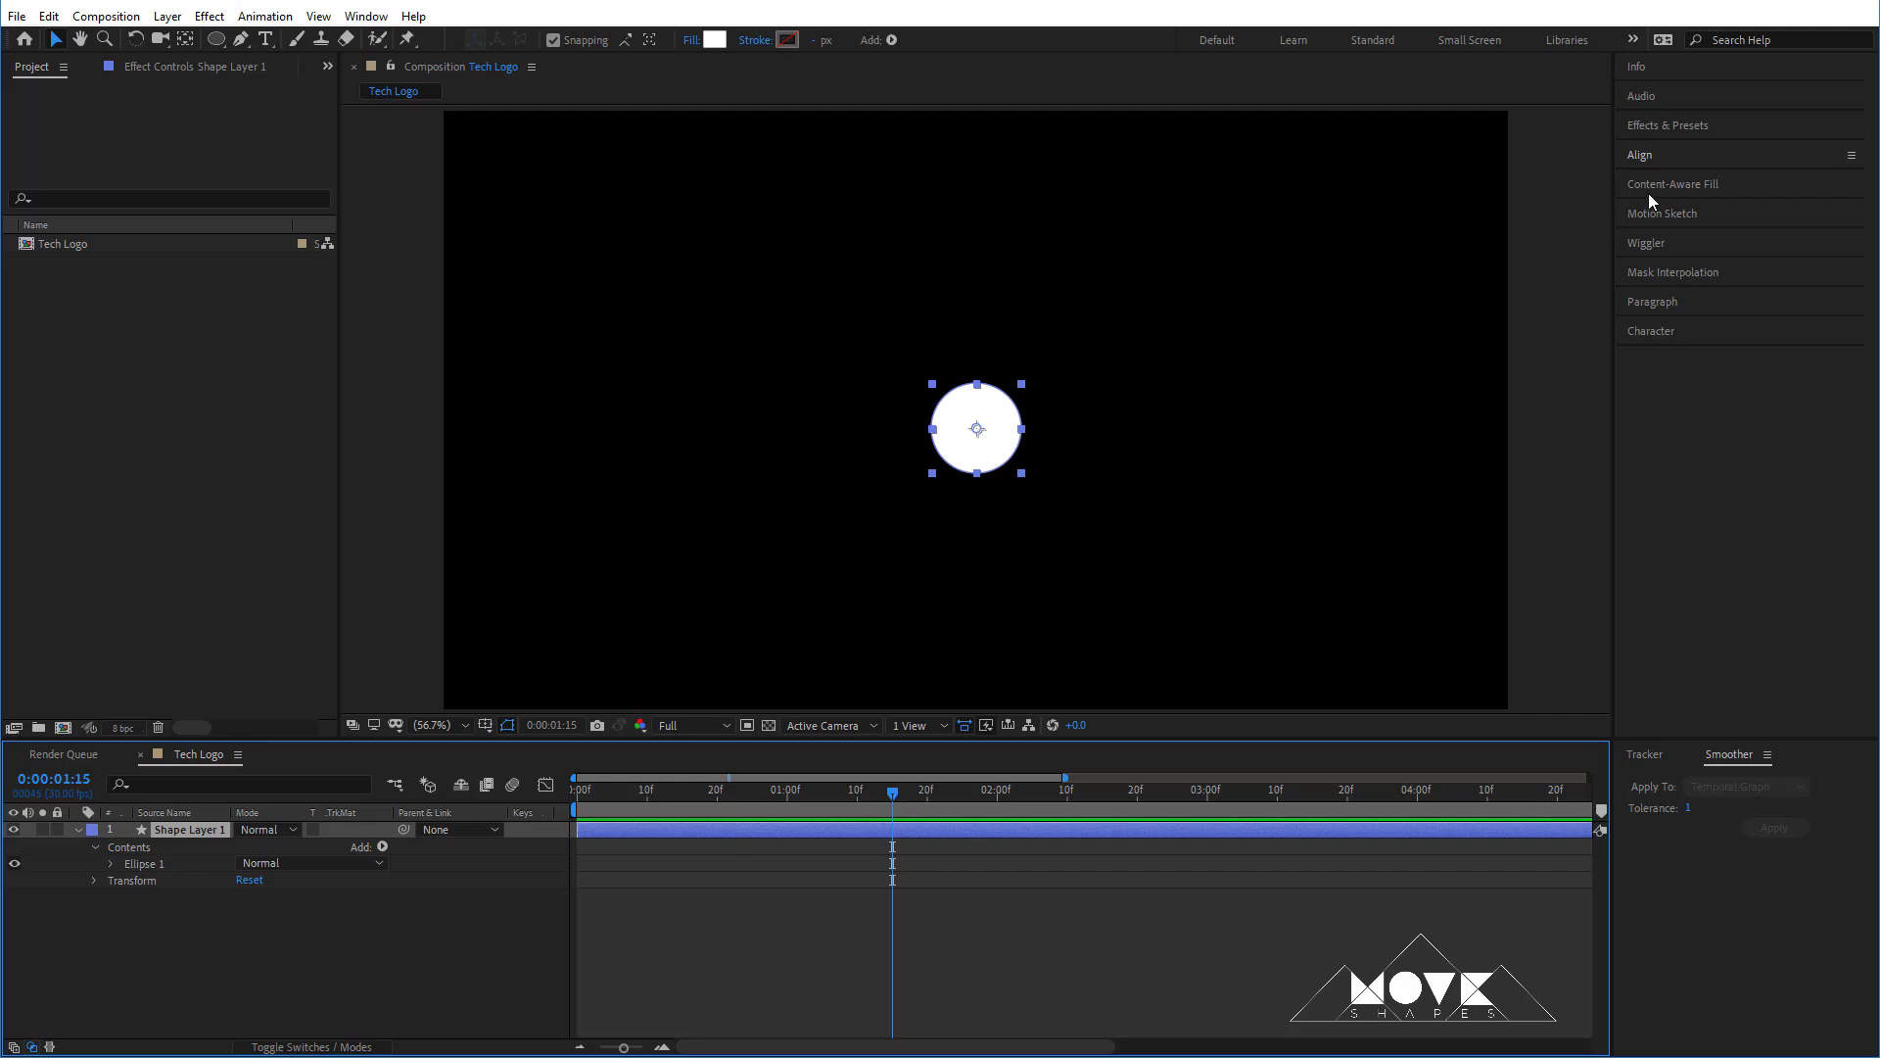
- Center the white circle vertically in the composition, then deselect it
left_click(1637, 155)
left_click(1769, 210)
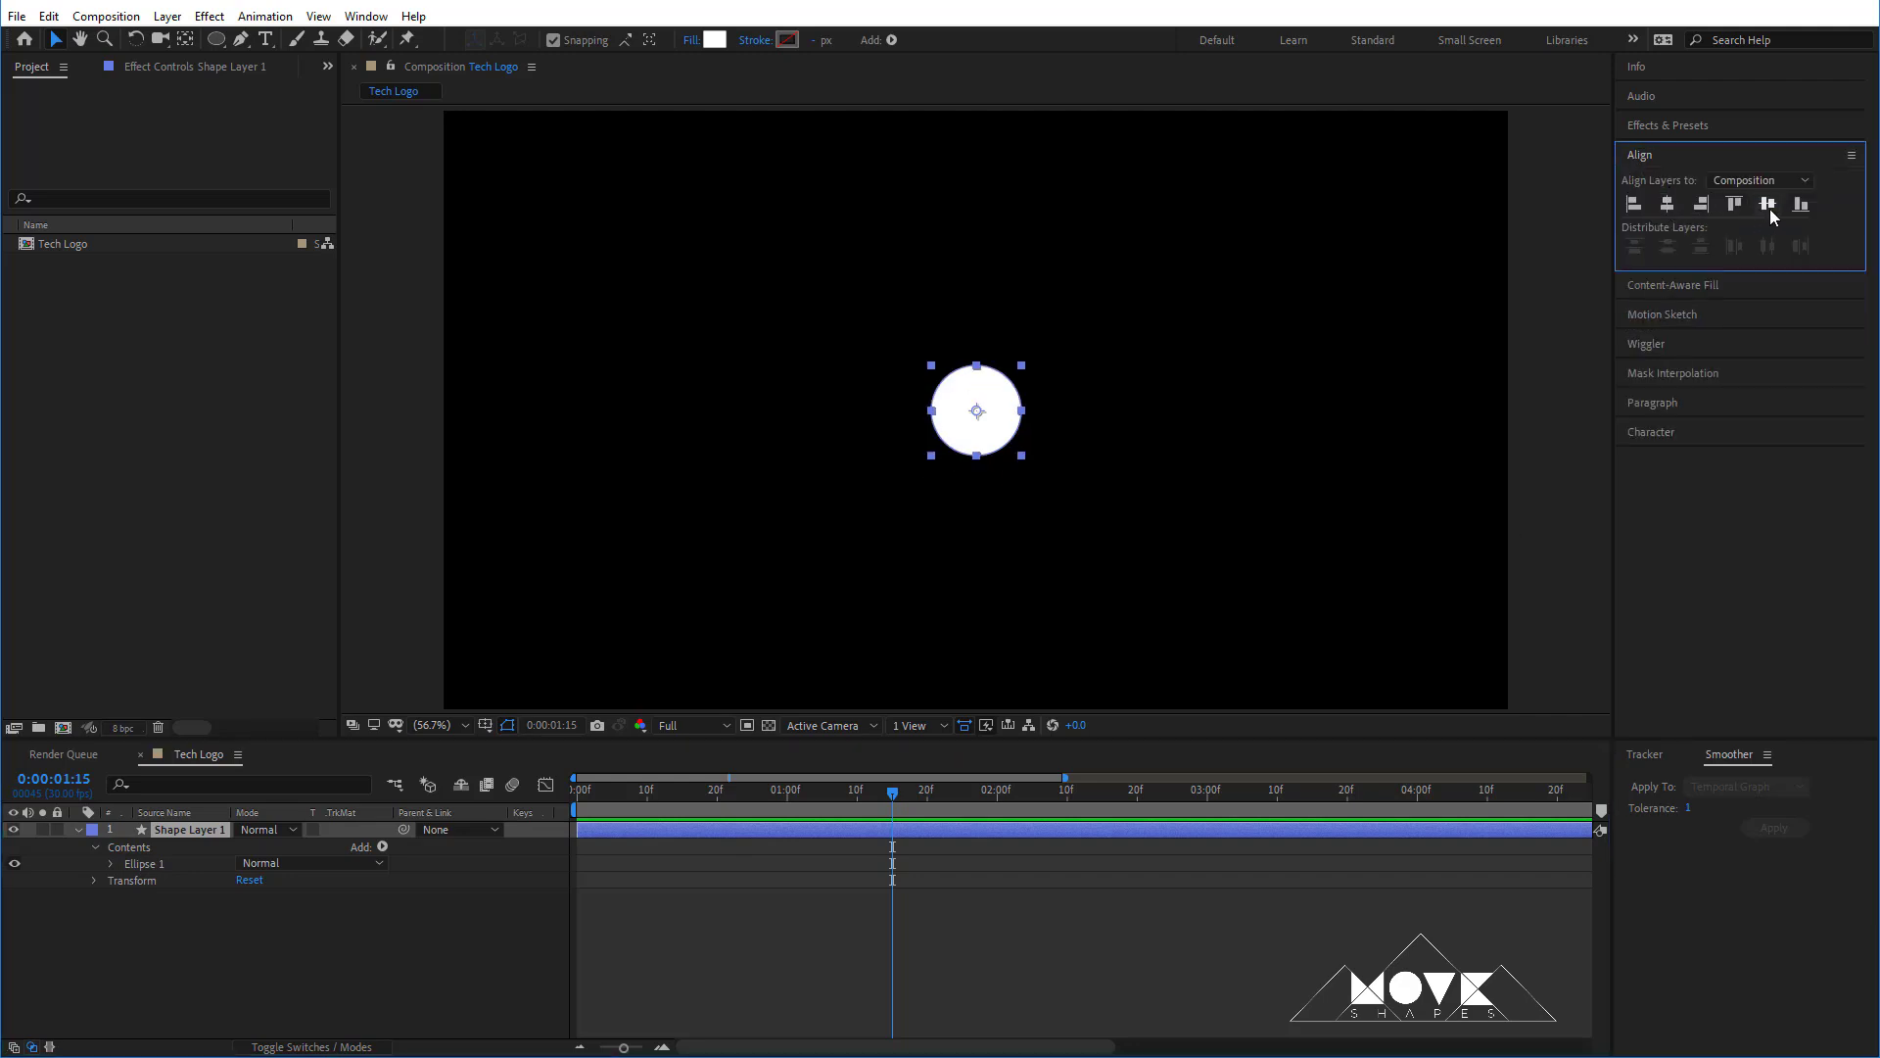
left_click(930, 965)
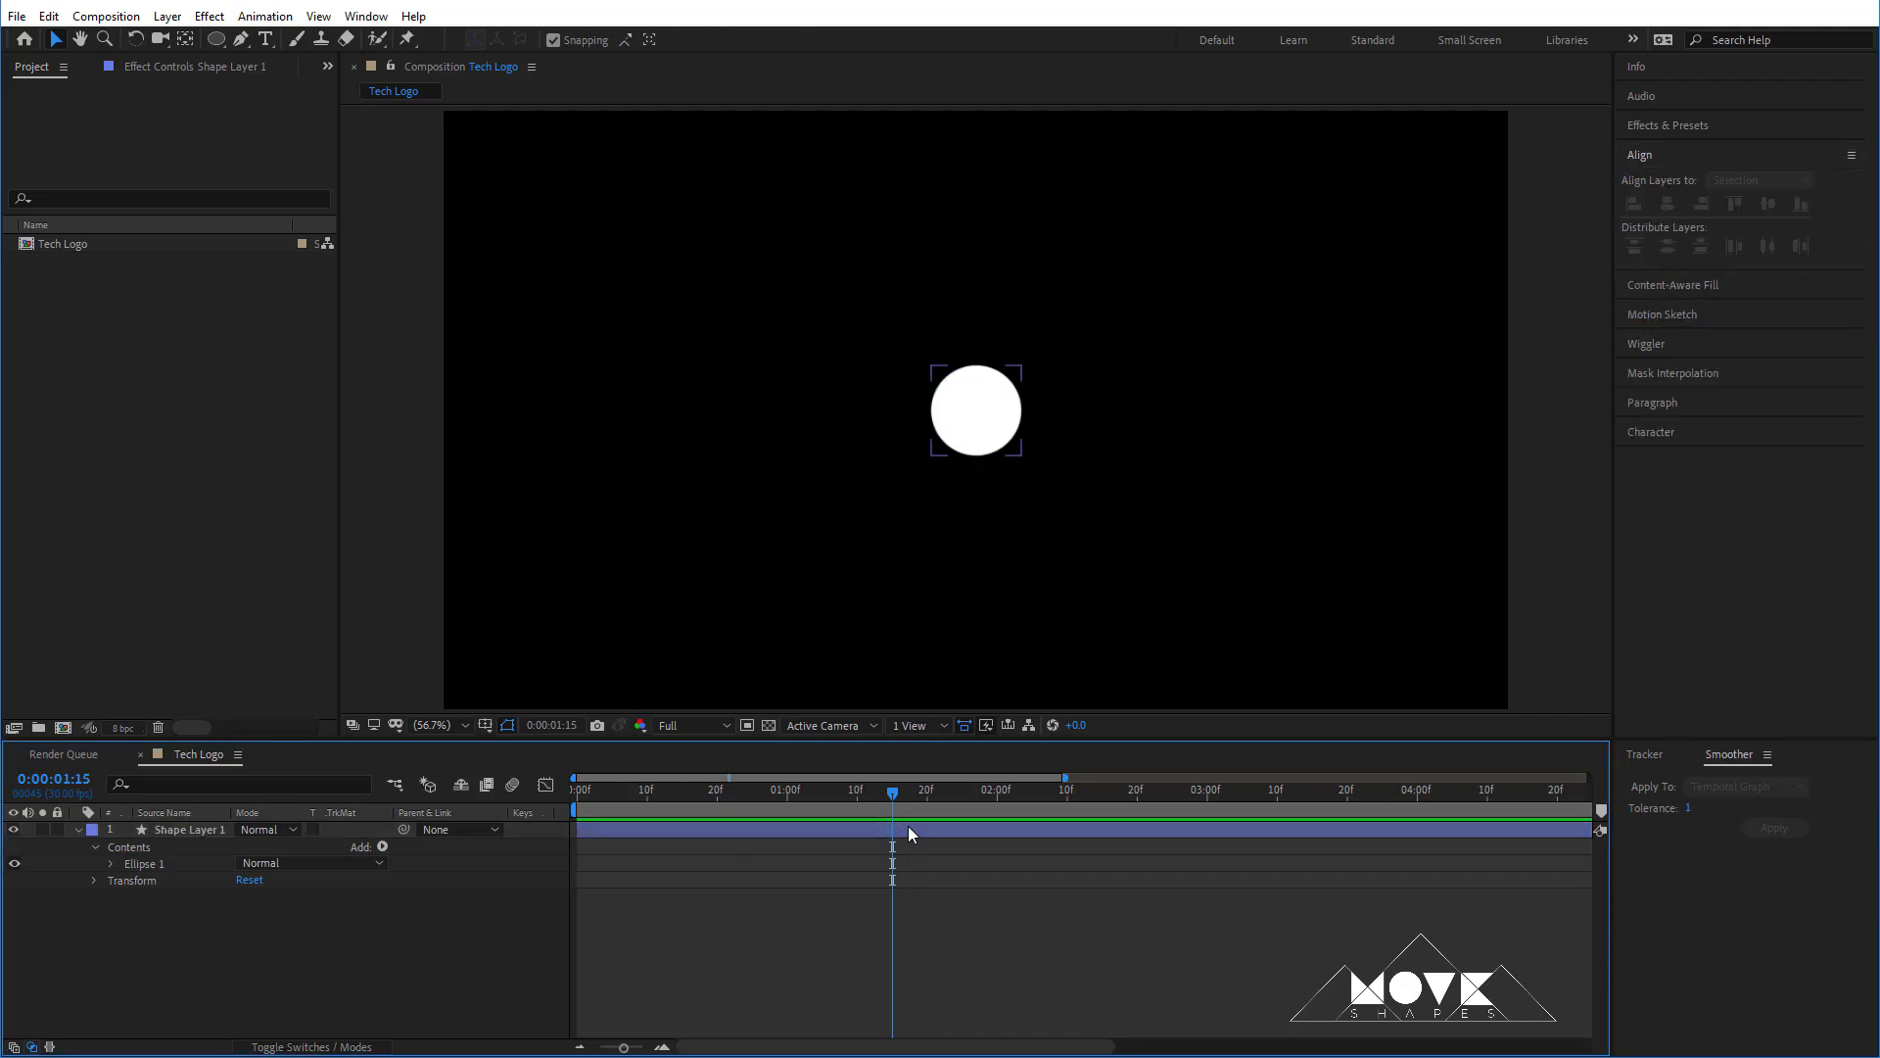
- Add a Scale keyframe for the circle at 0:00:00:20 and set its Scale to 0% at 0:00:00:00
left_click_drag(646, 795, 717, 801)
left_click(566, 943)
left_click(80, 883)
left_click(96, 846)
left_click(94, 862)
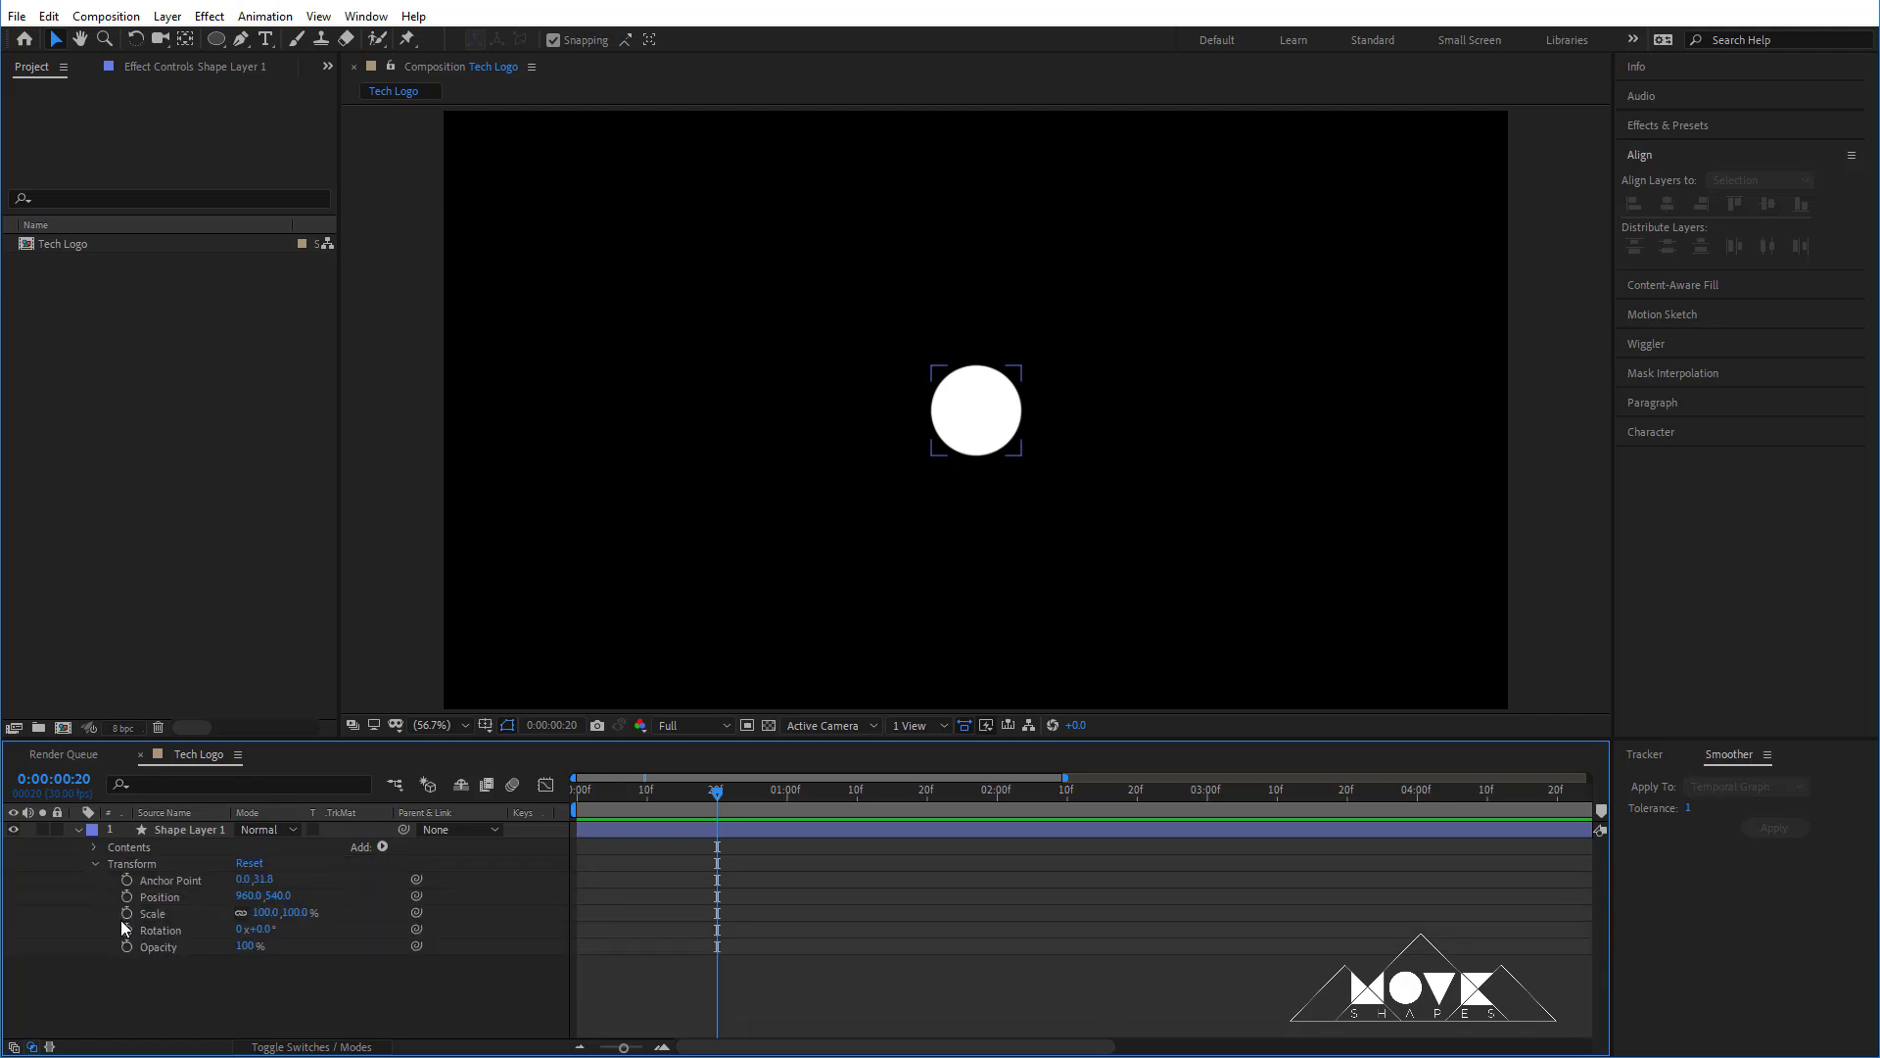
left_click(127, 913)
key("Home")
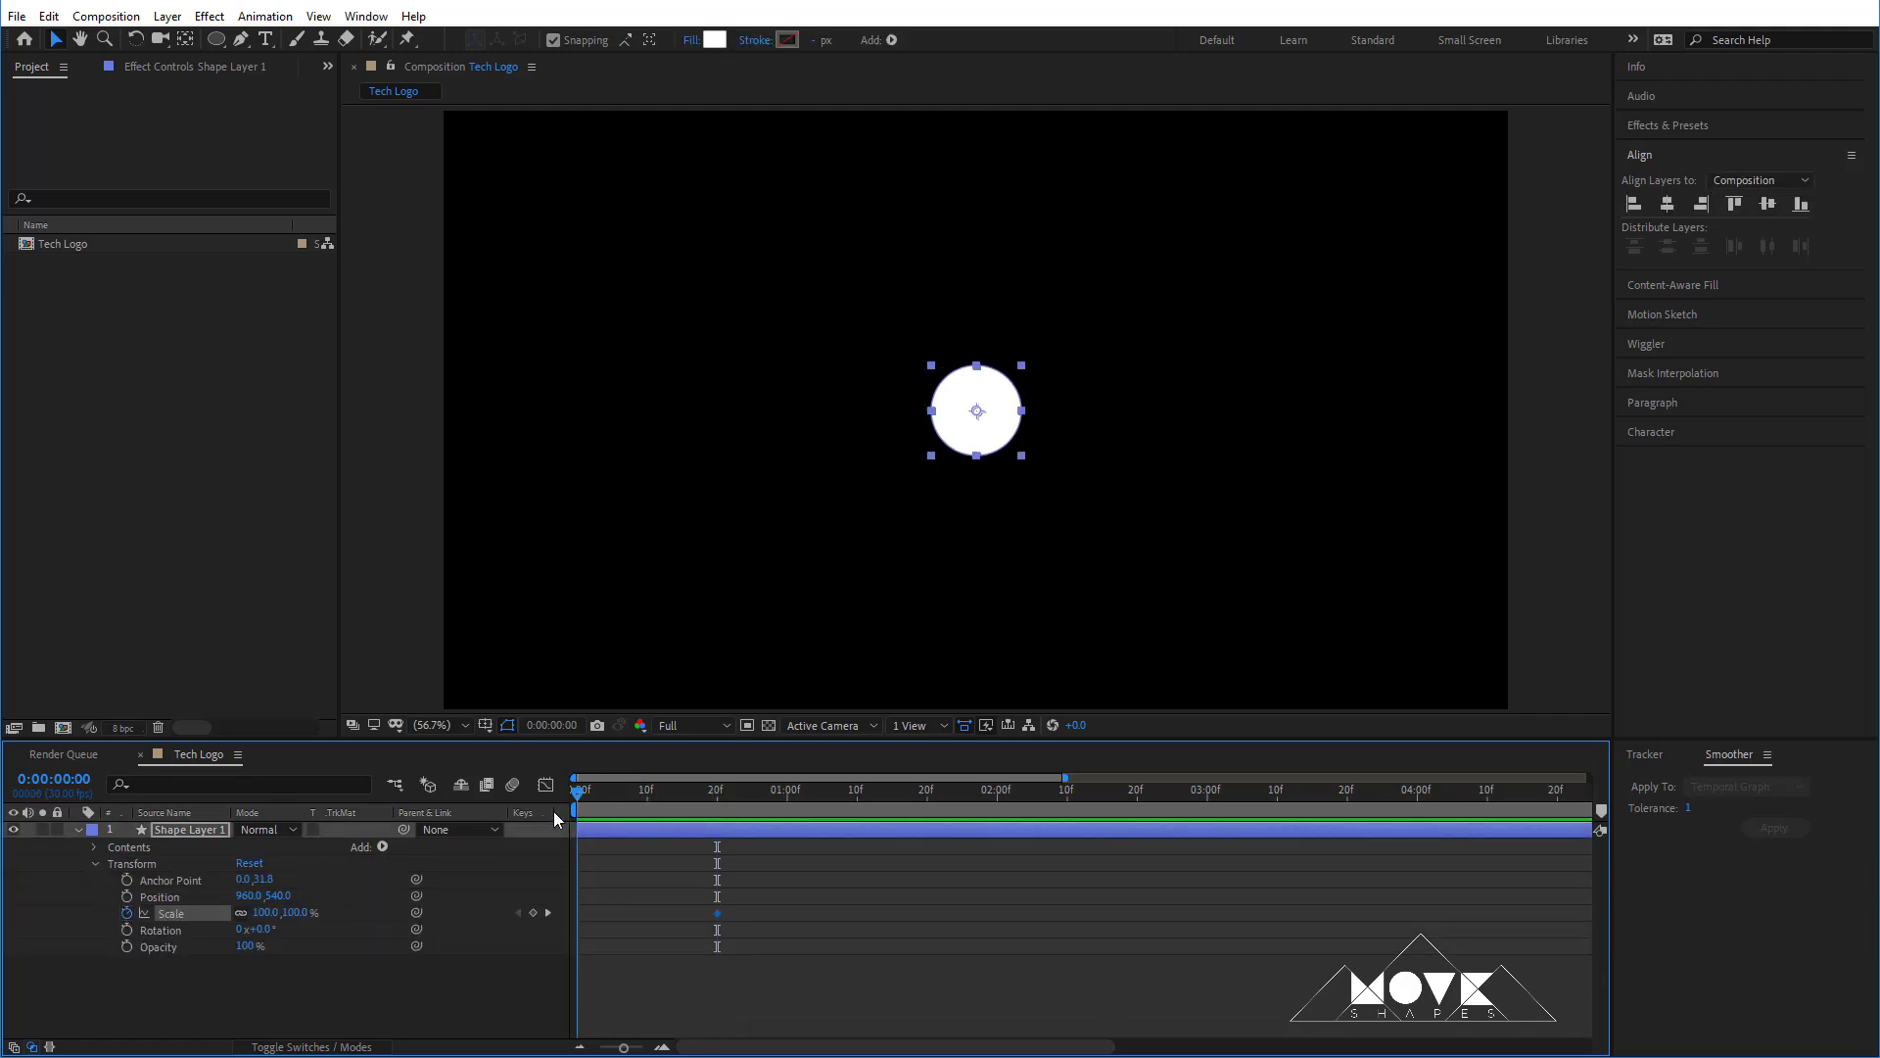
type("75")
key("Return")
- Set the circle's Scale to 150% at 0:00:00:20
left_click(680, 793)
left_click_drag(689, 797, 713, 803)
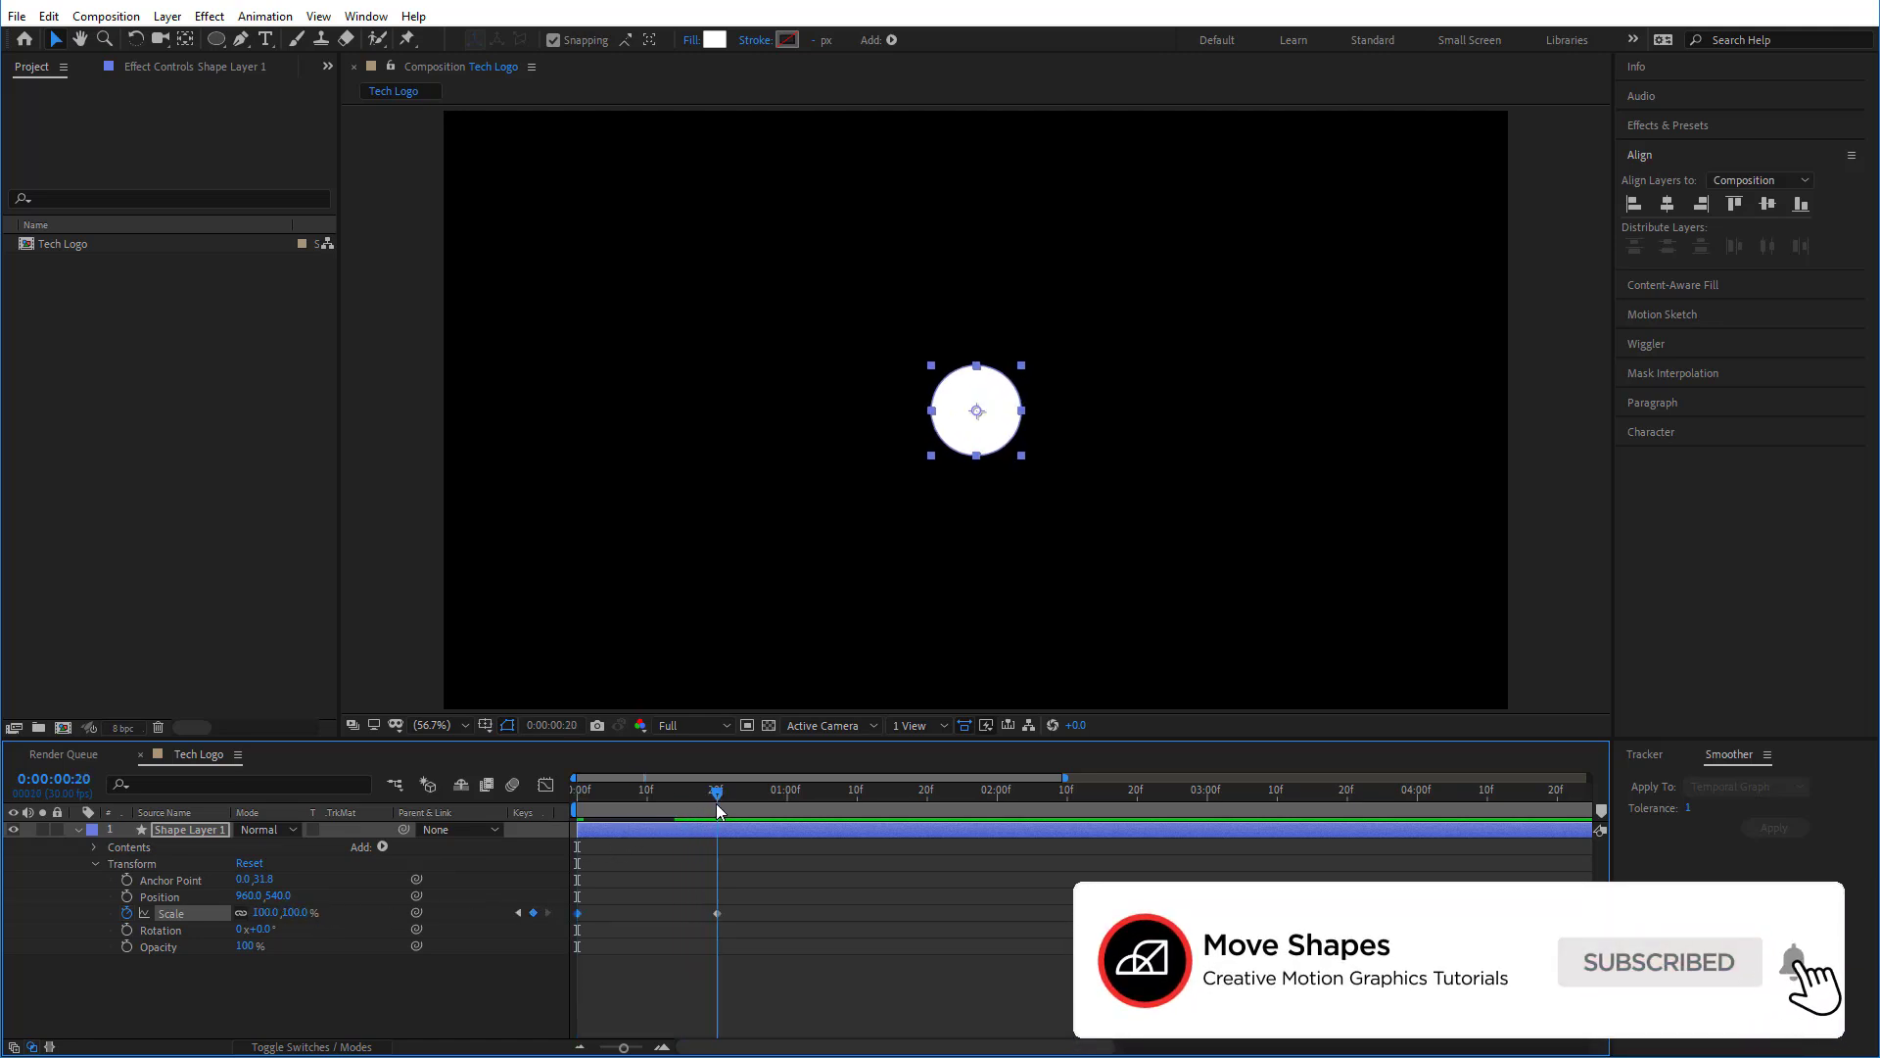
left_click(297, 911)
type("150")
key("Return")
- Keyframe the circle's Scale at 100% at 0:00:01:15
left_click_drag(729, 811, 892, 821)
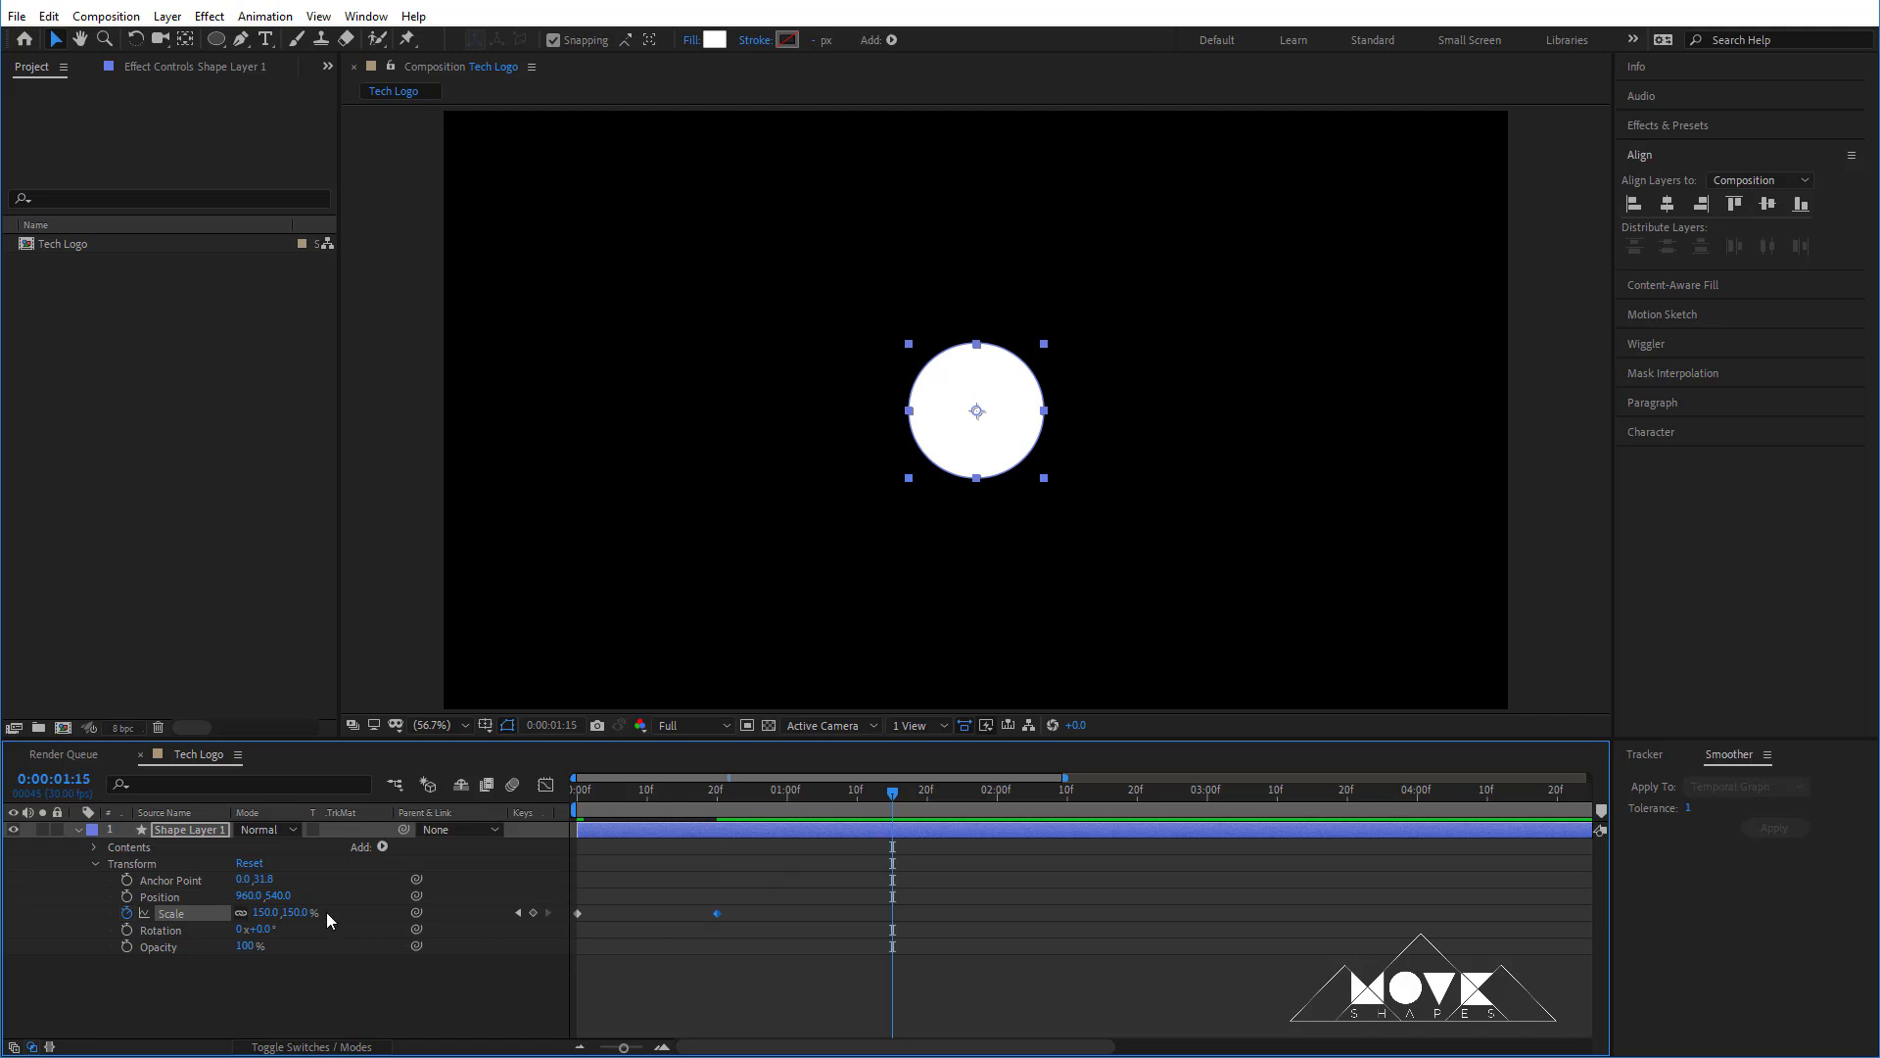
left_click(298, 912)
type("100")
key("Return")
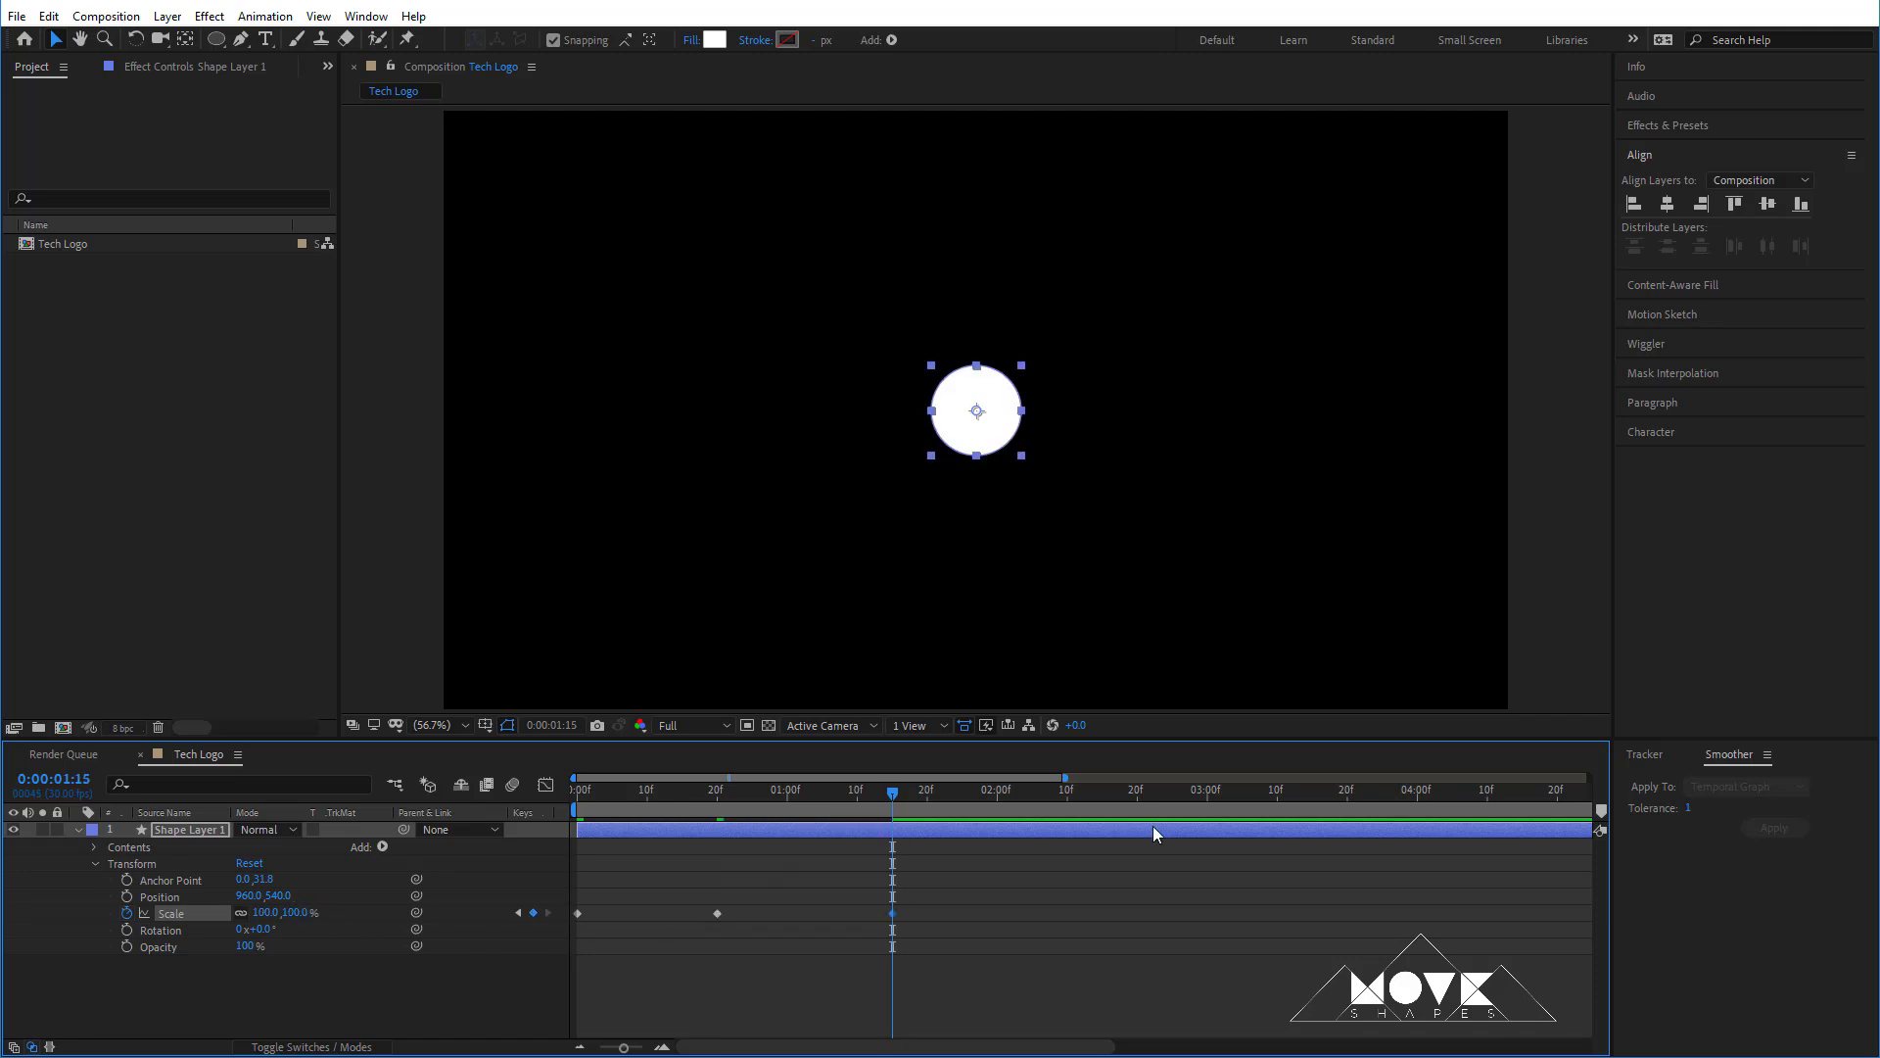
- Keyframe the circle's Position at 0:00:00:20, then move it left to X 748 at 0:00:01:15
left_click(918, 912)
left_click_drag(723, 799, 715, 799)
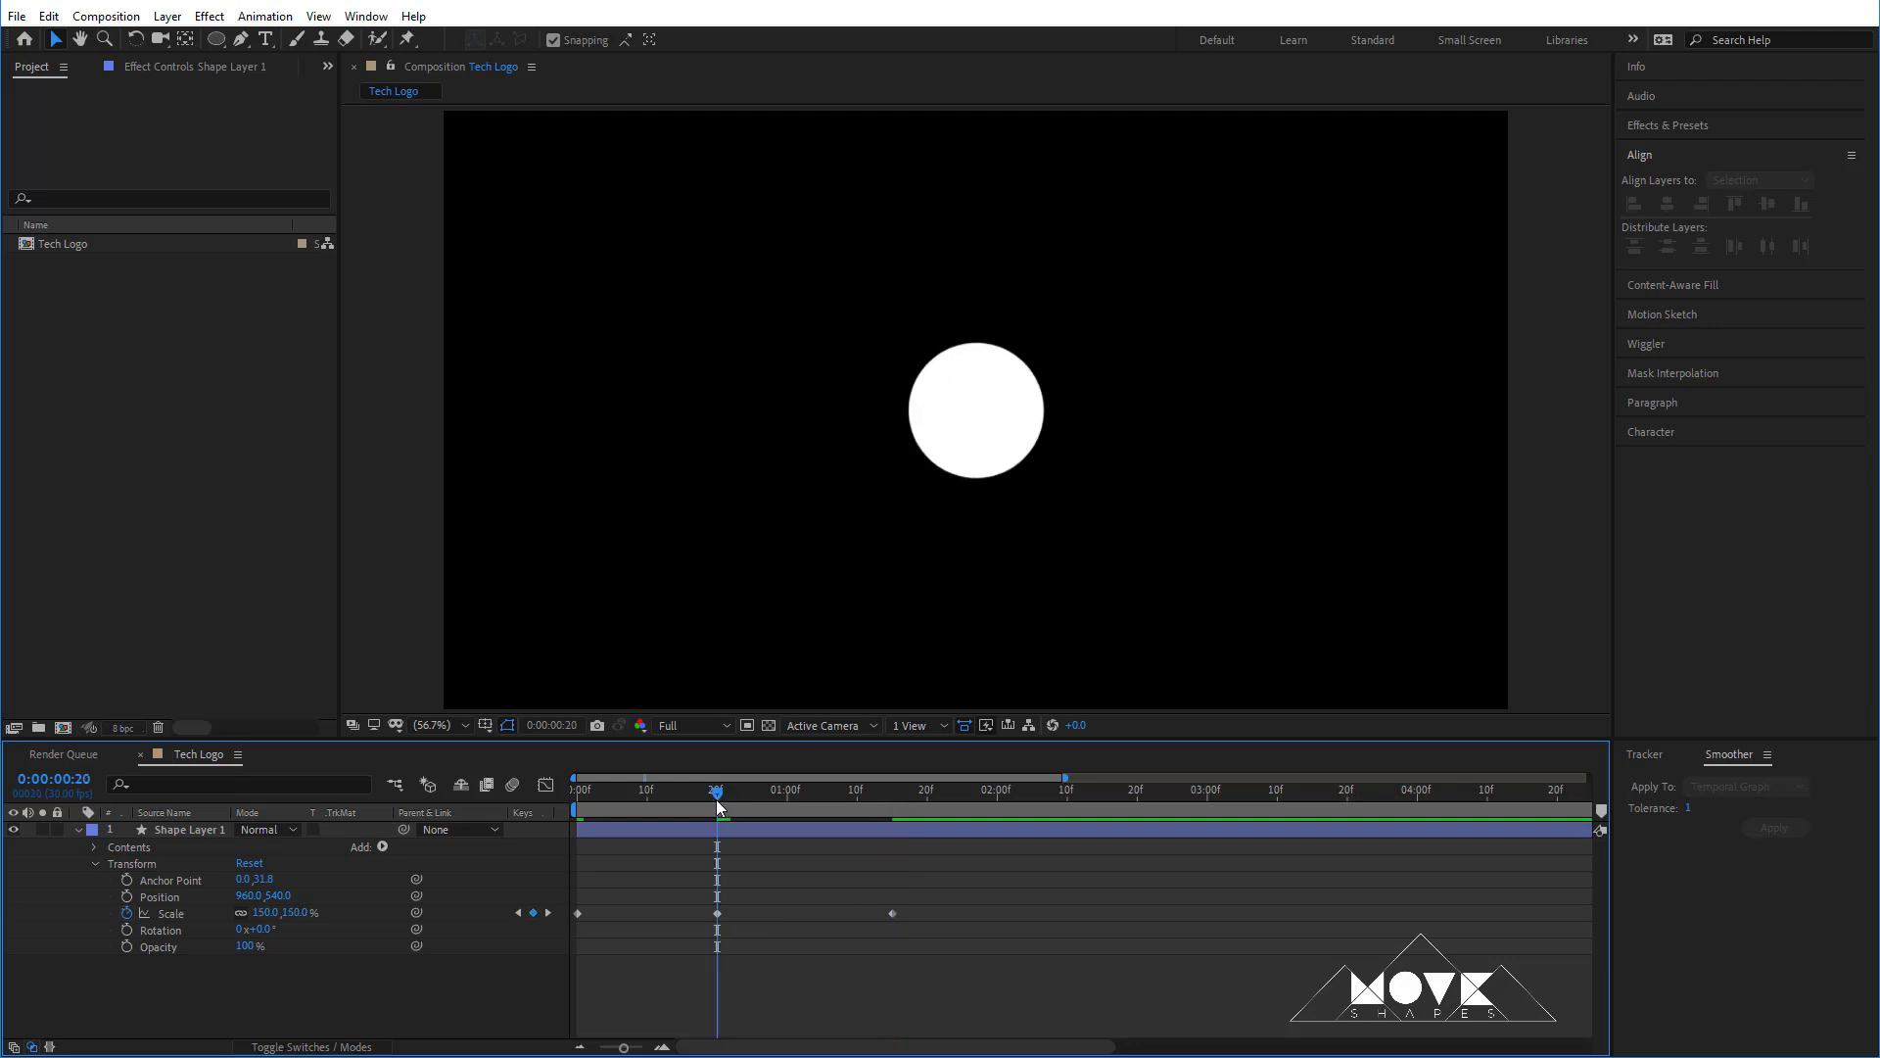
left_click(127, 897)
left_click_drag(716, 791, 893, 825)
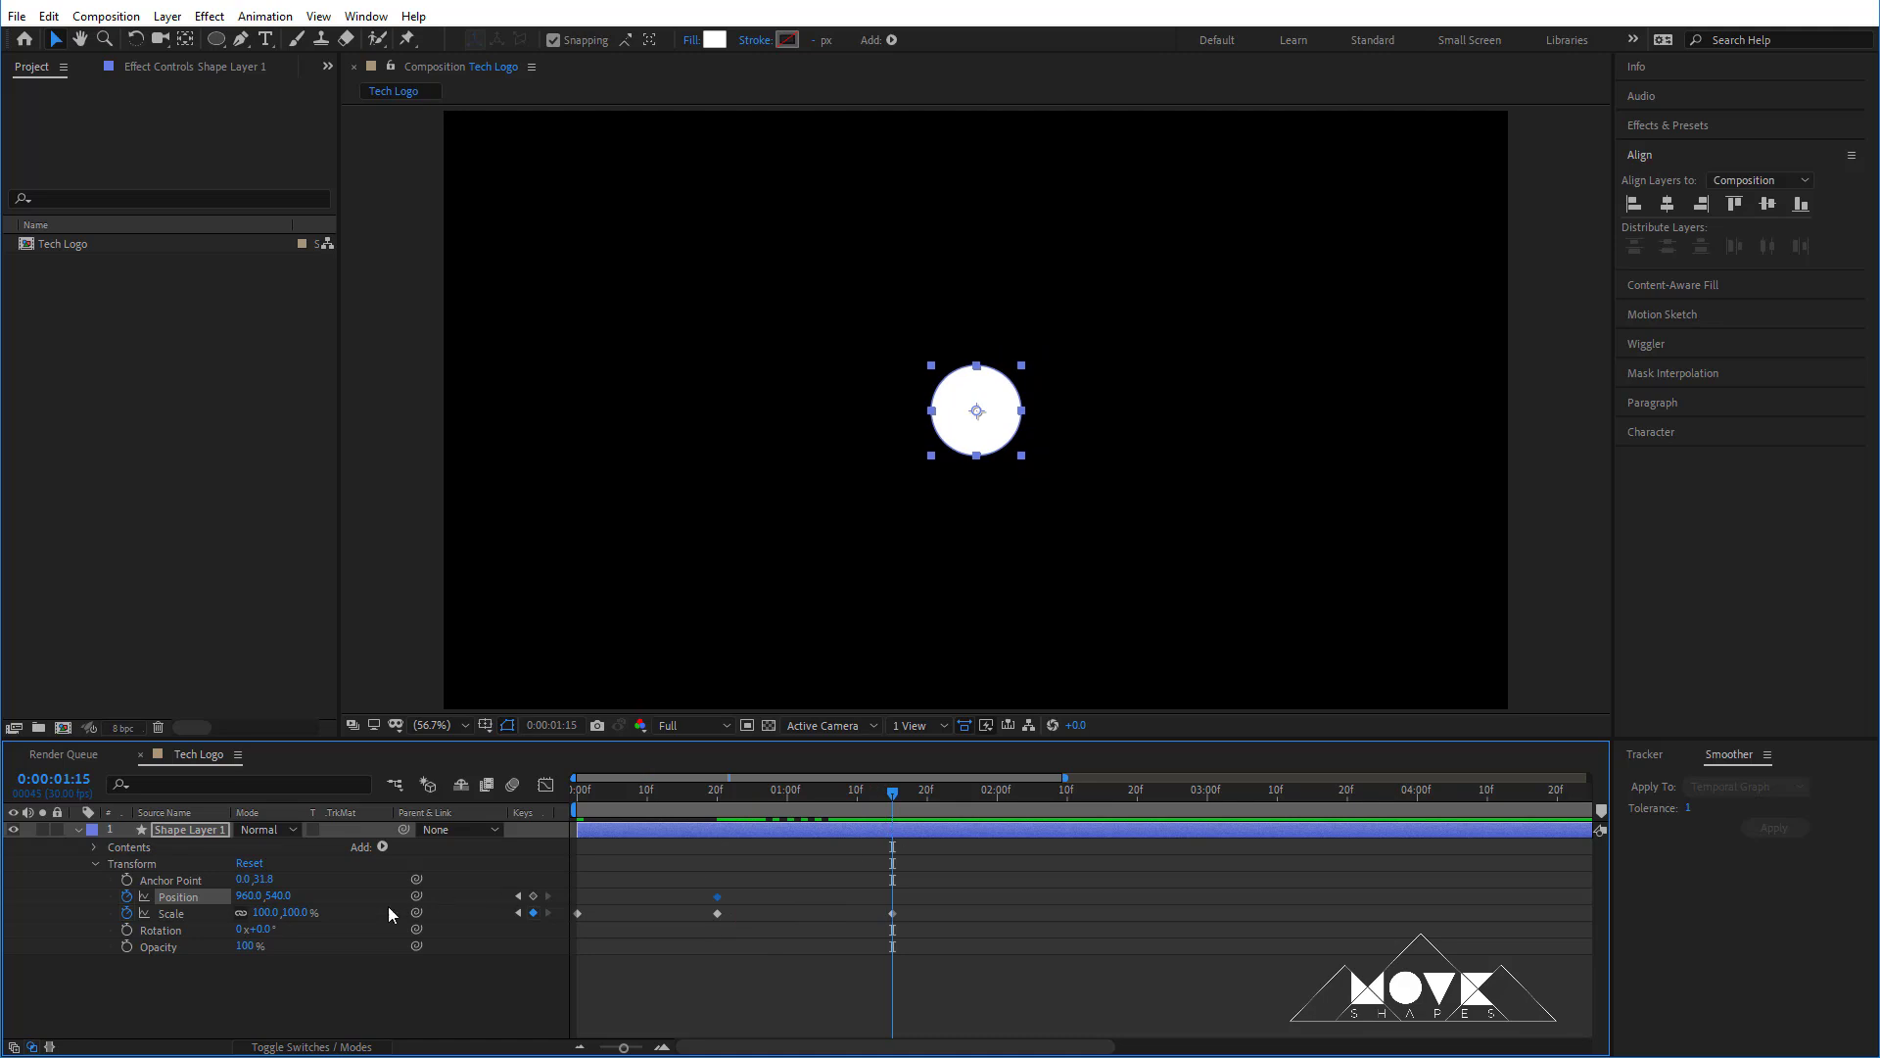
left_click_drag(247, 895, 71, 921)
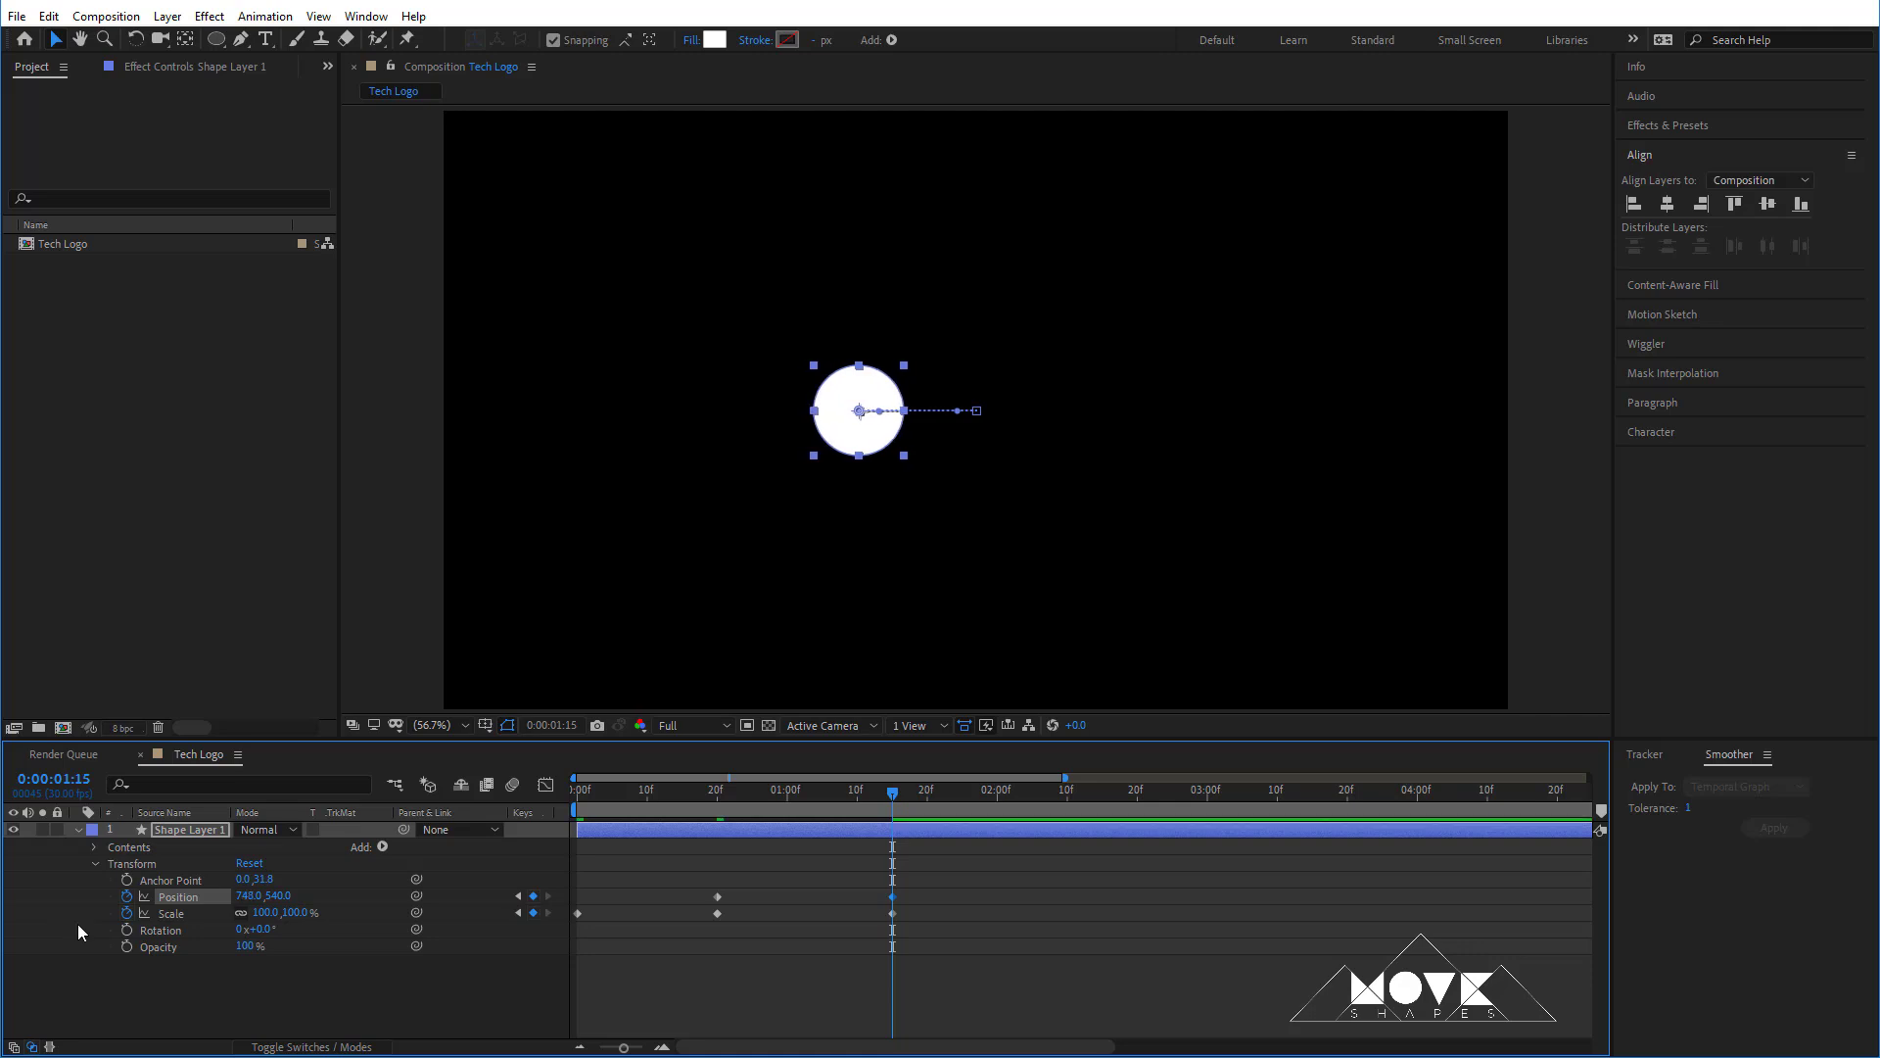
- Apply Easy Ease to all of the circle's Position and Scale keyframes
left_click_drag(903, 884, 593, 938)
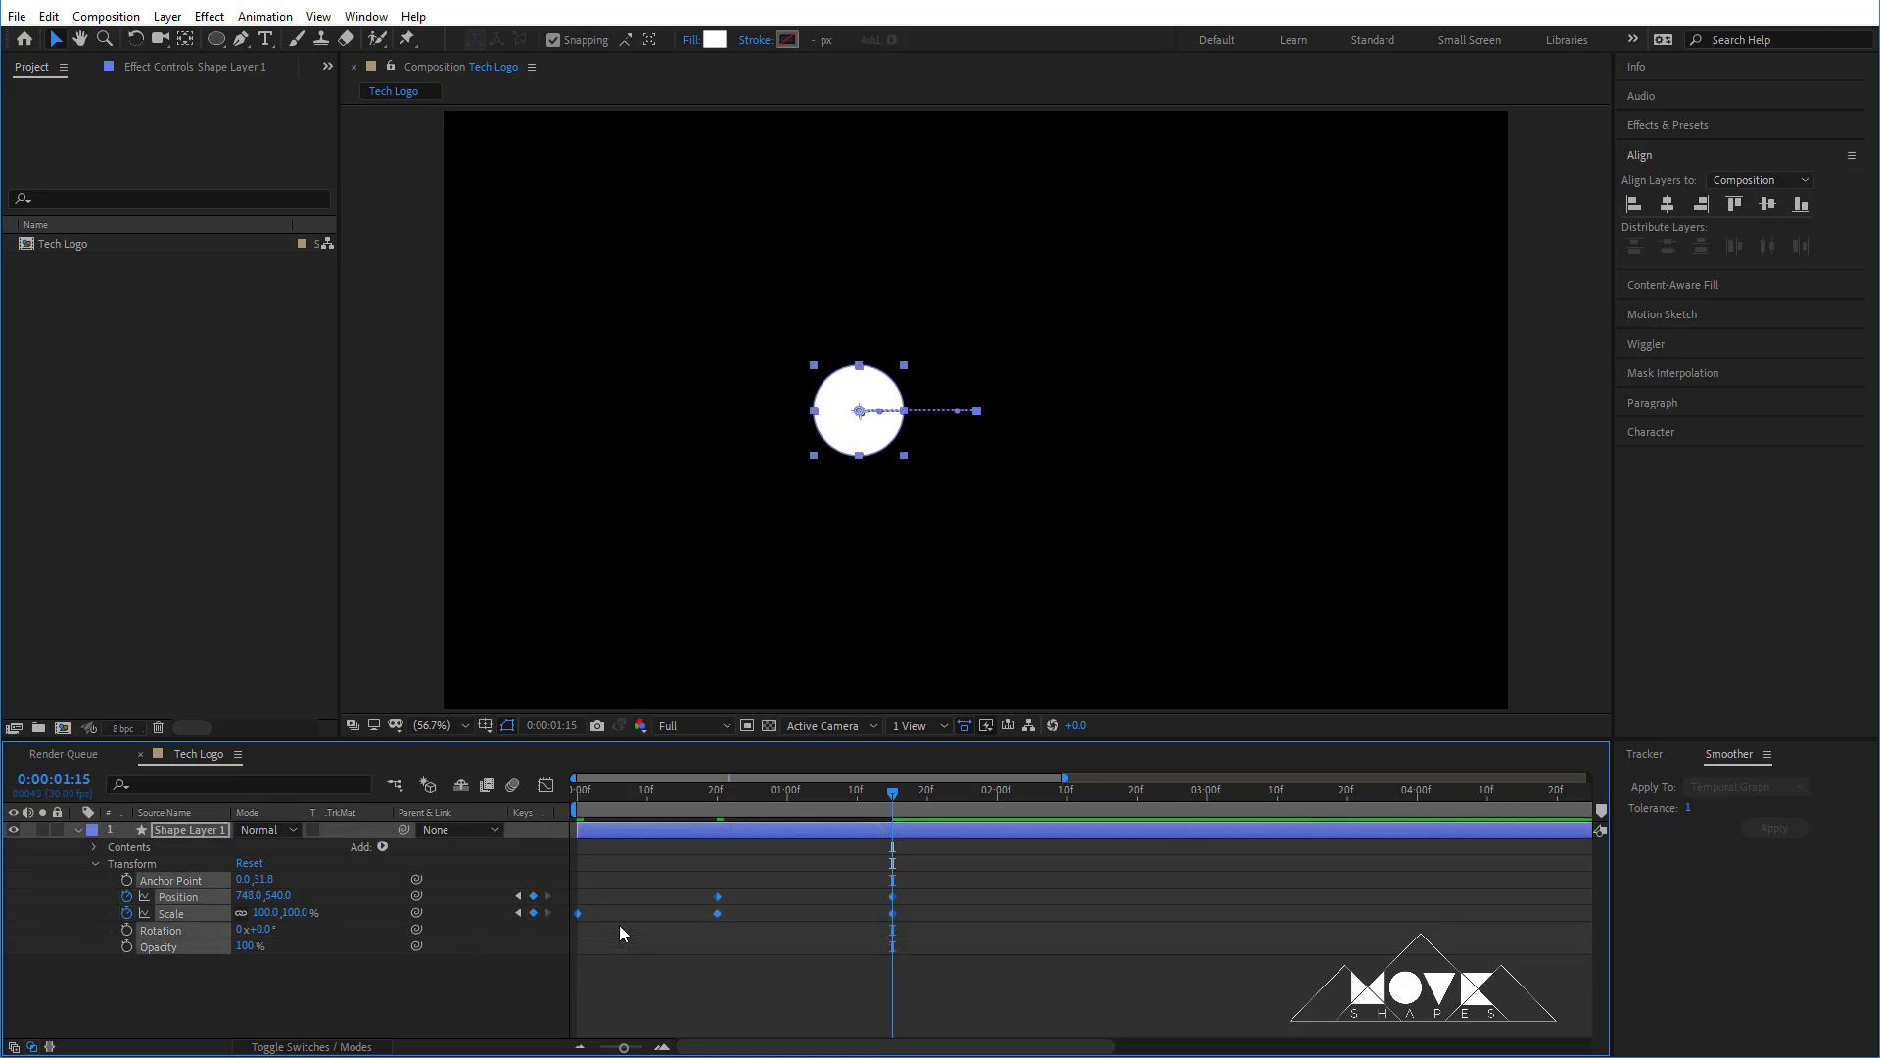
right_click(716, 911)
mouse_move(812, 896)
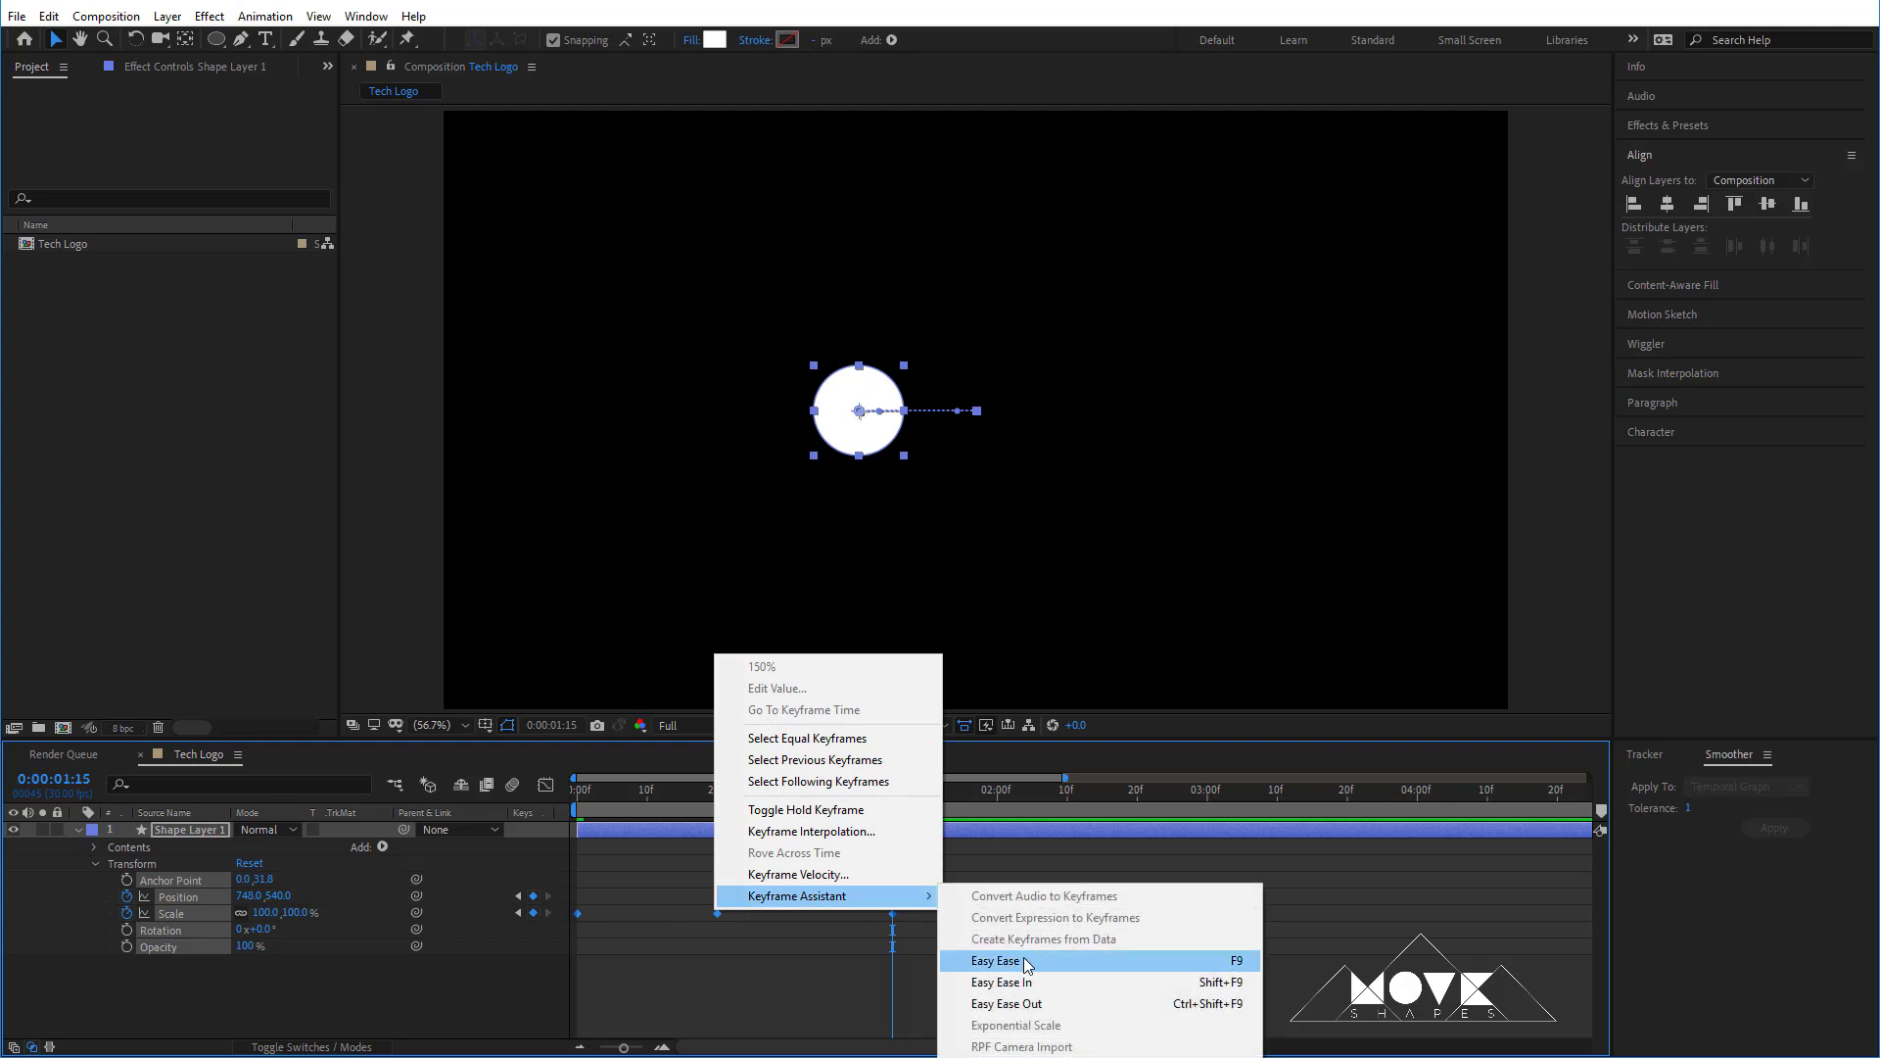
left_click(989, 960)
- Lengthen the easing handles of the Position and Scale keyframes in the speed graph and preview the motion
left_click(545, 785)
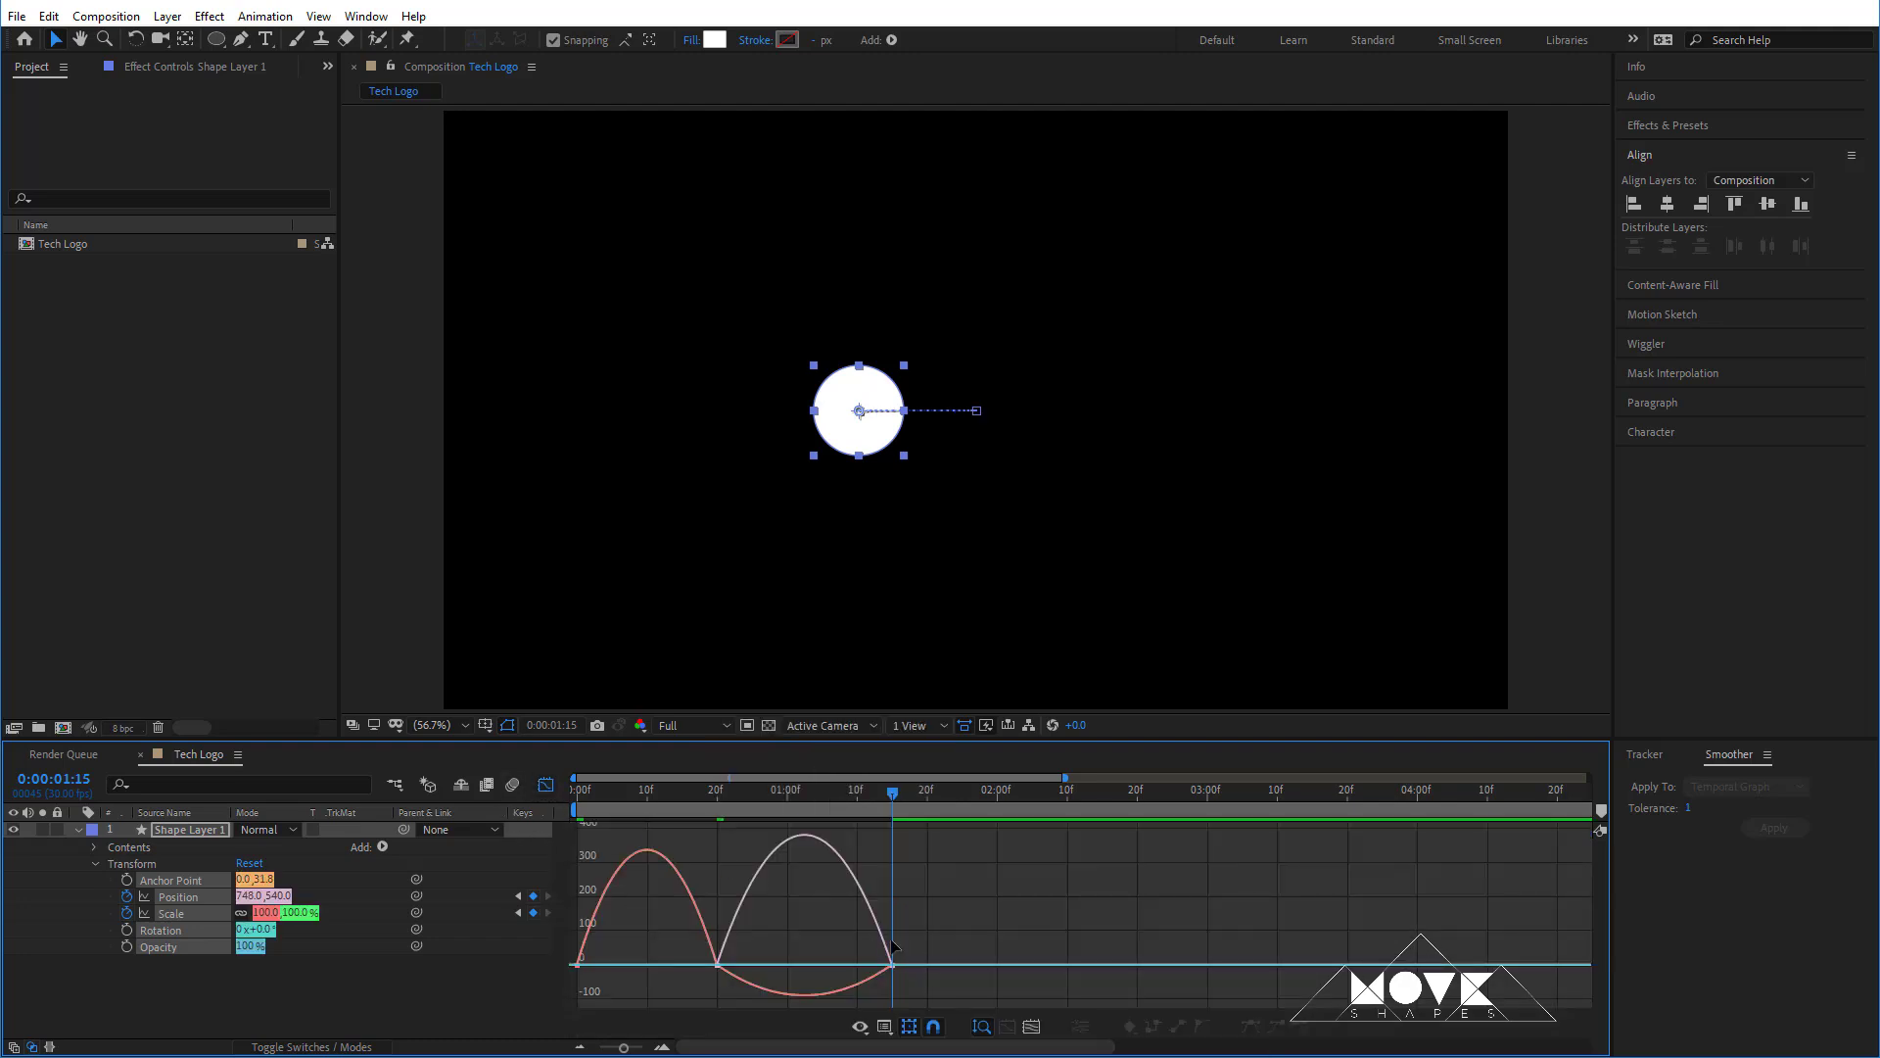
left_click_drag(920, 955, 568, 977)
left_click_drag(863, 965, 839, 965)
left_click_drag(601, 966, 624, 965)
left_click(545, 784)
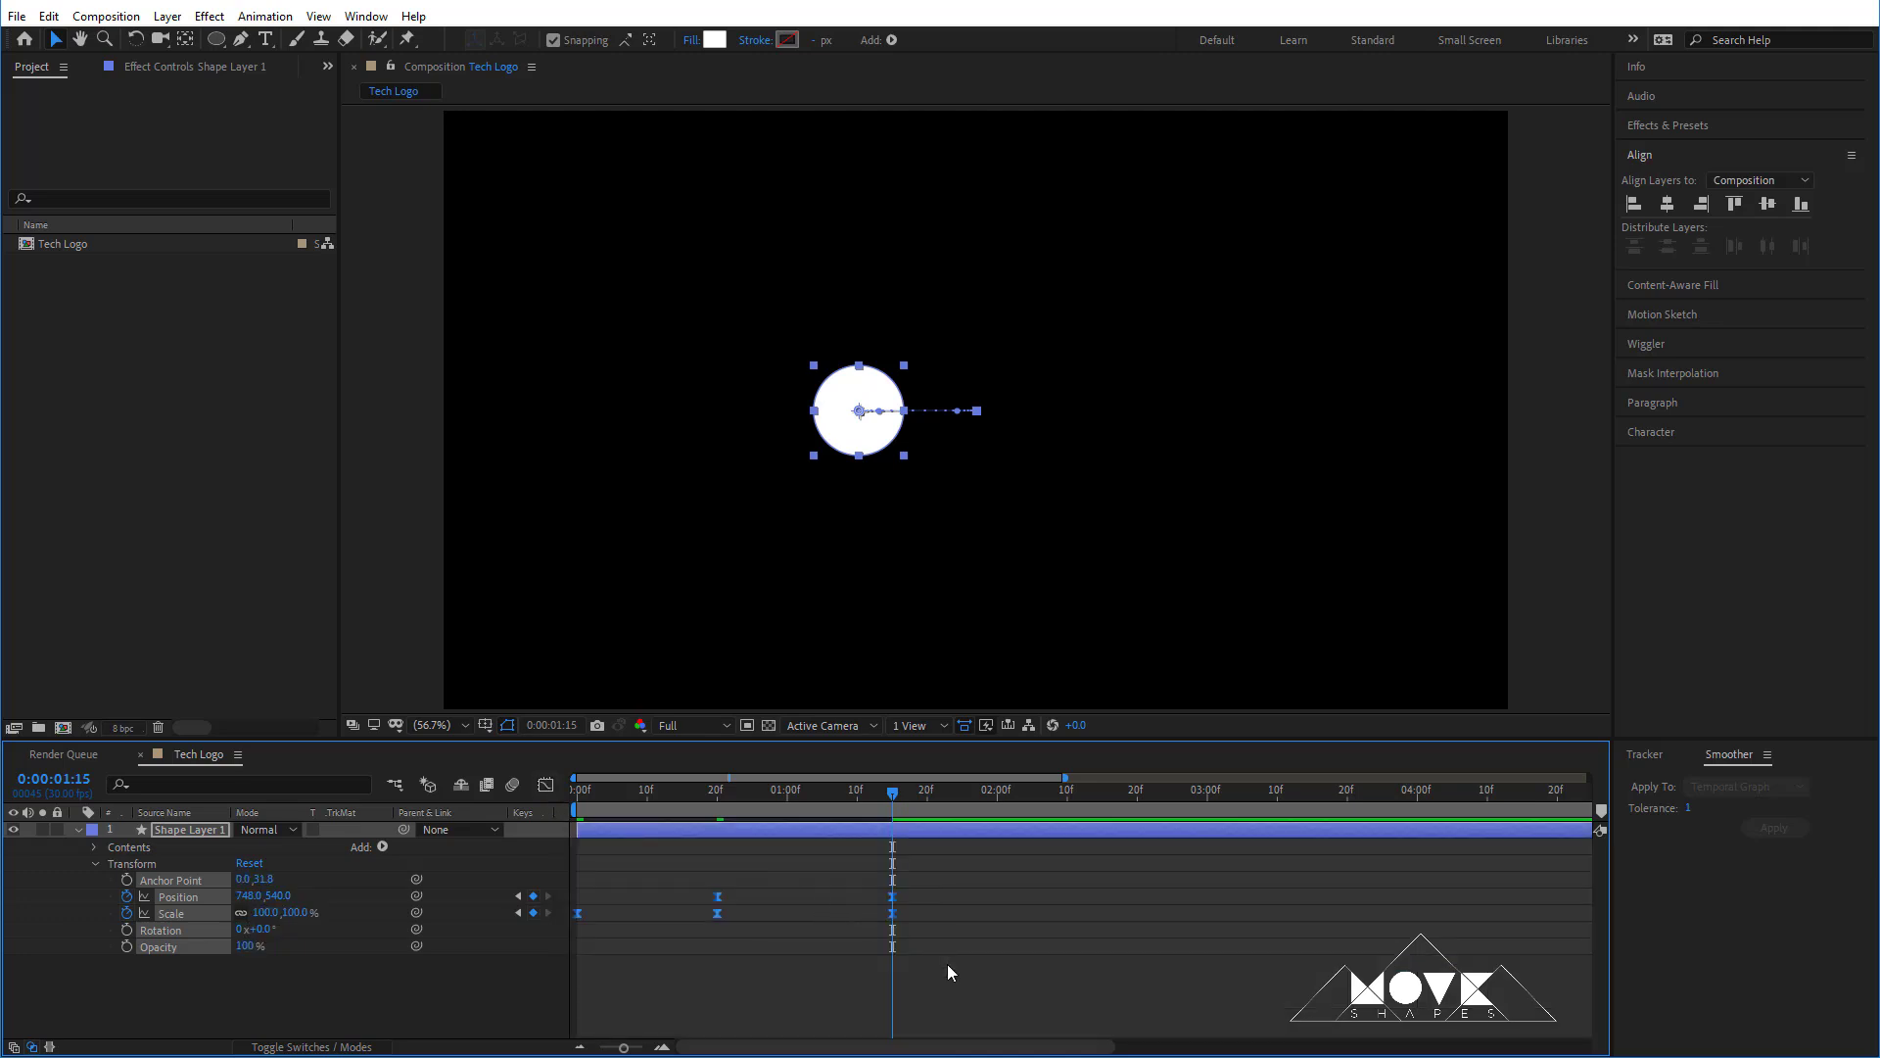
left_click(946, 962)
key("space")
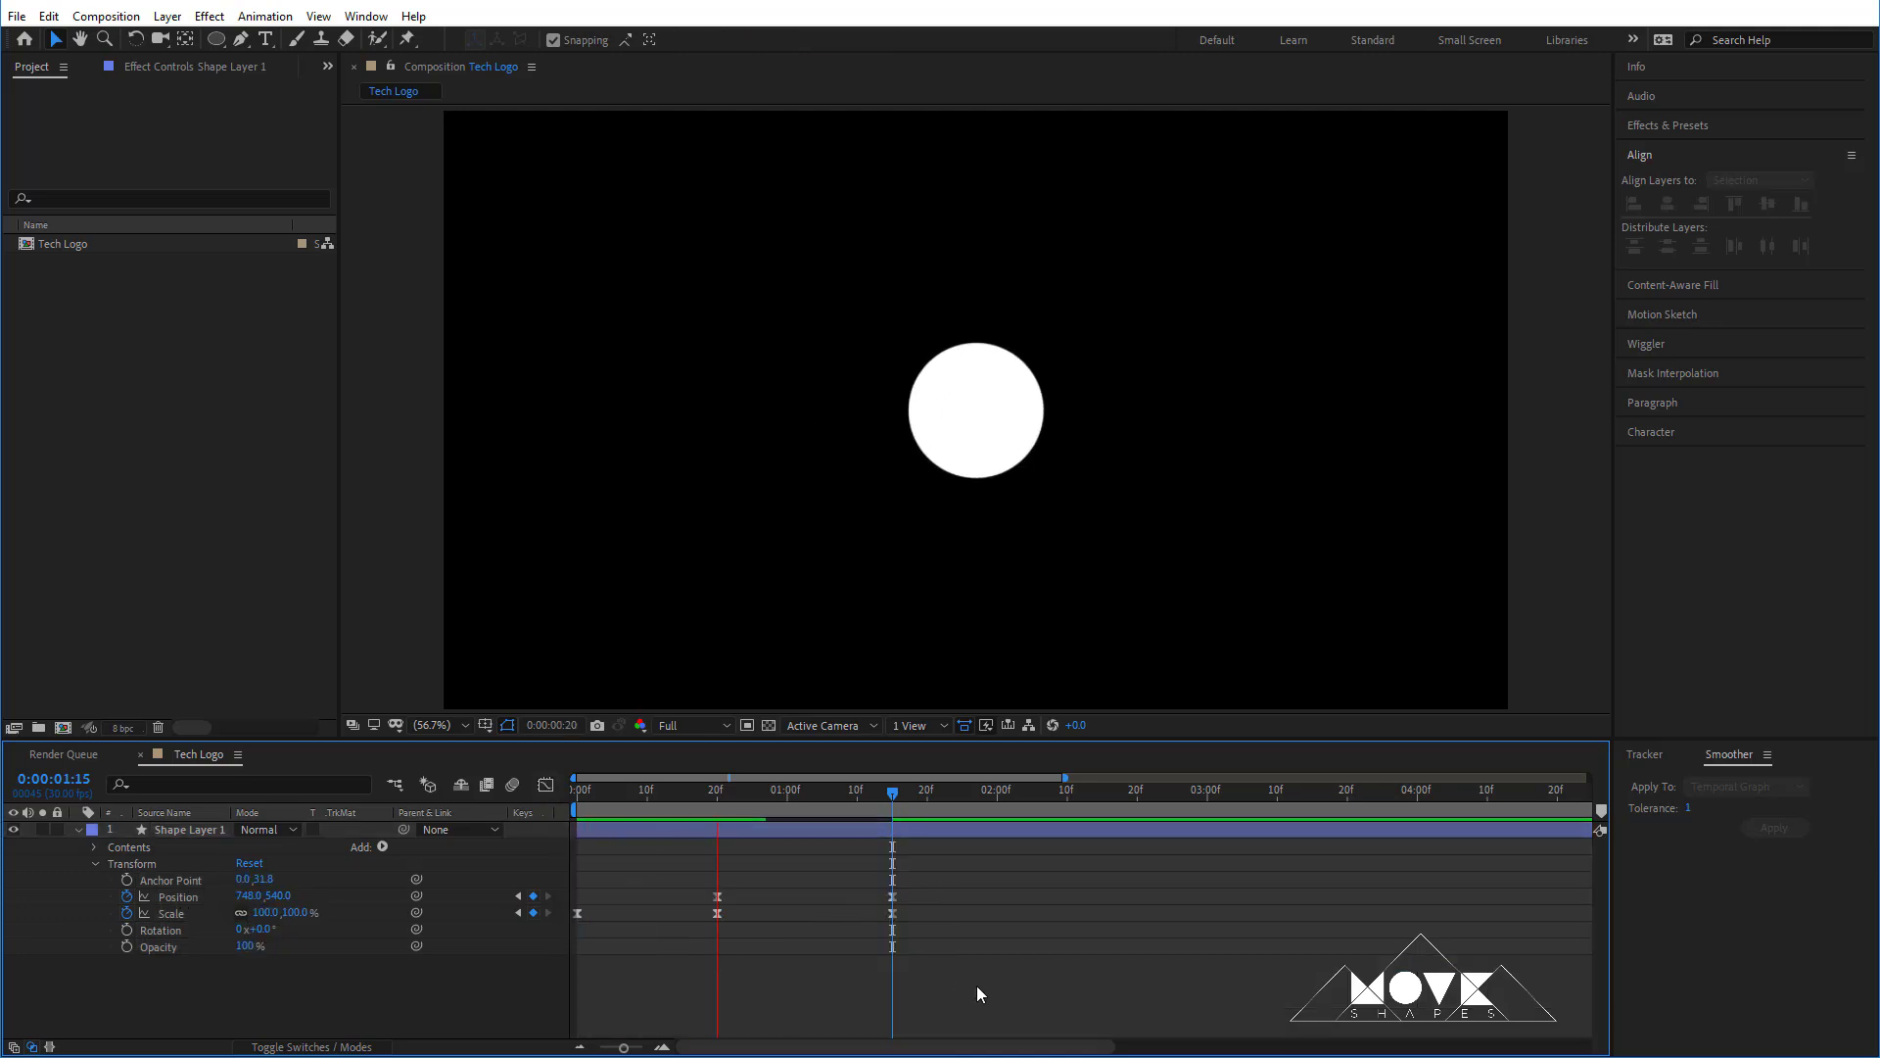
- Shift both Position keyframes about 5 frames later, to about 0:00:00:25 and 0:00:01:20, and preview the timing
left_click_drag(879, 795, 906, 896)
left_click(989, 862)
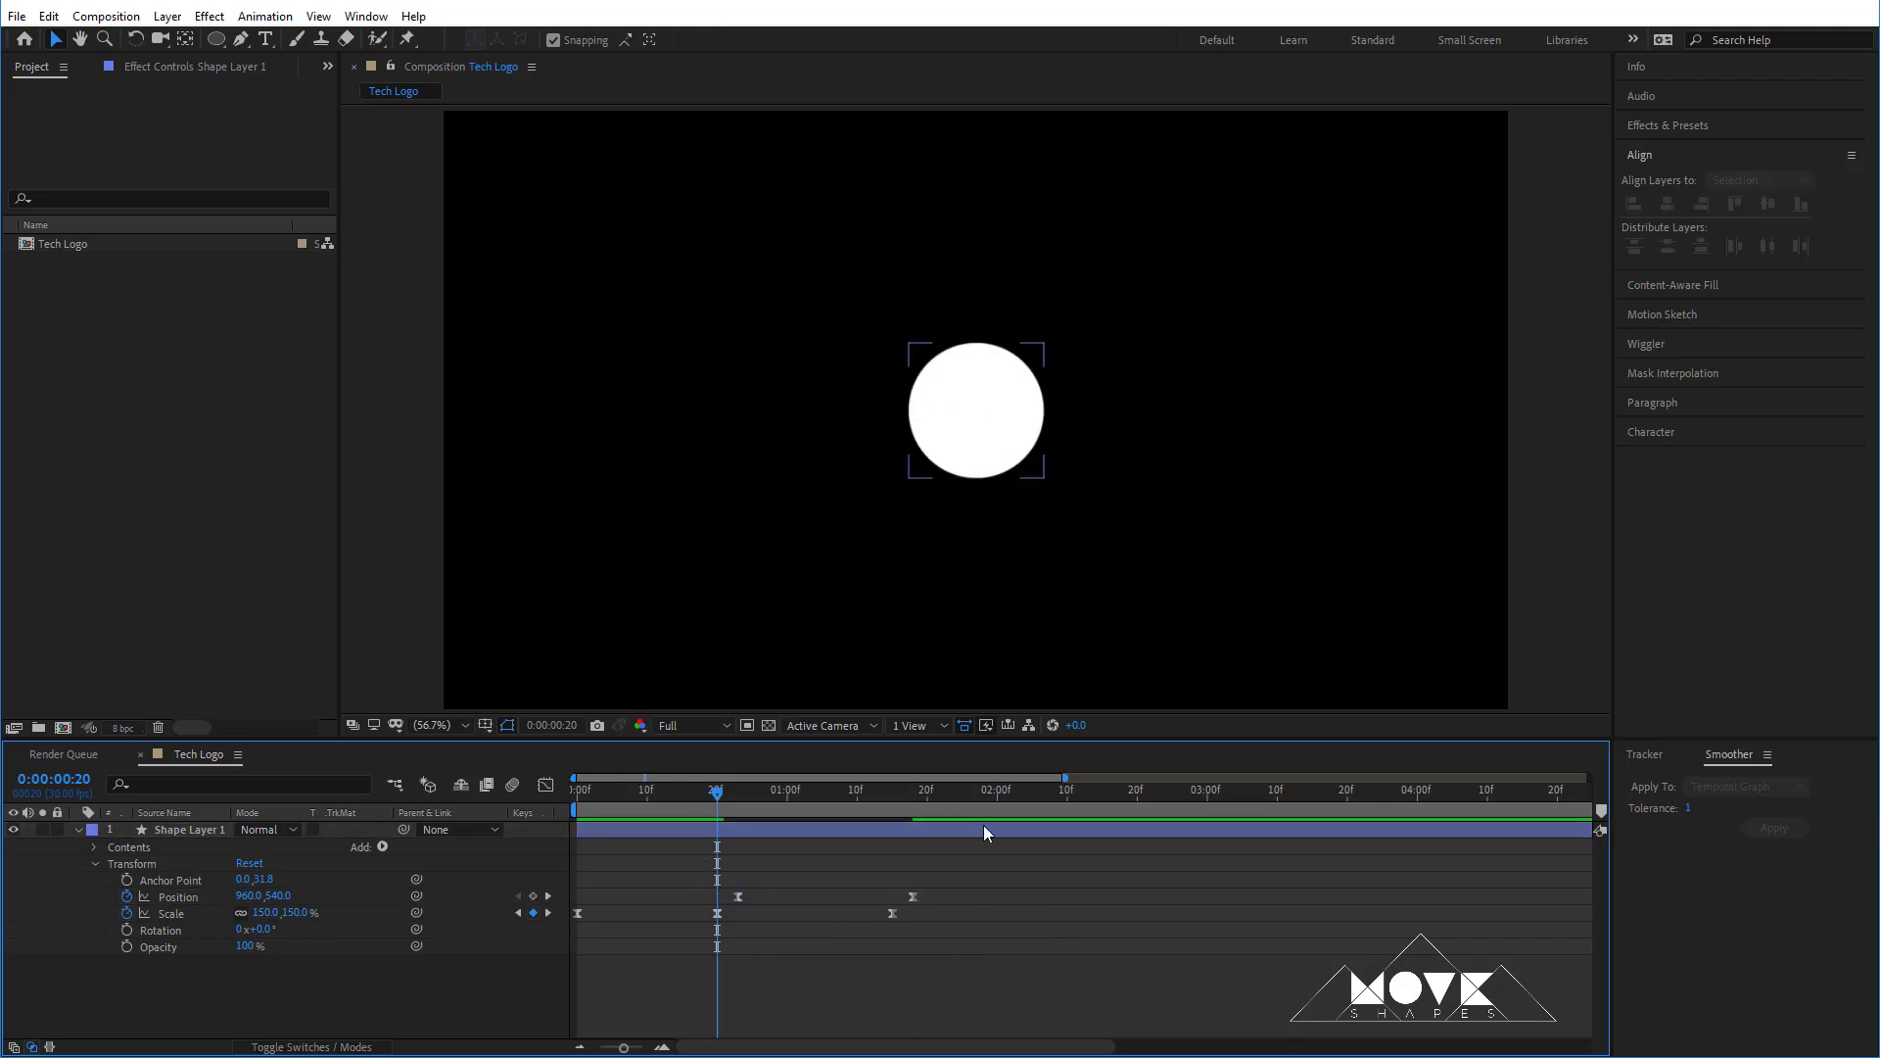
key("space")
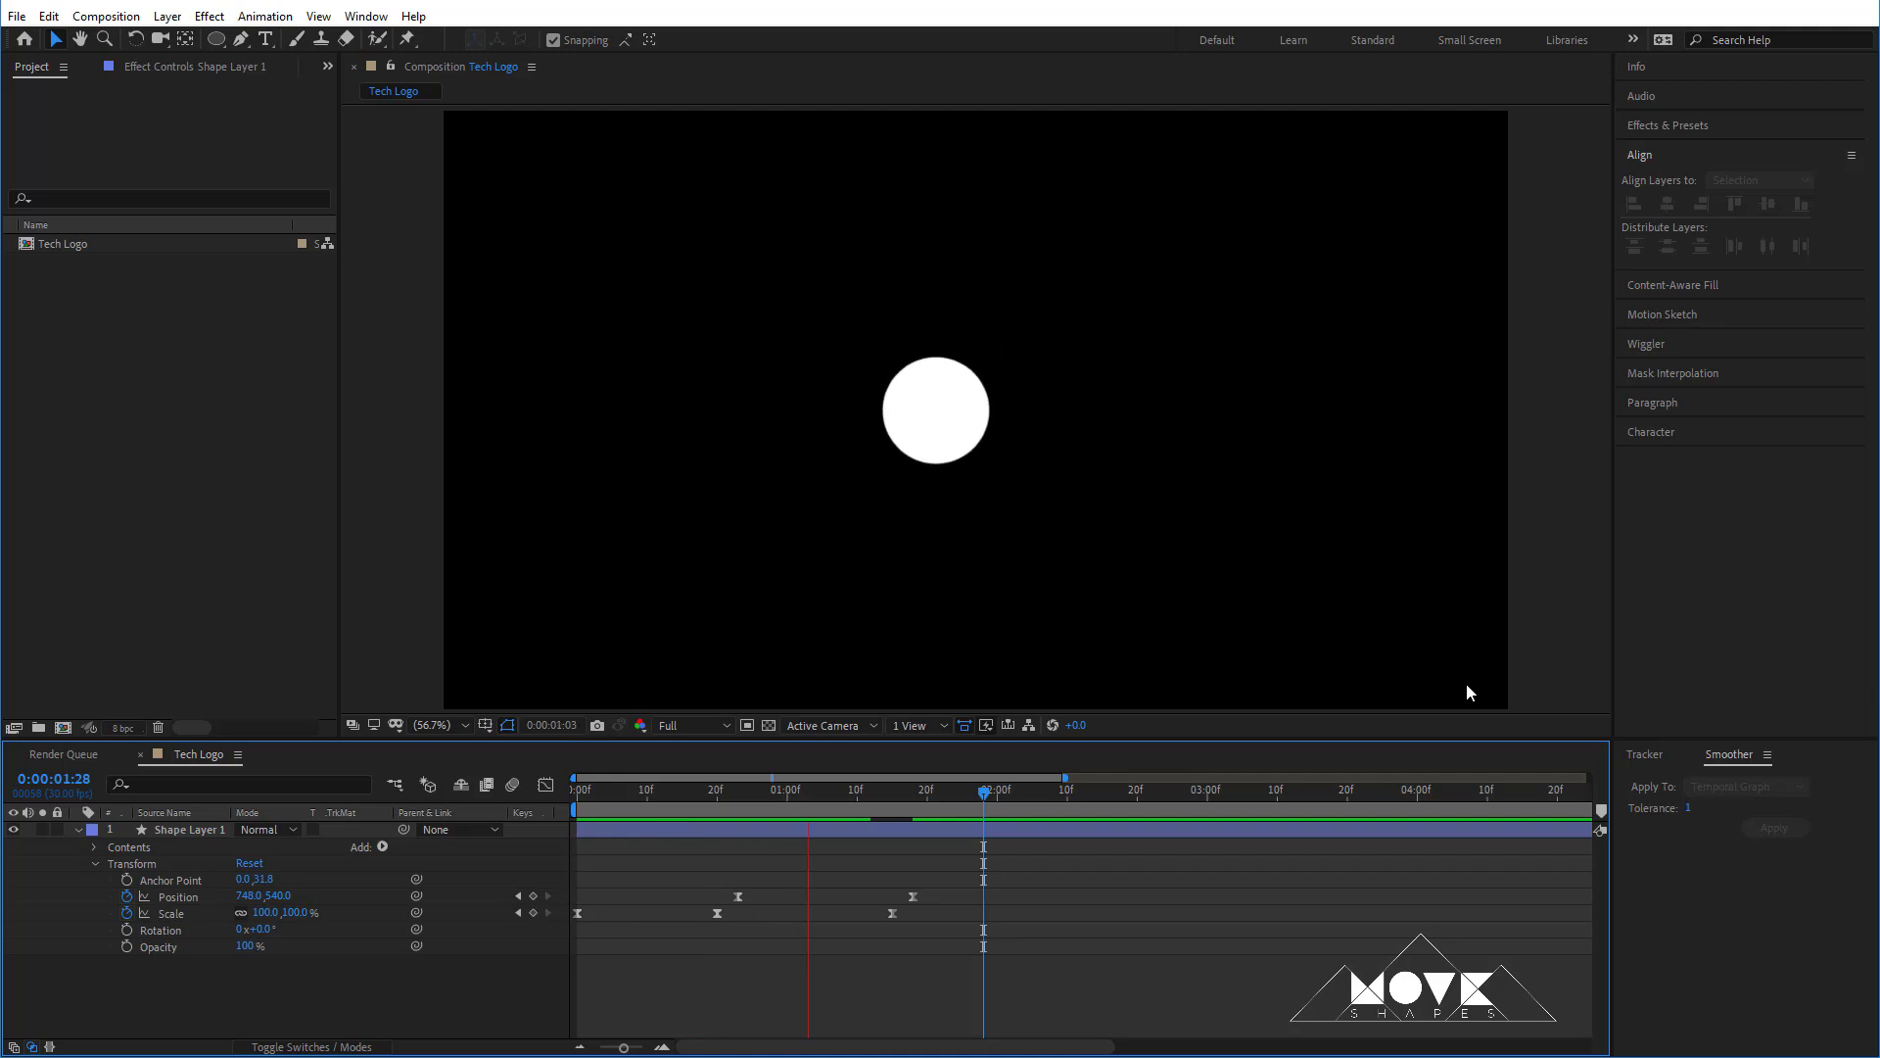
left_click(872, 793)
left_click_drag(703, 883, 927, 897)
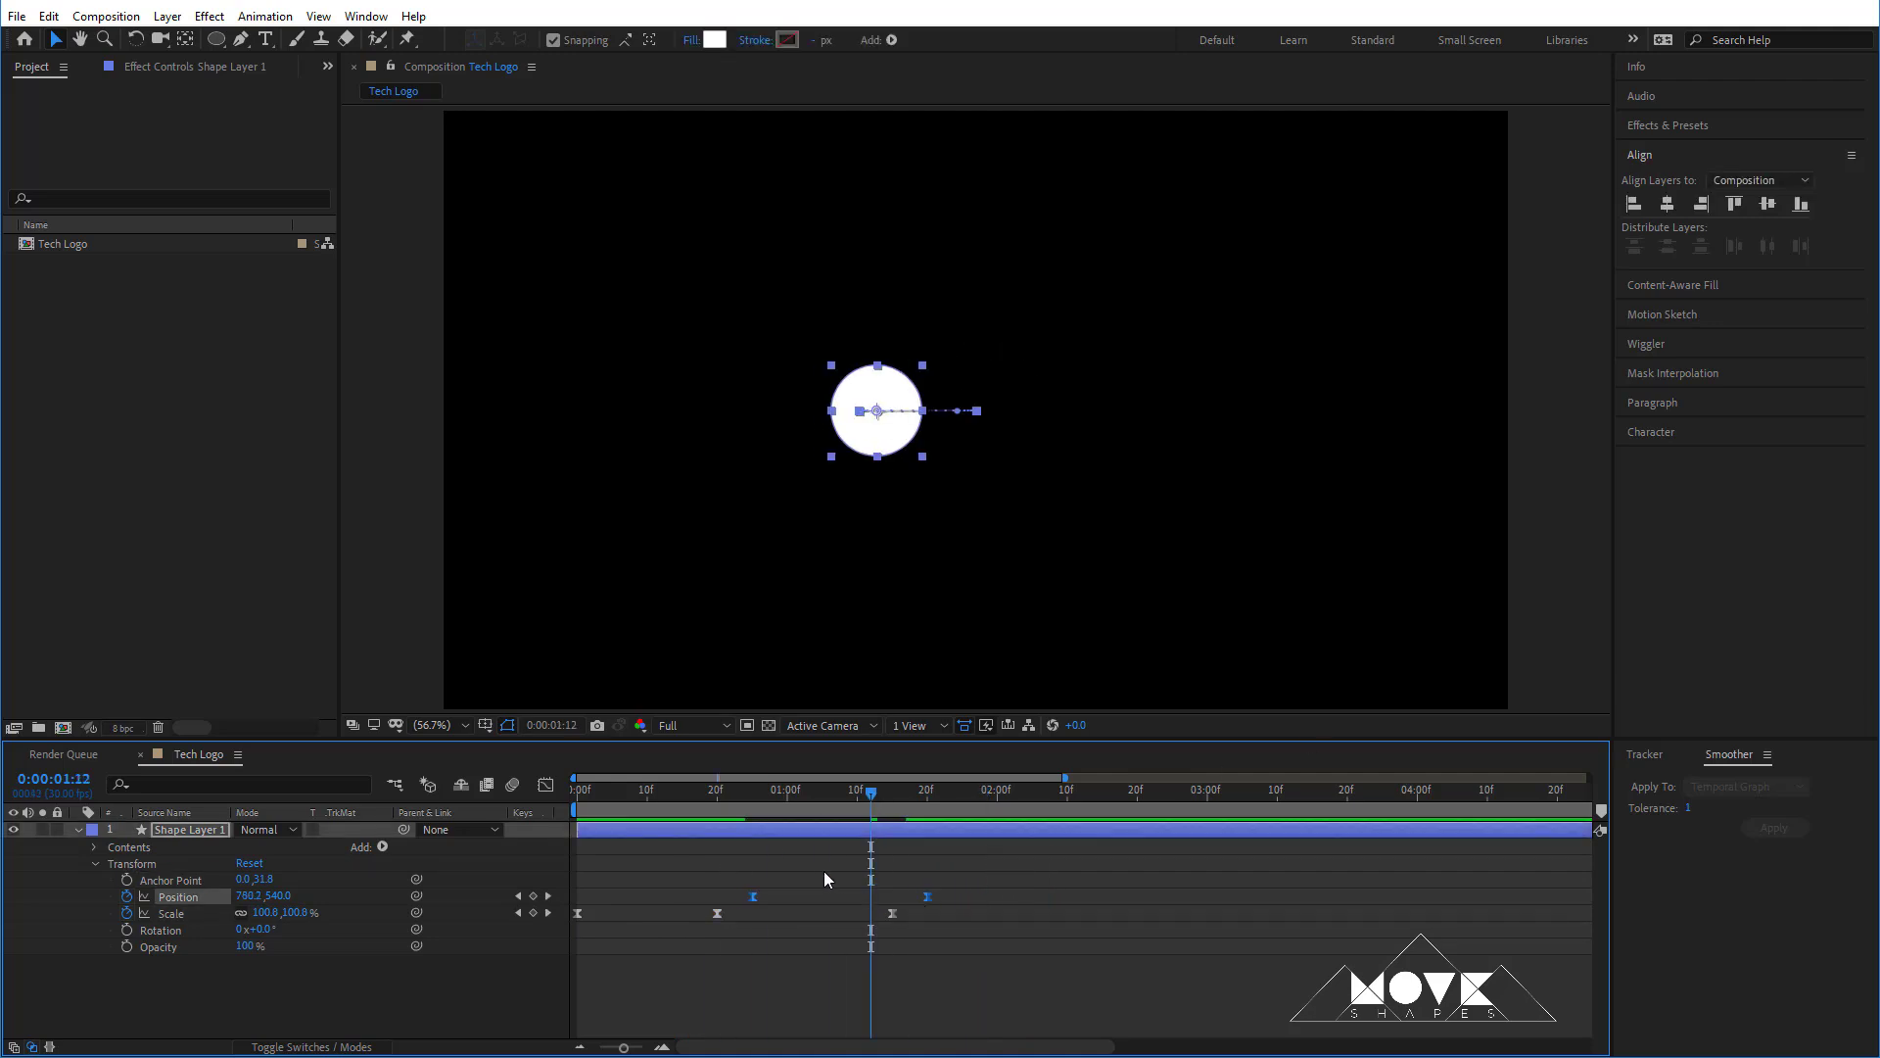
left_click(710, 791)
key("space")
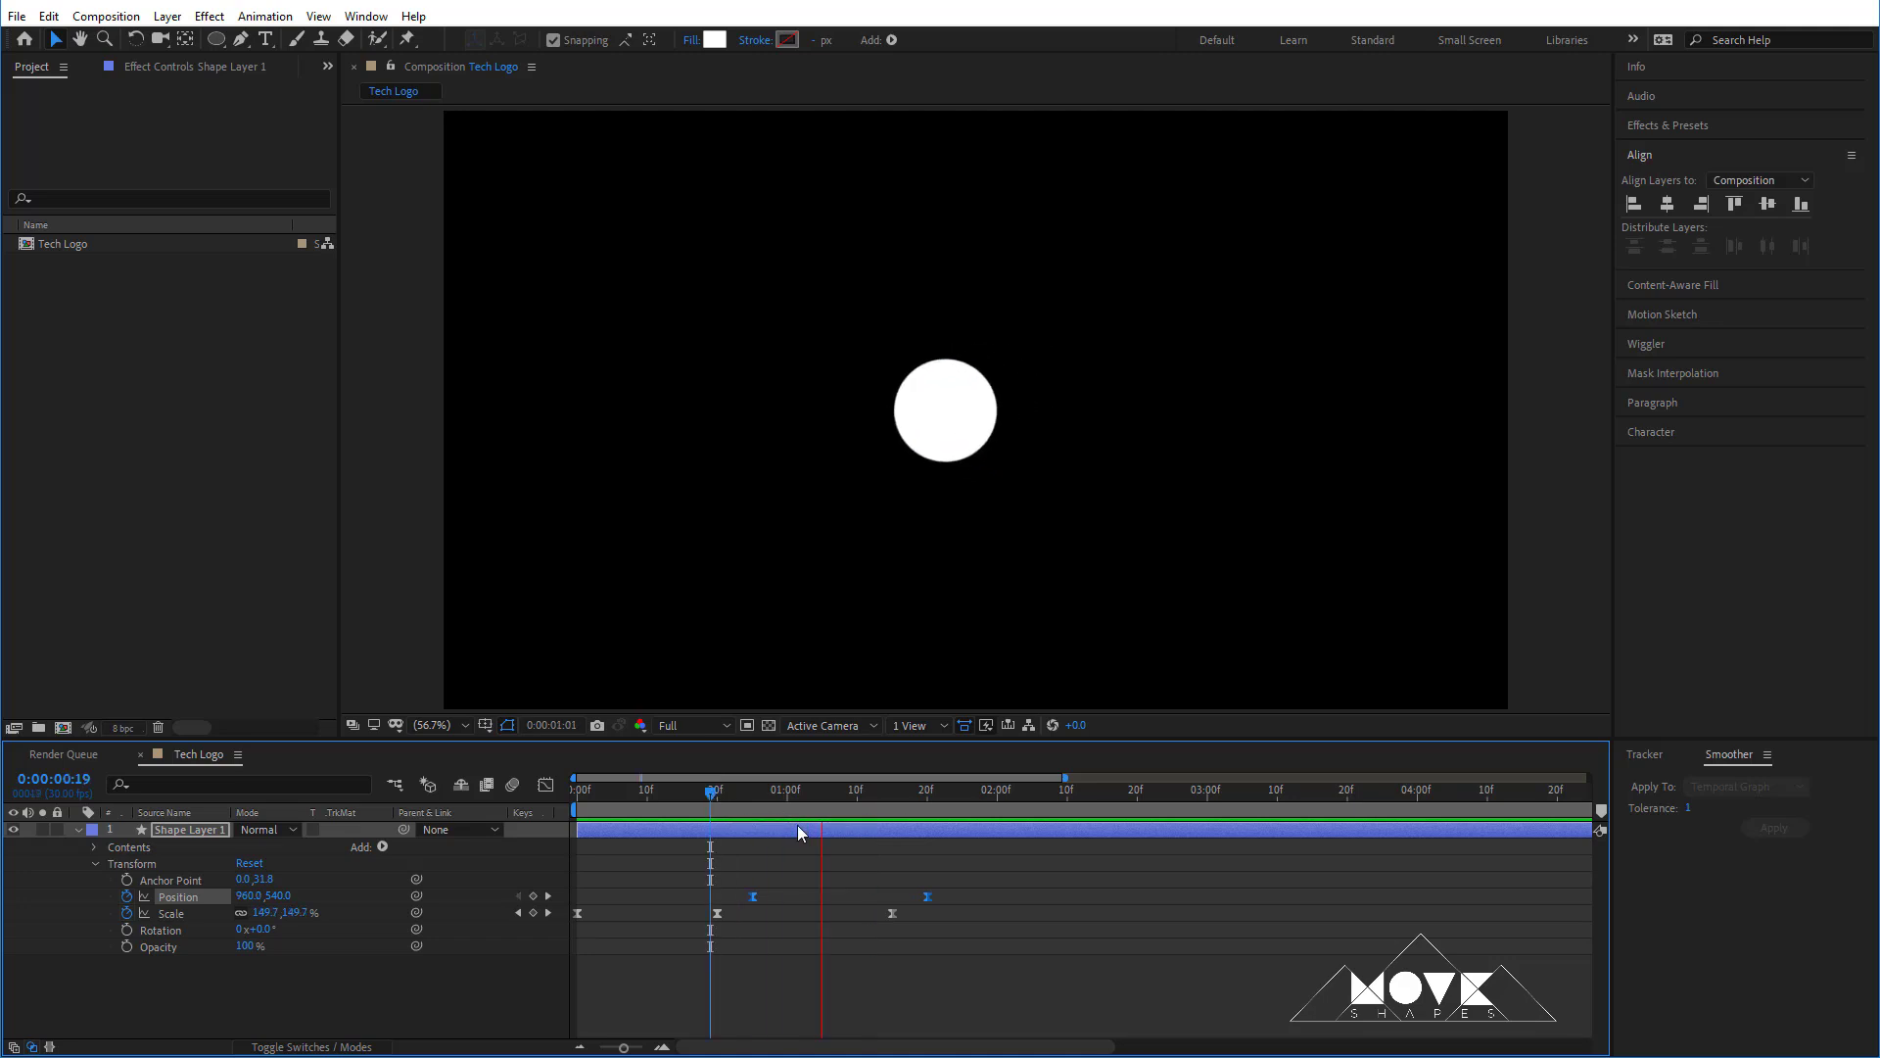
key("space")
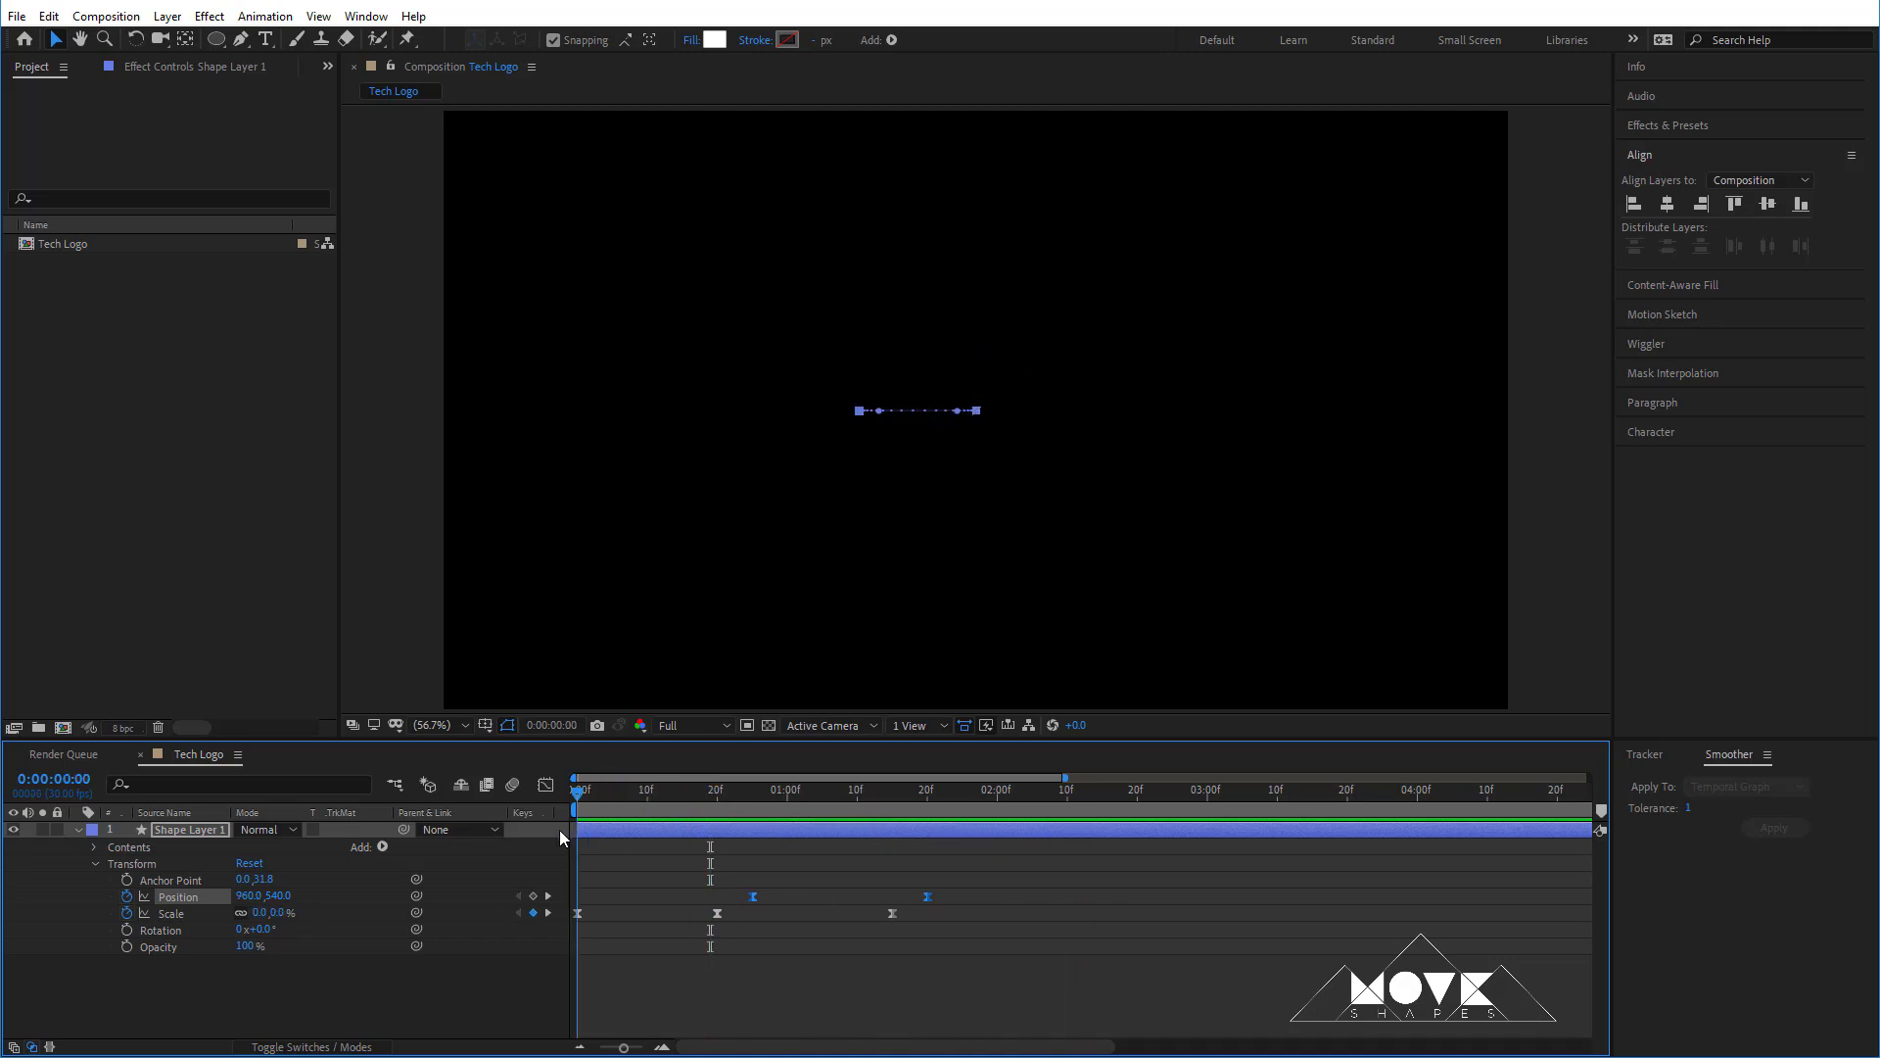
left_click_drag(713, 844, 841, 850)
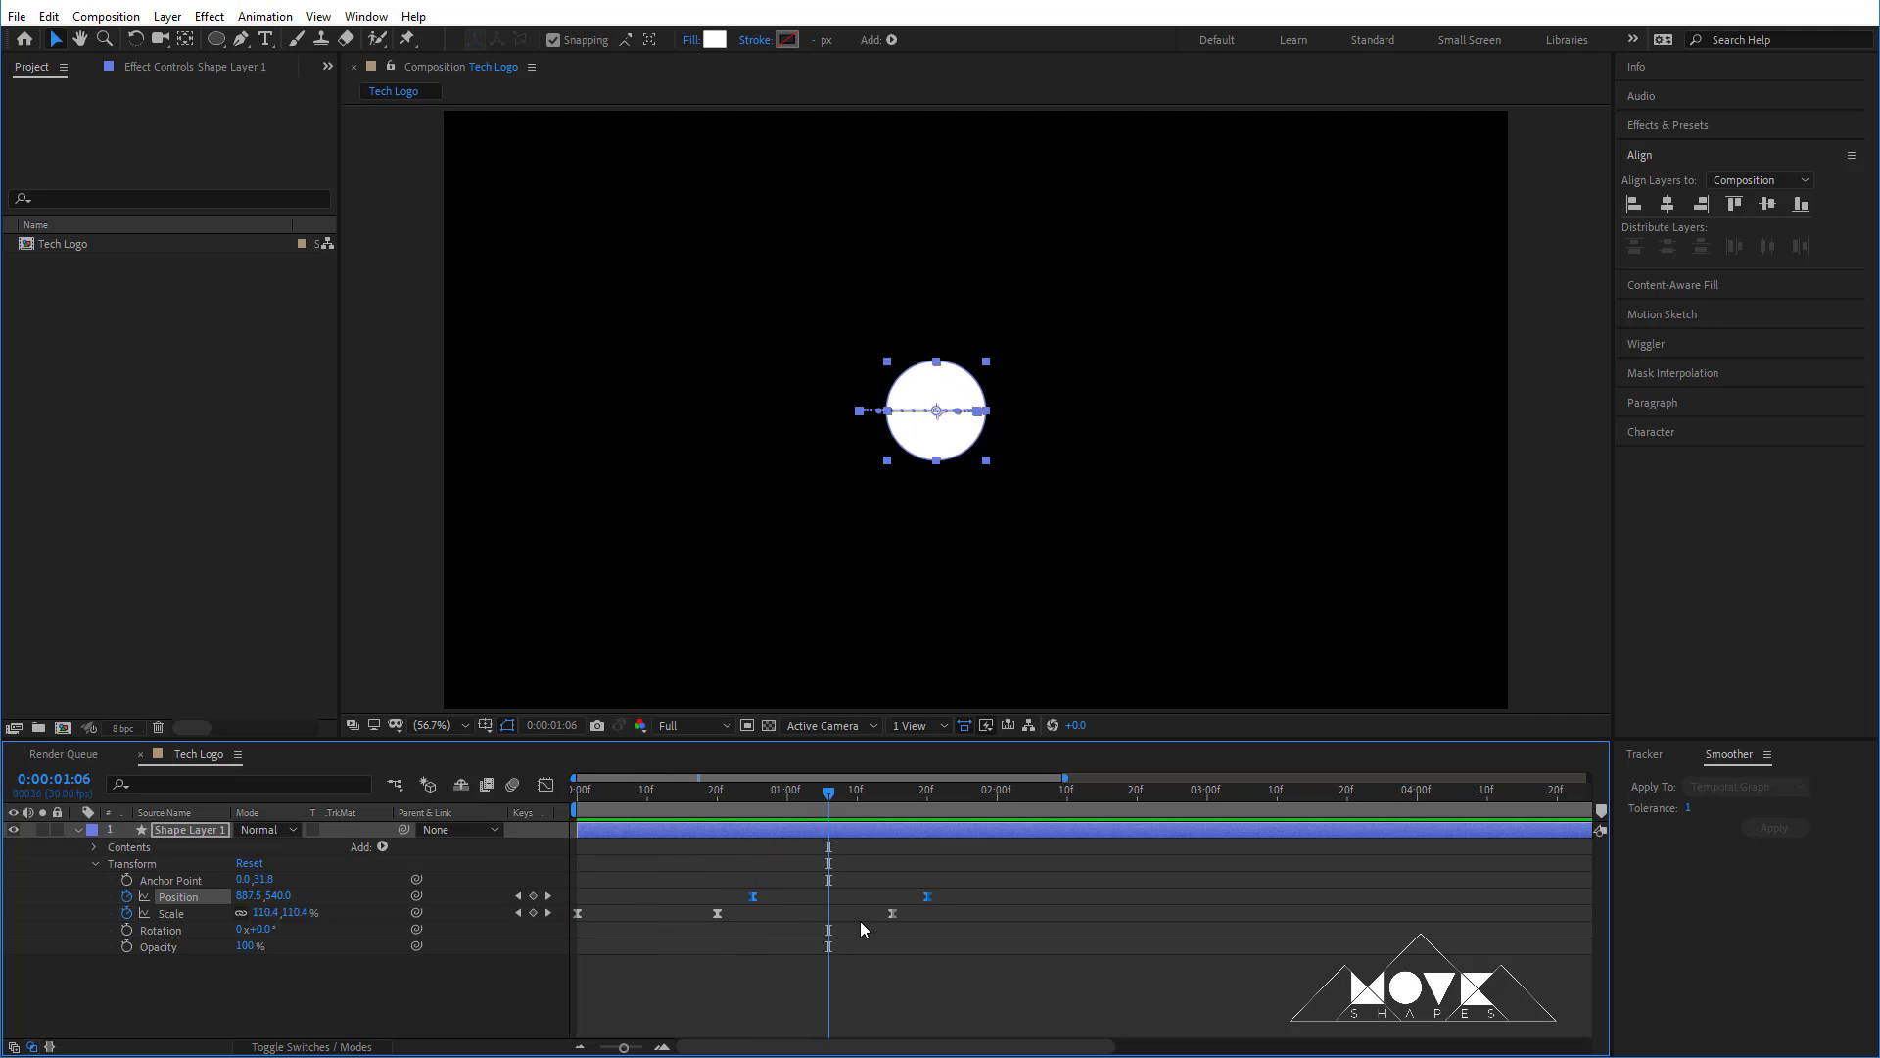
left_click(852, 966)
left_click(716, 791)
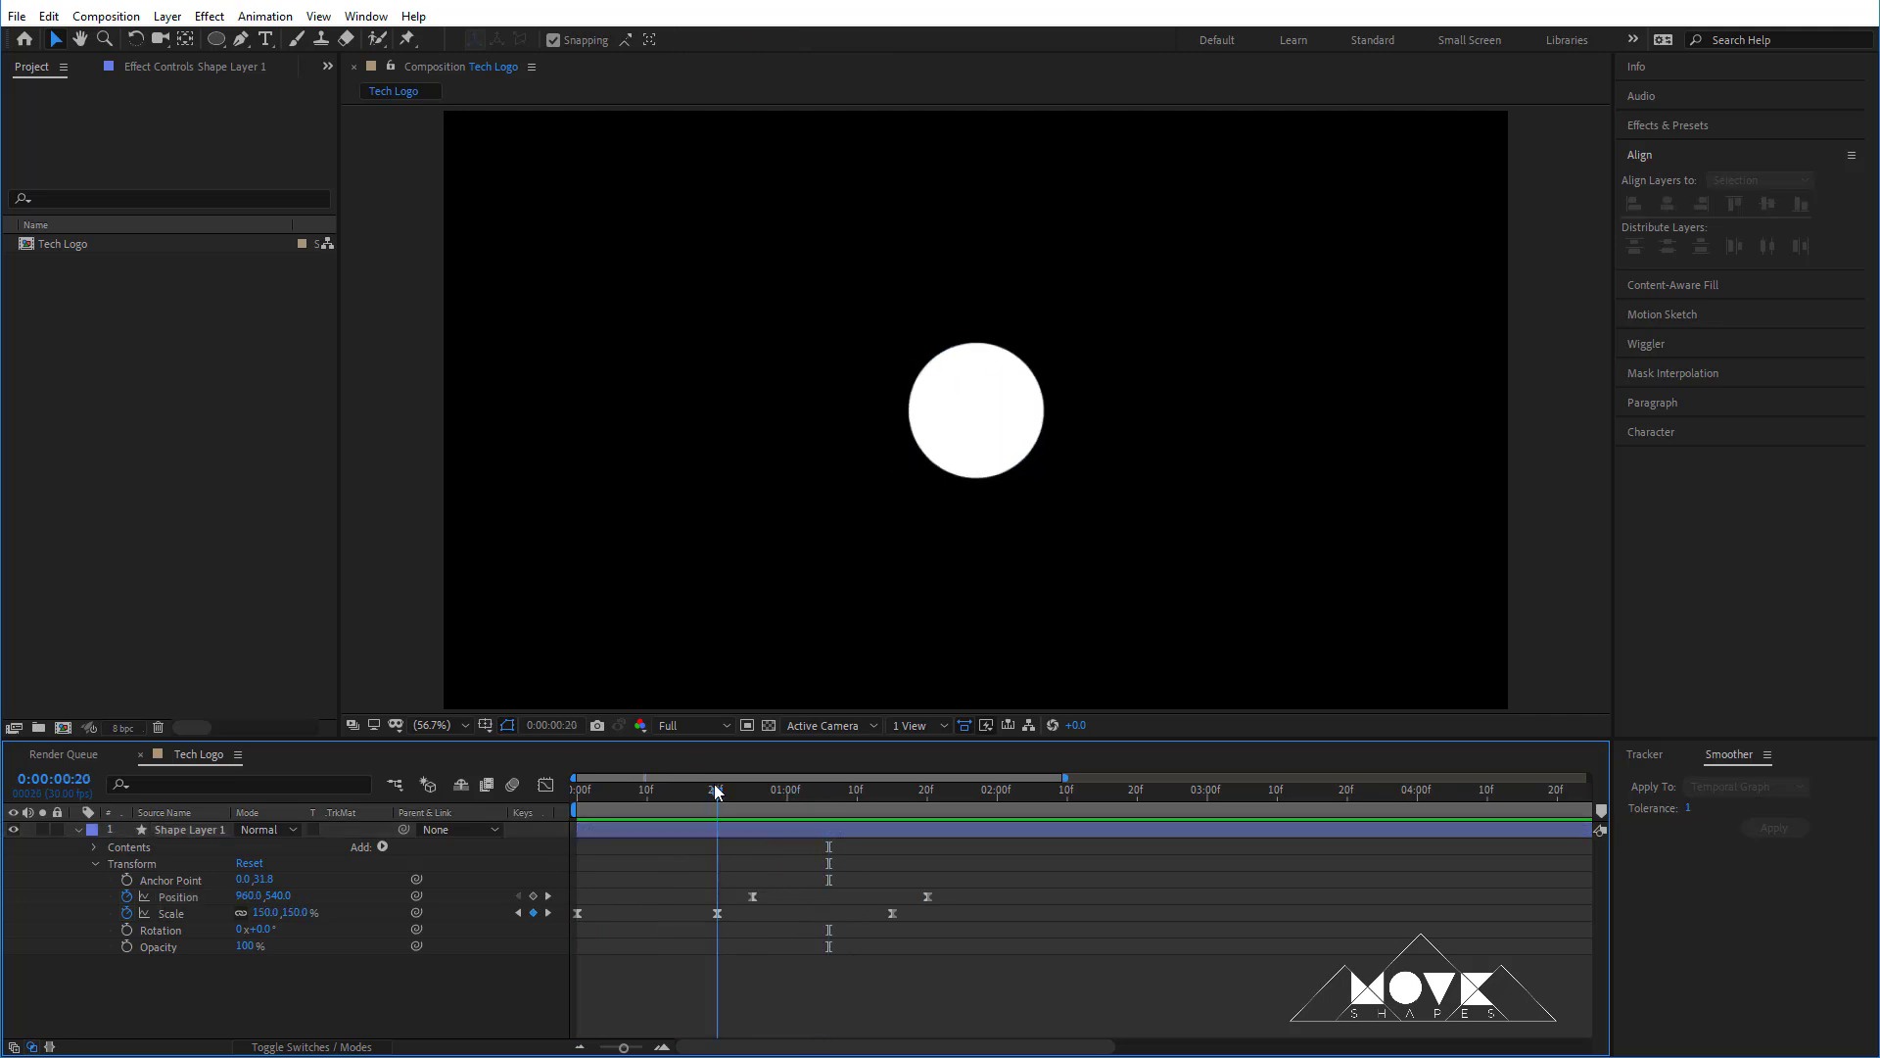
- Pre-compose the shape layer into a new composition named Circle, moving all attributes into it
left_click(80, 840)
left_click(82, 832)
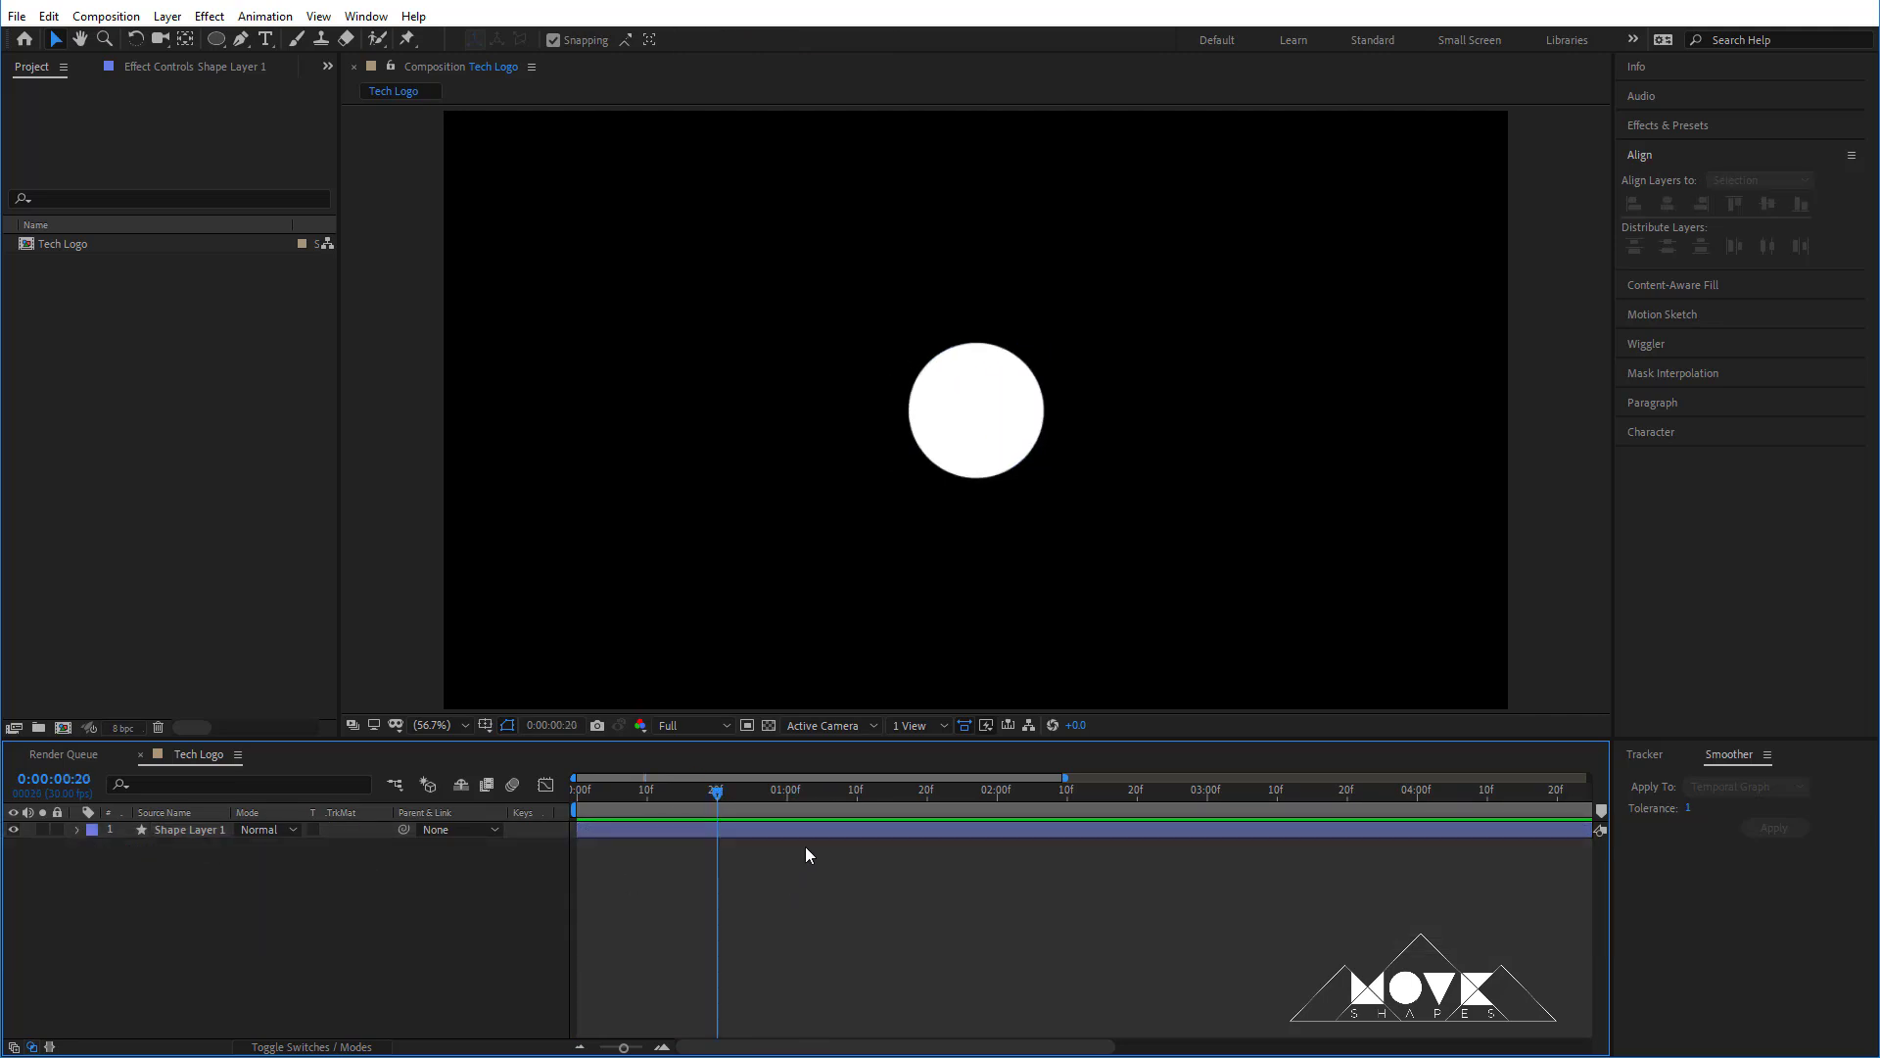
left_click(802, 832)
right_click(802, 831)
left_click(883, 754)
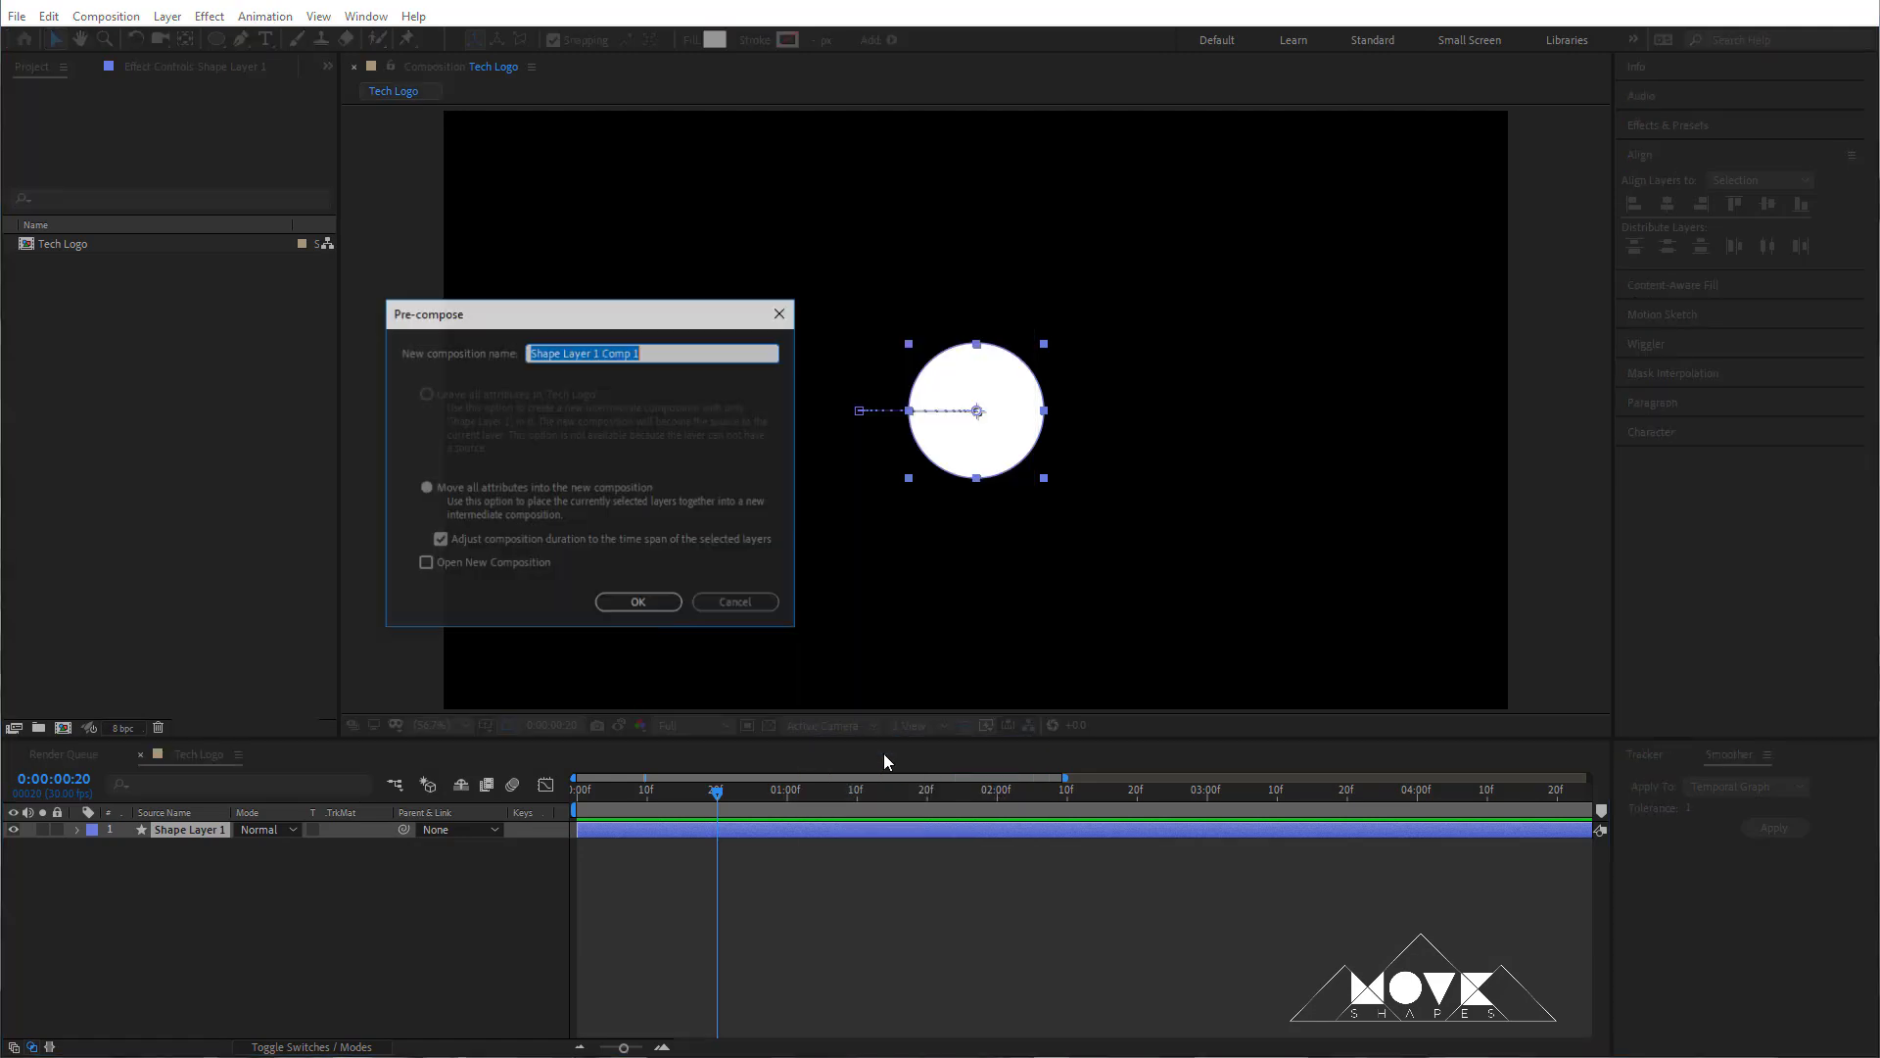
type("Circl")
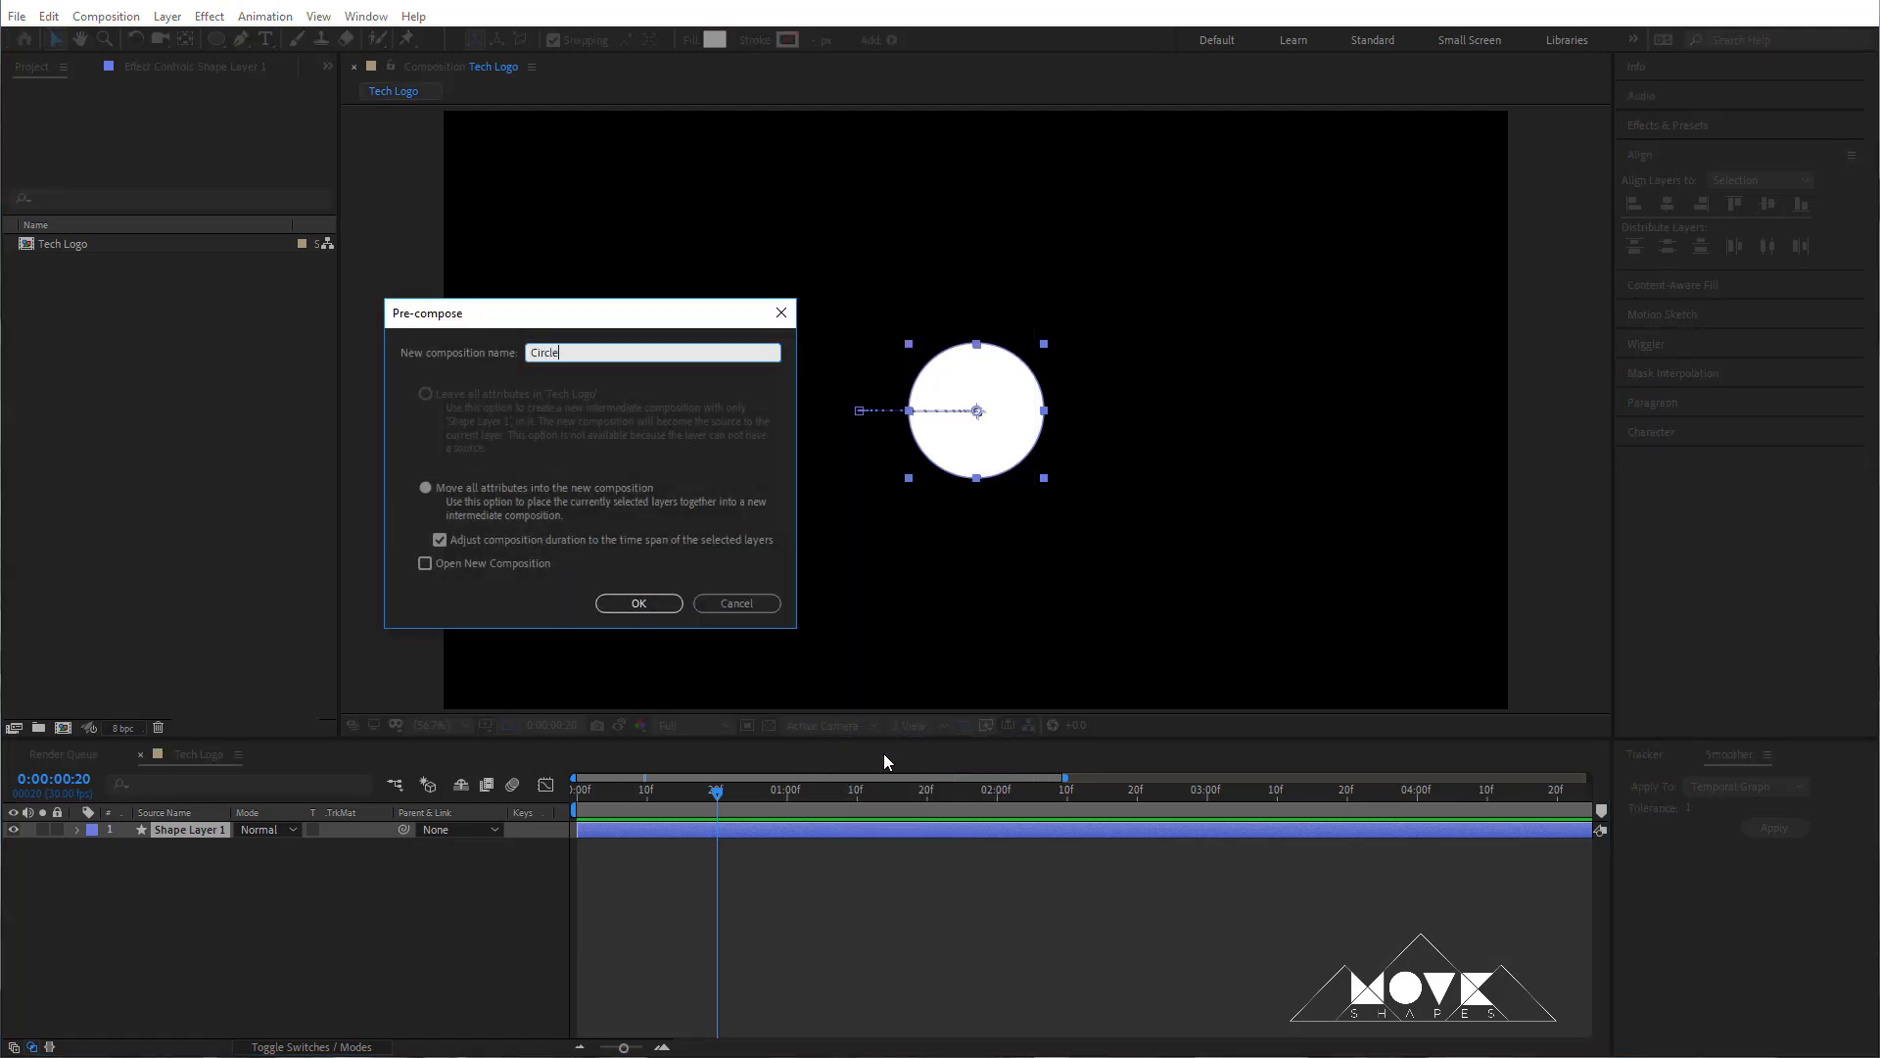
type("e")
key("Return")
- Duplicate the Circle layer in the Tech Logo composition
left_click(748, 854)
left_click(732, 831)
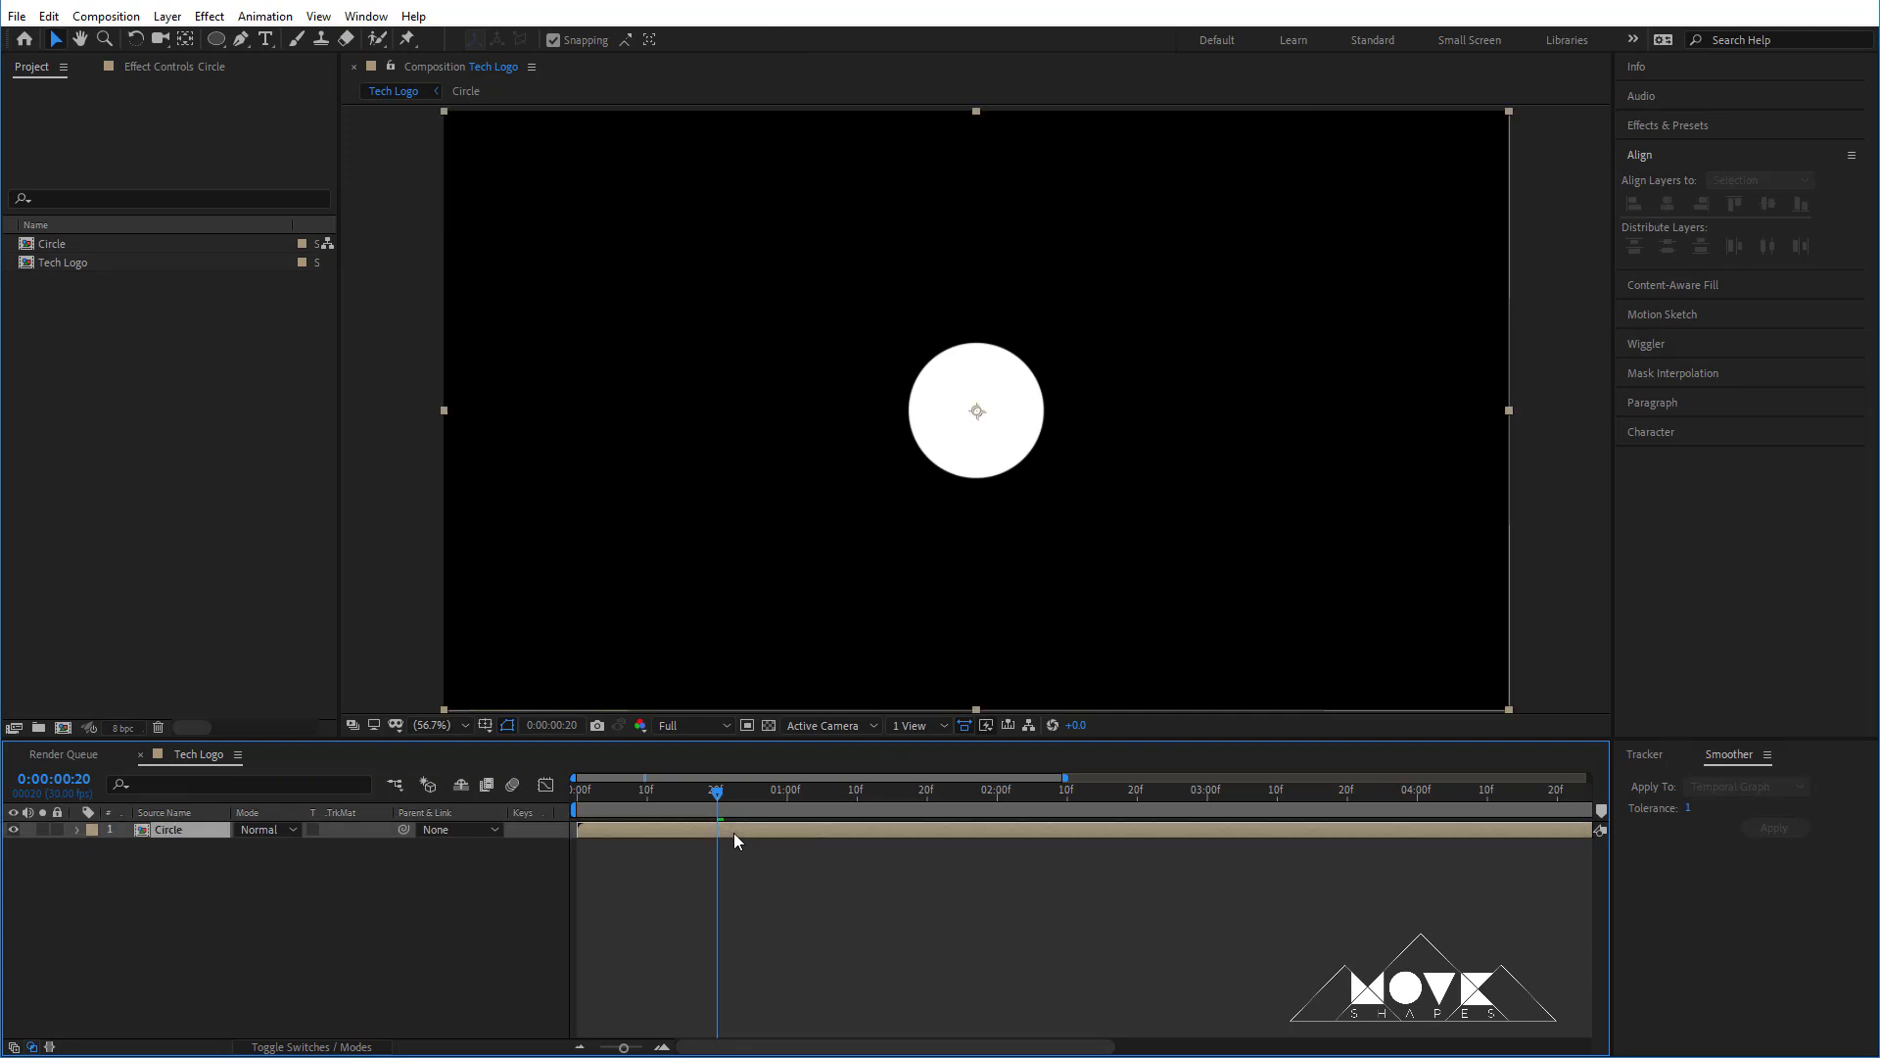
left_click(49, 16)
left_click(90, 267)
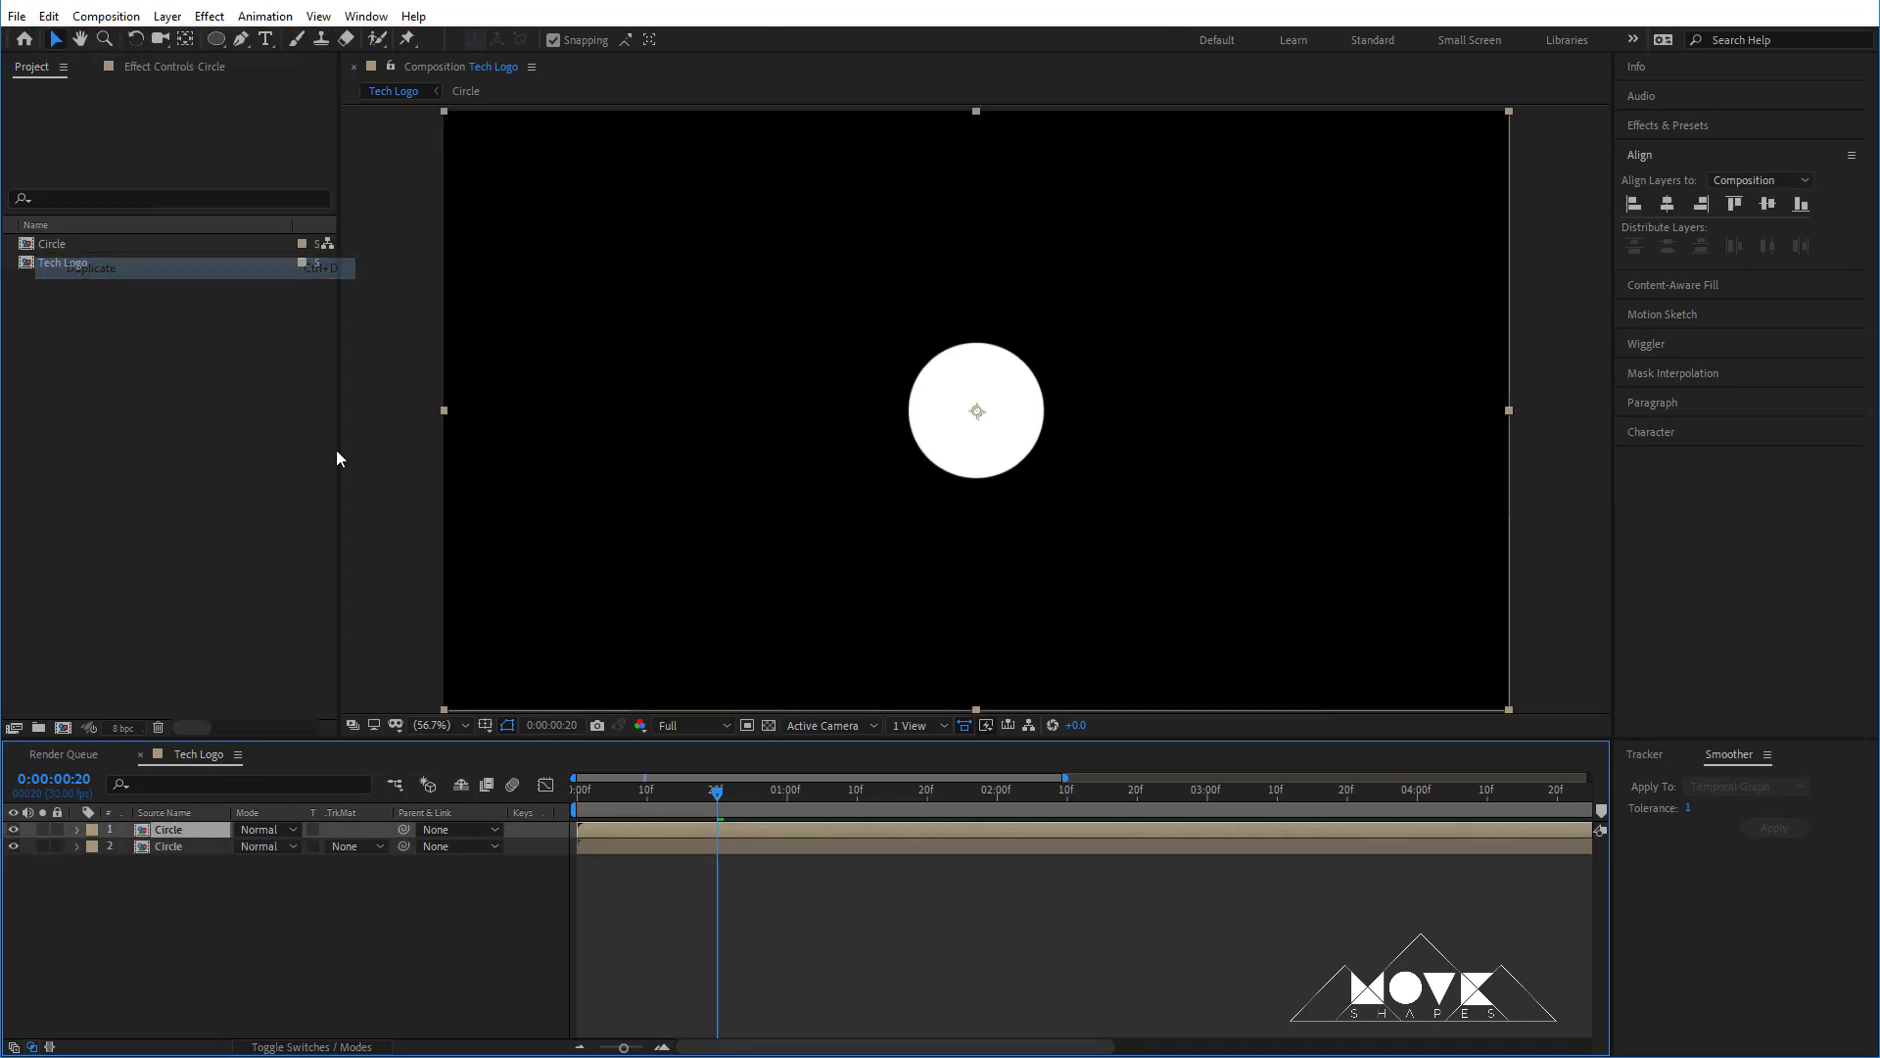
- Flip the duplicated Circle layer horizontally and preview the two circles separating
right_click(821, 838)
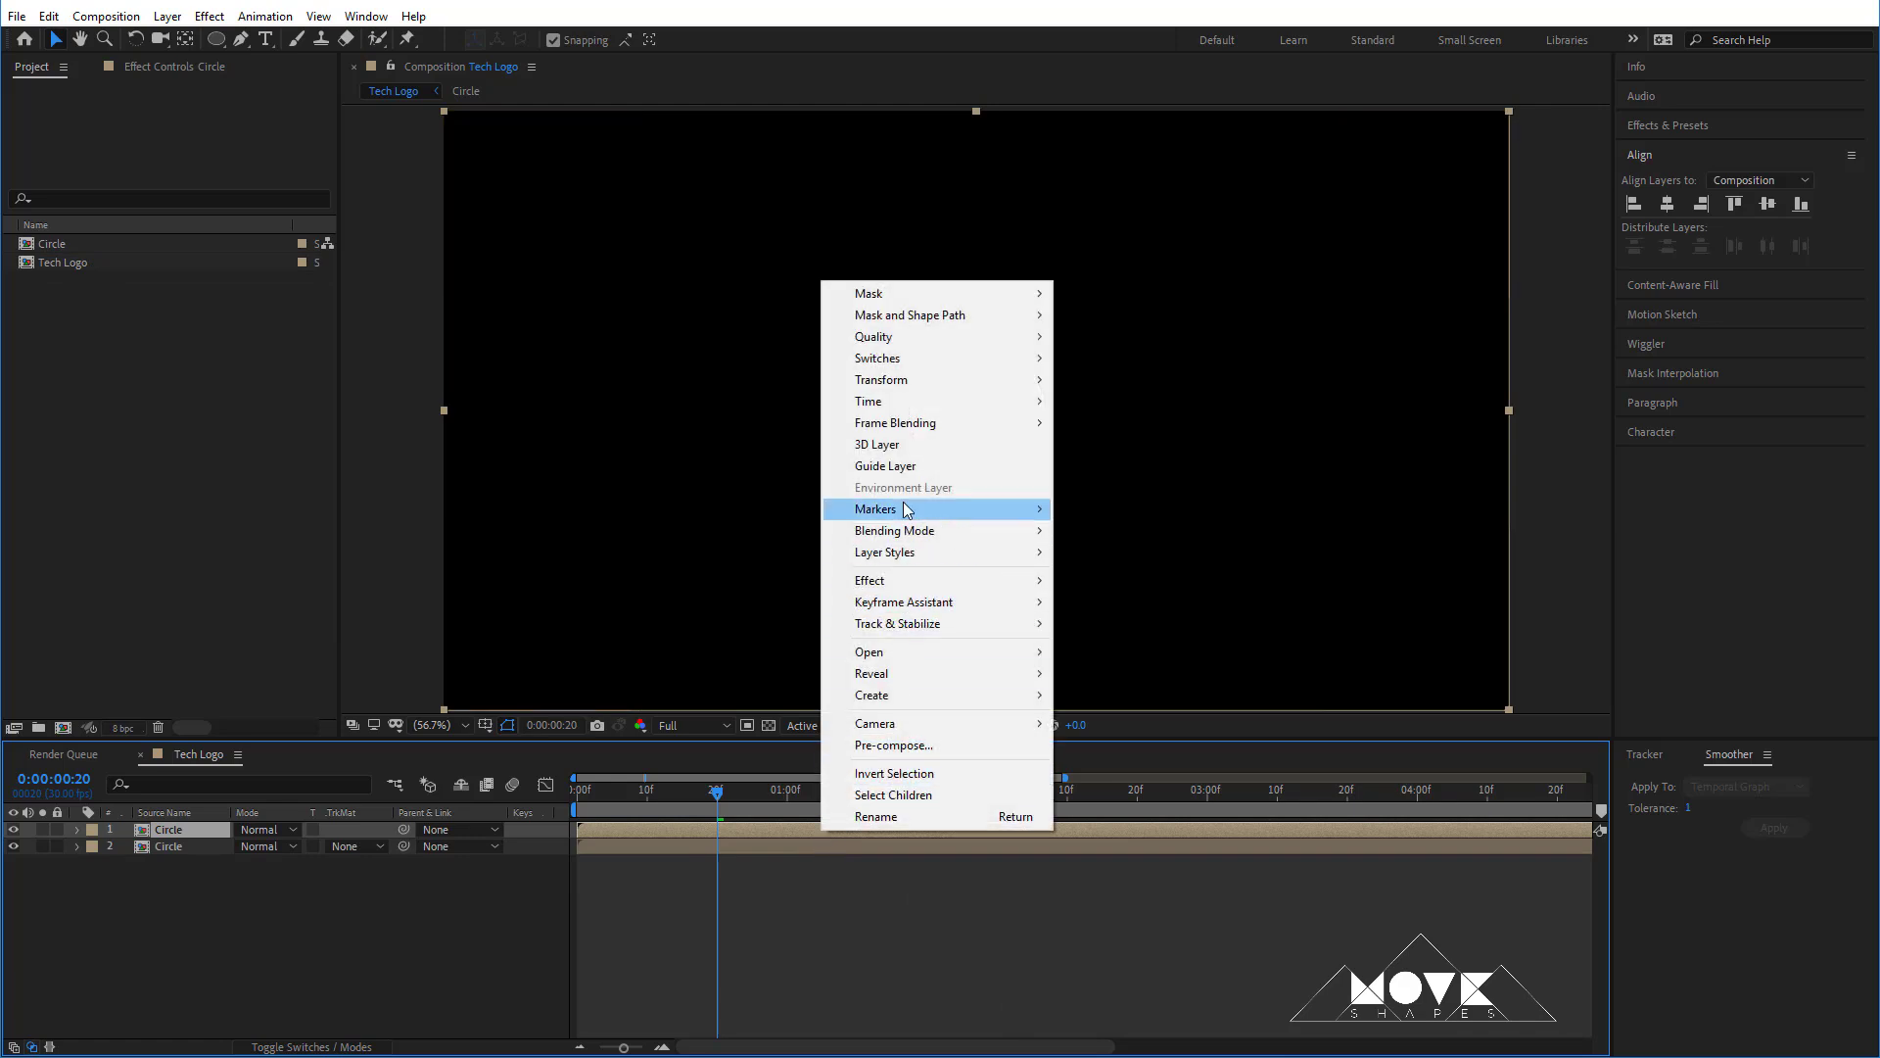
mouse_move(979, 380)
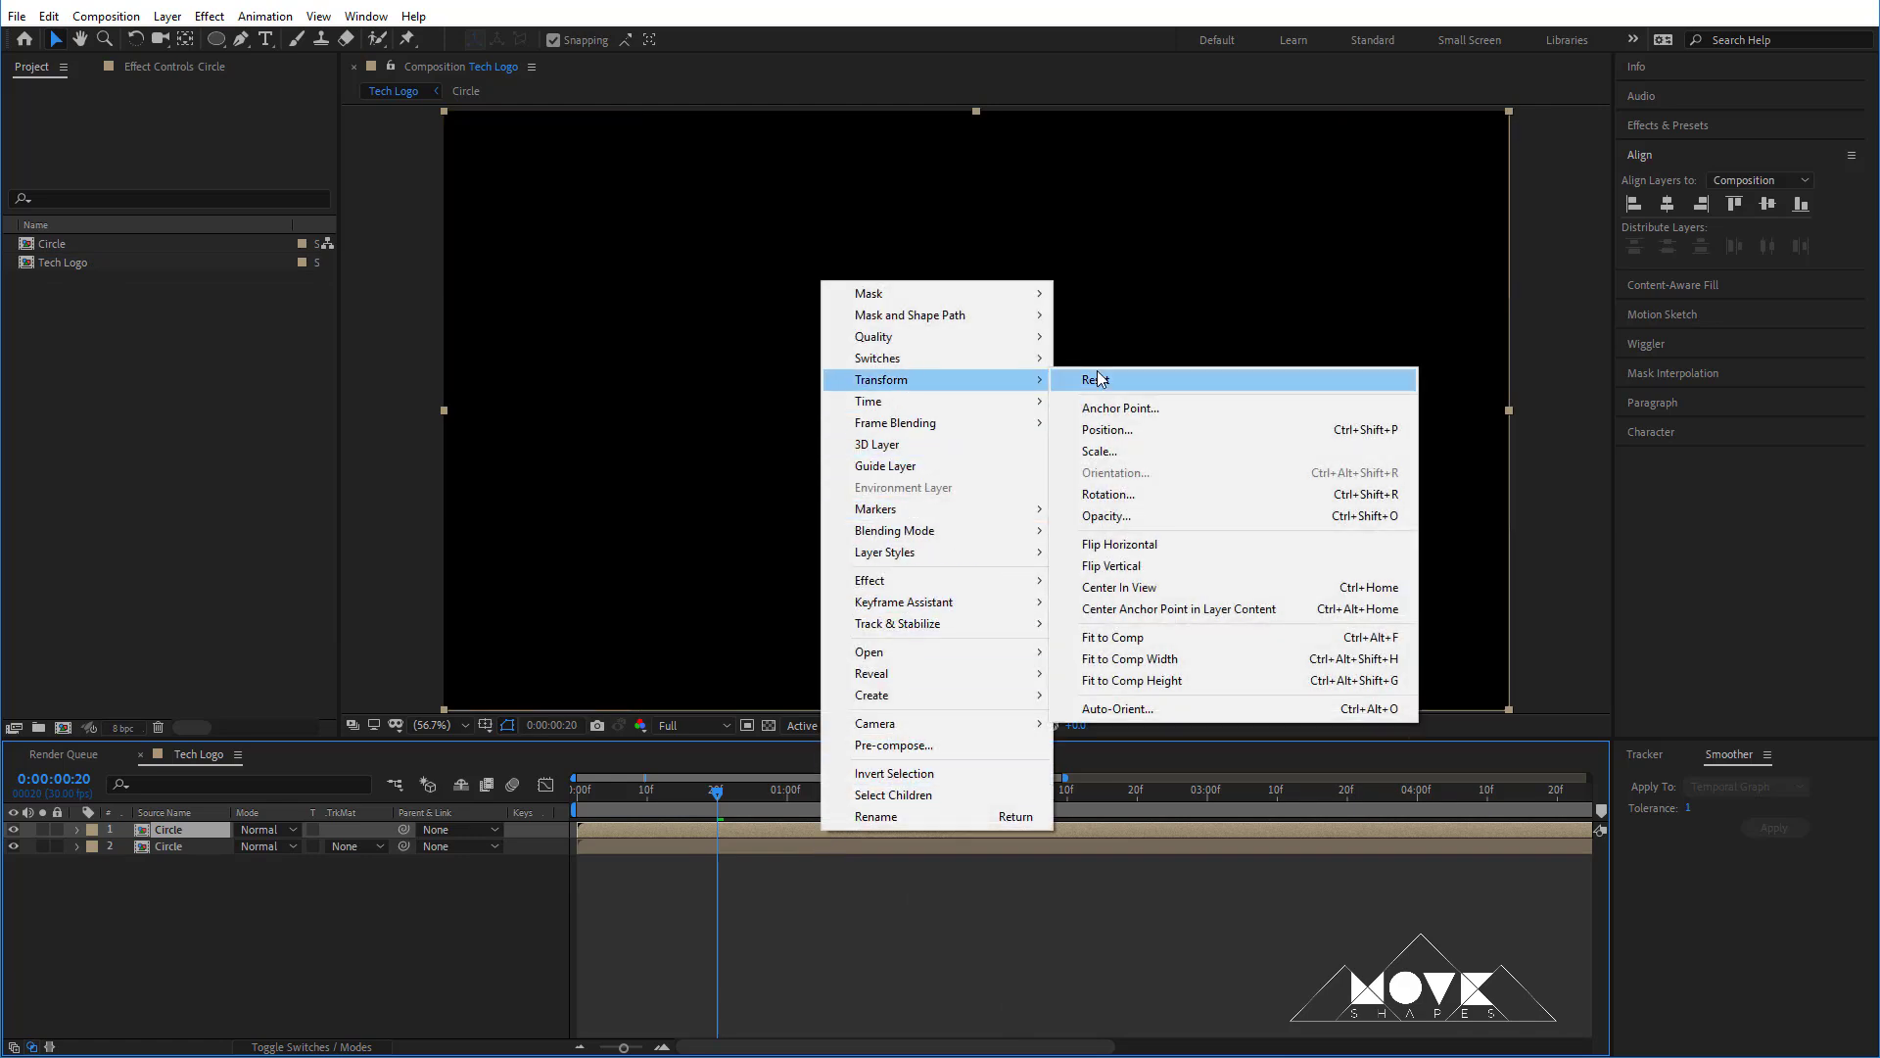
left_click(1158, 544)
left_click(923, 964)
key("space")
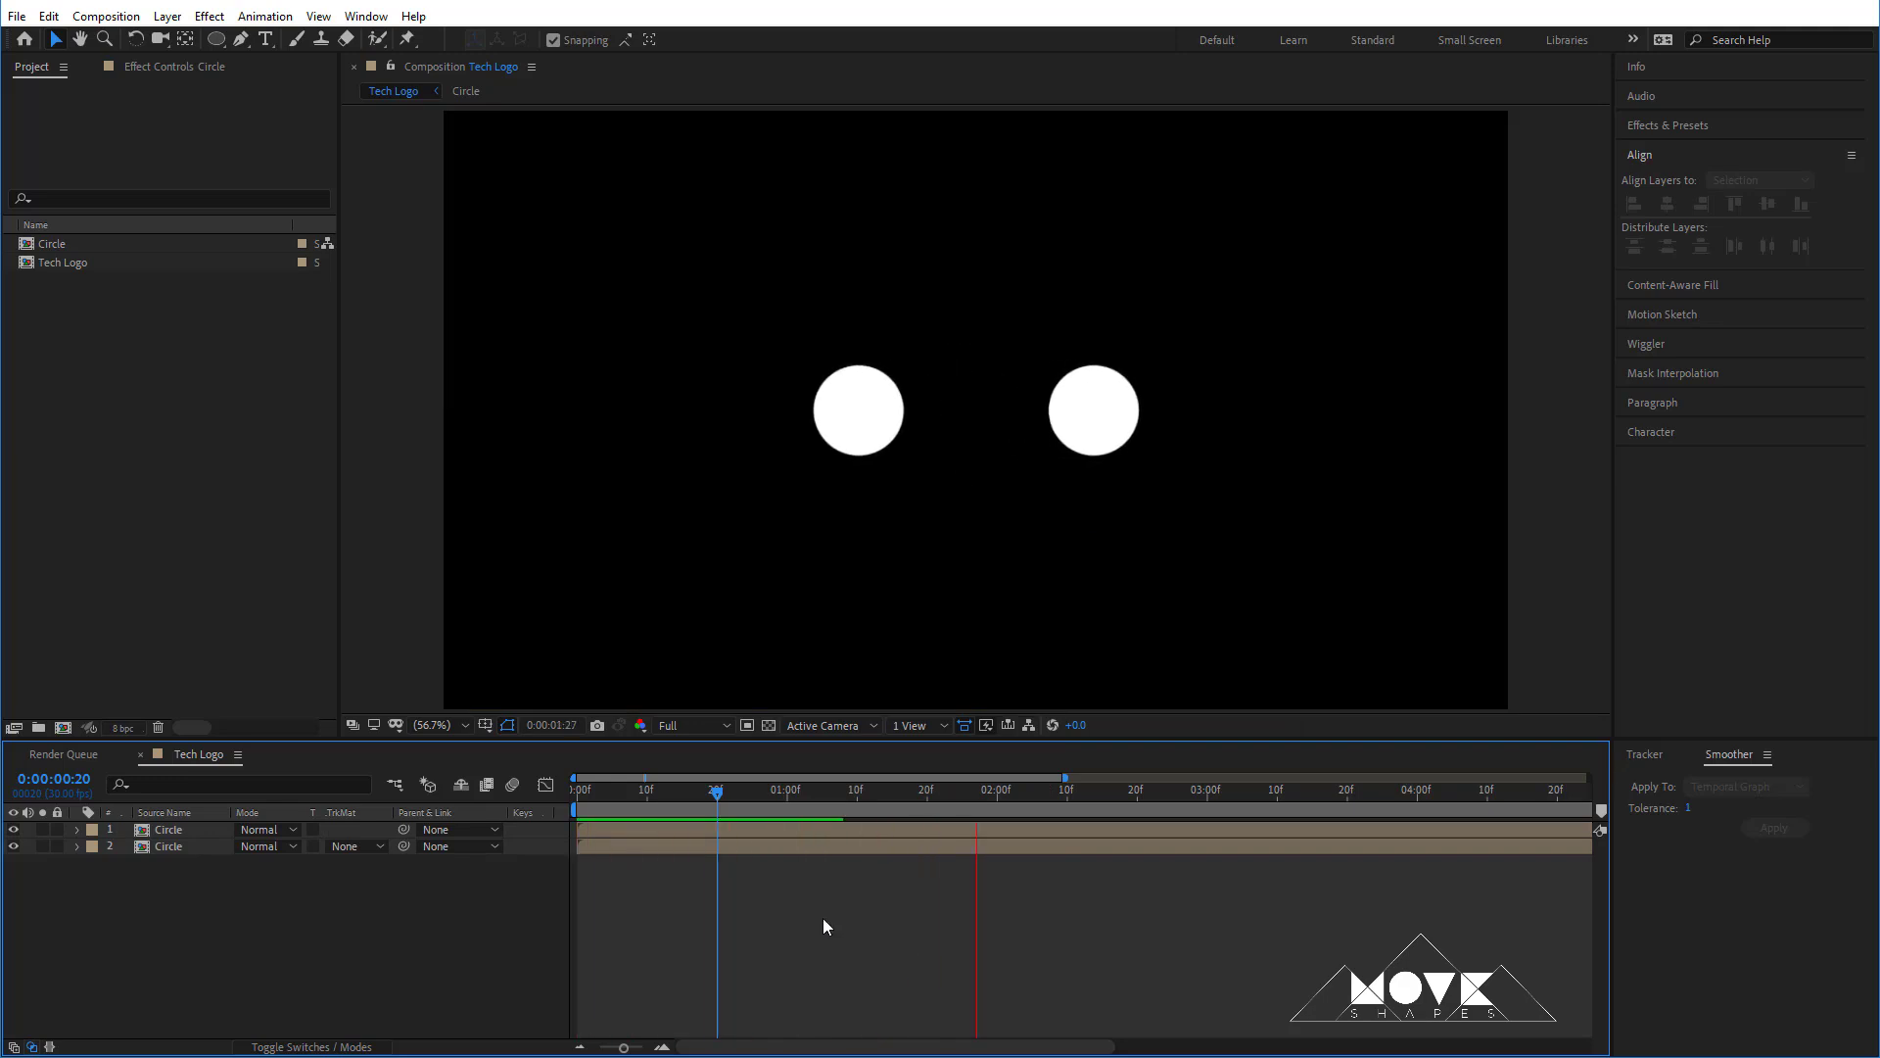
- At 0:00:01:21, draw a straight Pen tool line from the left circle's center to the right circle's center
left_click(590, 812)
left_click_drag(590, 813, 934, 854)
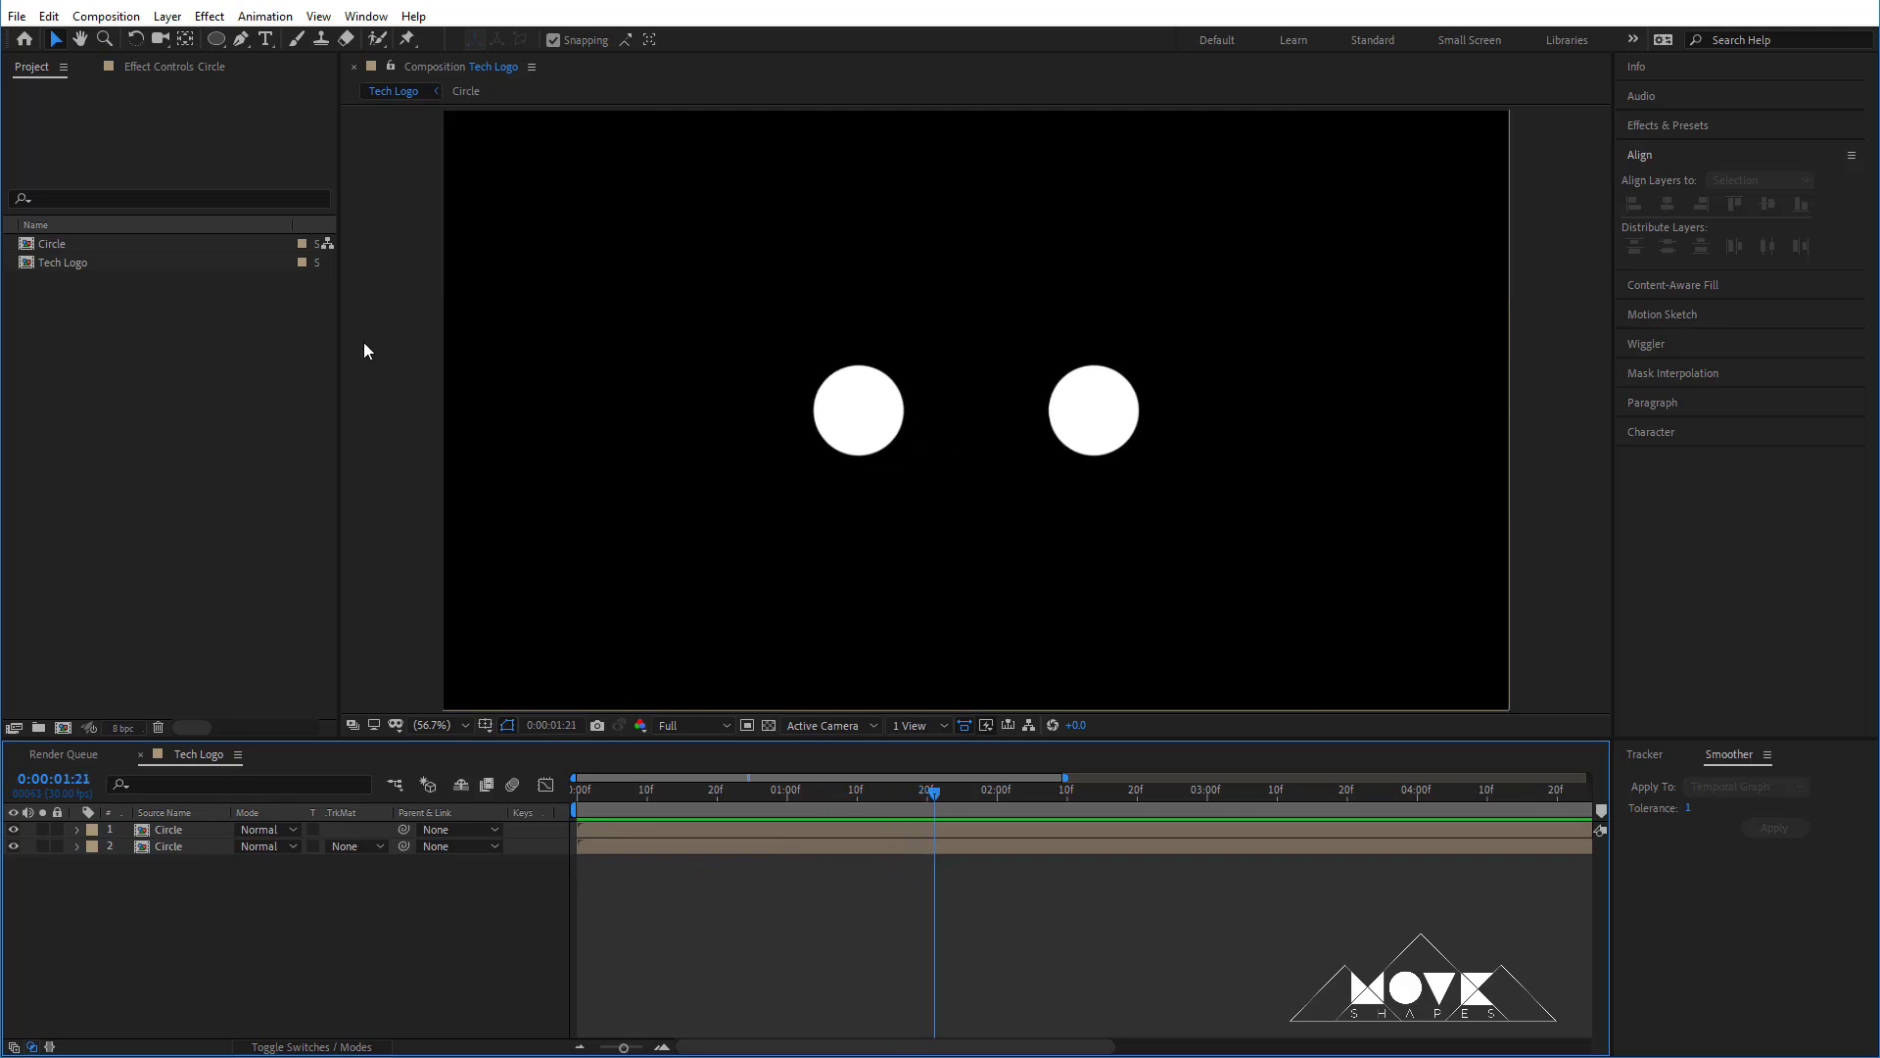
left_click(243, 38)
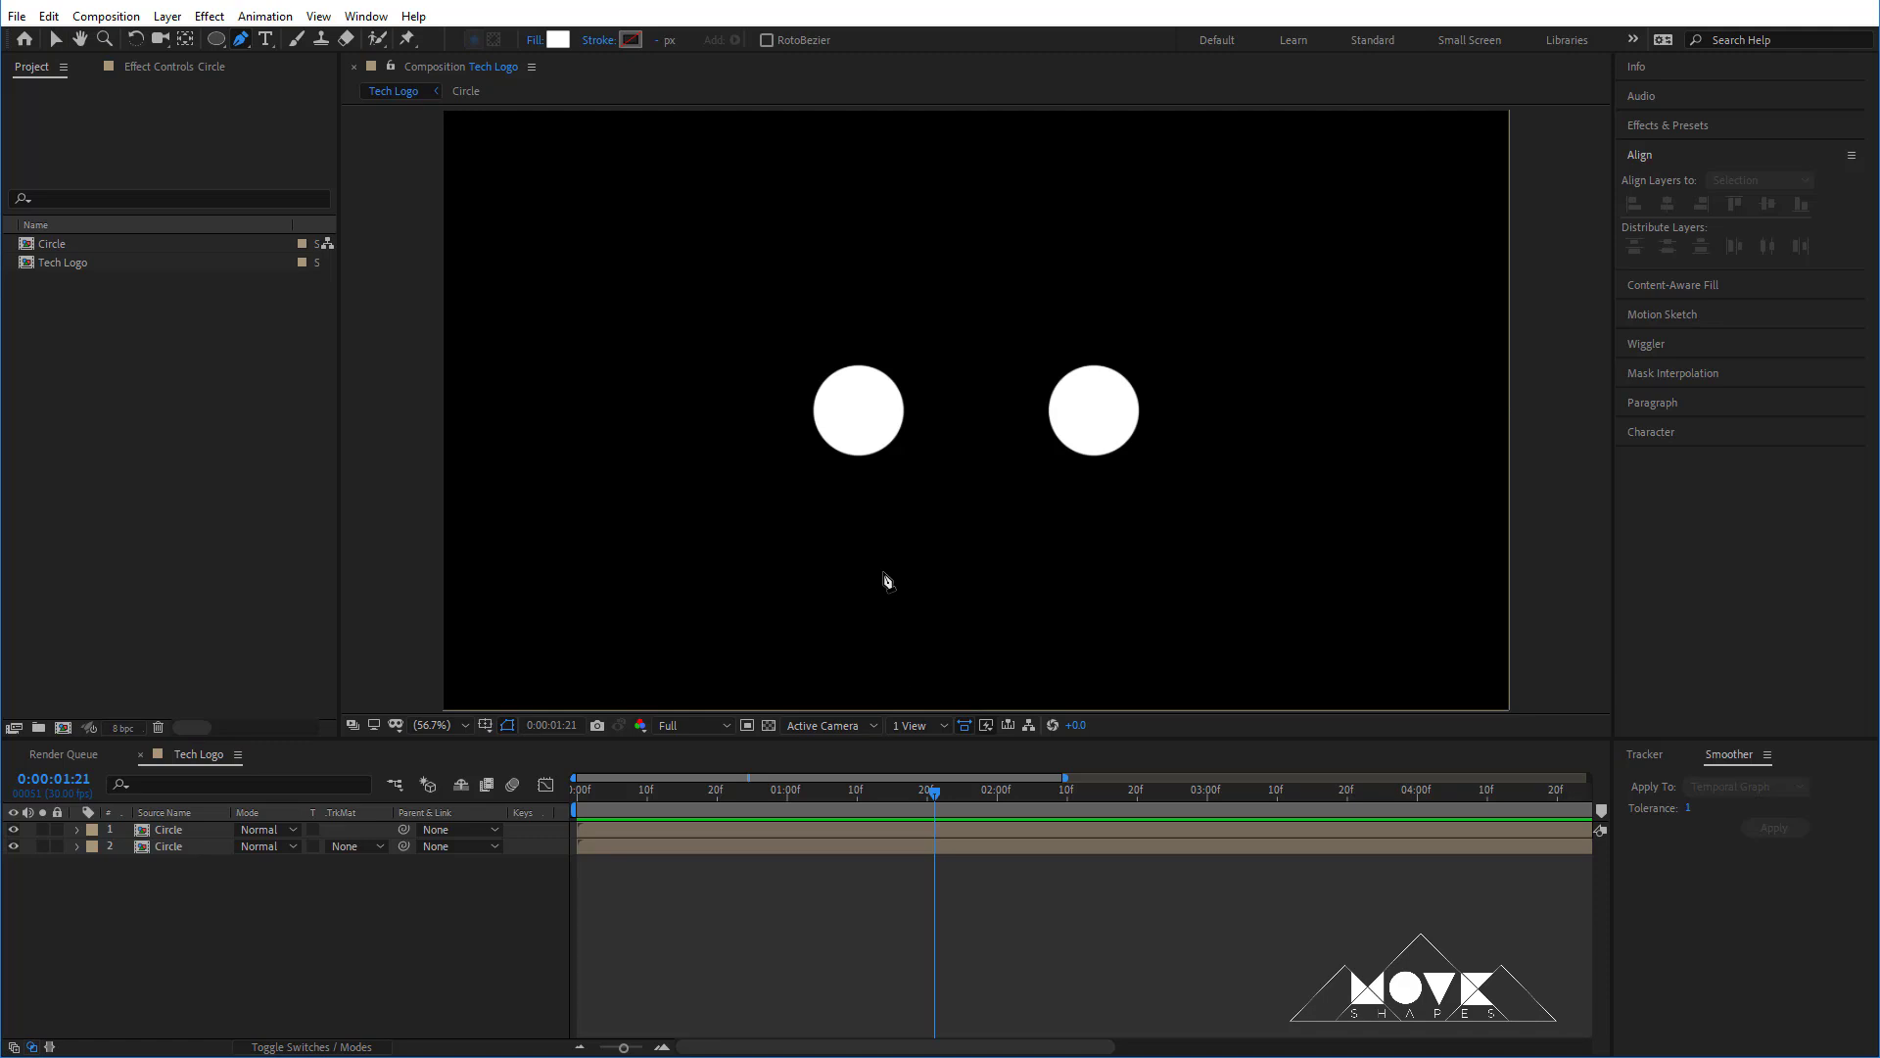
key("slash")
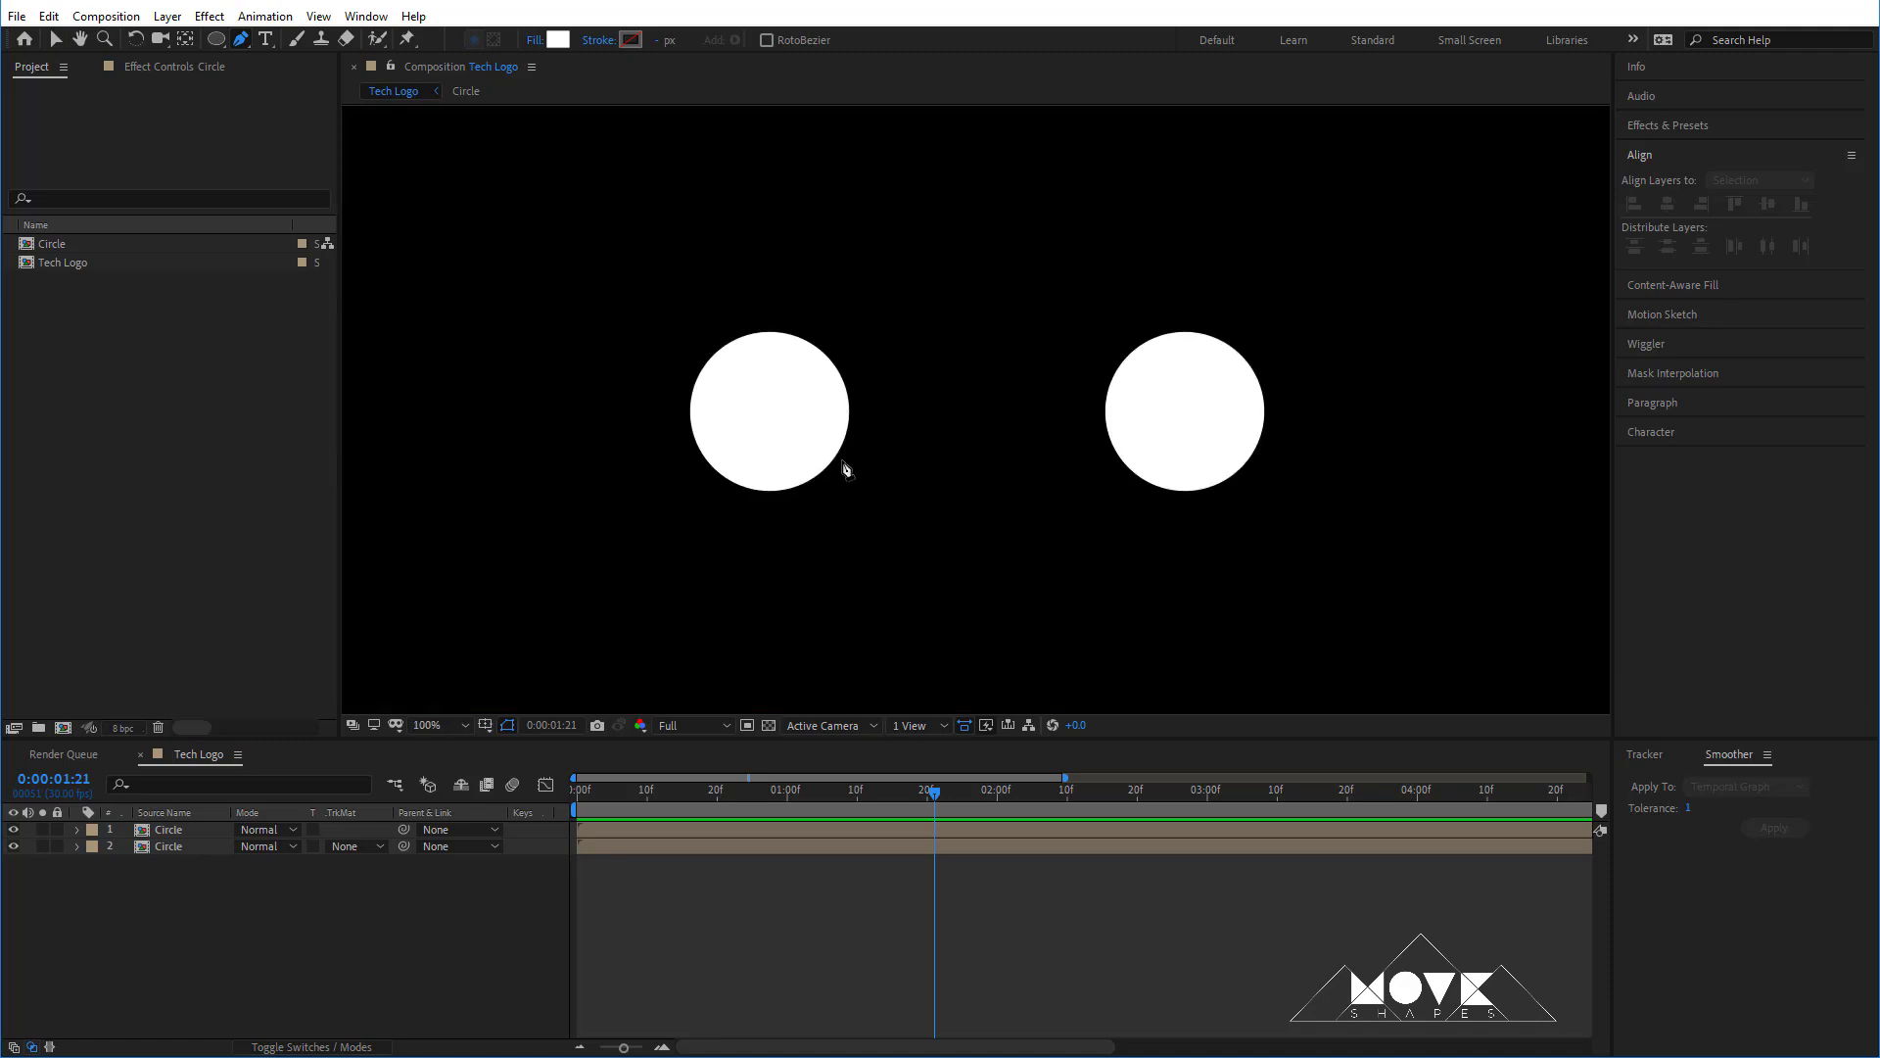
left_click(767, 410)
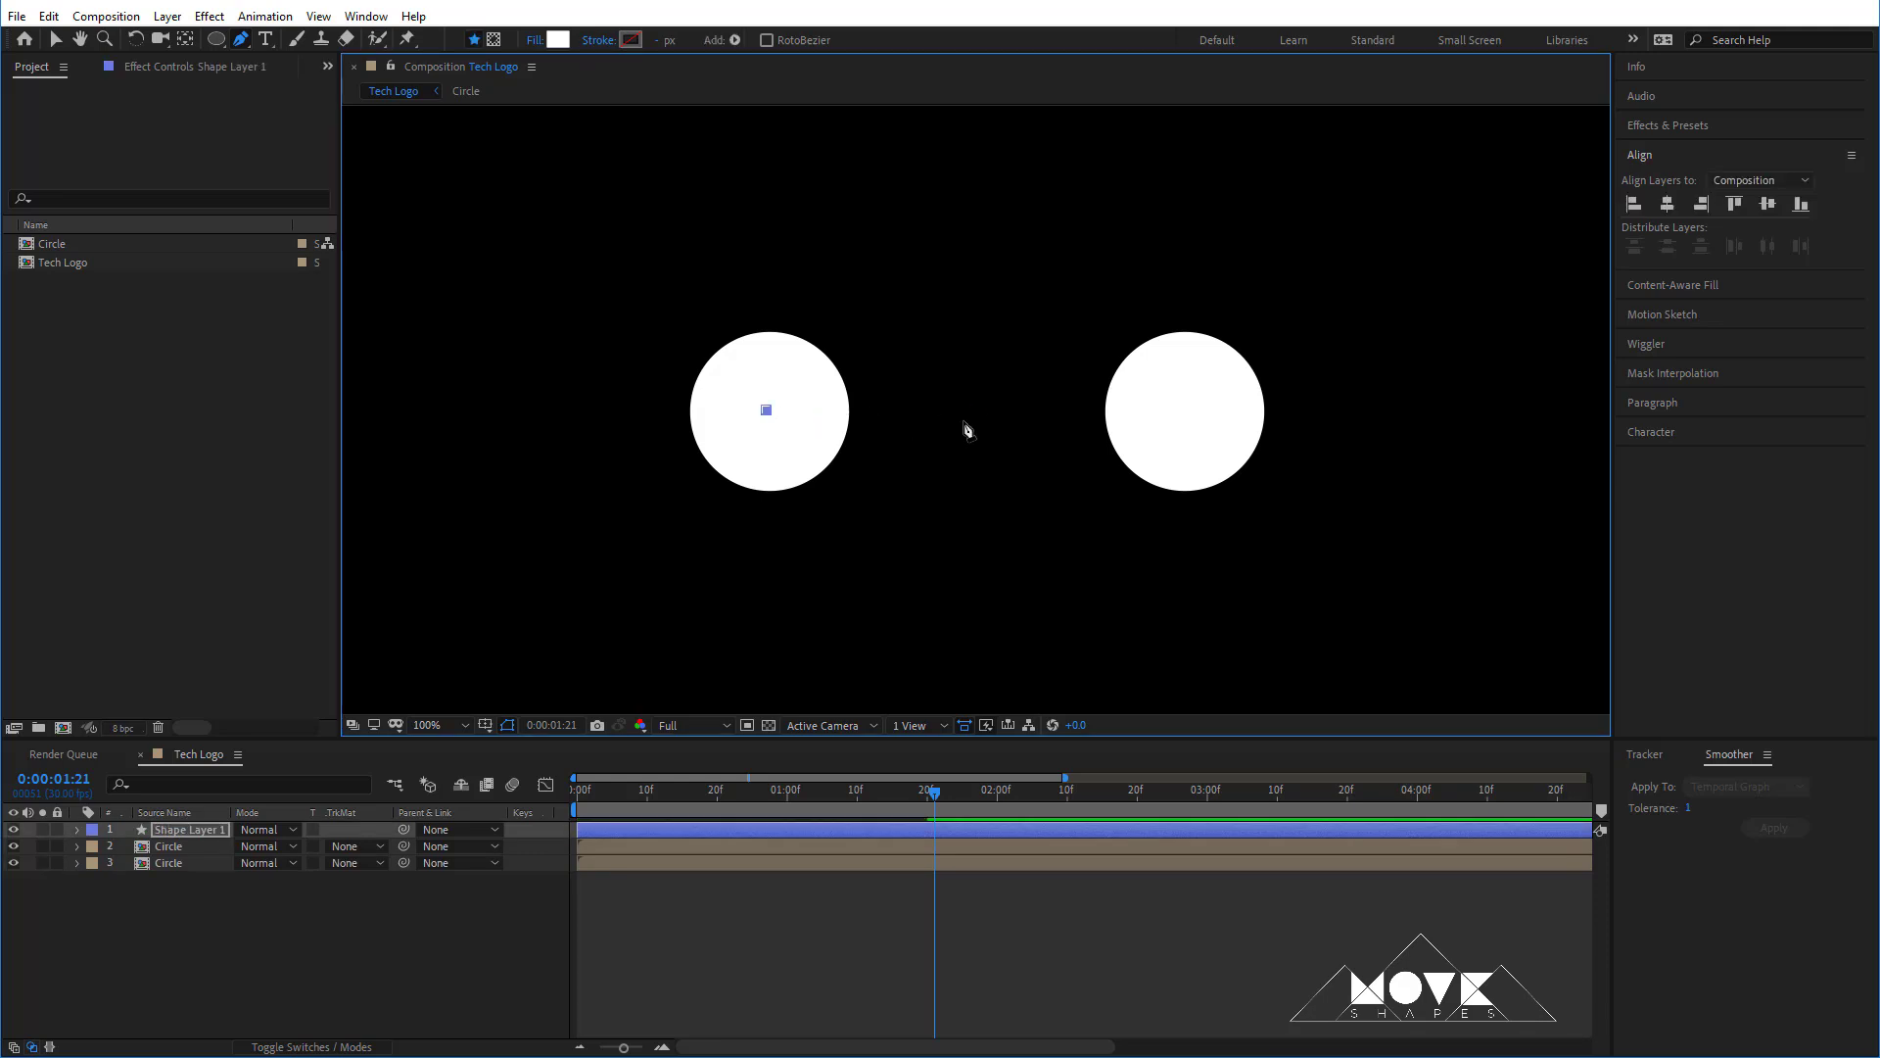
left_click(1190, 410)
- Give the line between the circles a solid-color stroke and set its fill to None
left_click(56, 41)
left_click(750, 41)
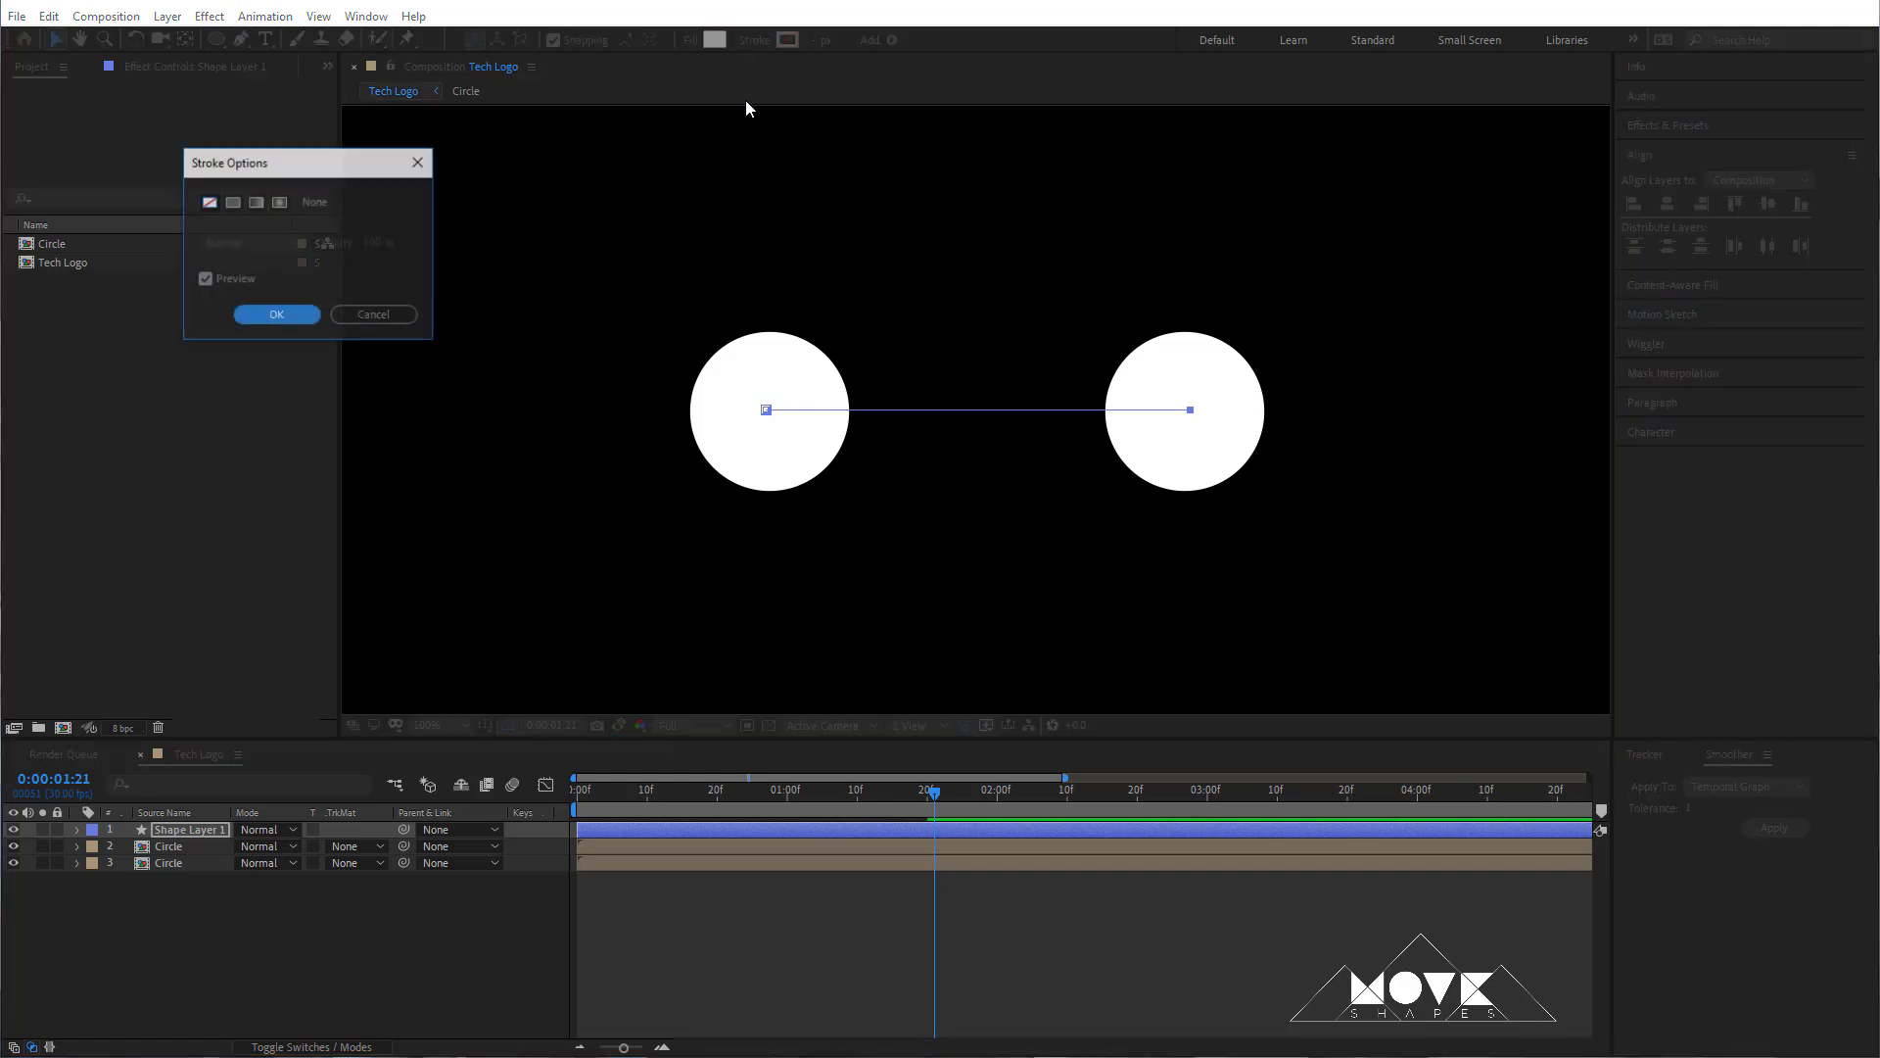
left_click(232, 201)
left_click(277, 315)
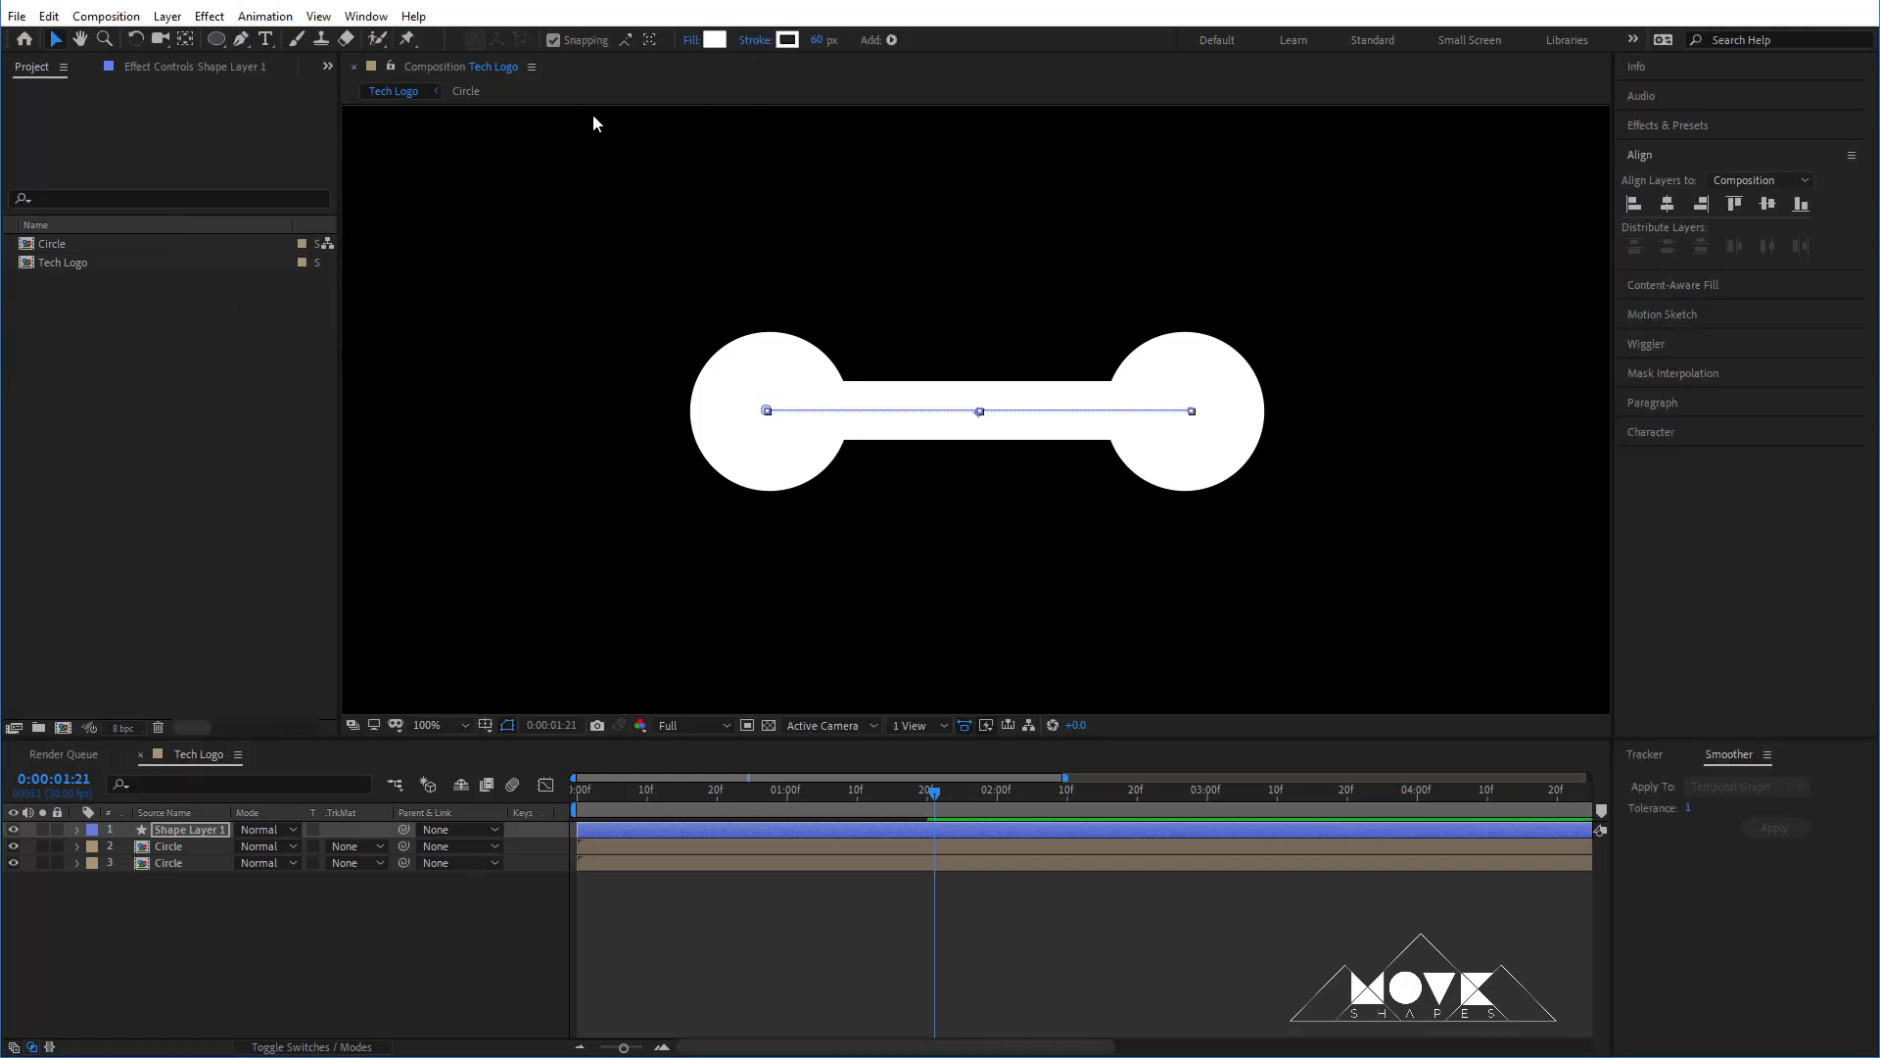
left_click(691, 42)
left_click(209, 201)
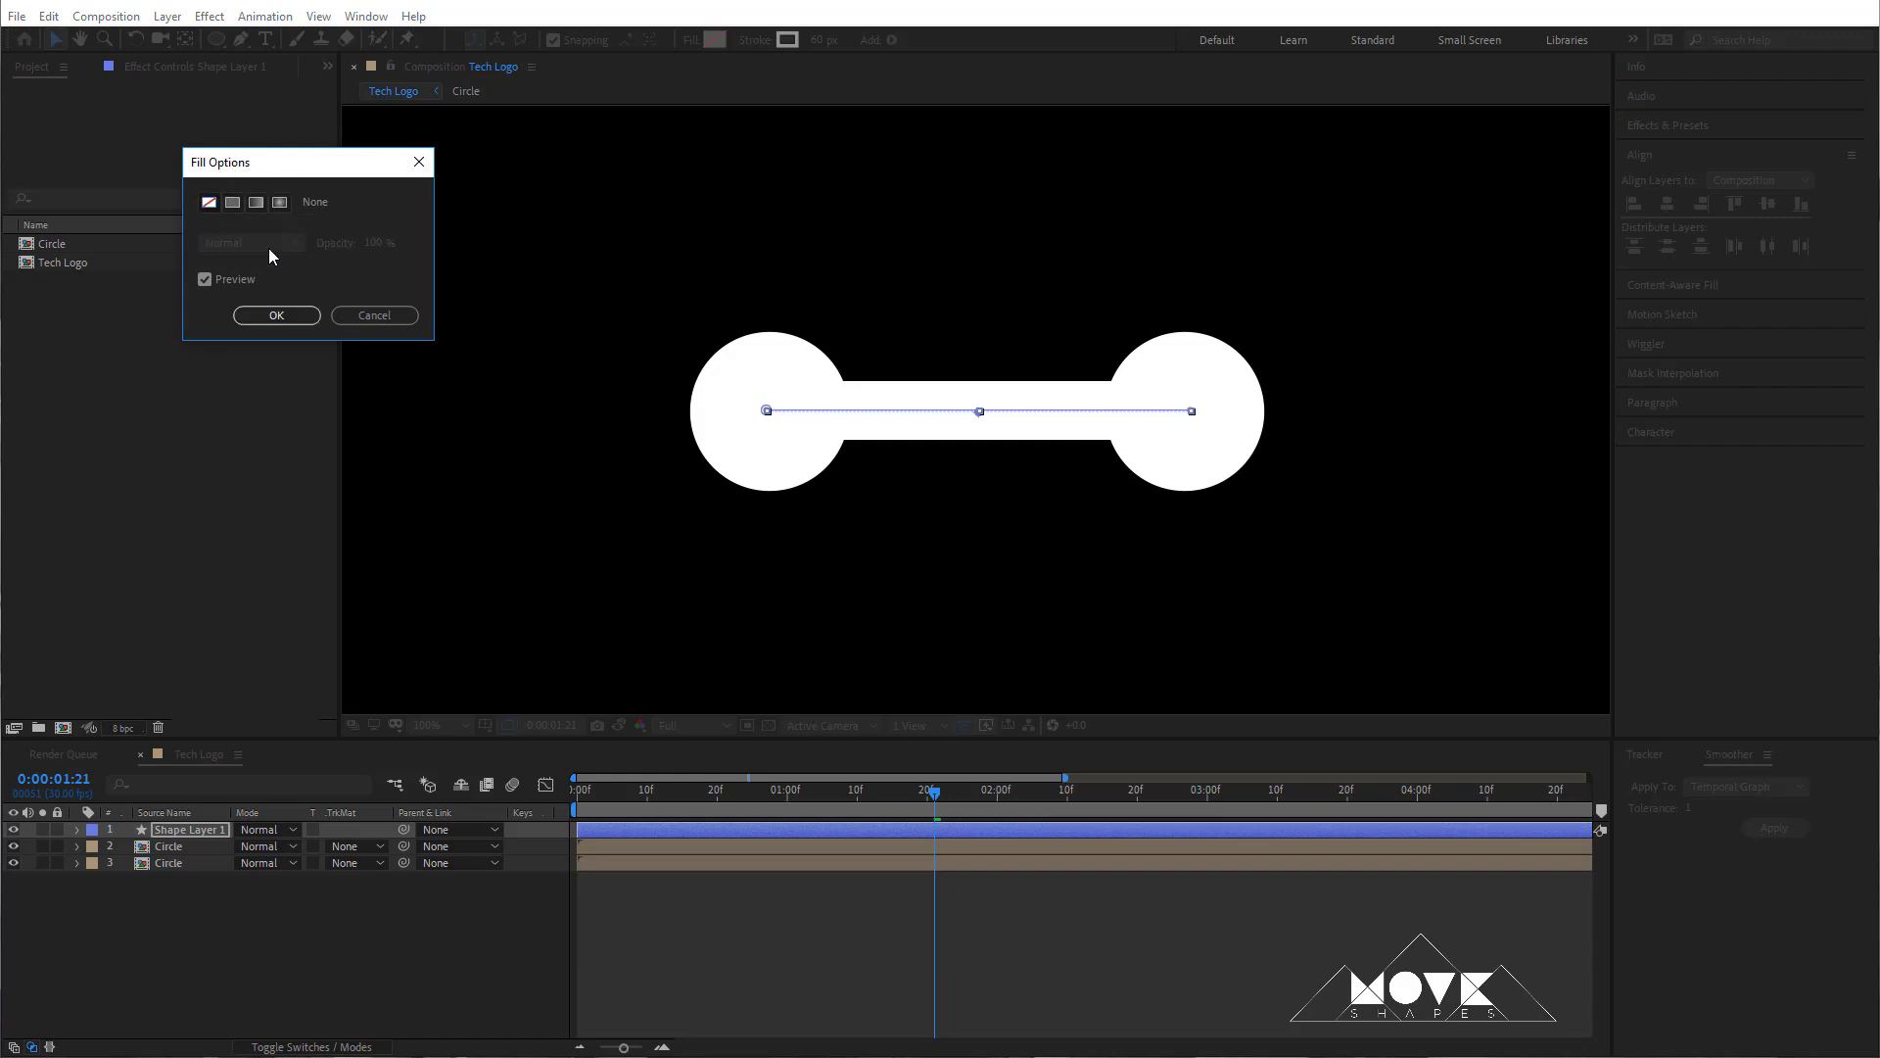
left_click(277, 315)
left_click(1020, 1014)
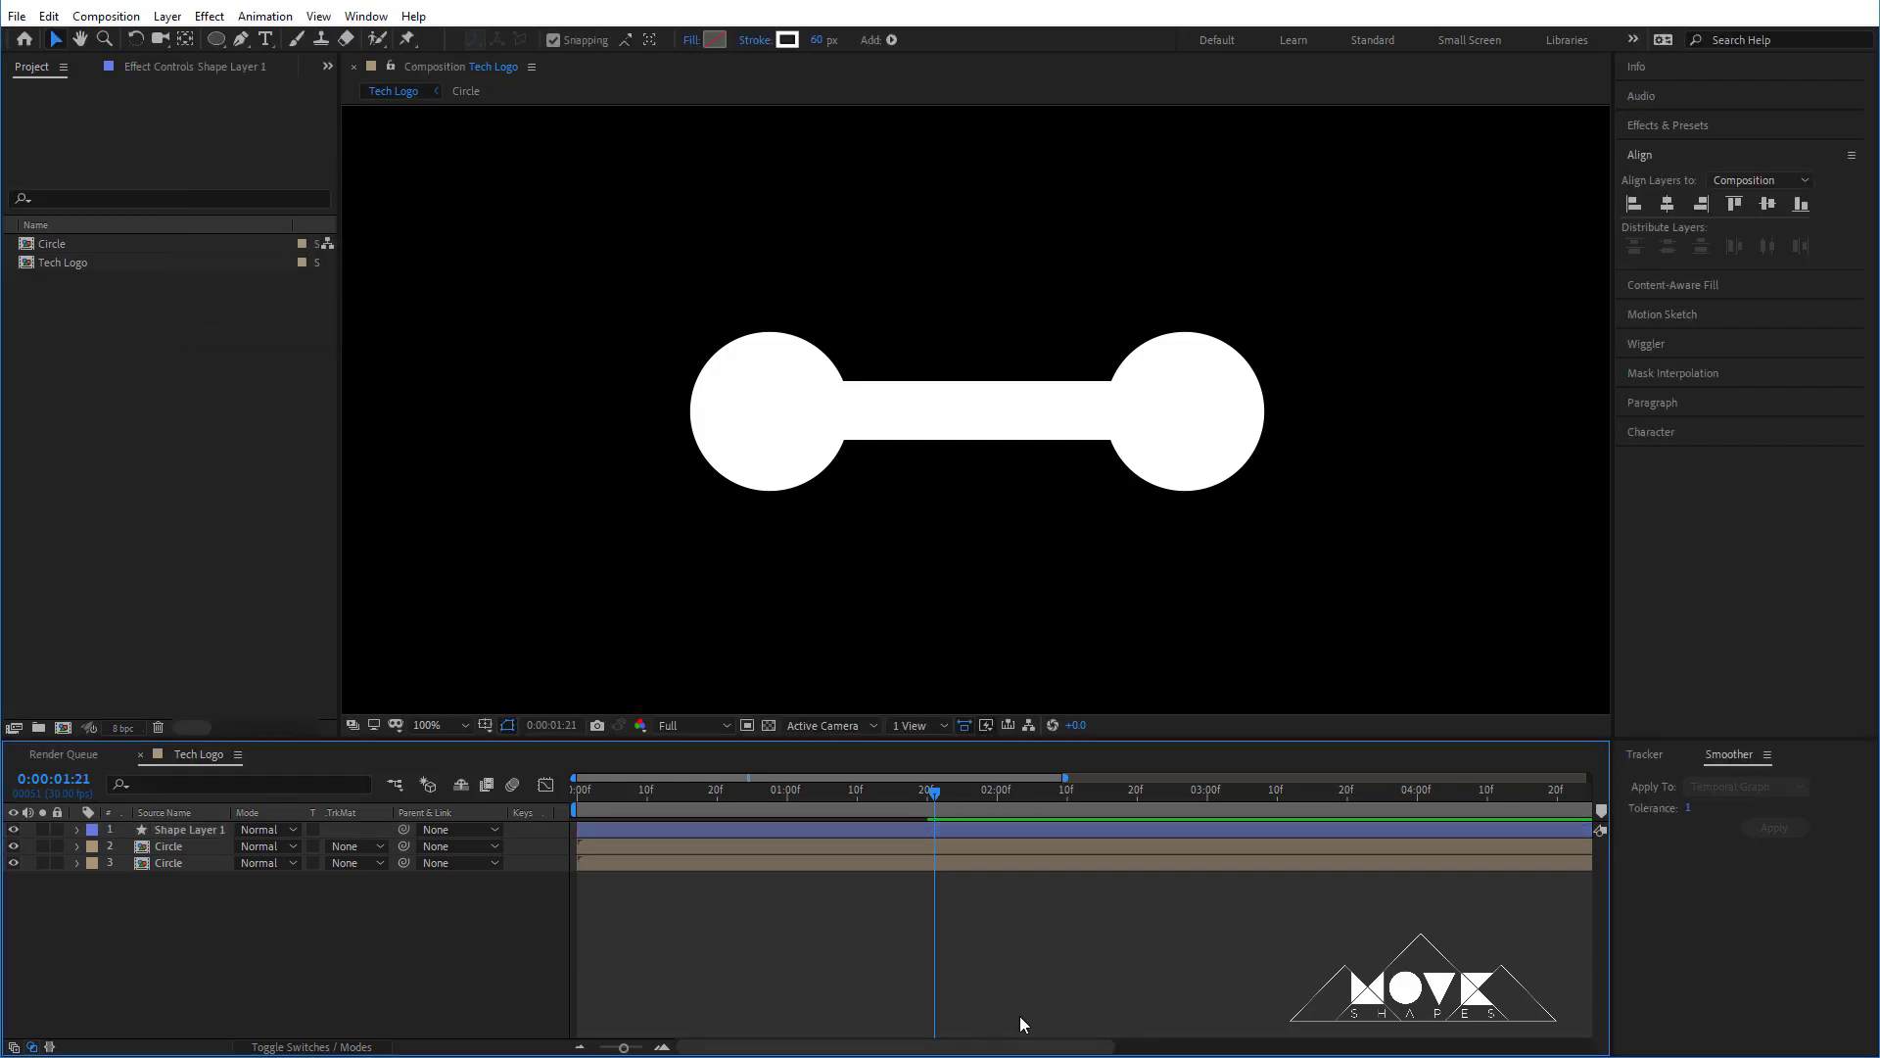
- Align the line layer and both Circle layers to the vertical center of the composition
left_click(868, 832)
left_click(868, 860, "shift")
left_click(1766, 206)
left_click(926, 946)
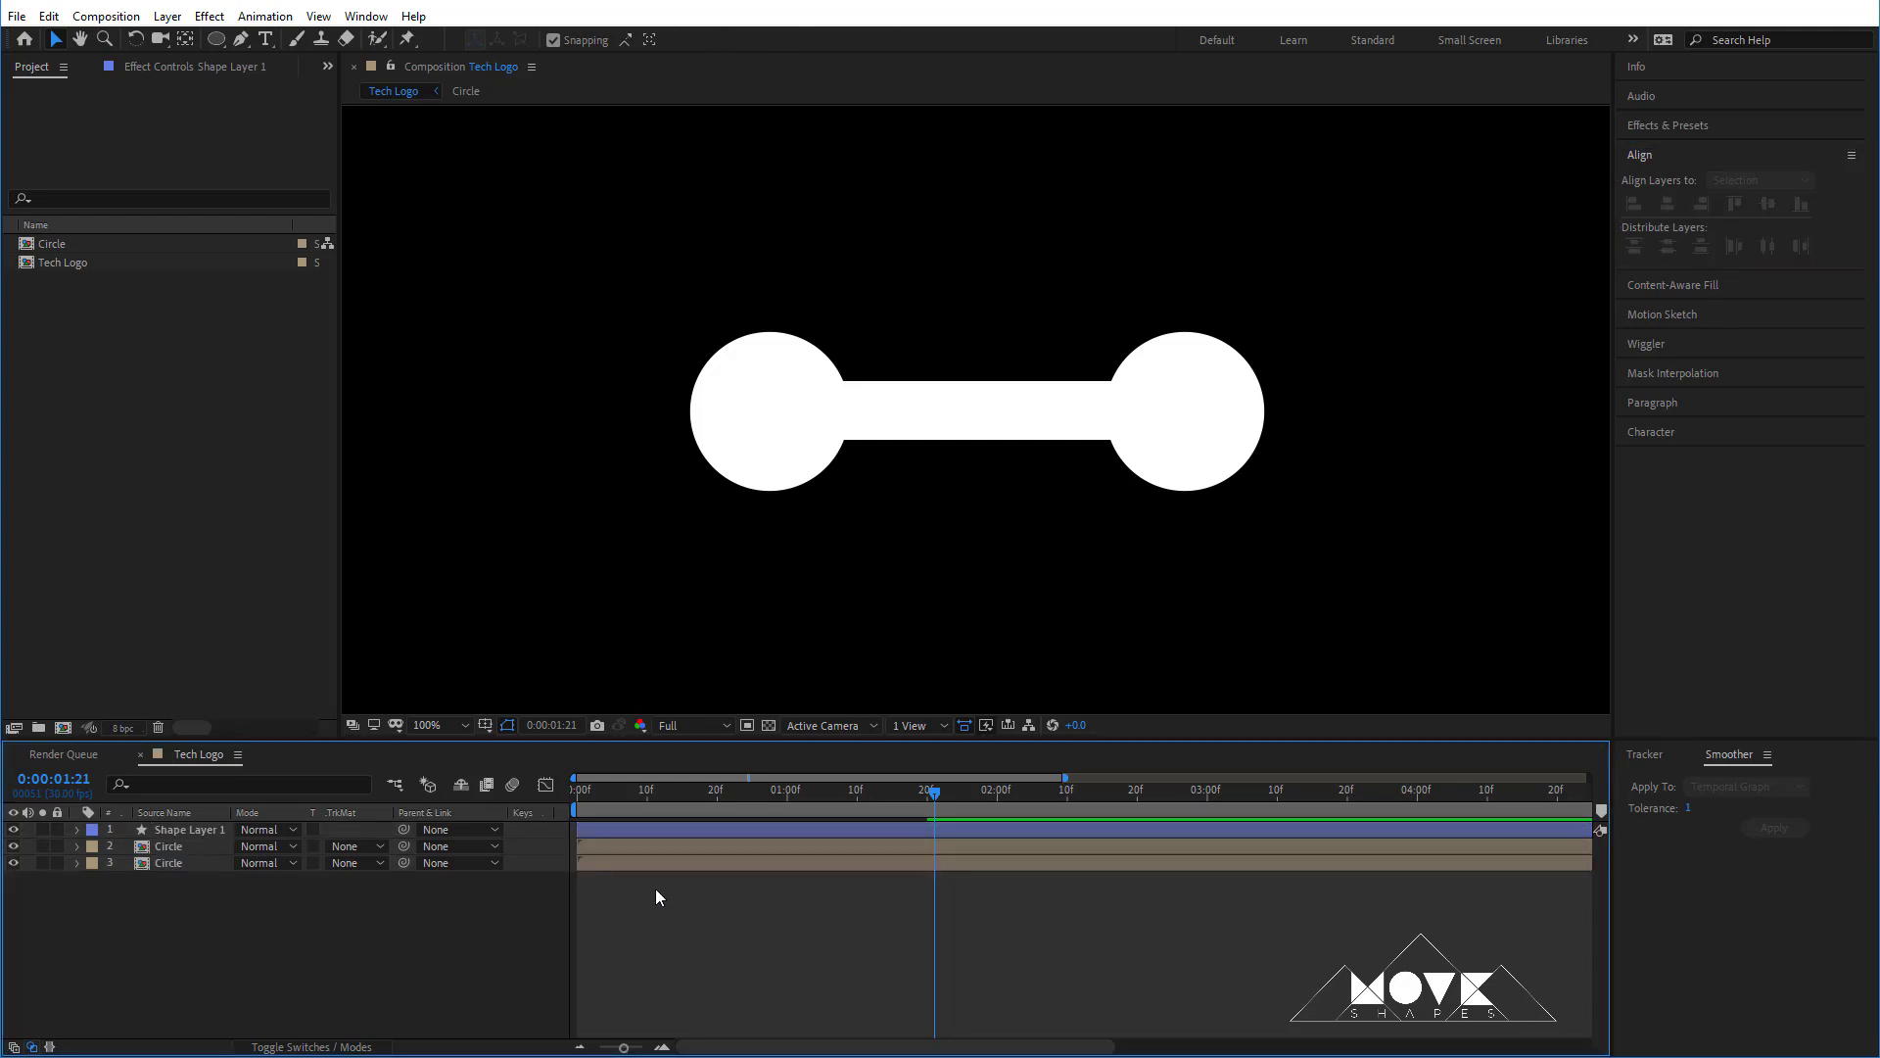
- Add a new adjustment layer above the line and circle layers in the Tech Logo composition
right_click(980, 933)
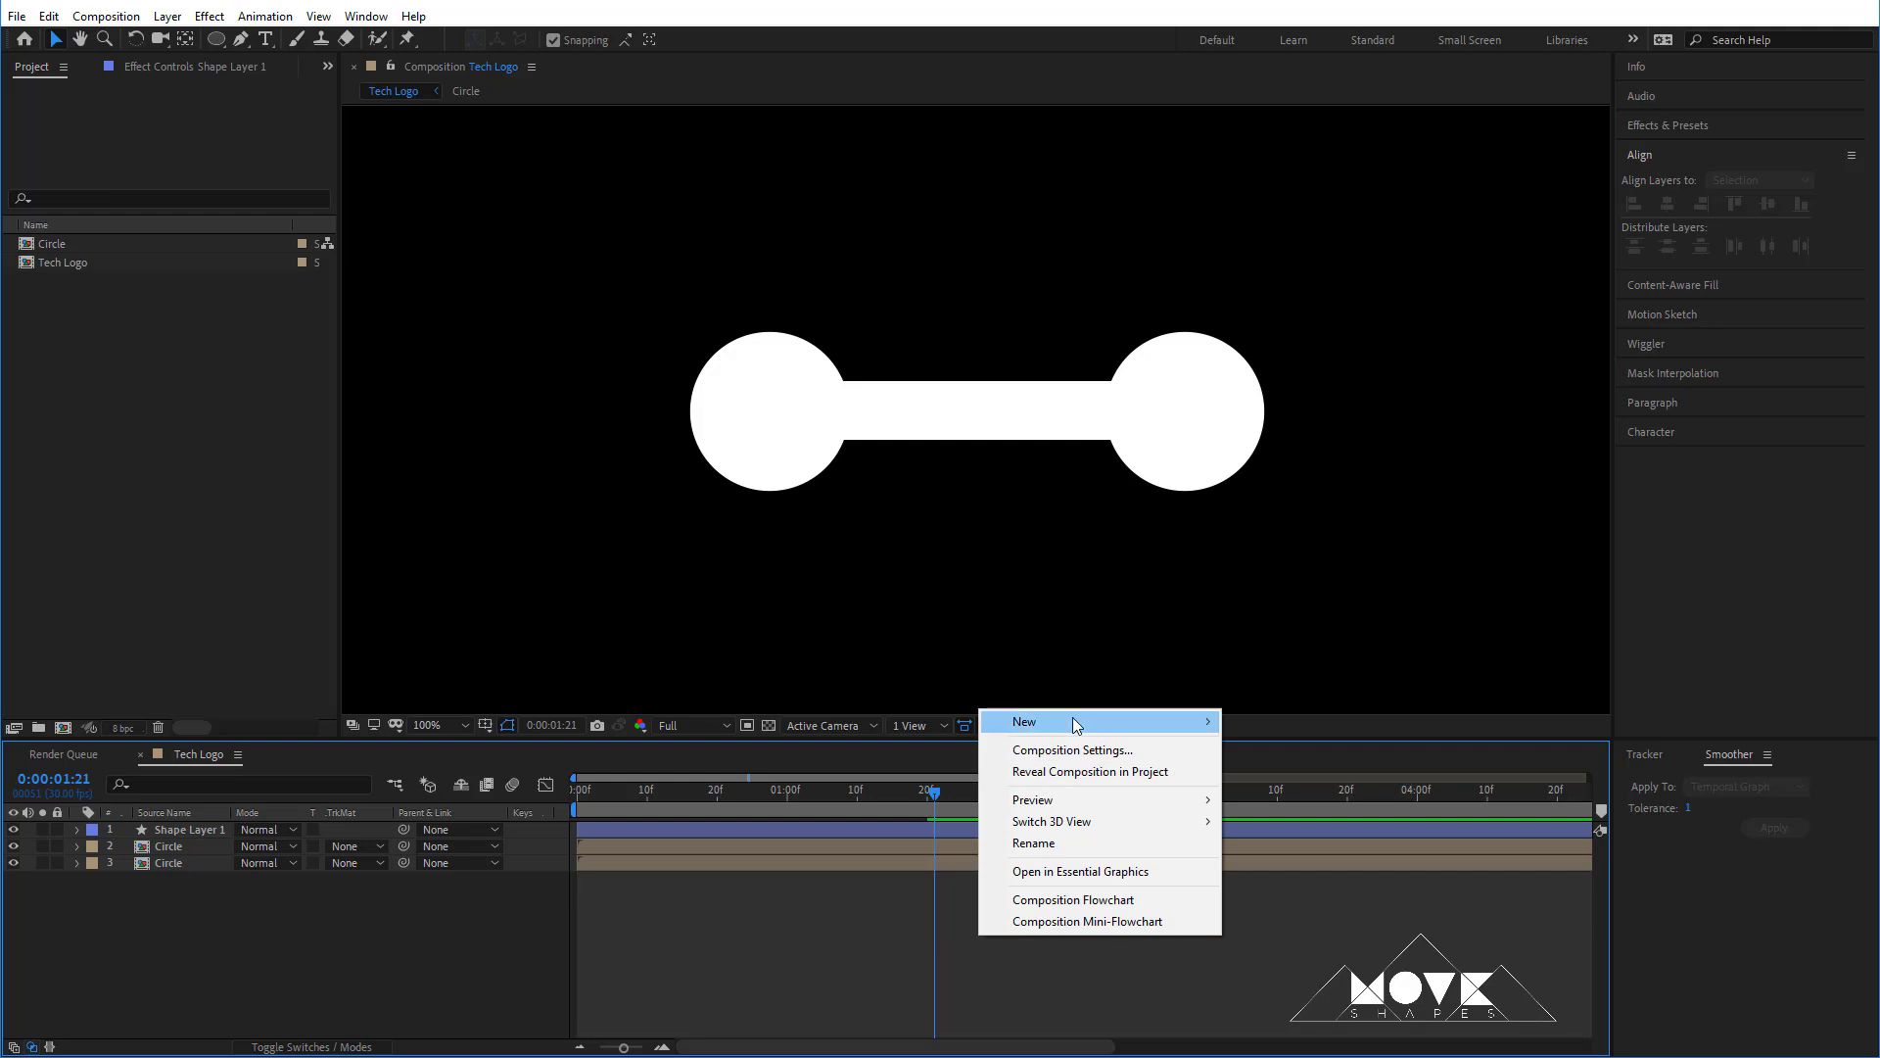
mouse_move(1077, 722)
left_click(1302, 879)
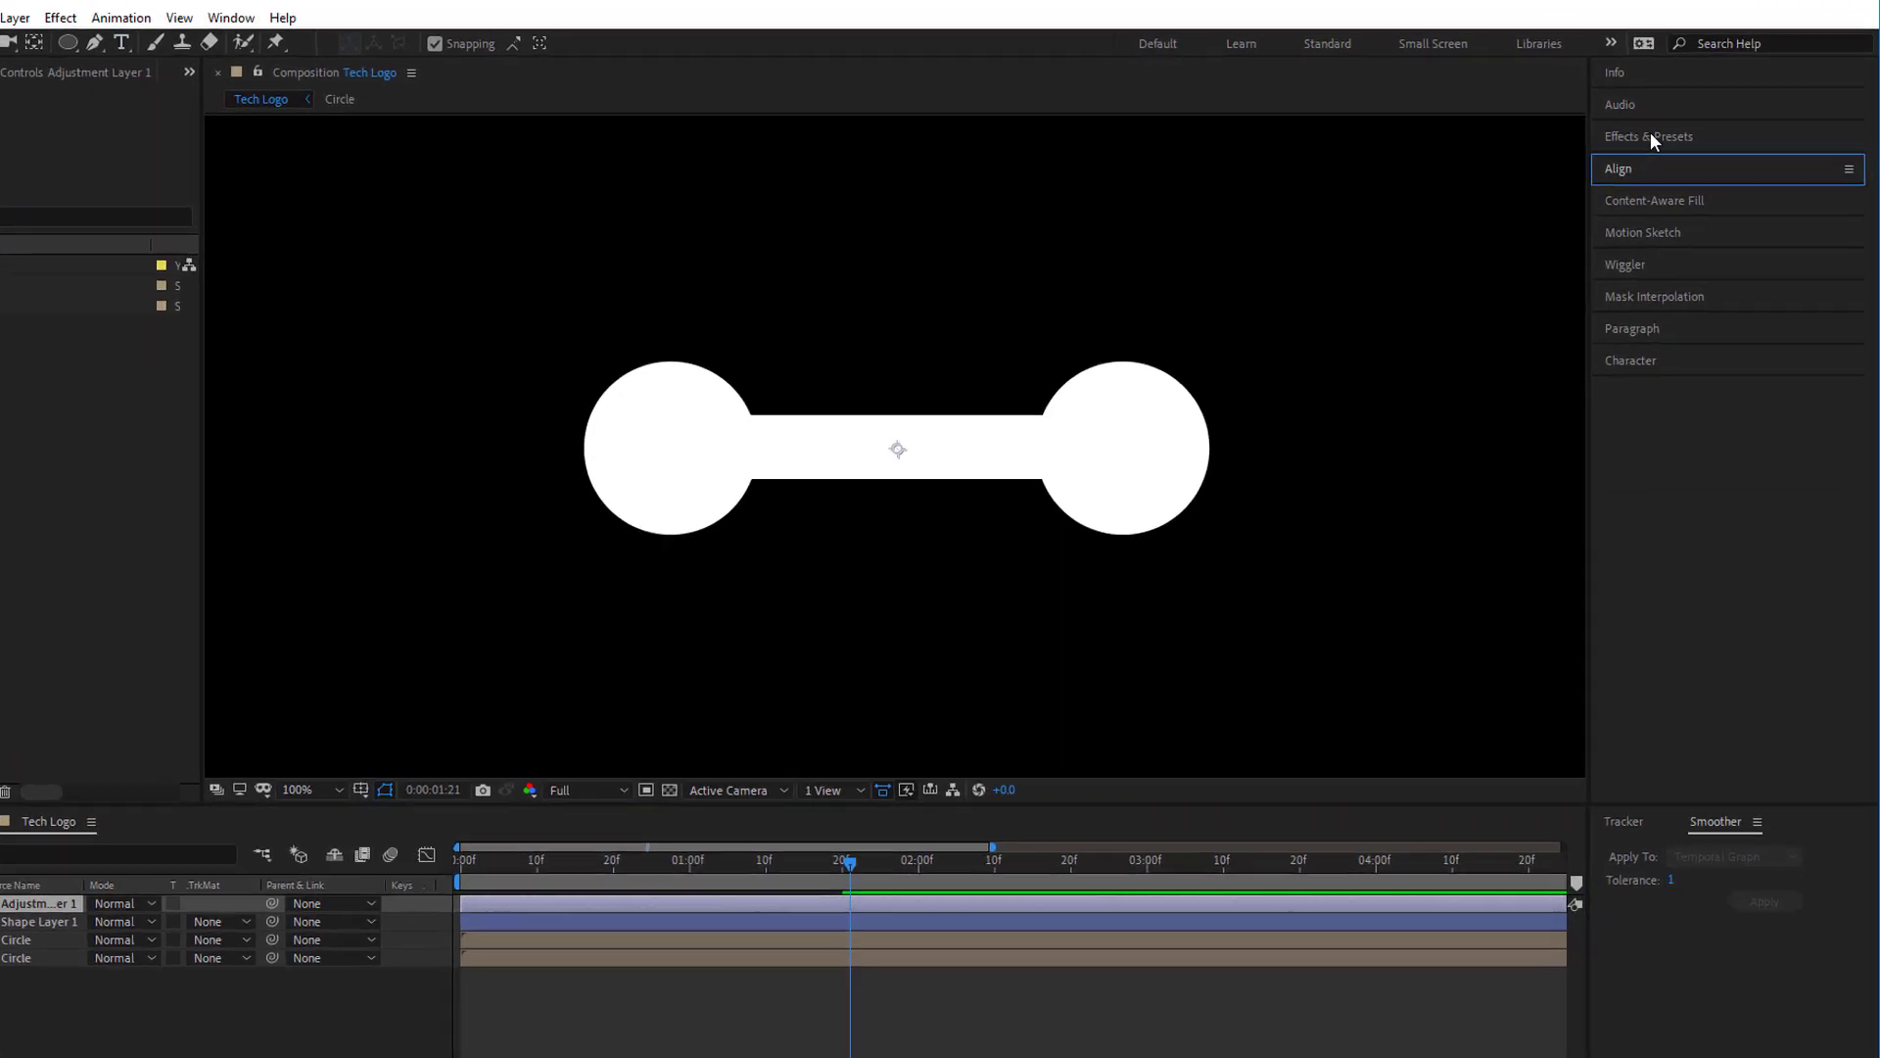
- Search the effects for "fast" and apply Fast Box Blur to the adjustment layer
left_click(1657, 126)
left_click(1678, 149)
type("fas")
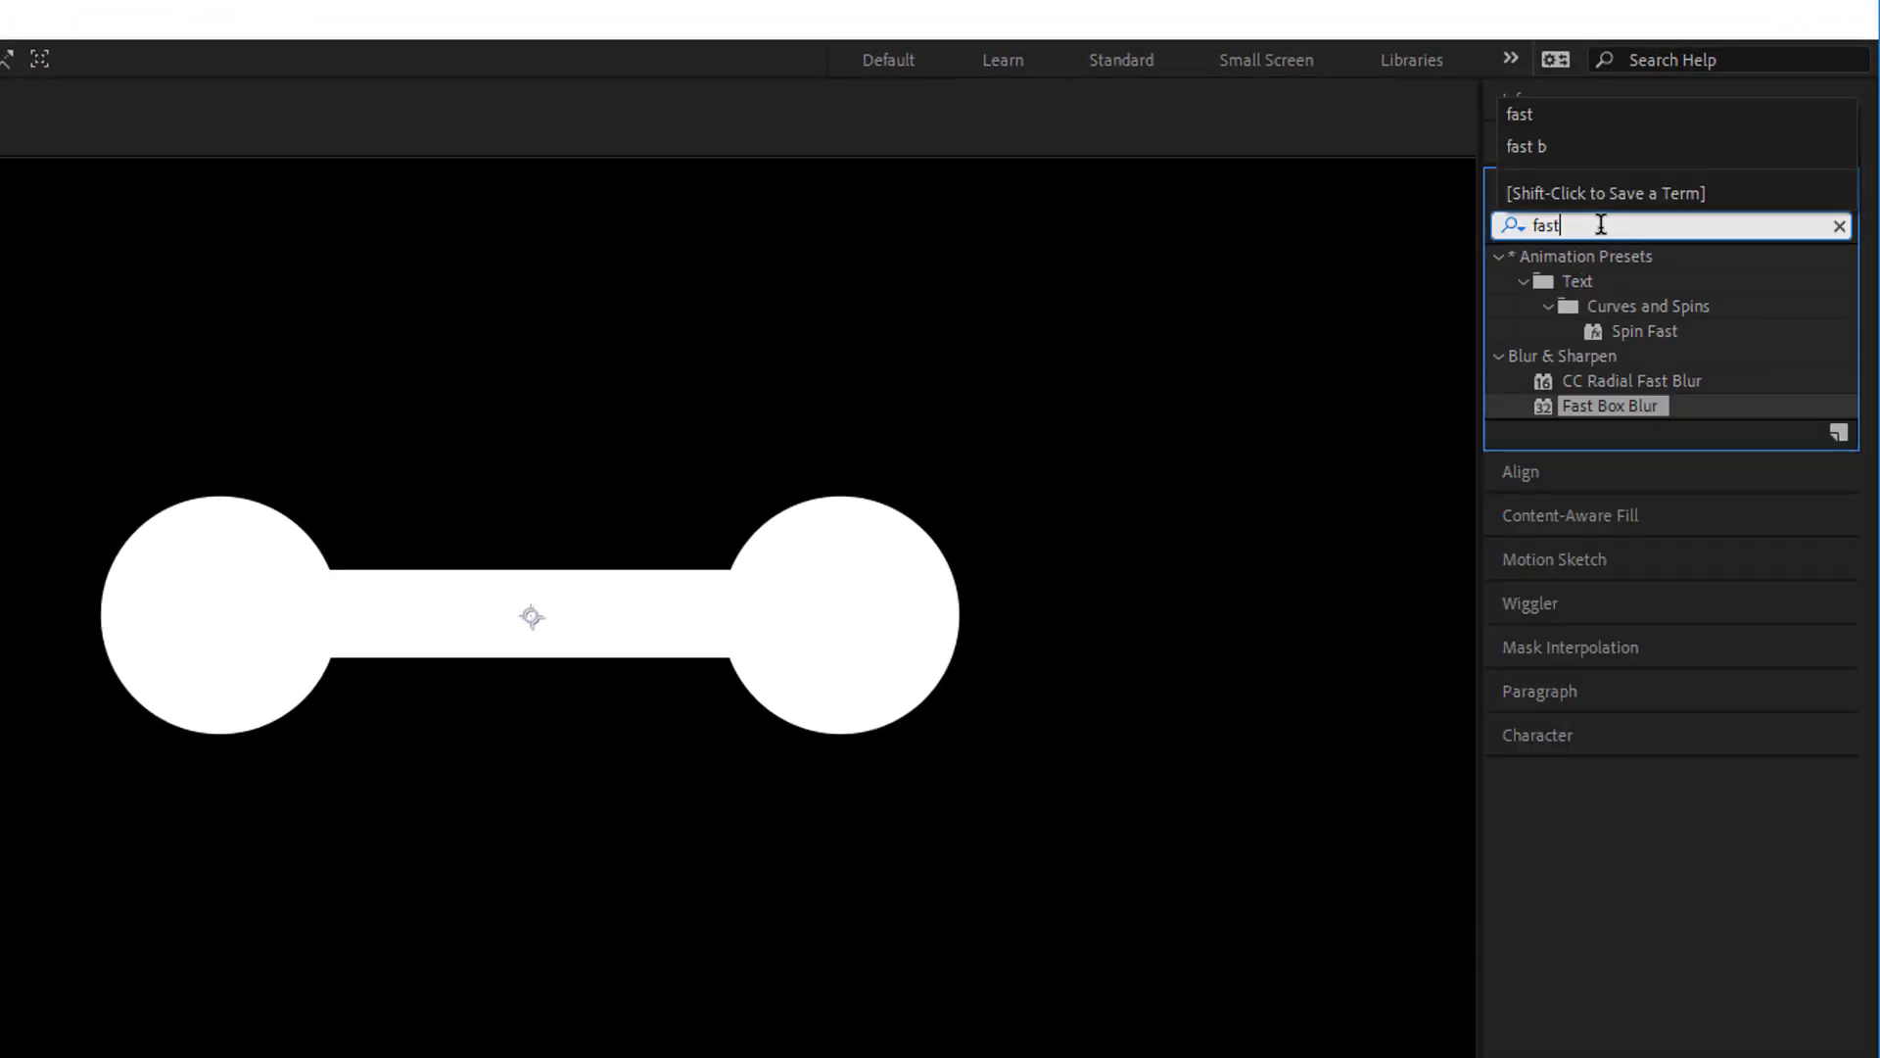
type("t")
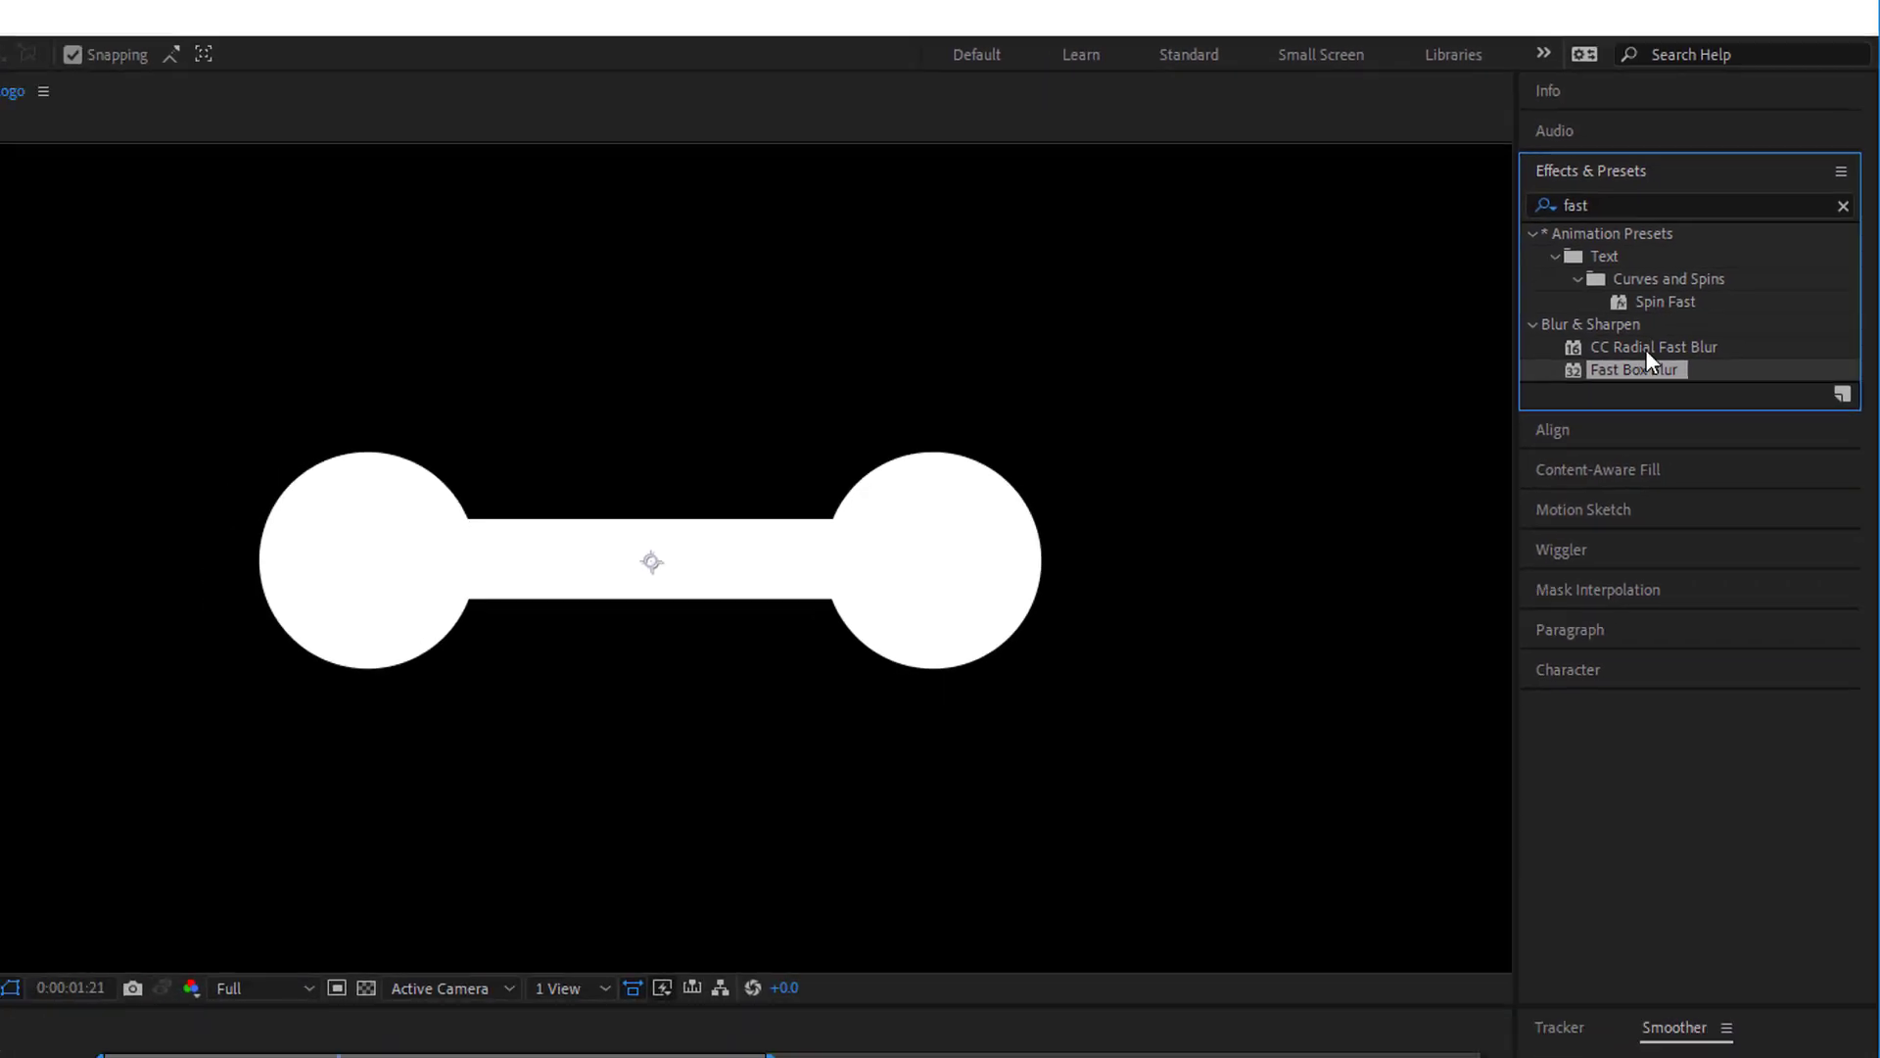
left_click_drag(1620, 402, 1516, 435)
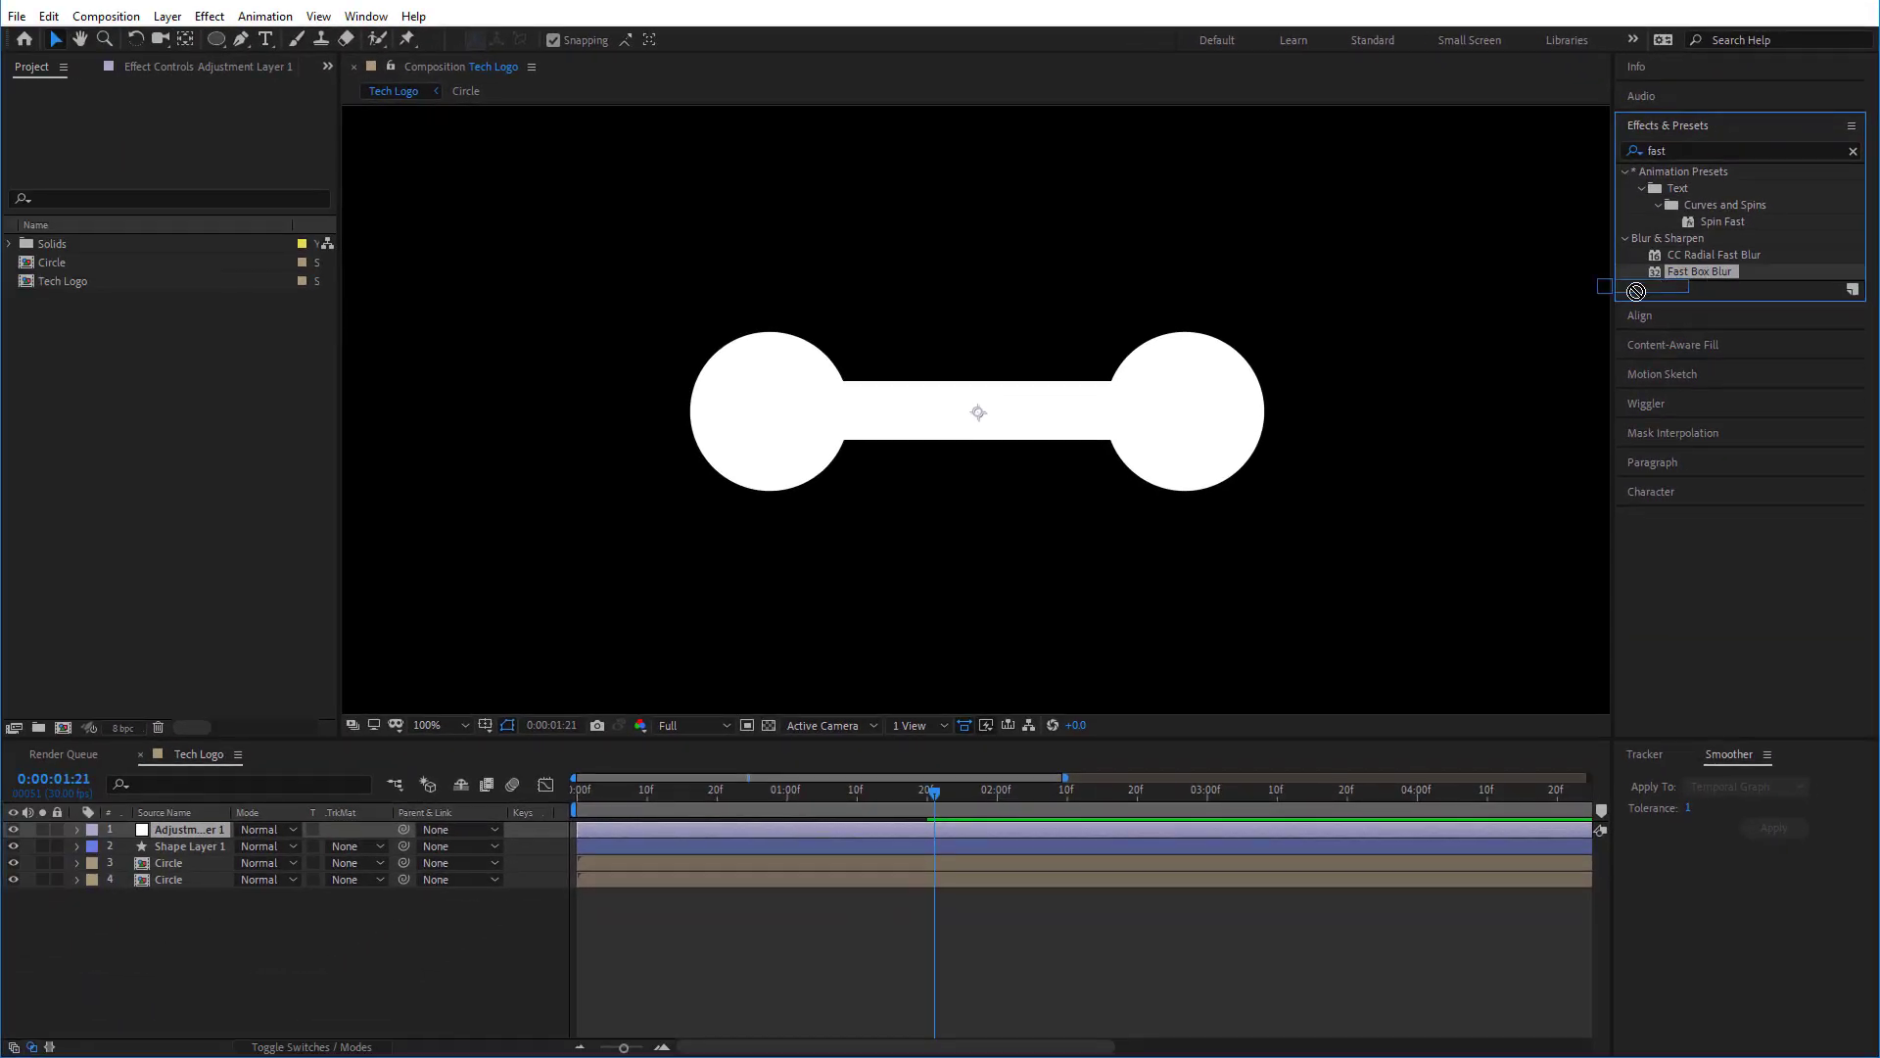
left_click_drag(1635, 291, 801, 825)
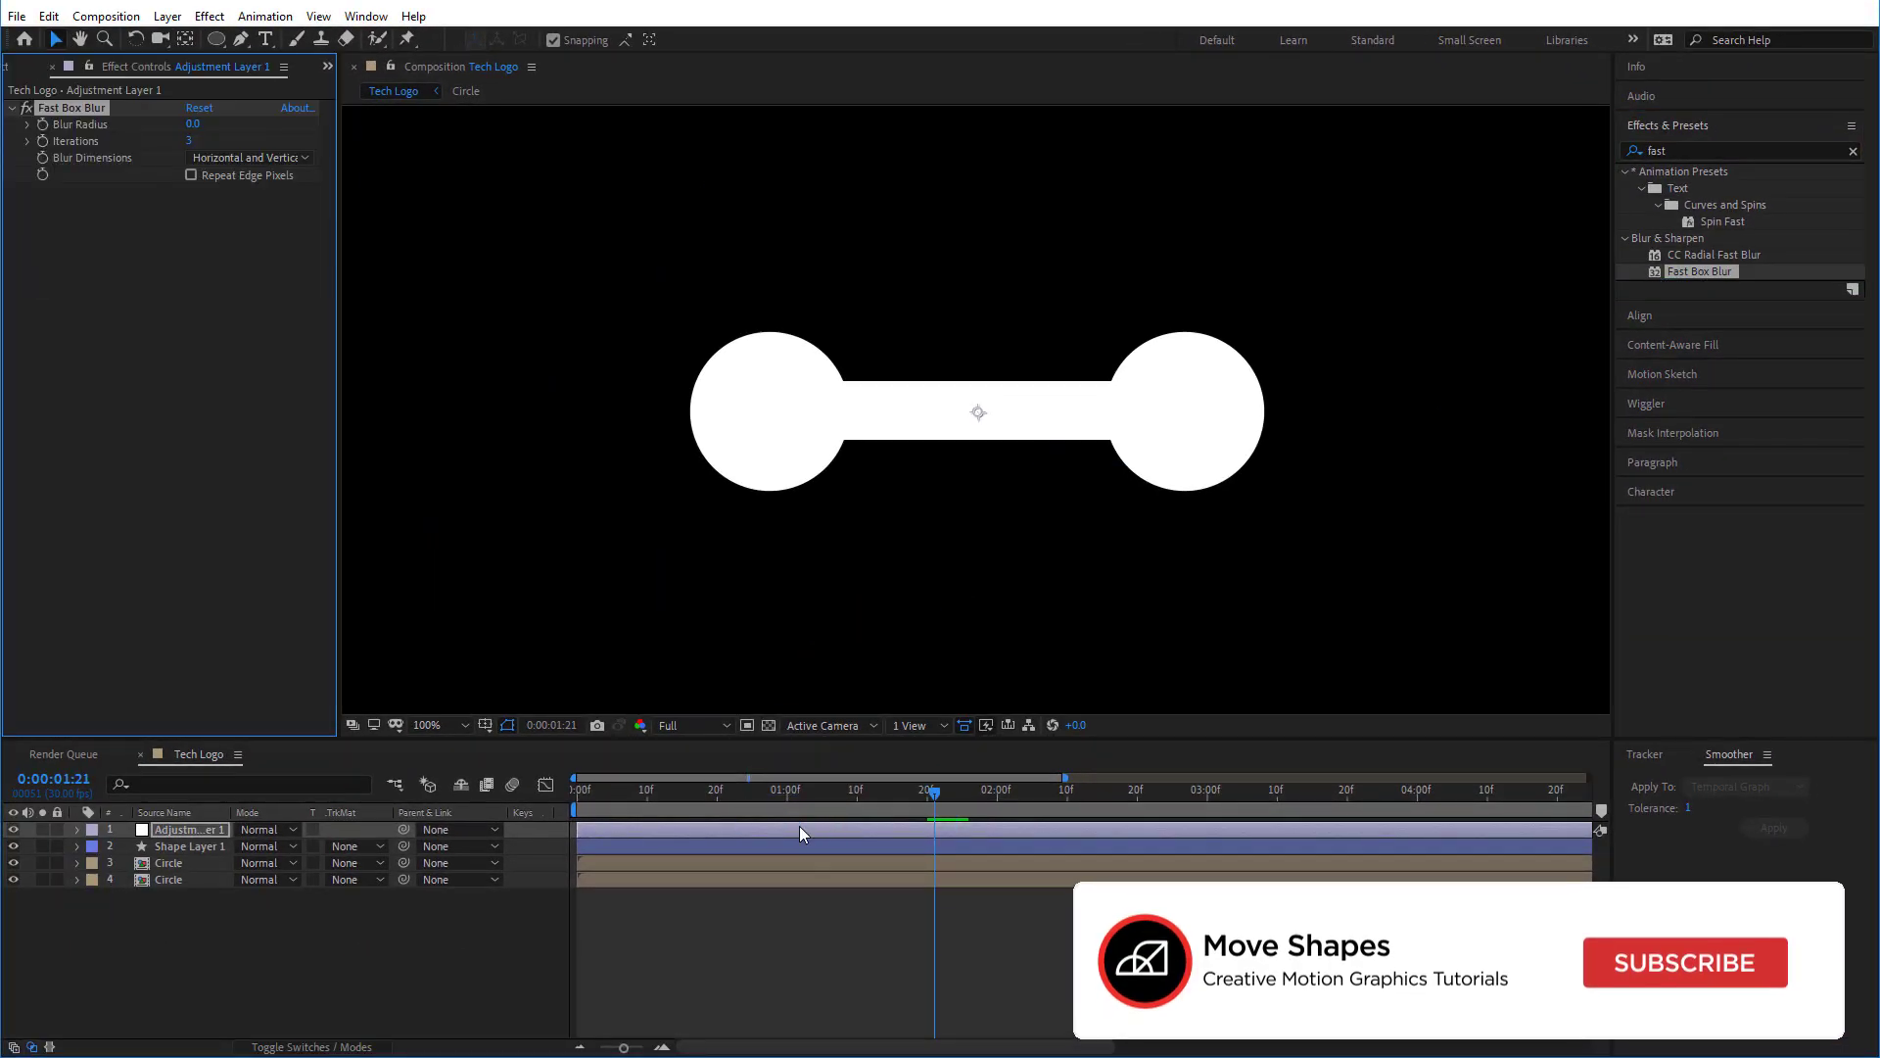
- Add the Simple Choker matte effect to the adjustment layer below Fast Box Blur
right_click(196, 314)
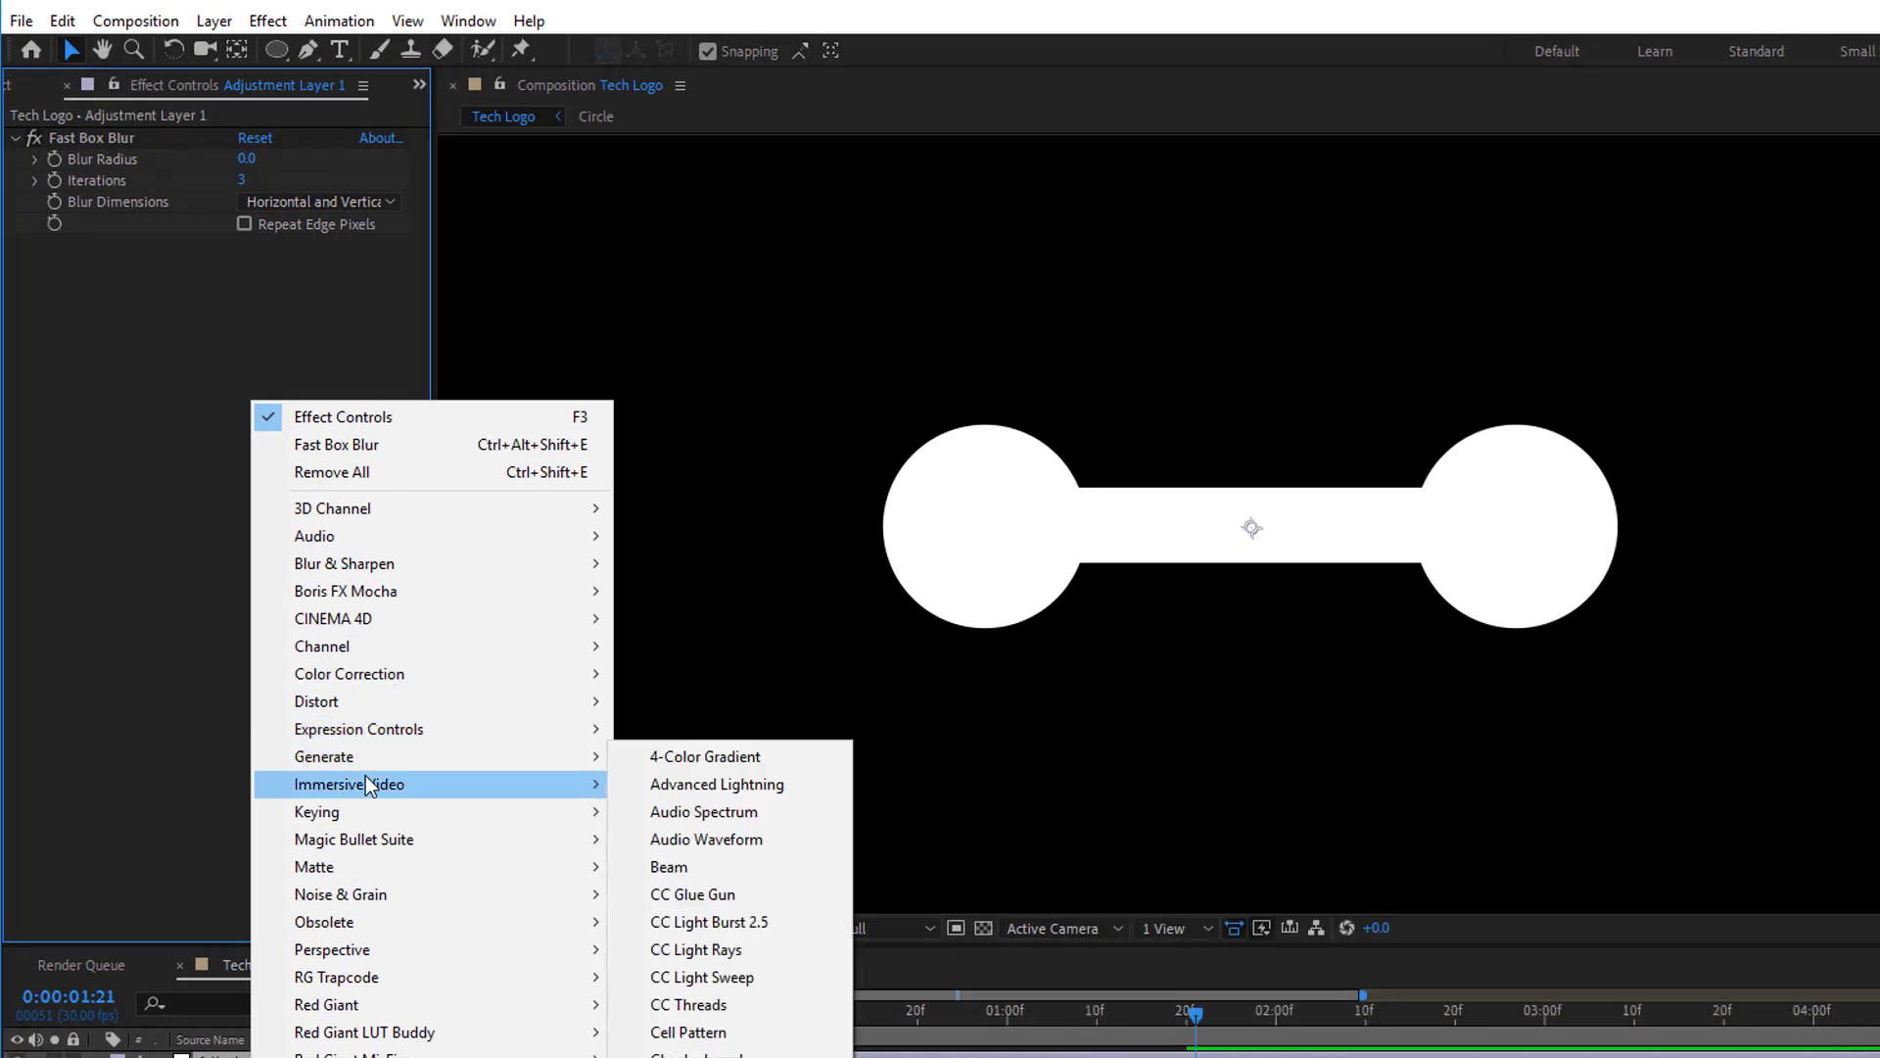
mouse_move(350, 863)
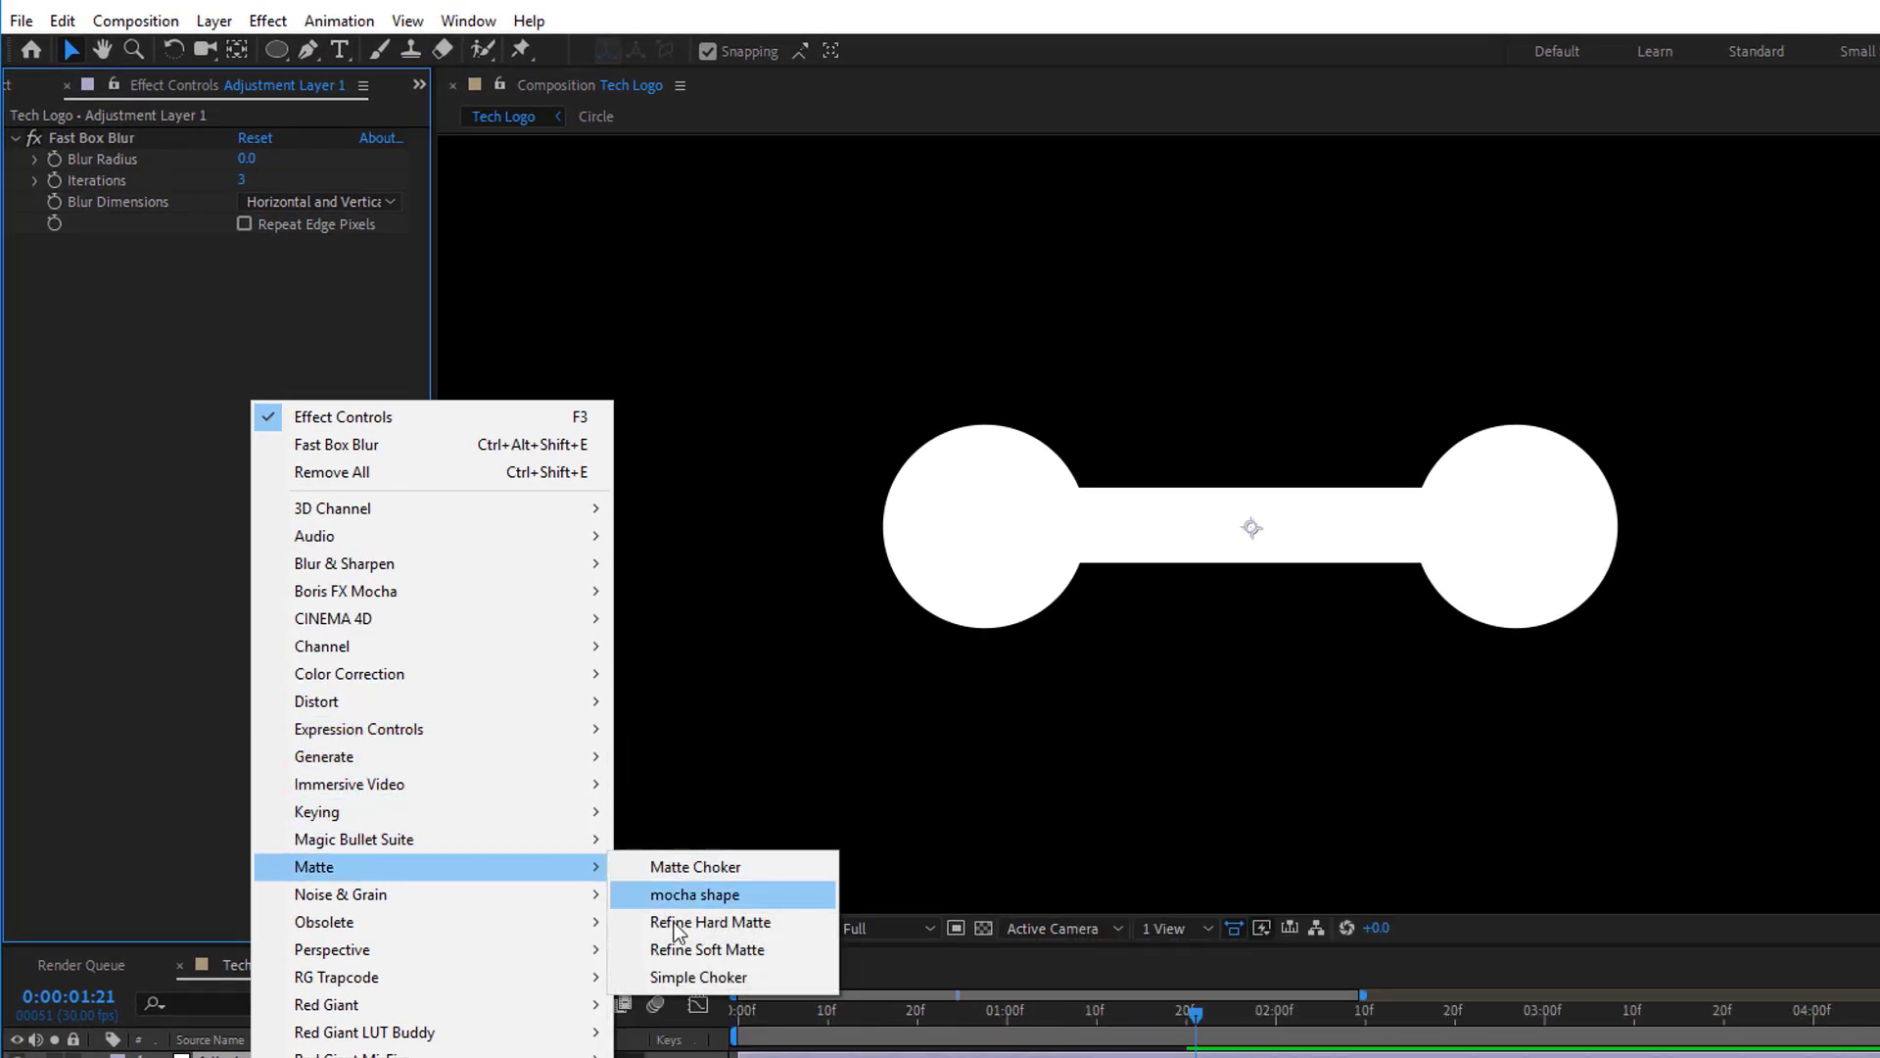
left_click(656, 976)
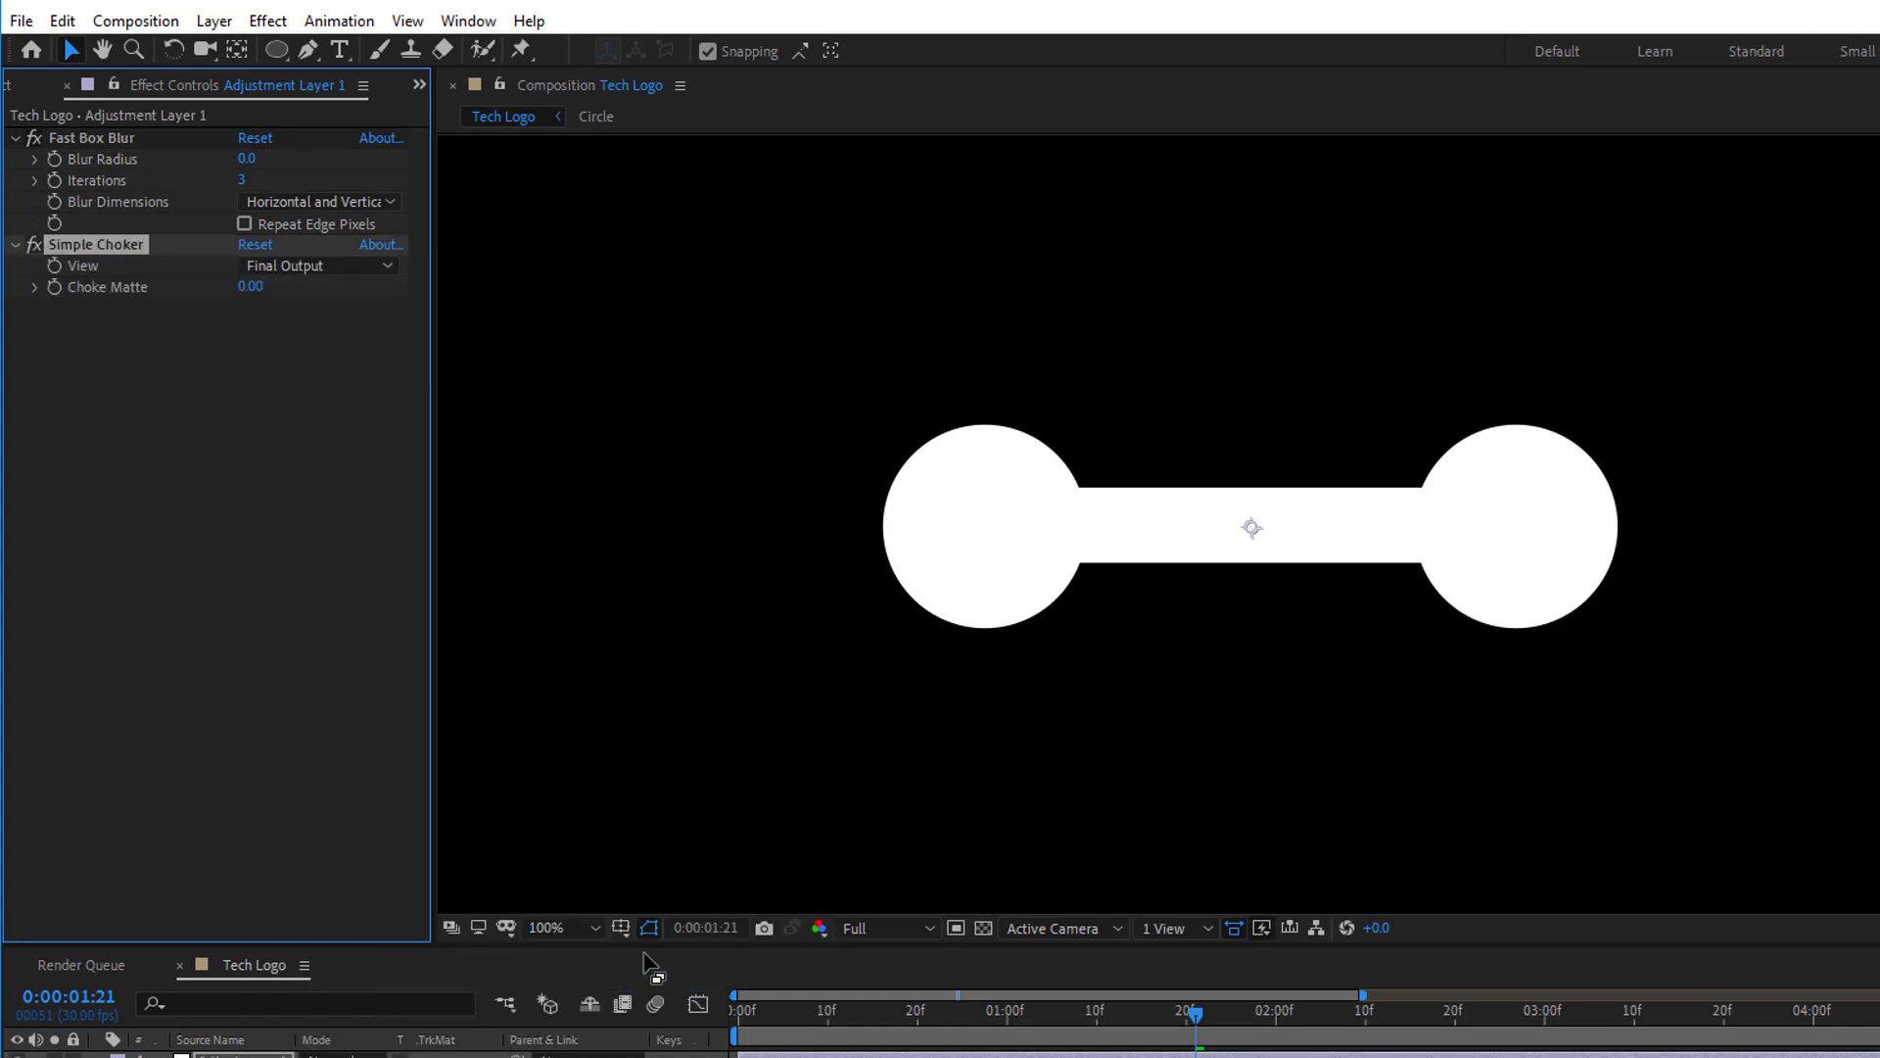
- Set the Blur Radius of Fast Box Blur to 15
left_click(253, 158)
type("15")
key("Return")
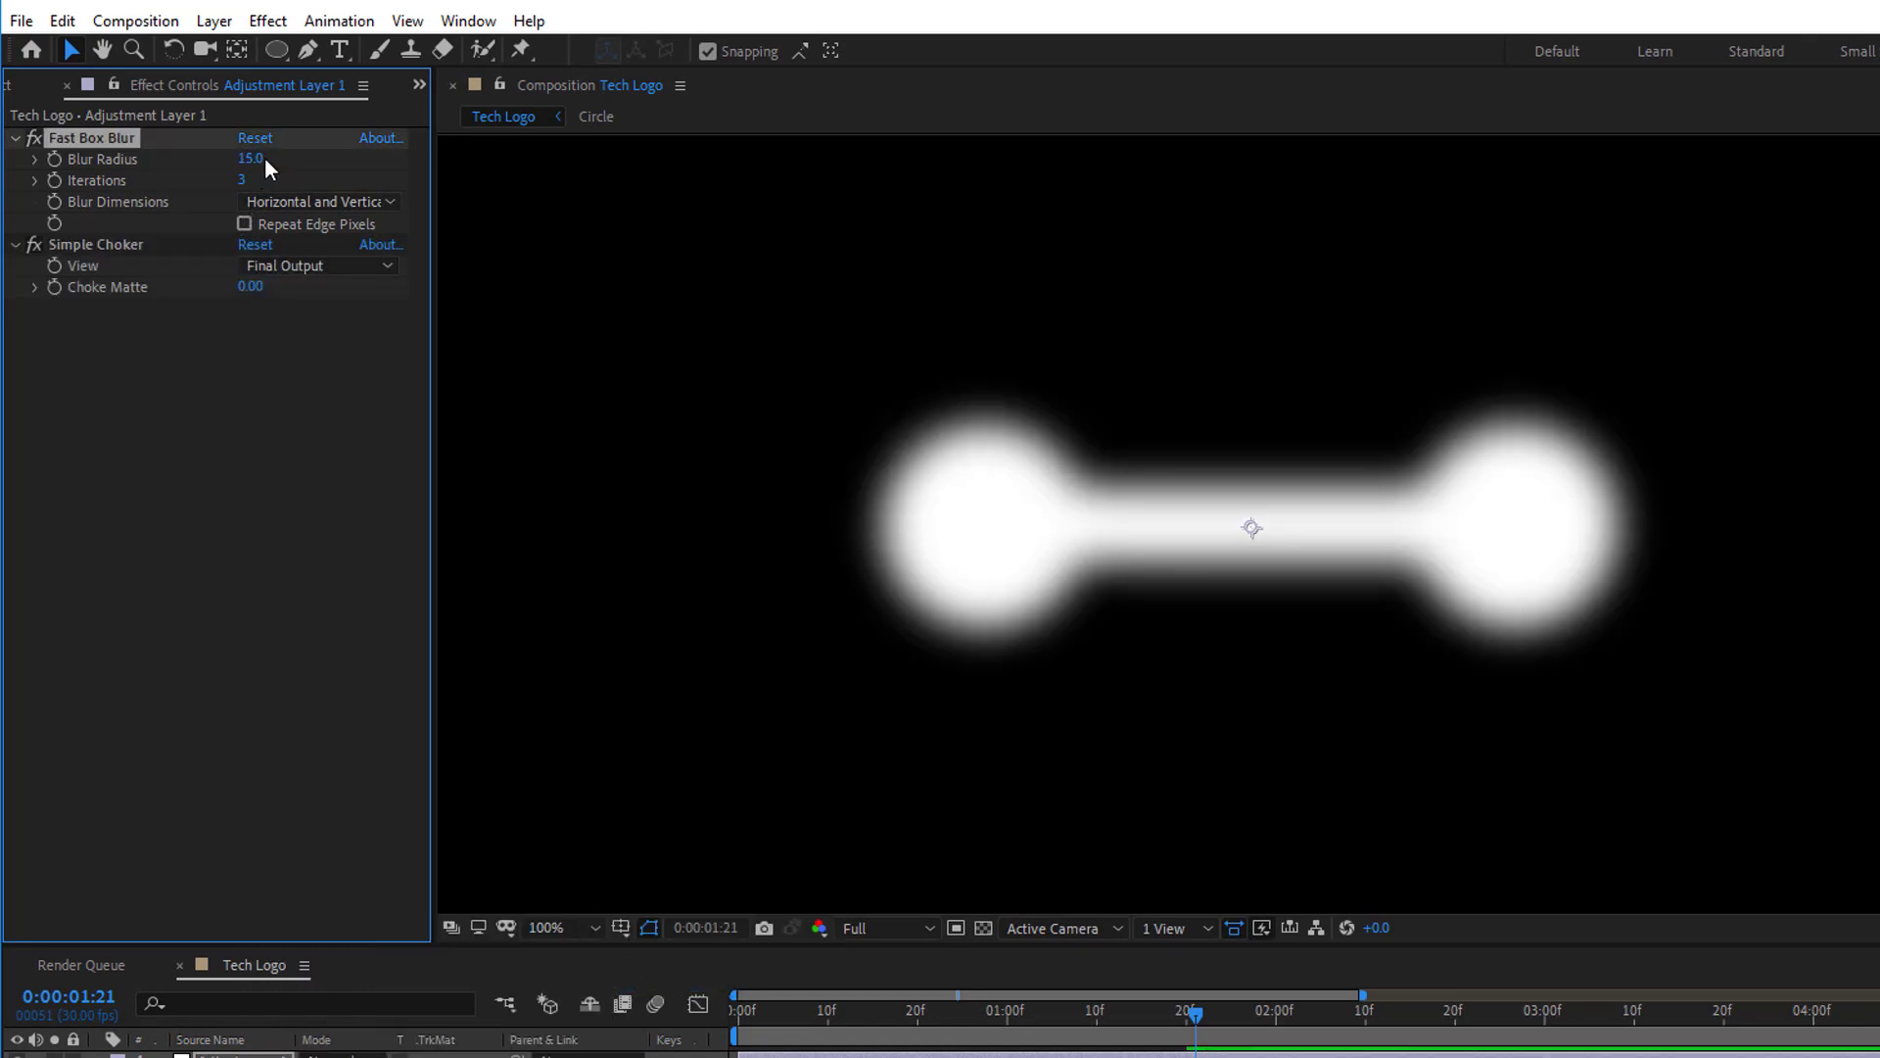
left_click(248, 158)
left_click(246, 372)
- Set the Choke Matte of Simple Choker to about -14 to sharpen the blurred shapes into a liquid join
left_click_drag(252, 286, 167, 287)
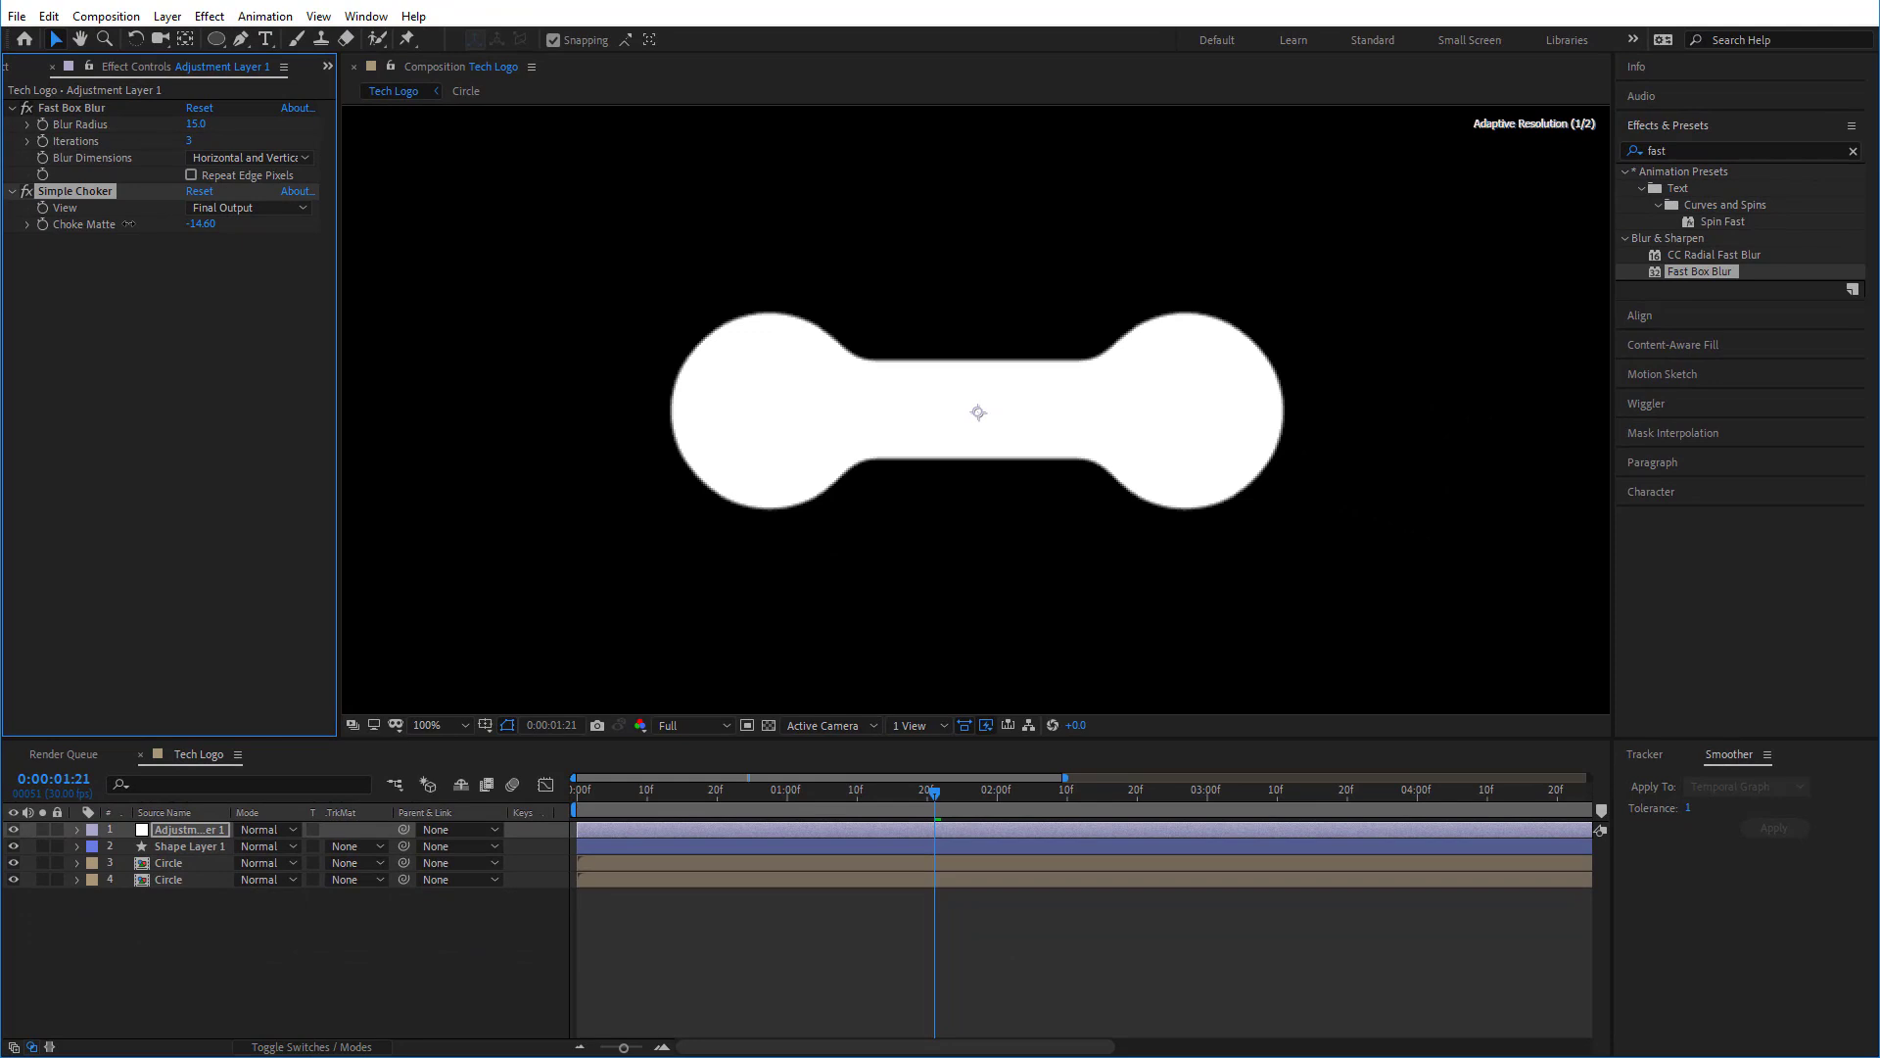
left_click_drag(128, 224, 206, 285)
left_click(737, 957)
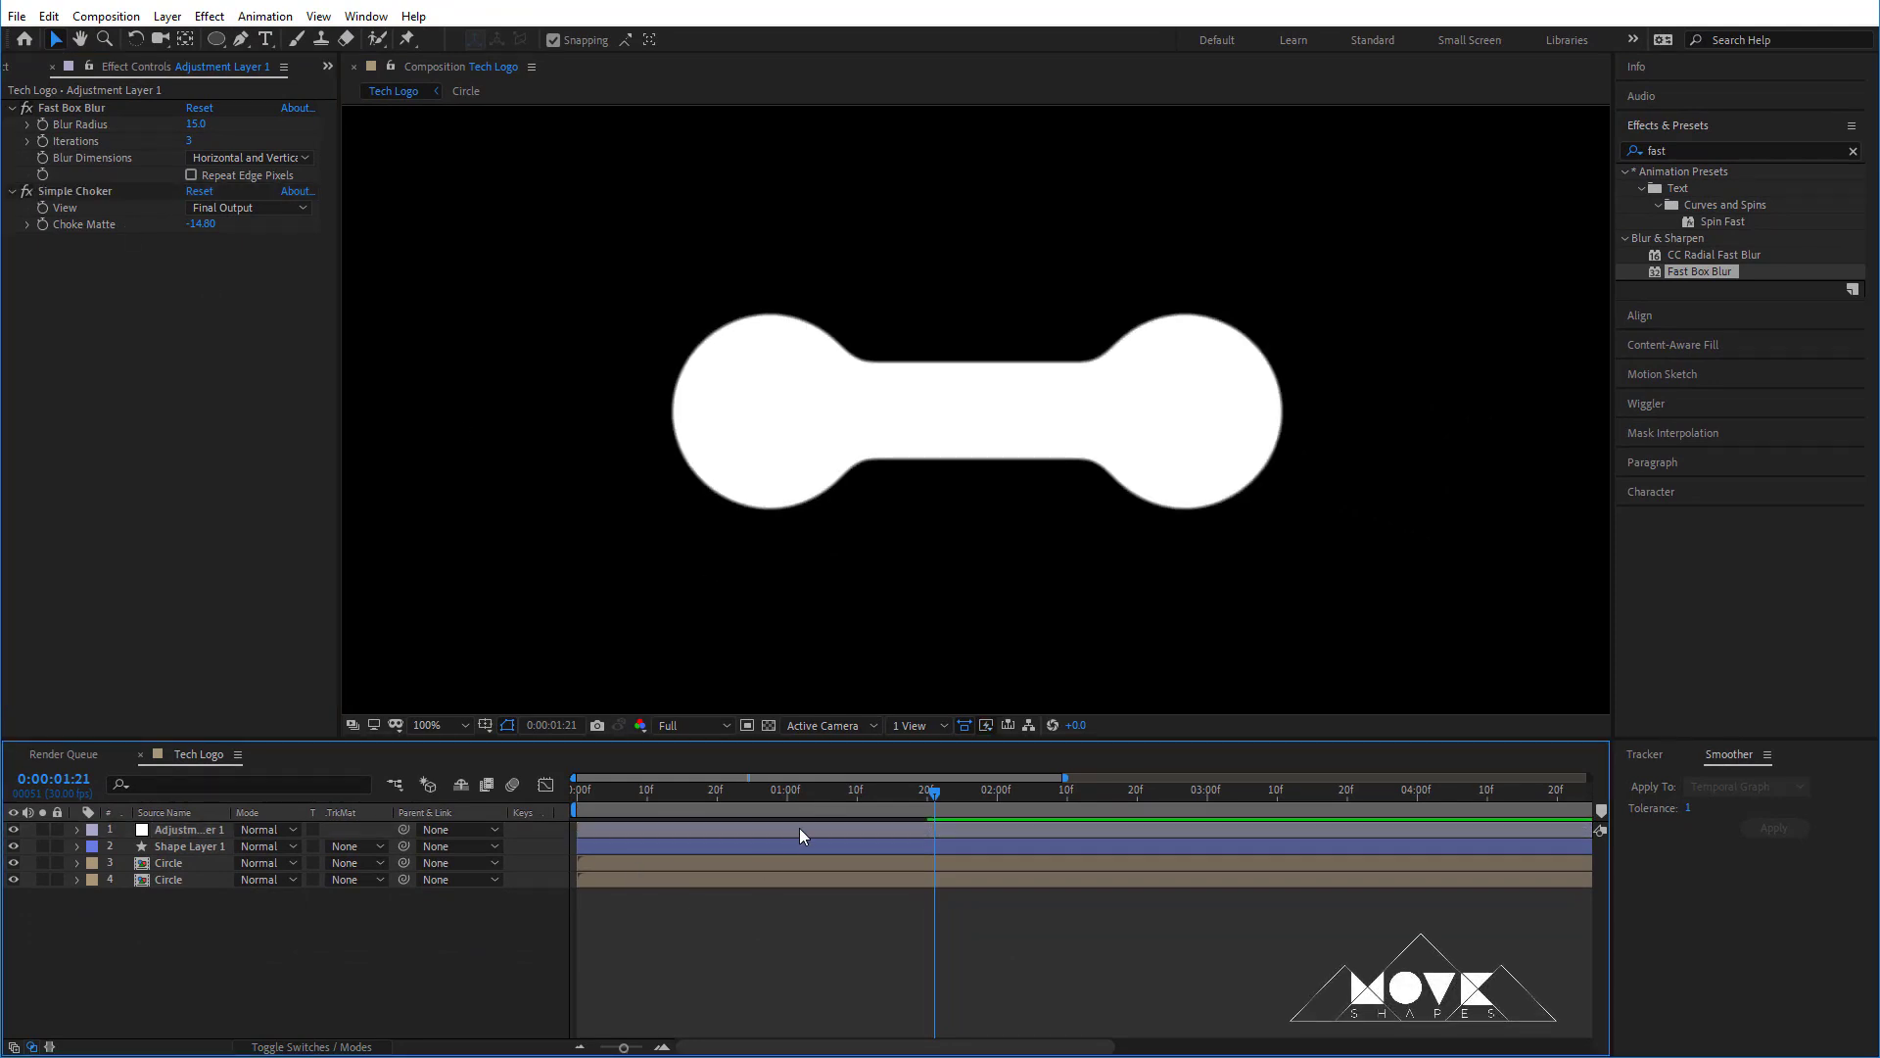
- Preview the Tech Logo animation and scrub through the circles' separation up to 0:00:01:21
scroll(1015, 505, "down", 2)
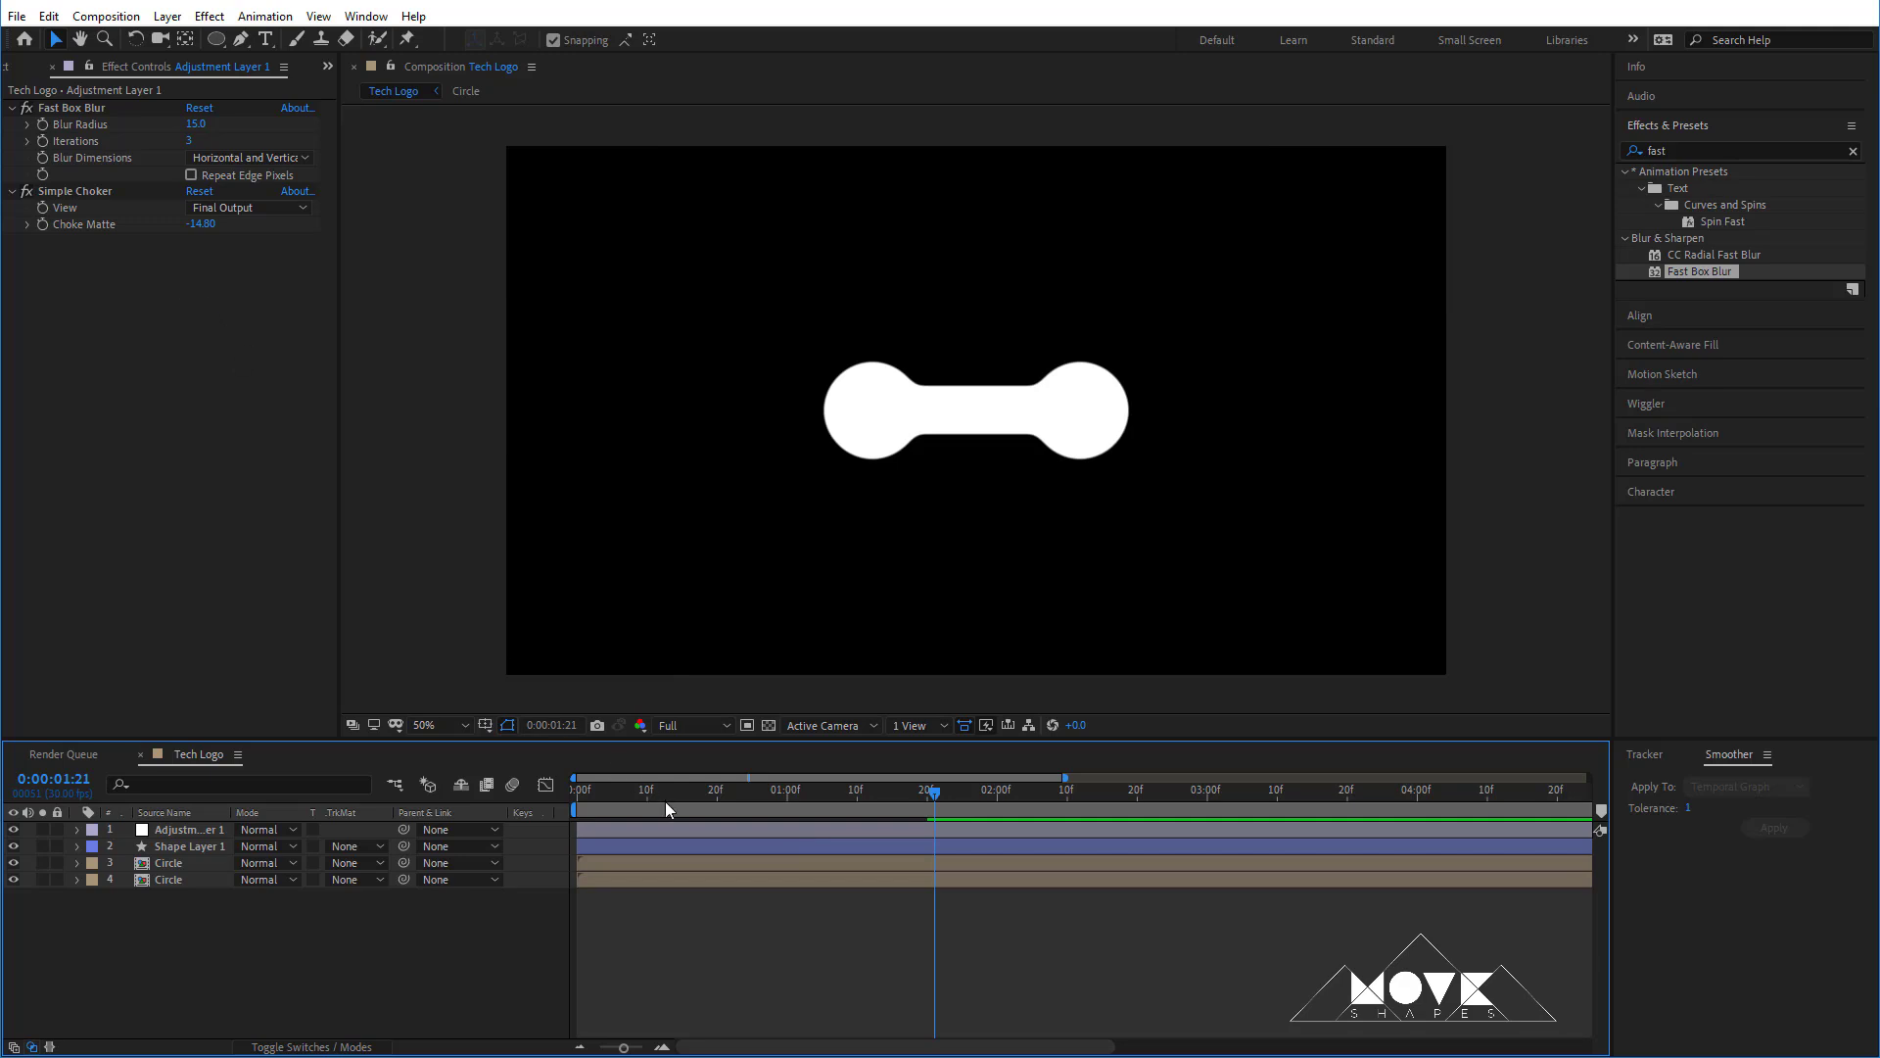
key("space")
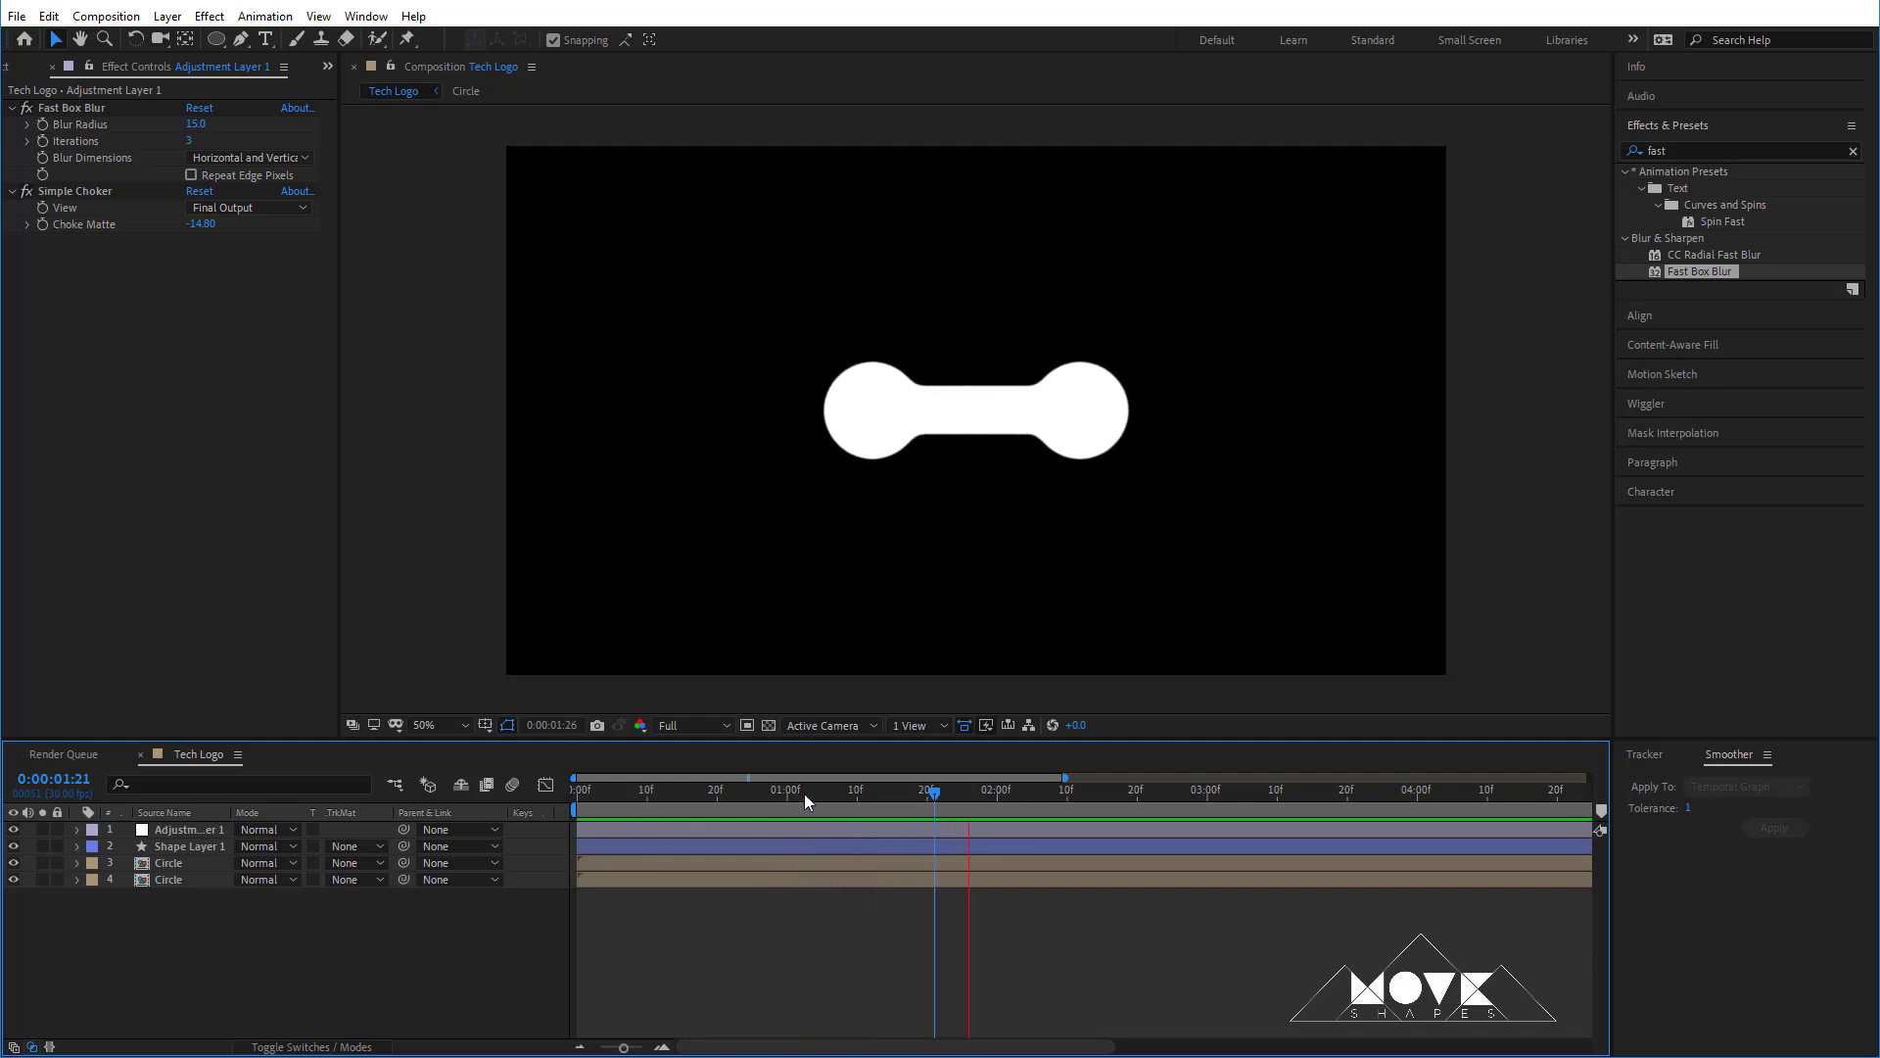
left_click(737, 793)
left_click_drag(737, 801, 933, 815)
- Make the line's shape layer start at 0:00:00:25, matching the first Position keyframe in the Circle composition
left_click(180, 846)
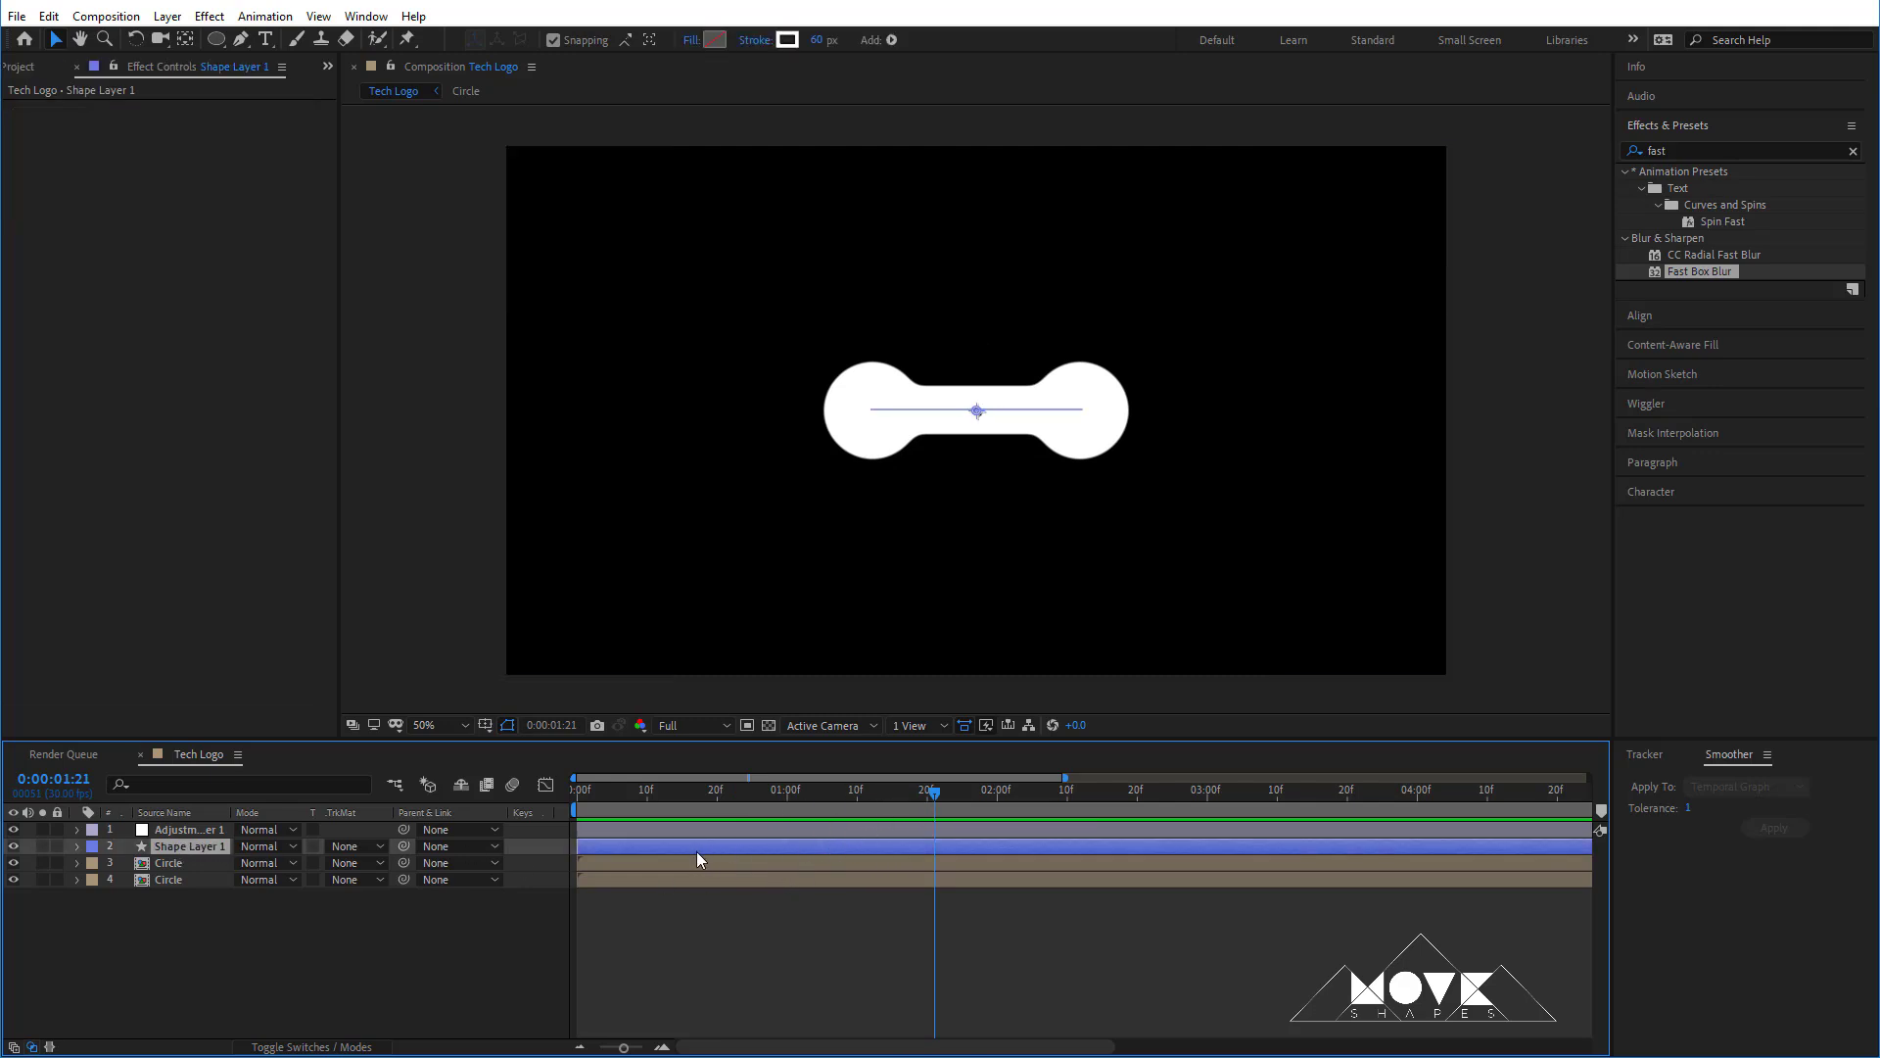
left_click_drag(792, 792, 764, 810)
double_click(771, 878)
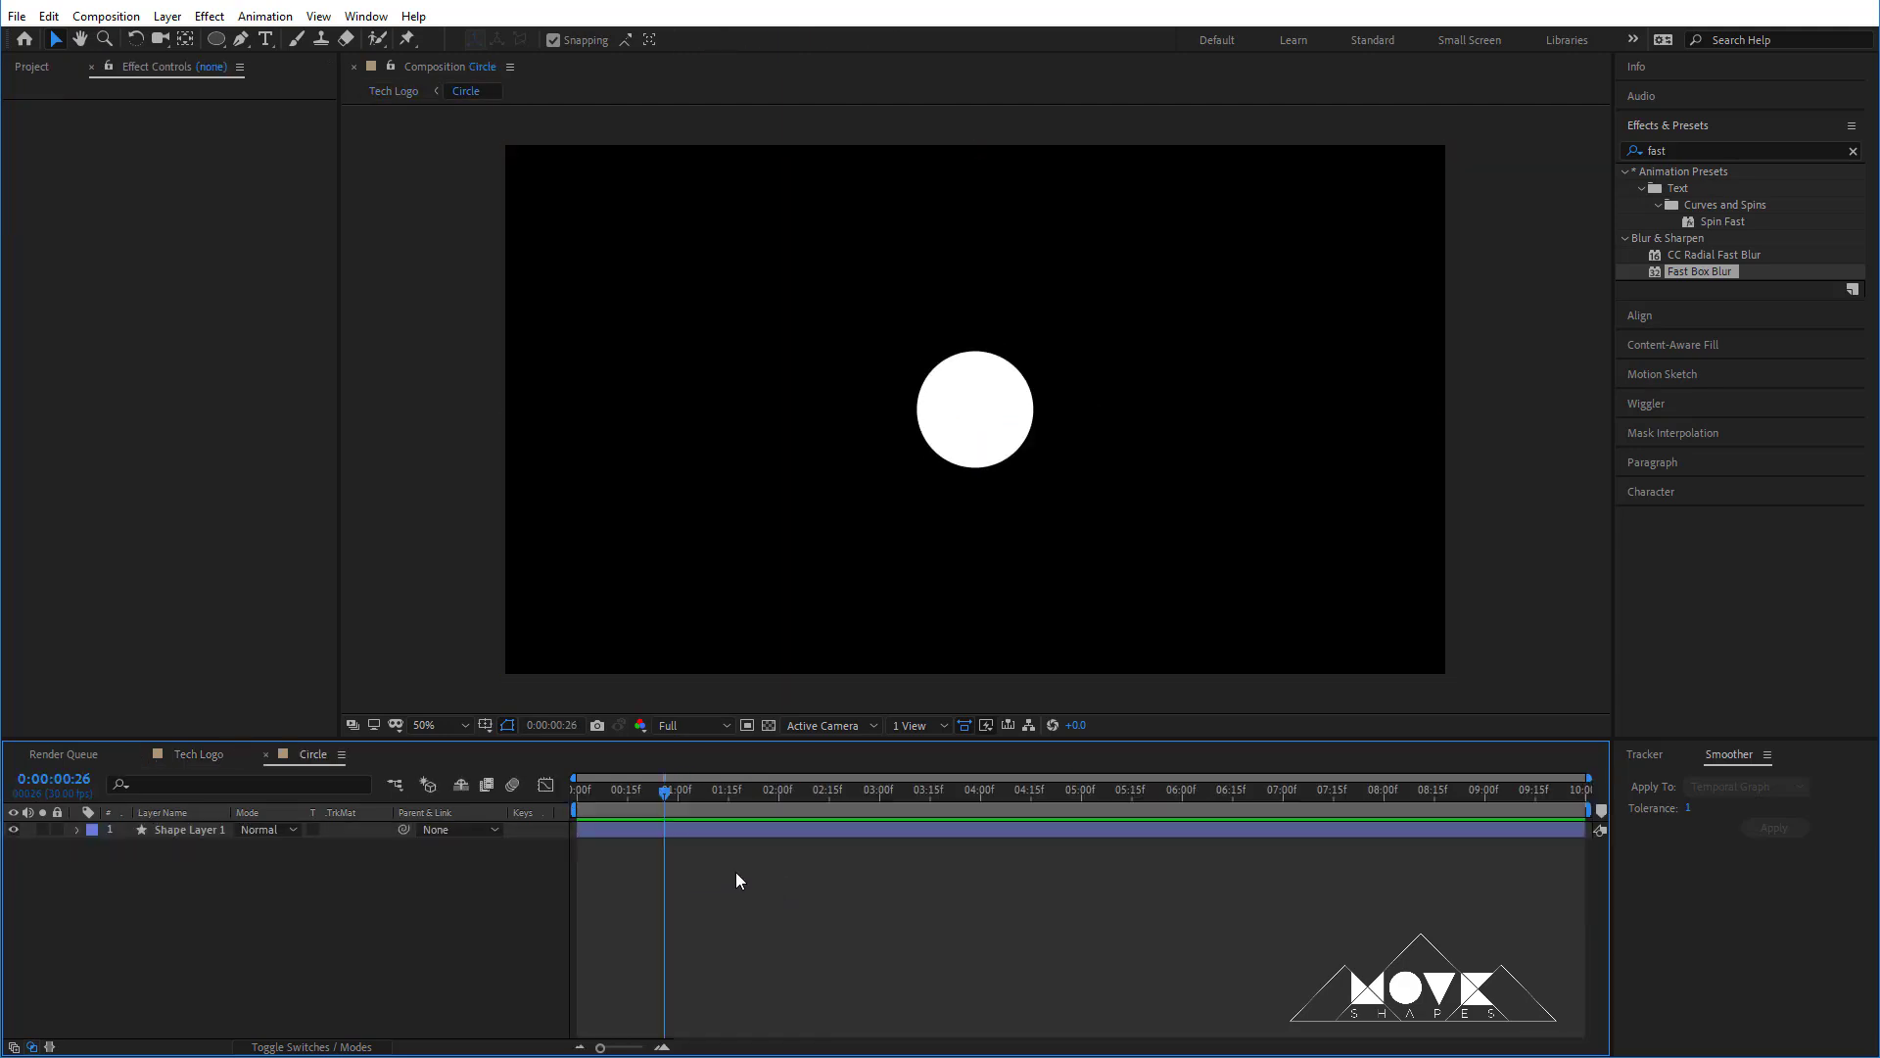
key("u")
left_click_drag(668, 797, 662, 799)
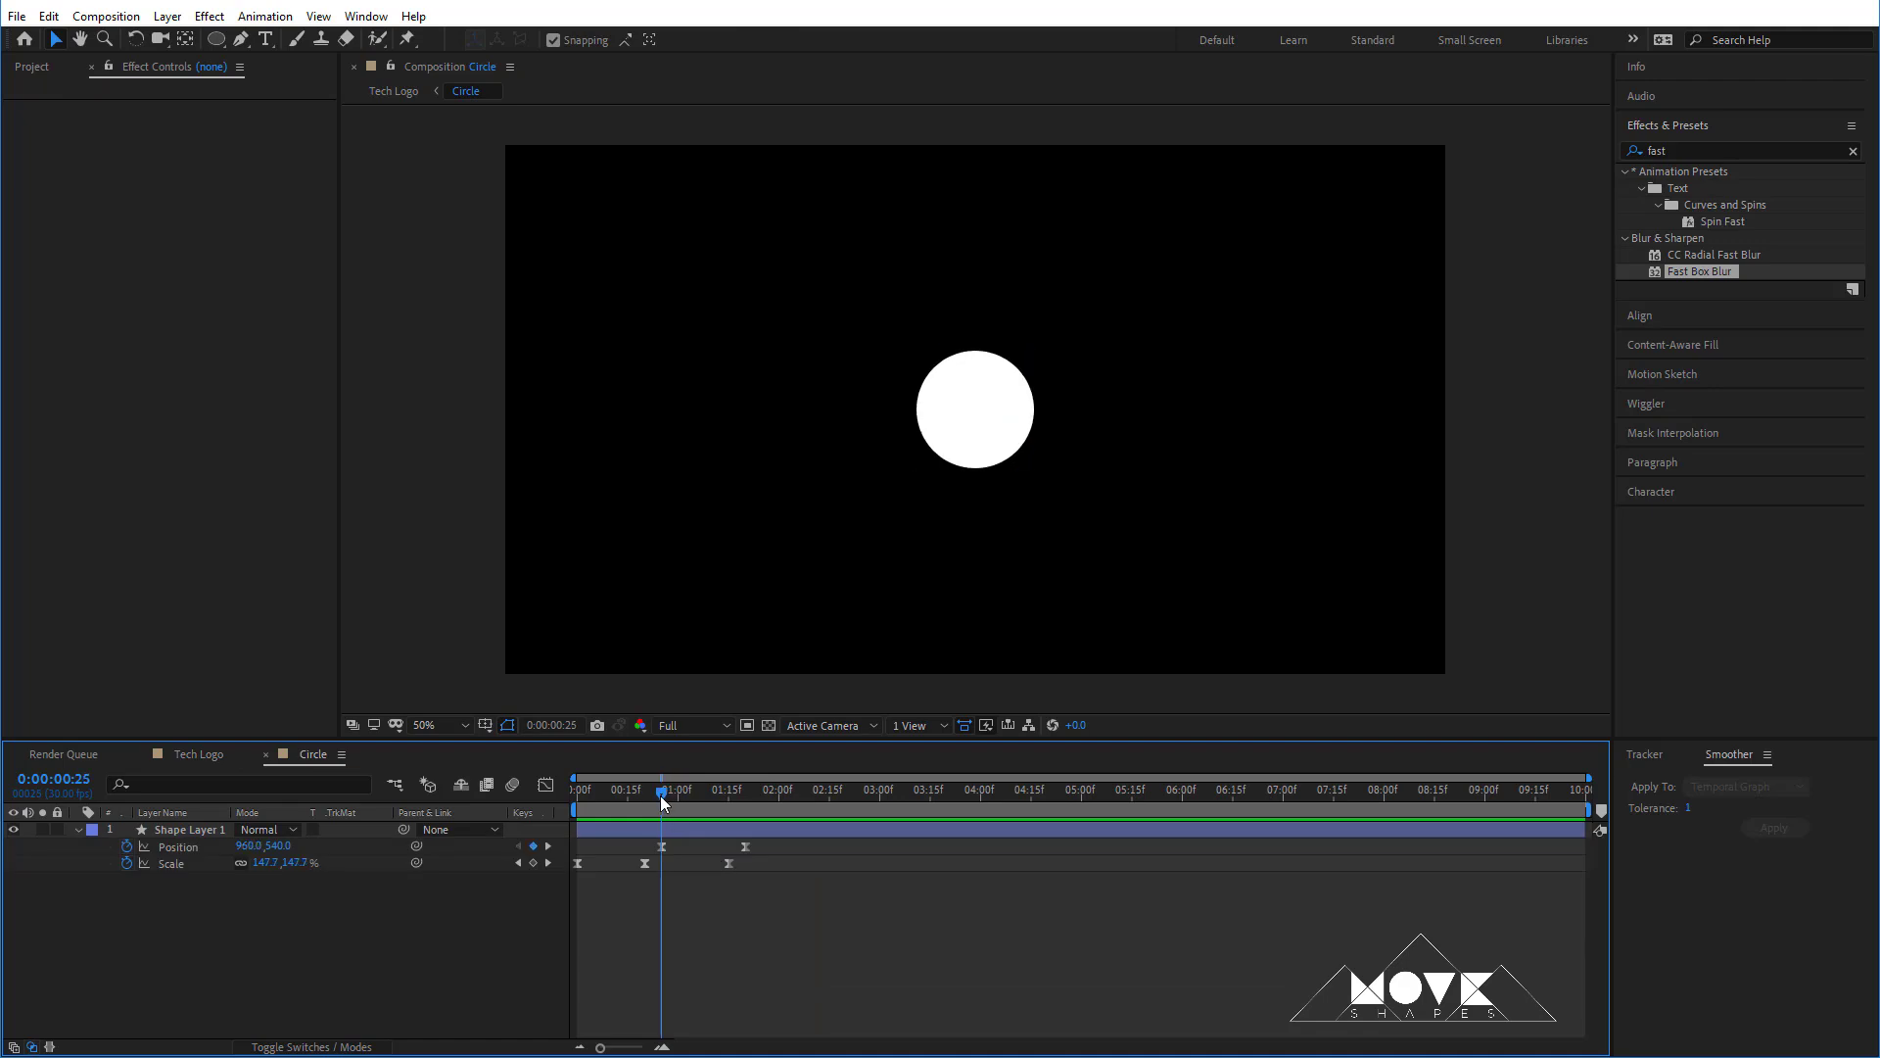
left_click(623, 1047)
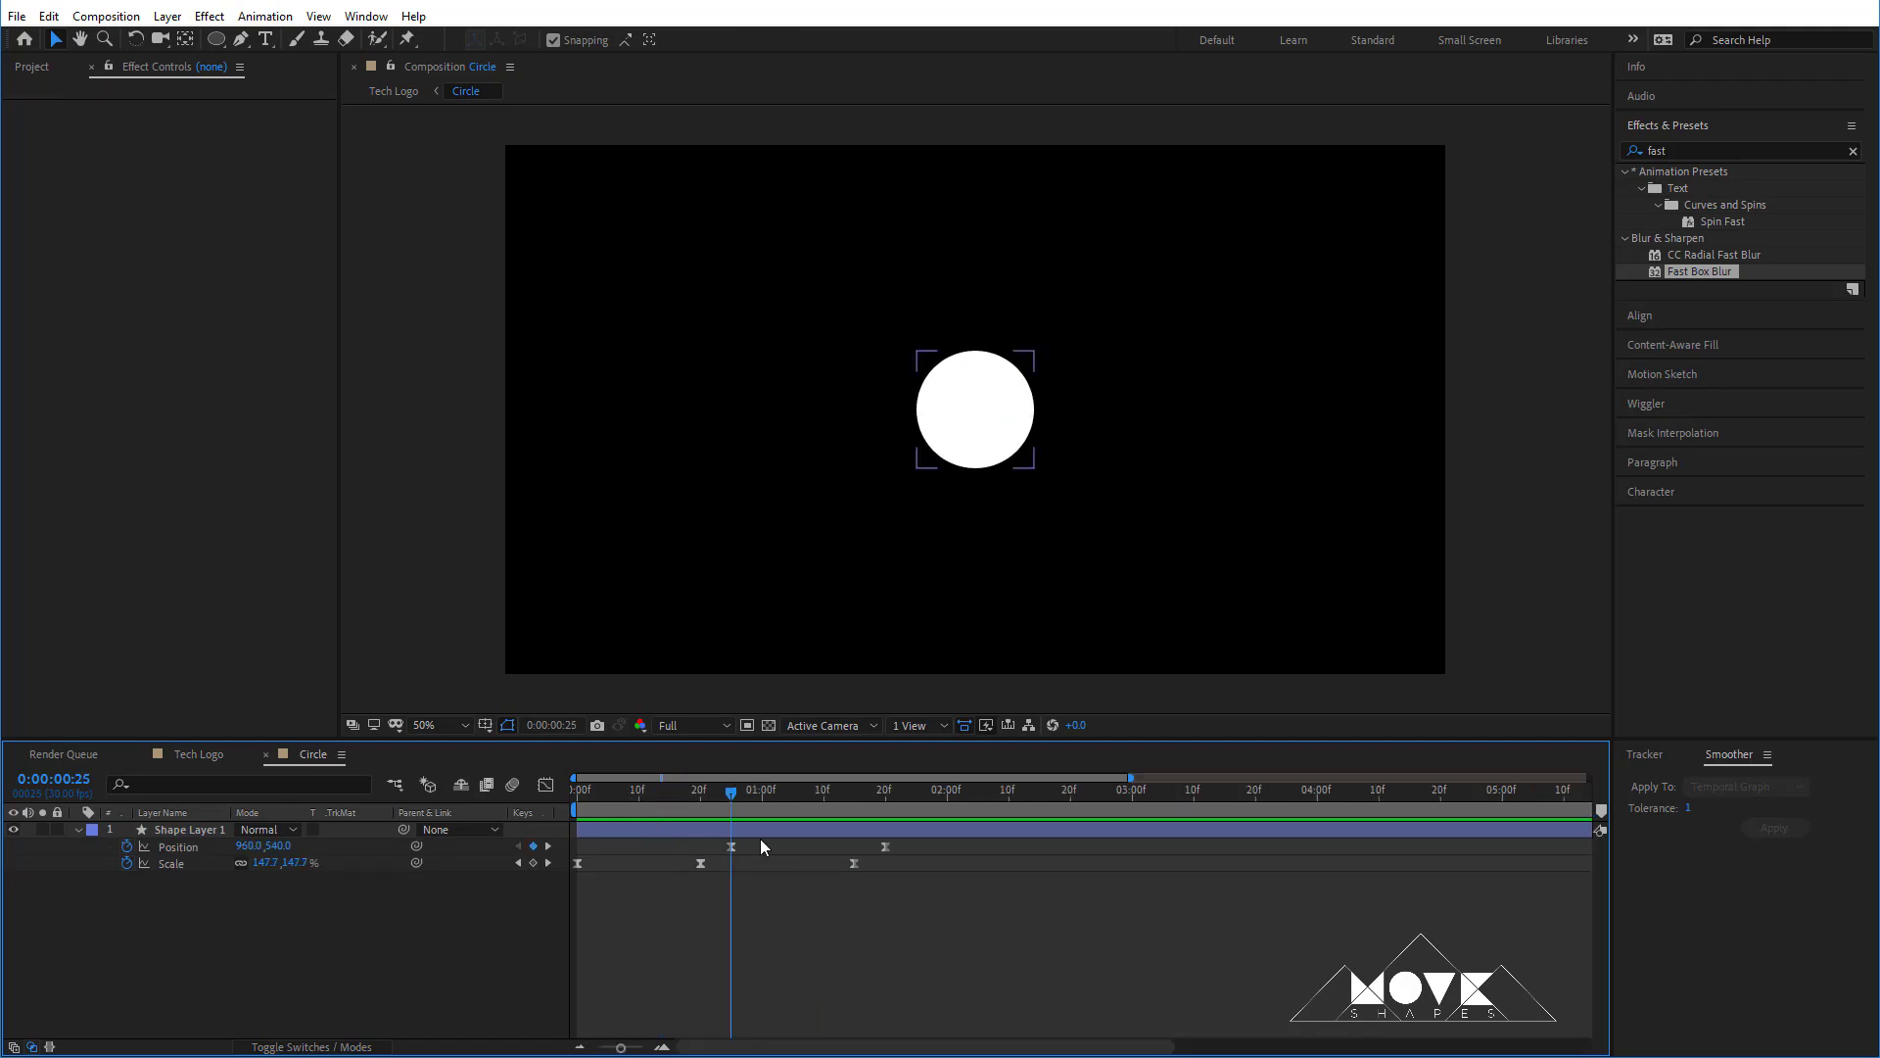
left_click(394, 784)
left_click(286, 788)
left_click(750, 860)
left_click_drag(743, 844, 915, 846)
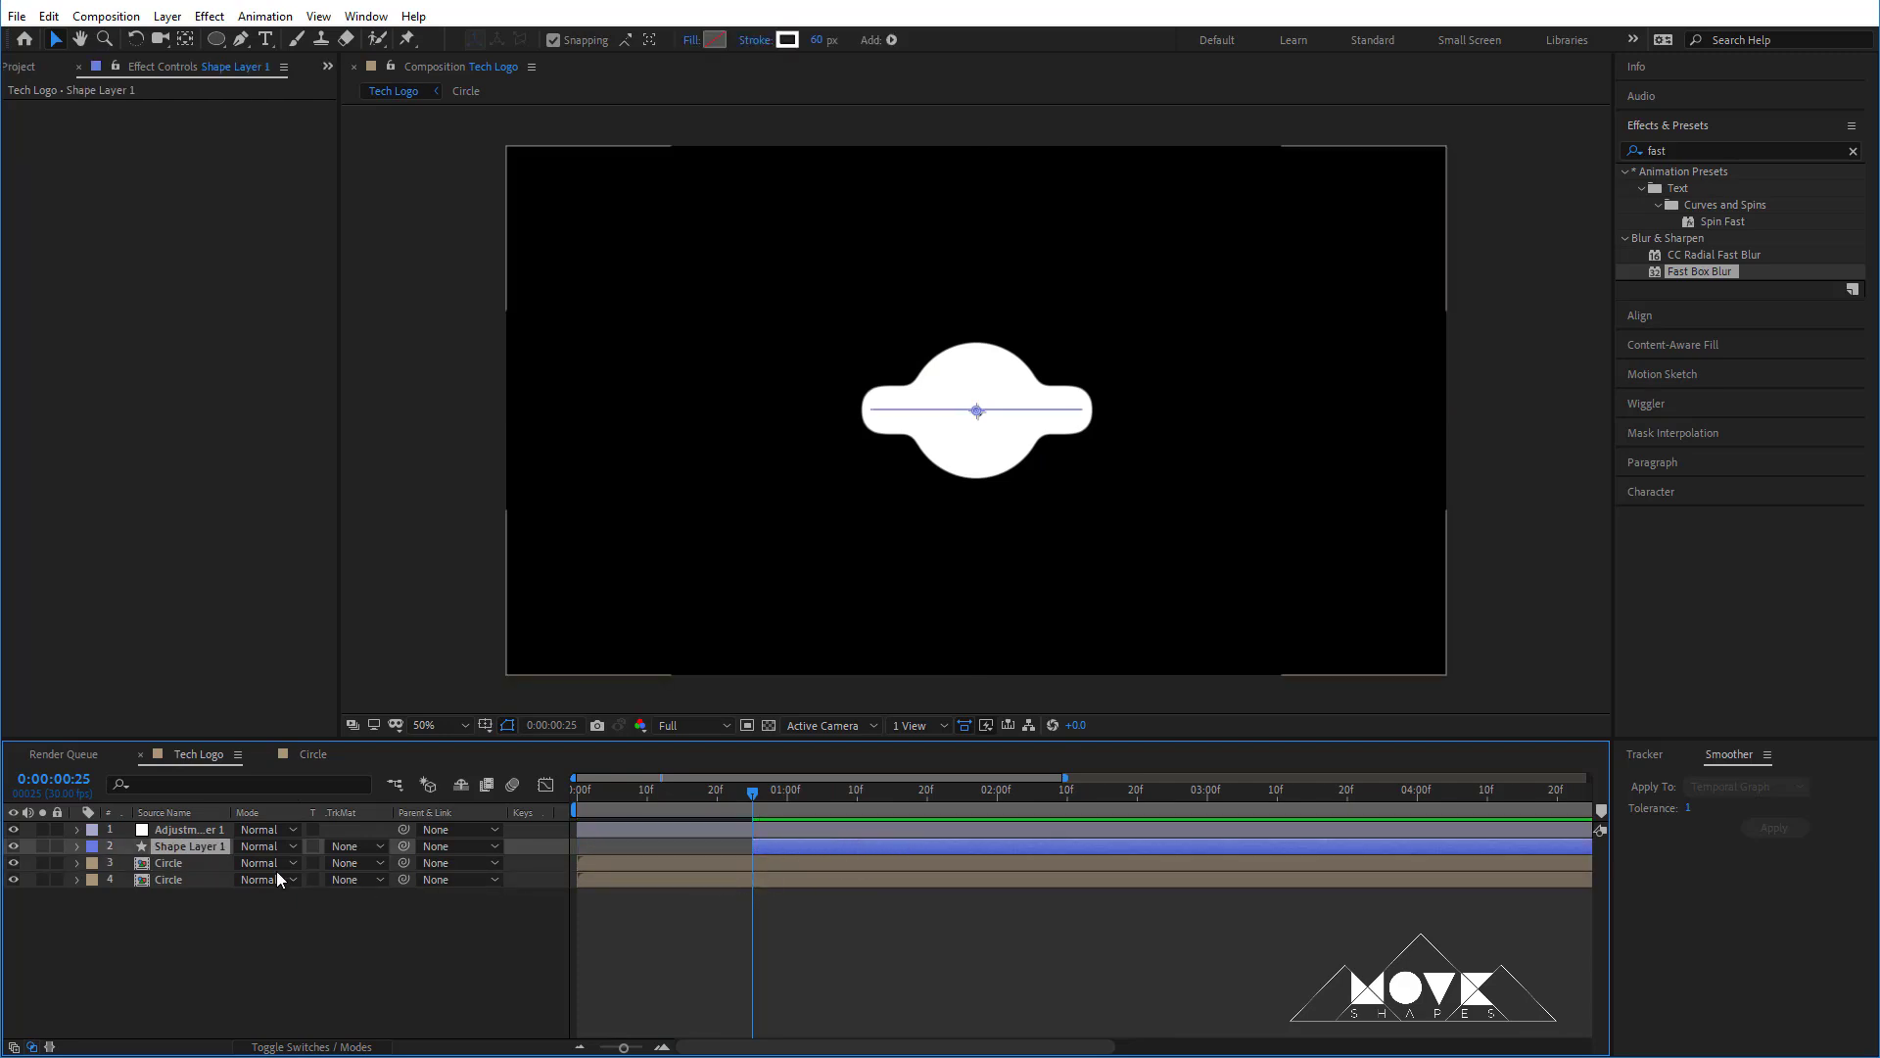
- Add a Path keyframe to the line's Path 1 at 0:00:00:25
left_click(78, 846)
left_click(91, 863)
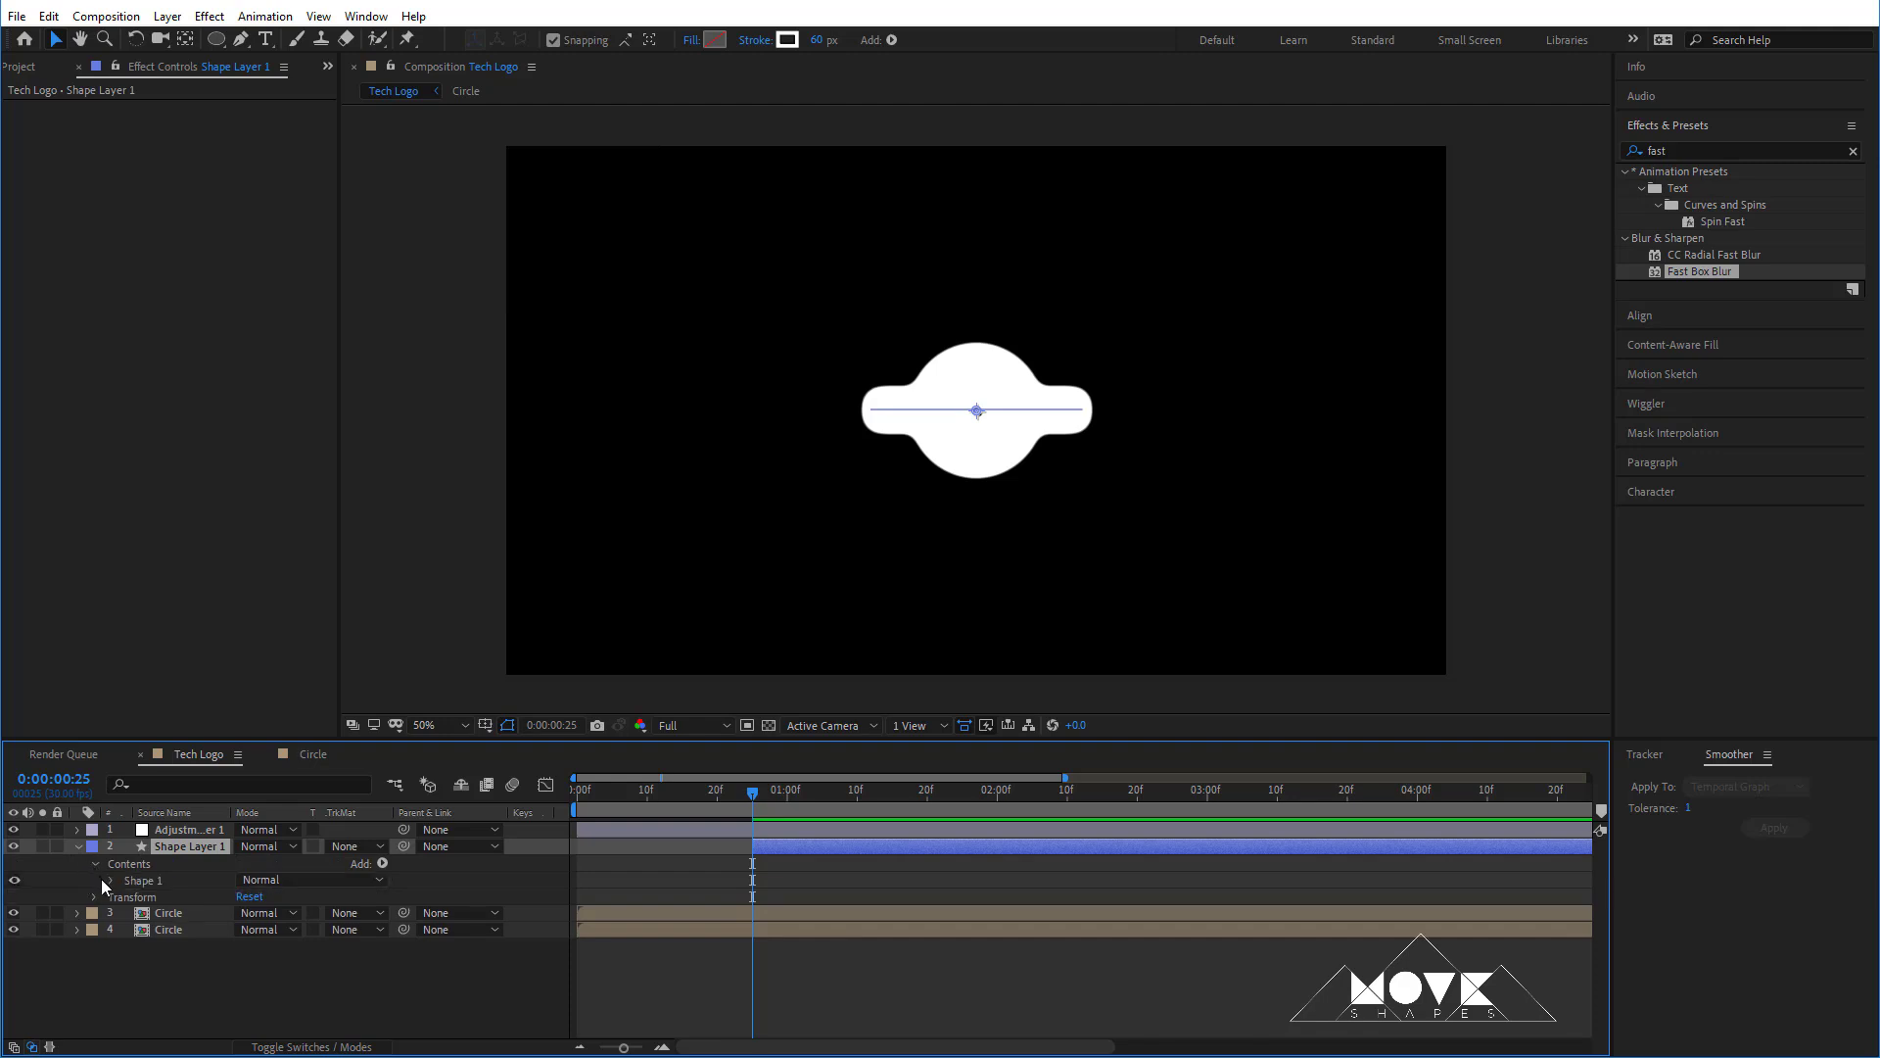
left_click(106, 879)
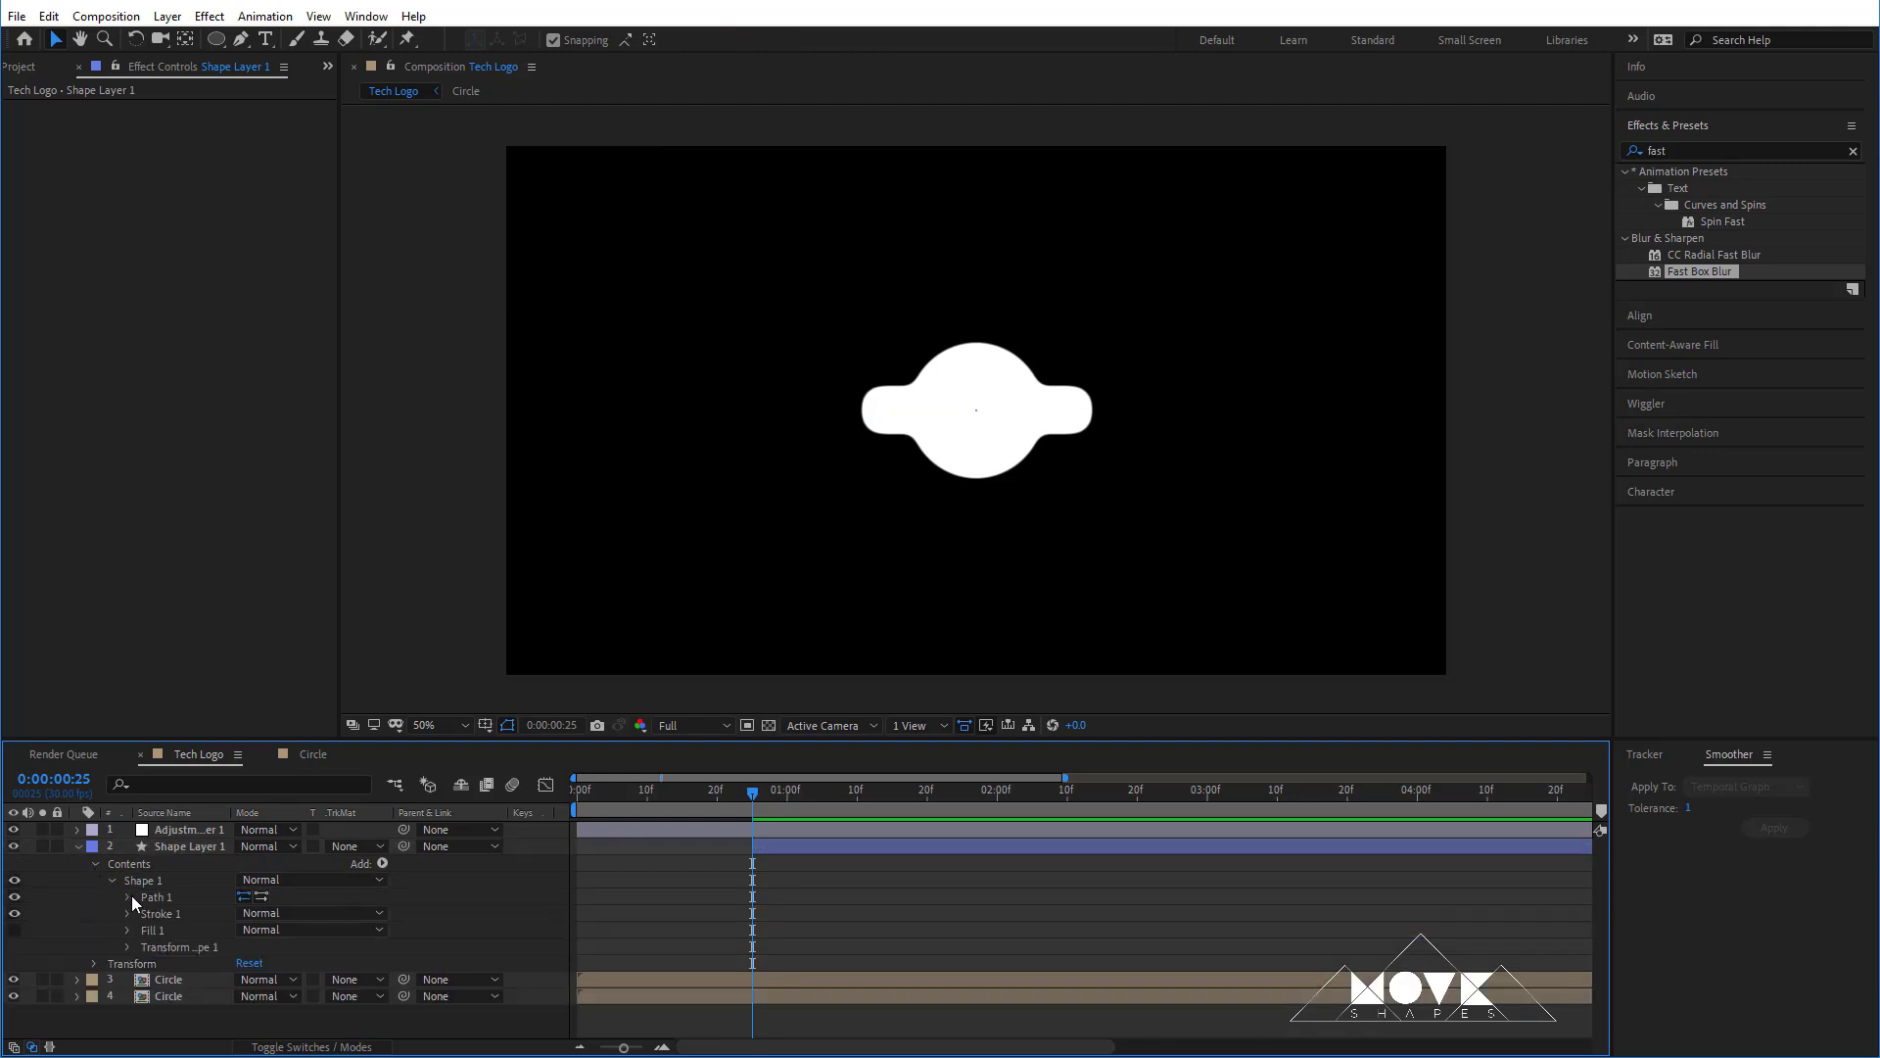
left_click(129, 896)
left_click(270, 911)
- Add a second Path keyframe to the line at 0:00:01:20, matching the last Position keyframe in the Circle composition
left_click_drag(752, 796, 889, 797)
double_click(919, 995)
left_click(911, 842)
left_click(907, 830)
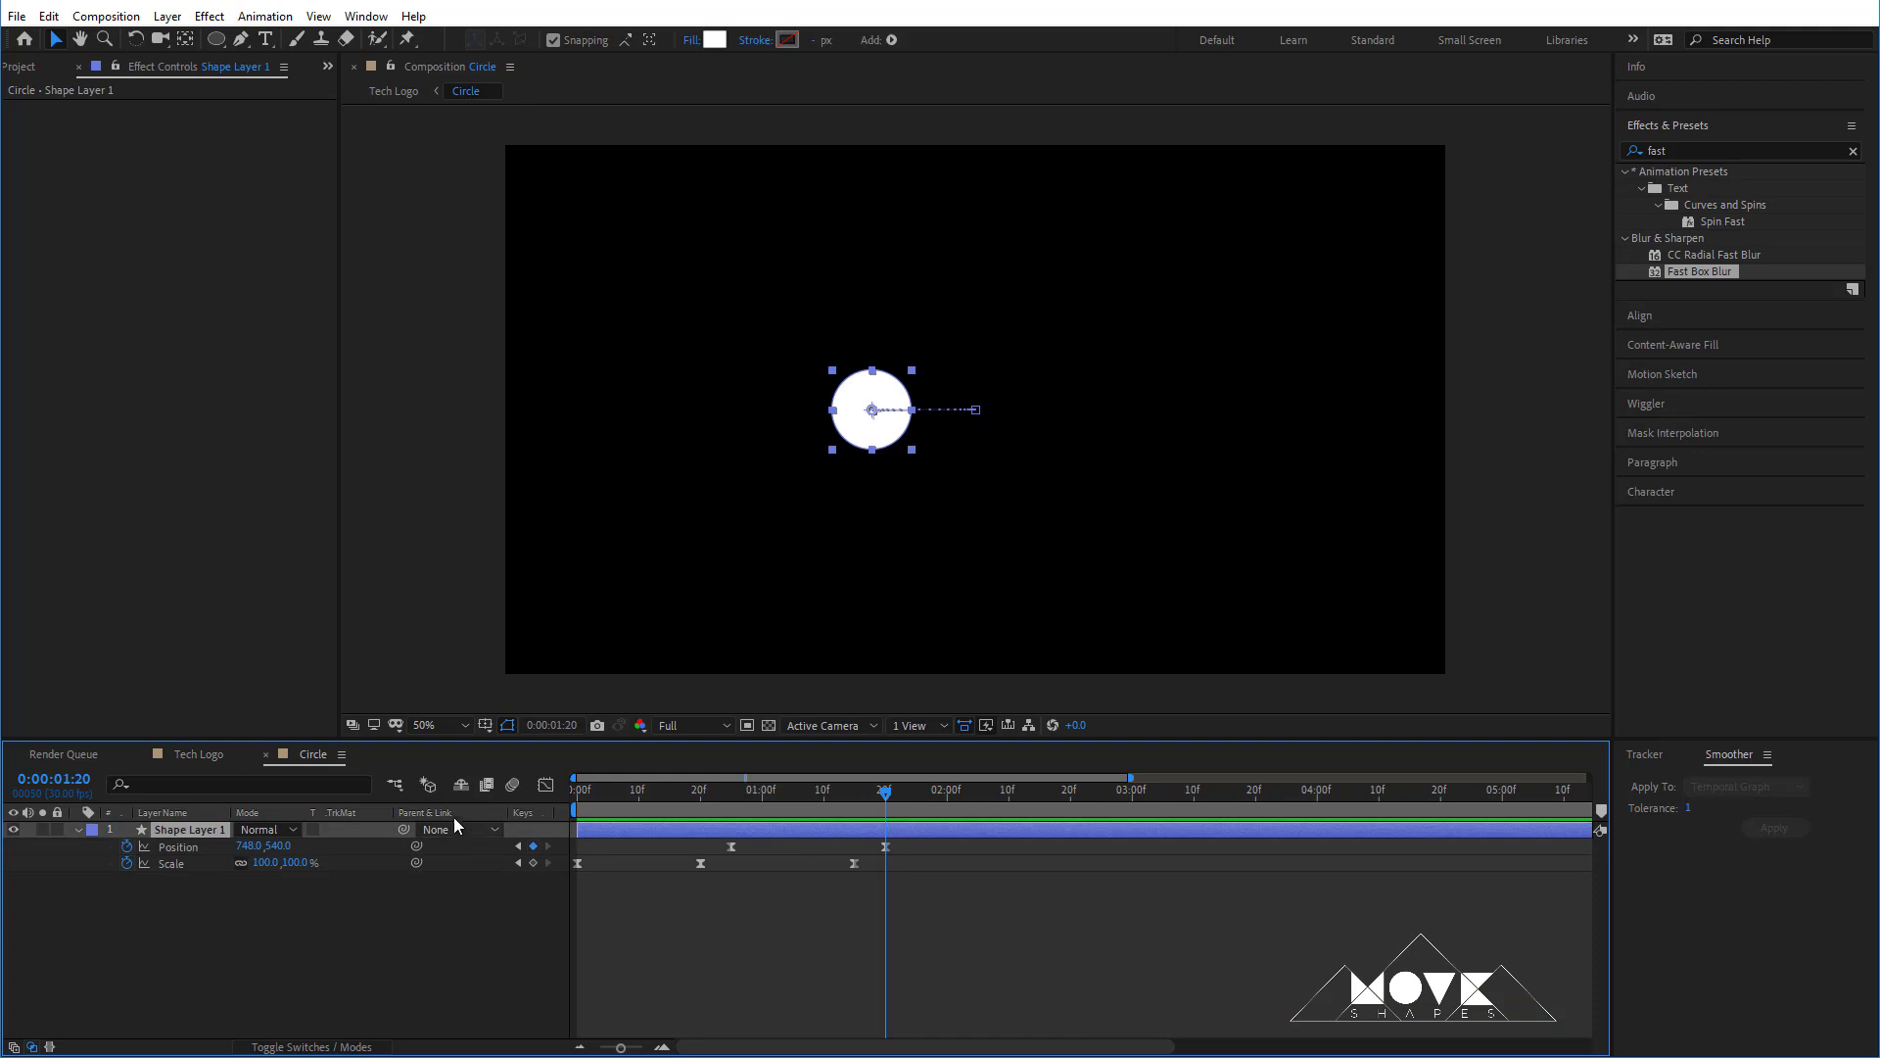
left_click(400, 784)
left_click(313, 789)
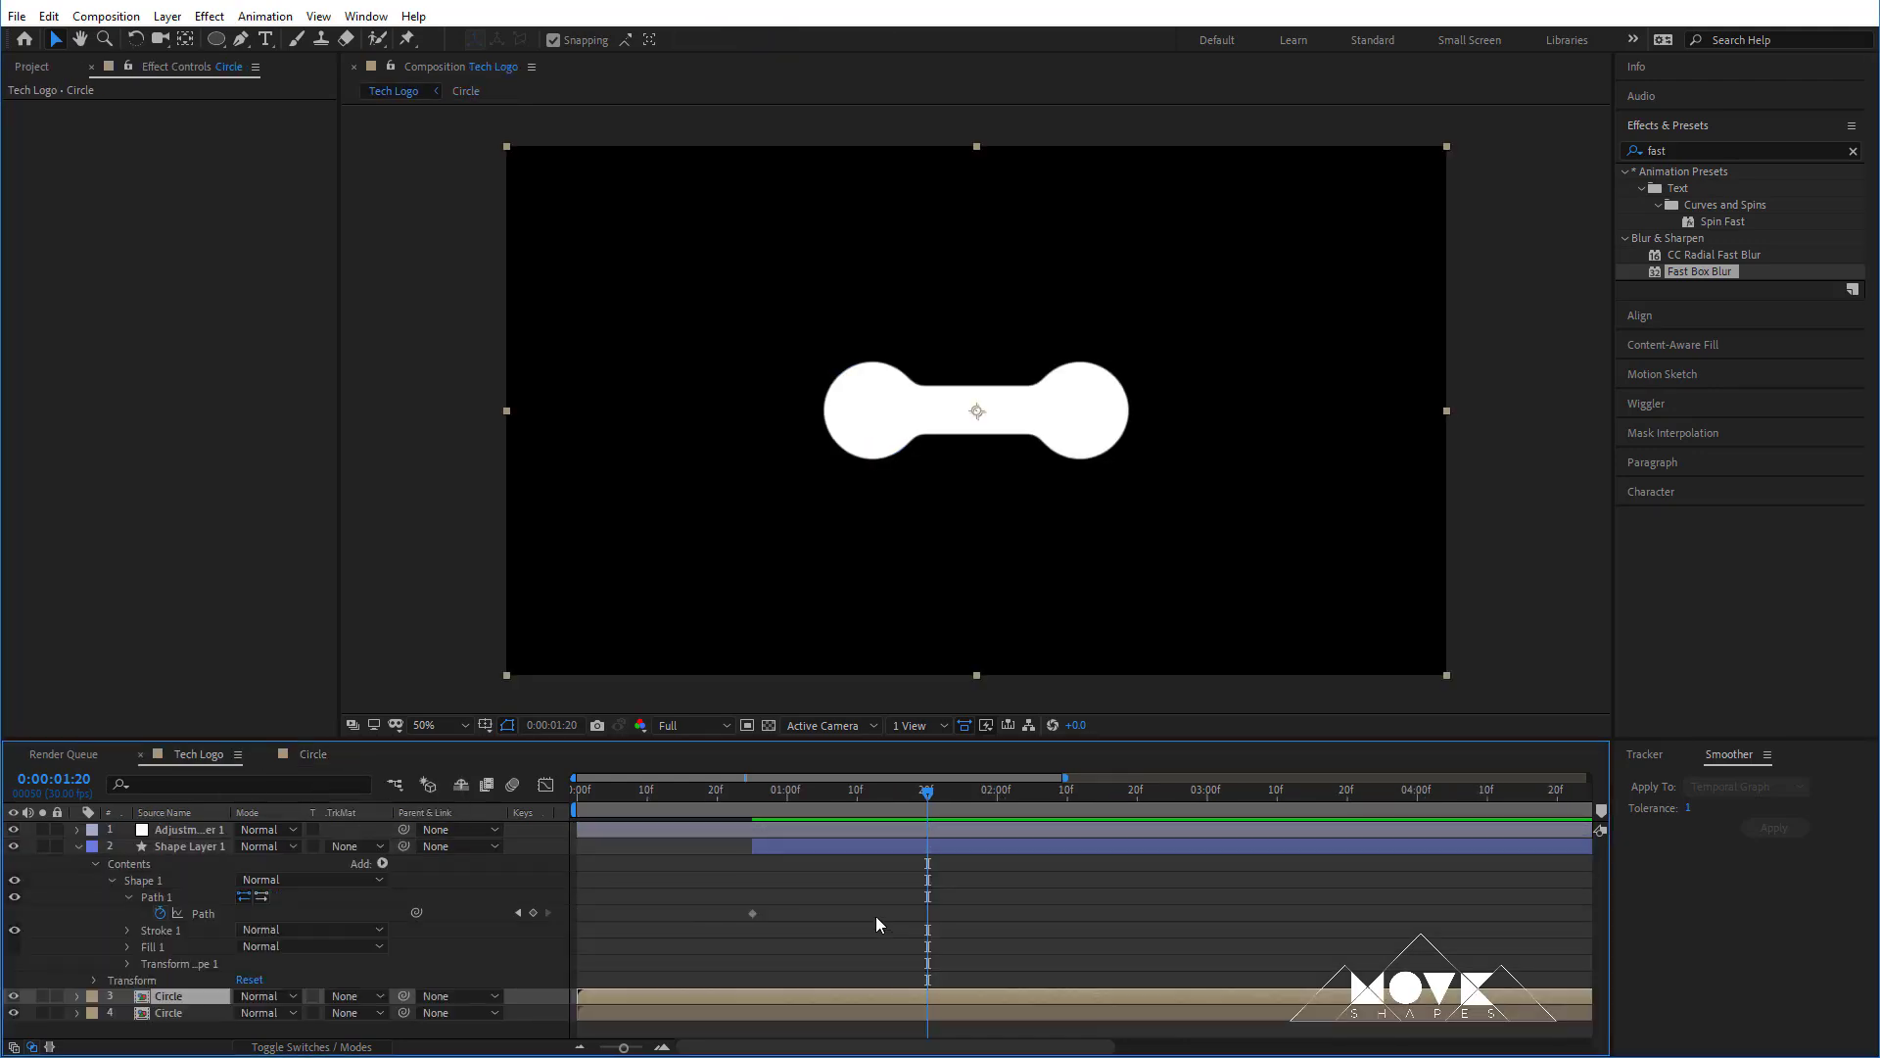
left_click(532, 913)
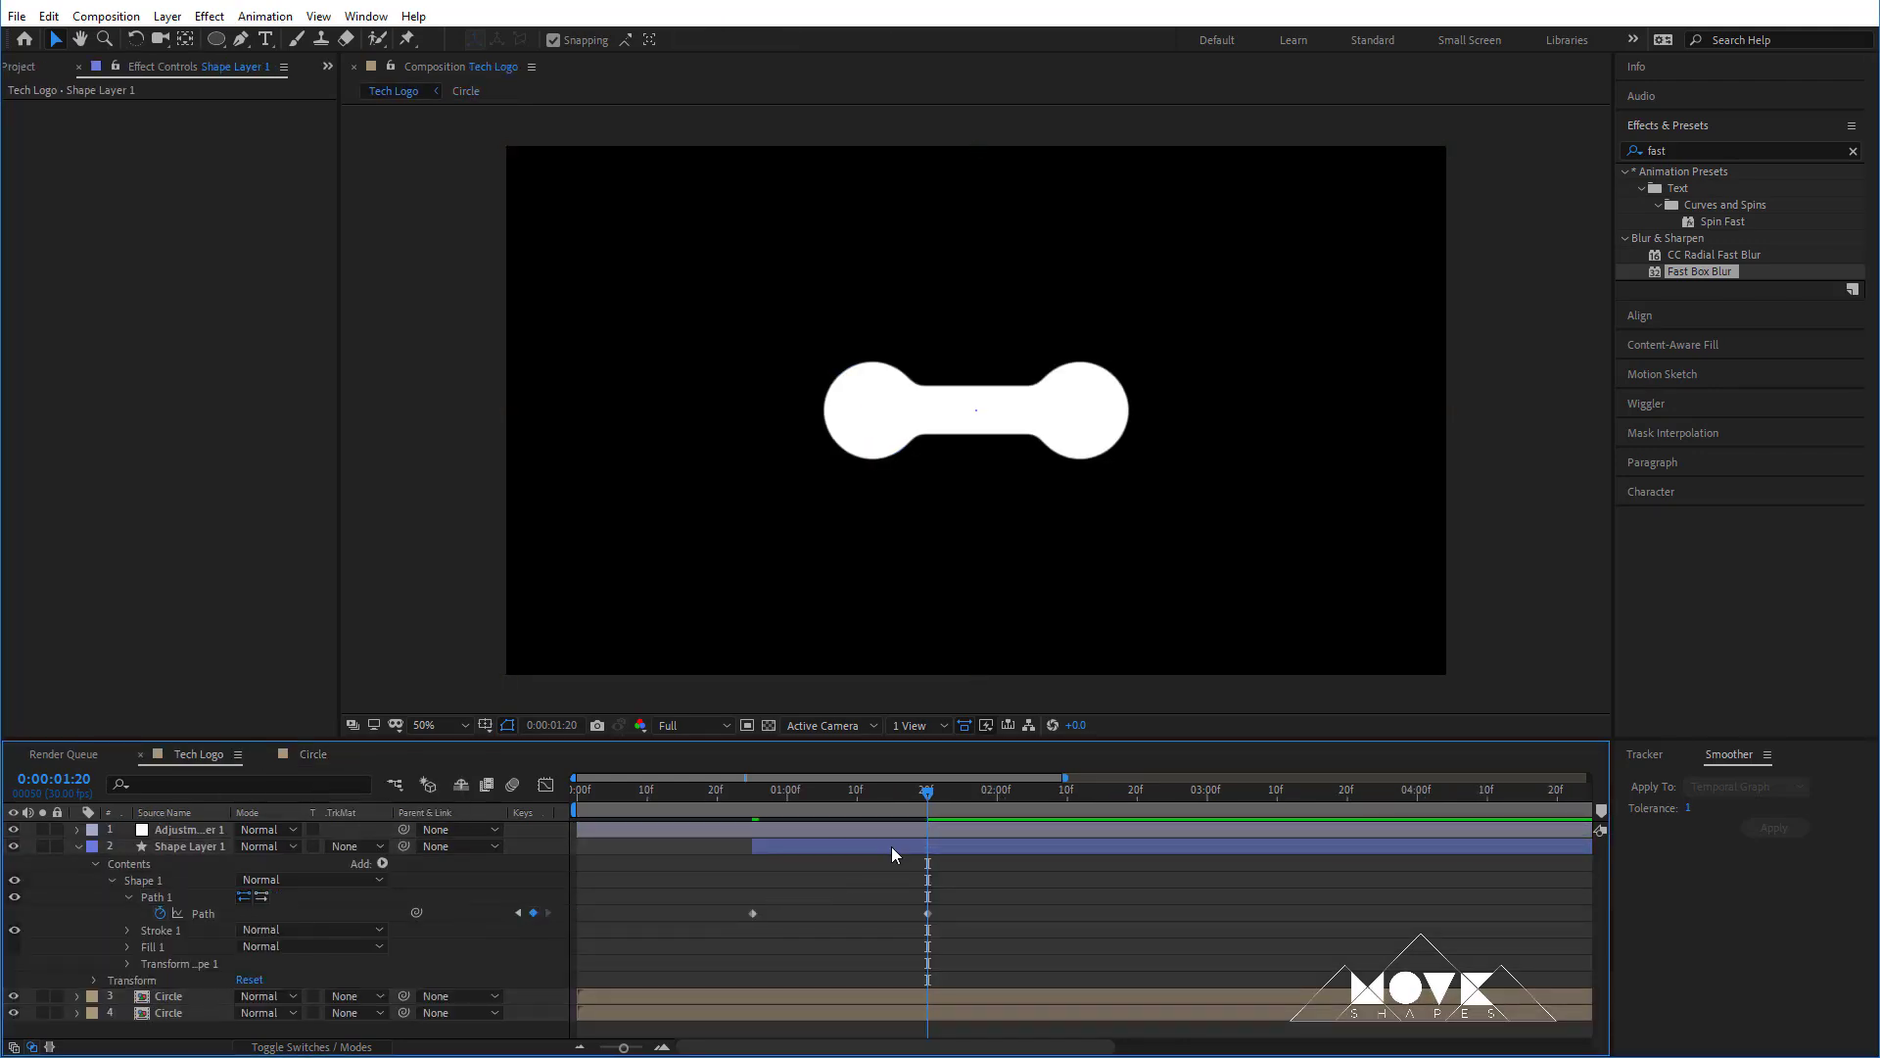
- At the 0:00:00:25 Path keyframe, move the line's left endpoint right to the center of the circle
left_click_drag(924, 796, 754, 818)
left_click(753, 913)
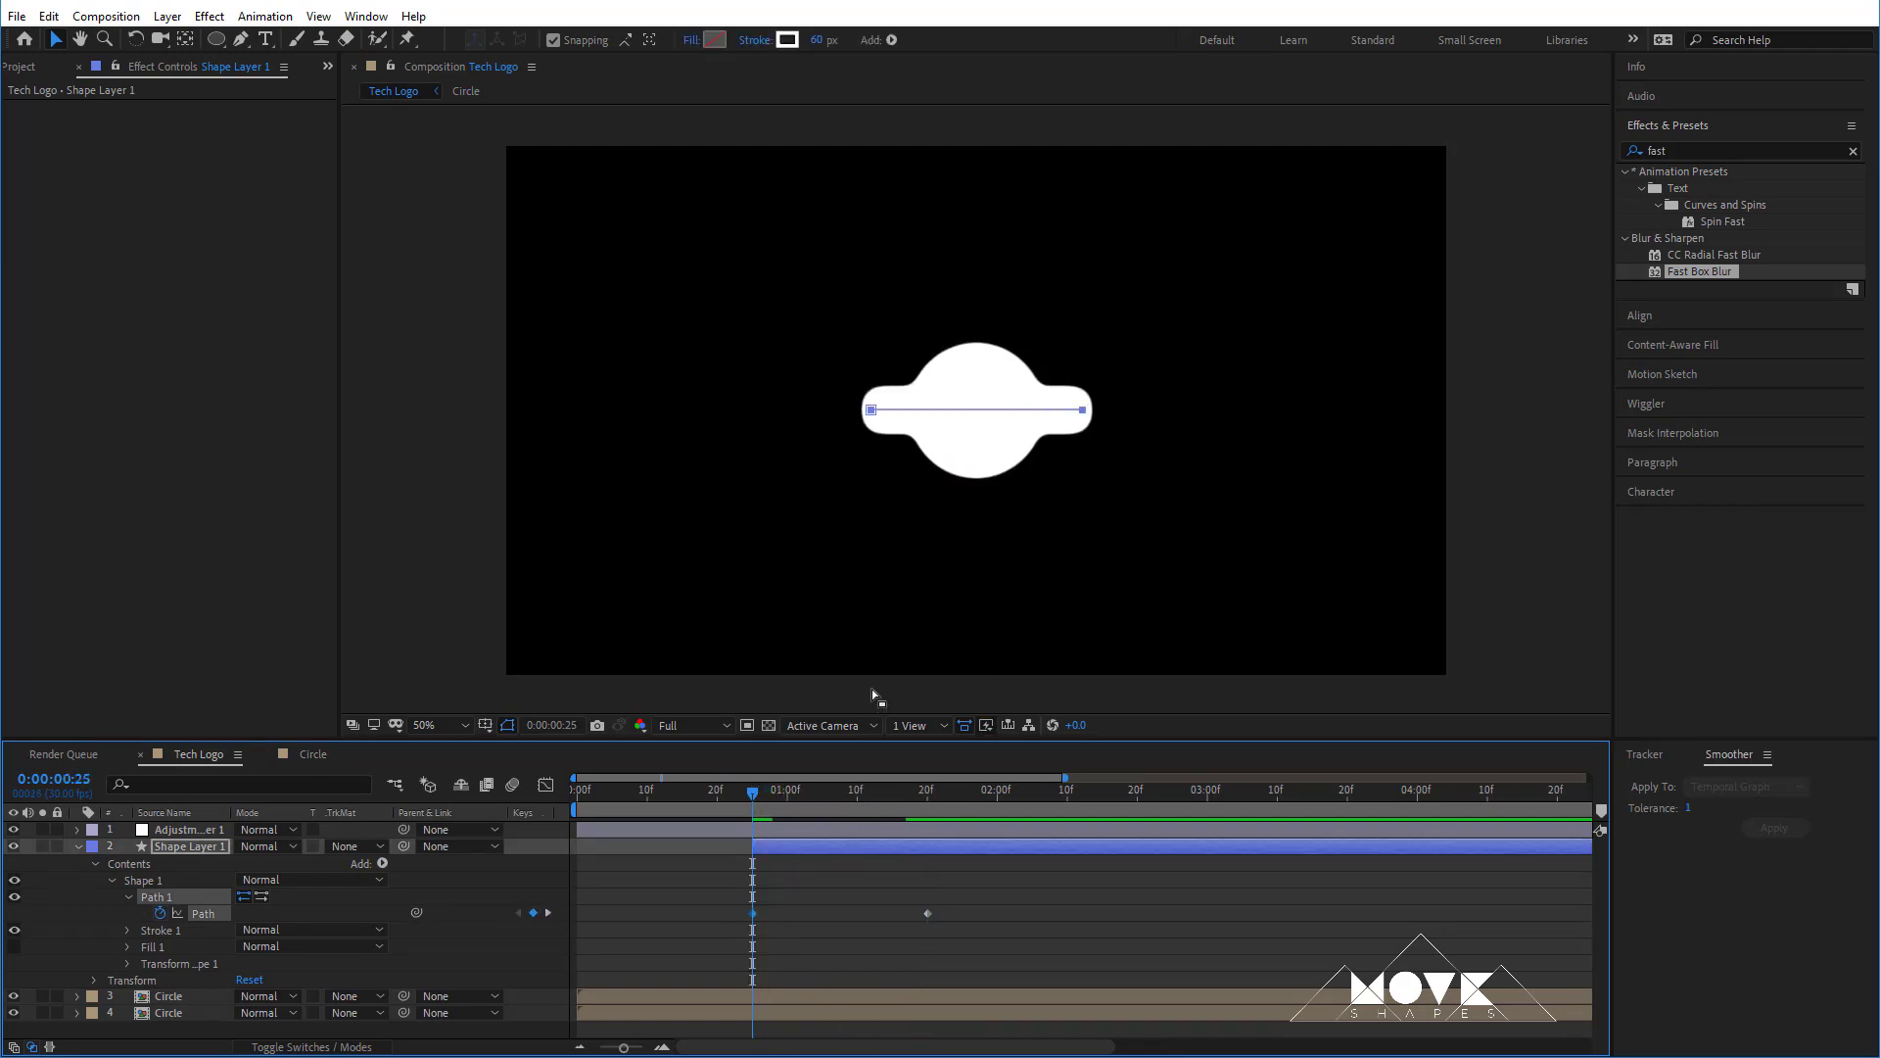
left_click_drag(780, 392, 917, 443)
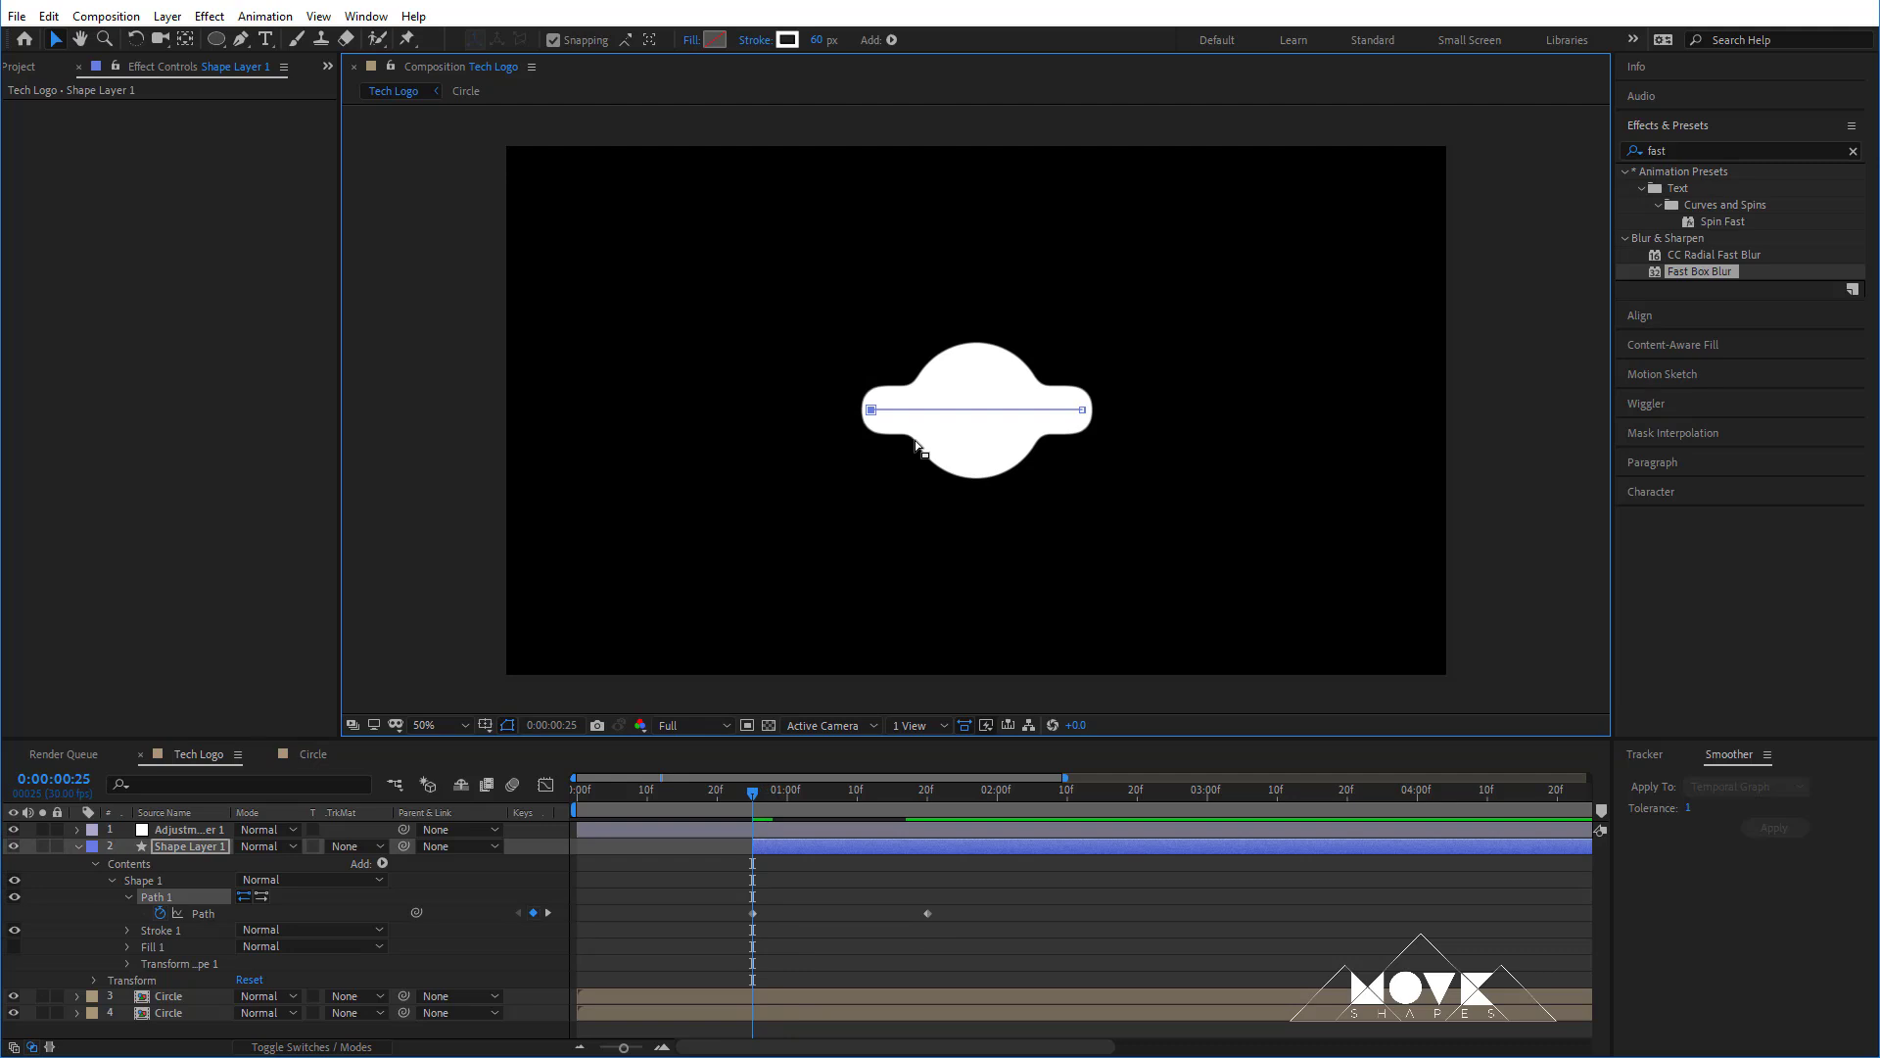
key("shift+Right")
key("shift+Right")
key("shift+Right")
key("shift+Right")
key("shift+Right")
key("shift+Right")
key("shift+Right")
key("shift+Right")
key("shift+Right")
key("shift+Right")
key("shift+Right")
key("shift+Right")
key("shift+Right")
key("shift+Right")
key("shift+Right")
key("shift+Right")
key("shift+Right")
key("shift+Right")
key("shift+Right")
key("shift+Right")
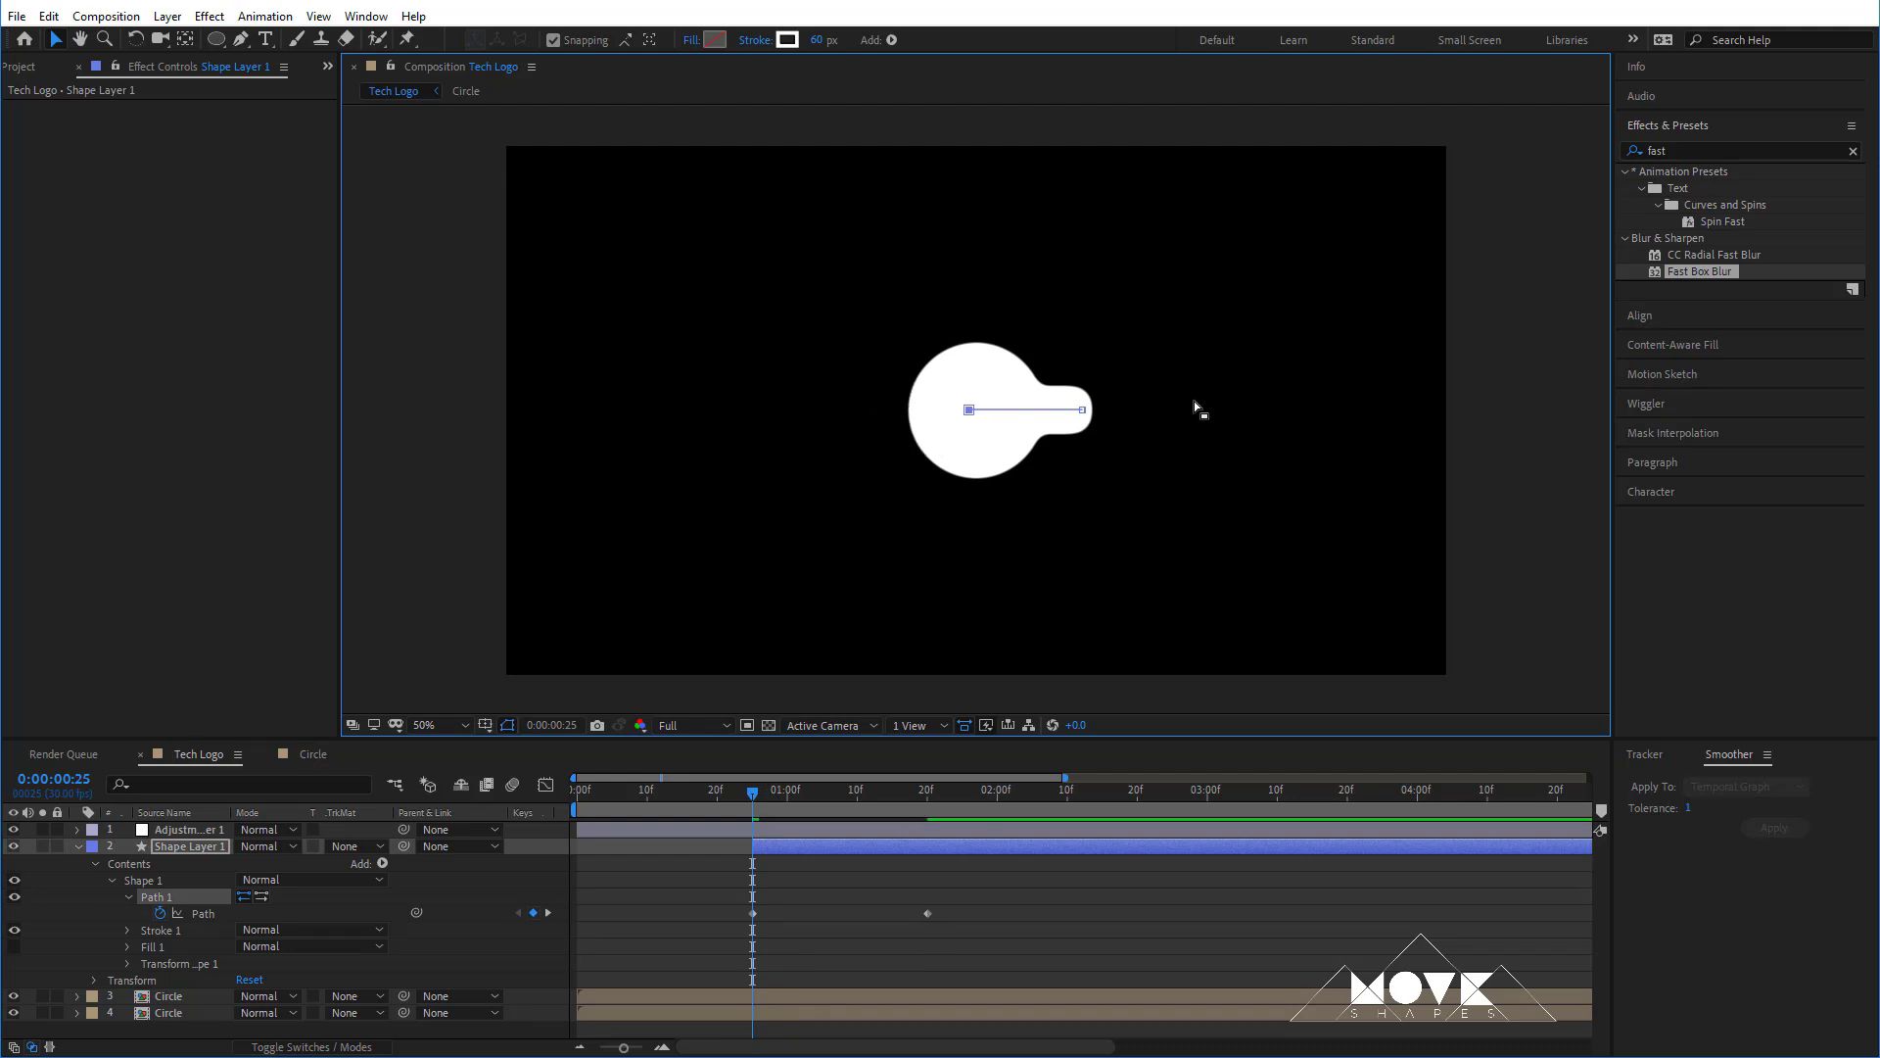
- At the 0:00:00:25 Path keyframe, move the line's right endpoint left to the circle's center, and preview the animation
left_click_drag(1158, 388, 1072, 441)
key("shift+Left")
key("shift+Left")
key("shift+Left")
key("shift+Left")
key("shift+Left")
key("shift+Left")
key("shift+Left")
key("shift+Left")
key("shift+Left")
key("shift+Left")
key("shift+Left")
key("shift+Left")
key("shift+Left")
key("shift+Left")
key("shift+Left")
key("shift+Left")
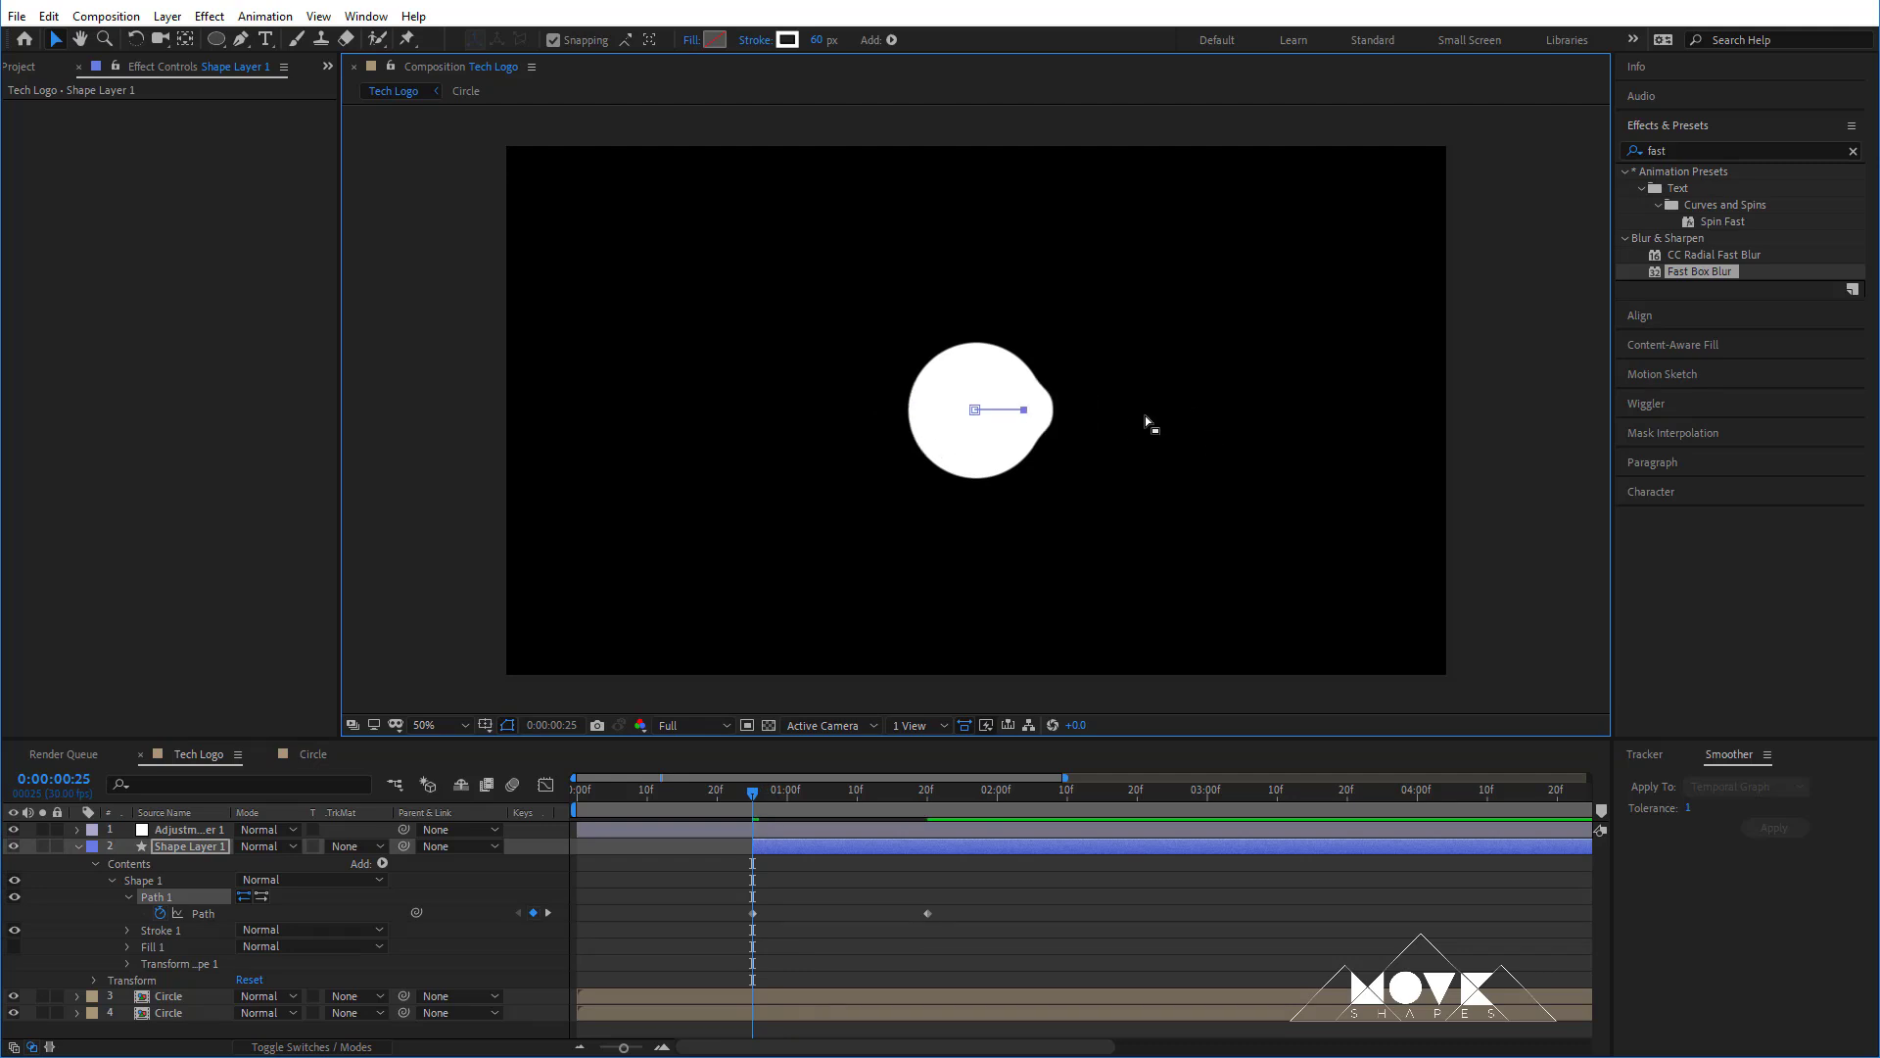
key("shift+Left")
key("shift+Left")
key("shift+Left")
key("shift+Left")
left_click_drag(750, 795, 927, 815)
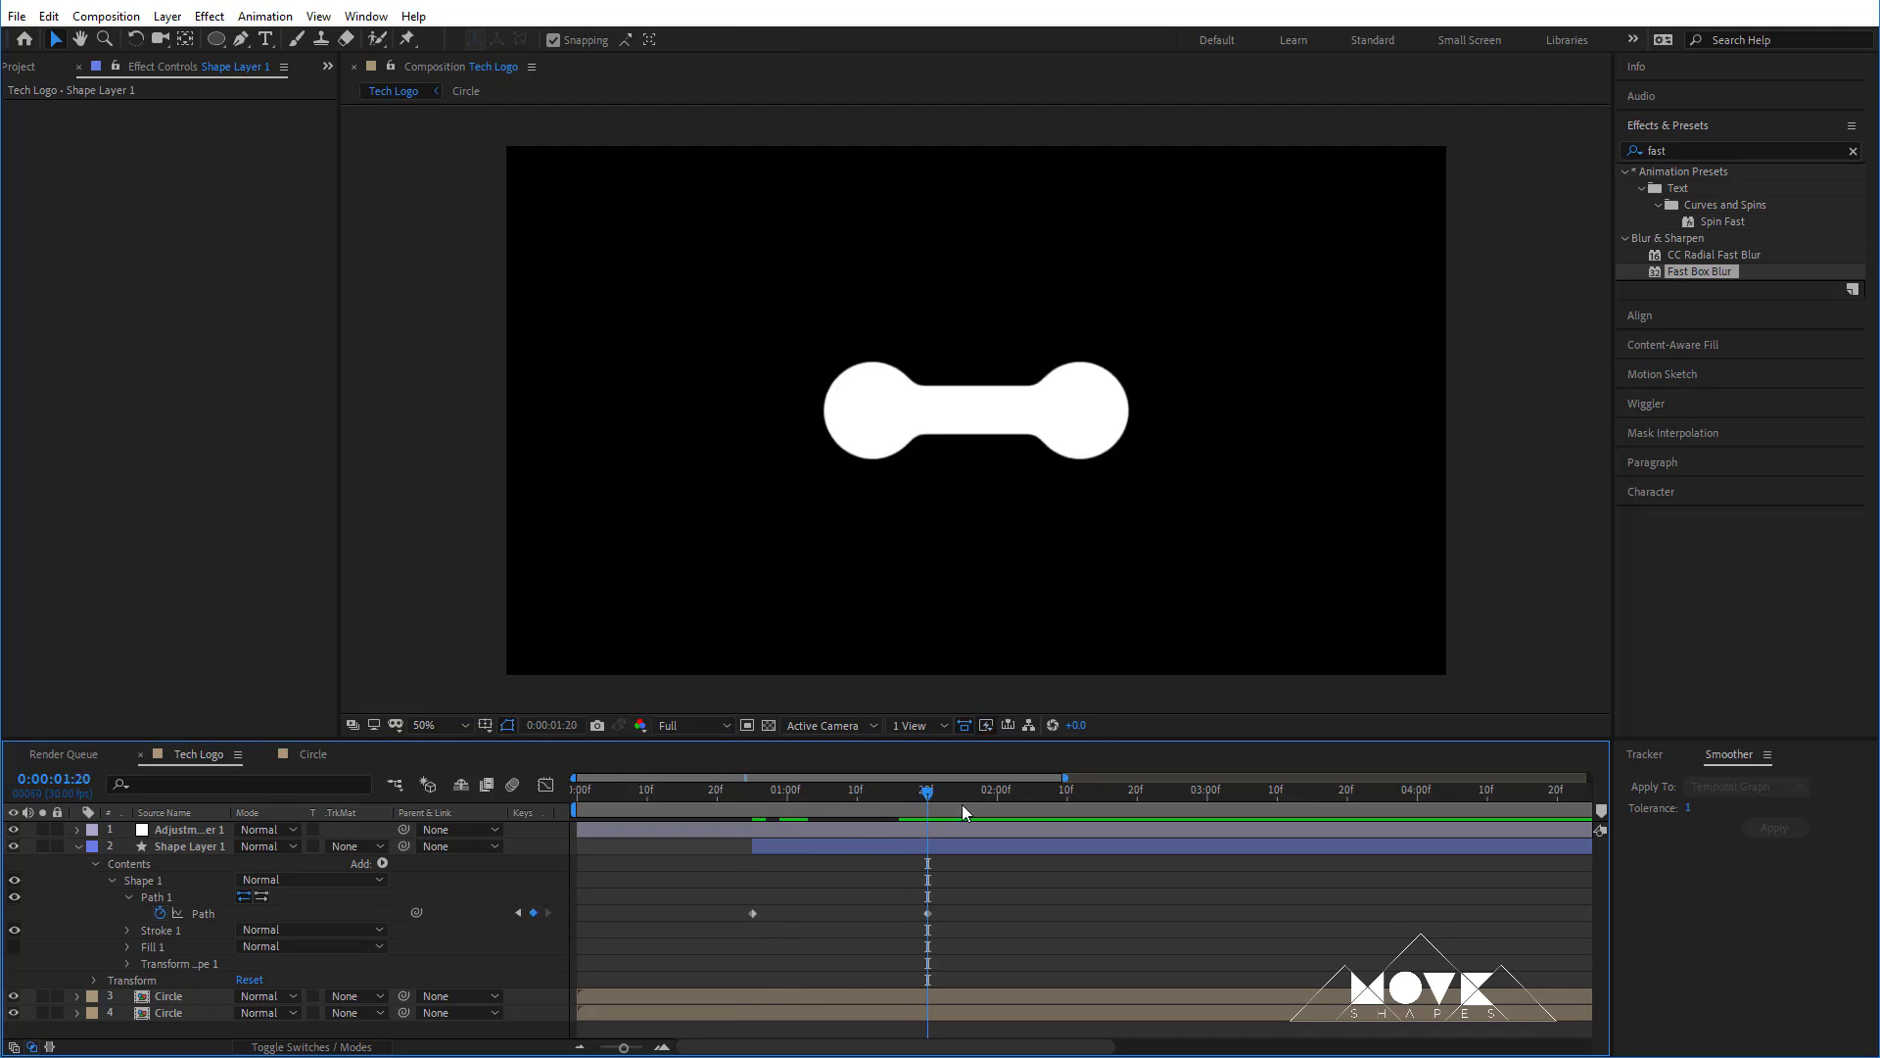
key("space")
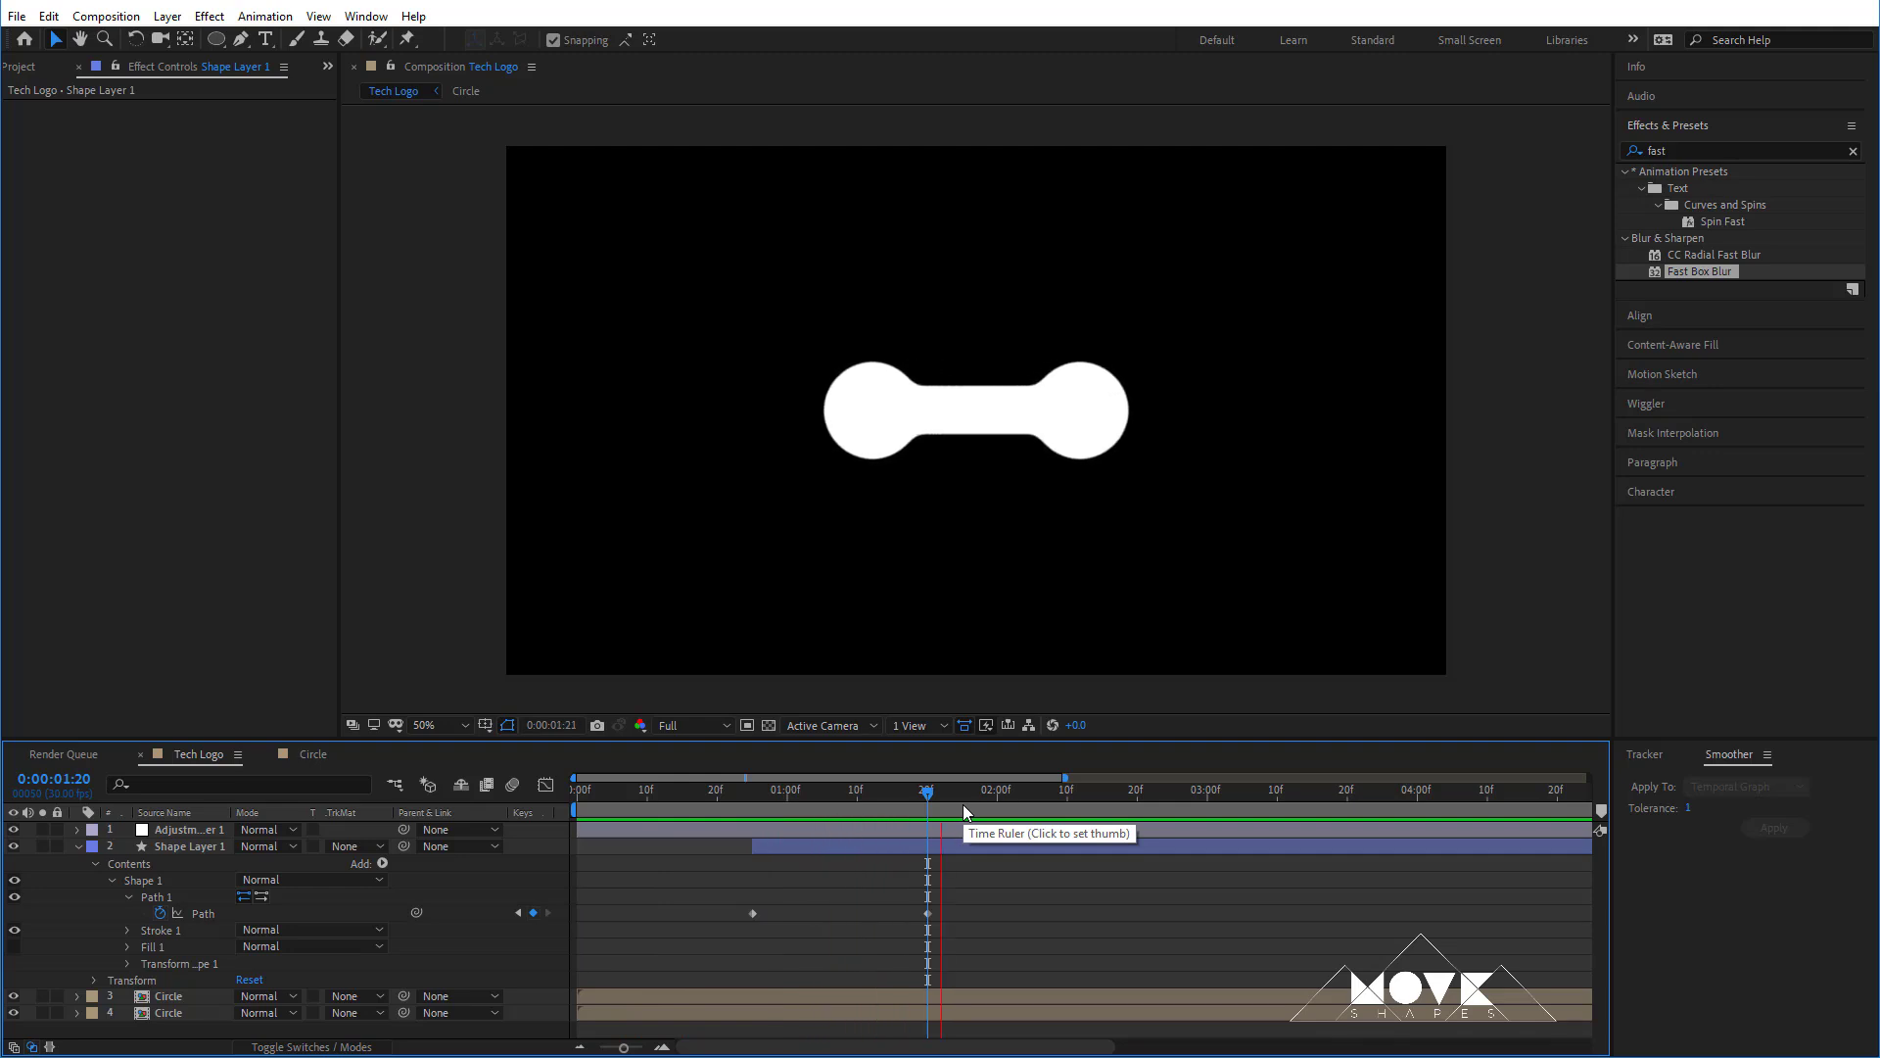
- On the adjustment layer, set Simple Choker's Choke Matte to -26.70 and Fast Box Blur's Blur Radius to 13.0
key("space")
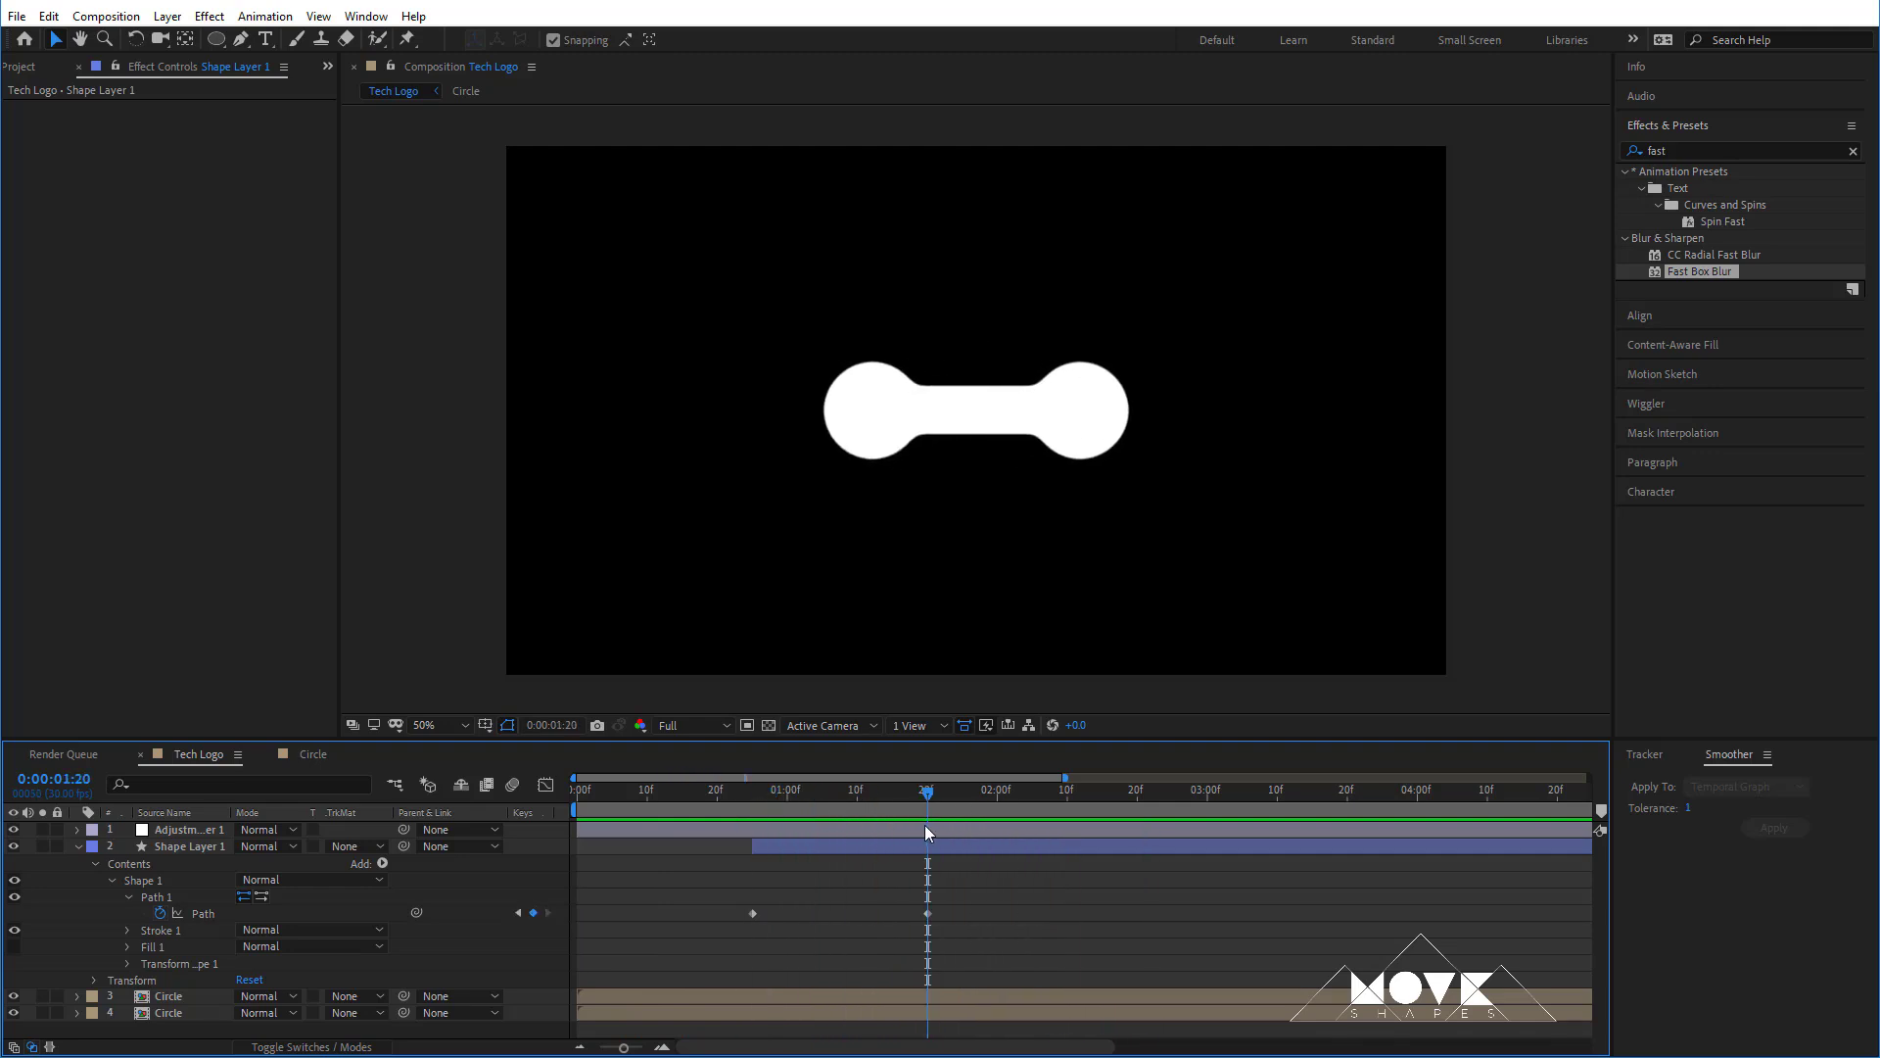
left_click(78, 846)
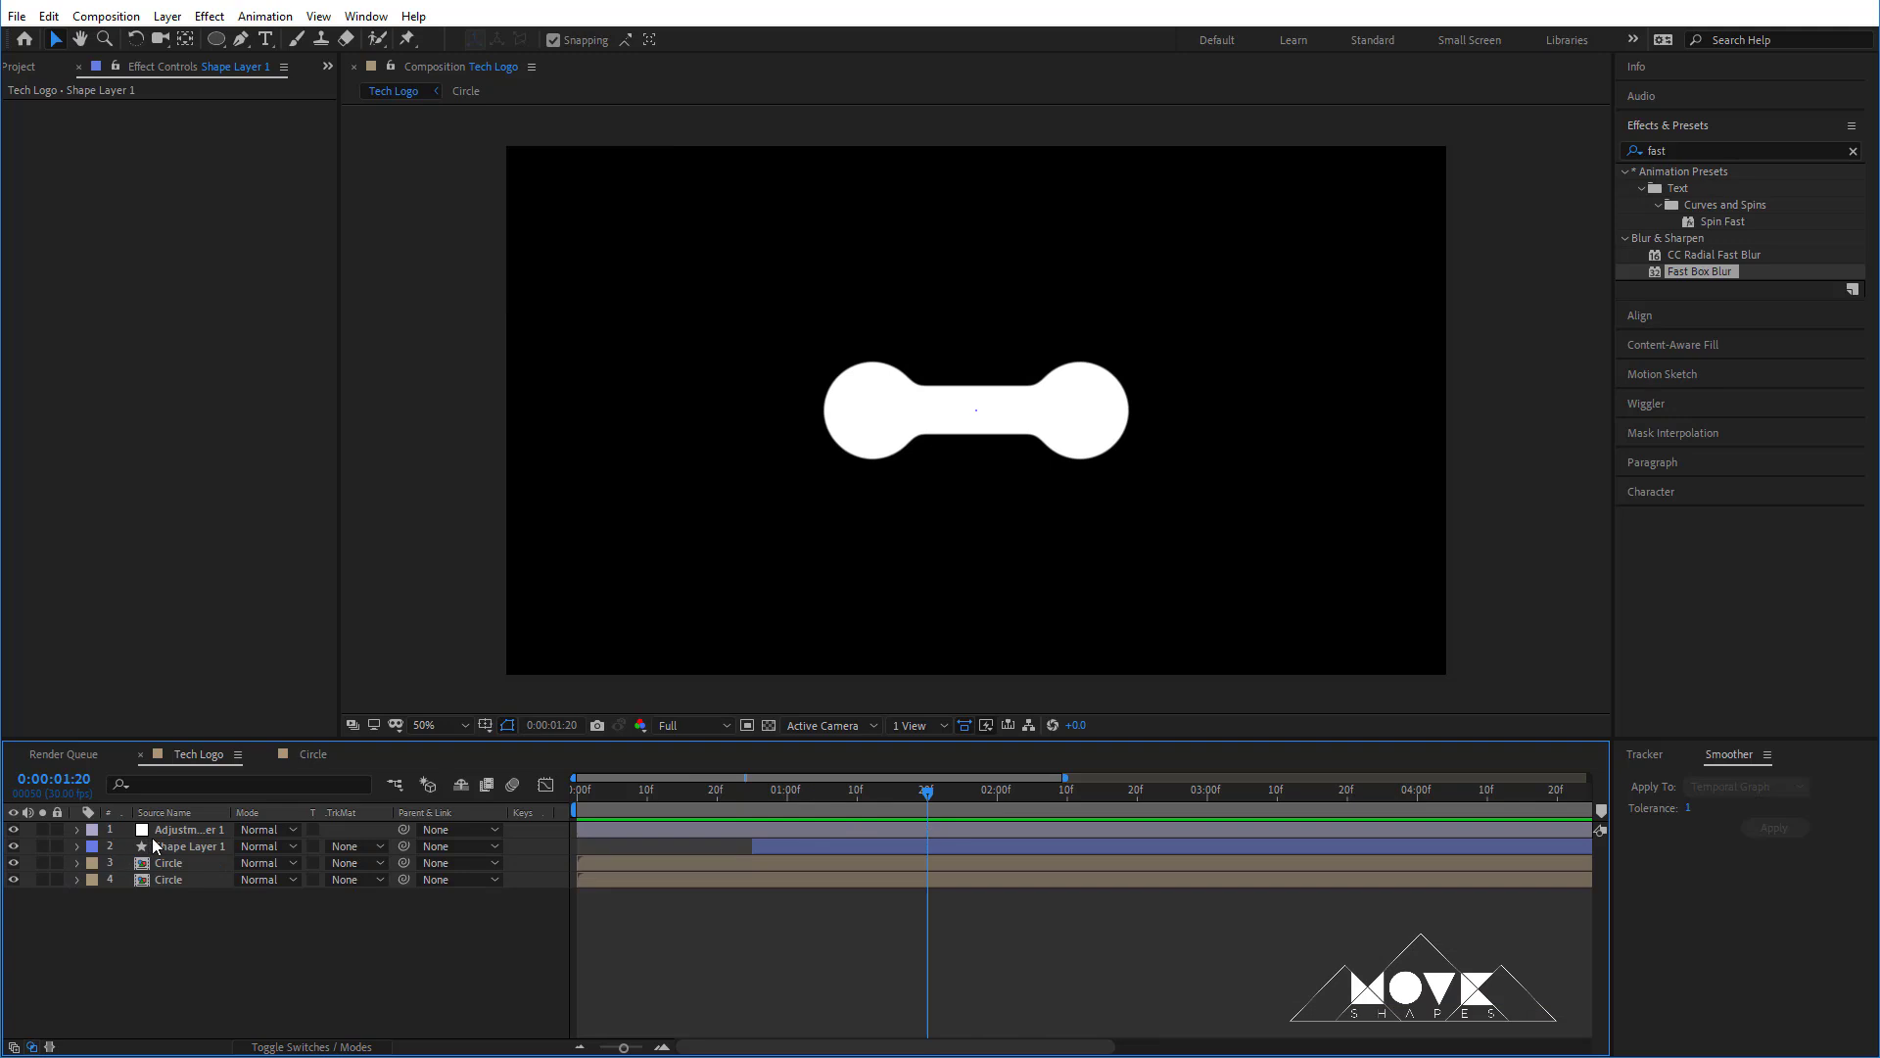
left_click(167, 829)
left_click_drag(191, 134, 233, 140)
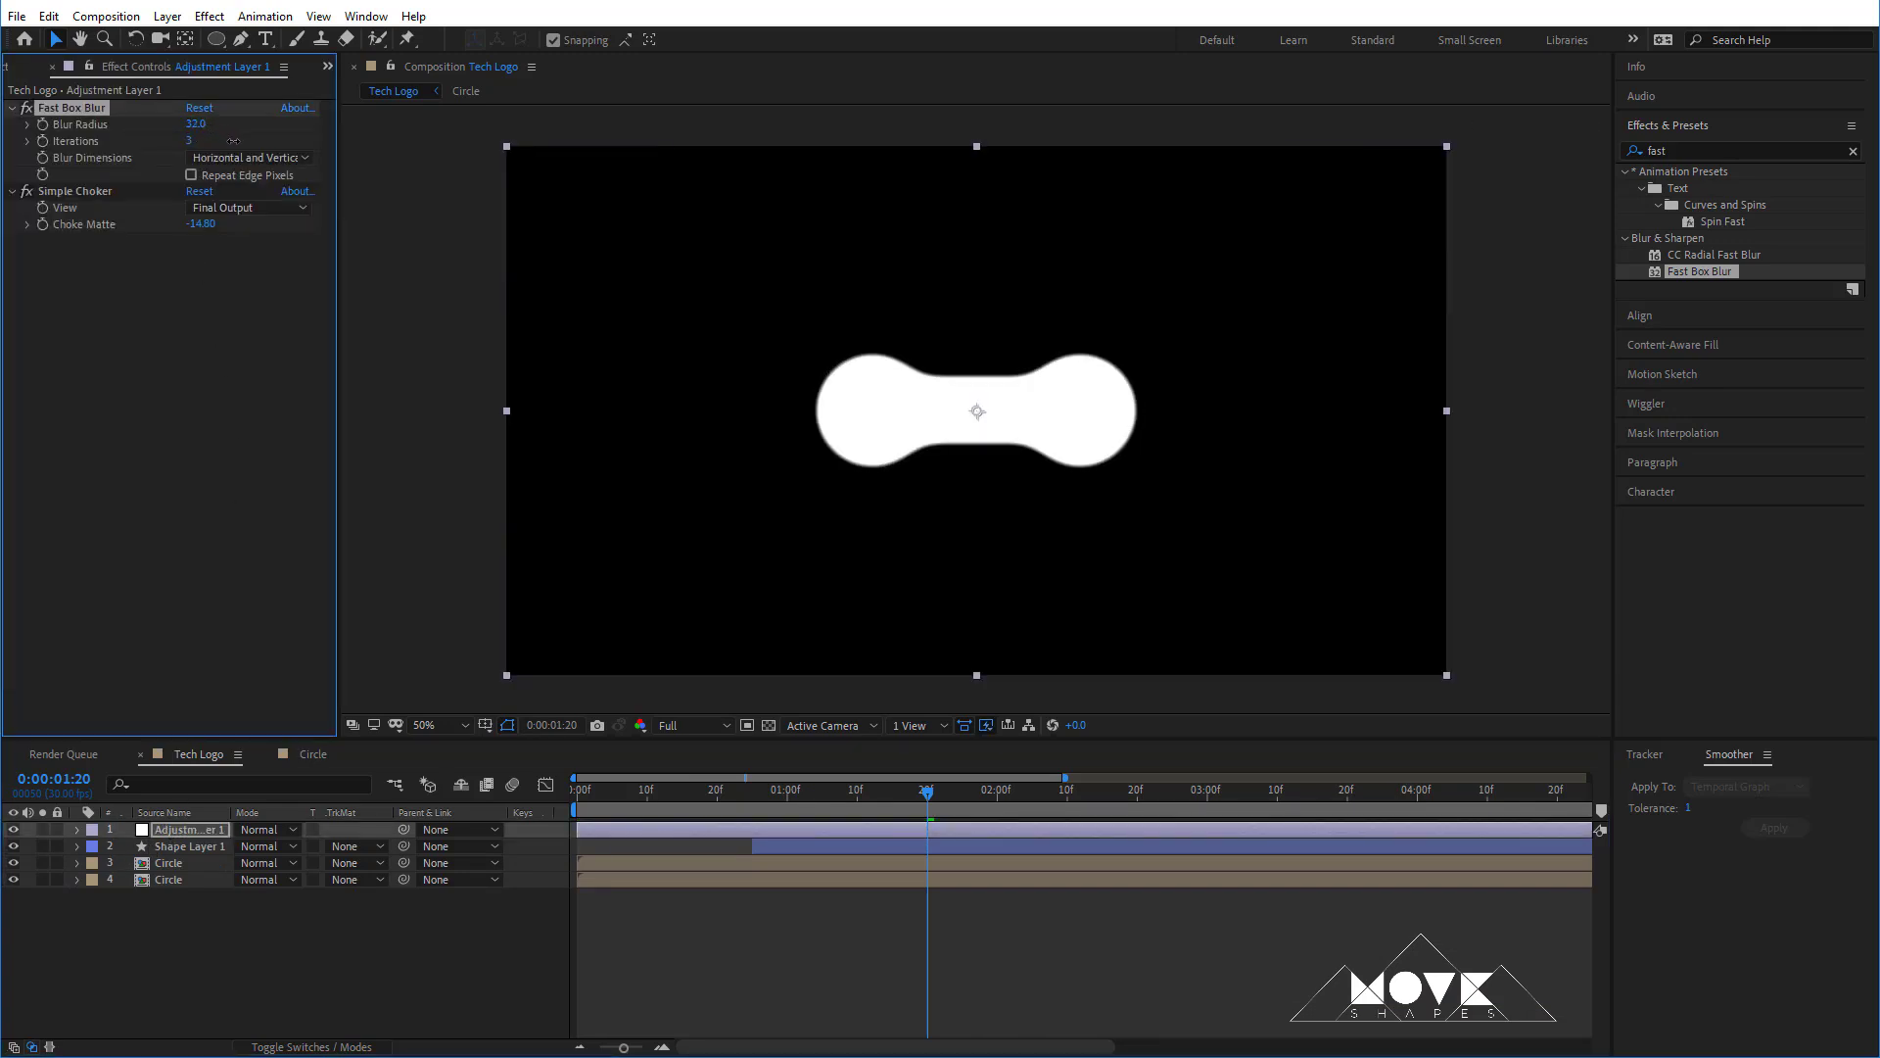
left_click_drag(186, 224, 196, 284)
left_click_drag(188, 127, 168, 125)
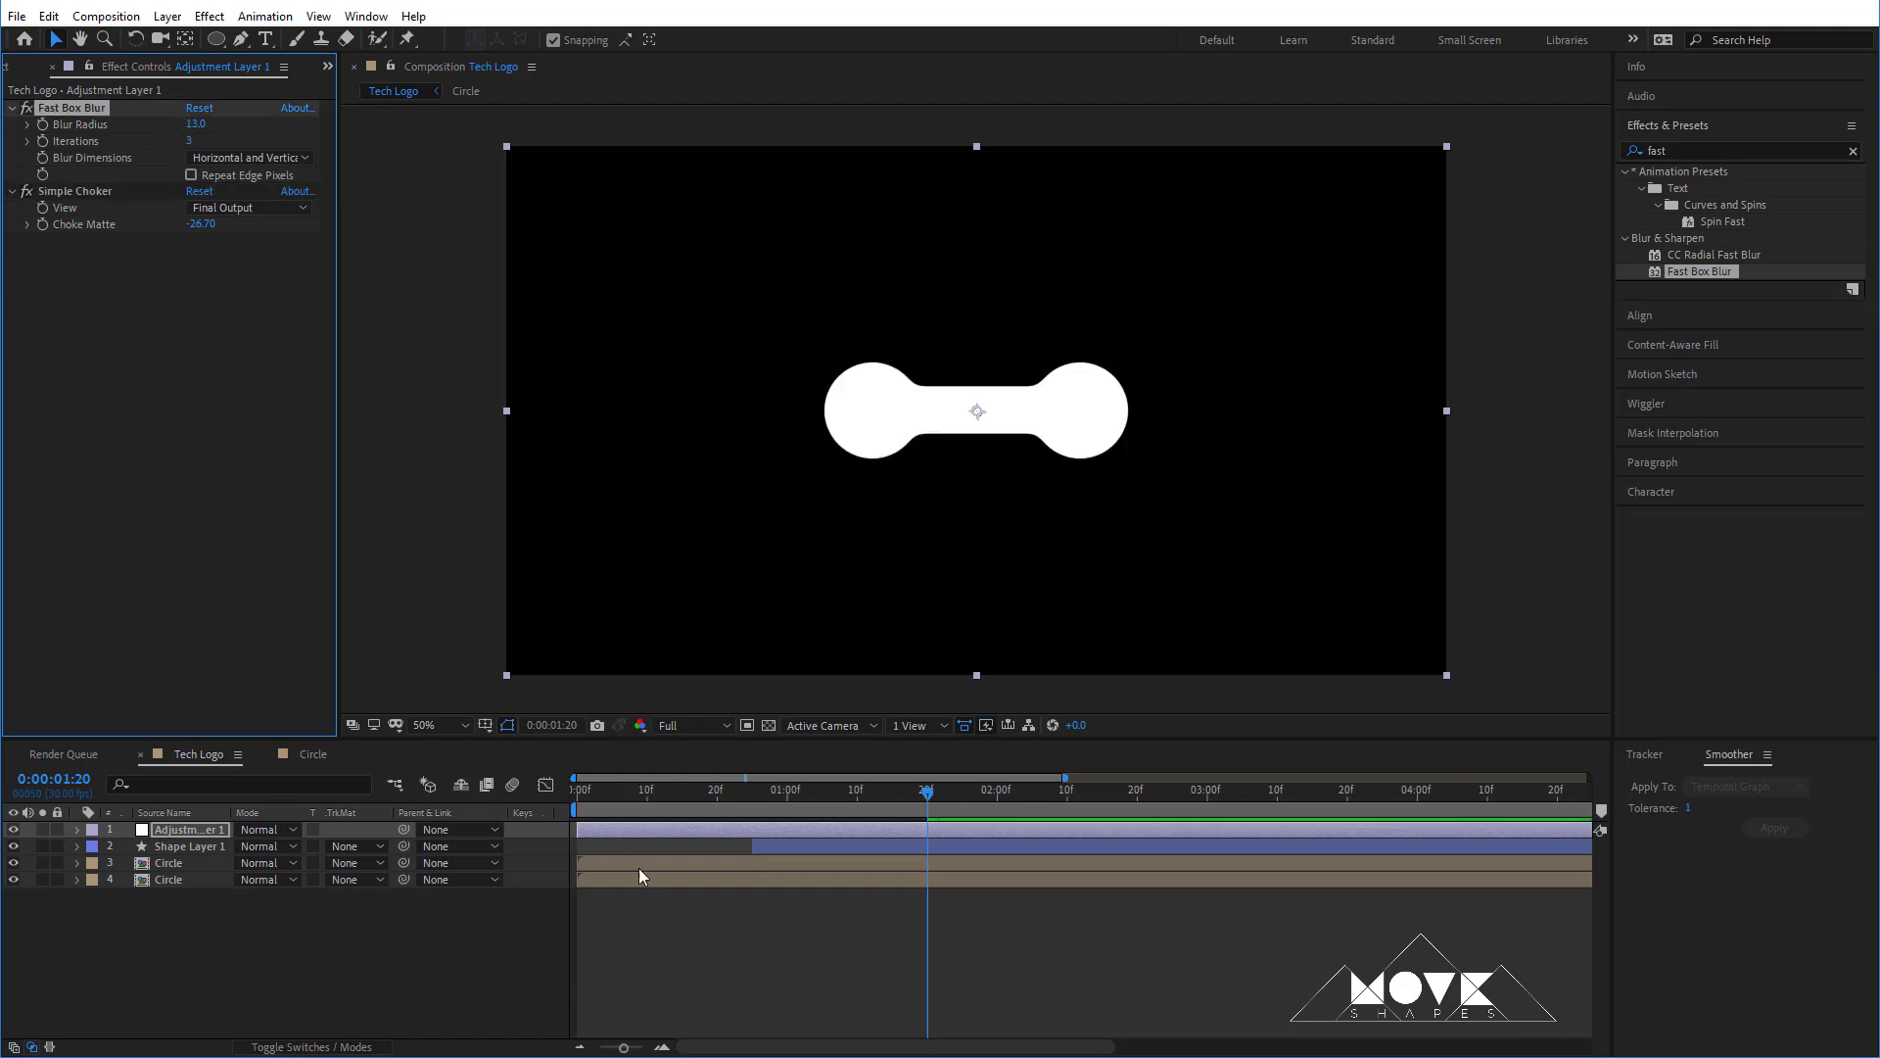
- Set the connecting line's stroke width to 40 px
left_click(725, 849)
left_click(762, 845)
left_click(818, 41)
type("40")
key("Return")
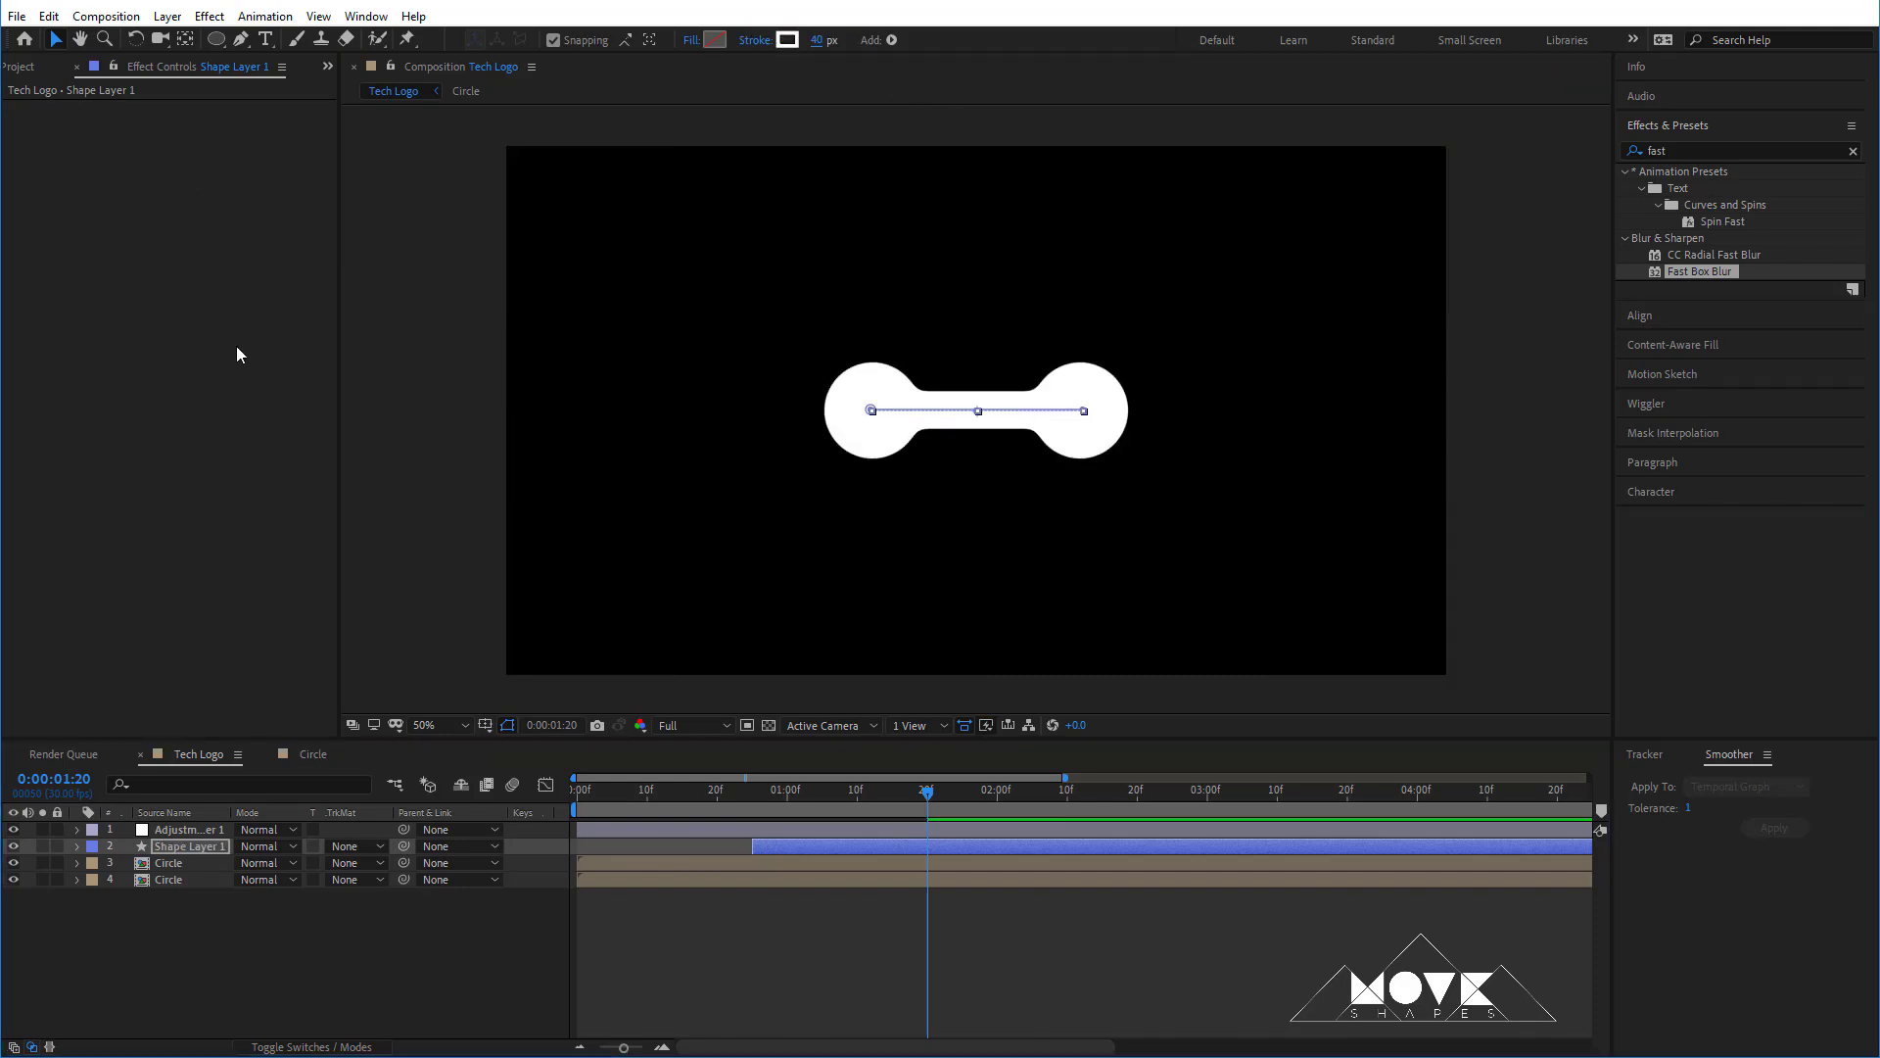
- Set the adjustment layer's Fast Box Blur radius to 20.0
left_click(874, 829)
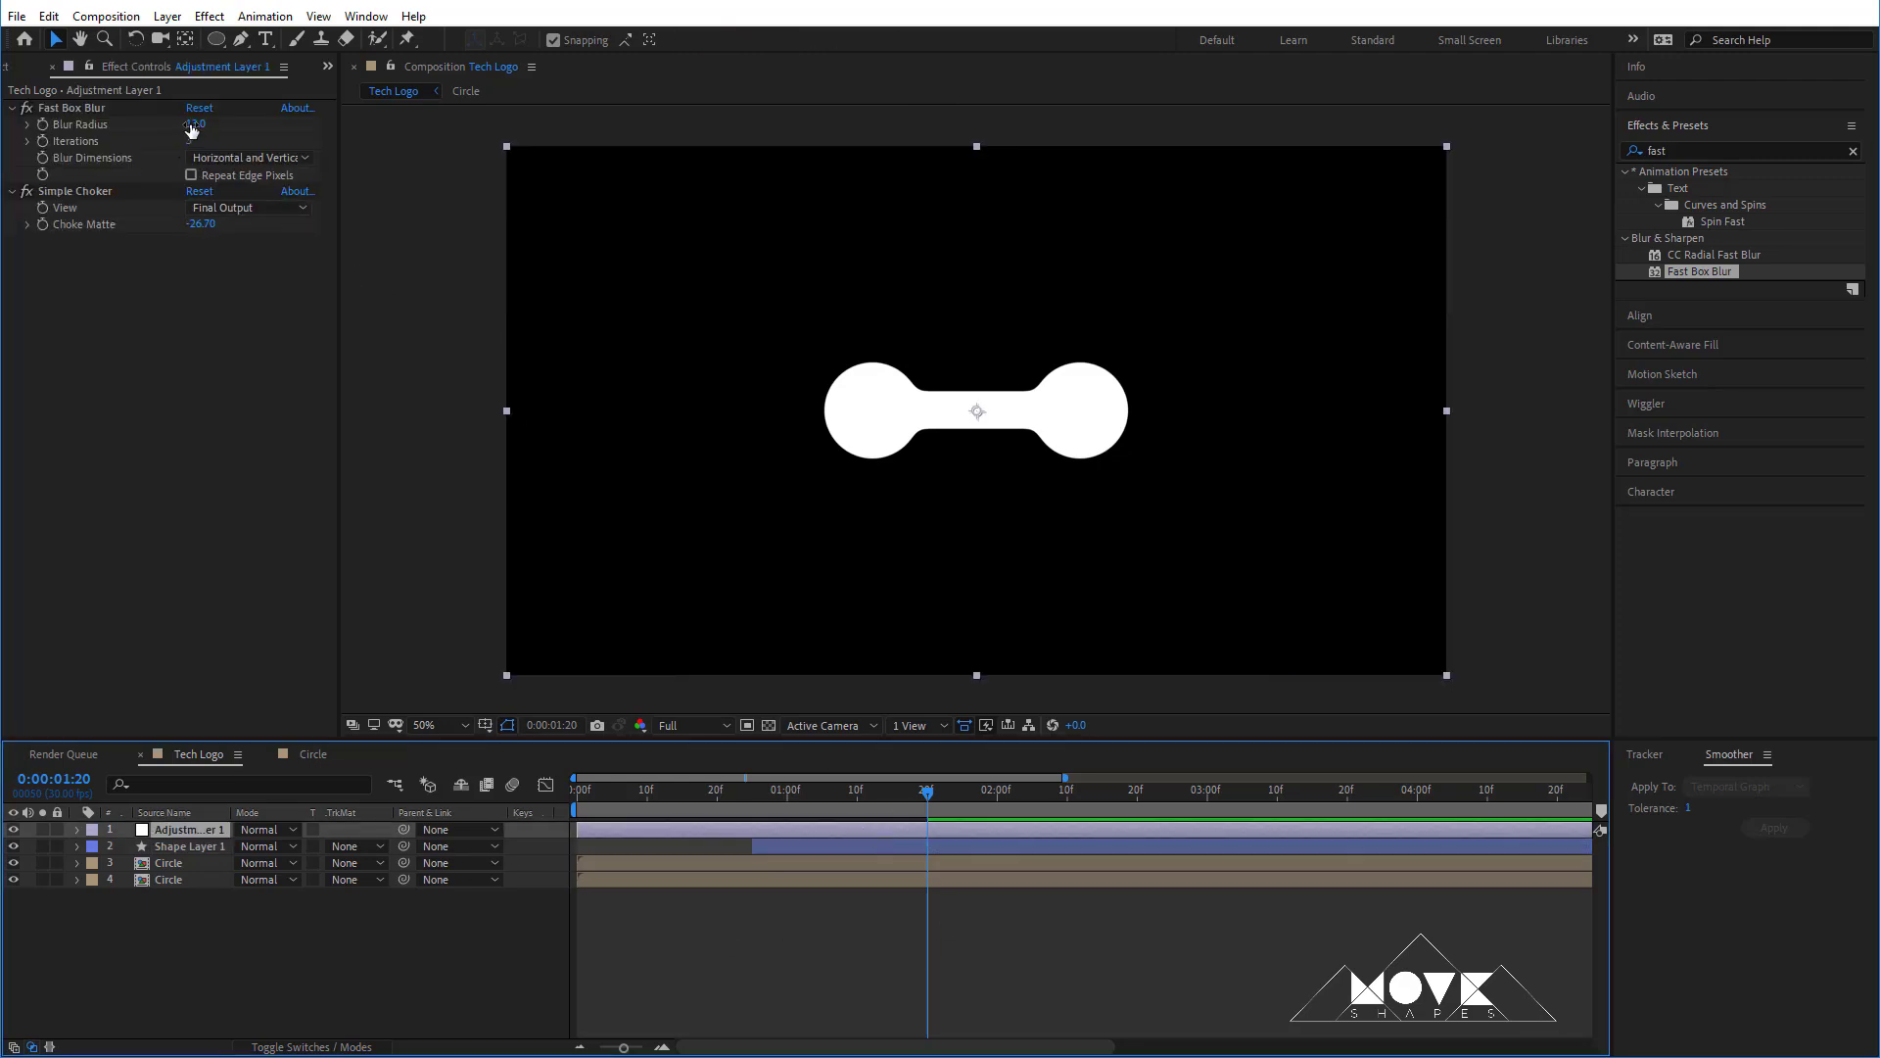
left_click_drag(196, 125, 224, 144)
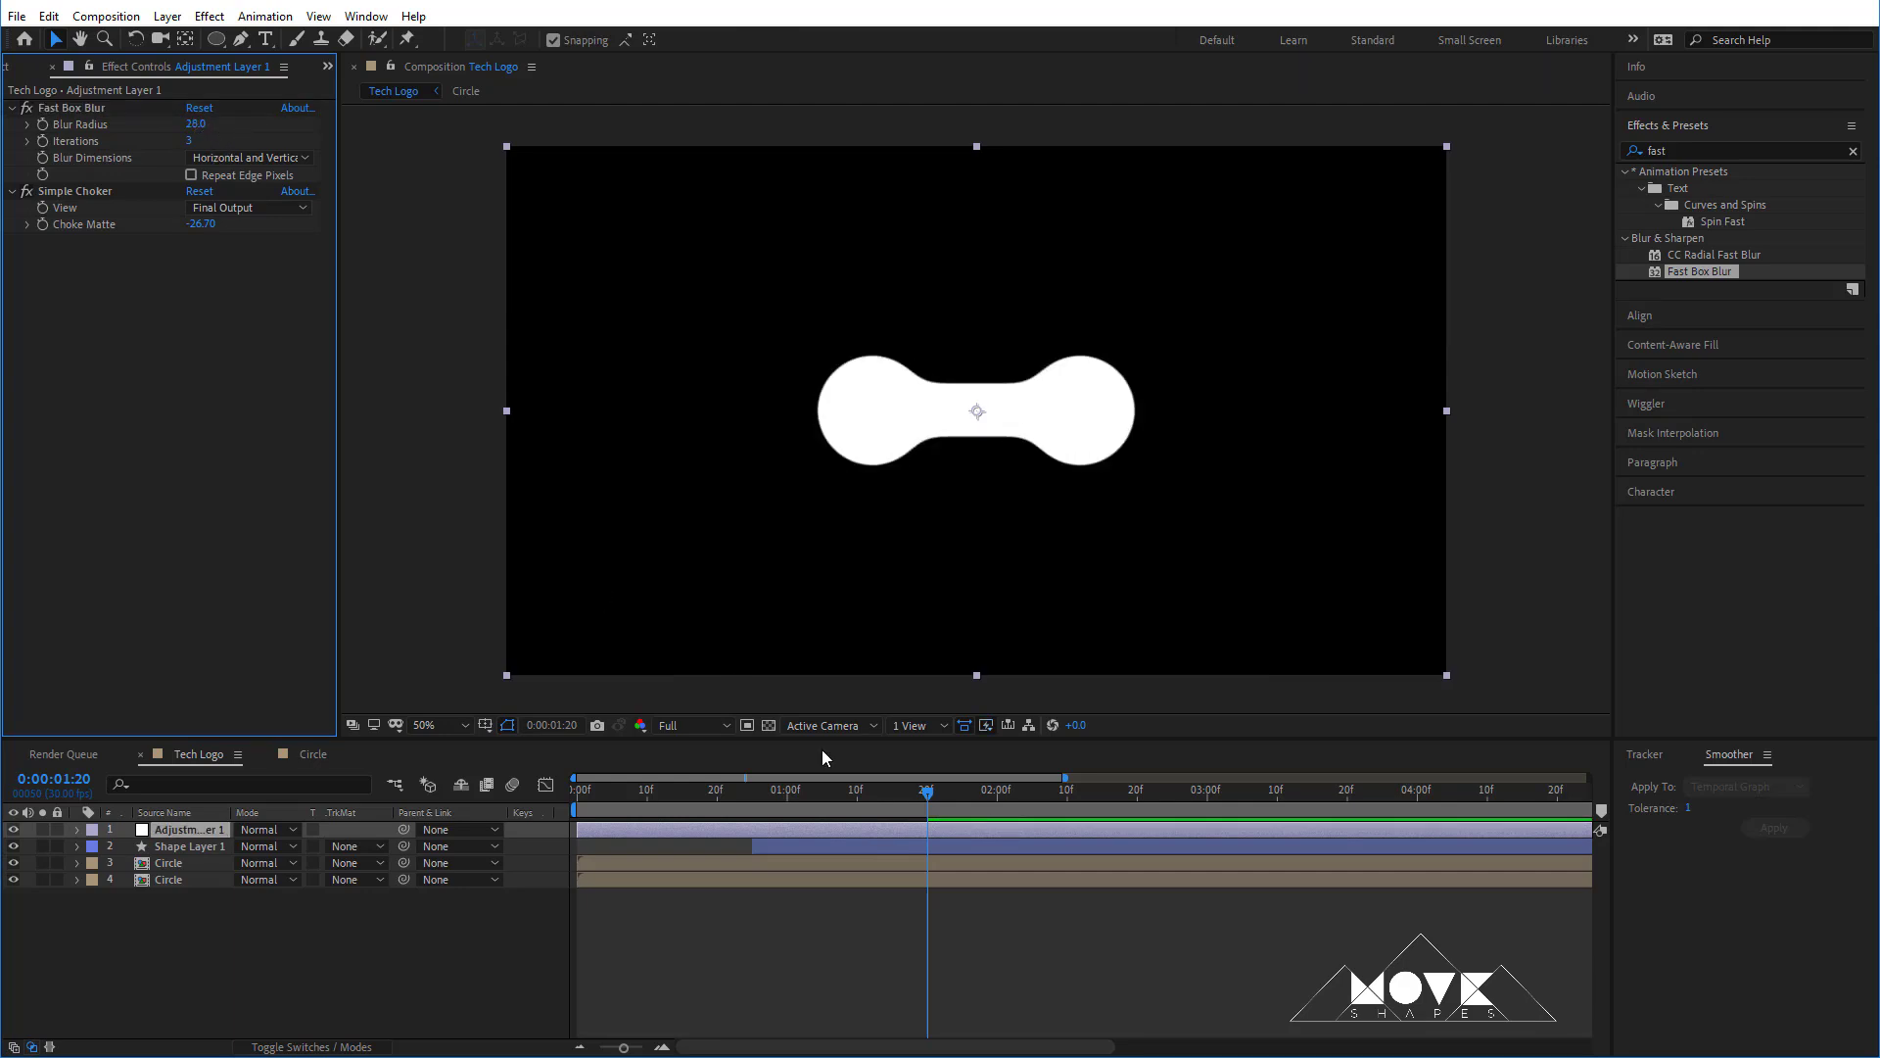
left_click(1025, 974)
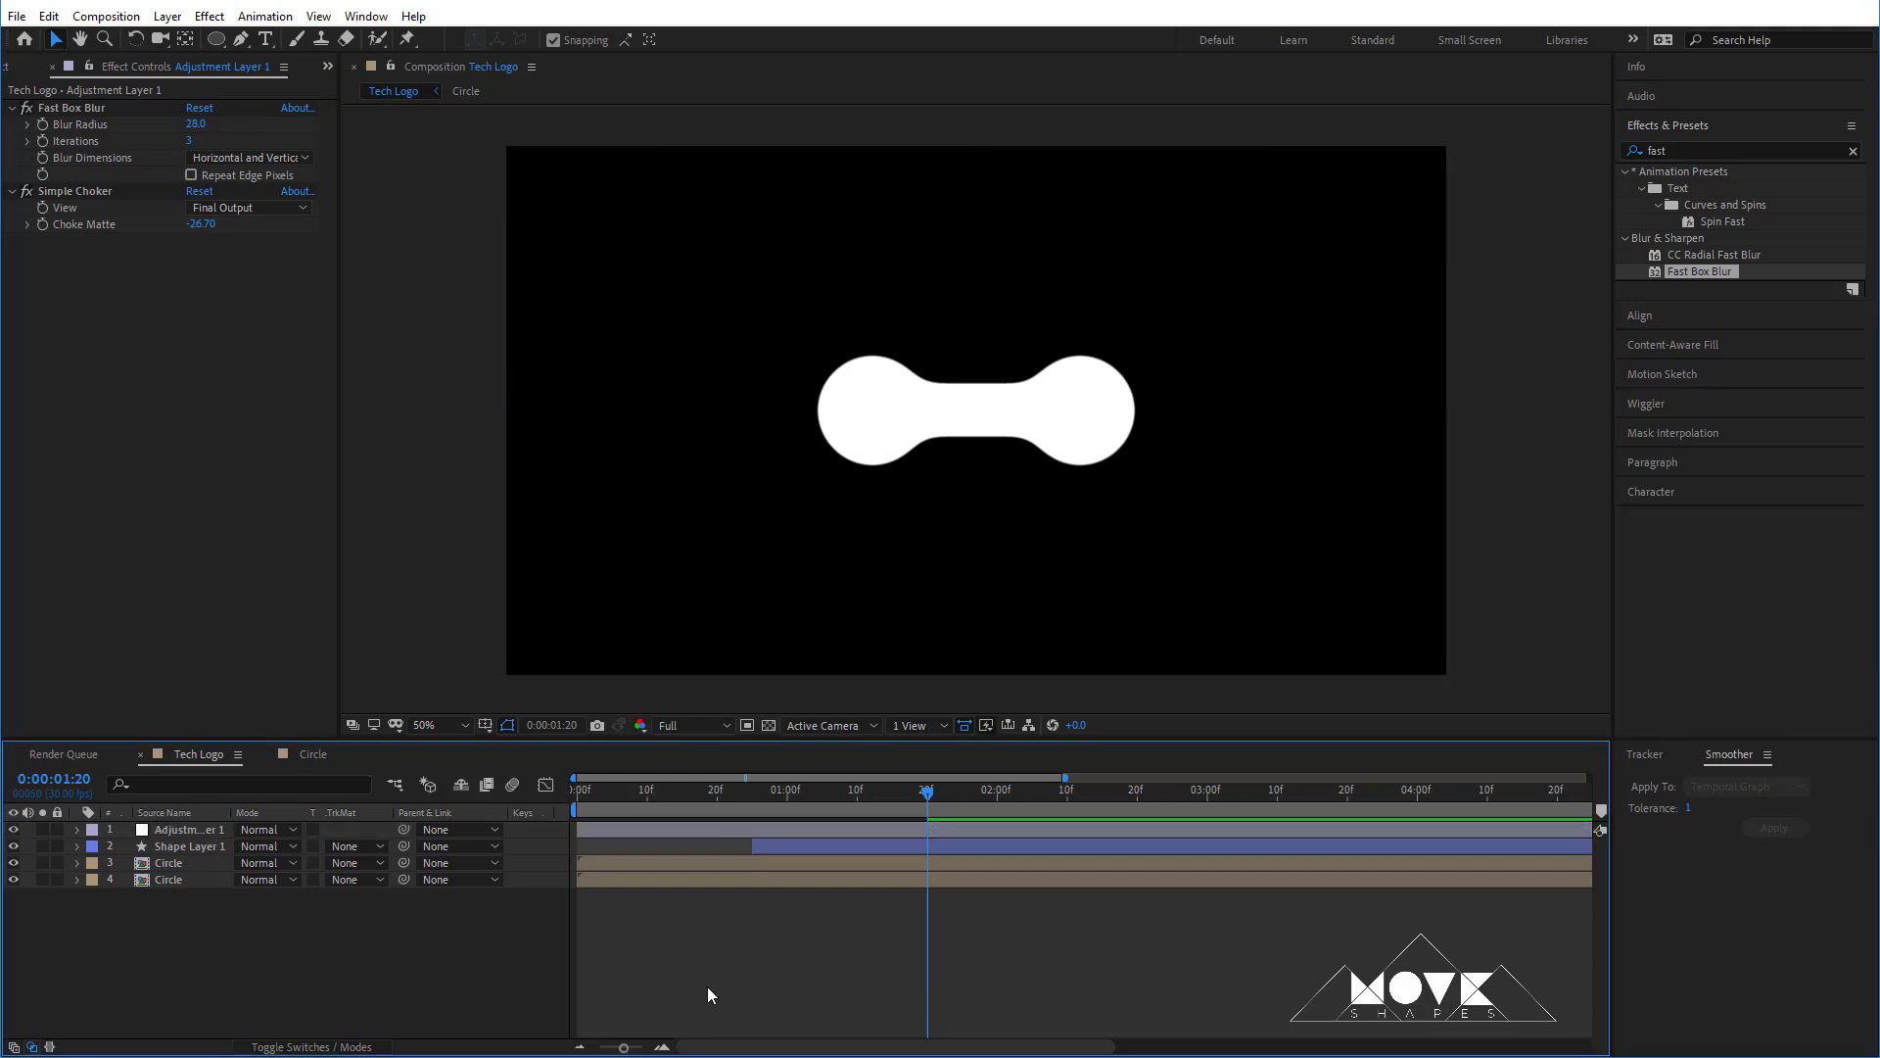
- Pre-compose all four layers into a composition named Connect Dot and scrub through its animation
left_click(157, 831)
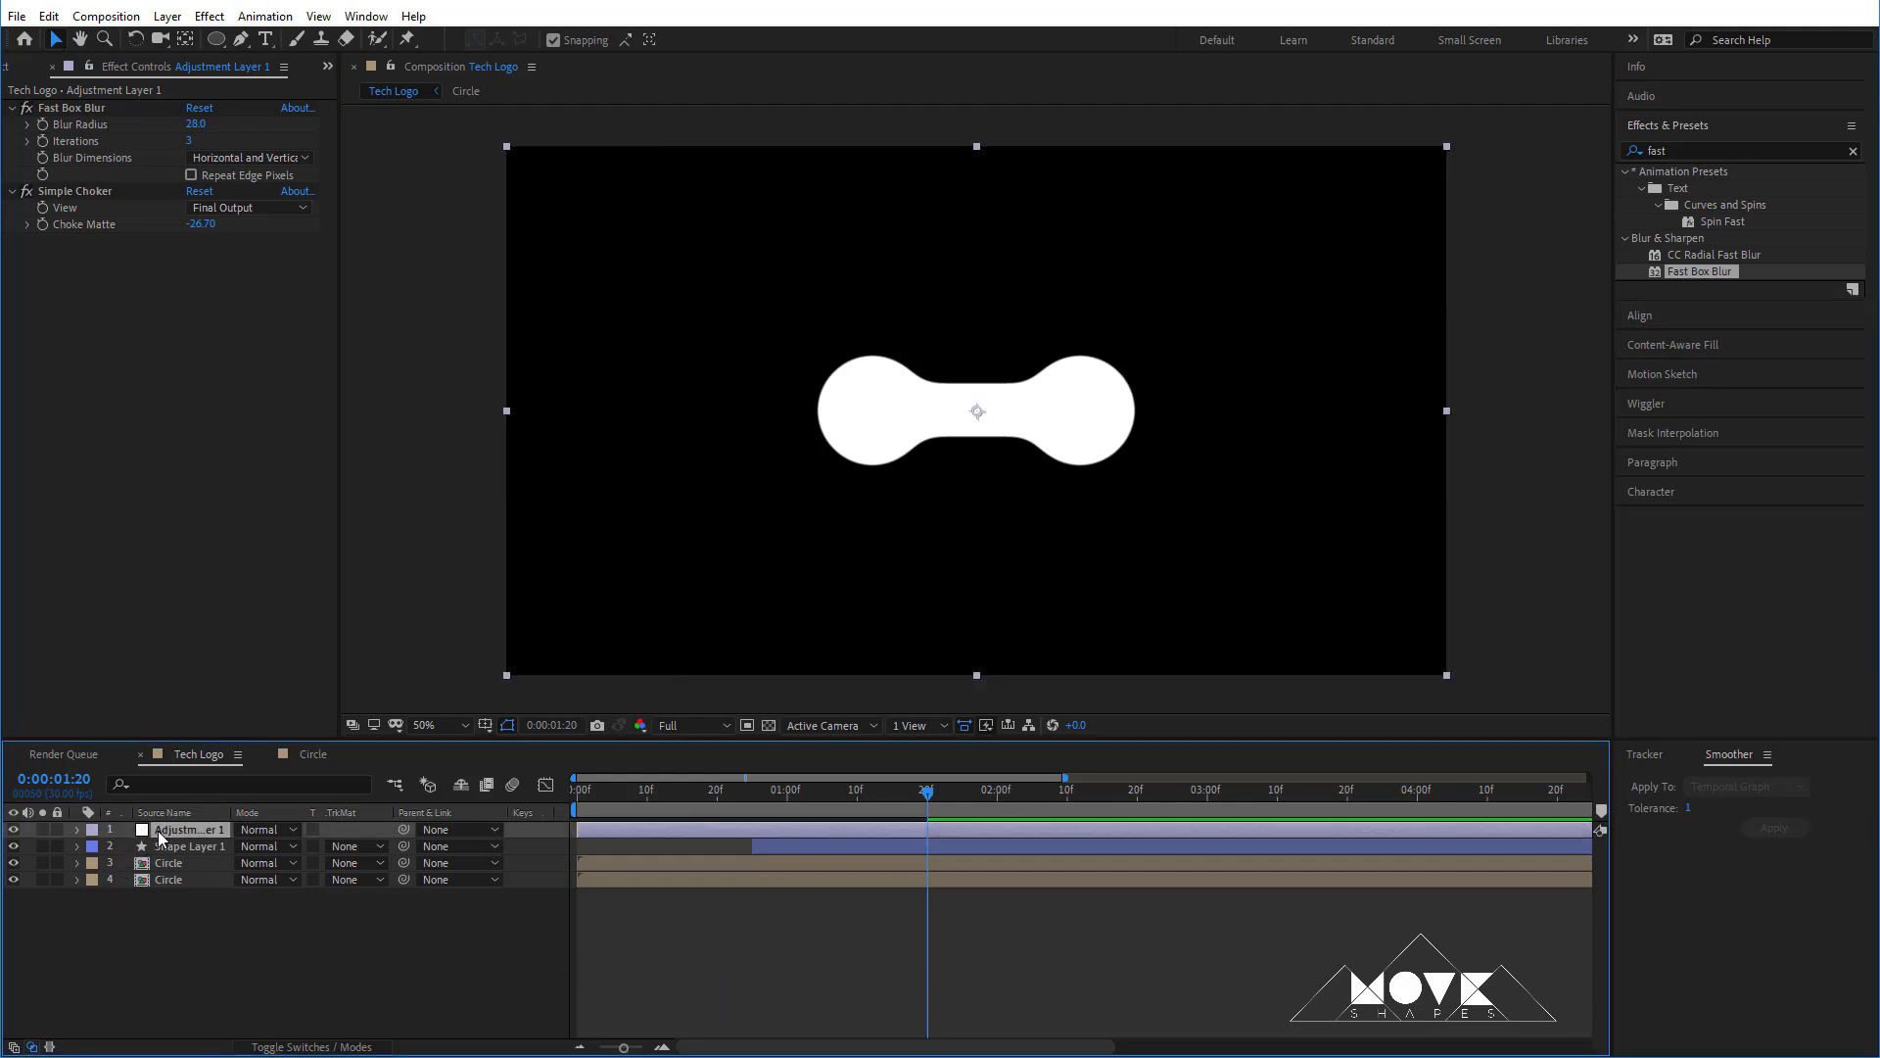
left_click(168, 877, "shift")
right_click(883, 883)
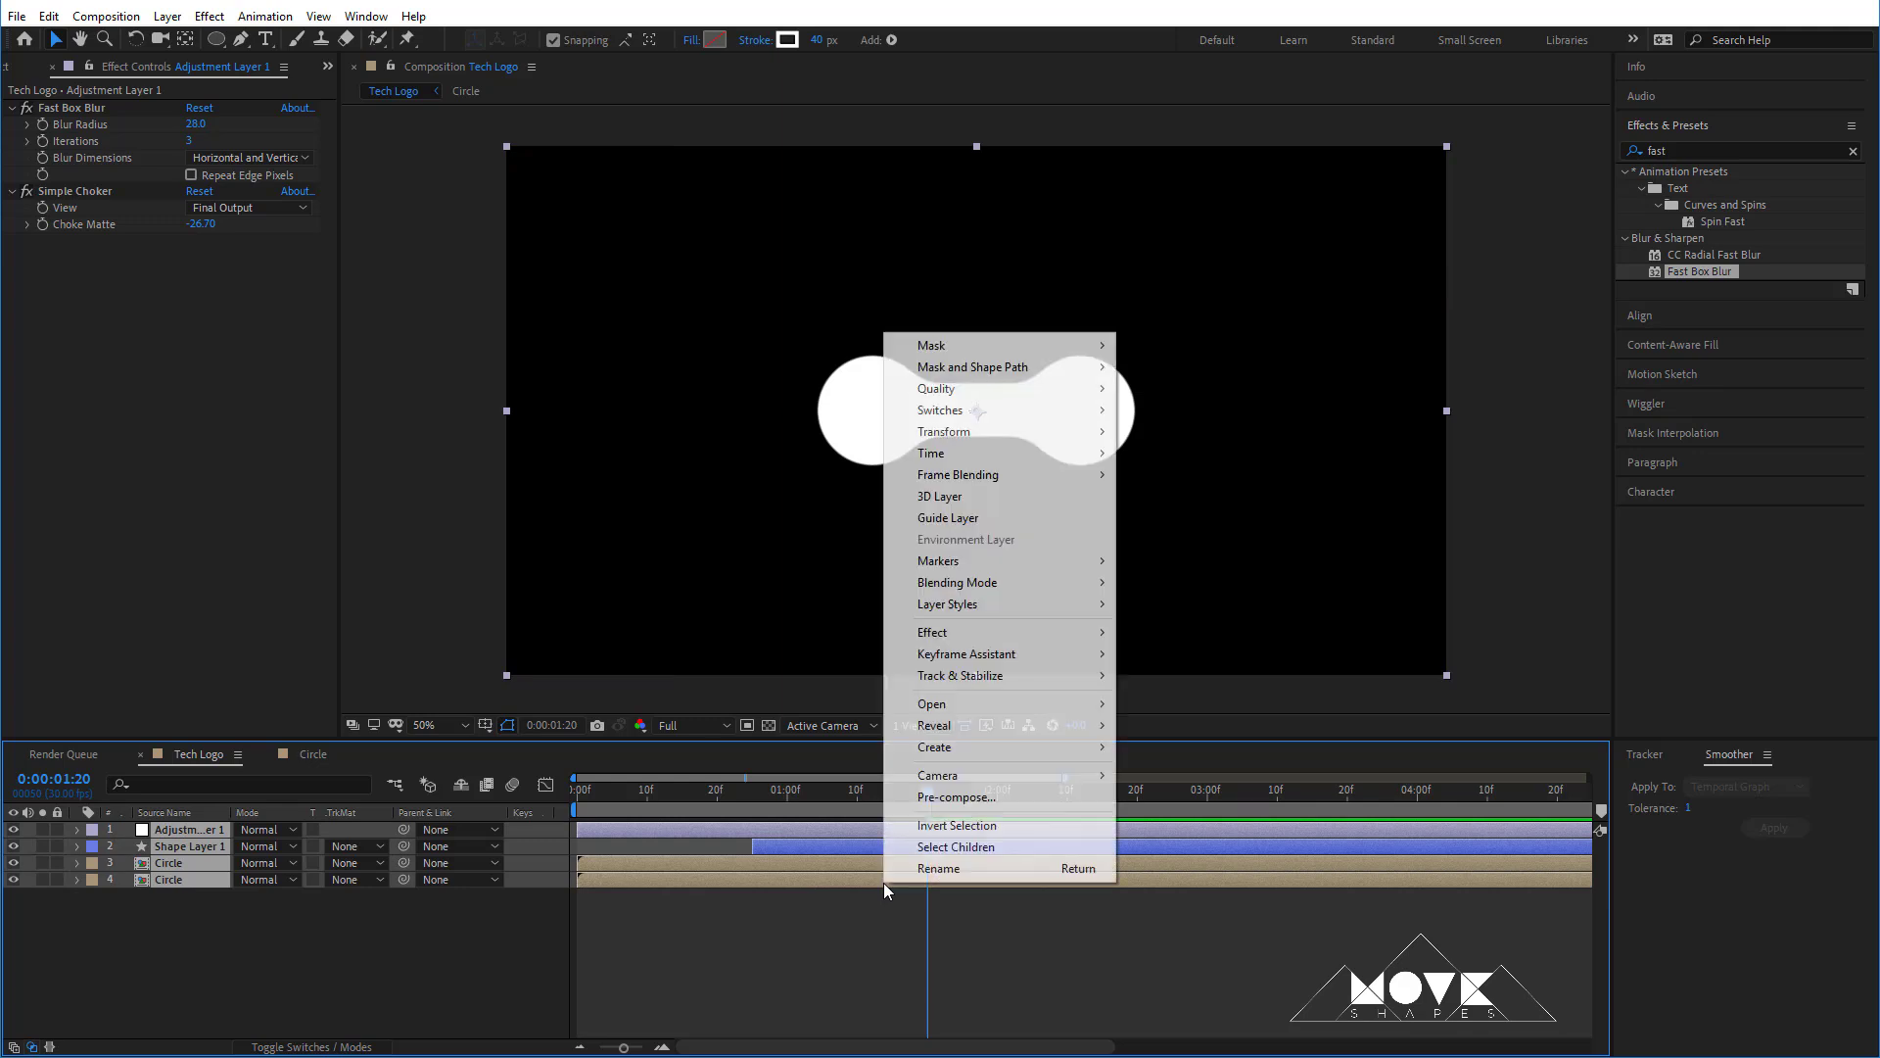
left_click(965, 795)
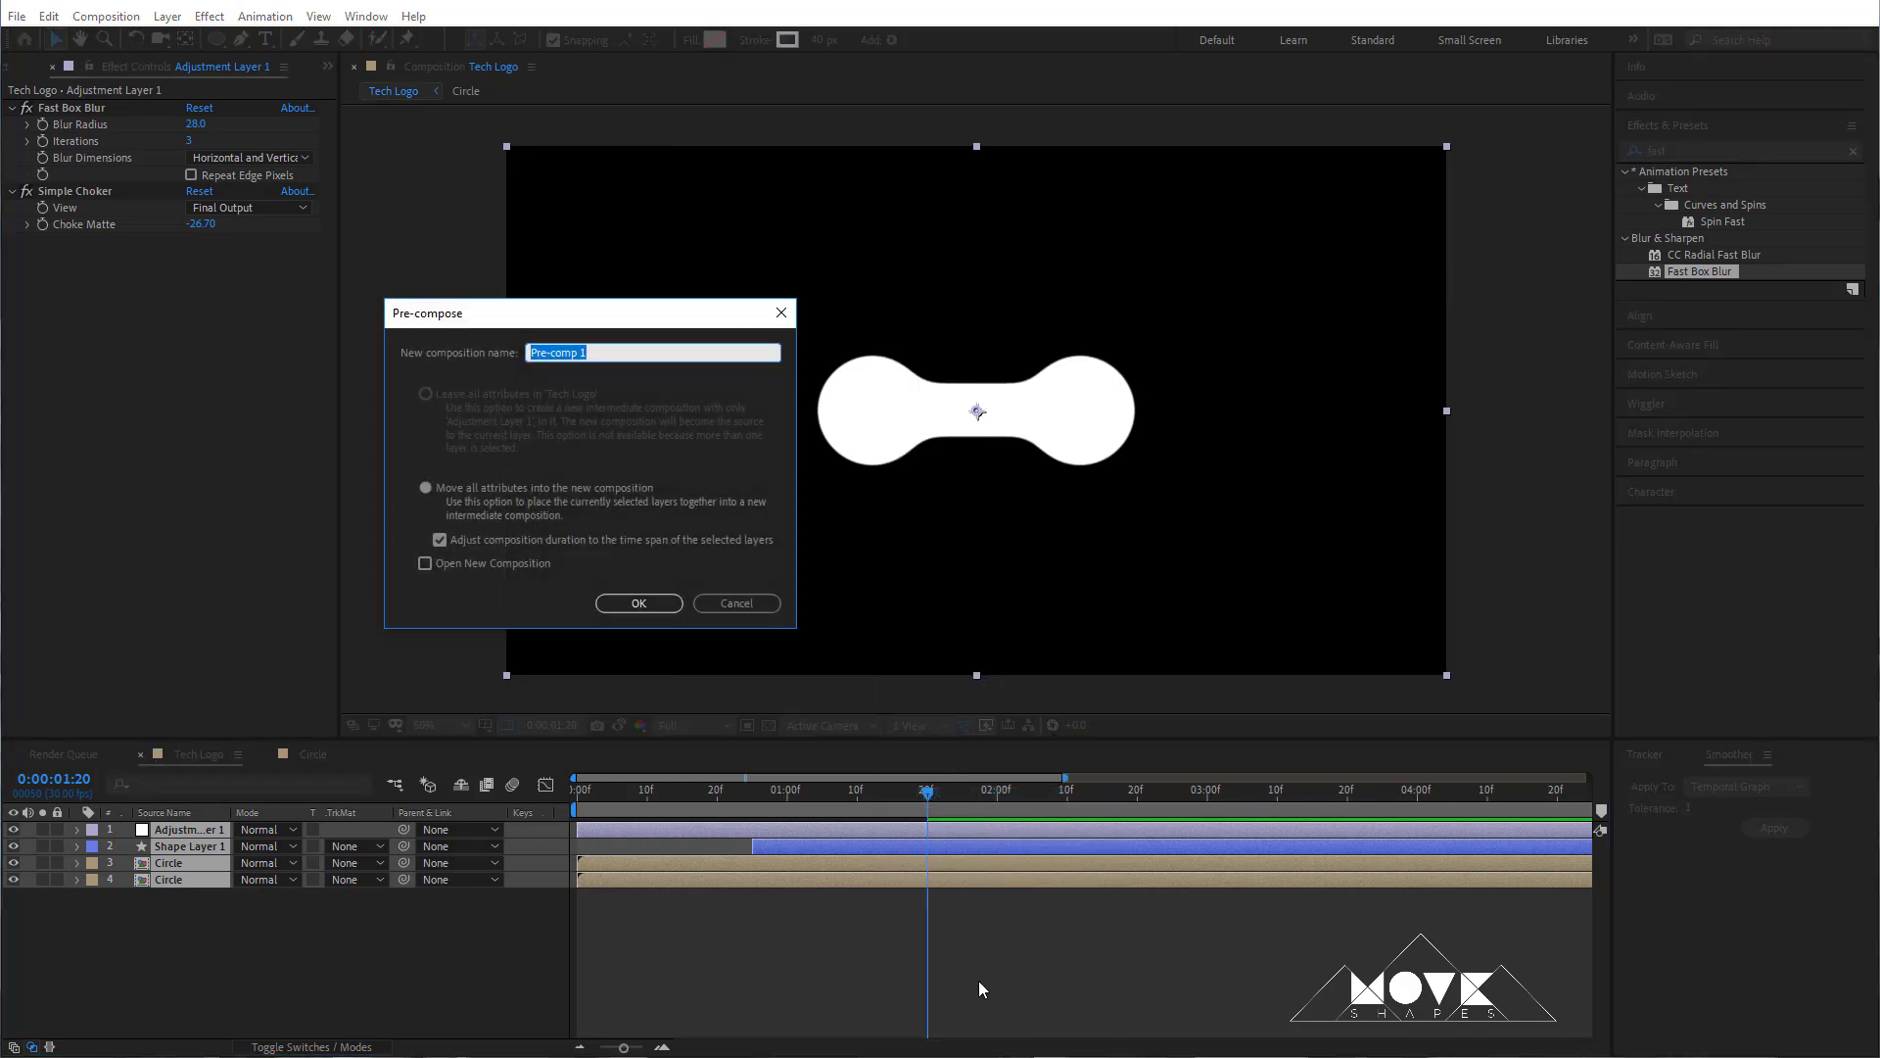
type("Connect Dot")
key("Return")
left_click_drag(593, 796, 956, 832)
left_click(932, 911)
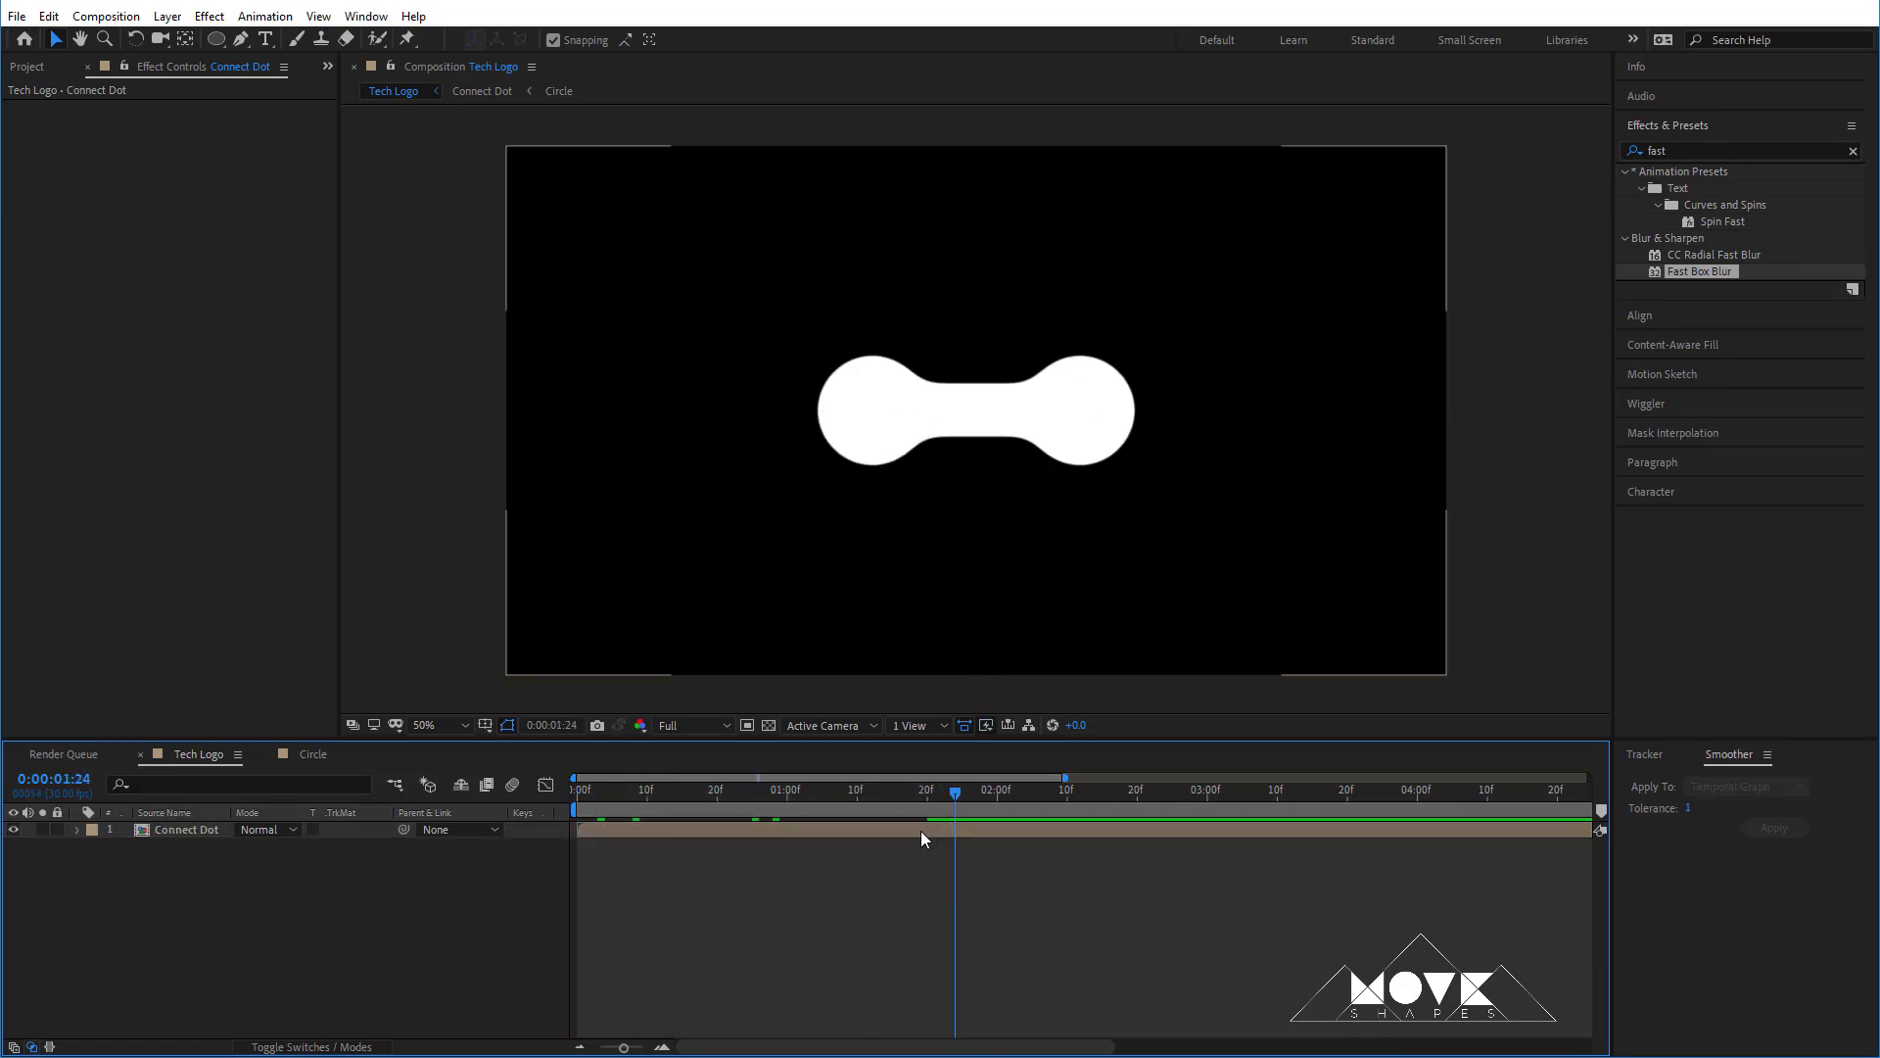
- Scale the Connect Dot layer to 50% and scrub through the animation
left_click(919, 834)
key("s")
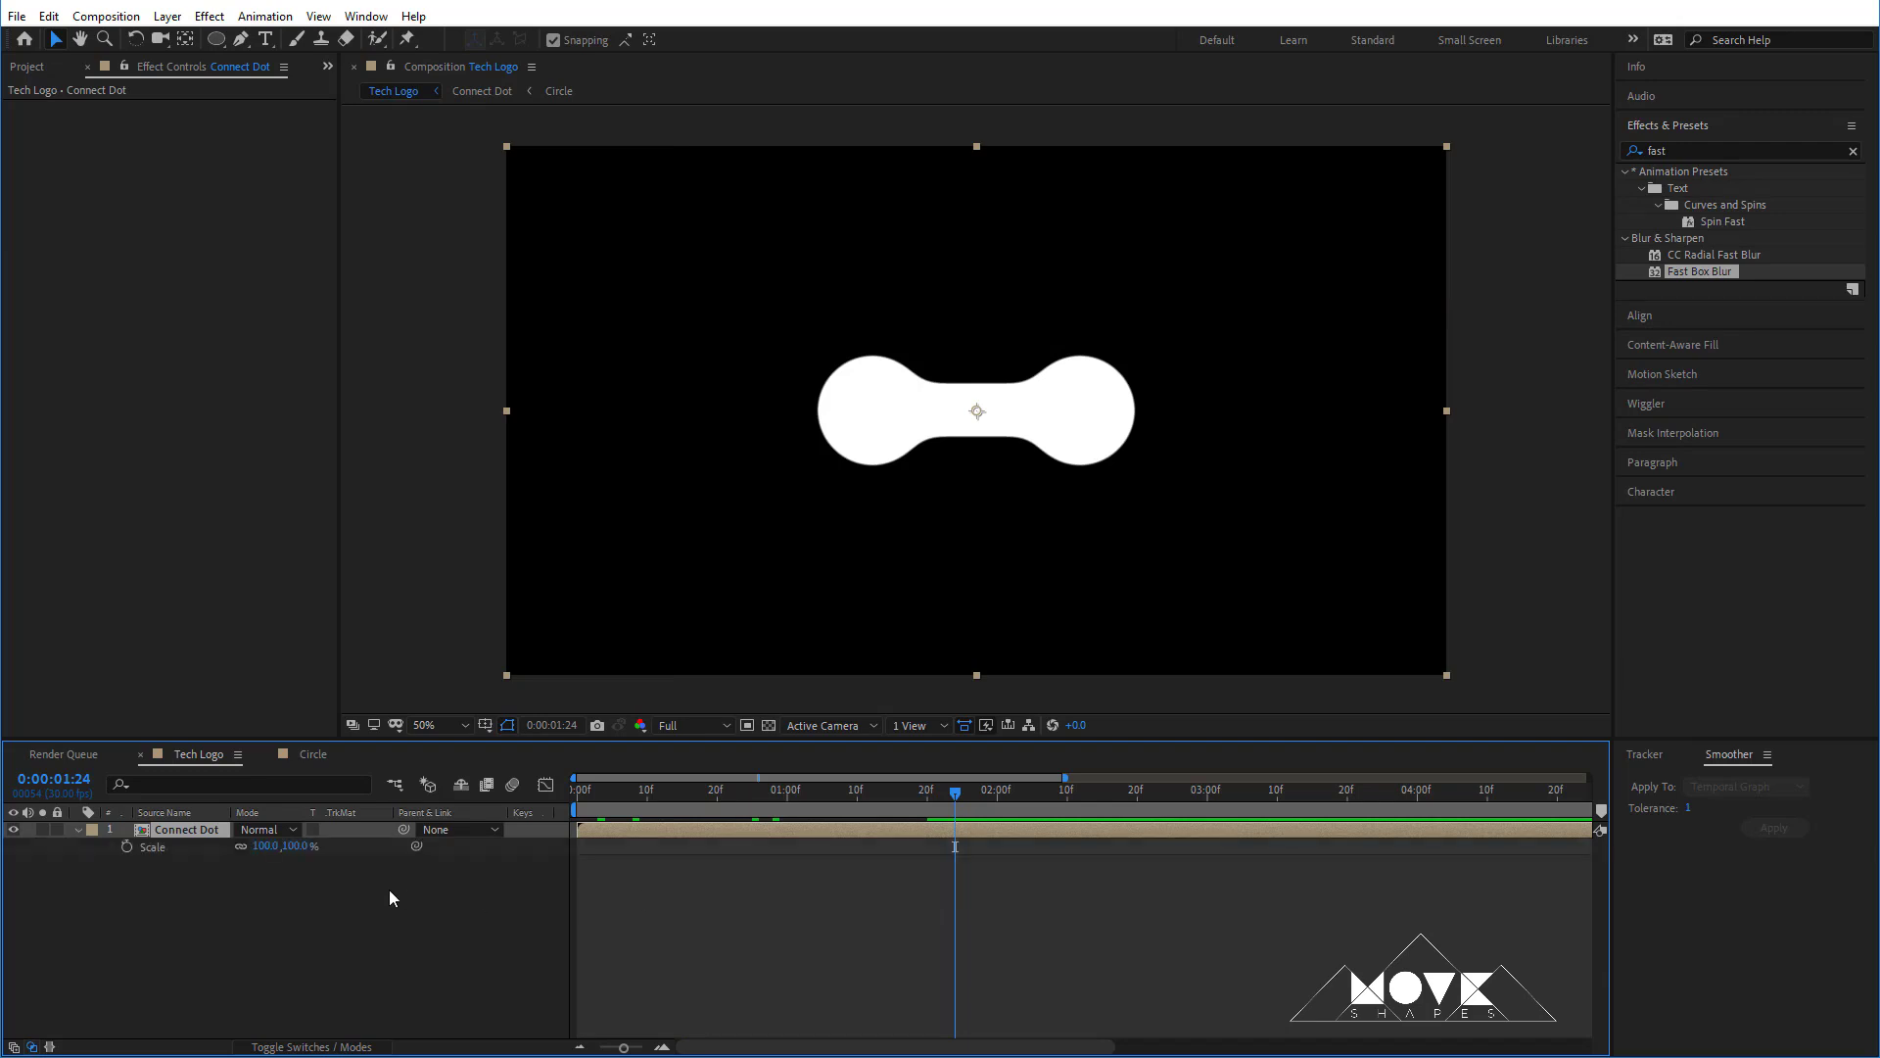
type("50")
key("Return")
left_click(877, 938)
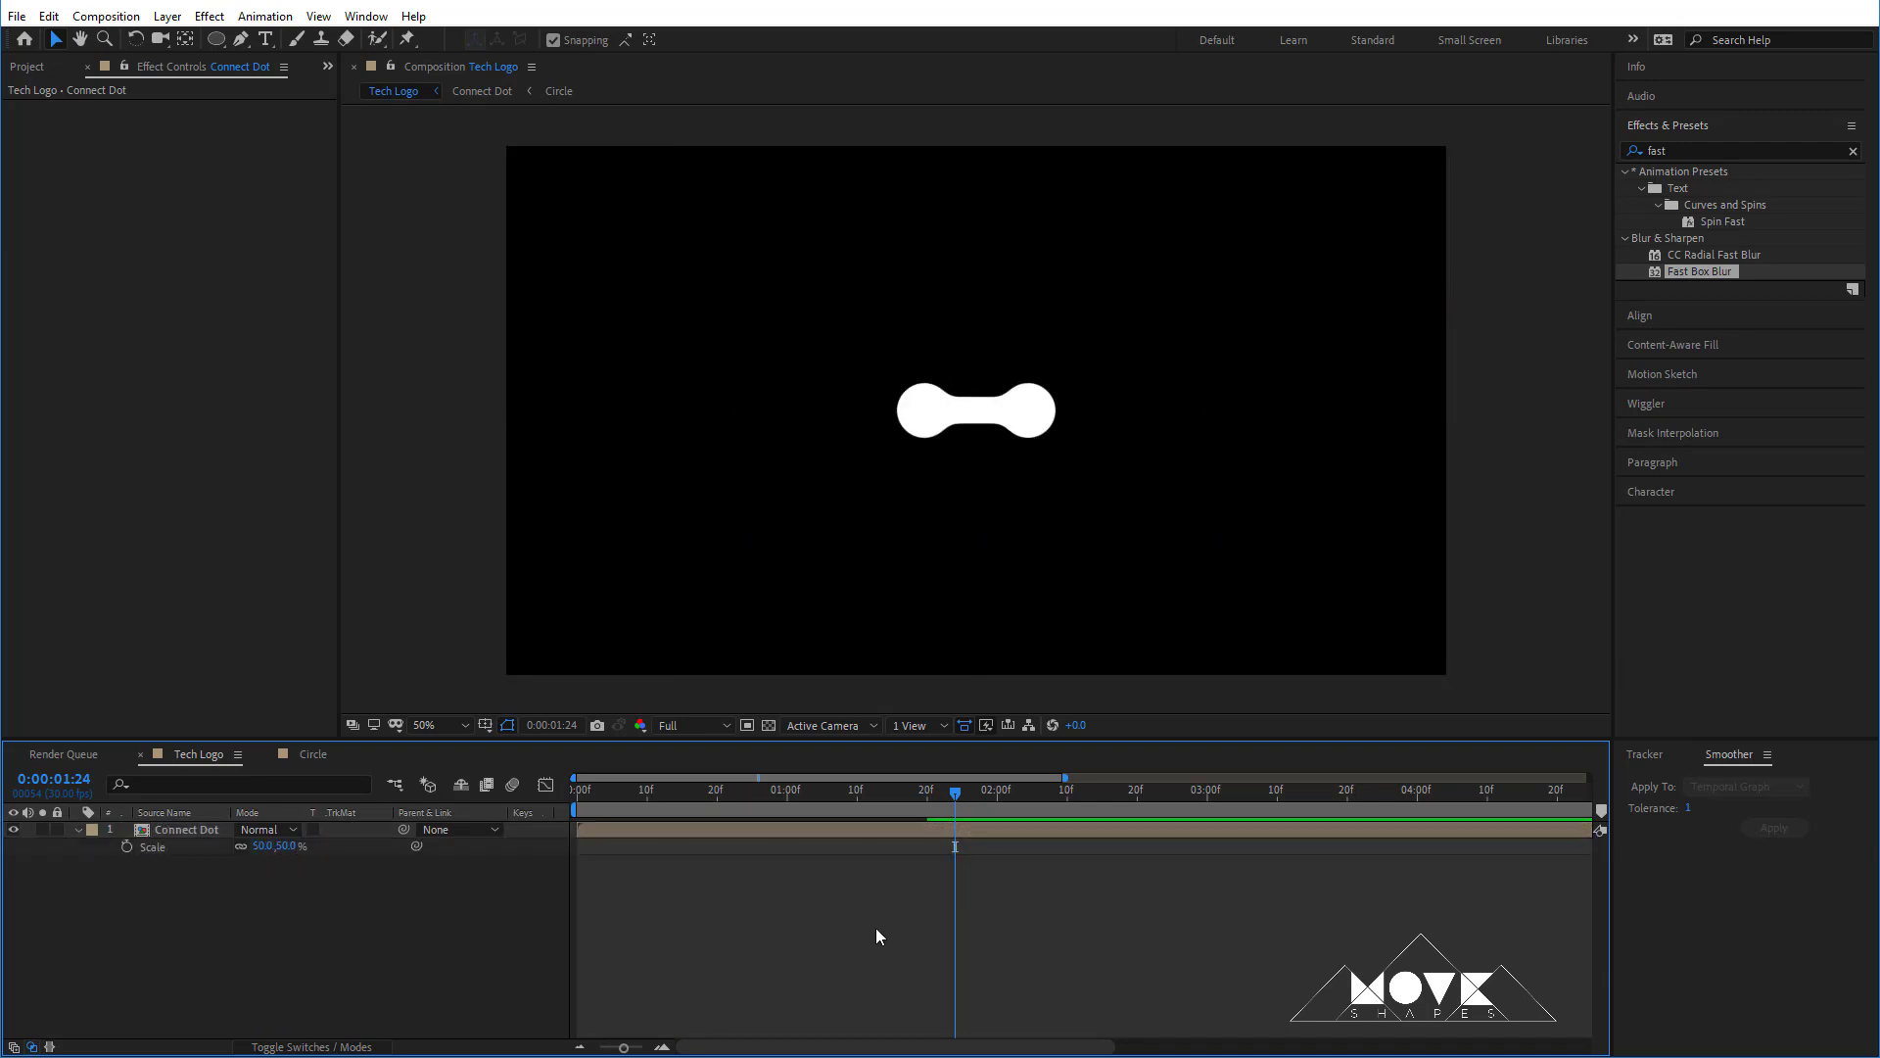
left_click_drag(588, 795, 717, 809)
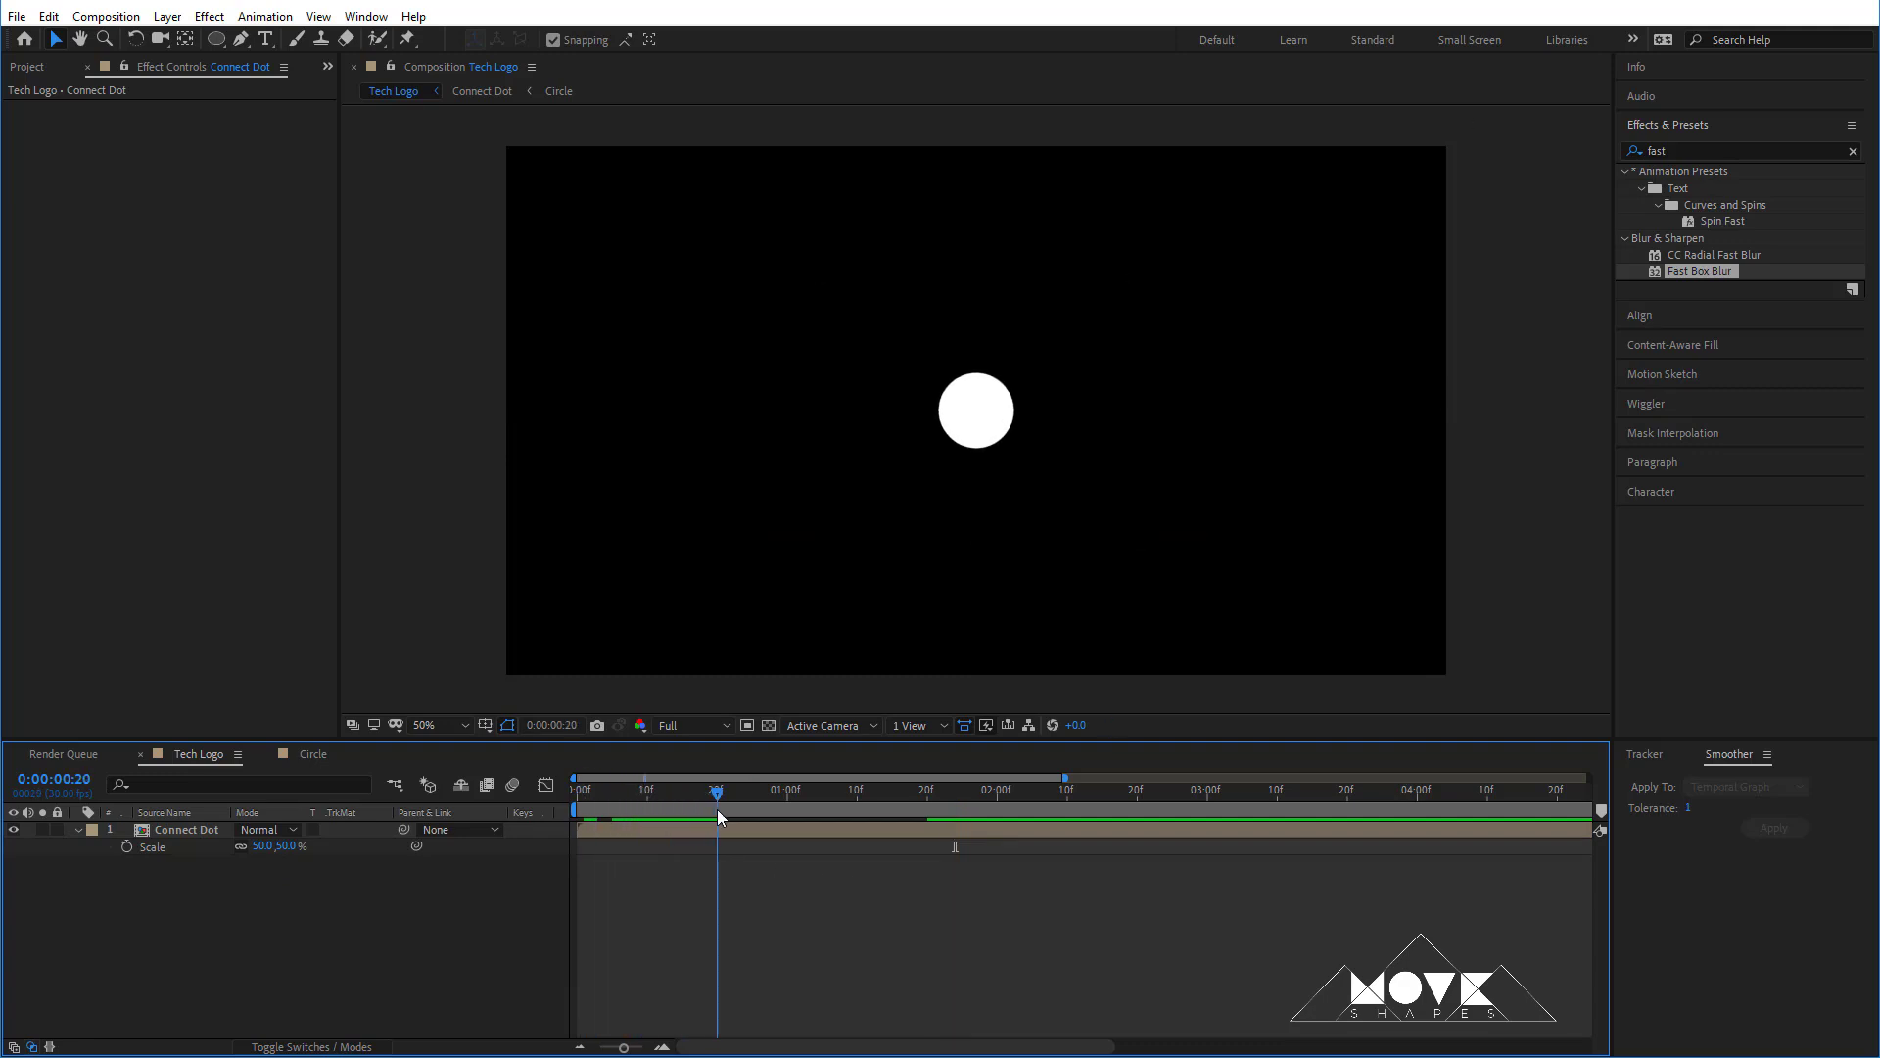
- Crop the Connect Dot composition to a region of interest drawn closely around the joined circles, and return to the Tech Logo composition
left_click(774, 828)
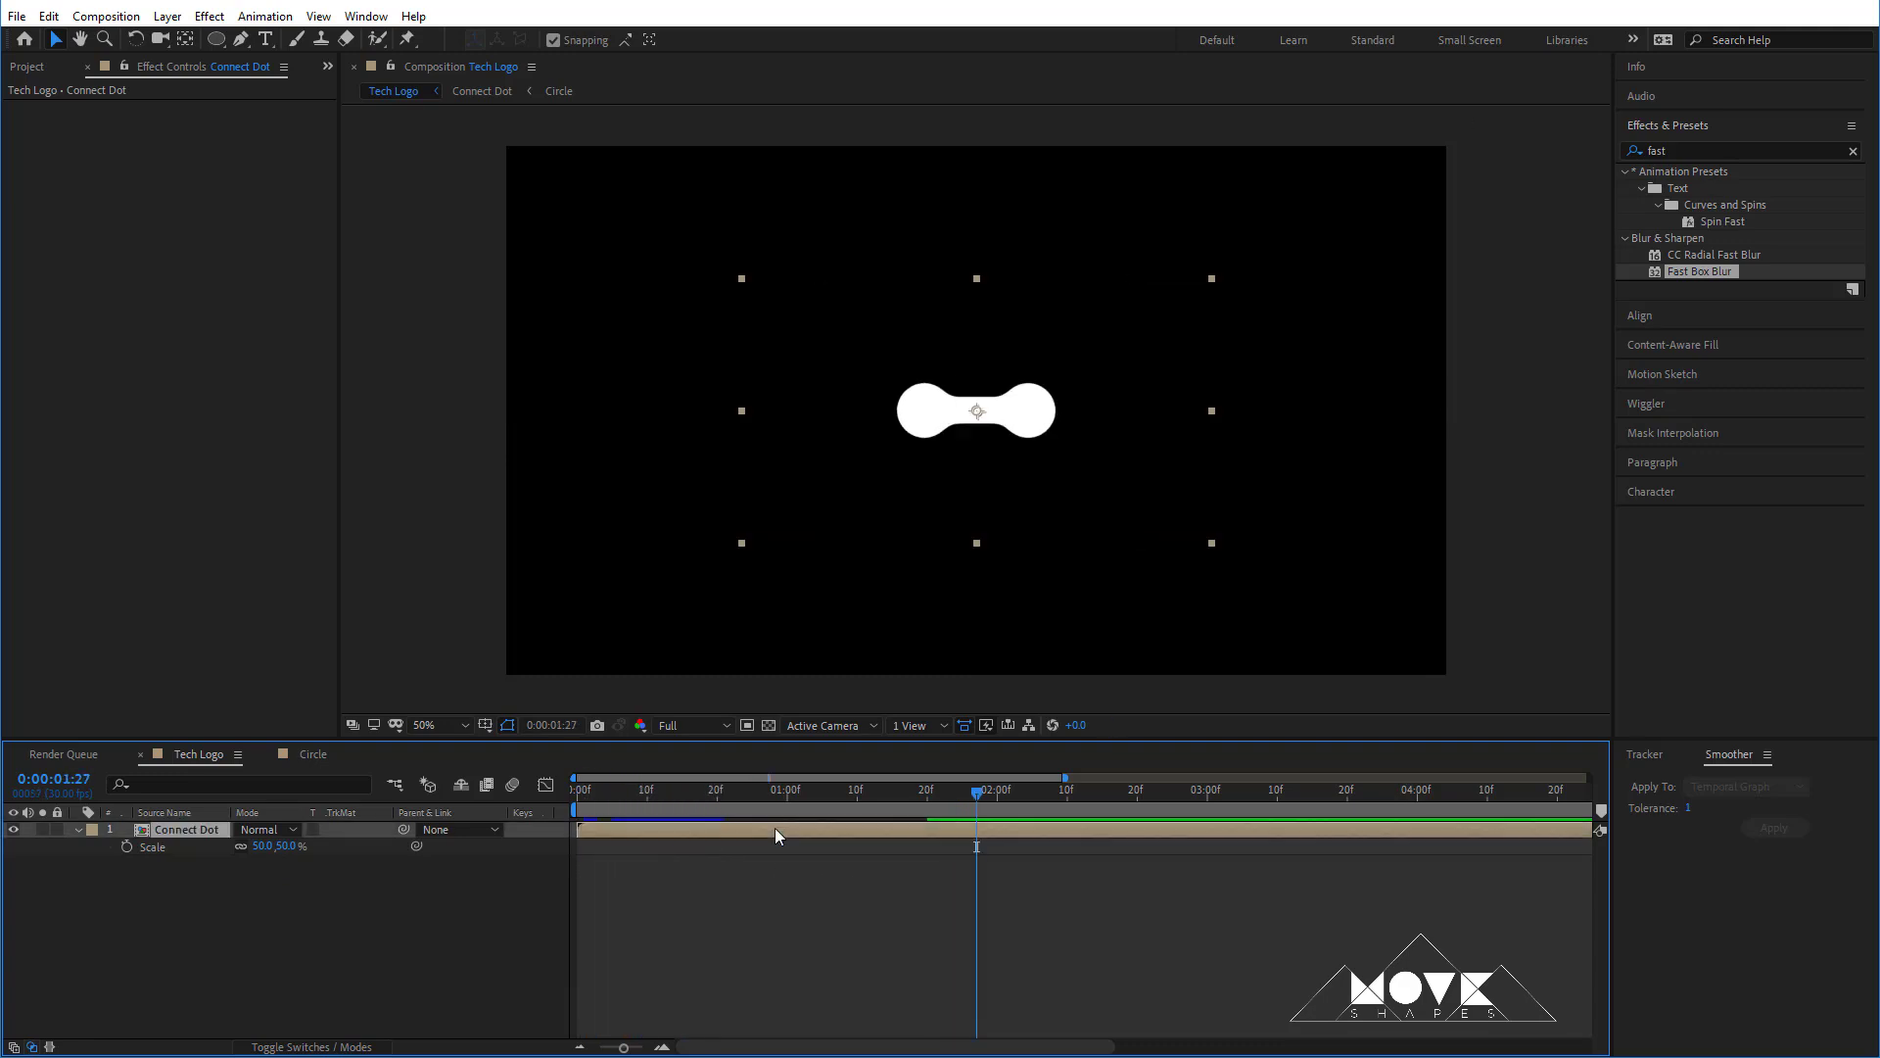
double_click(775, 830)
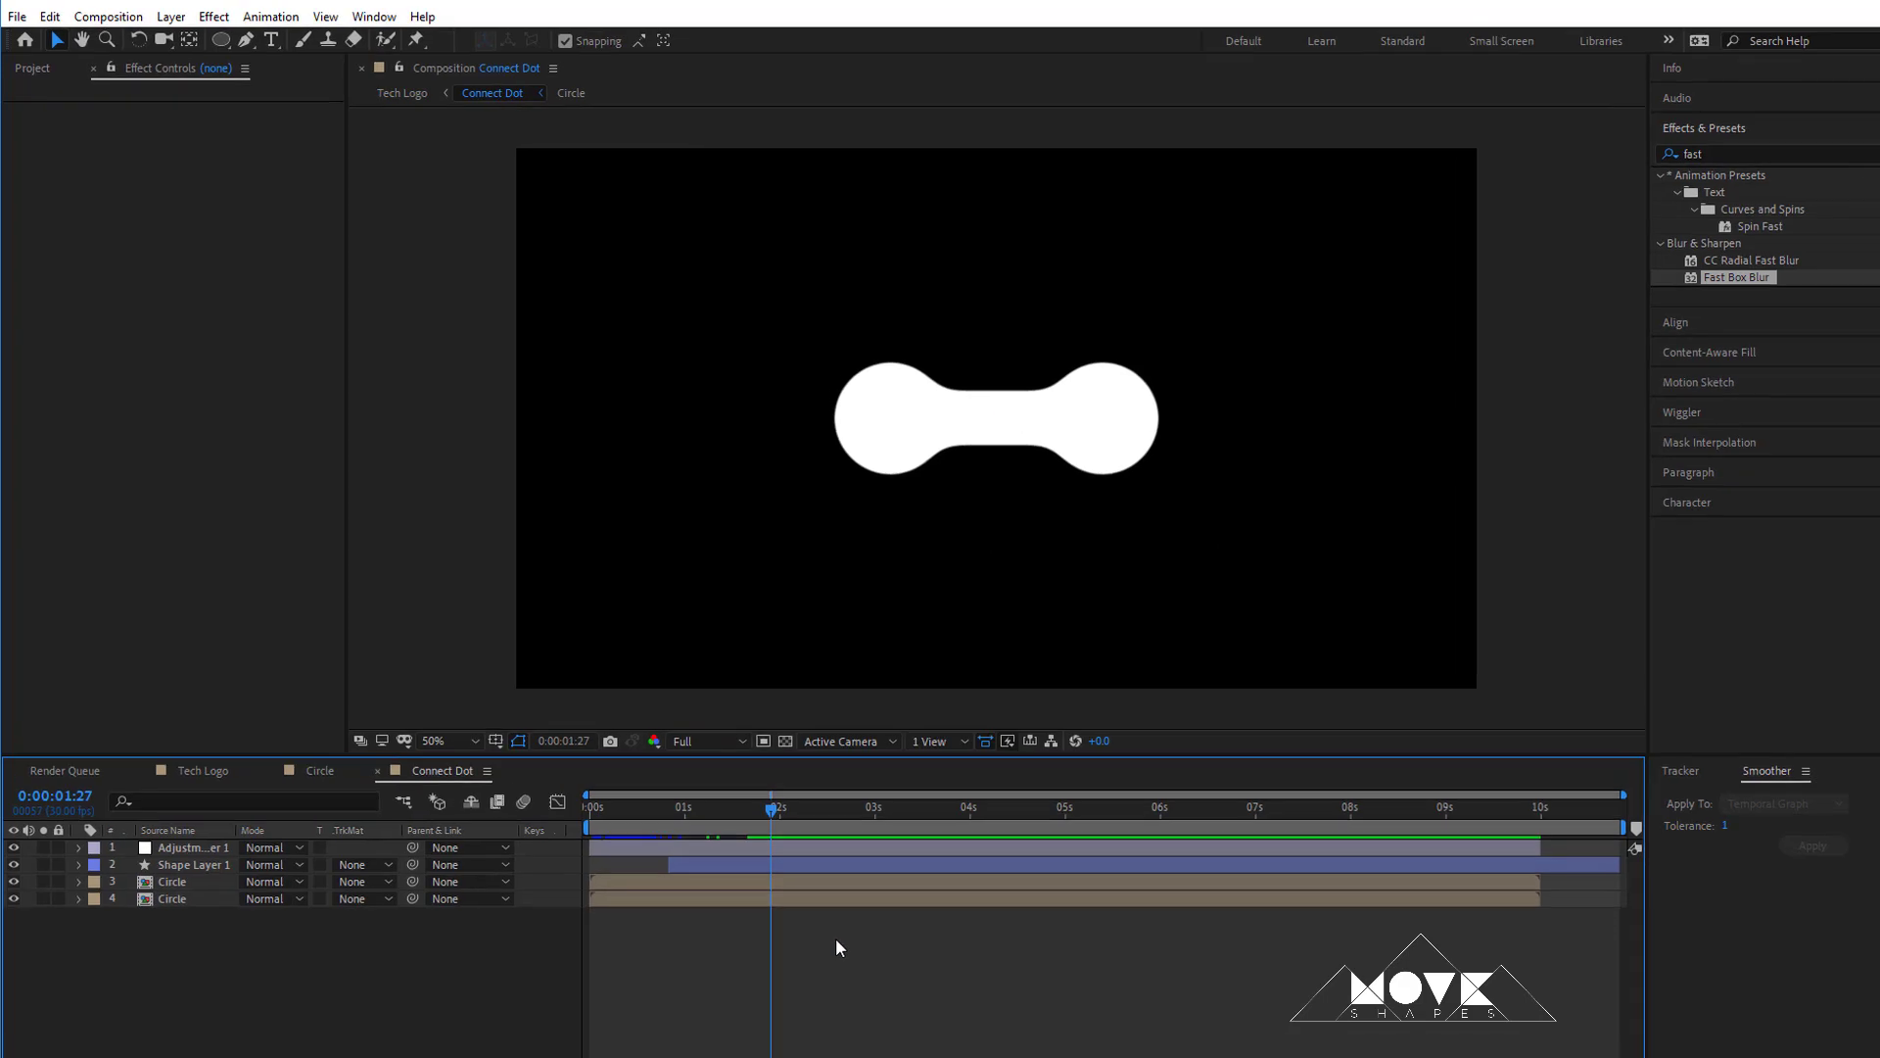
left_click(763, 741)
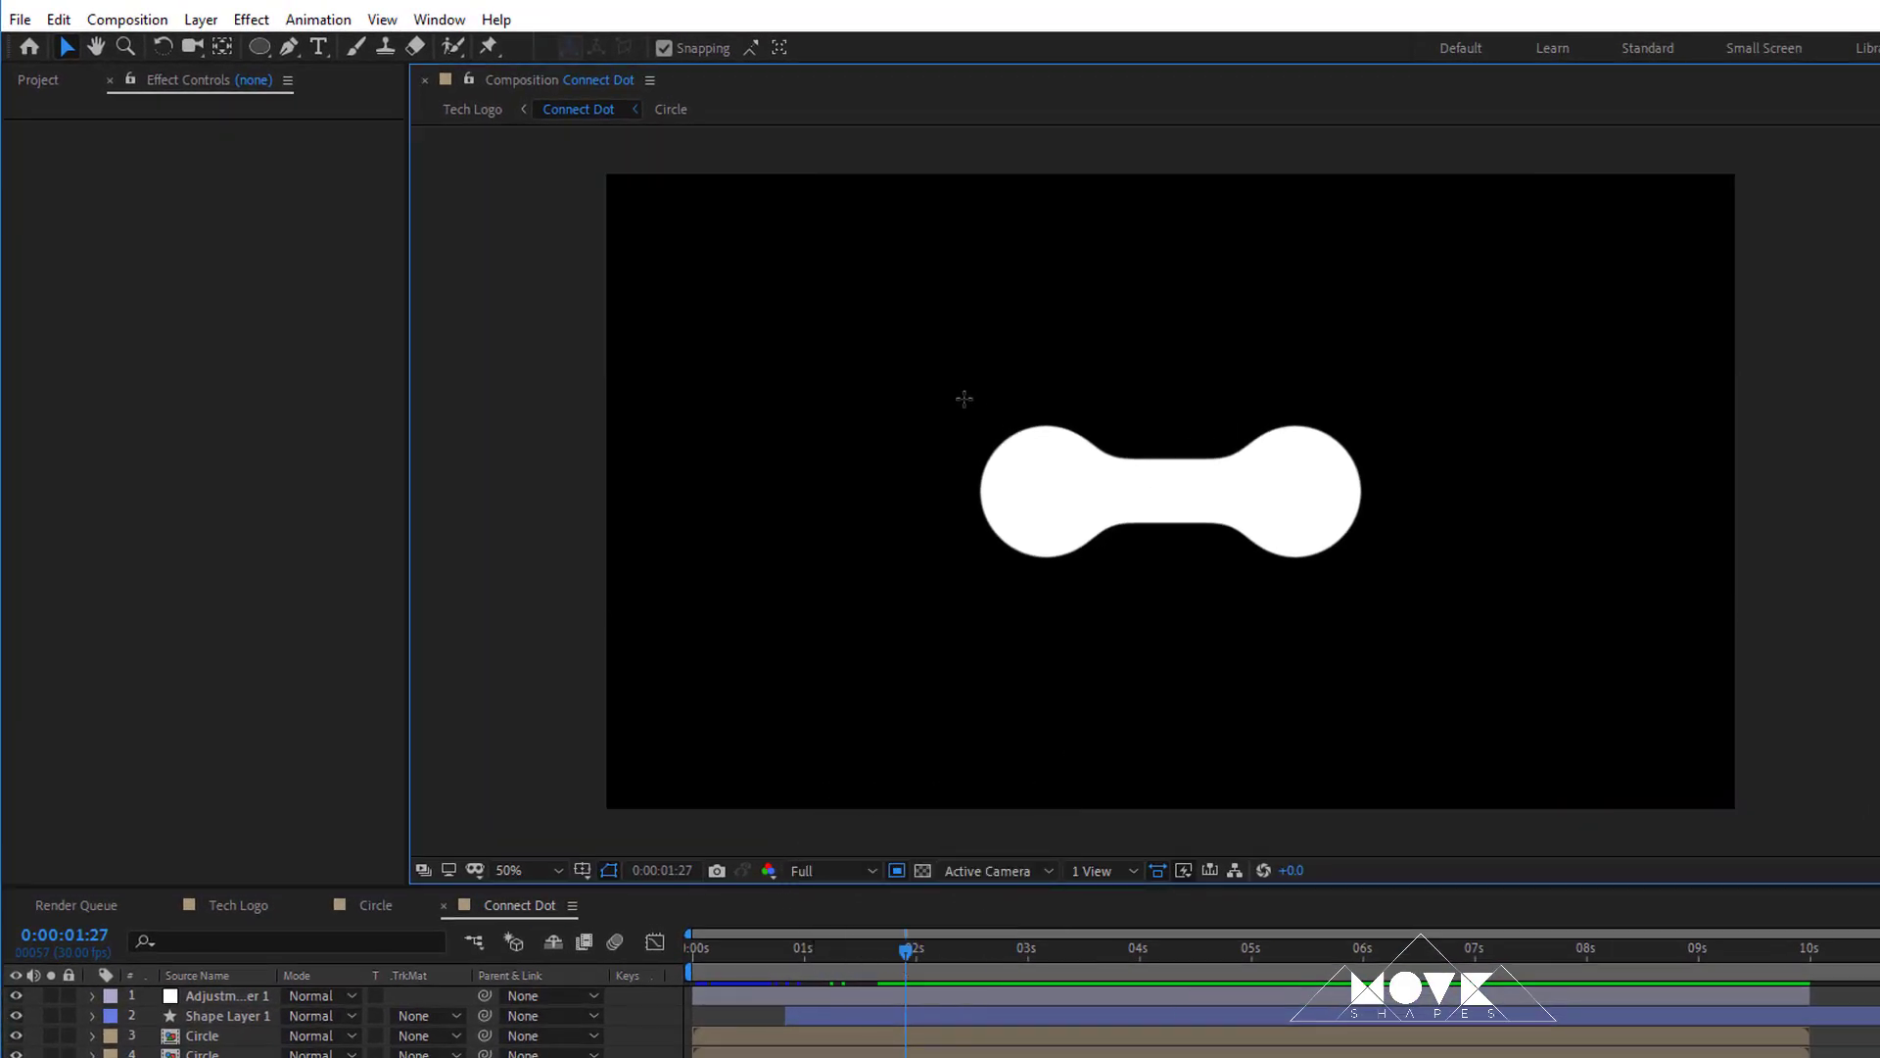
left_click_drag(945, 389, 1389, 589)
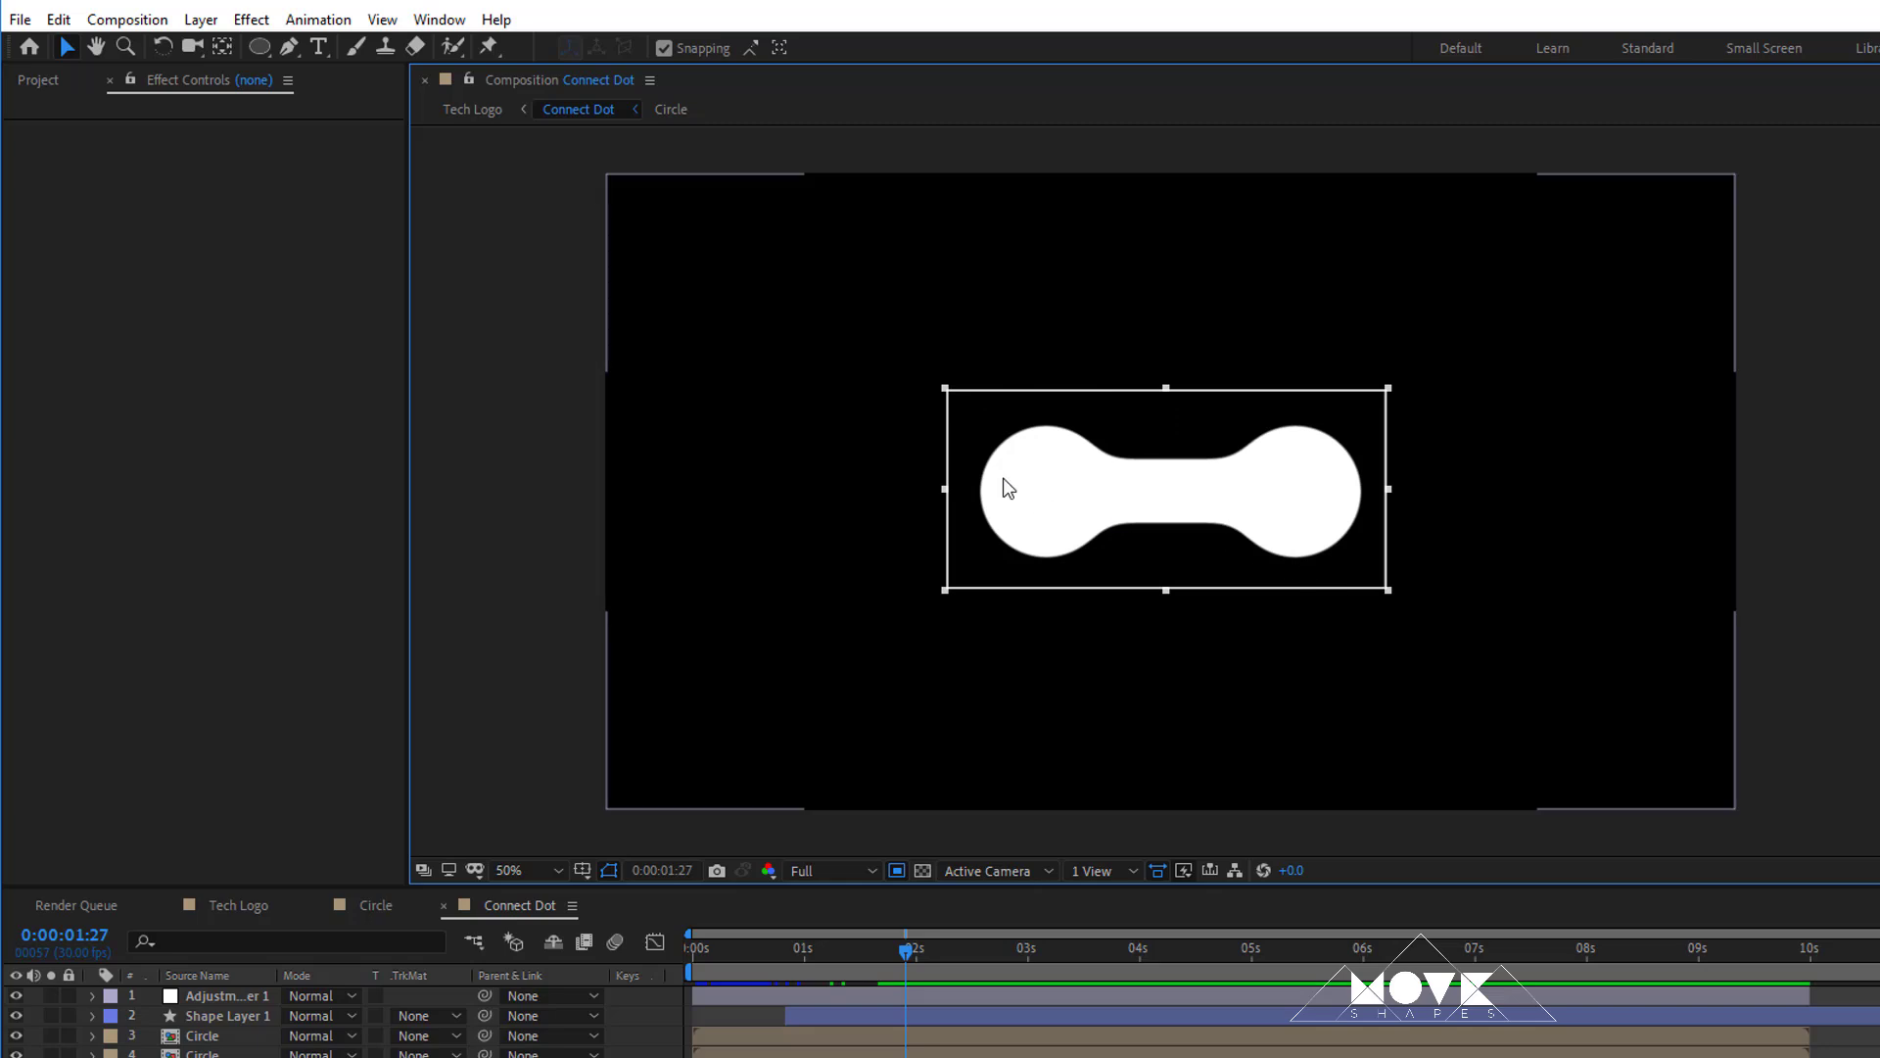
left_click(163, 26)
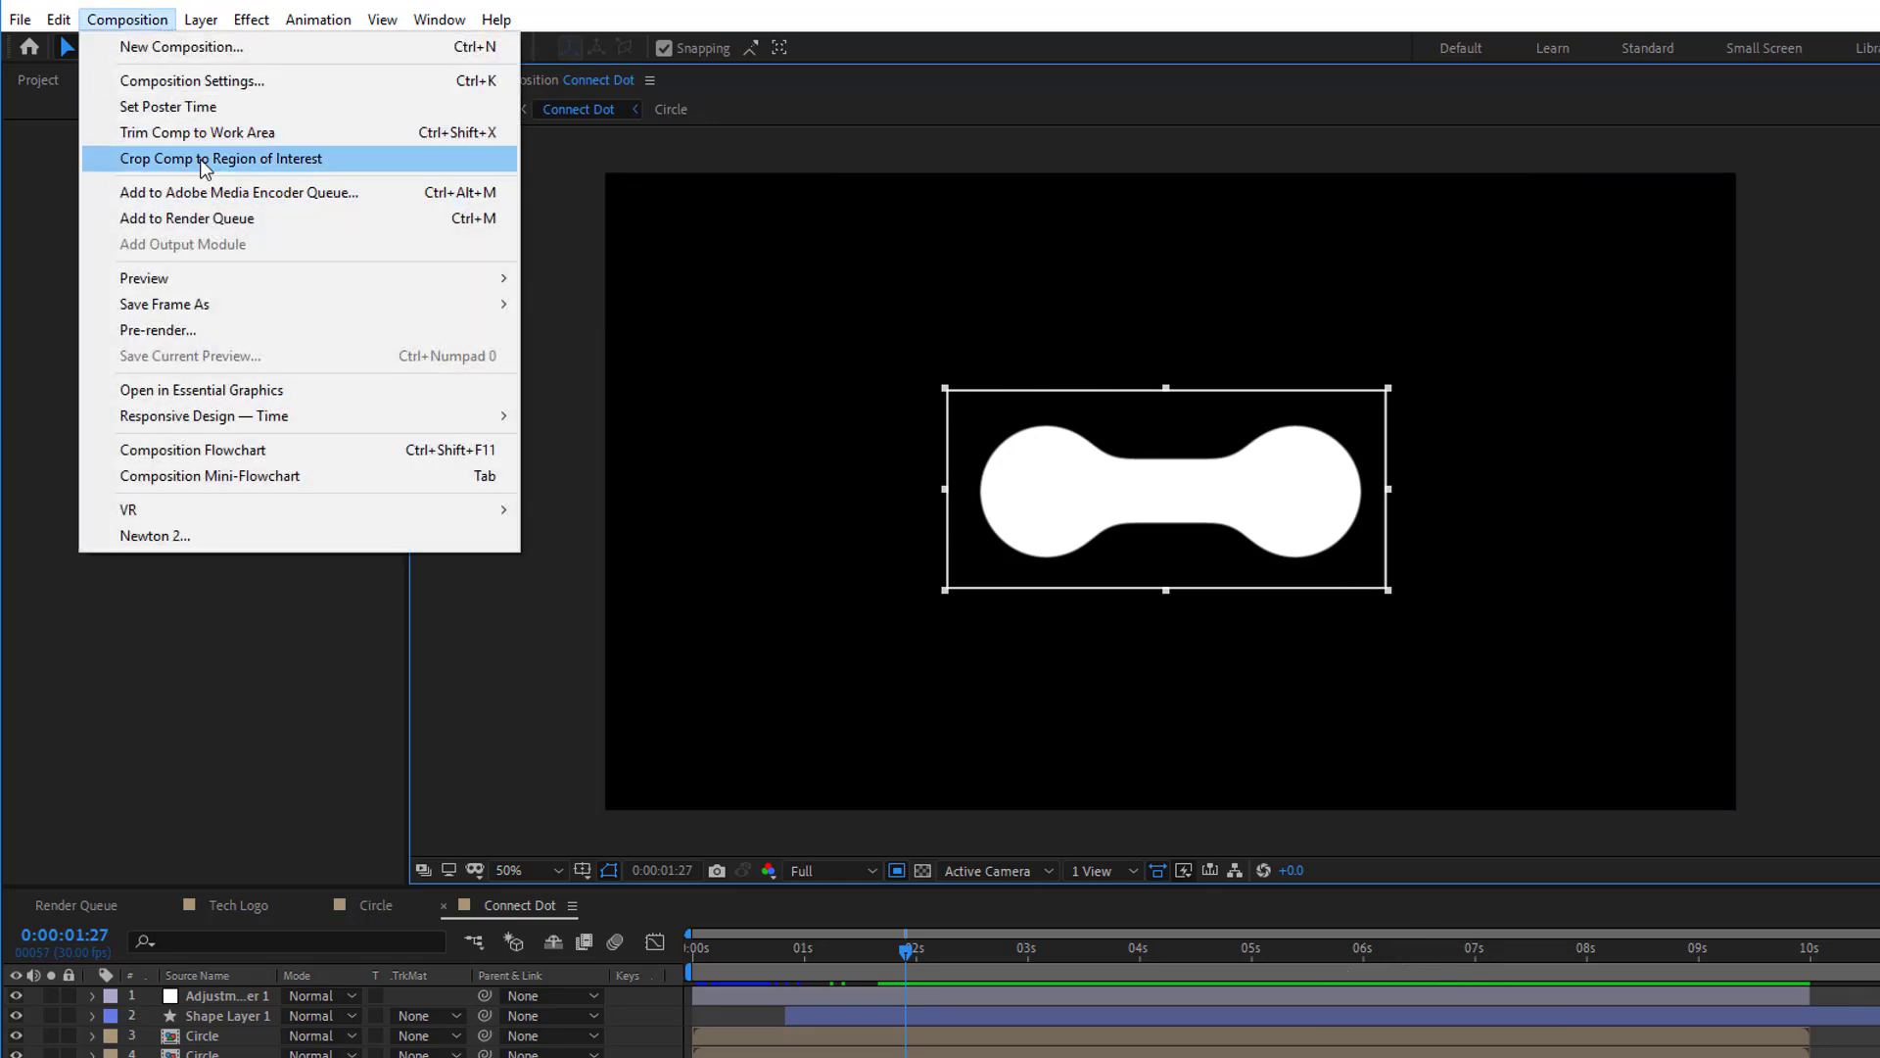
left_click(252, 159)
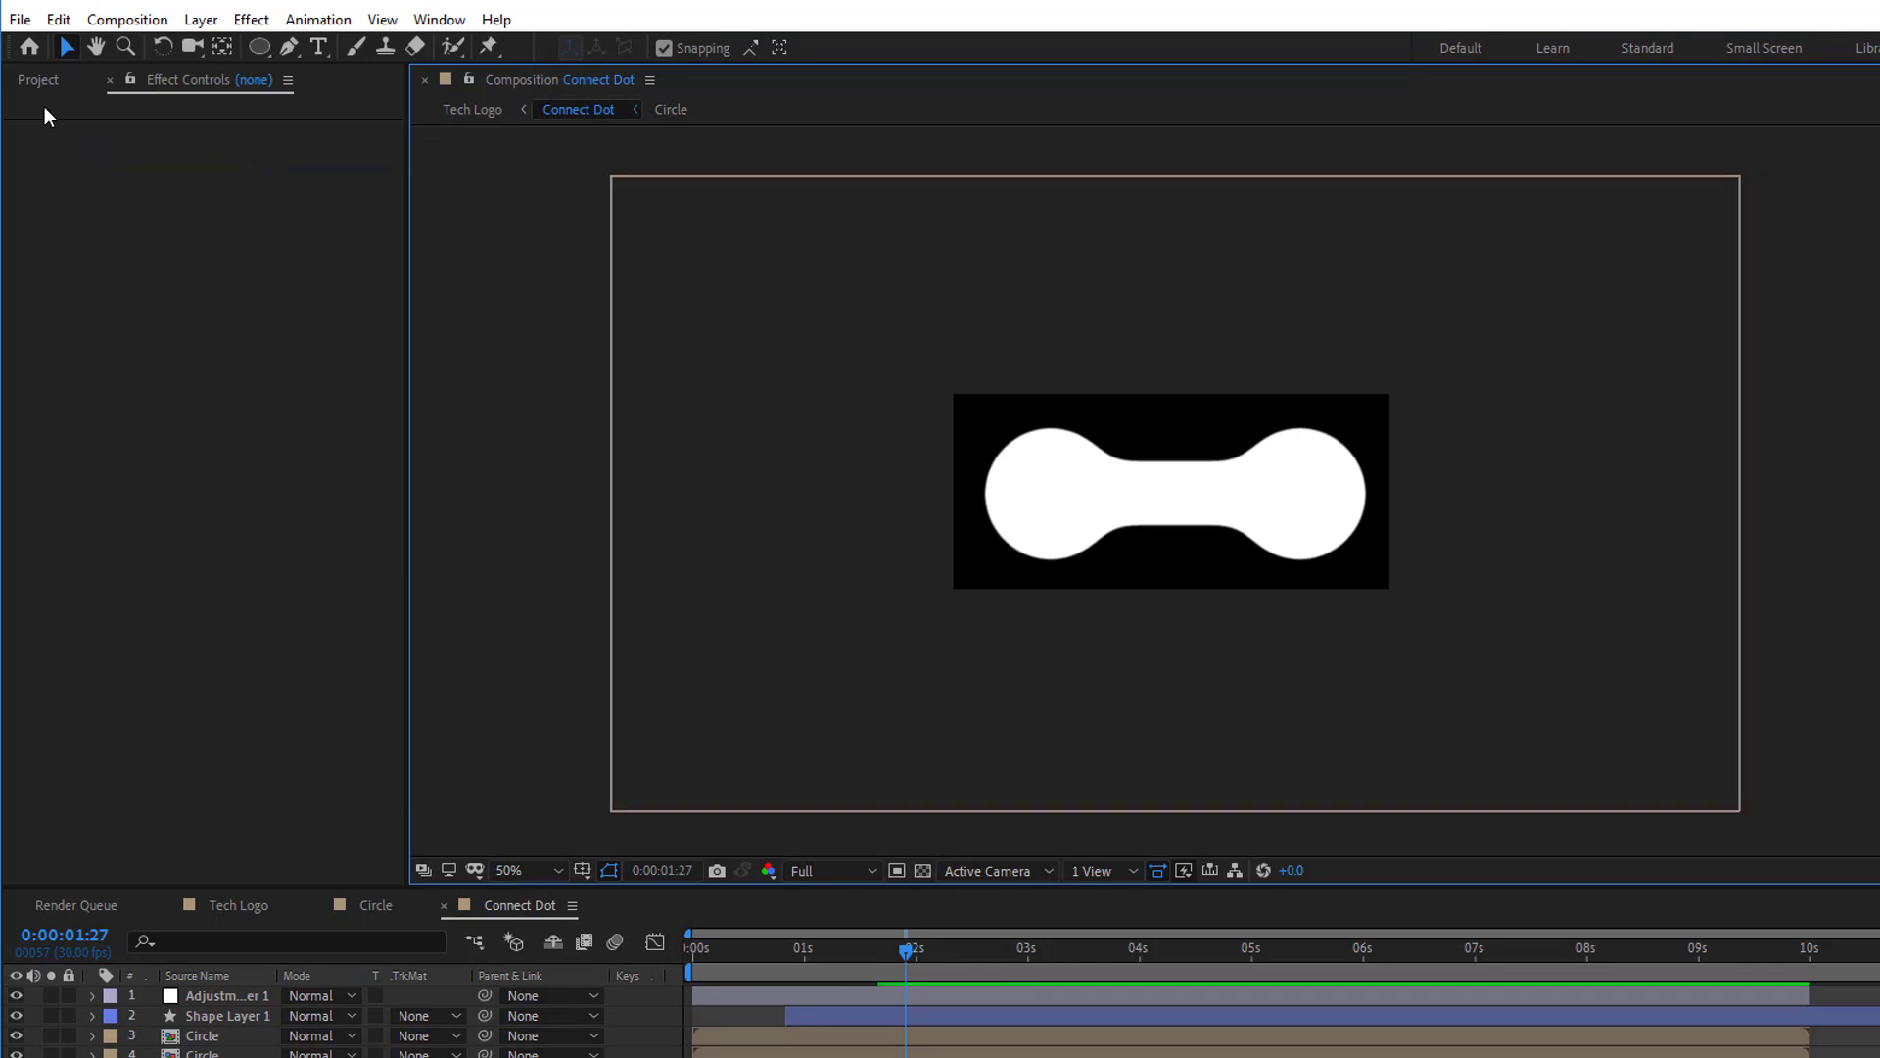
left_click(223, 186)
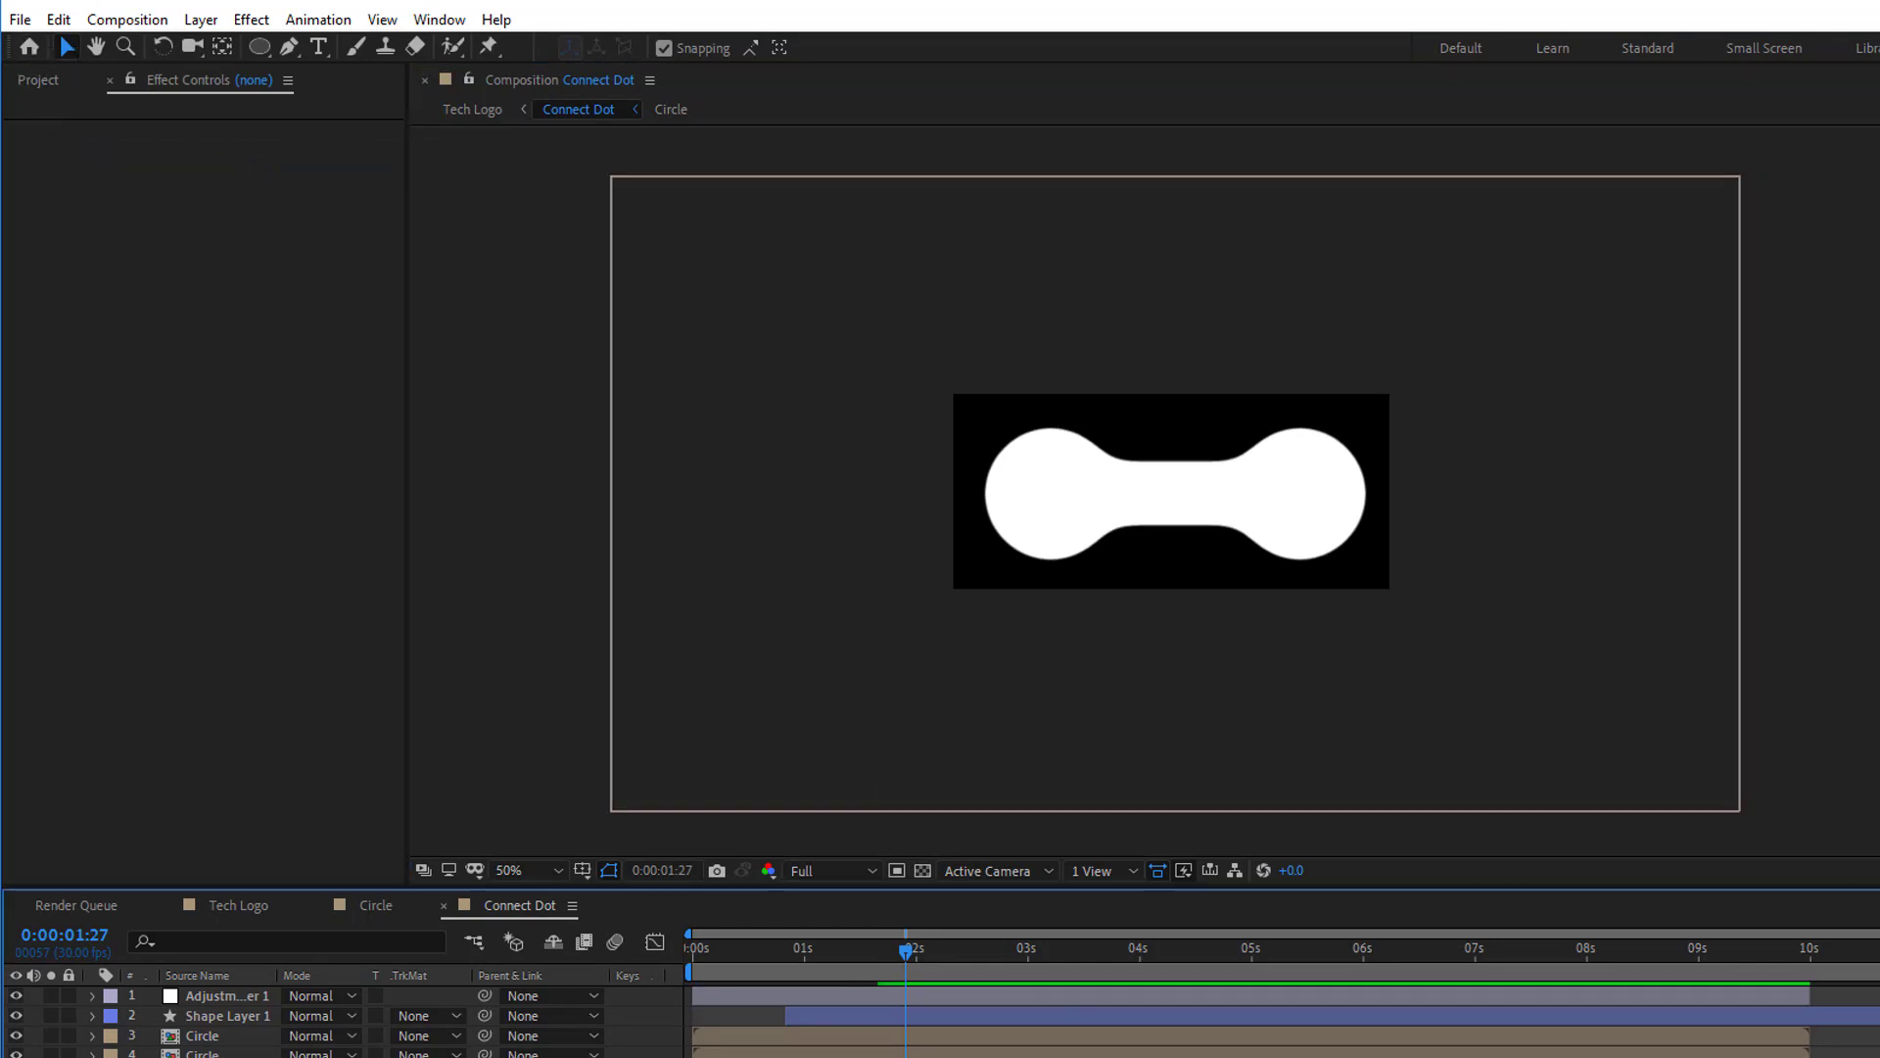
left_click(474, 941)
left_click(305, 935)
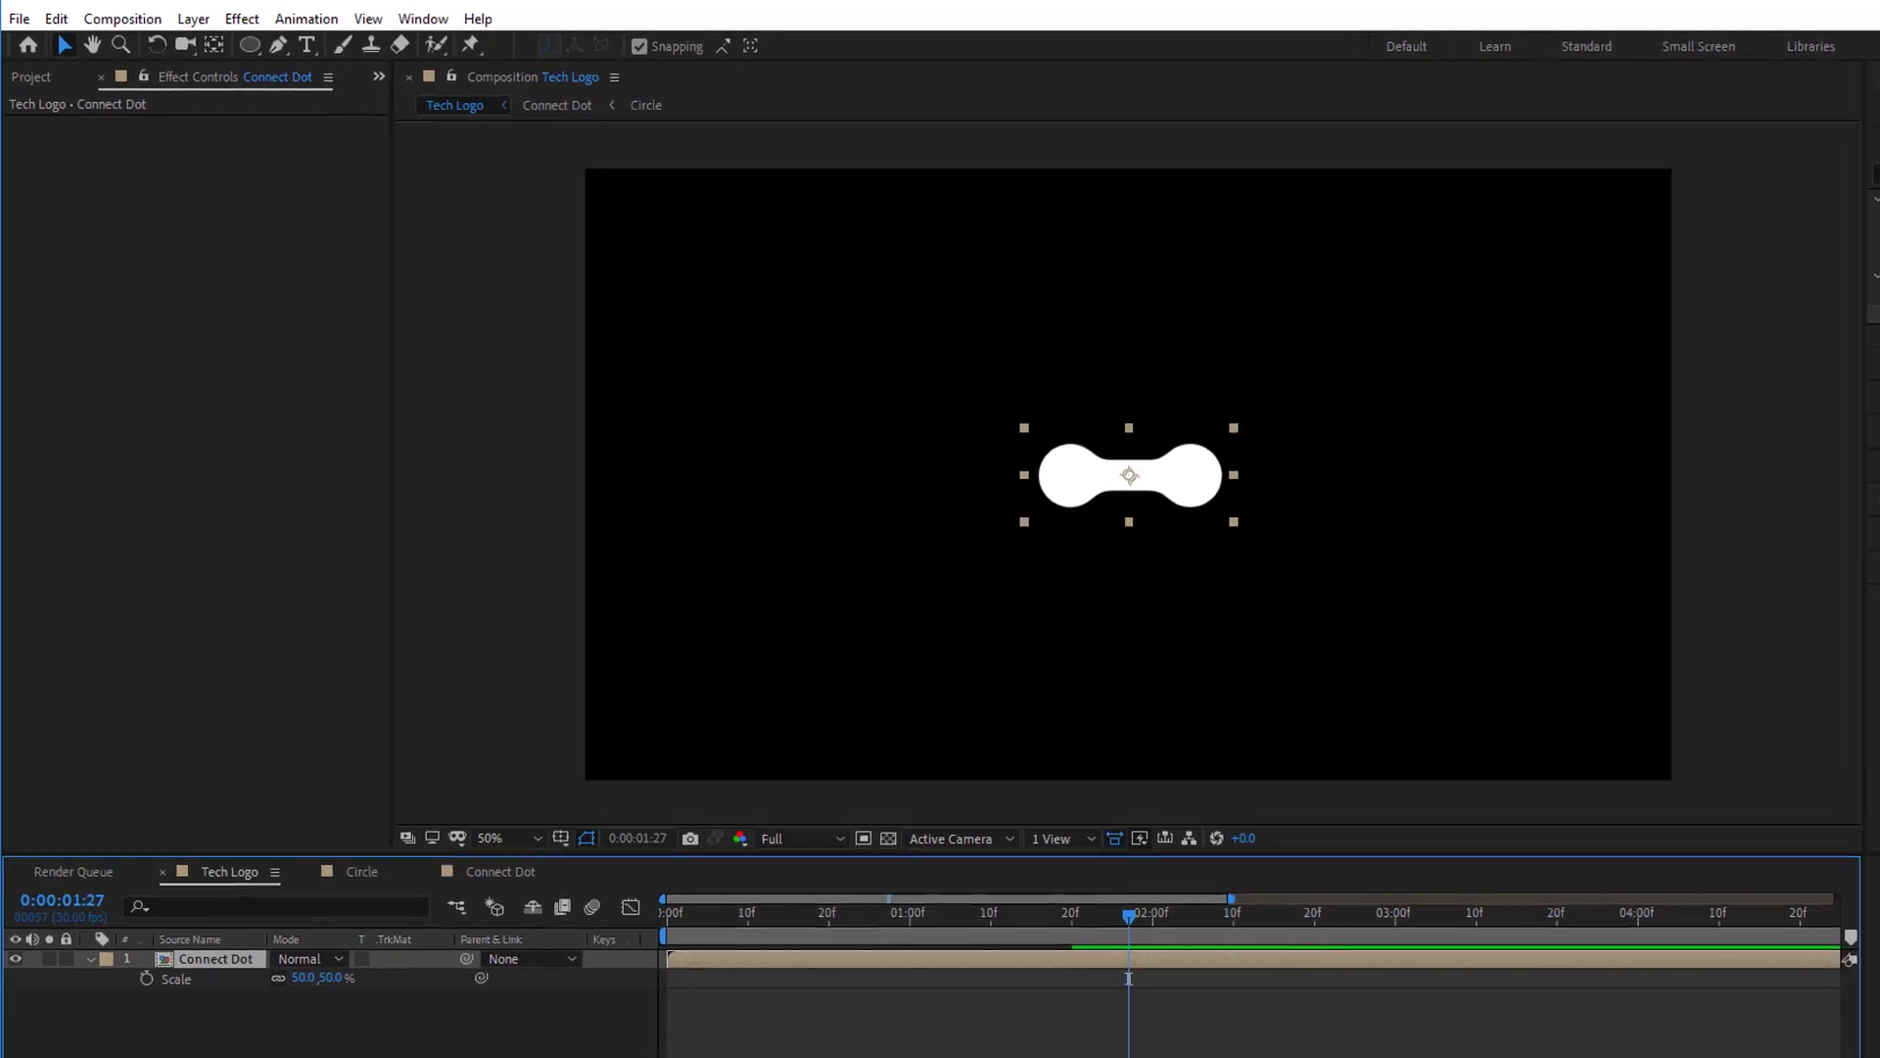
- At 0:00:01:26, duplicate the Connect Dot layer and place the copy above and to the left of the original
left_click(965, 1014)
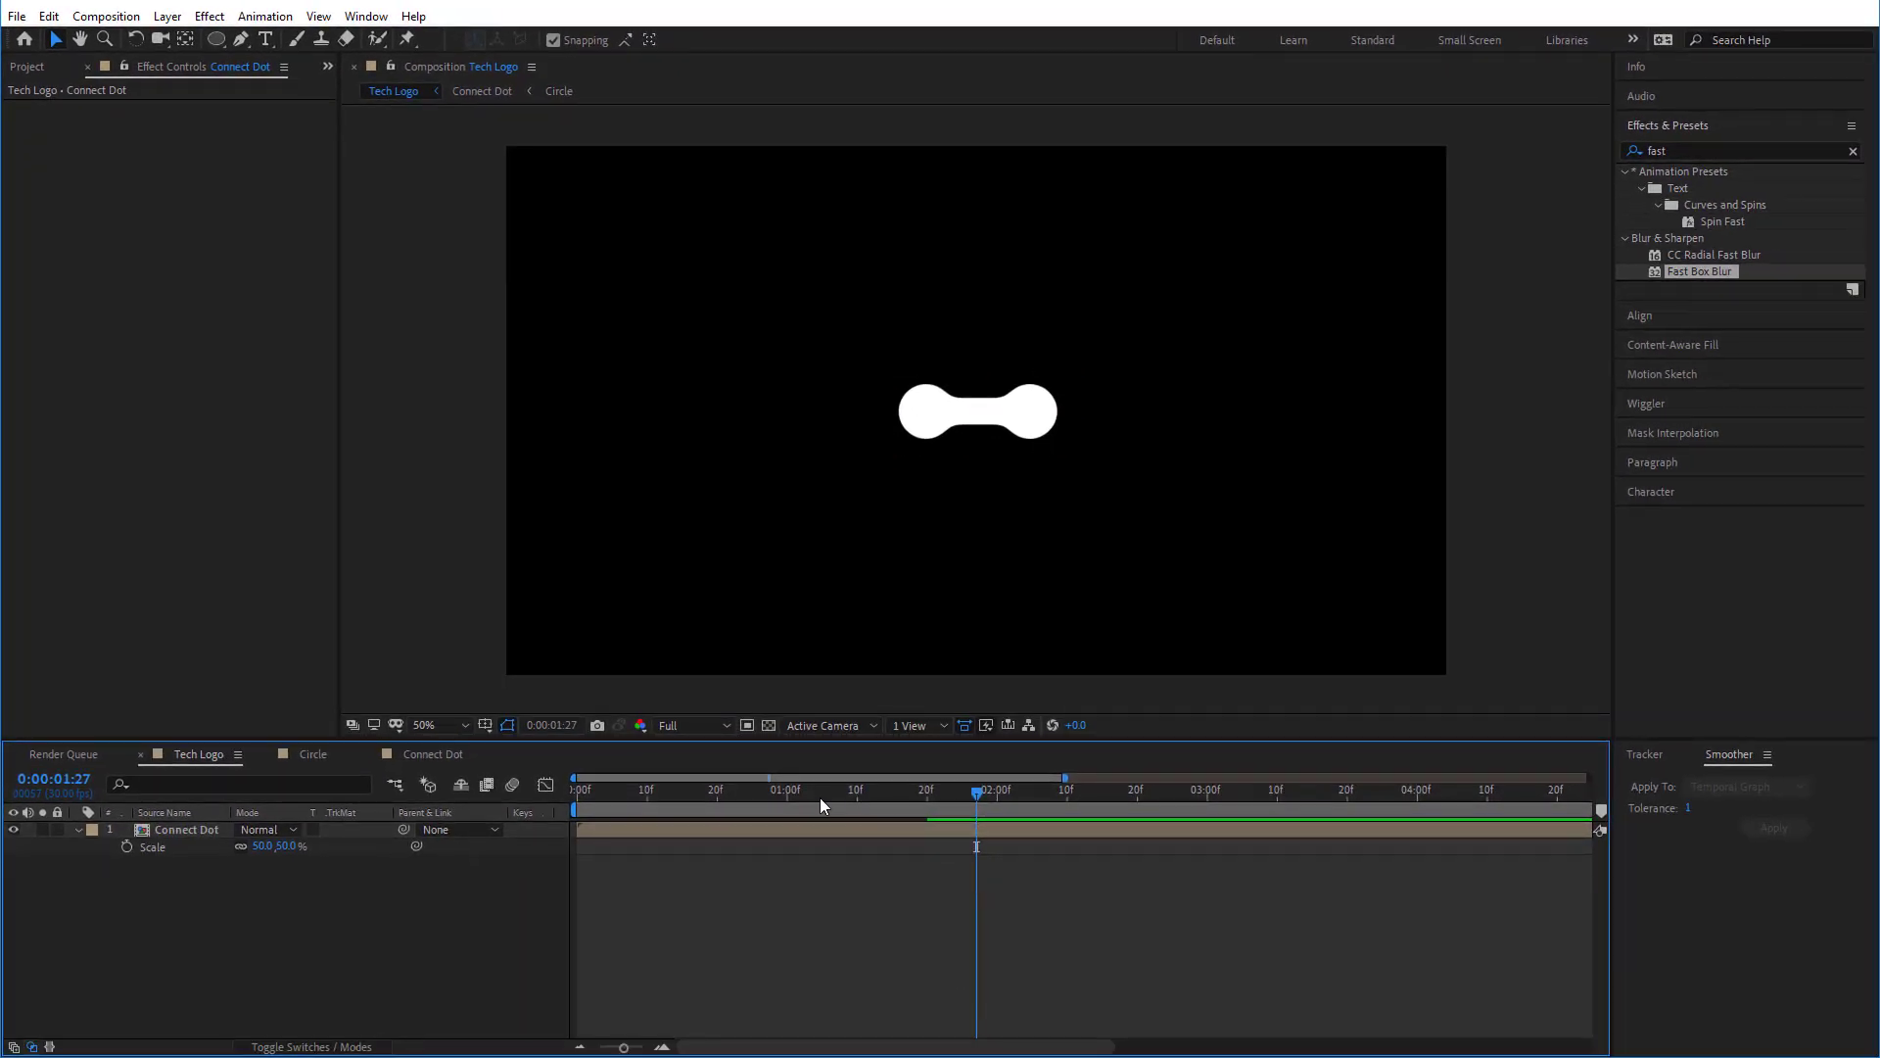
left_click_drag(950, 925, 817, 925)
left_click_drag(707, 805, 967, 815)
key("ctrl+d")
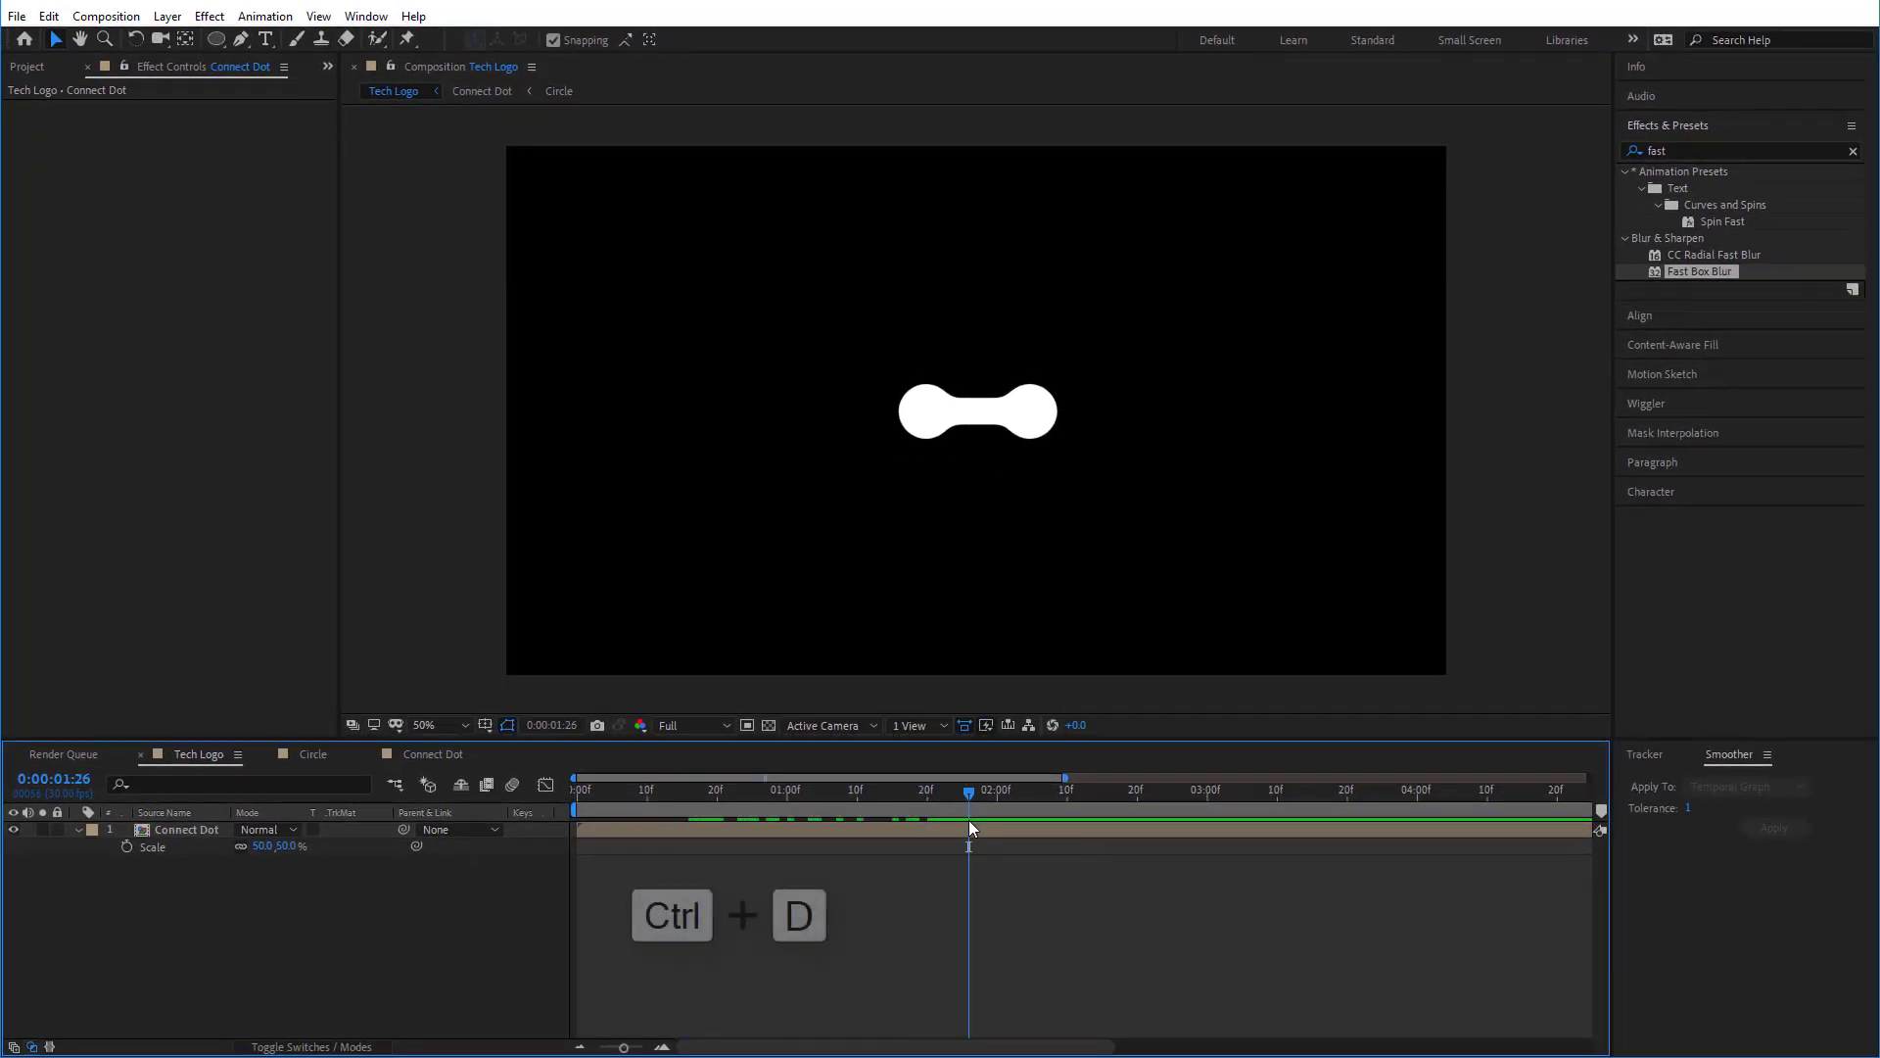
left_click(967, 829)
key("ctrl+d")
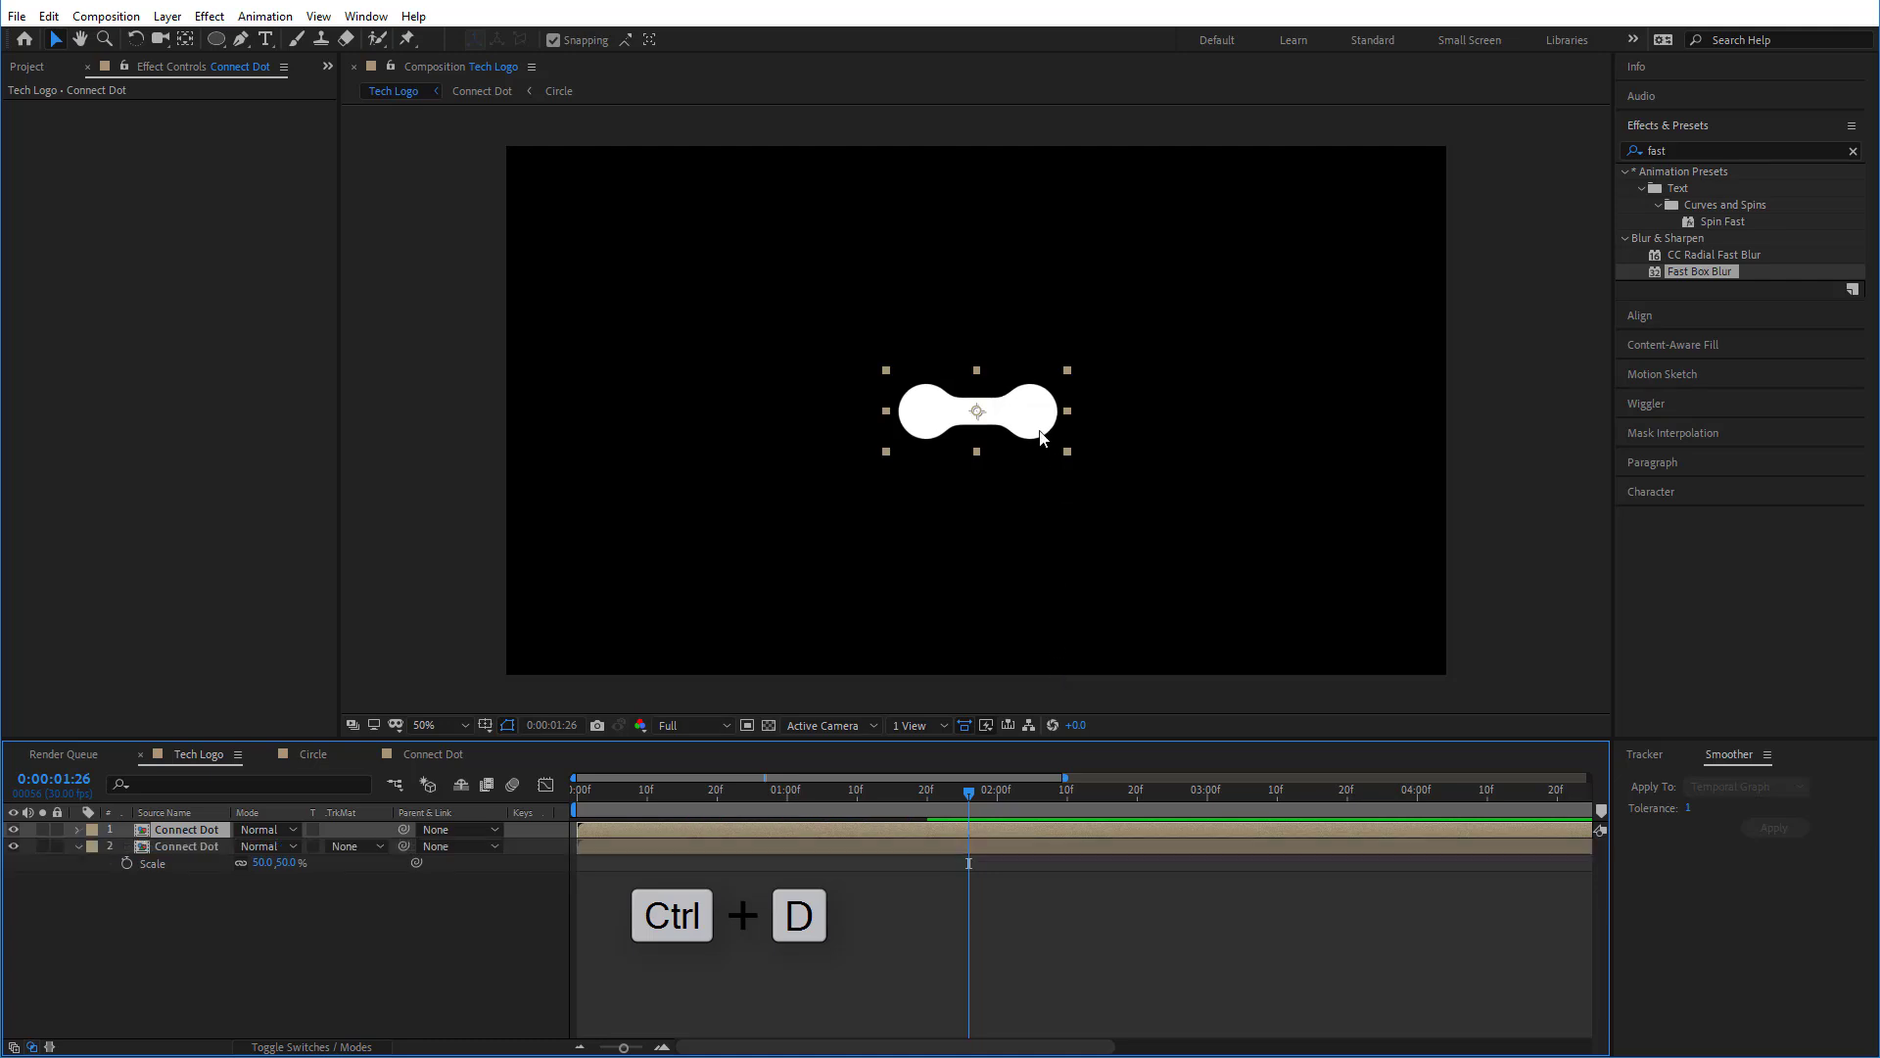
left_click_drag(1028, 407, 960, 342)
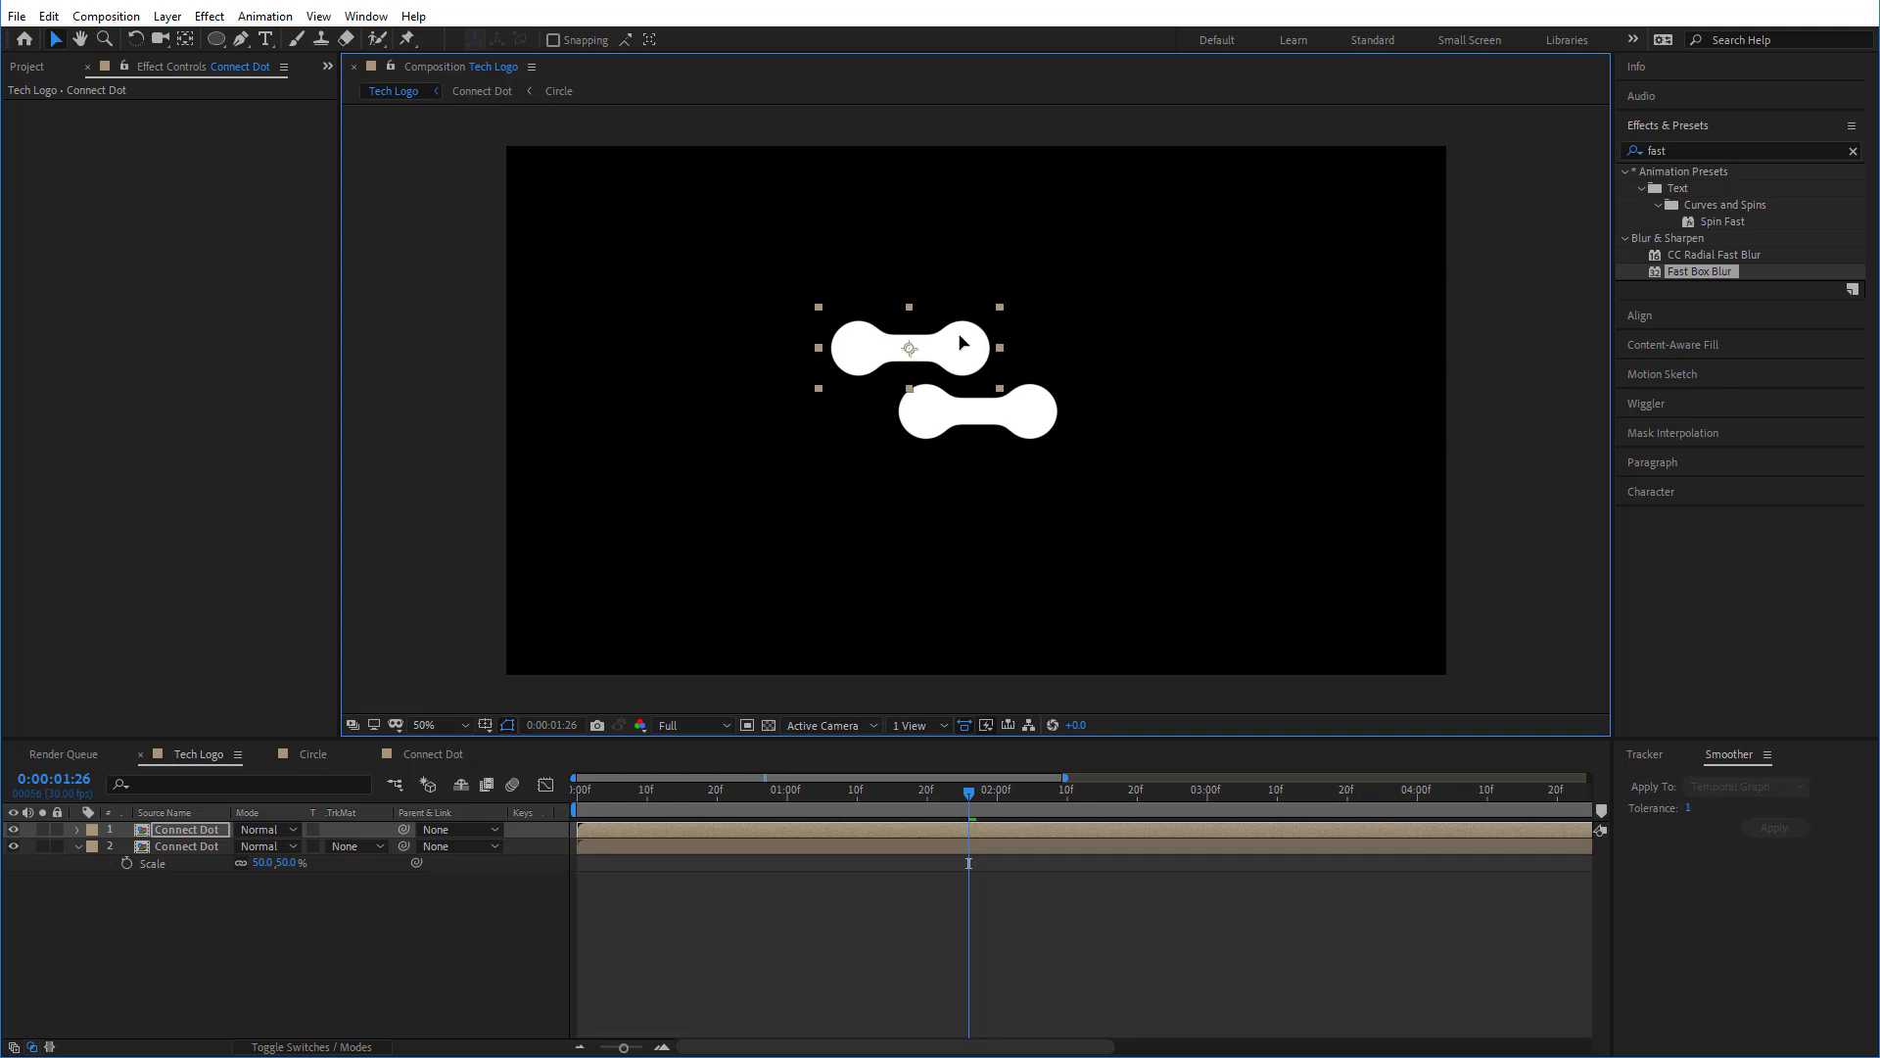
left_click(1525, 508)
- Duplicate the upper Connect Dot shape and place the copy to its right in the same row
key("comma")
key("comma")
key("comma")
key("comma")
key("period")
key("period")
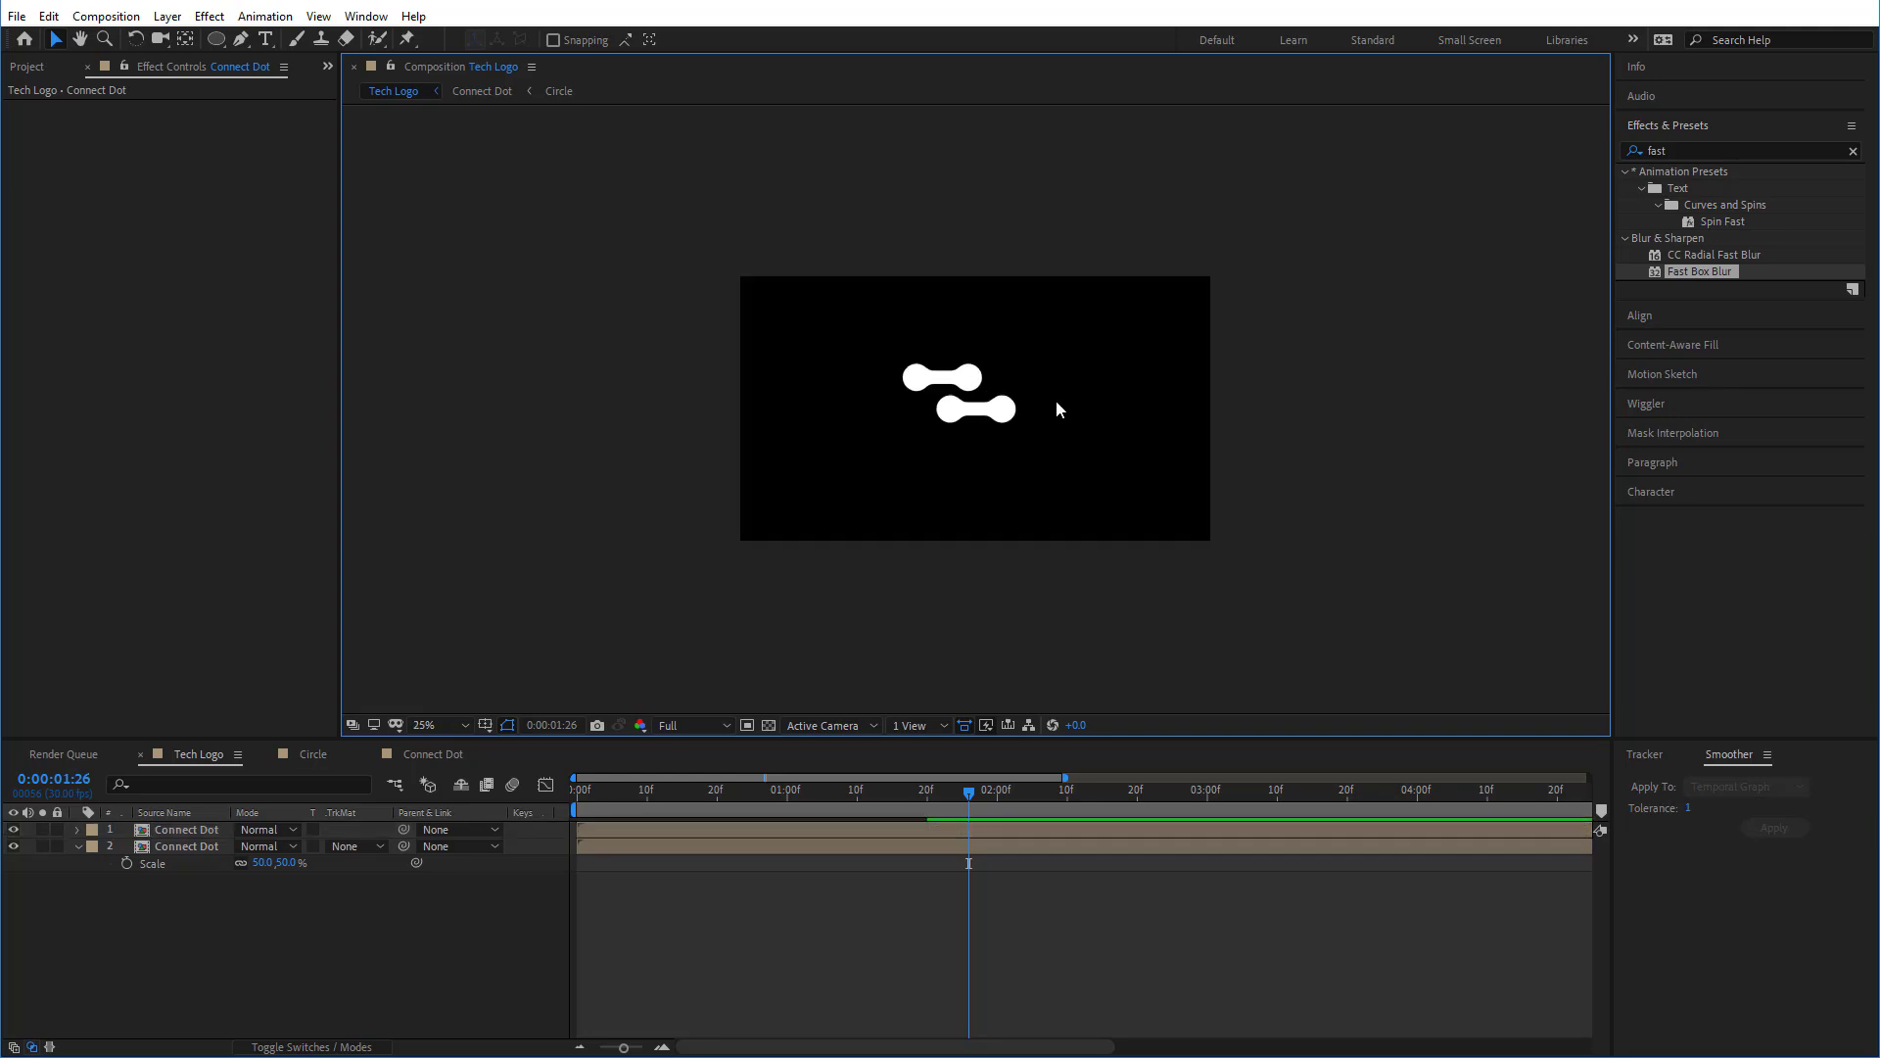
key("period")
left_click(951, 294)
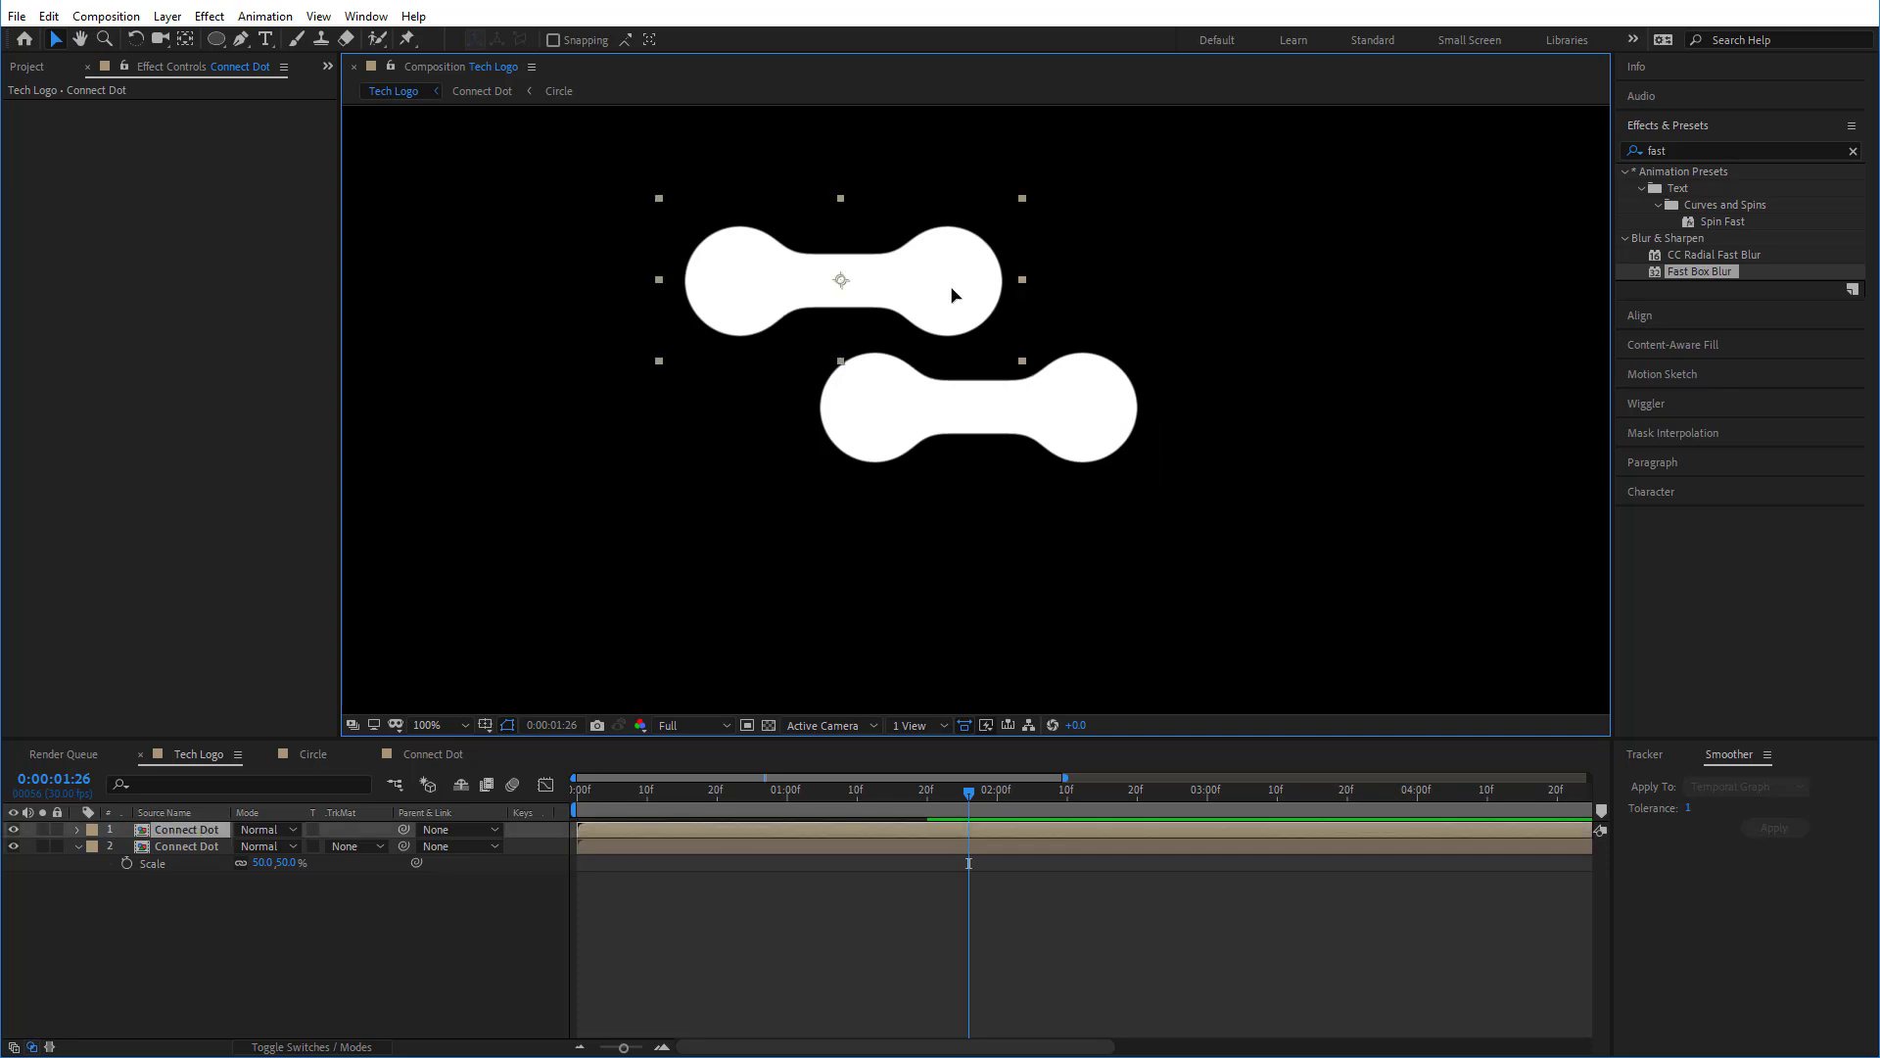
key("ctrl+d")
left_click_drag(955, 294, 1236, 293)
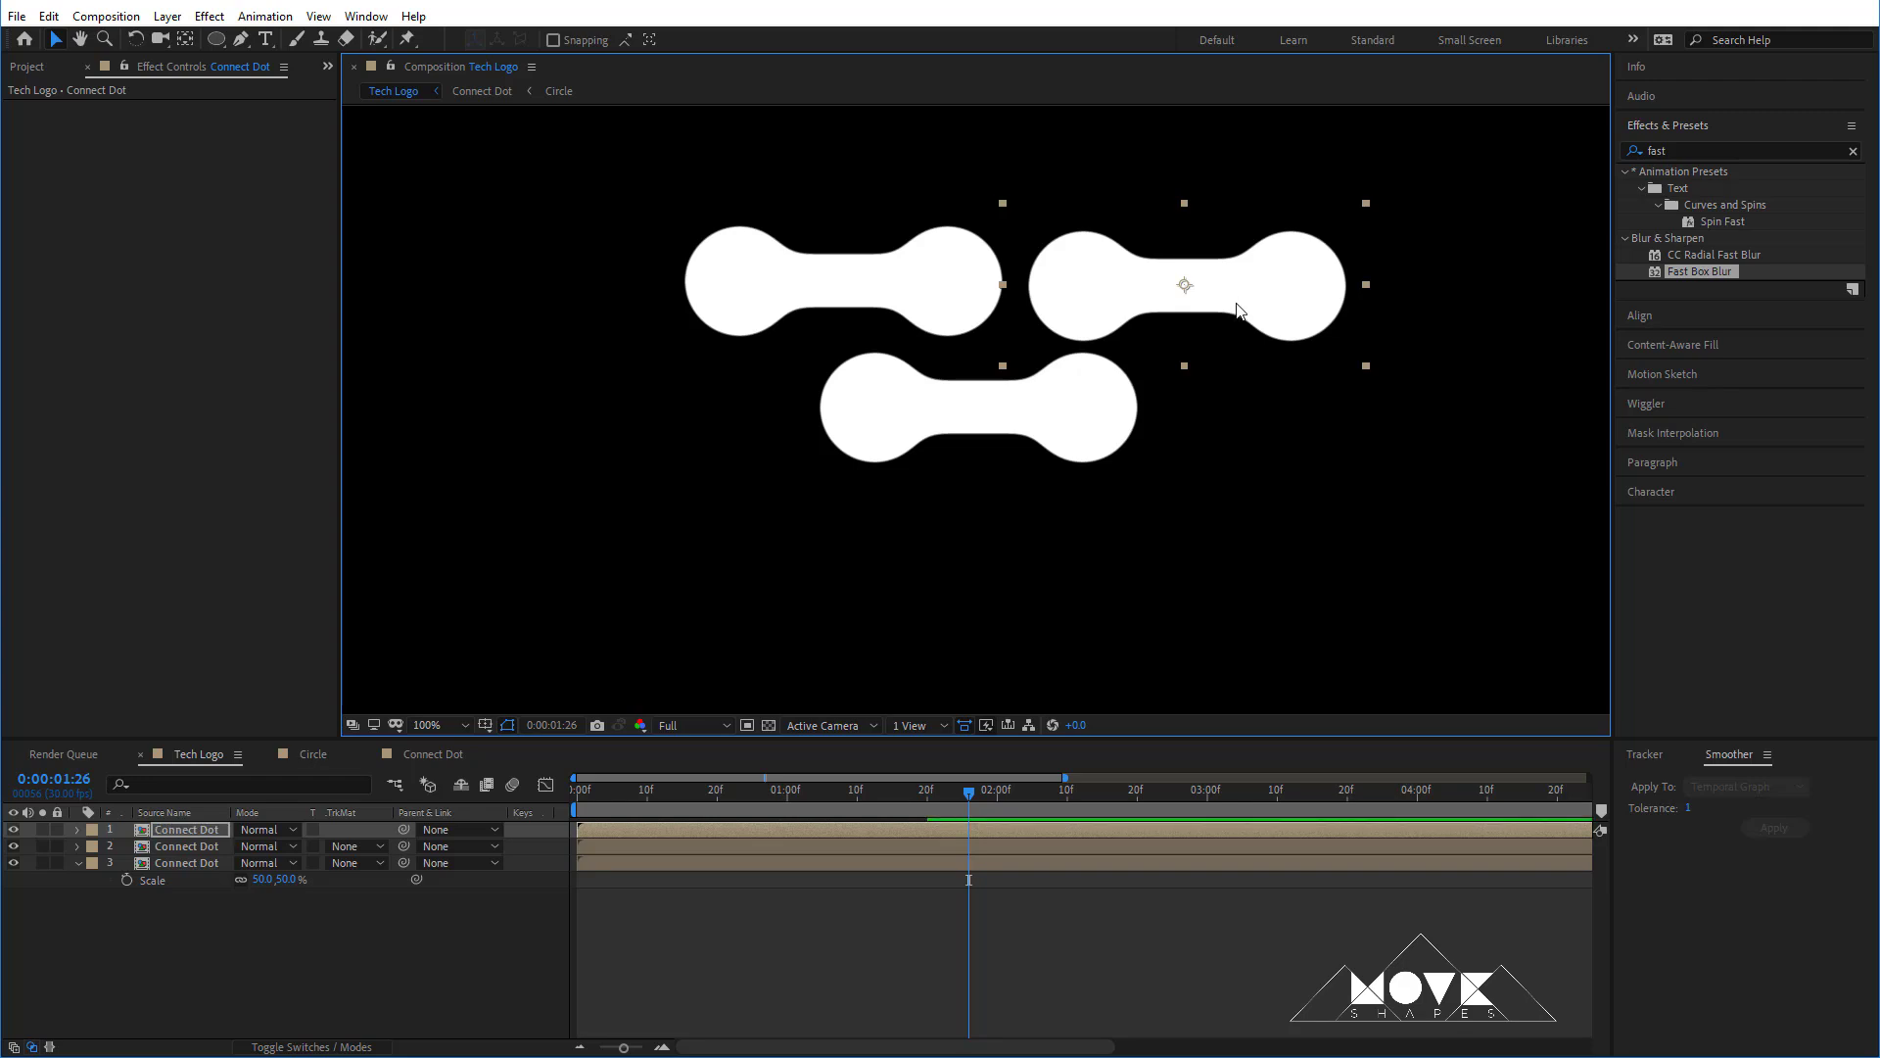
- Duplicate the right-hand Connect Dot shape and place the copy above the row, centered between its two shapes
key("comma")
key("comma")
key("ctrl+d")
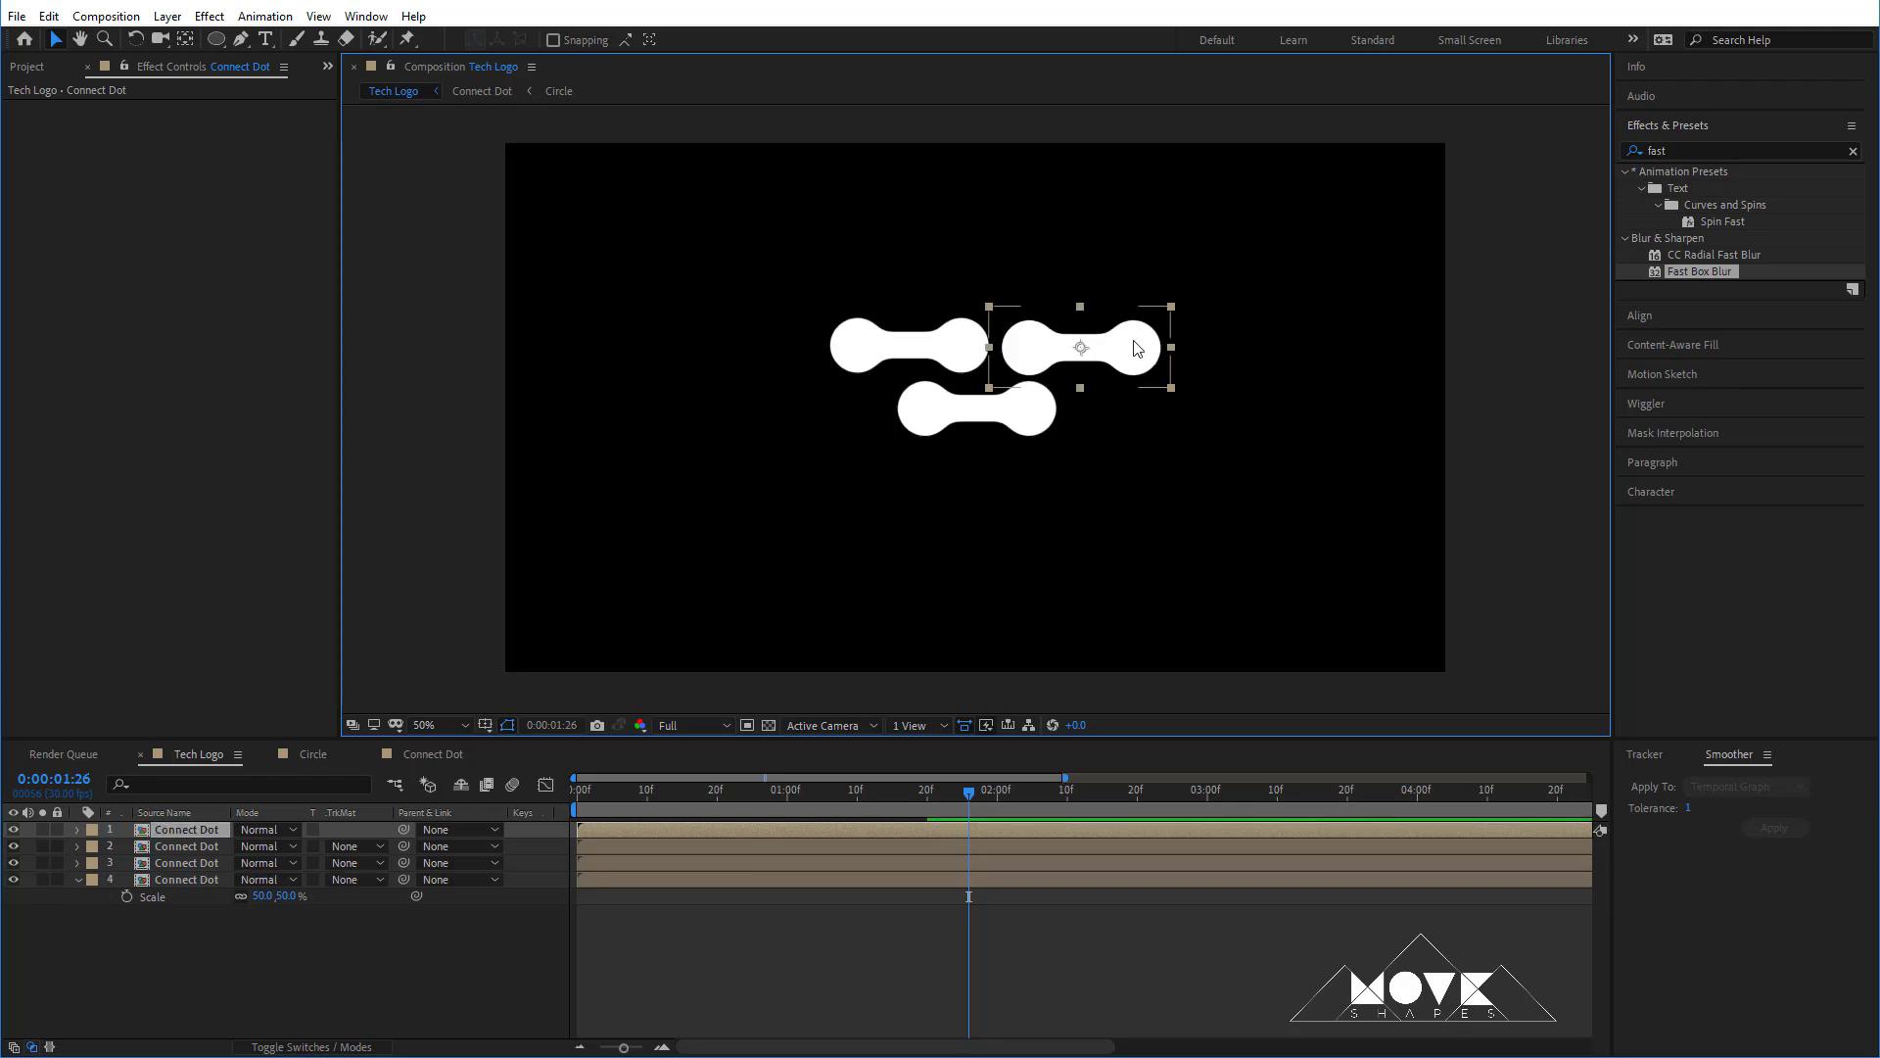
left_click_drag(1134, 349, 1035, 283)
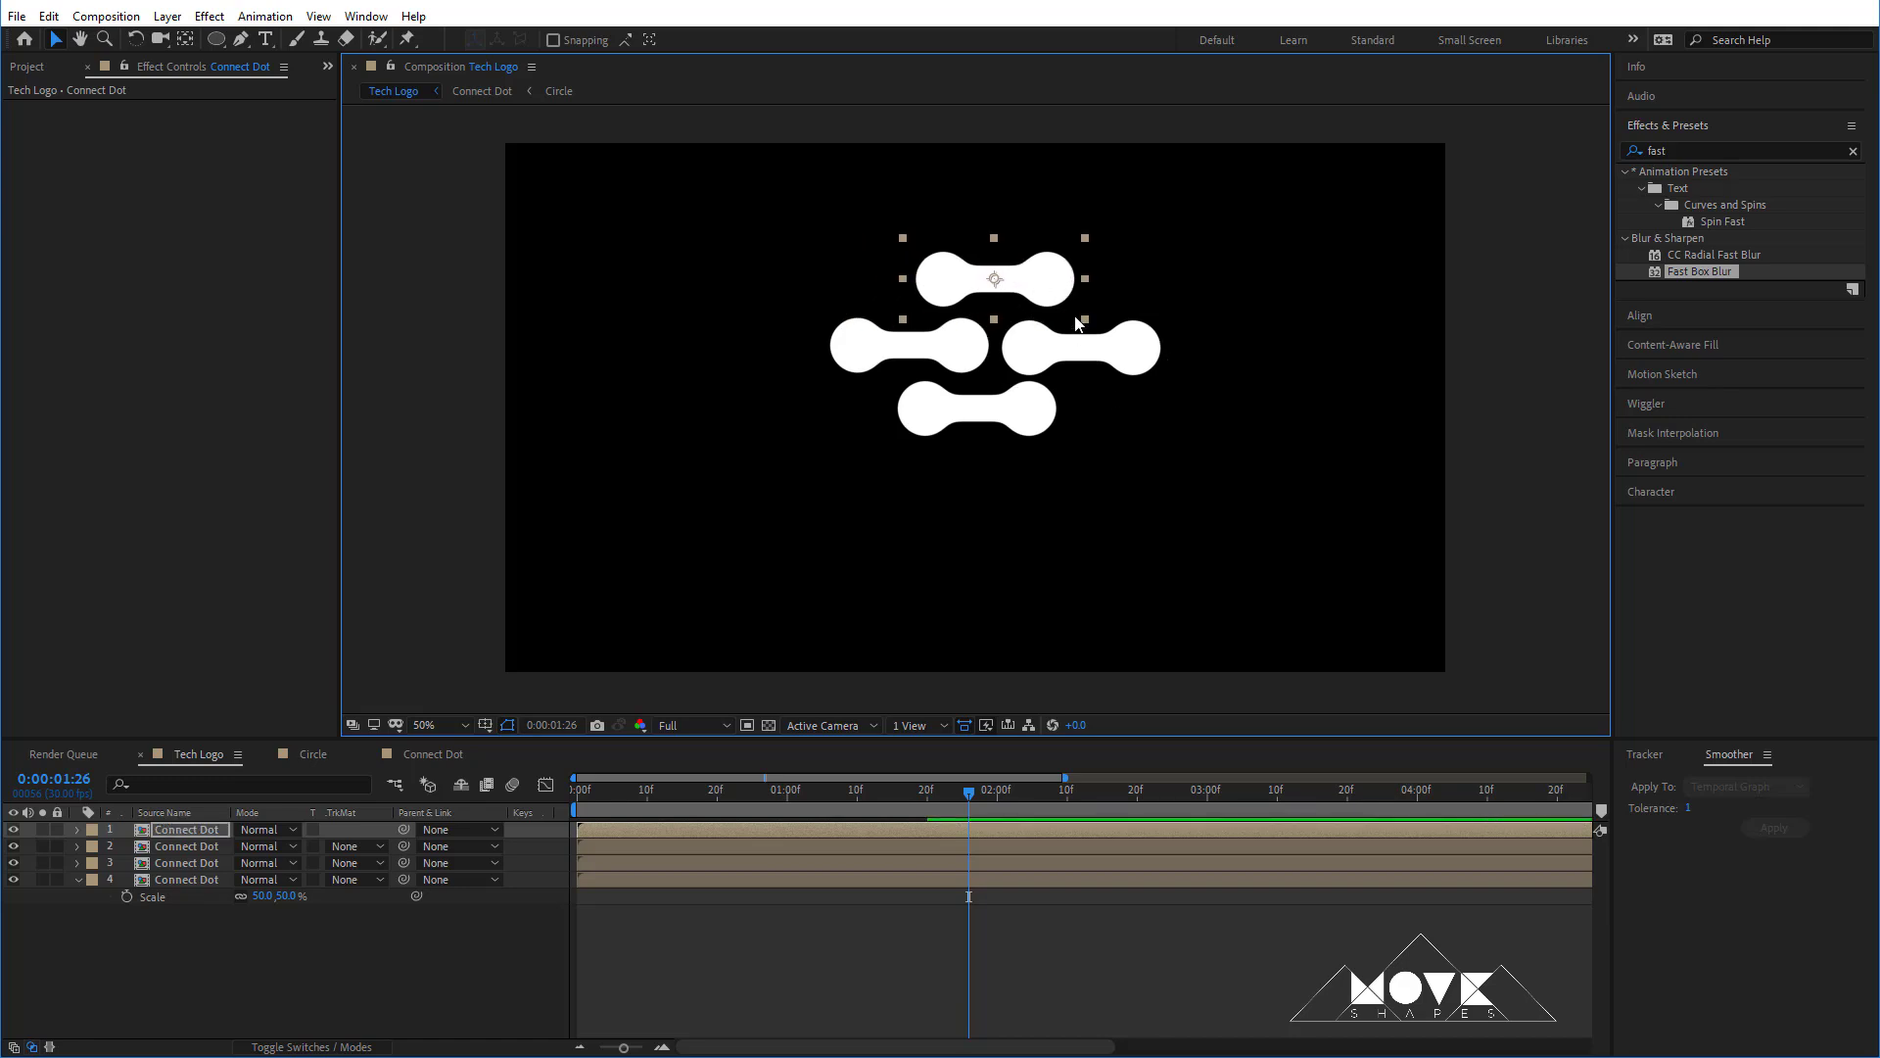
- Duplicate Connect Dot four more times, completing a row of three shapes and a staggered row of two above it
key("ctrl+d")
left_click_drag(1057, 291, 946, 214)
key("ctrl+d")
key("ctrl+d")
key("ctrl+d")
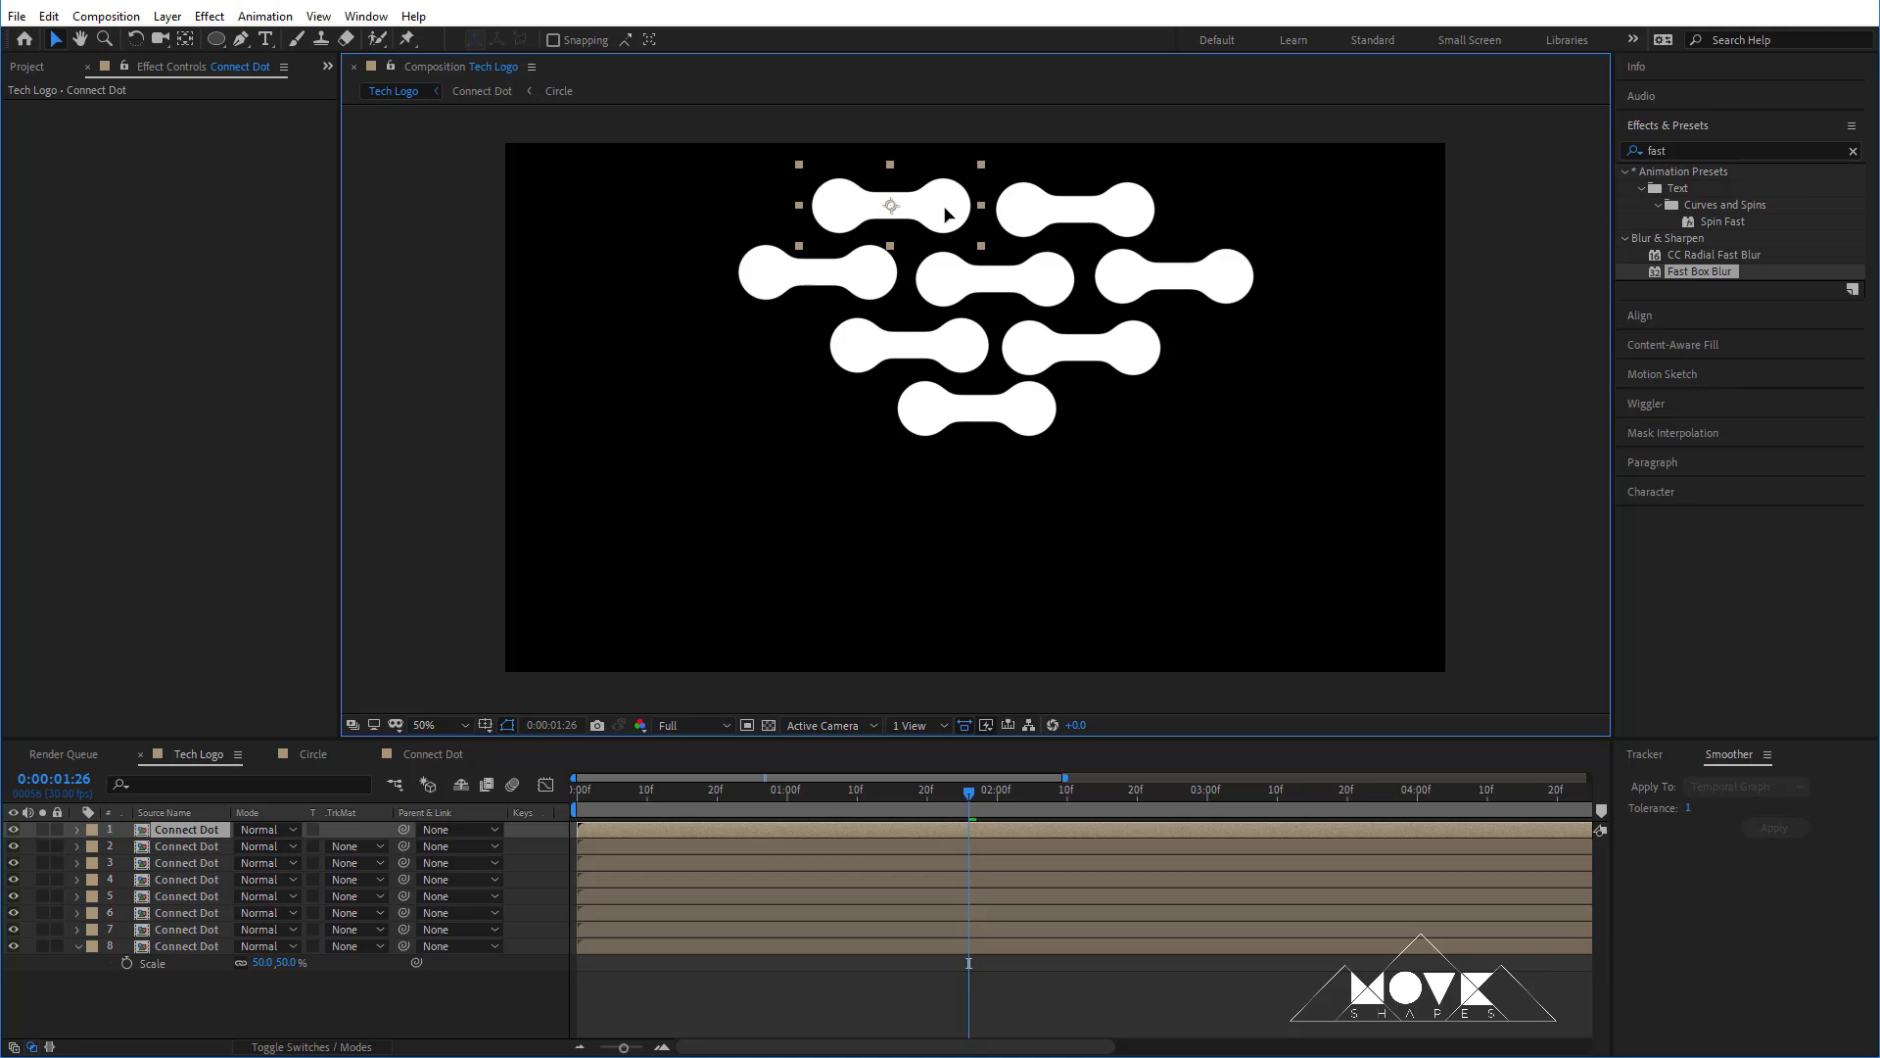
- Select all the Connect Dot shapes and move the whole arrangement down toward the middle of the frame
left_click(1482, 331)
left_click_drag(1466, 184, 699, 445)
left_click_drag(1013, 475, 1001, 580)
left_click(1278, 562)
- Duplicate the right shape of the uppermost row and place the copy above that row, centered between its two shapes
left_click(1083, 325)
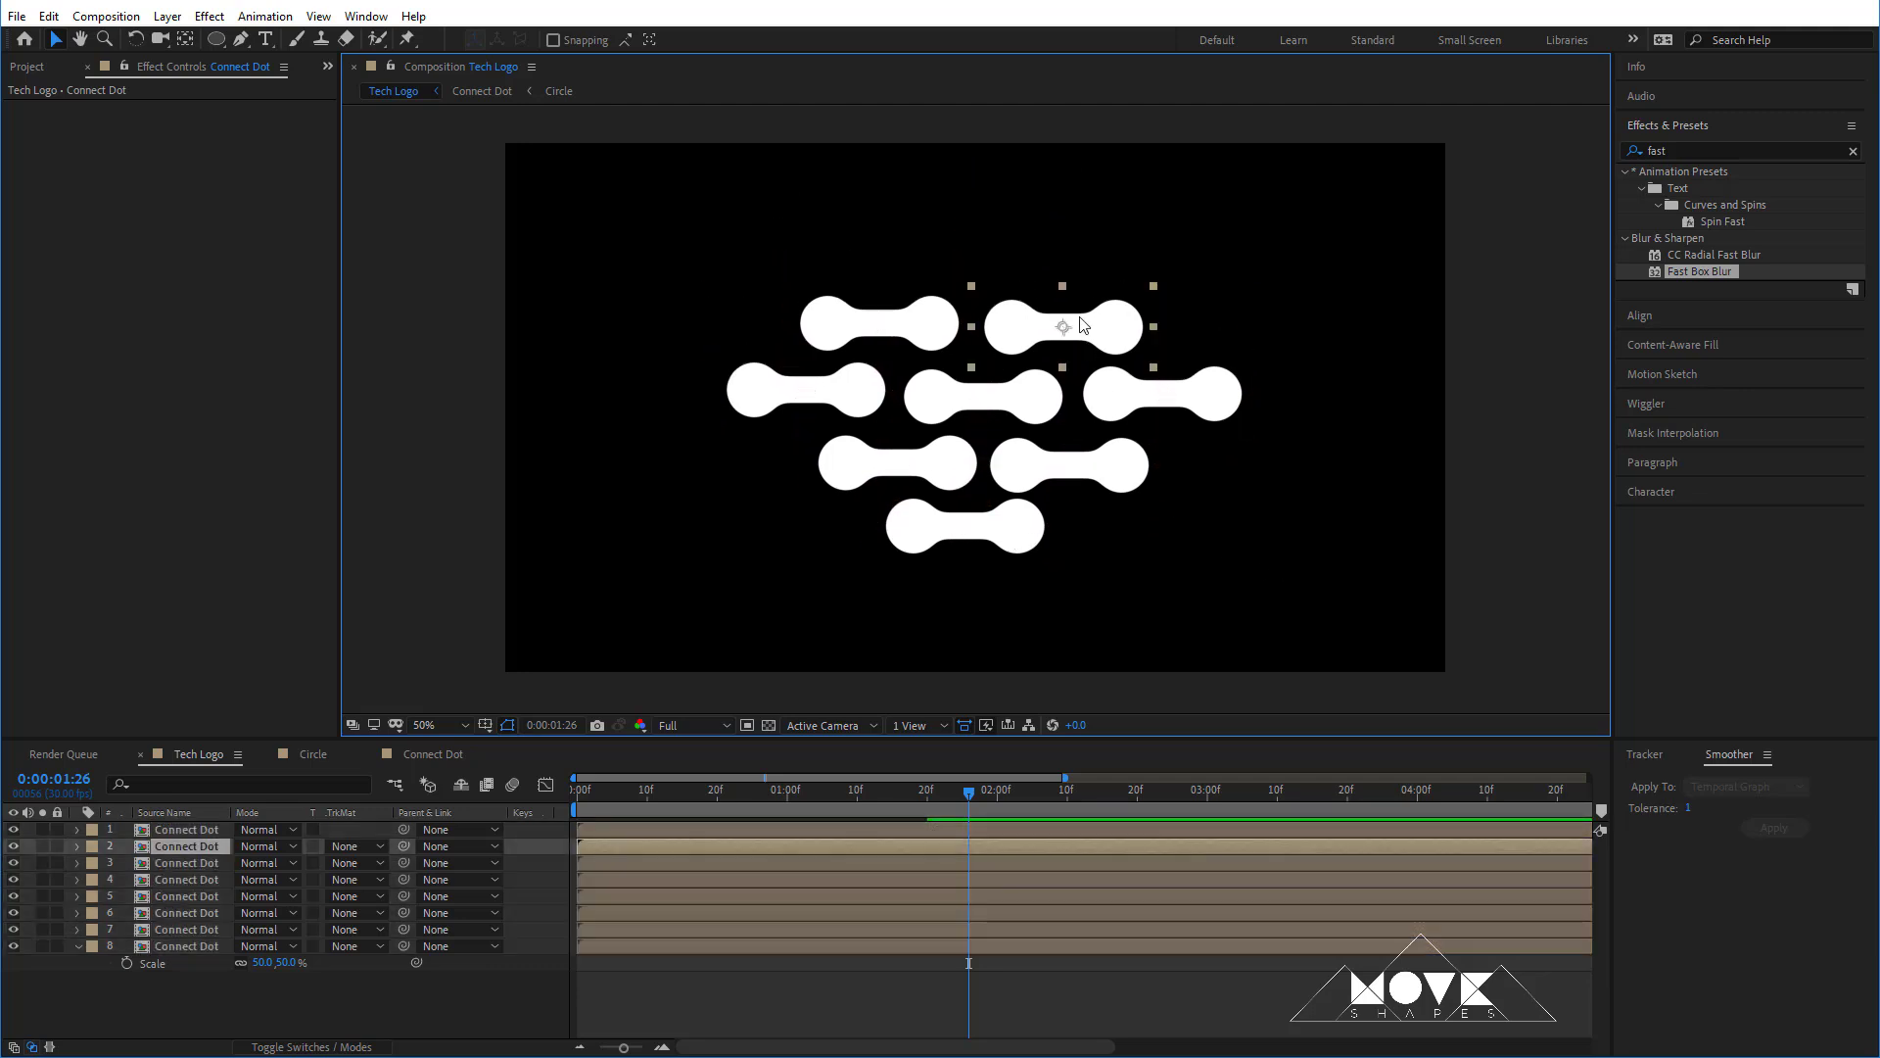
key("ctrl+d")
left_click_drag(1124, 333, 1034, 255)
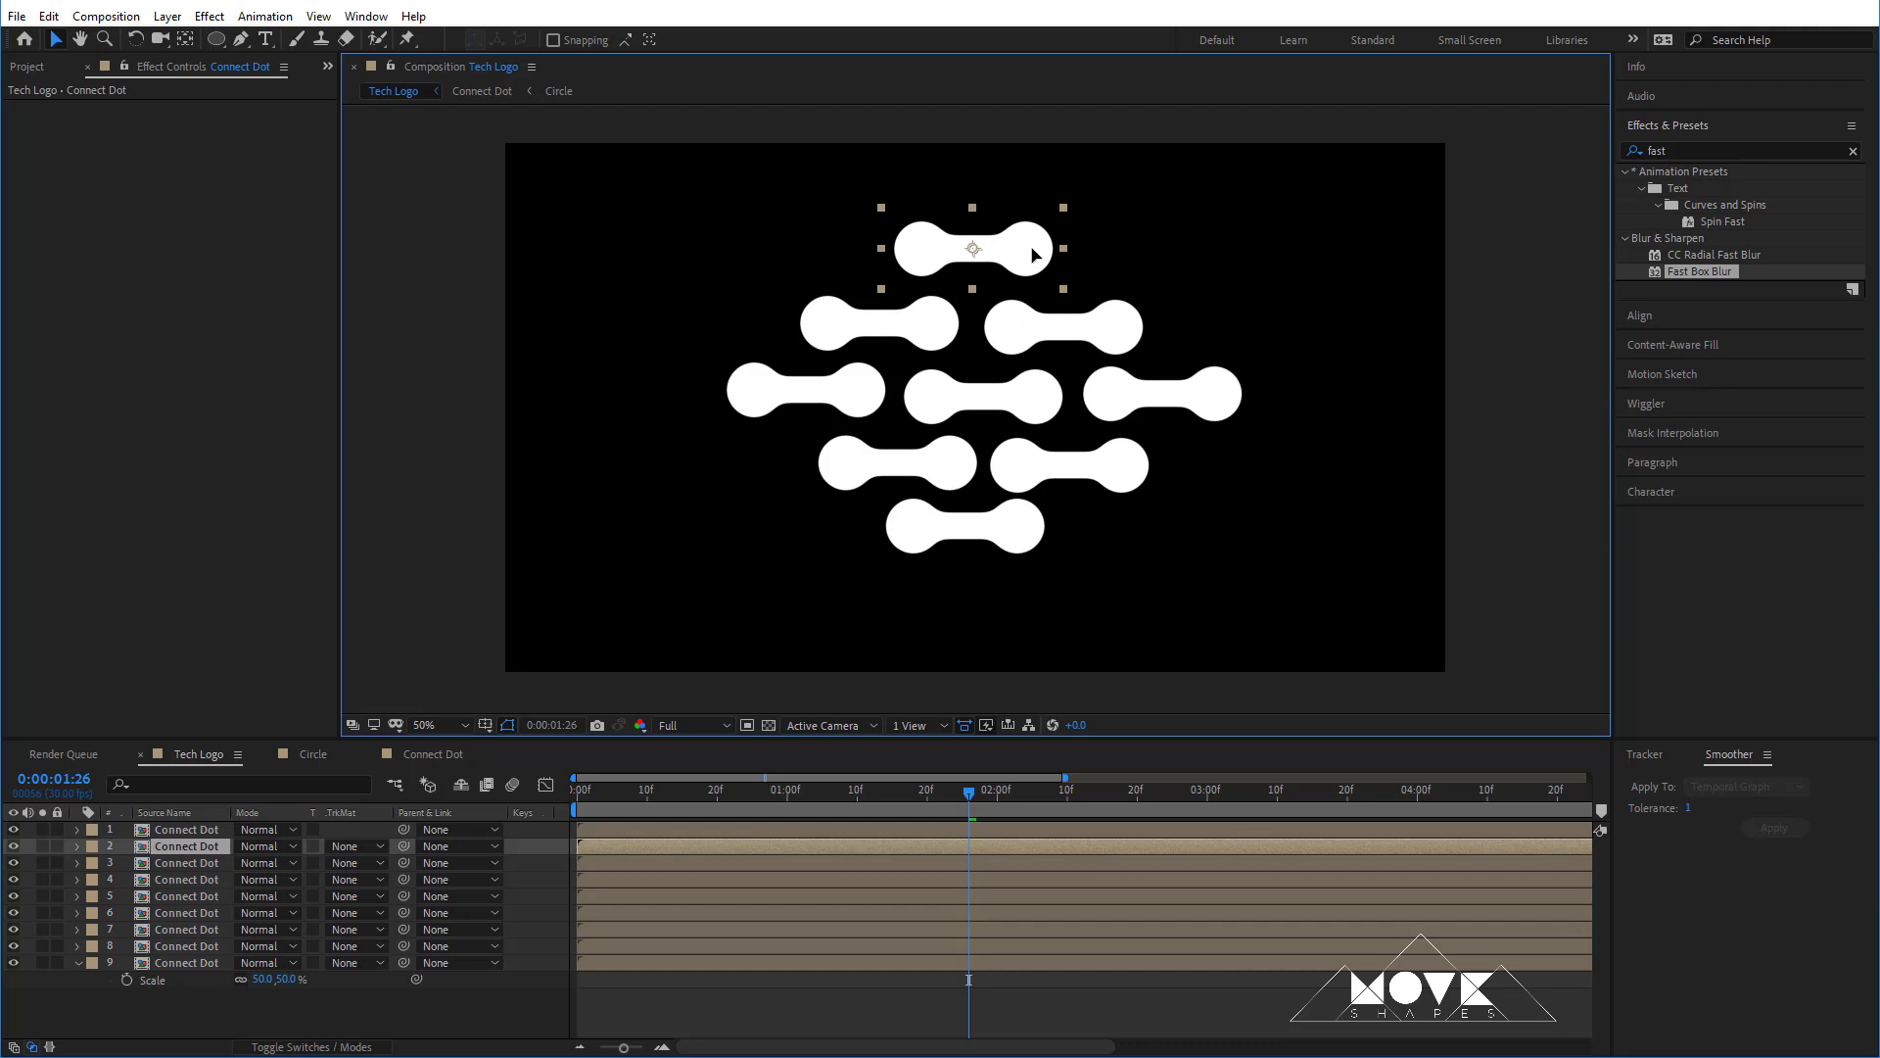
left_click(1513, 378)
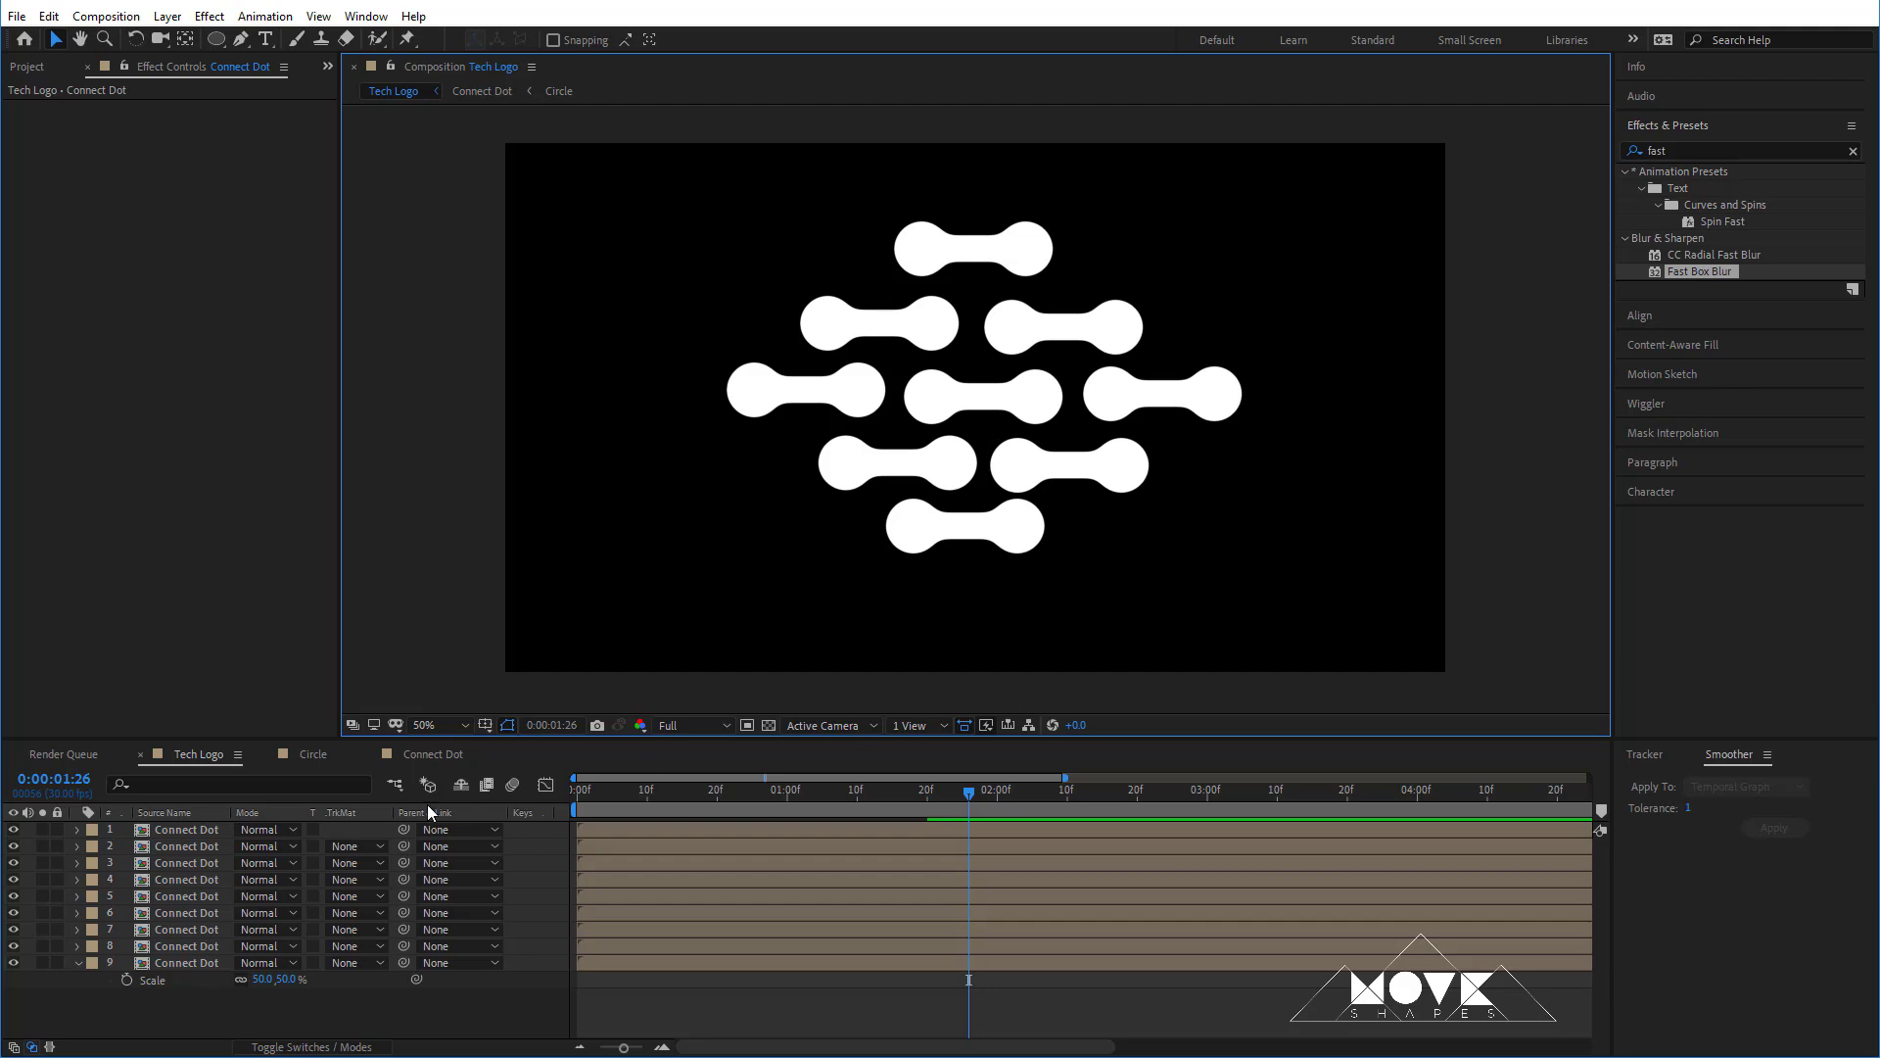
left_click(77, 962)
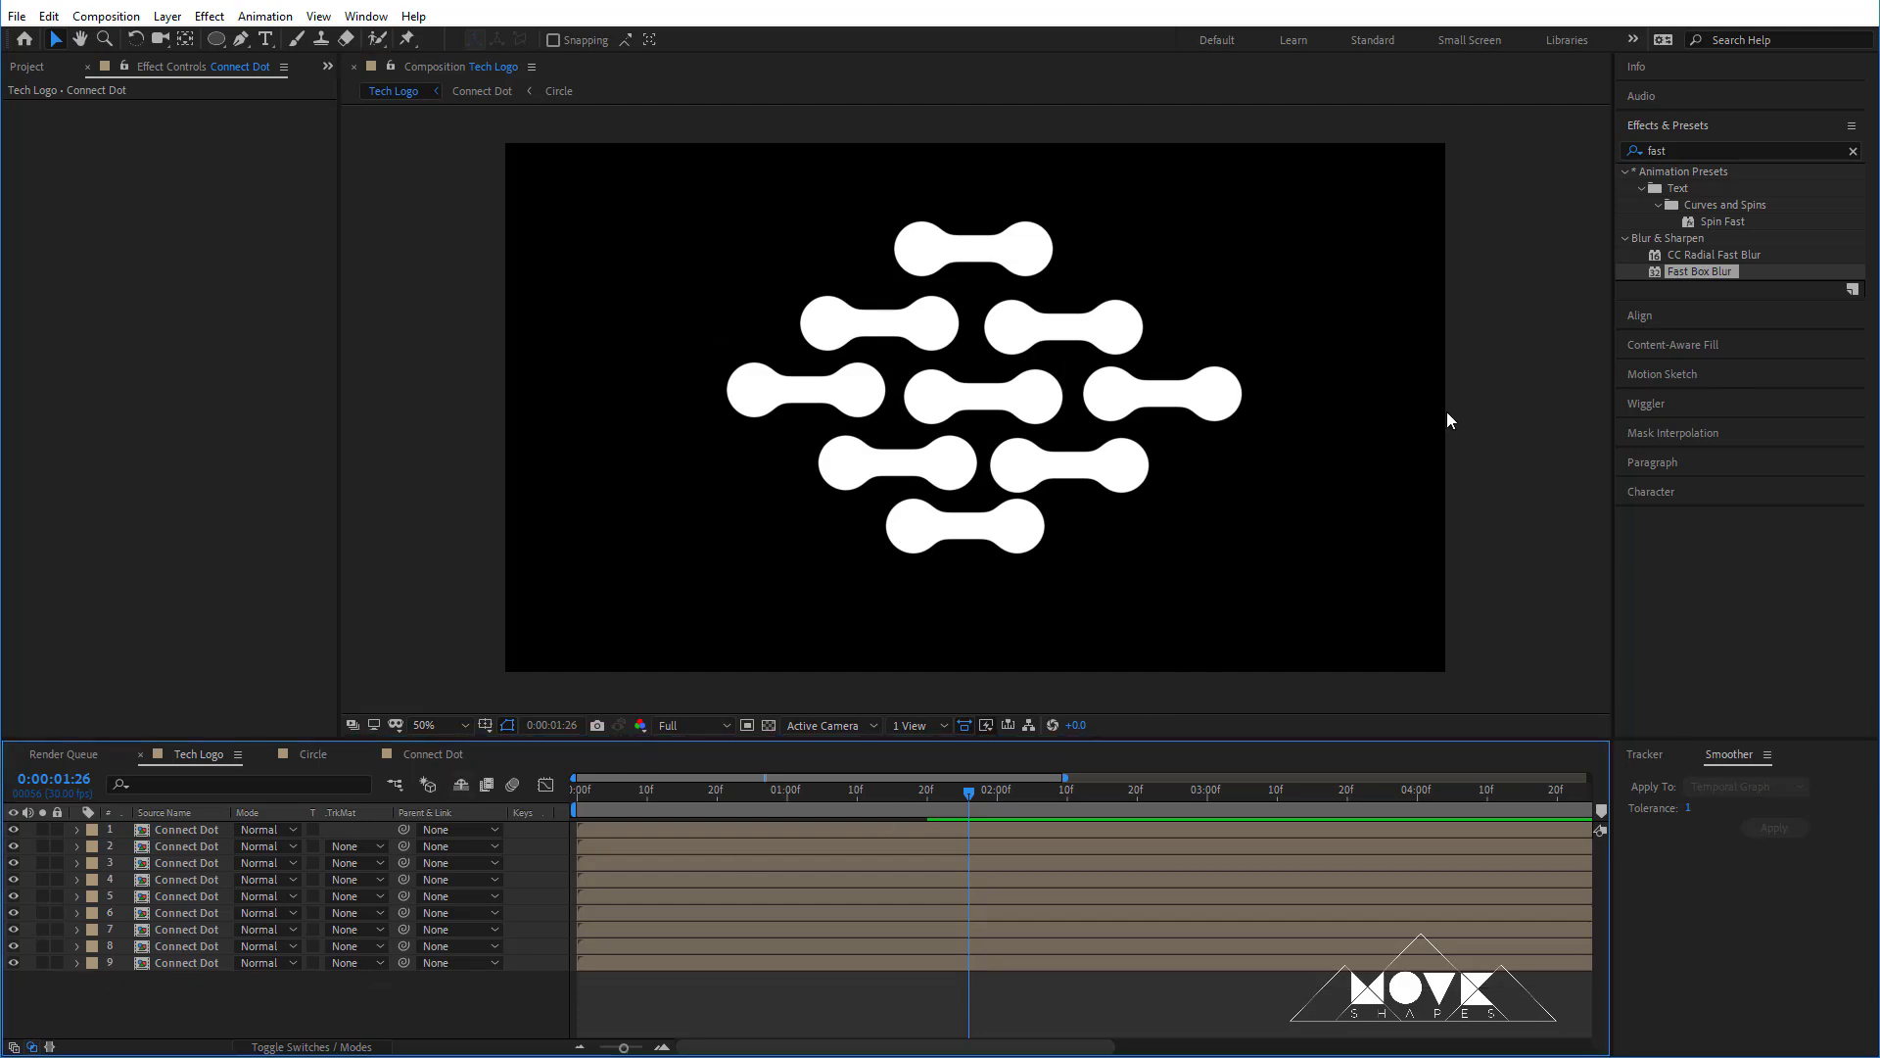
right_click(1501, 378)
mouse_move(1549, 391)
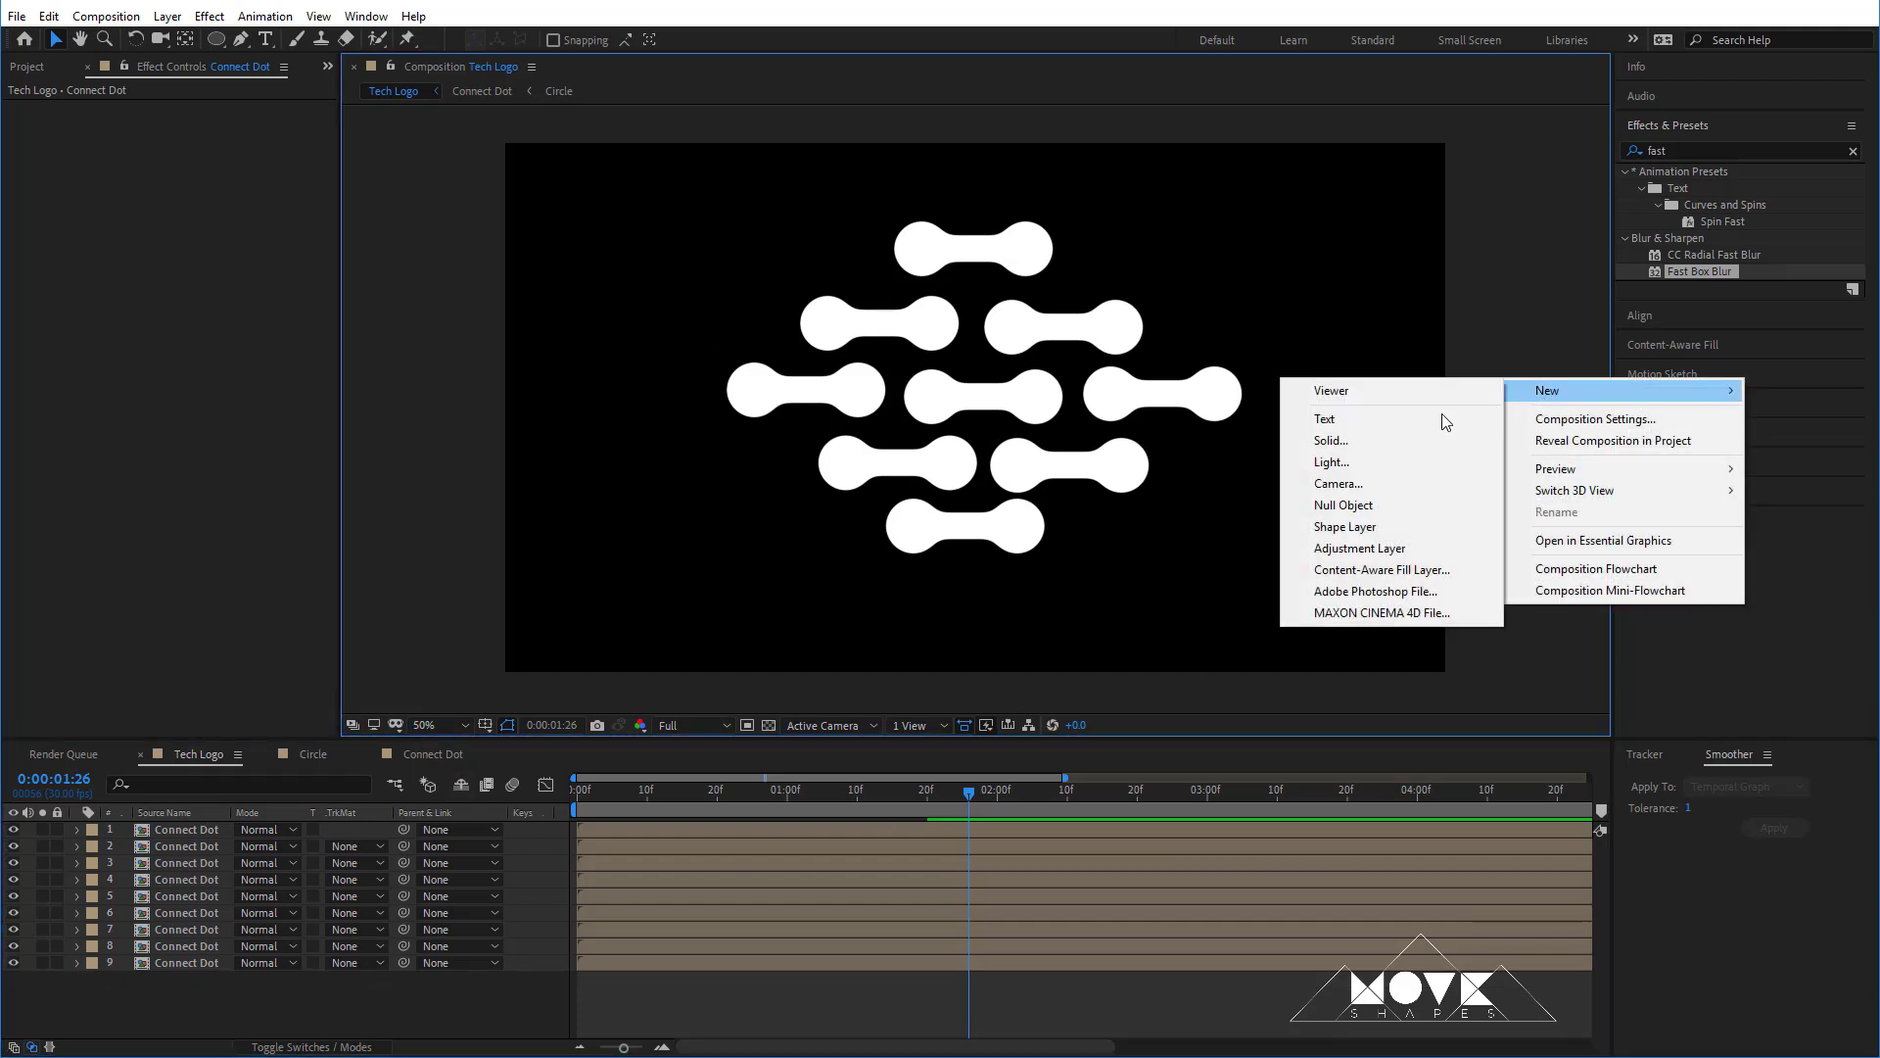
left_click(1318, 525)
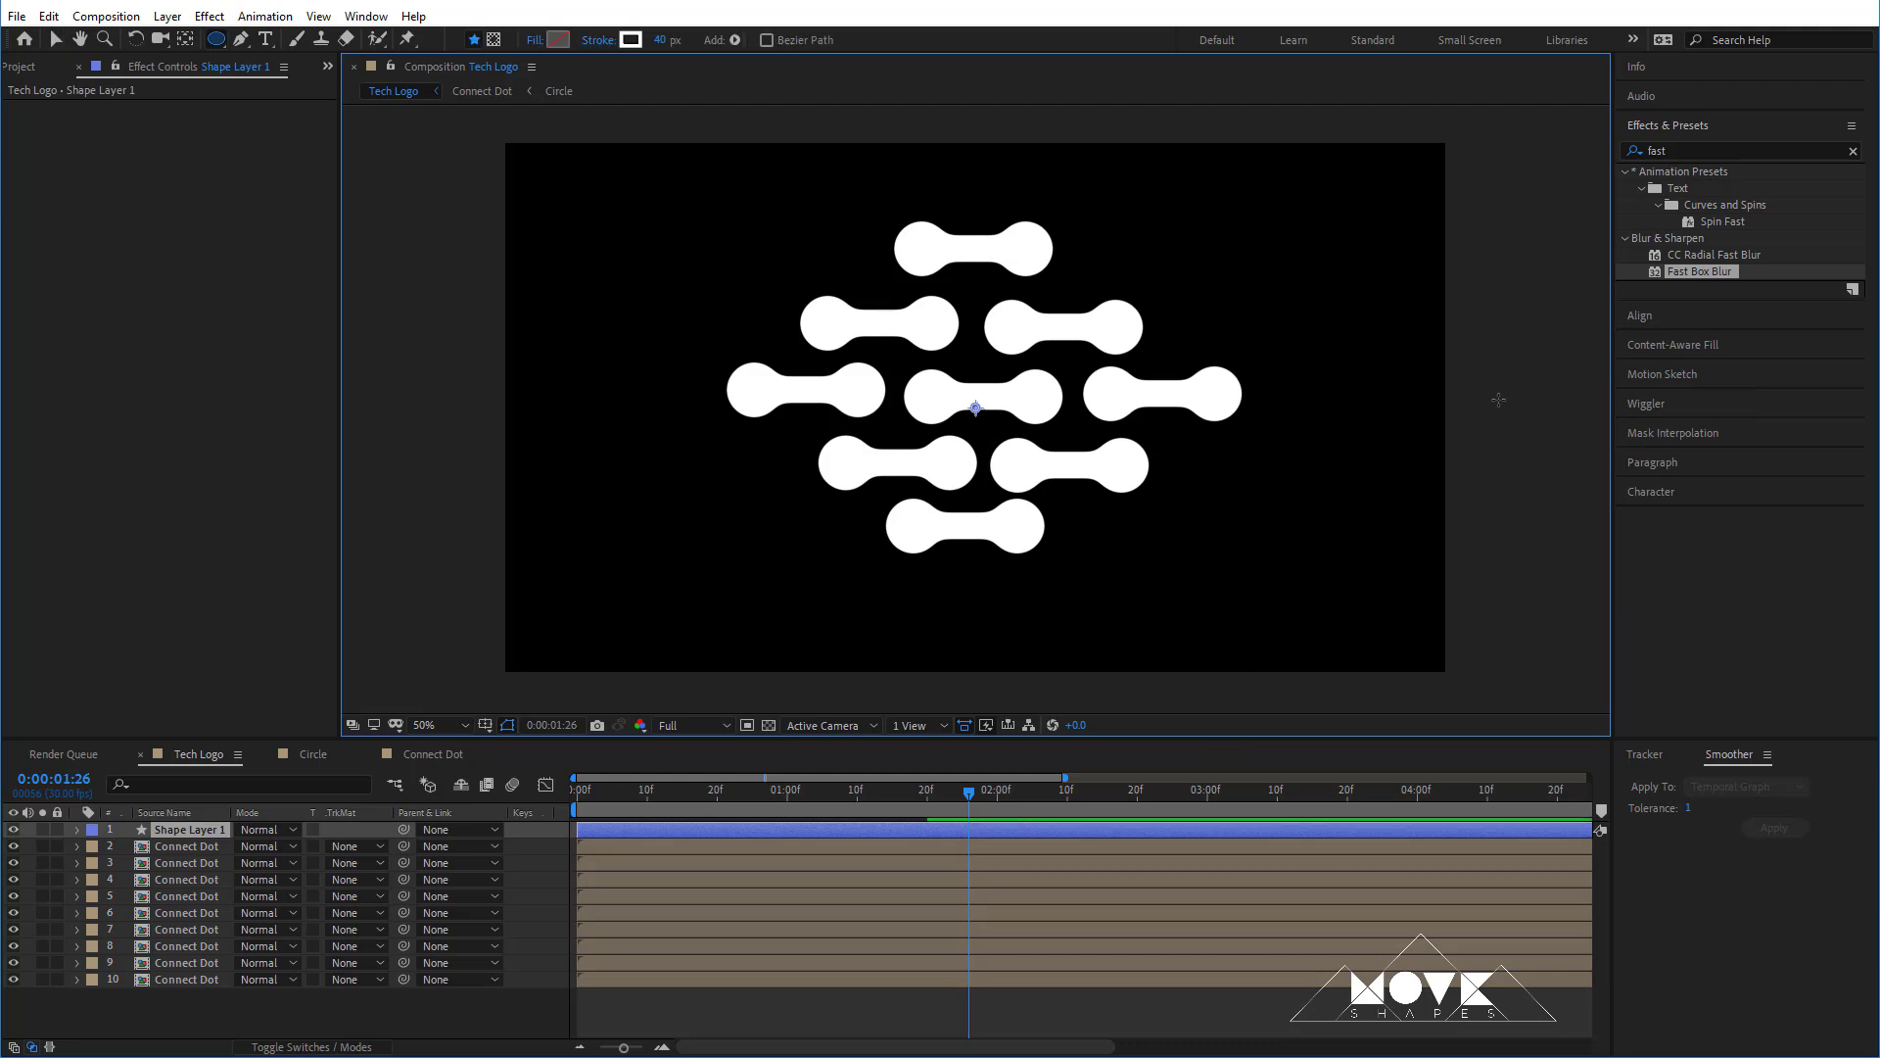
key("Delete")
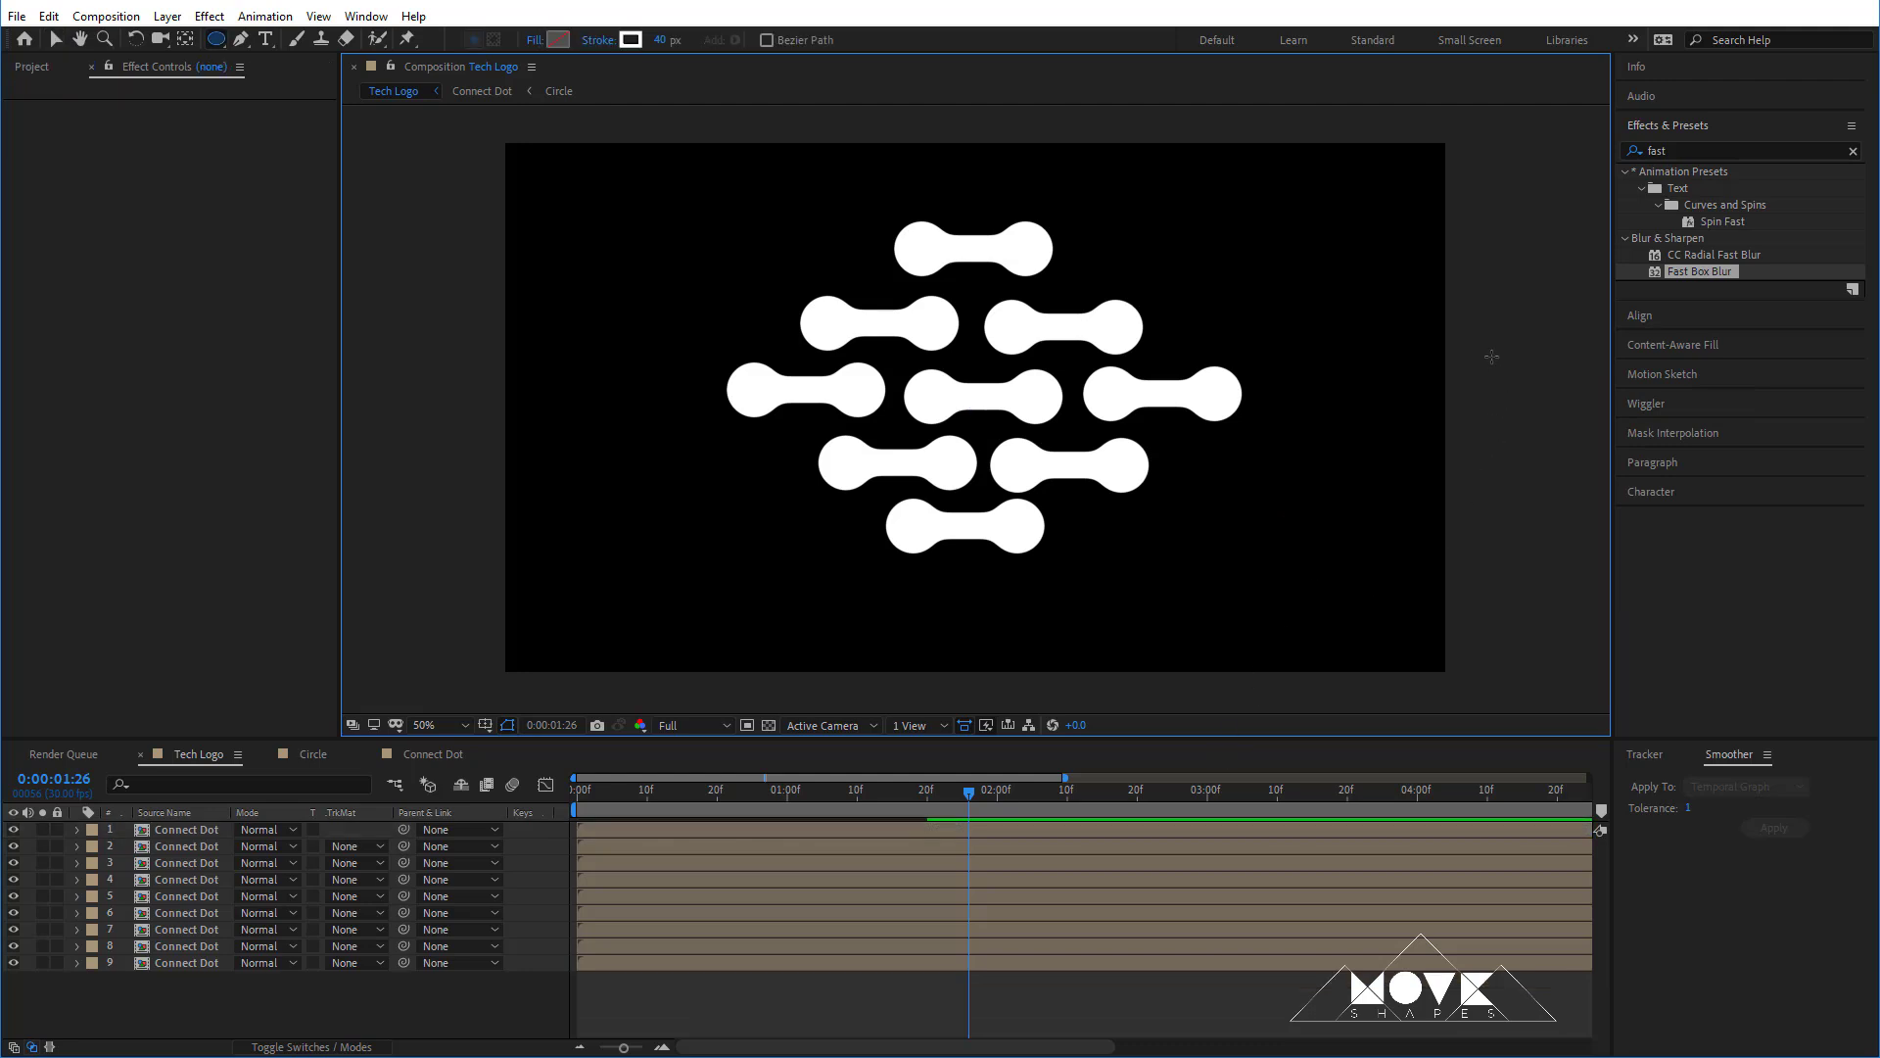
- Switch back to the Selection tool and add a null object to the Tech Logo composition
key("v")
right_click(1487, 365)
mouse_move(1528, 370)
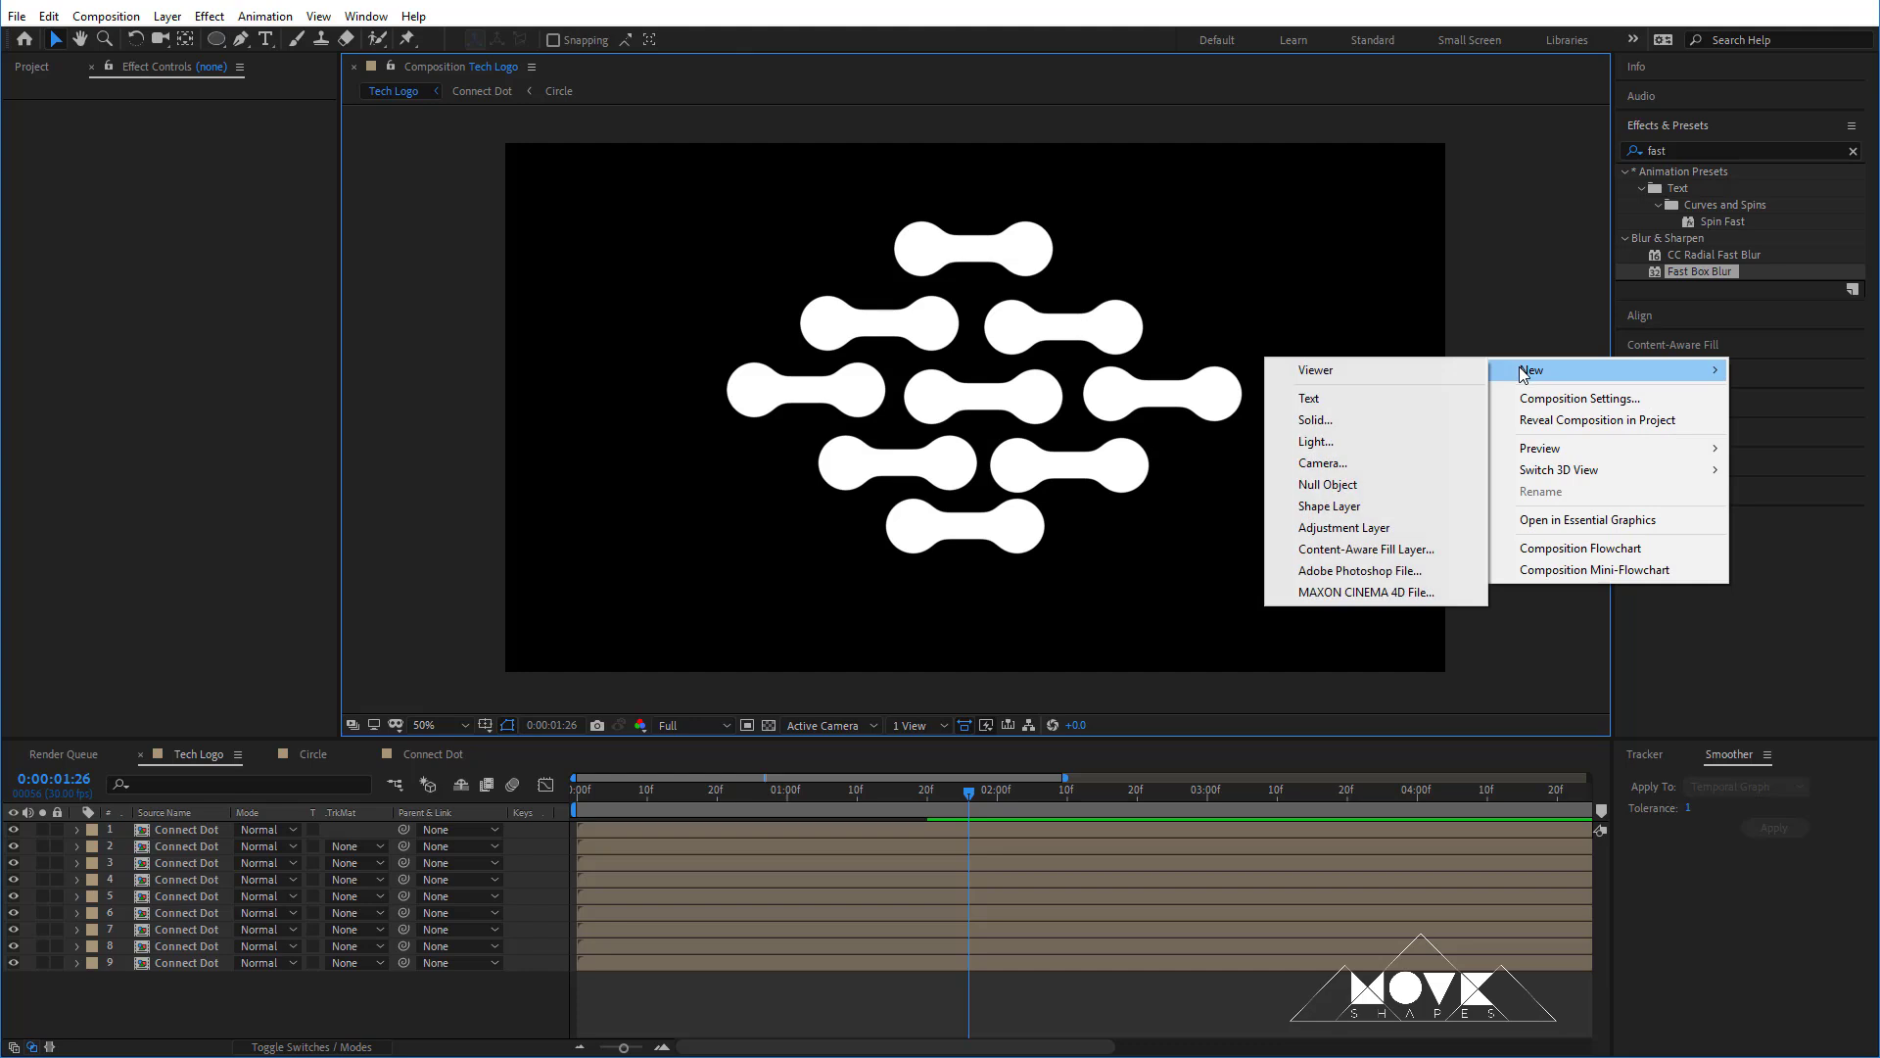
left_click(1330, 486)
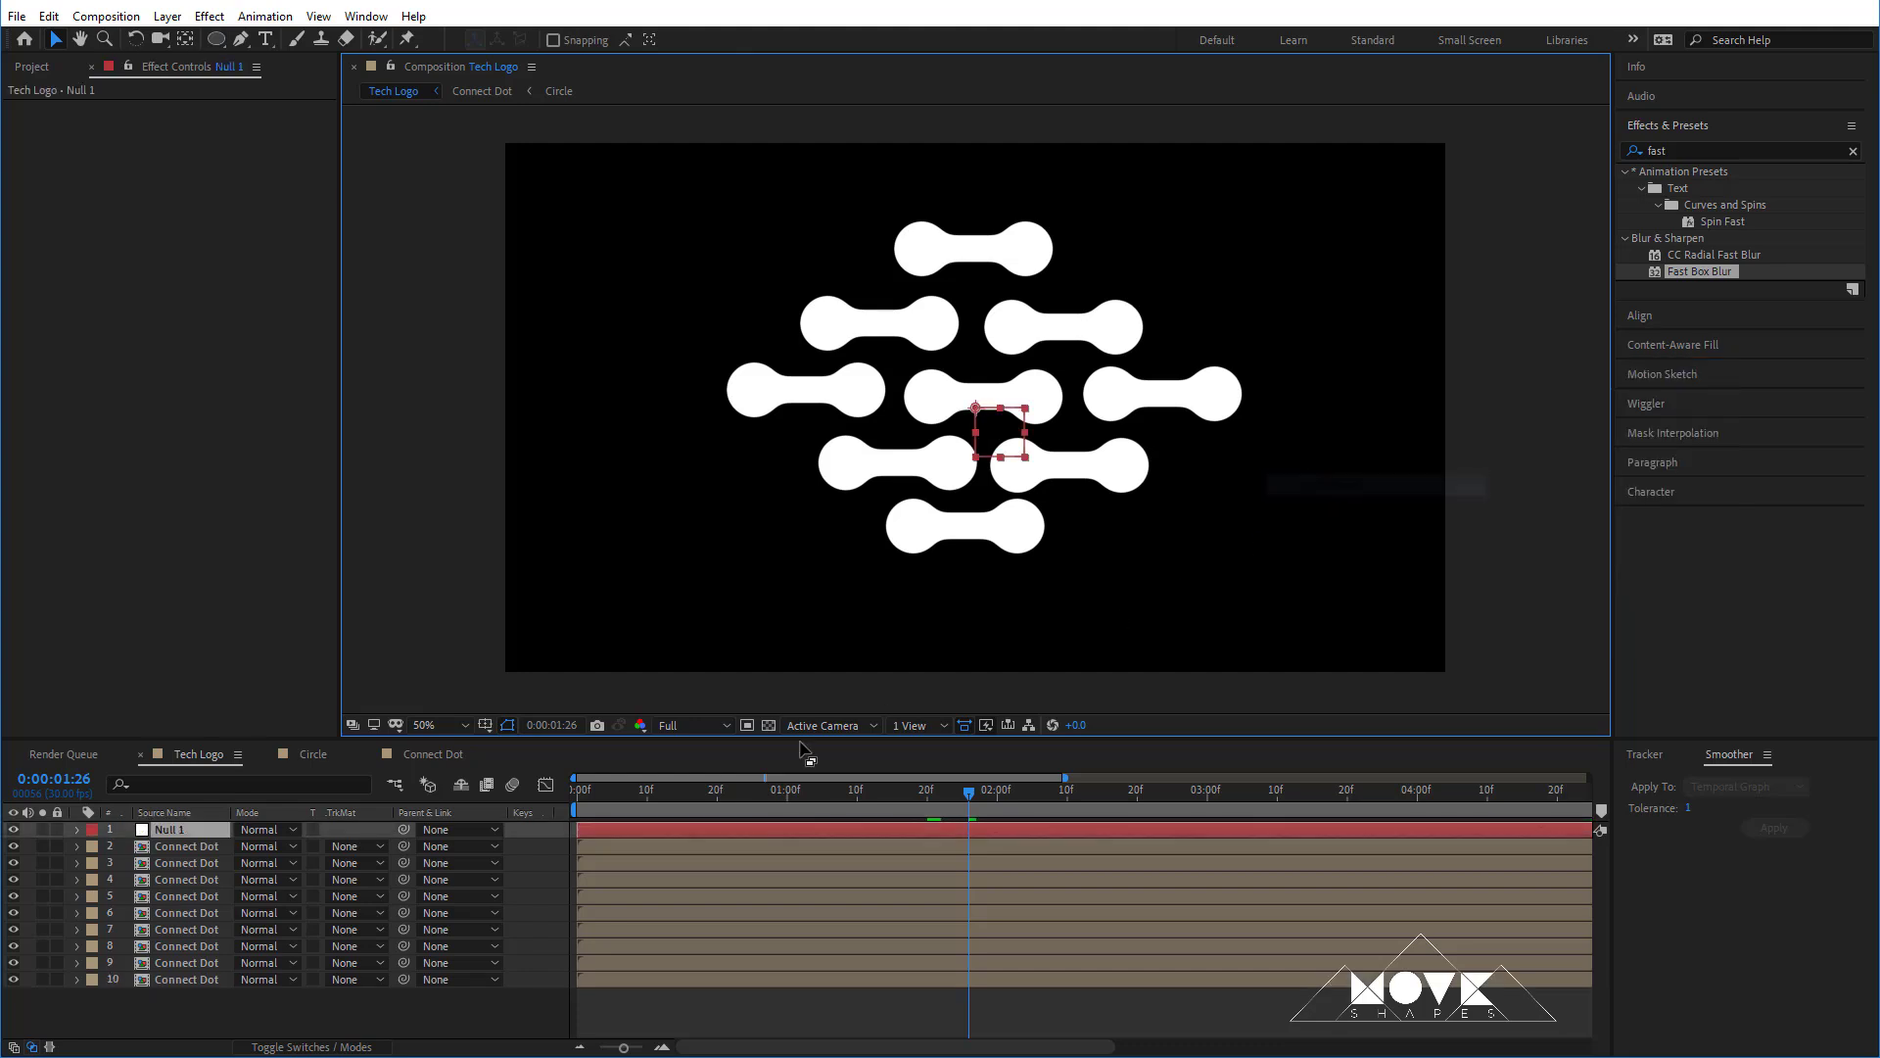
- Select all nine Connect Dot layers and parent them to Null 1
left_click(186, 844)
left_click(185, 982, "shift")
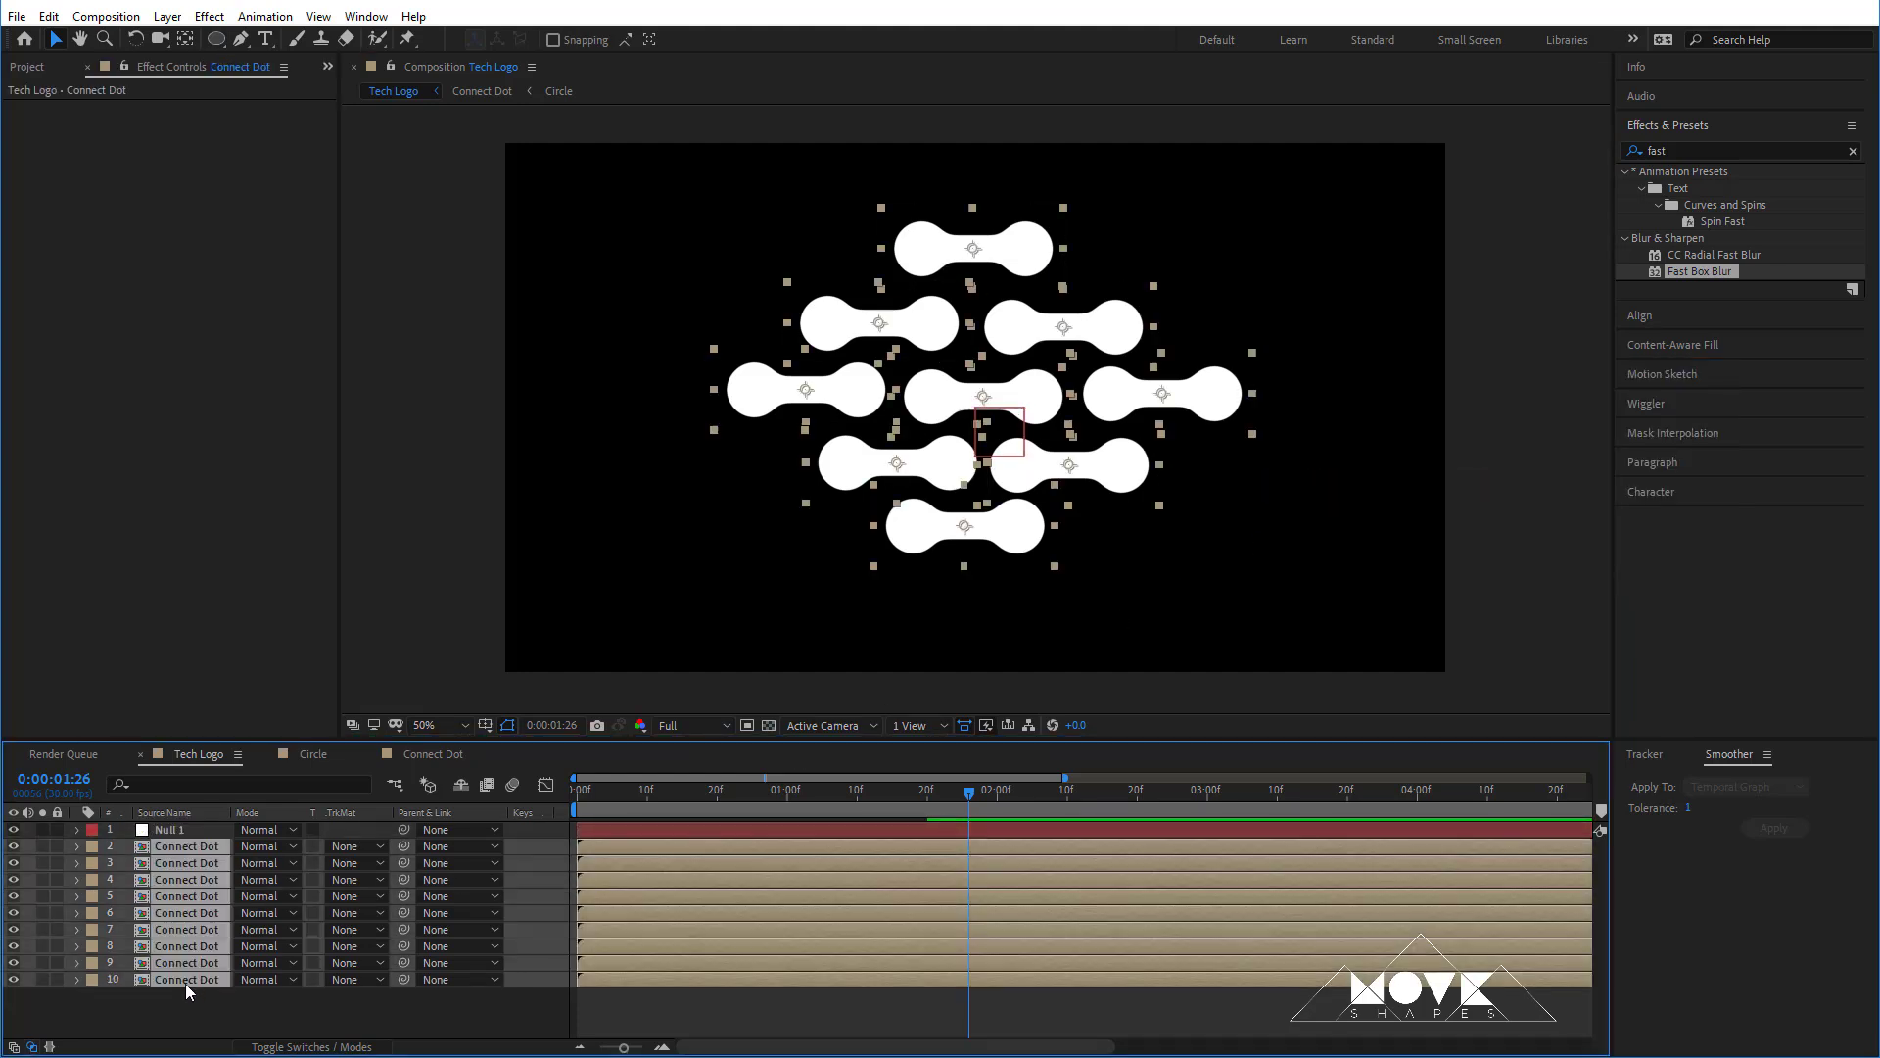
left_click_drag(403, 848, 173, 830)
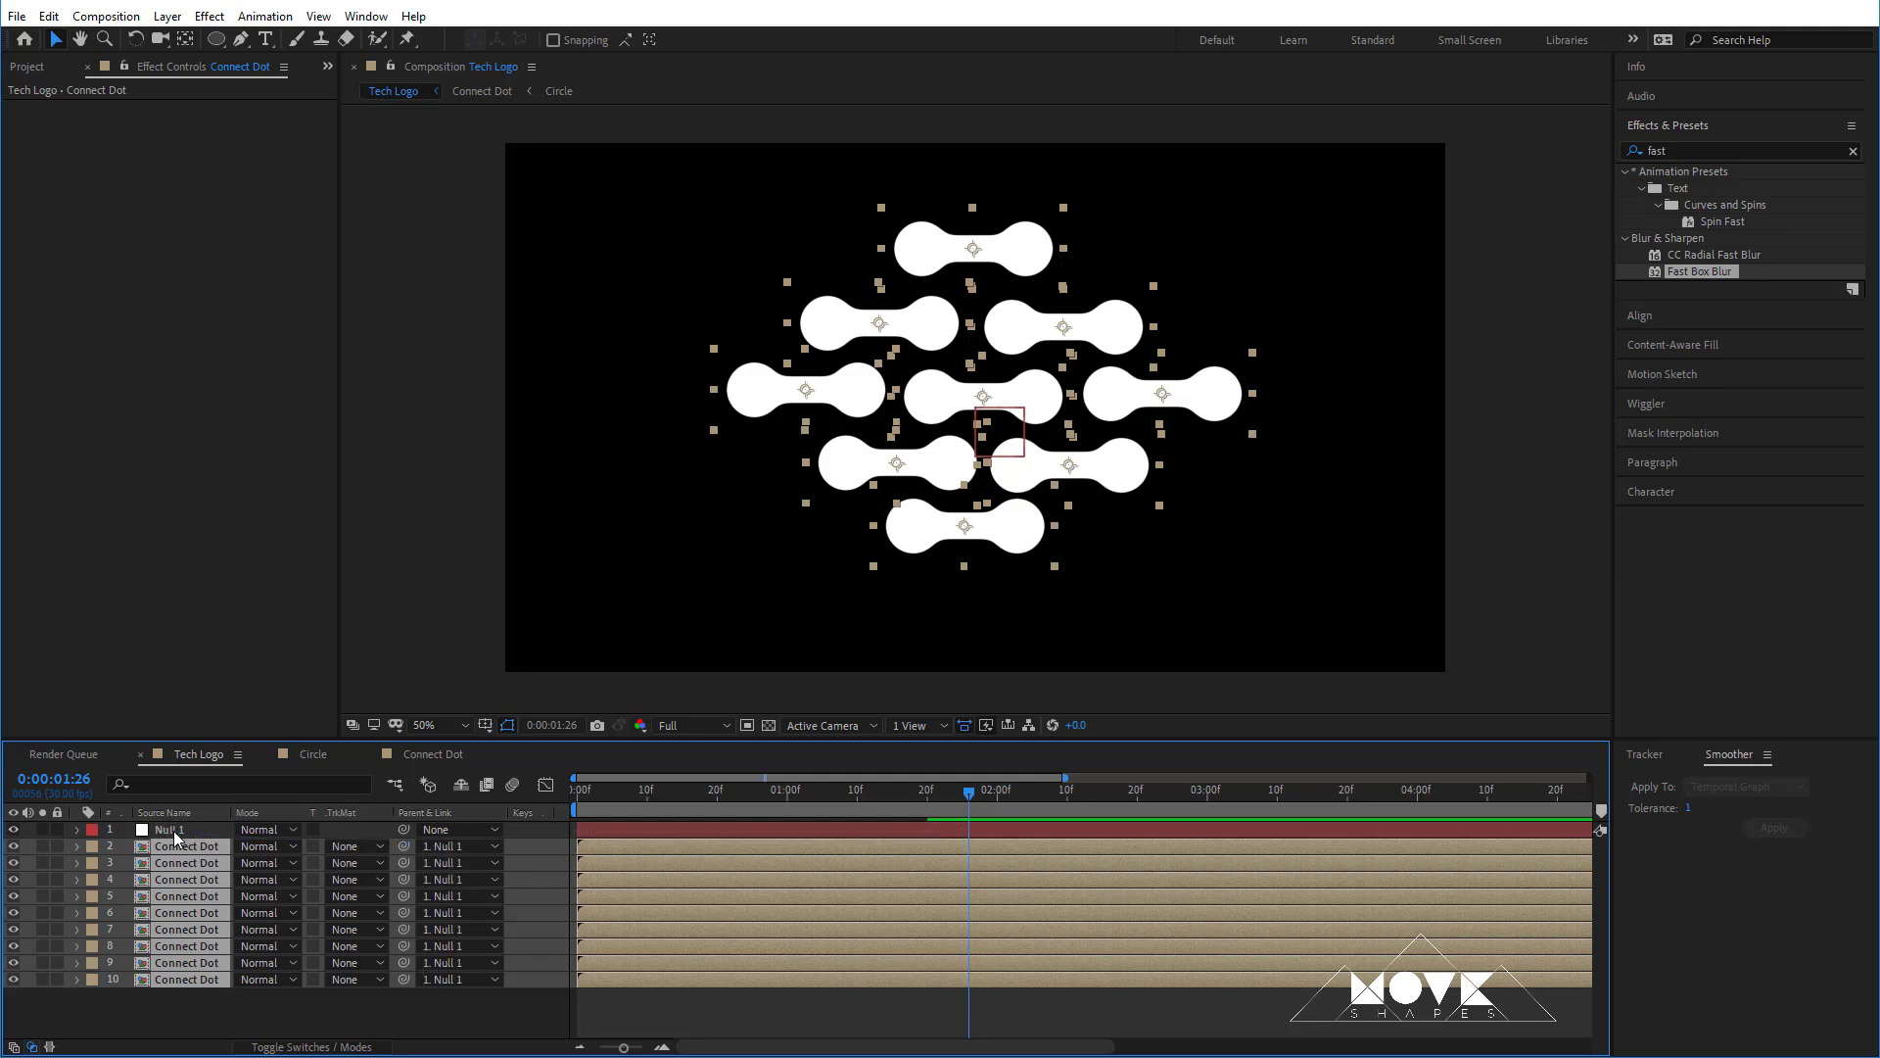
- Set Null 1's rotation to -45° and scrub through the timeline to check the tilted arrangement
left_click(176, 831)
key("r")
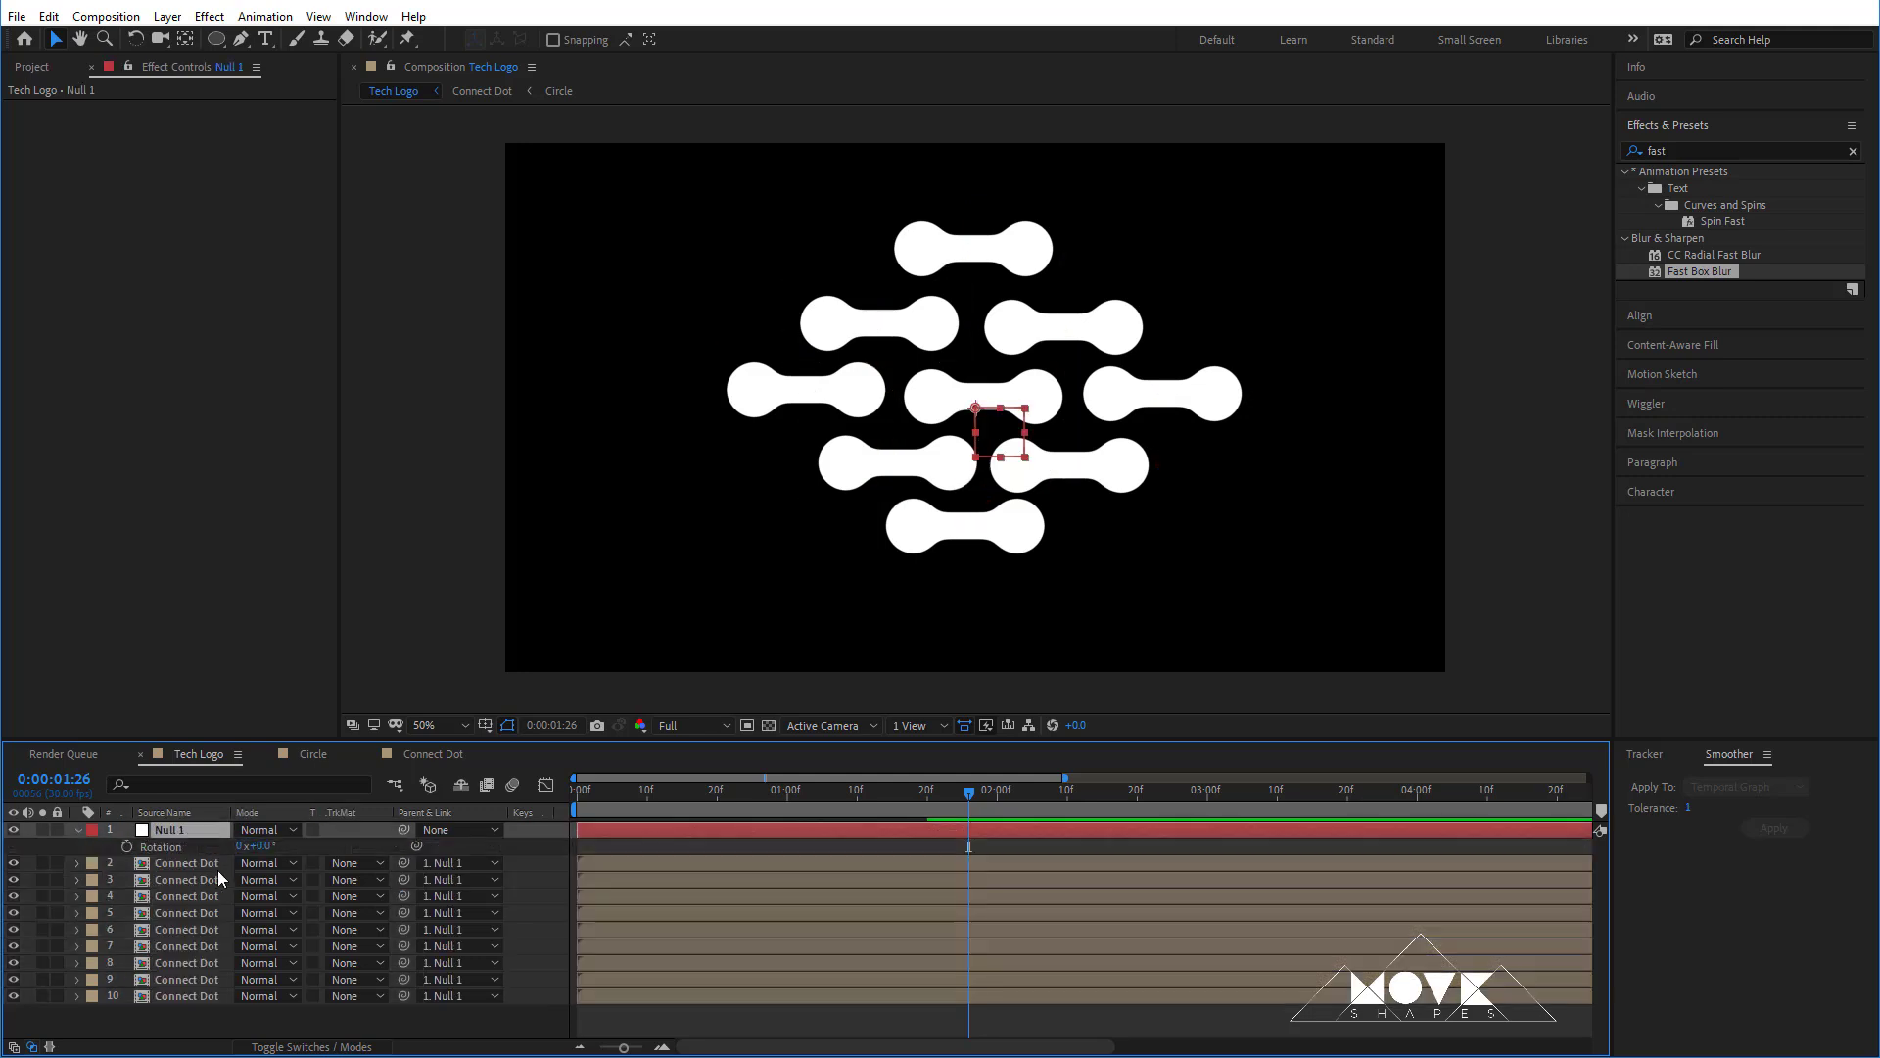
left_click_drag(255, 845, 221, 845)
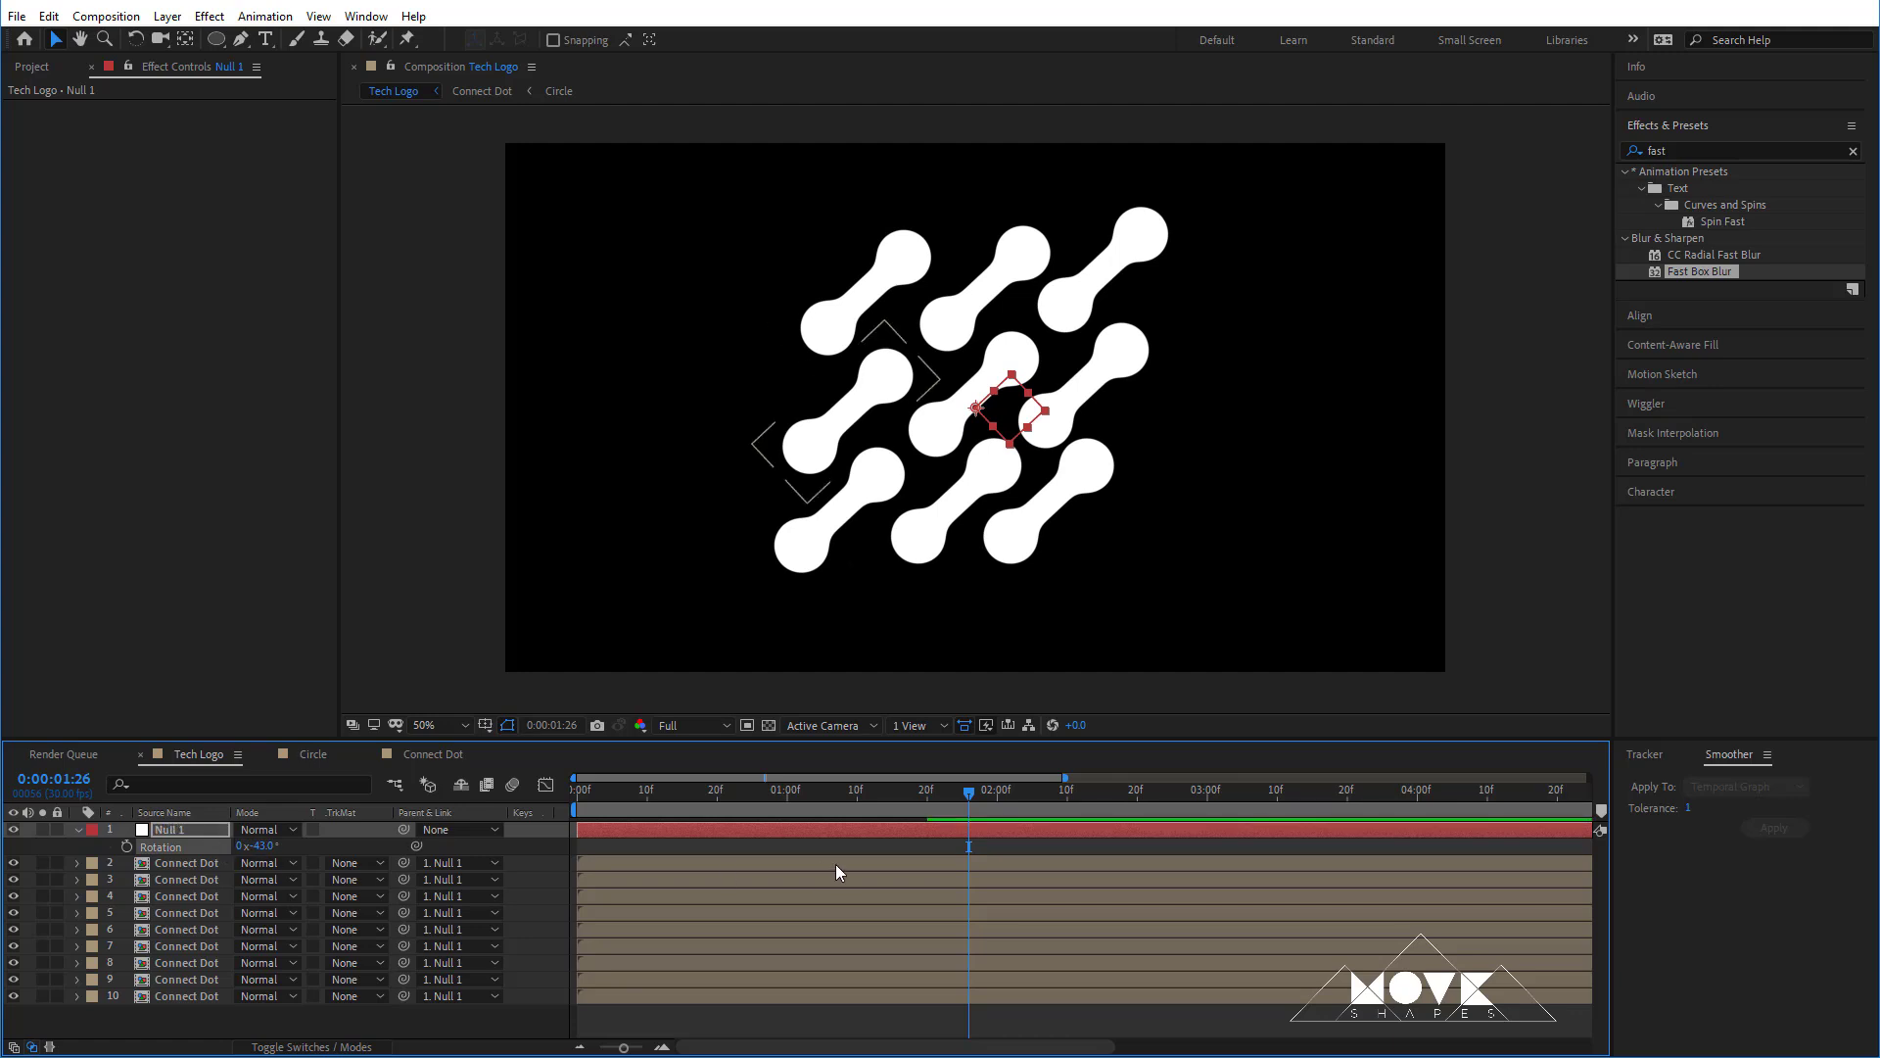
left_click(750, 844)
left_click_drag(725, 791, 831, 820)
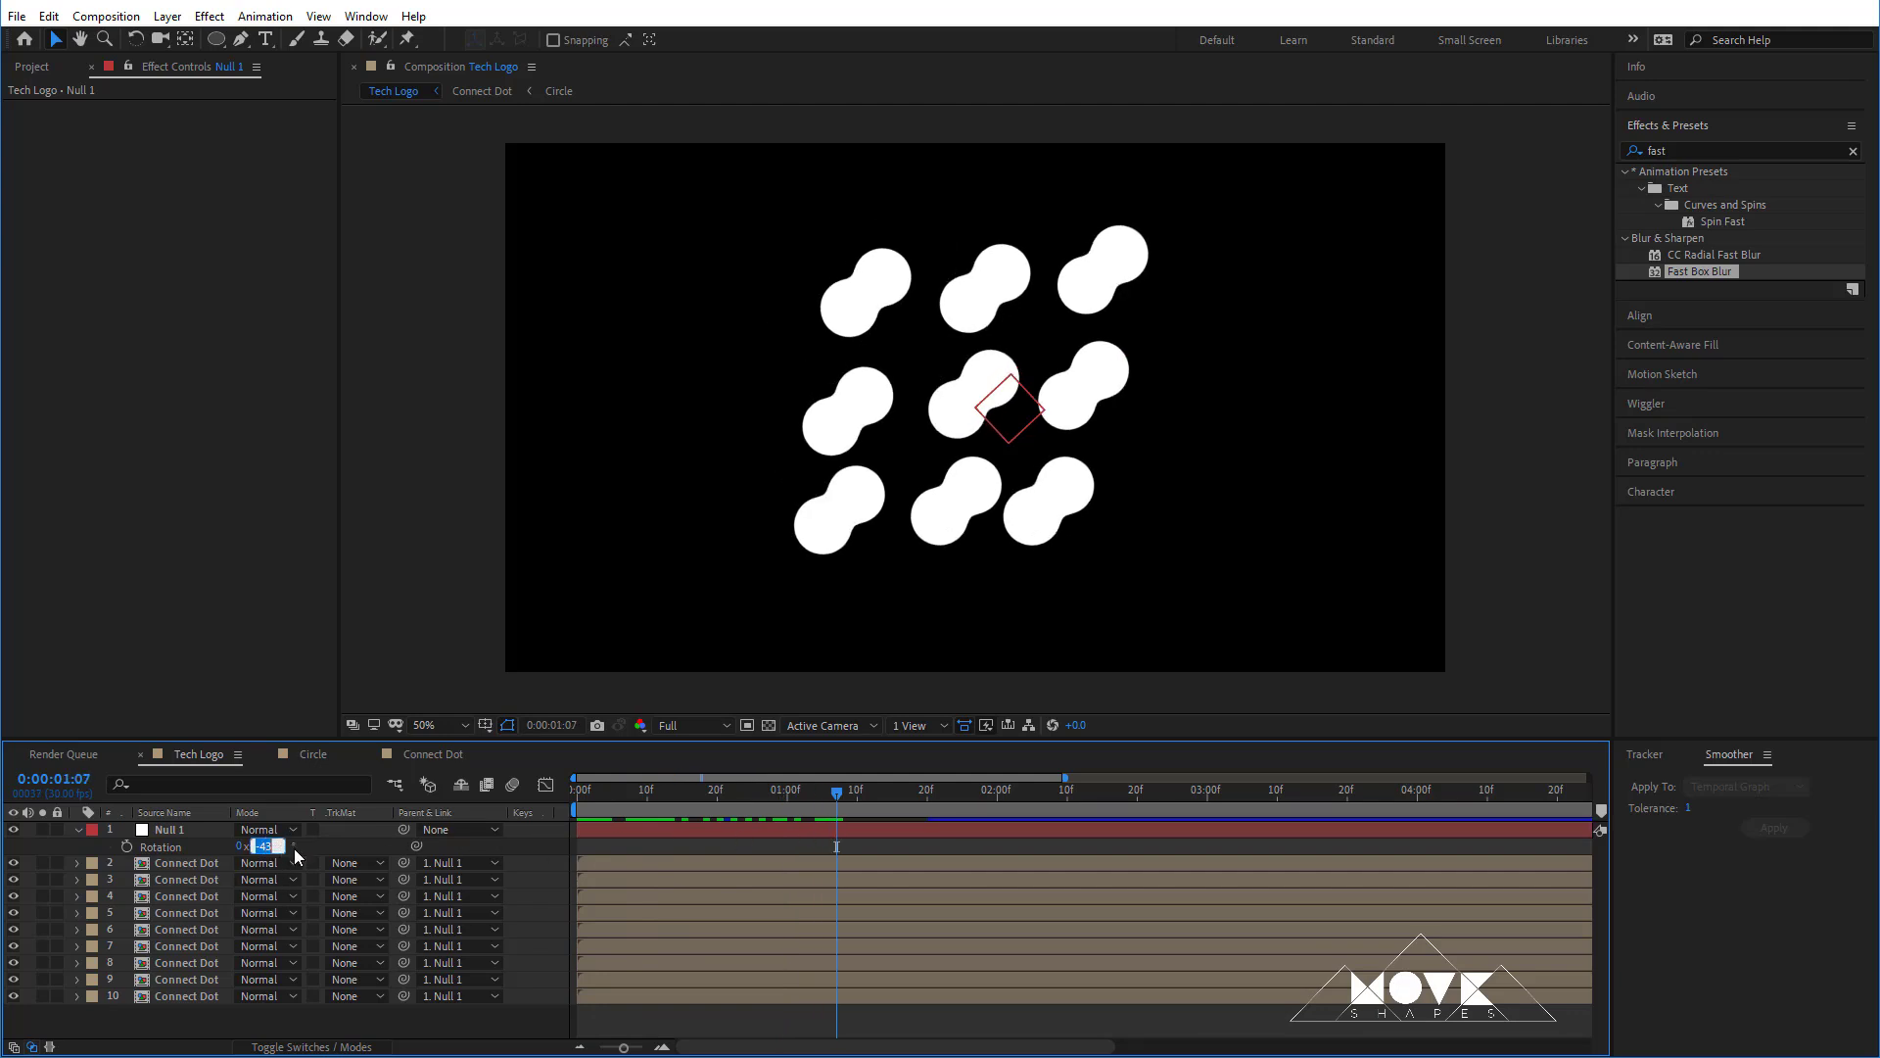
type("-45")
key("Return")
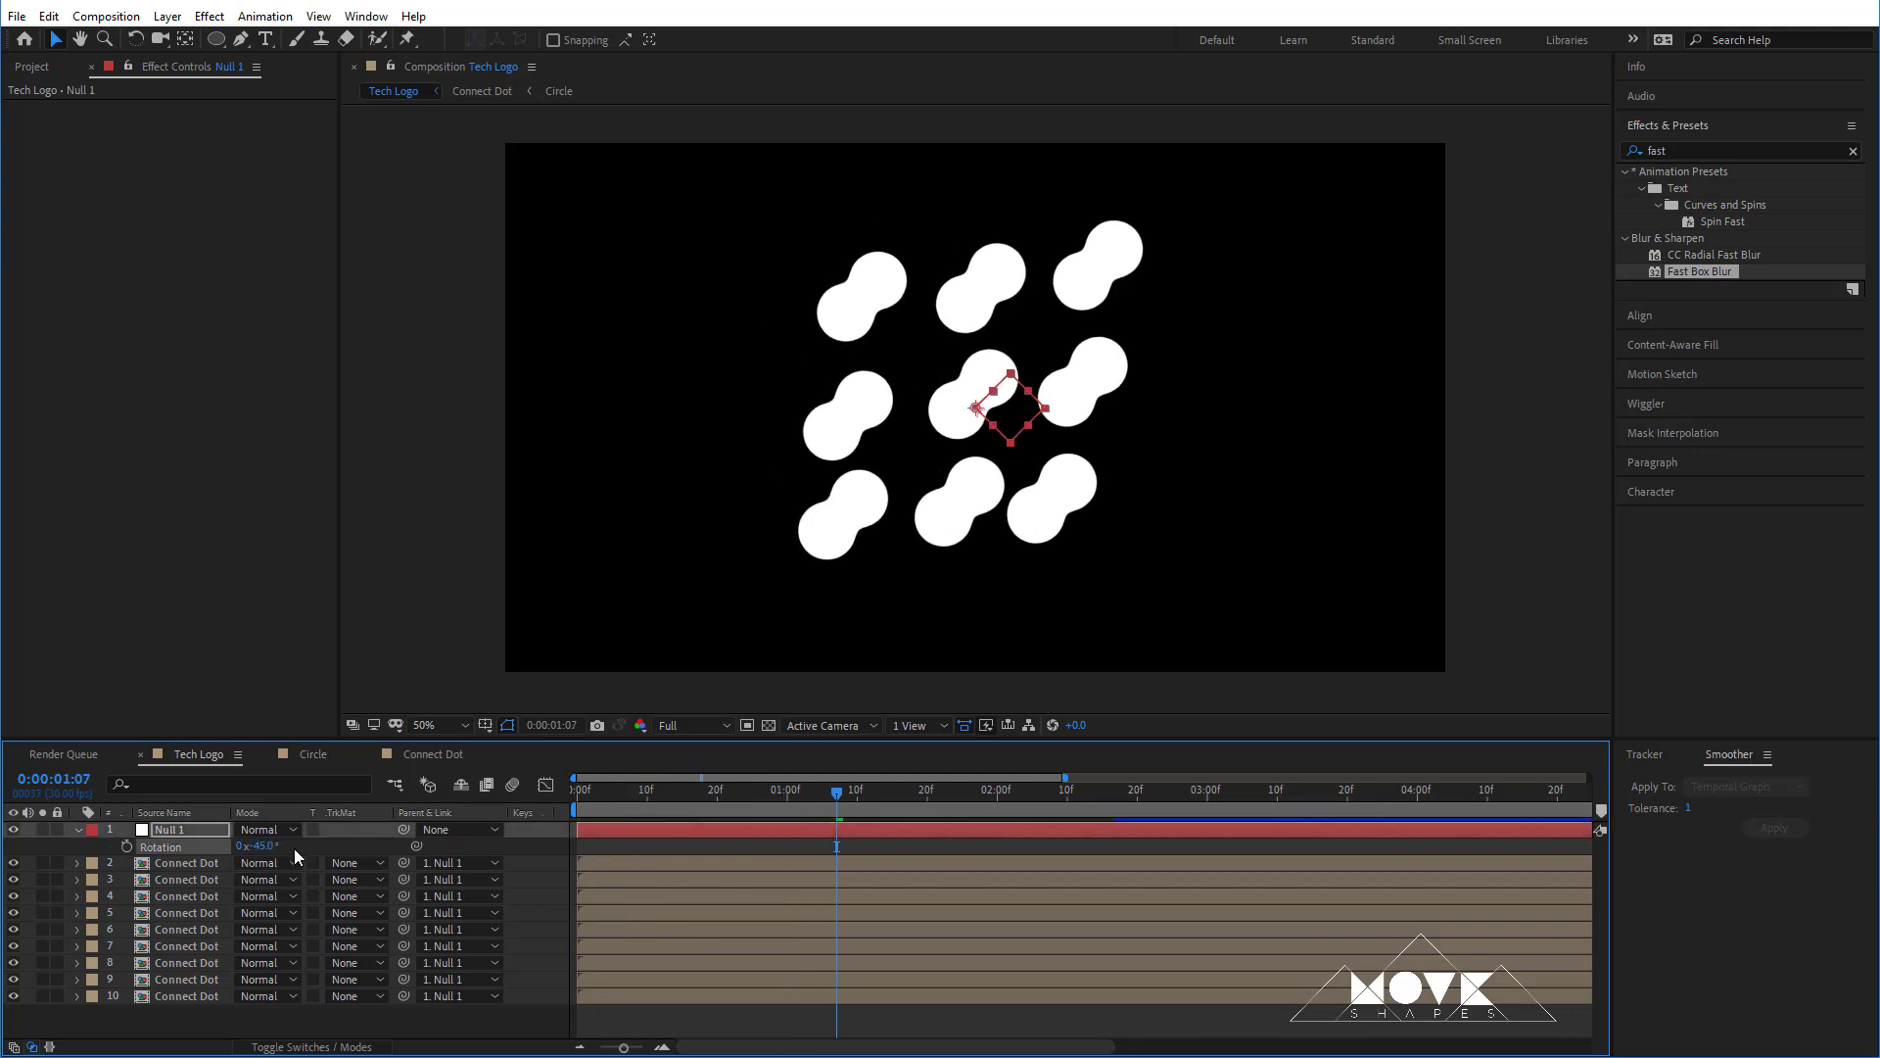
left_click(666, 846)
left_click_drag(636, 795, 885, 825)
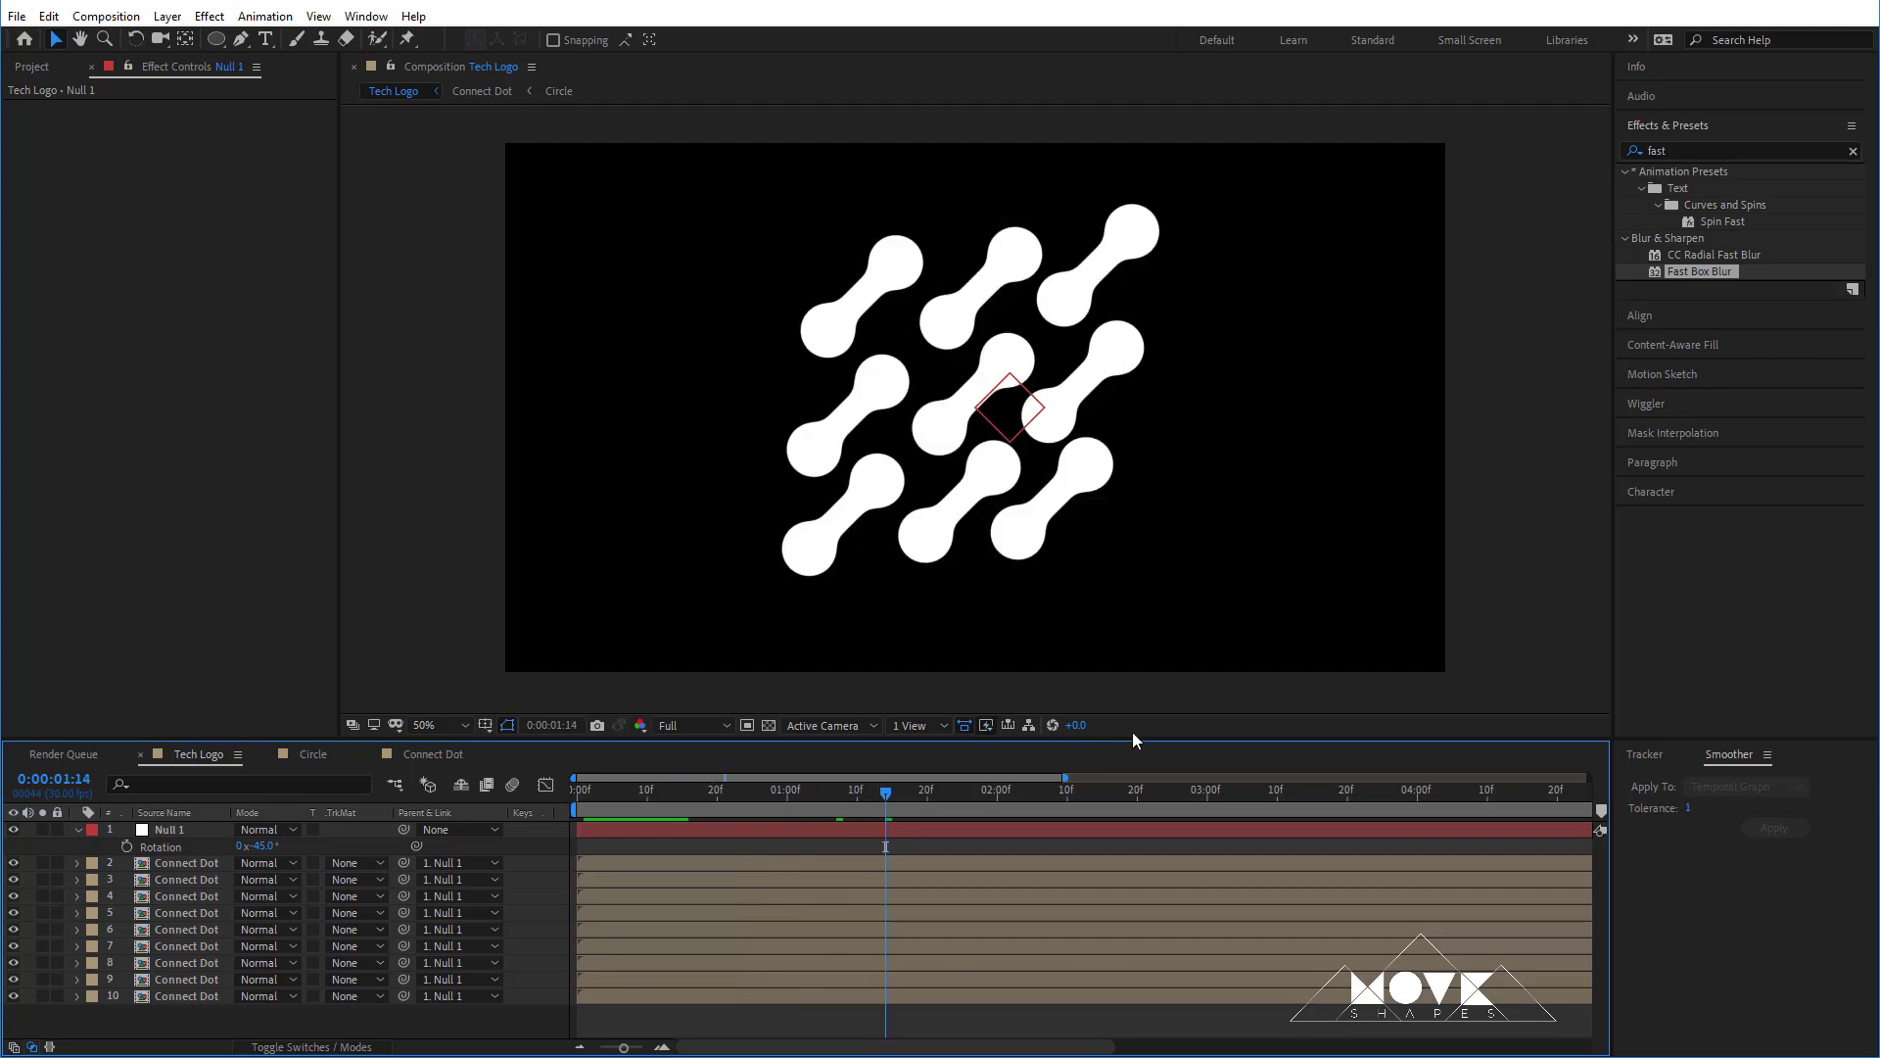
left_click(79, 828)
- Stagger the Connect Dot layers from the lowest layer upward, starting each one frame after the layer below it
left_click(1062, 512)
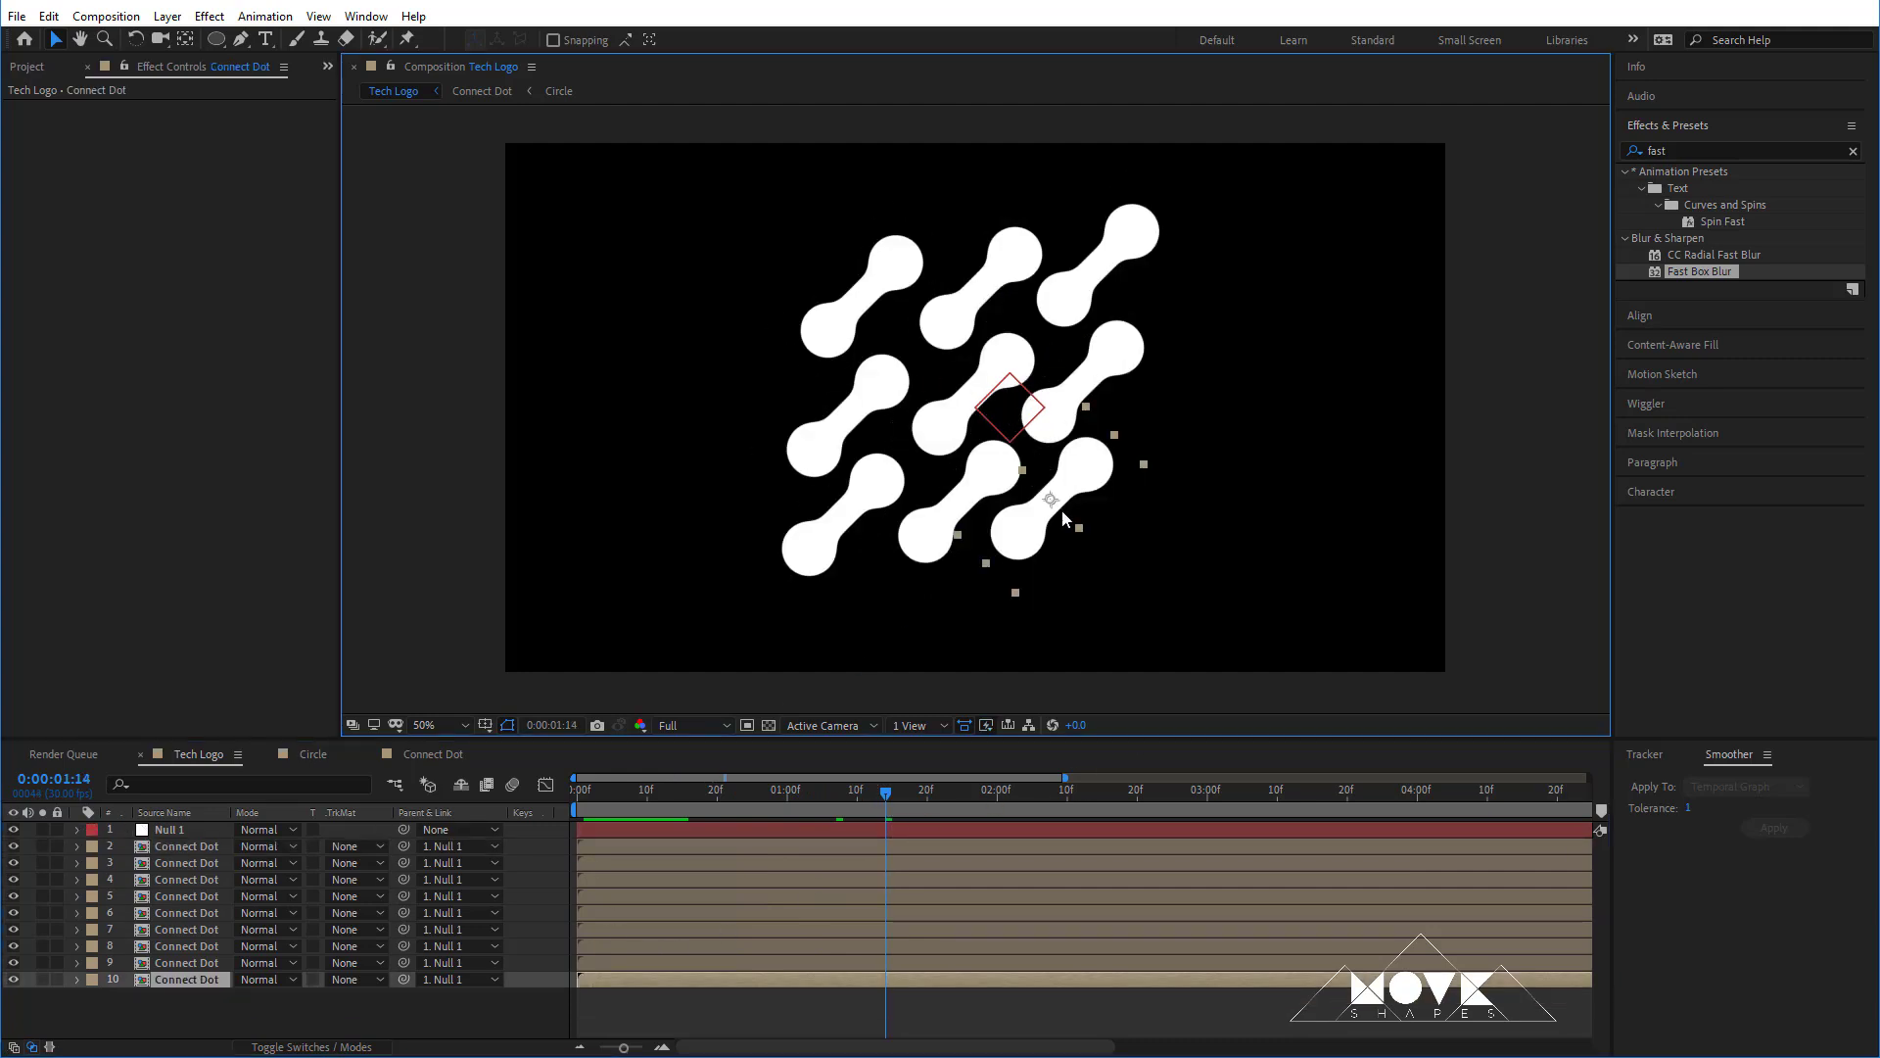
left_click(967, 513)
left_click(630, 955)
left_click_drag(620, 967, 677, 886)
left_click(618, 926)
left_click(627, 913)
left_click(640, 893)
left_click(655, 879)
left_click(666, 868)
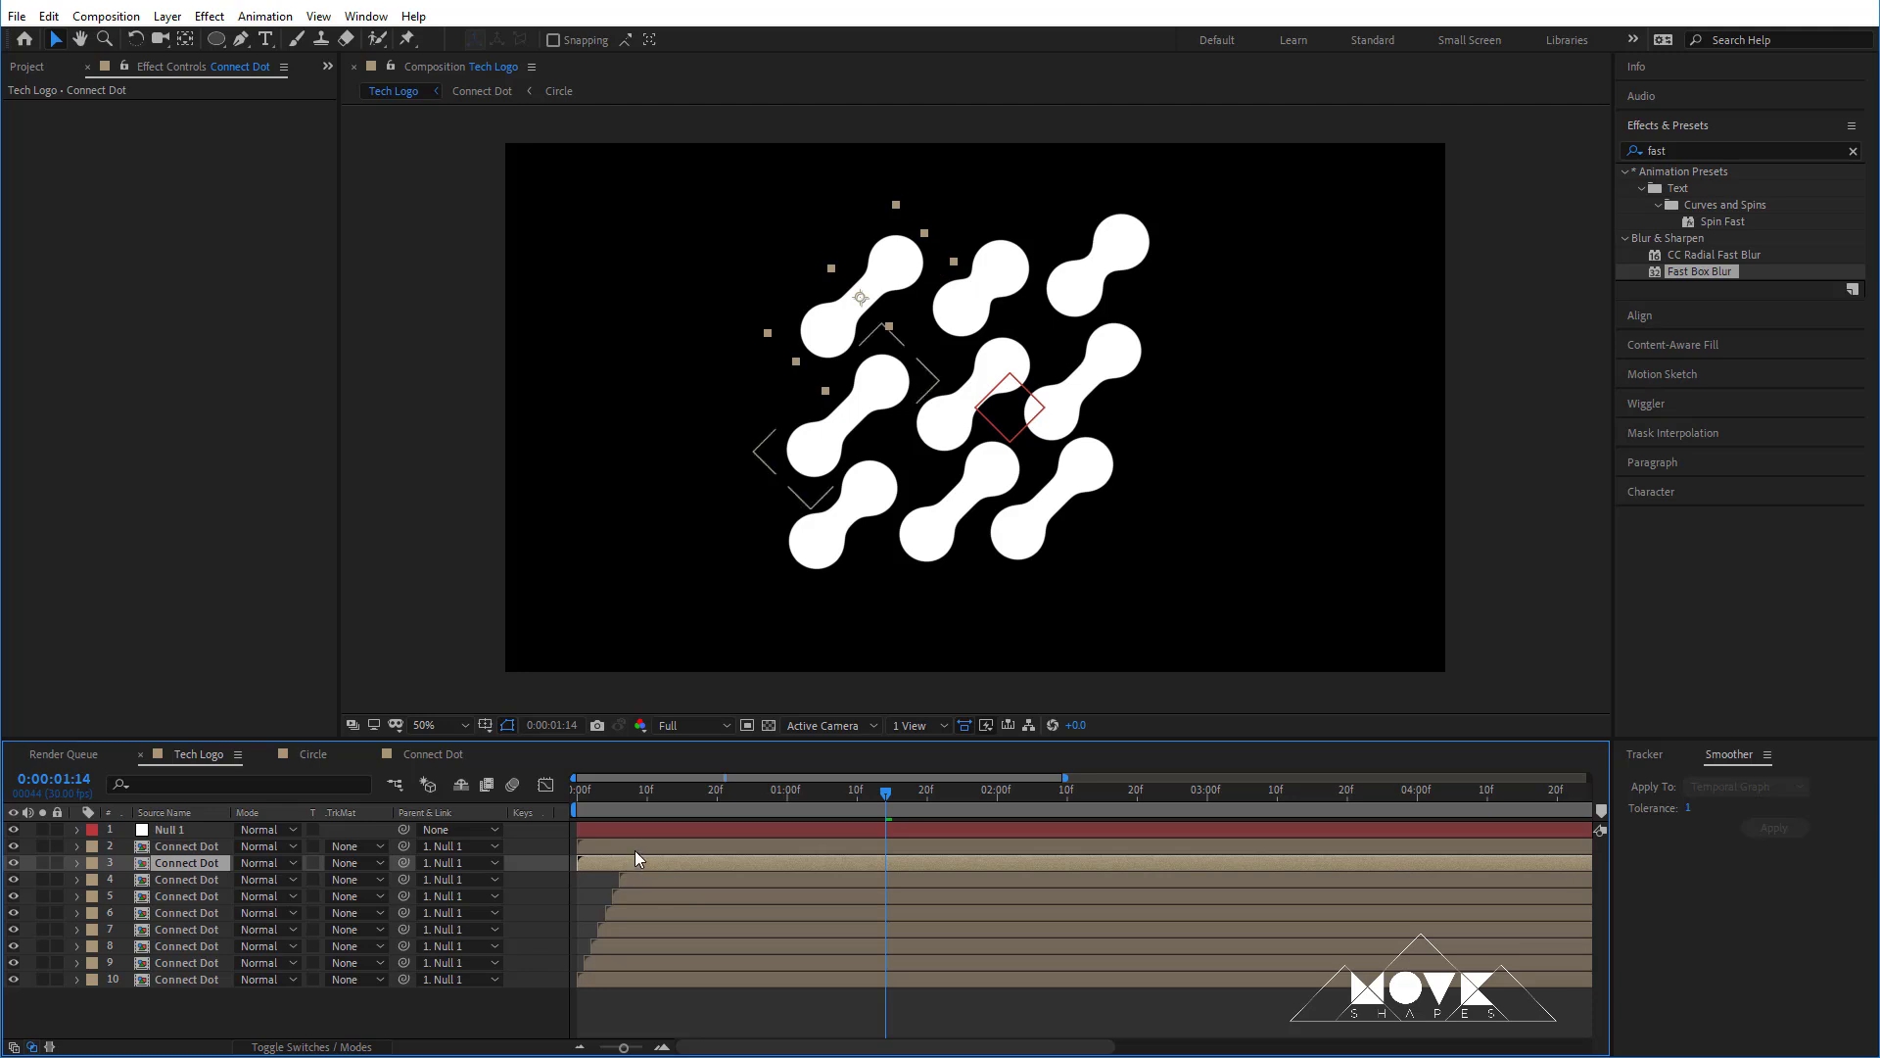
- Swap the order of the two uppermost Connect Dot layers and delay both to continue the one-frame stagger
left_click(633, 844)
left_click_drag(627, 843, 678, 848)
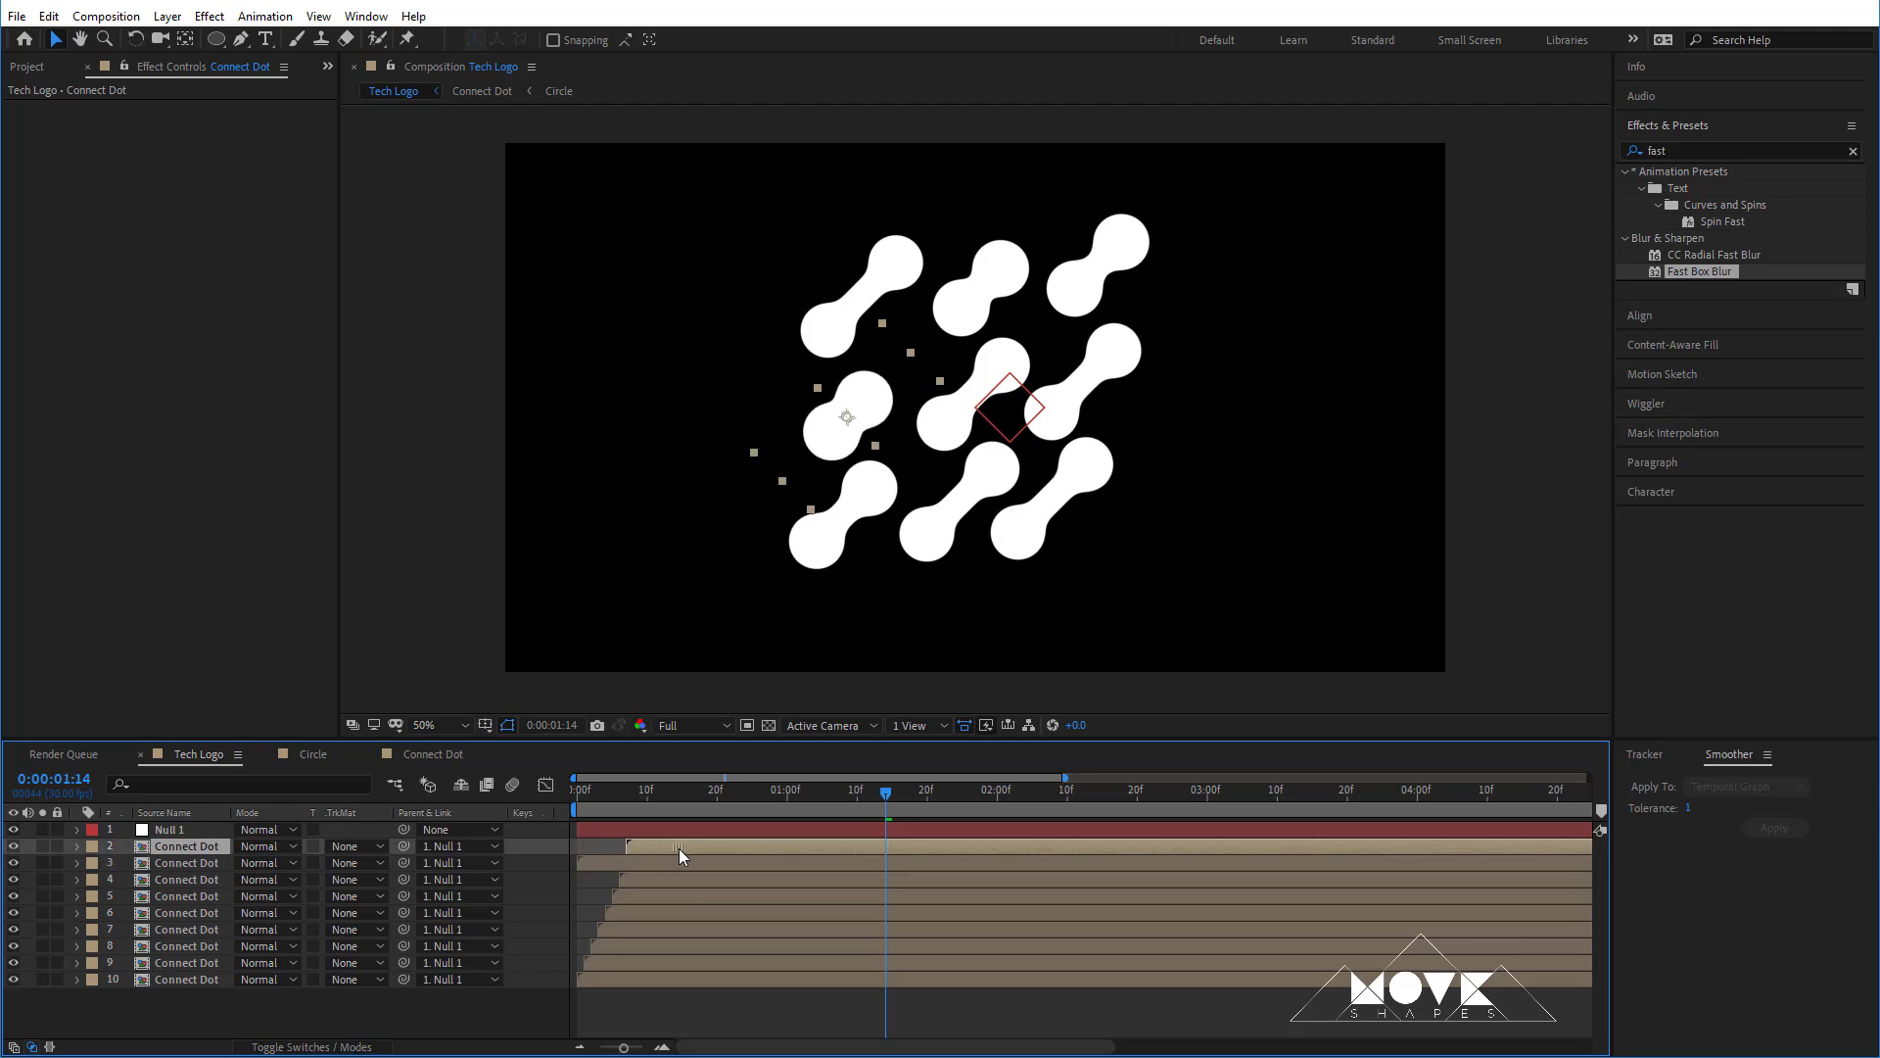
left_click_drag(193, 845, 211, 878)
left_click_drag(643, 848, 699, 848)
left_click(772, 1011)
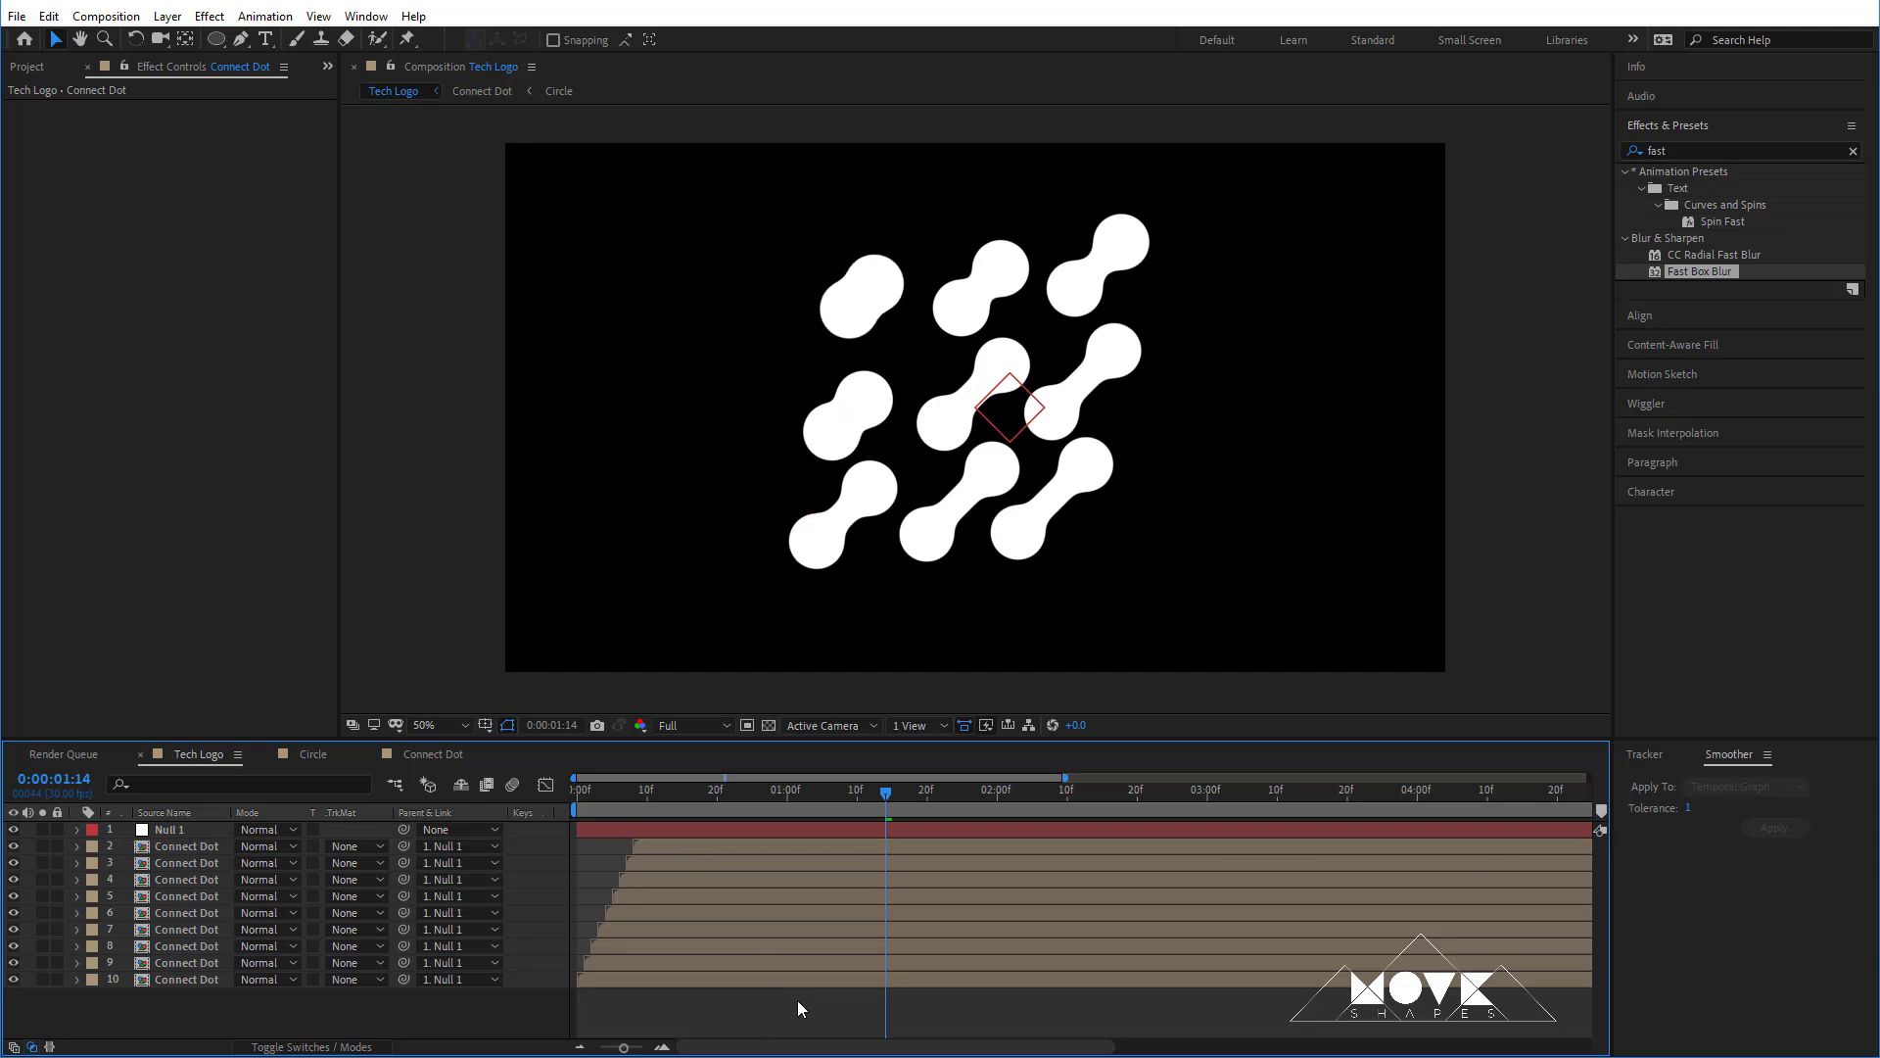
- Preview the animation and widen the stagger so each Connect Dot layer starts two frames after the one below it
key("space")
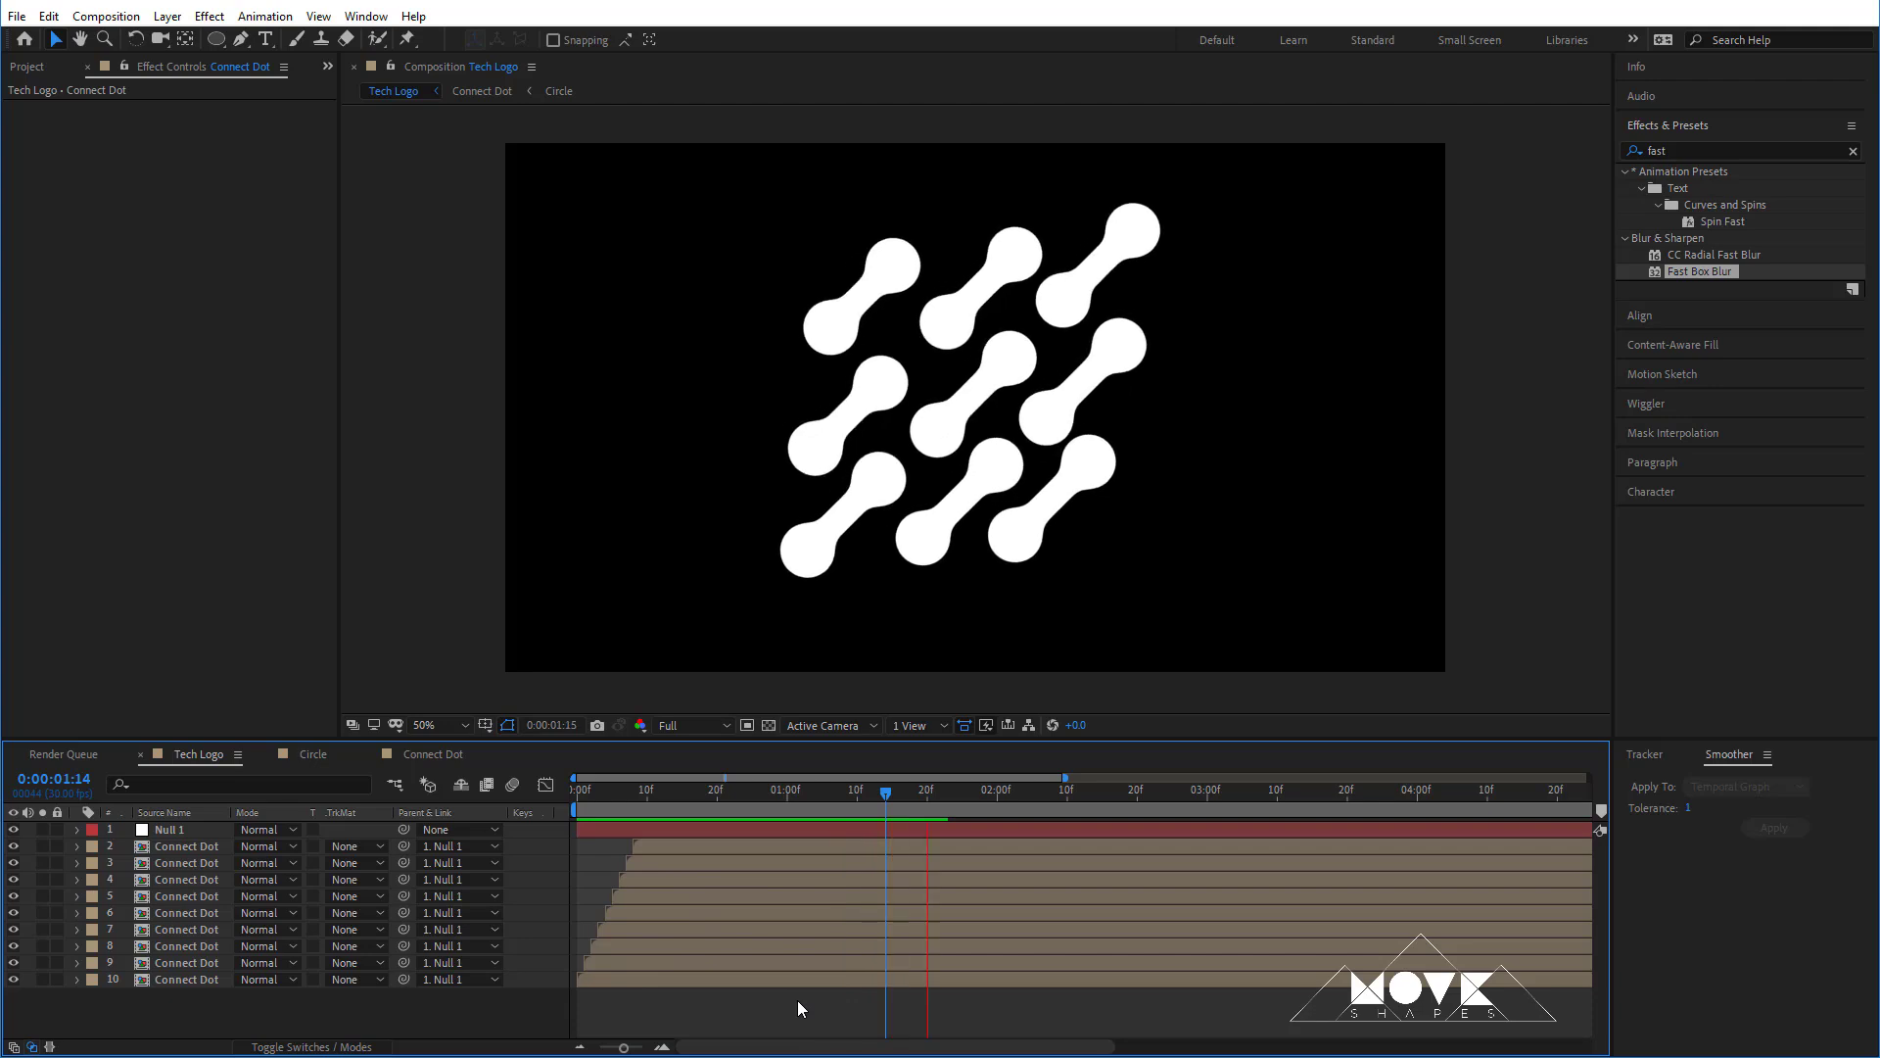
left_click_drag(616, 807, 730, 820)
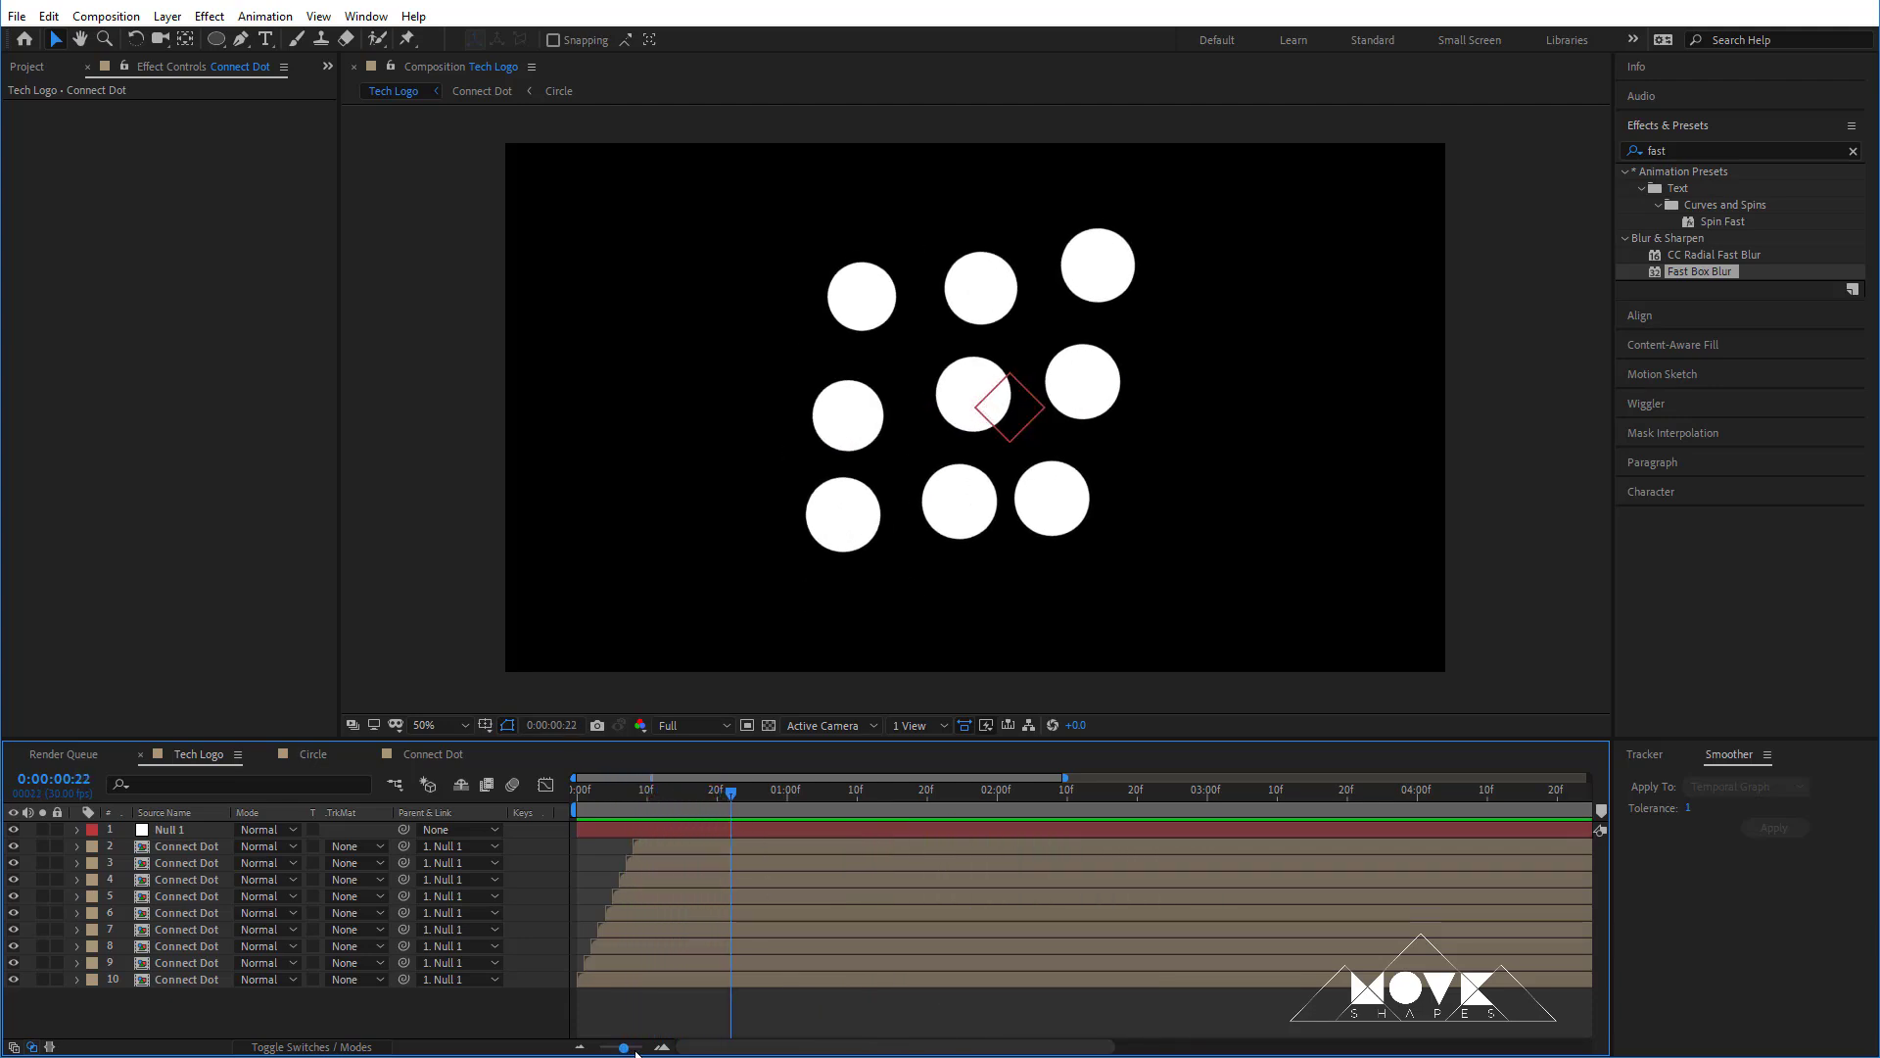
left_click(636, 1050)
left_click(623, 957)
left_click_drag(633, 948, 914, 850)
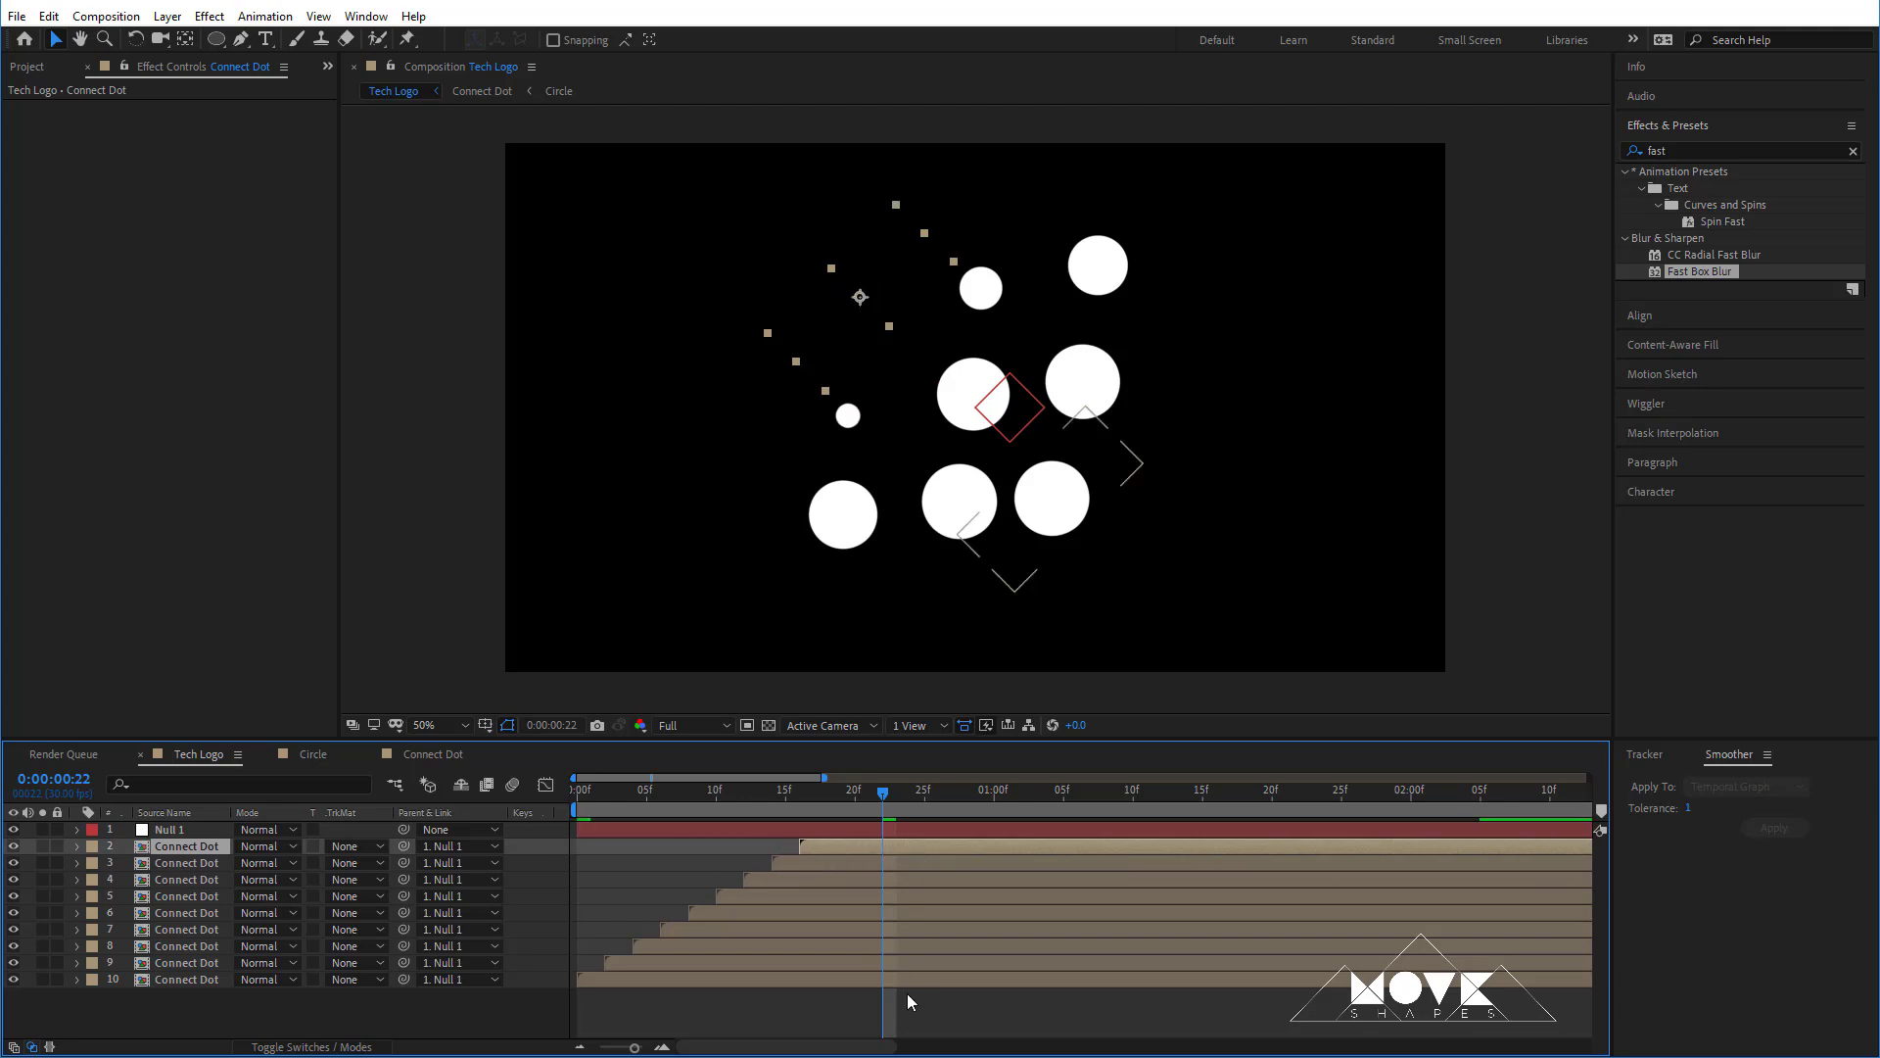
left_click(921, 1014)
- Play and scrub through the composition to check the timing of the two-frame stagger
key("space")
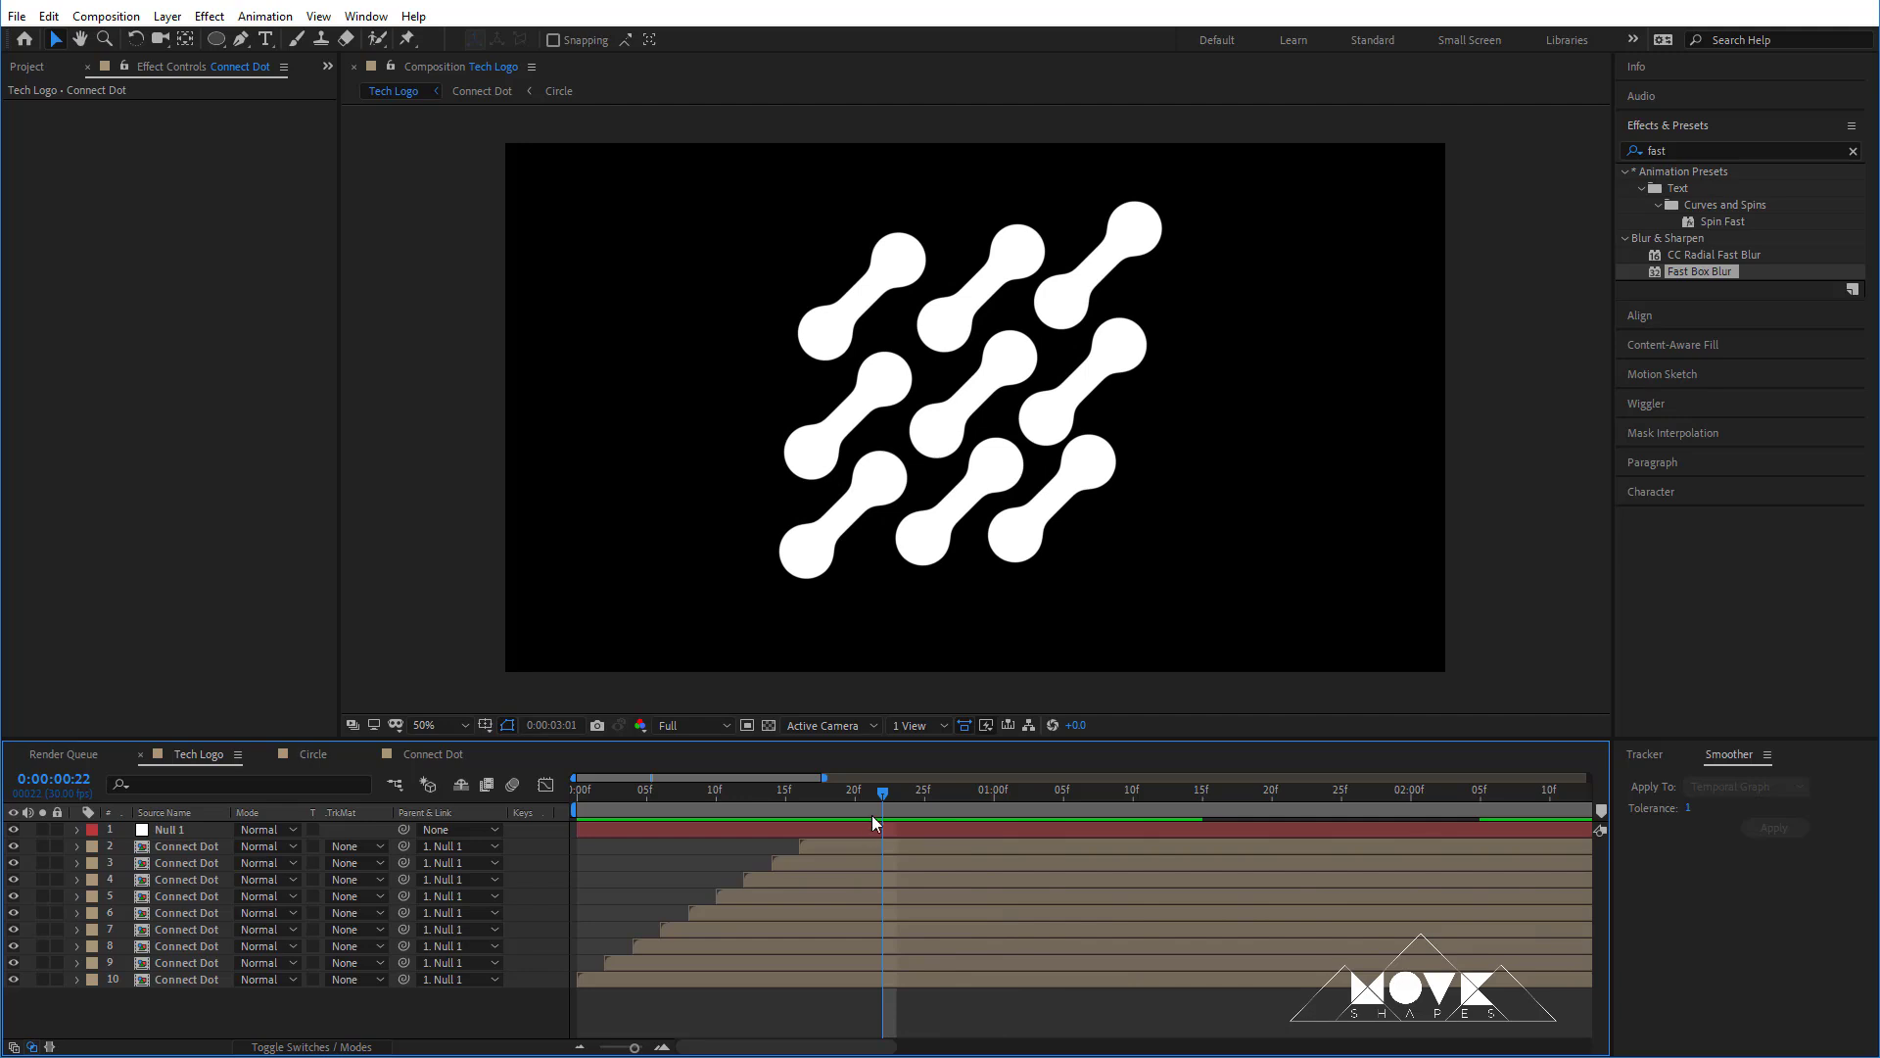
left_click(848, 828)
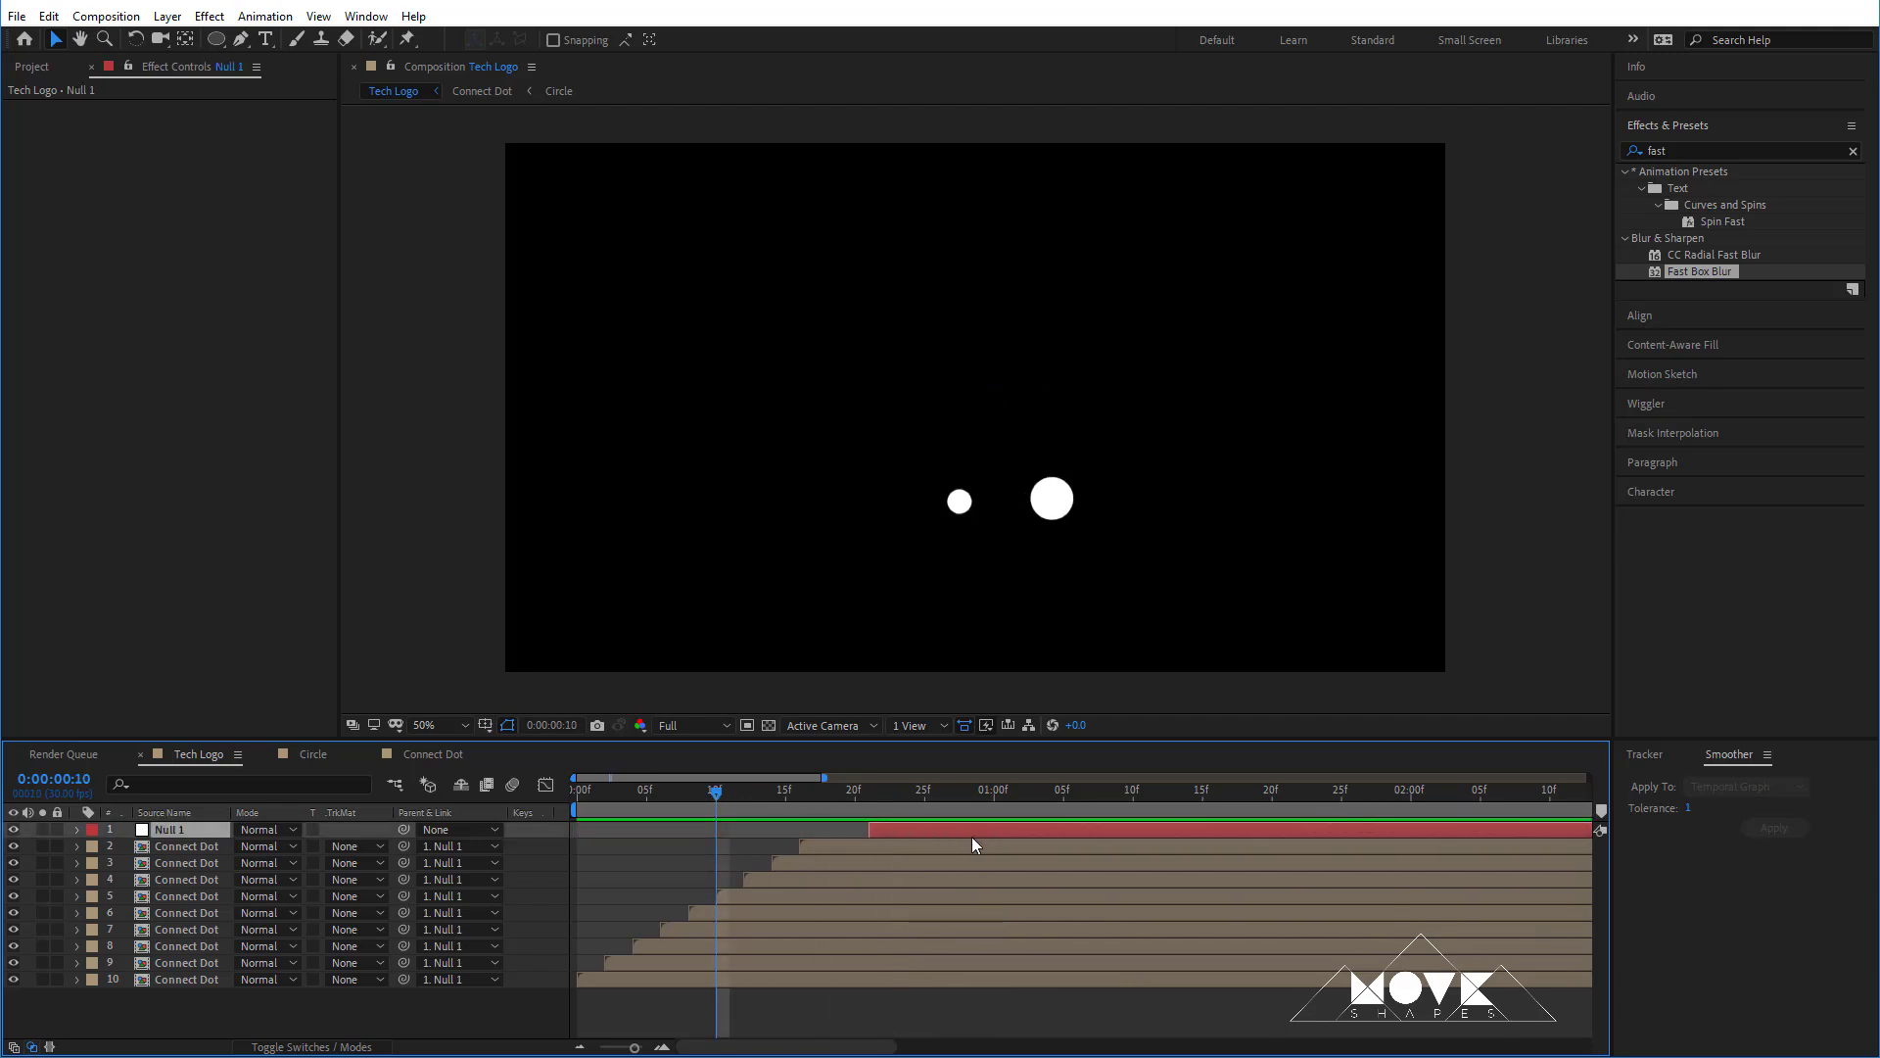
left_click(912, 1016)
left_click_drag(734, 809, 1397, 838)
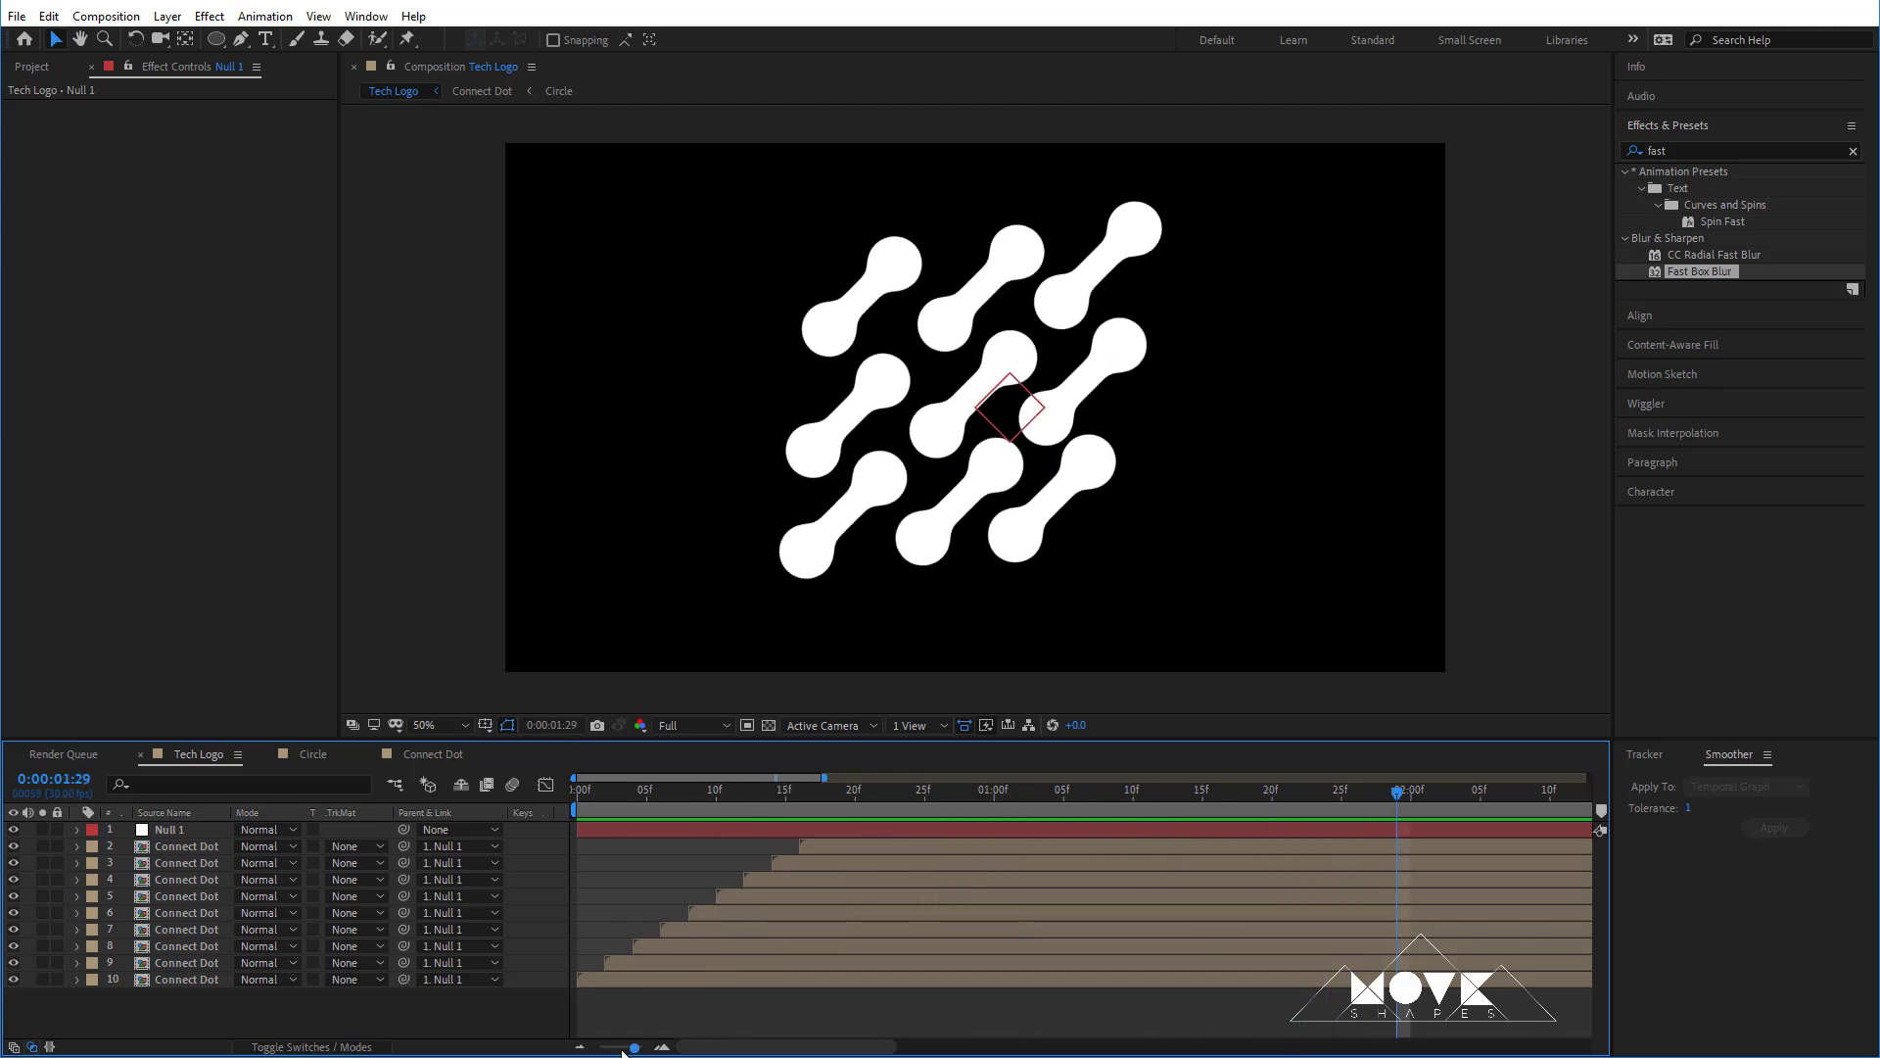
- Add Position and Scale keyframes to Null 1 at 0:00:02:01
left_click_drag(634, 1046, 620, 1047)
mouse_move(927, 796)
left_mouse_down()
mouse_move(898, 796)
mouse_move(940, 807)
left_mouse_up()
left_click(943, 831)
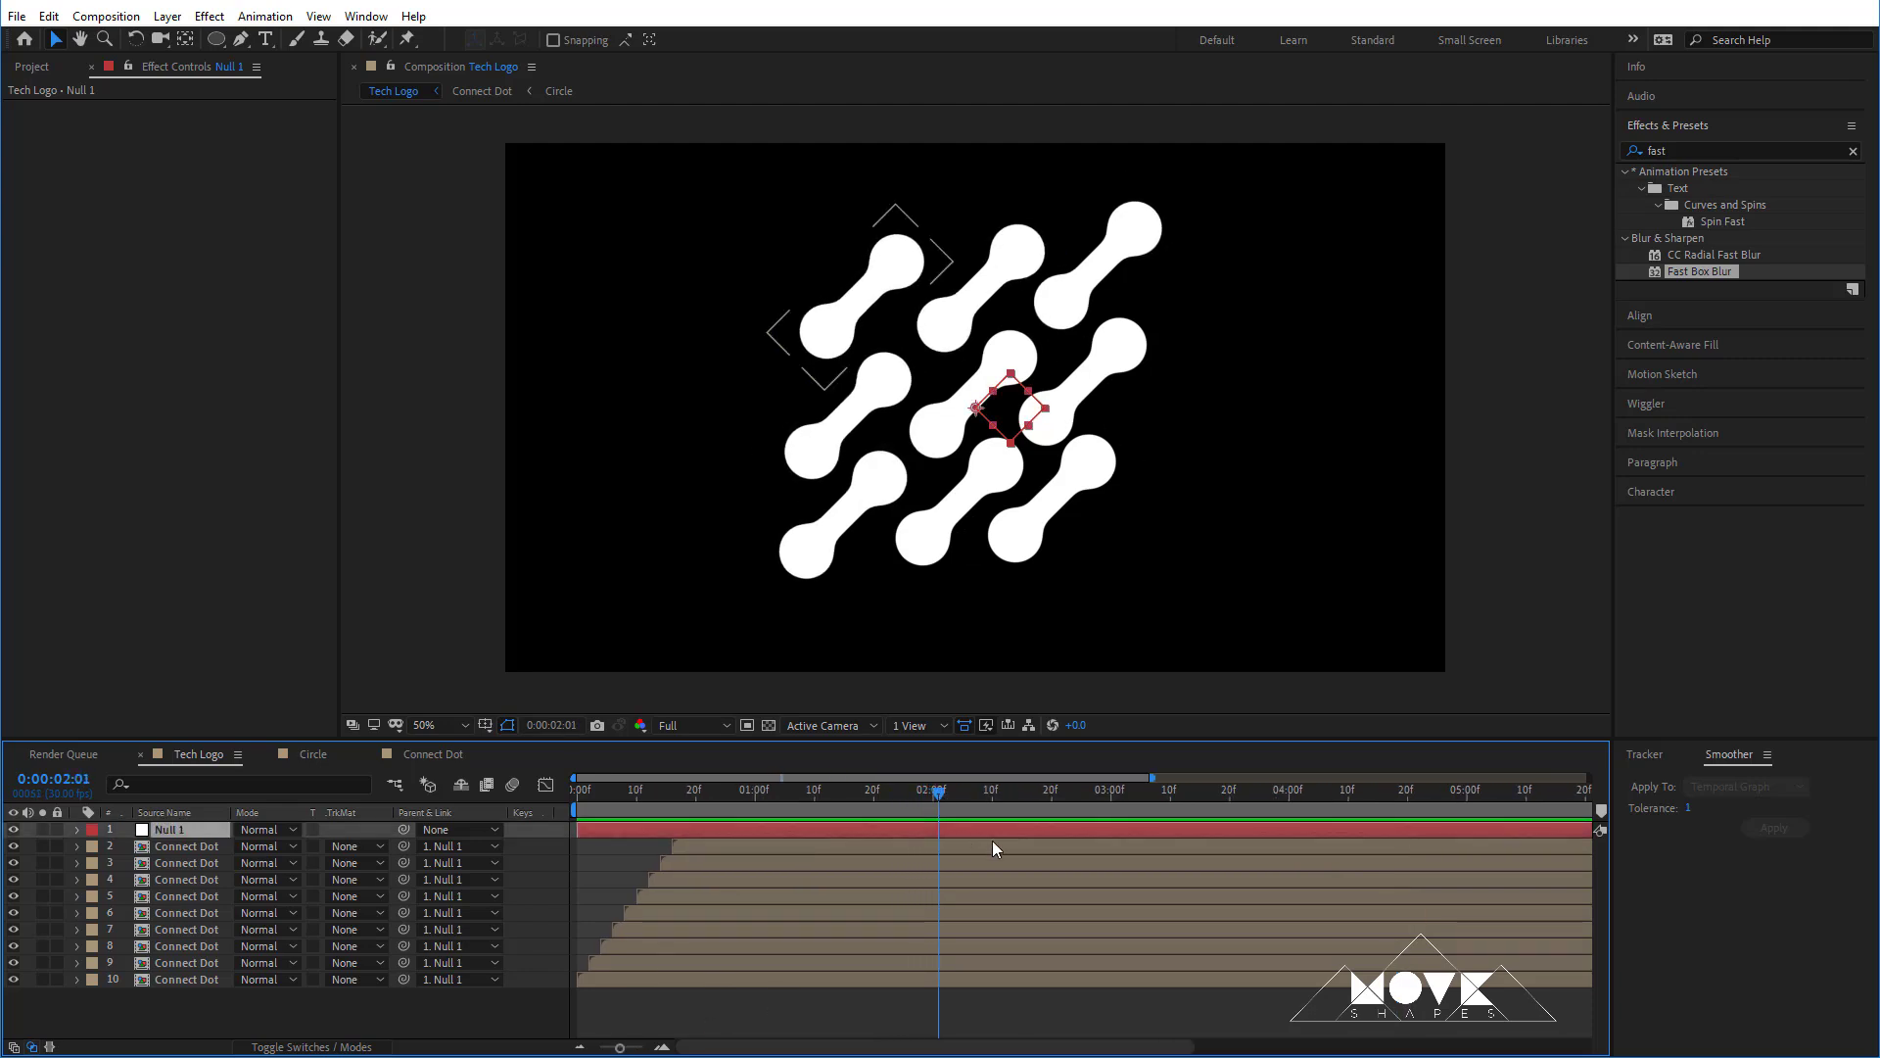
key("s")
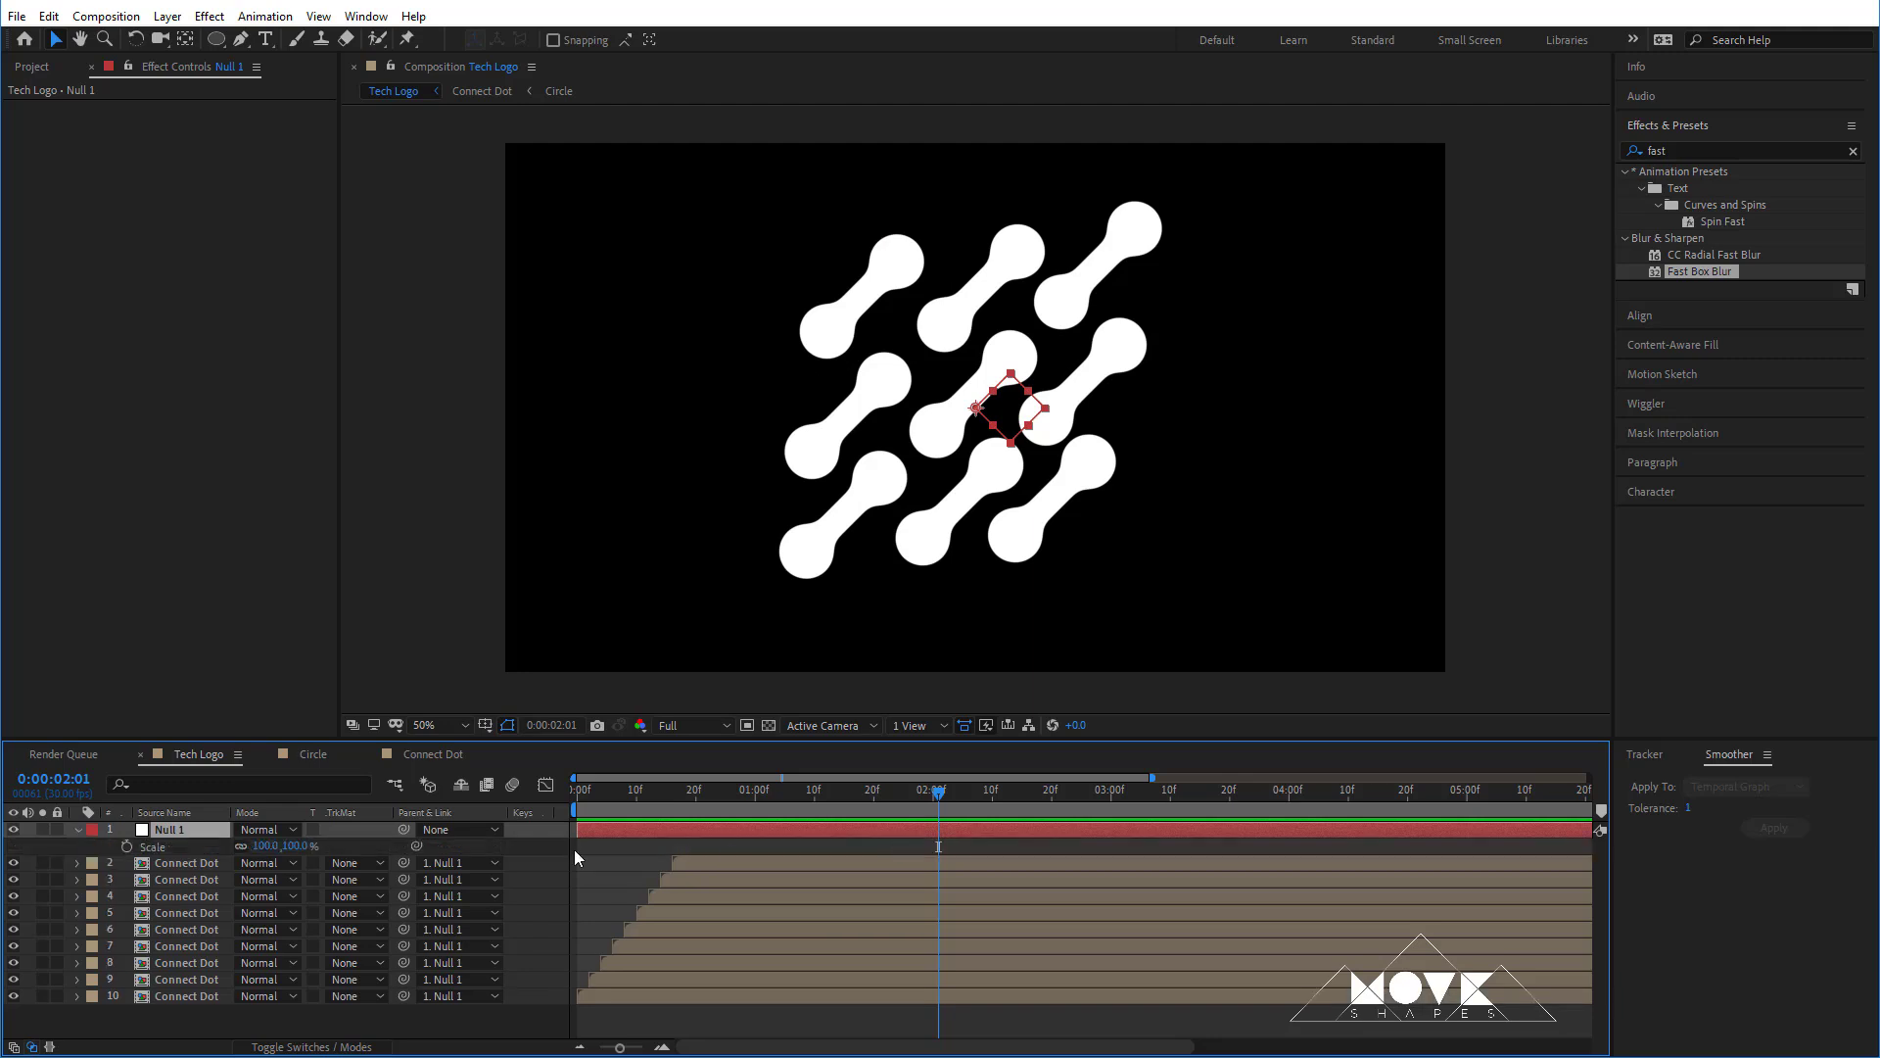
key("p")
left_click(126, 846)
key("alt+shift+s")
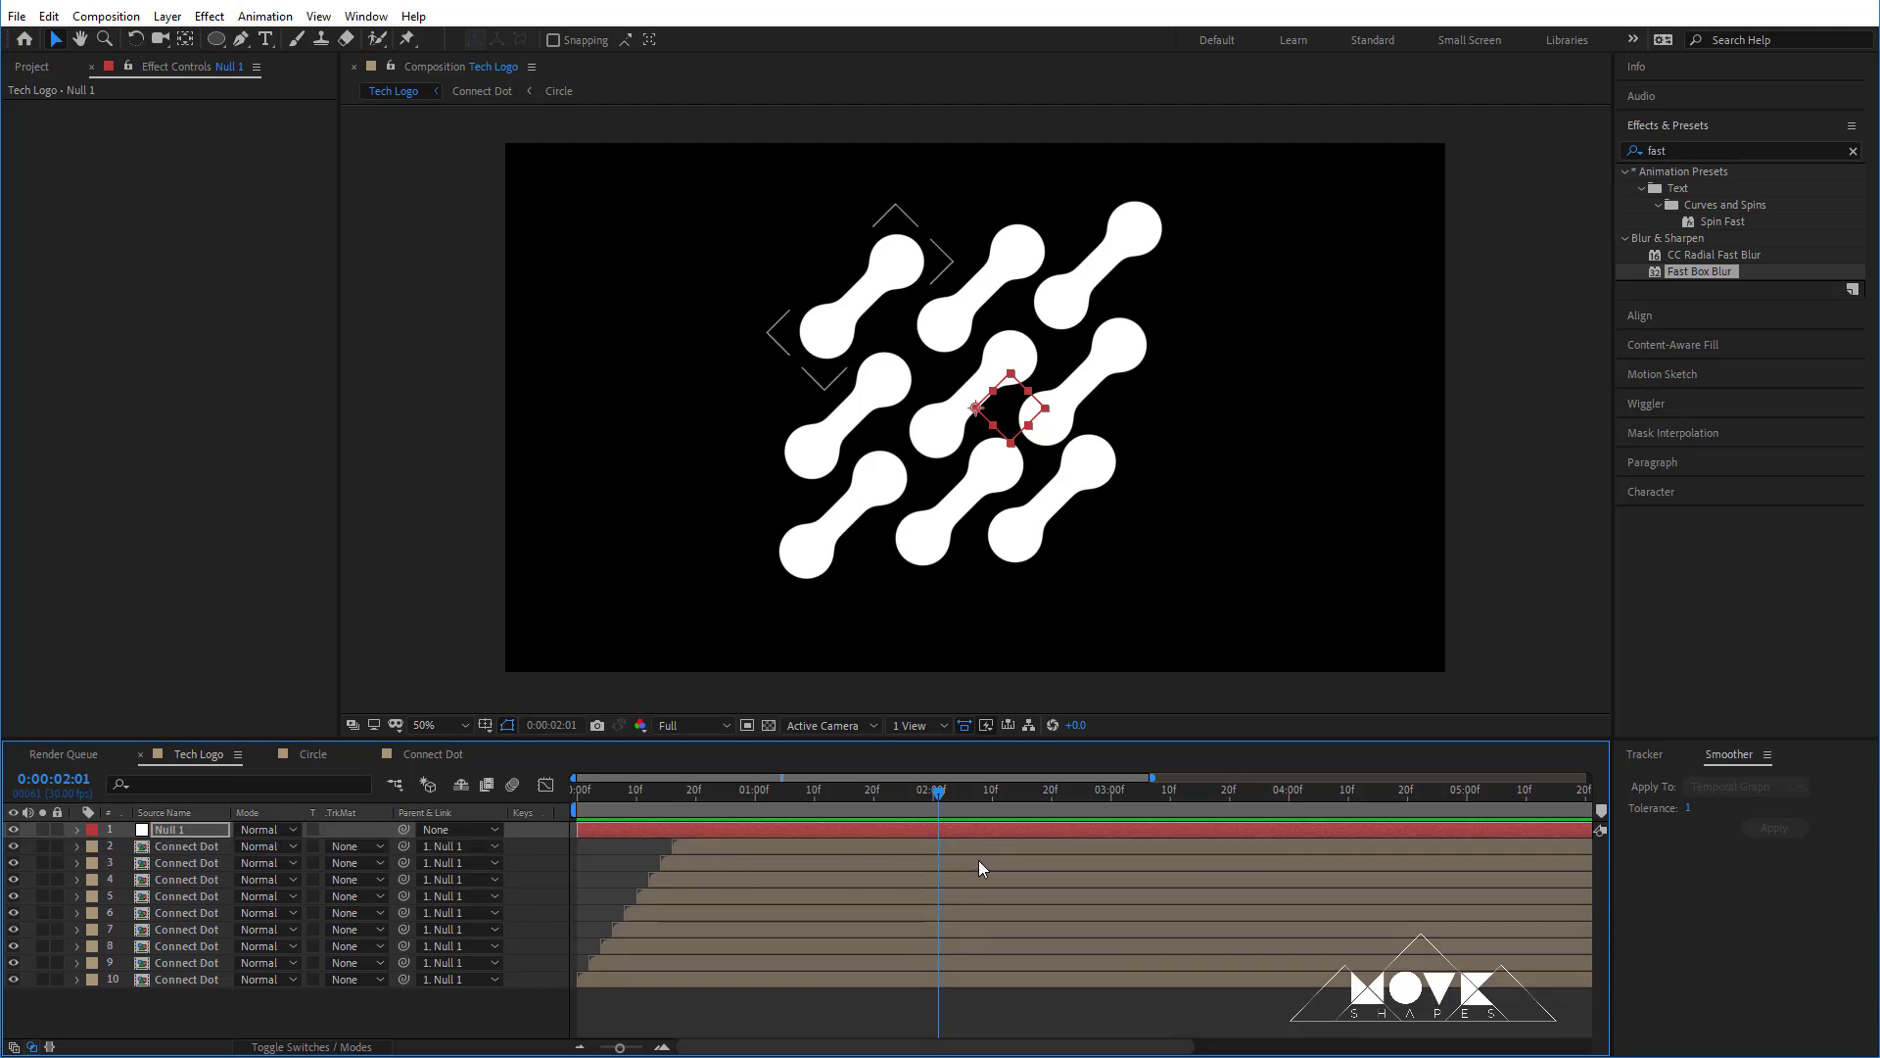
- At 0:00:03:00, set Null 1's scale to 50% and its position to 455, 540
left_click_drag(946, 805, 1087, 805)
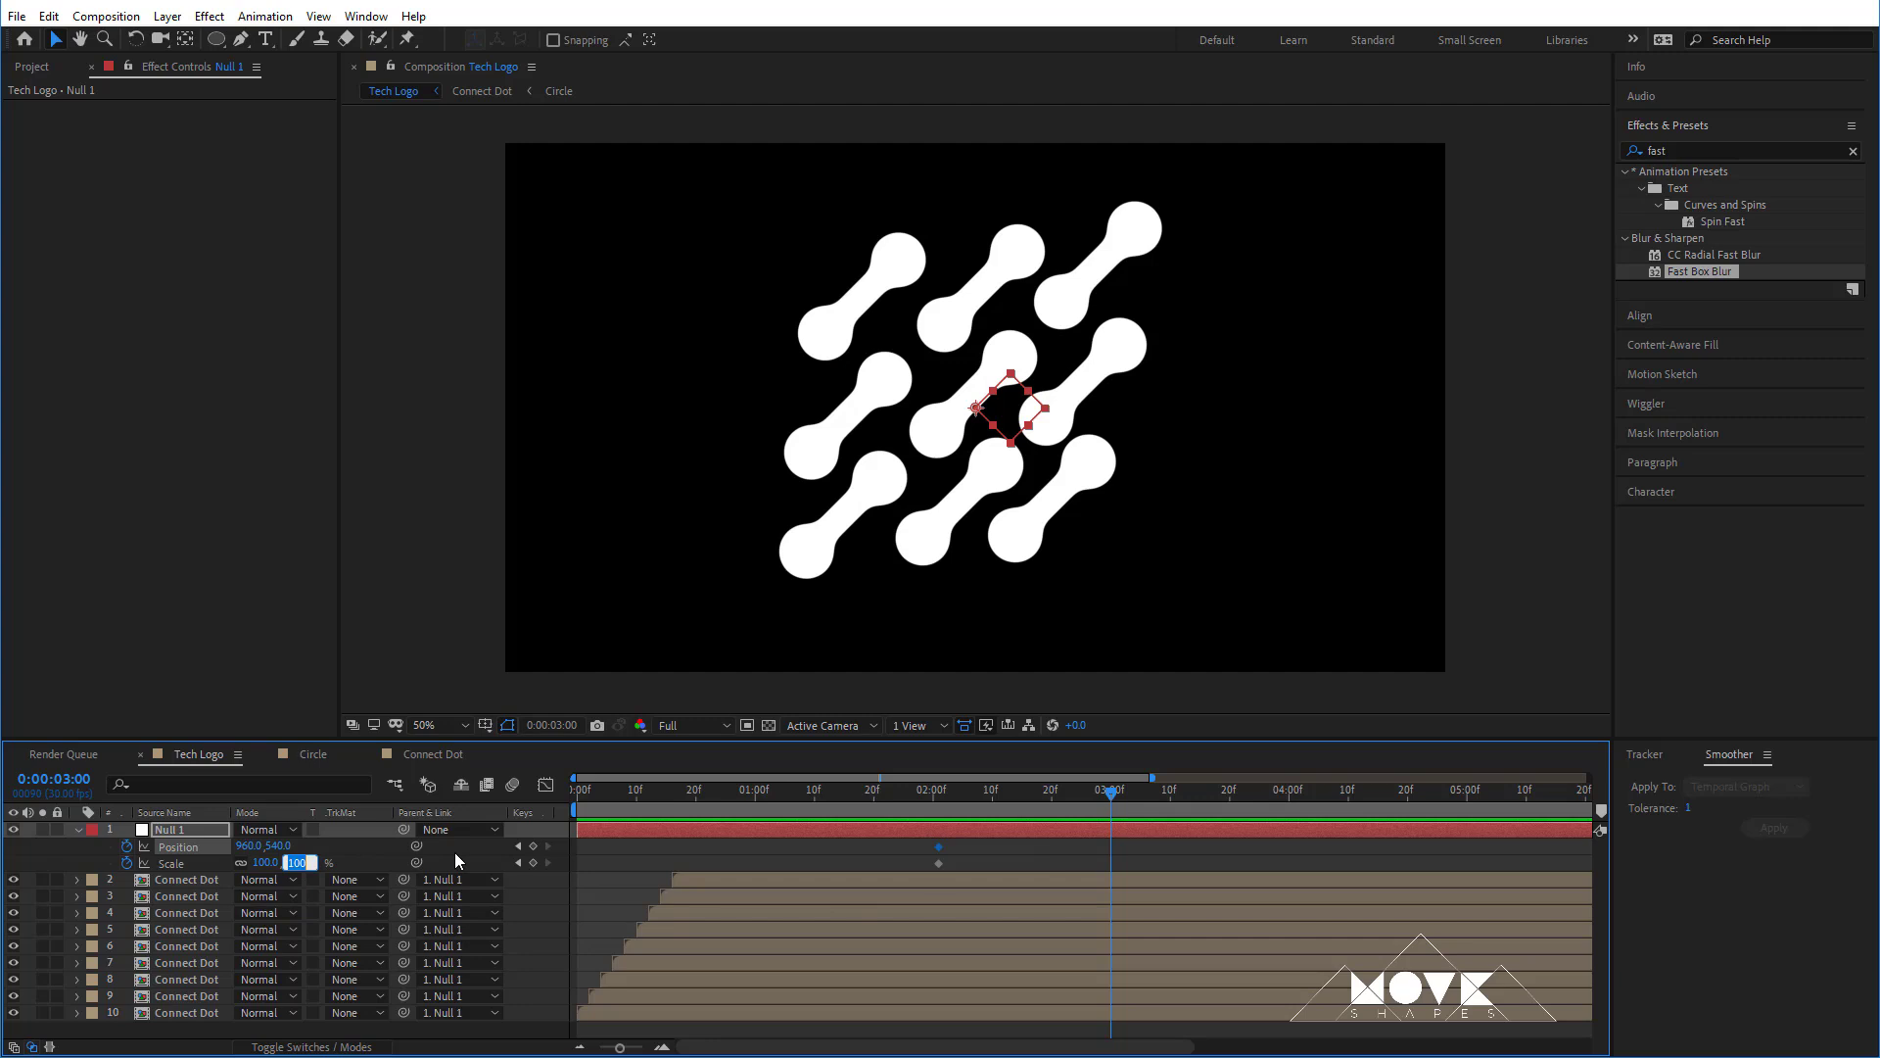
key("Return")
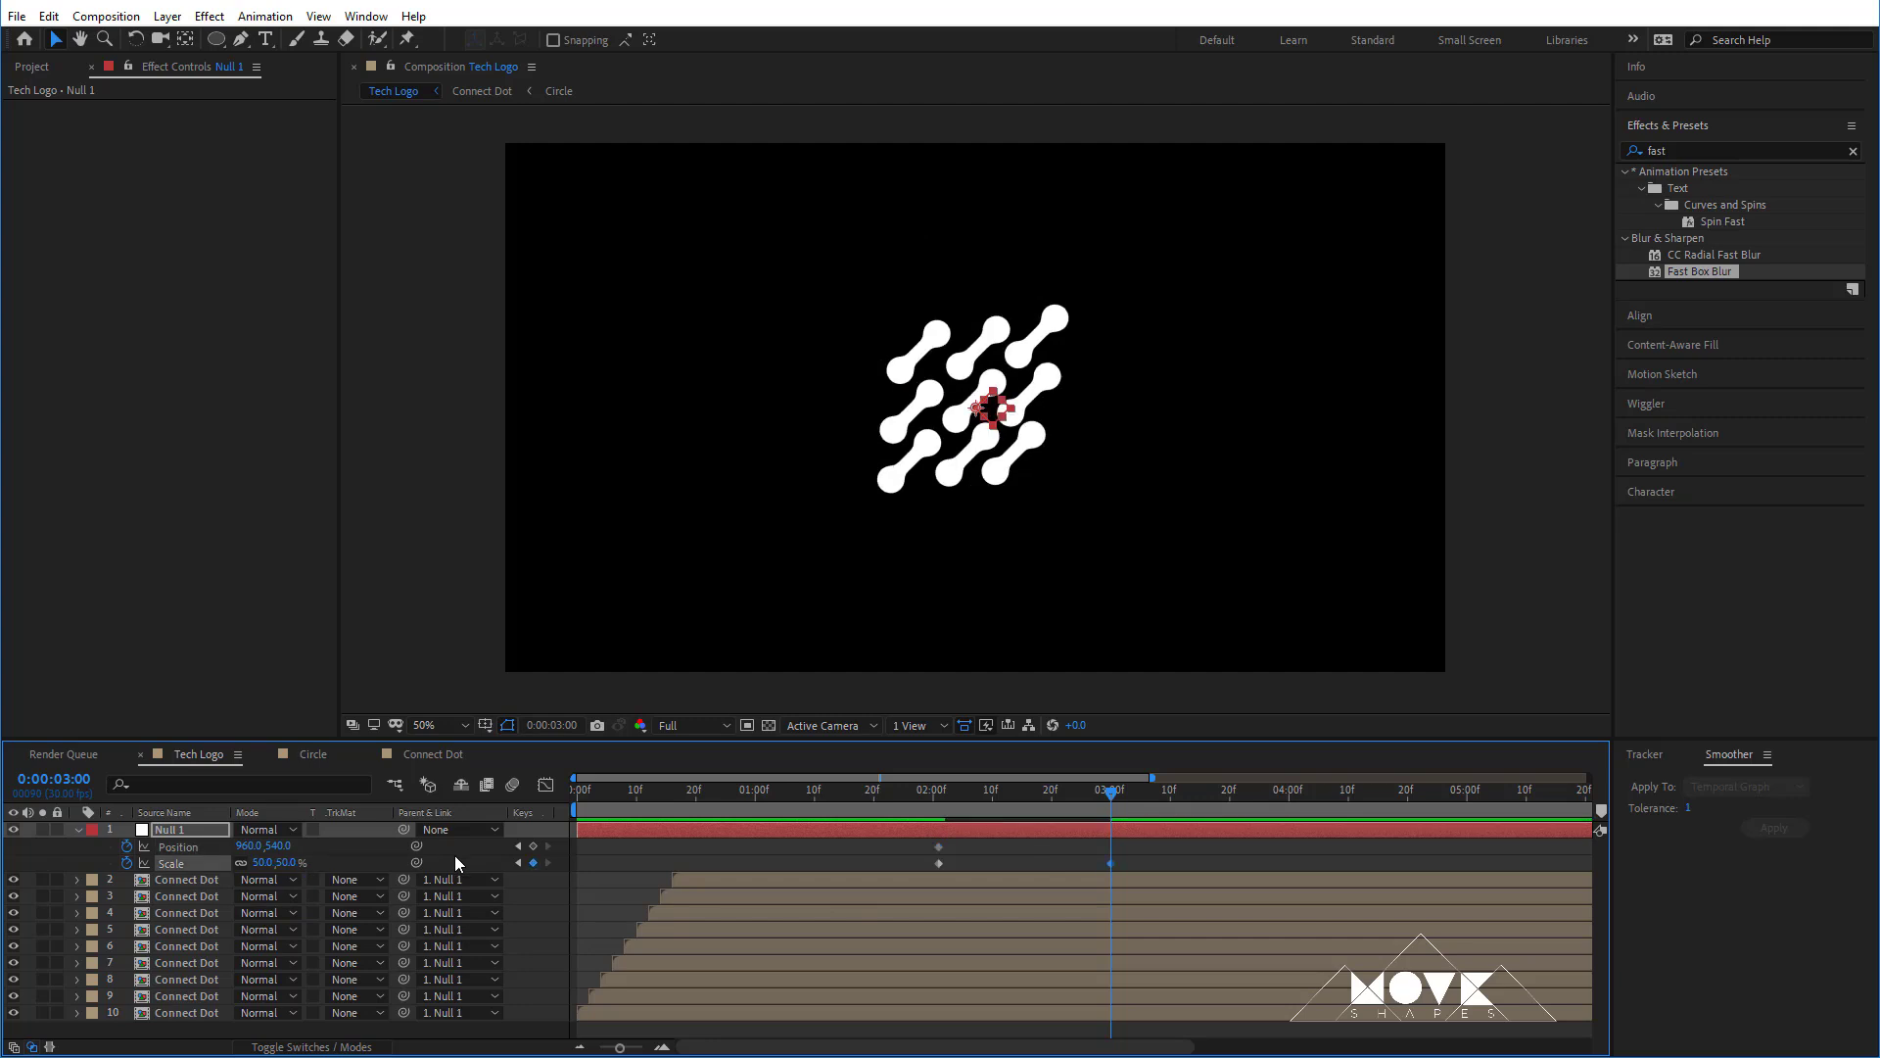
left_click_drag(258, 848, 39, 899)
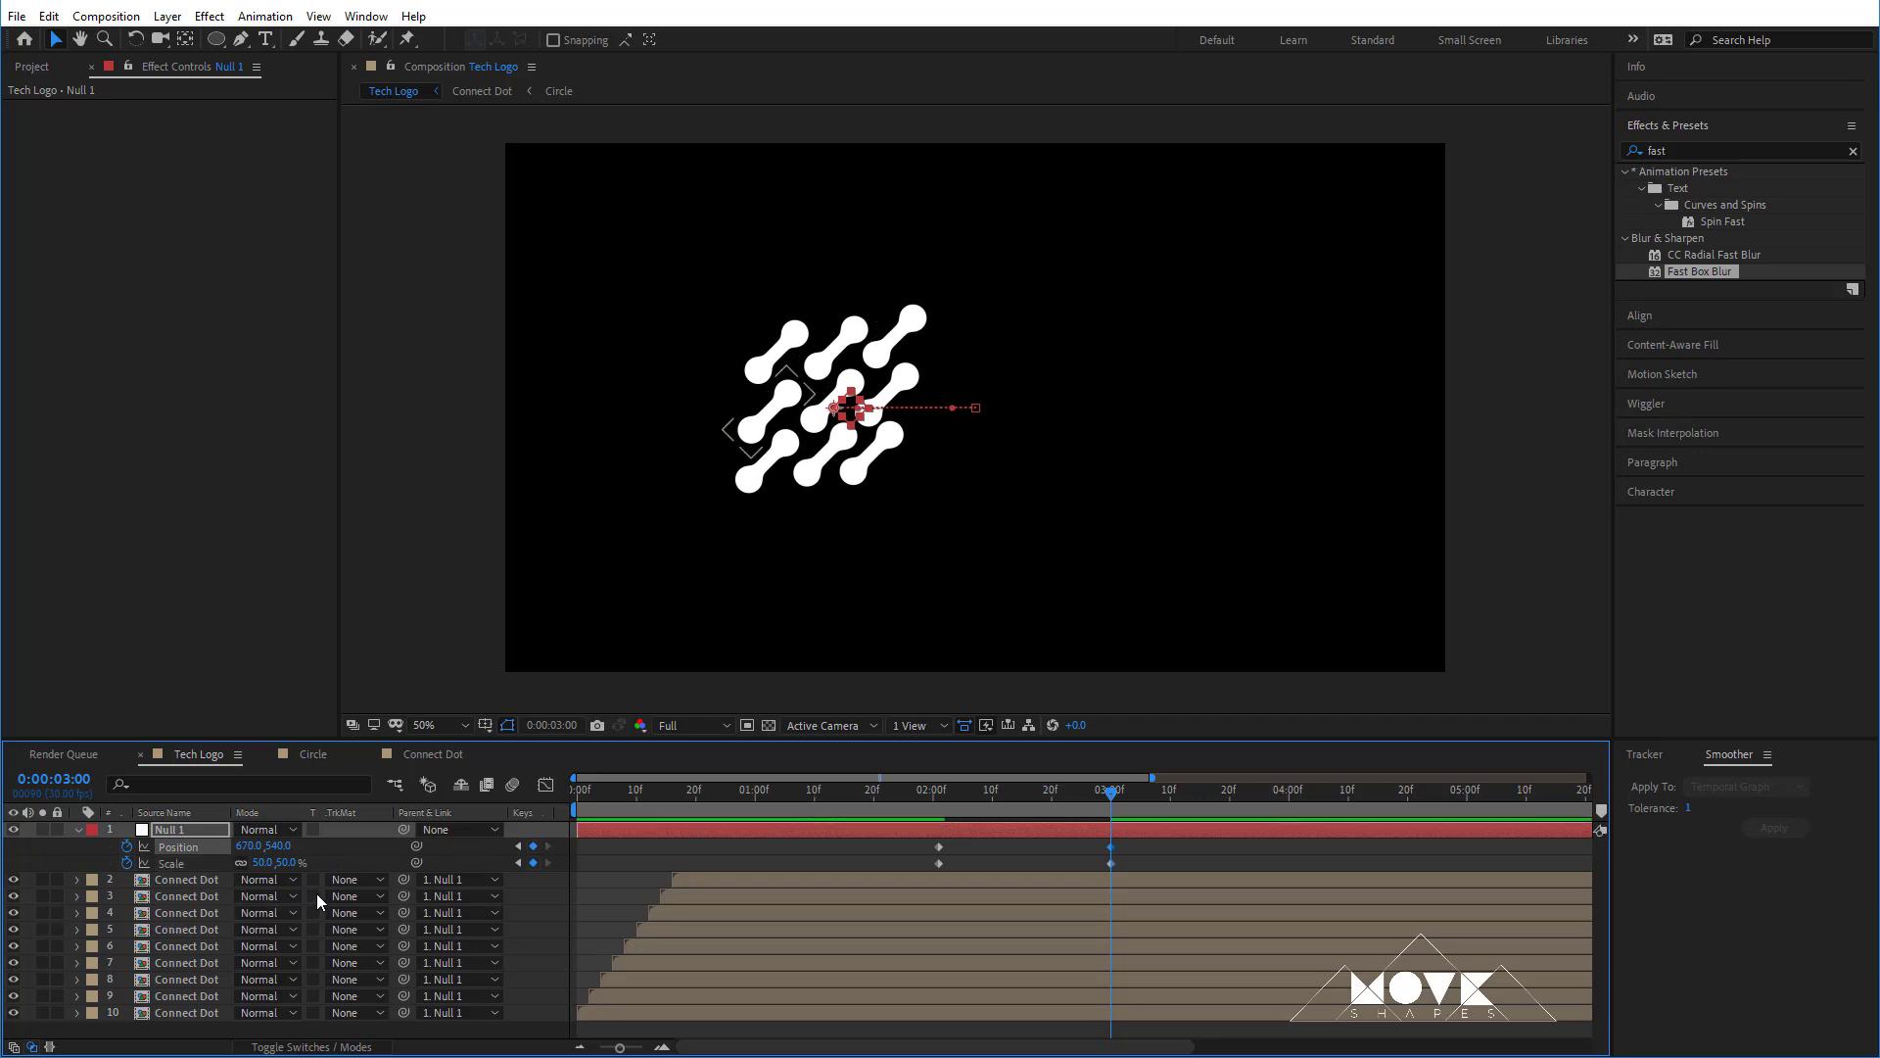
left_click_drag(225, 845, 42, 851)
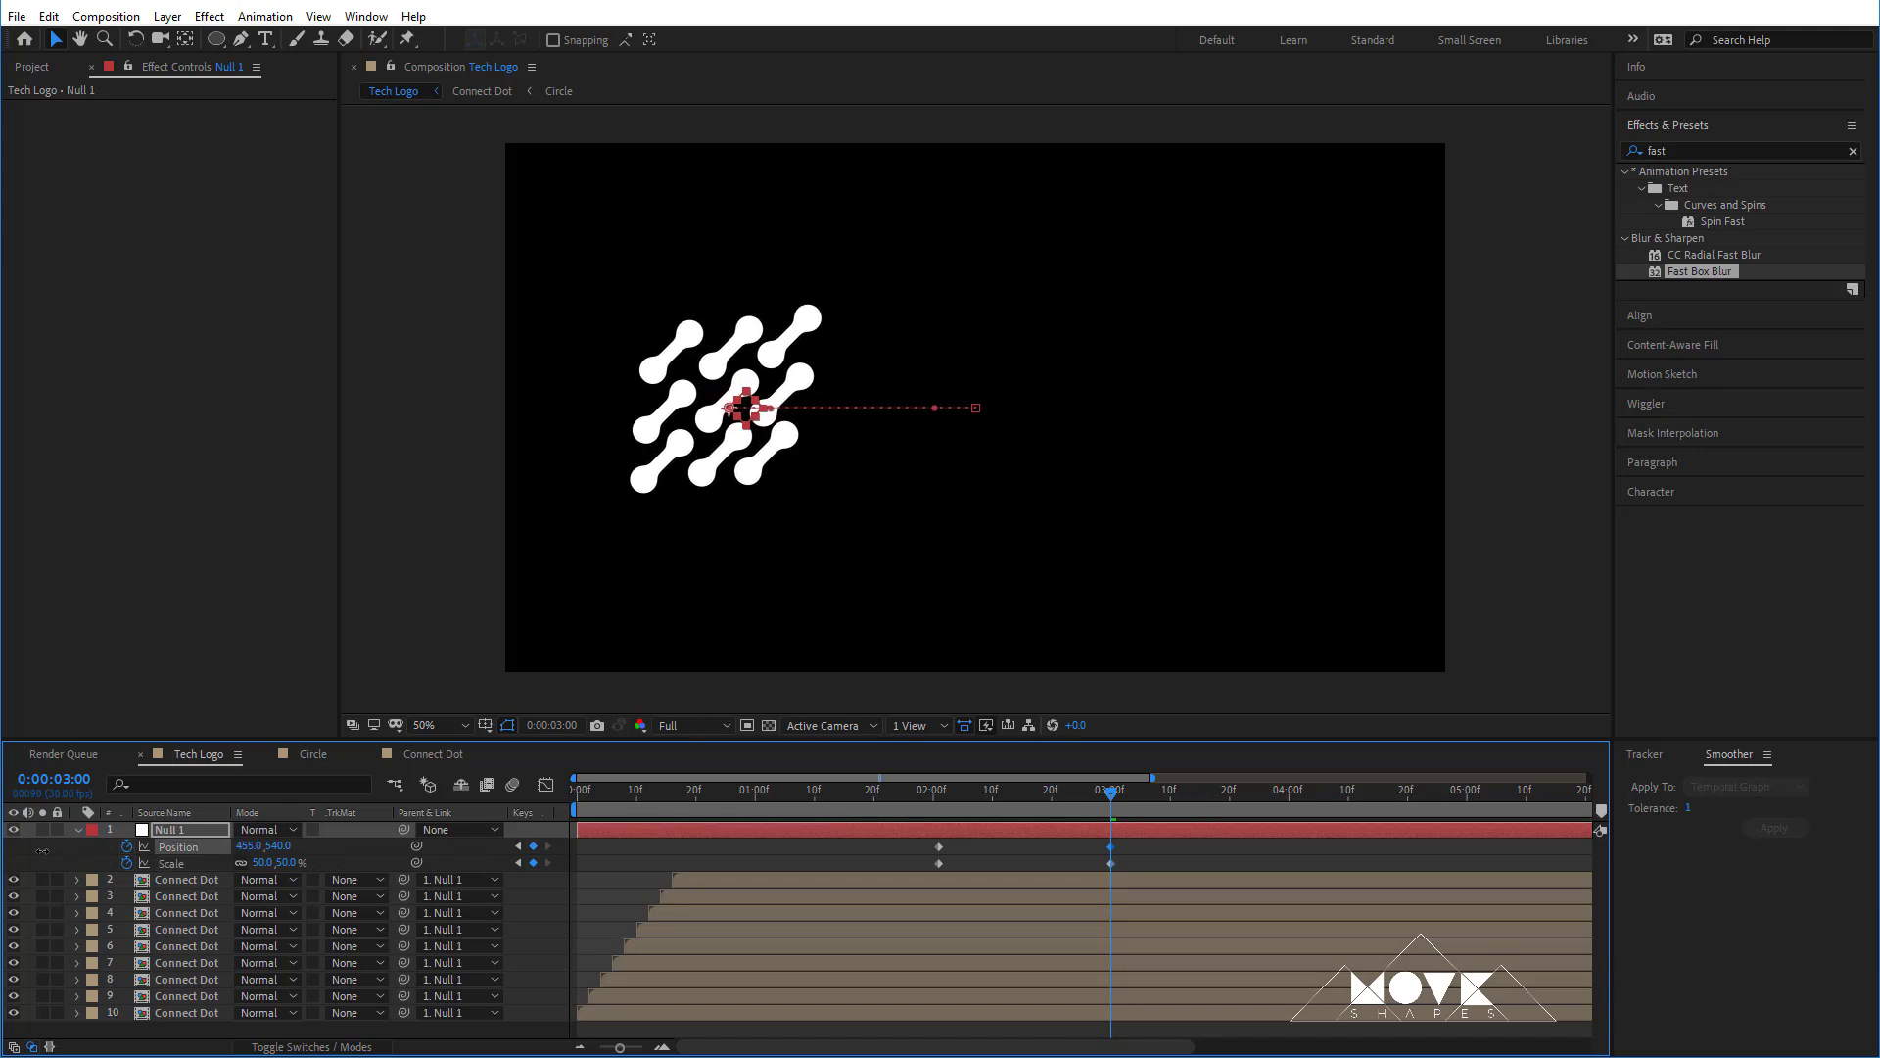
- Apply Easy Ease to all of Null 1's Position and Scale keyframes
left_click(941, 846)
left_click_drag(921, 801, 936, 867)
right_click(940, 863)
mouse_move(1143, 858)
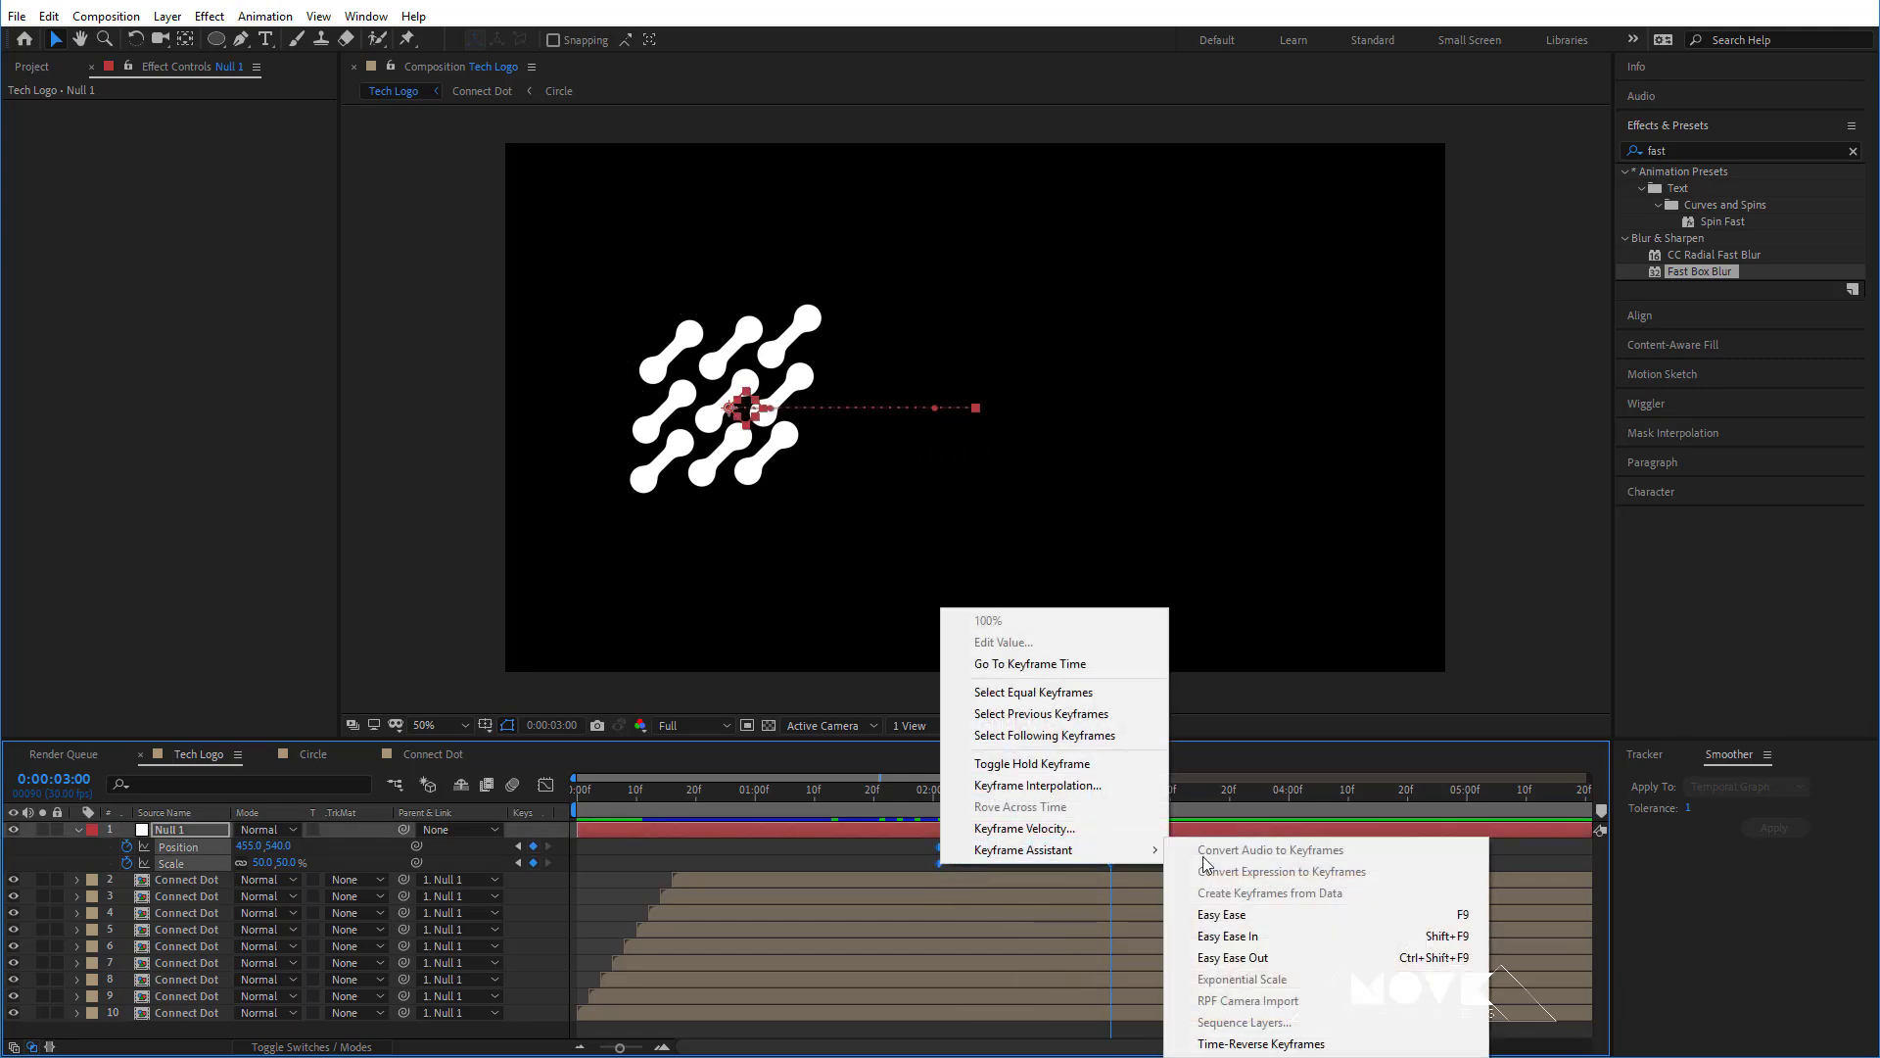
left_click(1272, 916)
- Reshape the speed graph of Null 1's keyframes into a steep central peak and return the playhead to 0:00:02:00
left_click(546, 785)
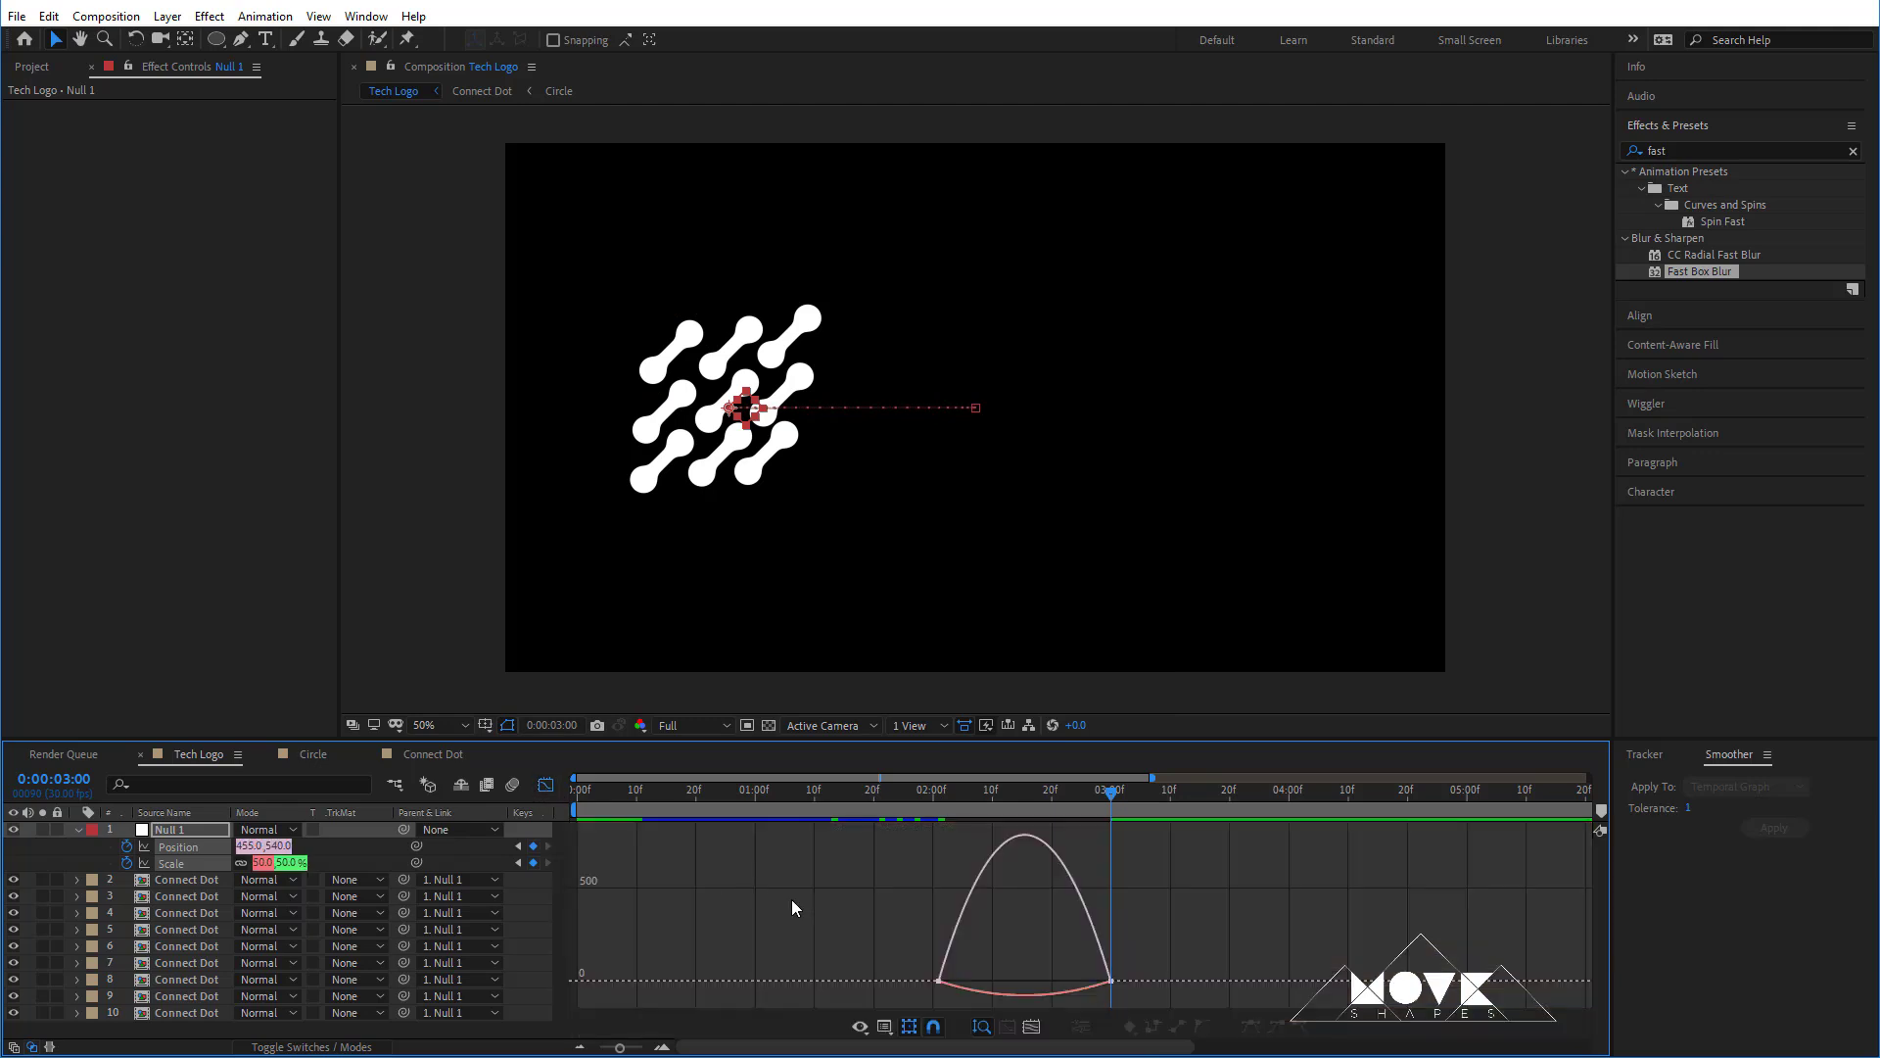
left_click_drag(1147, 944, 997, 980)
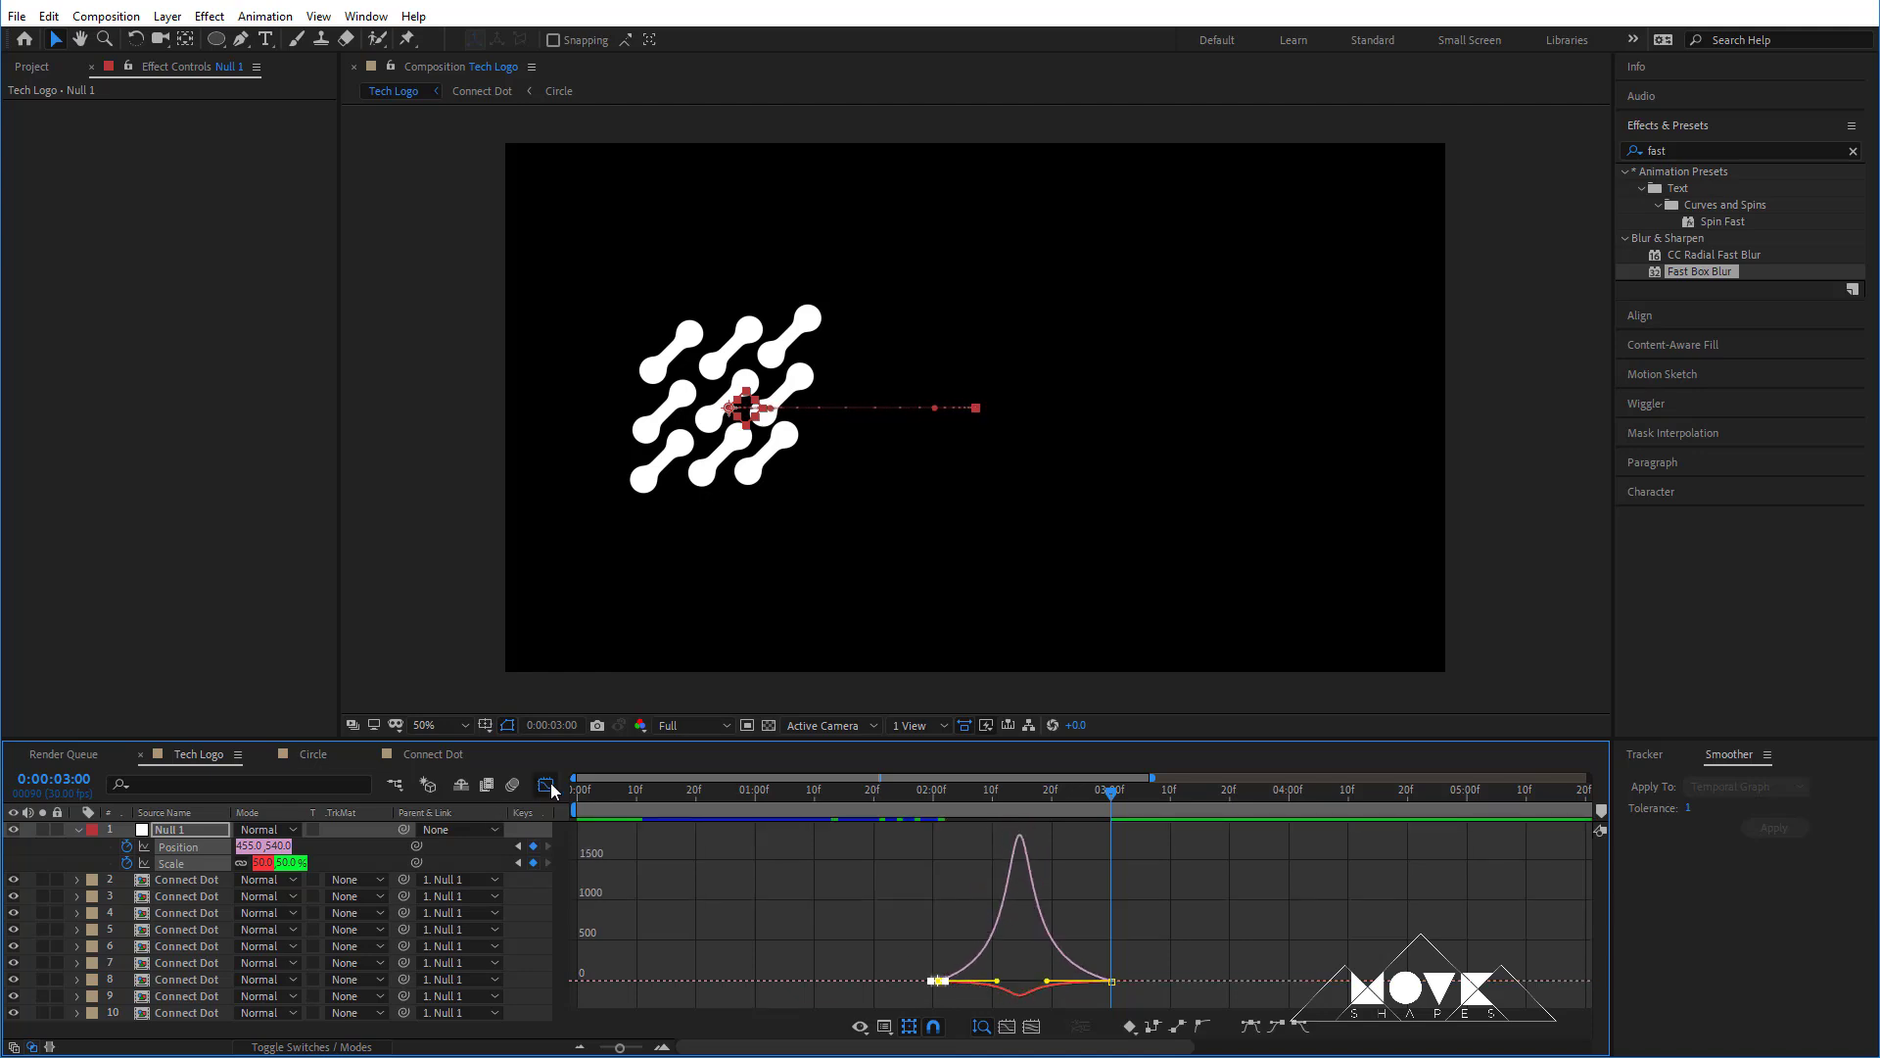
left_click(545, 785)
left_click(999, 861)
left_click(933, 796)
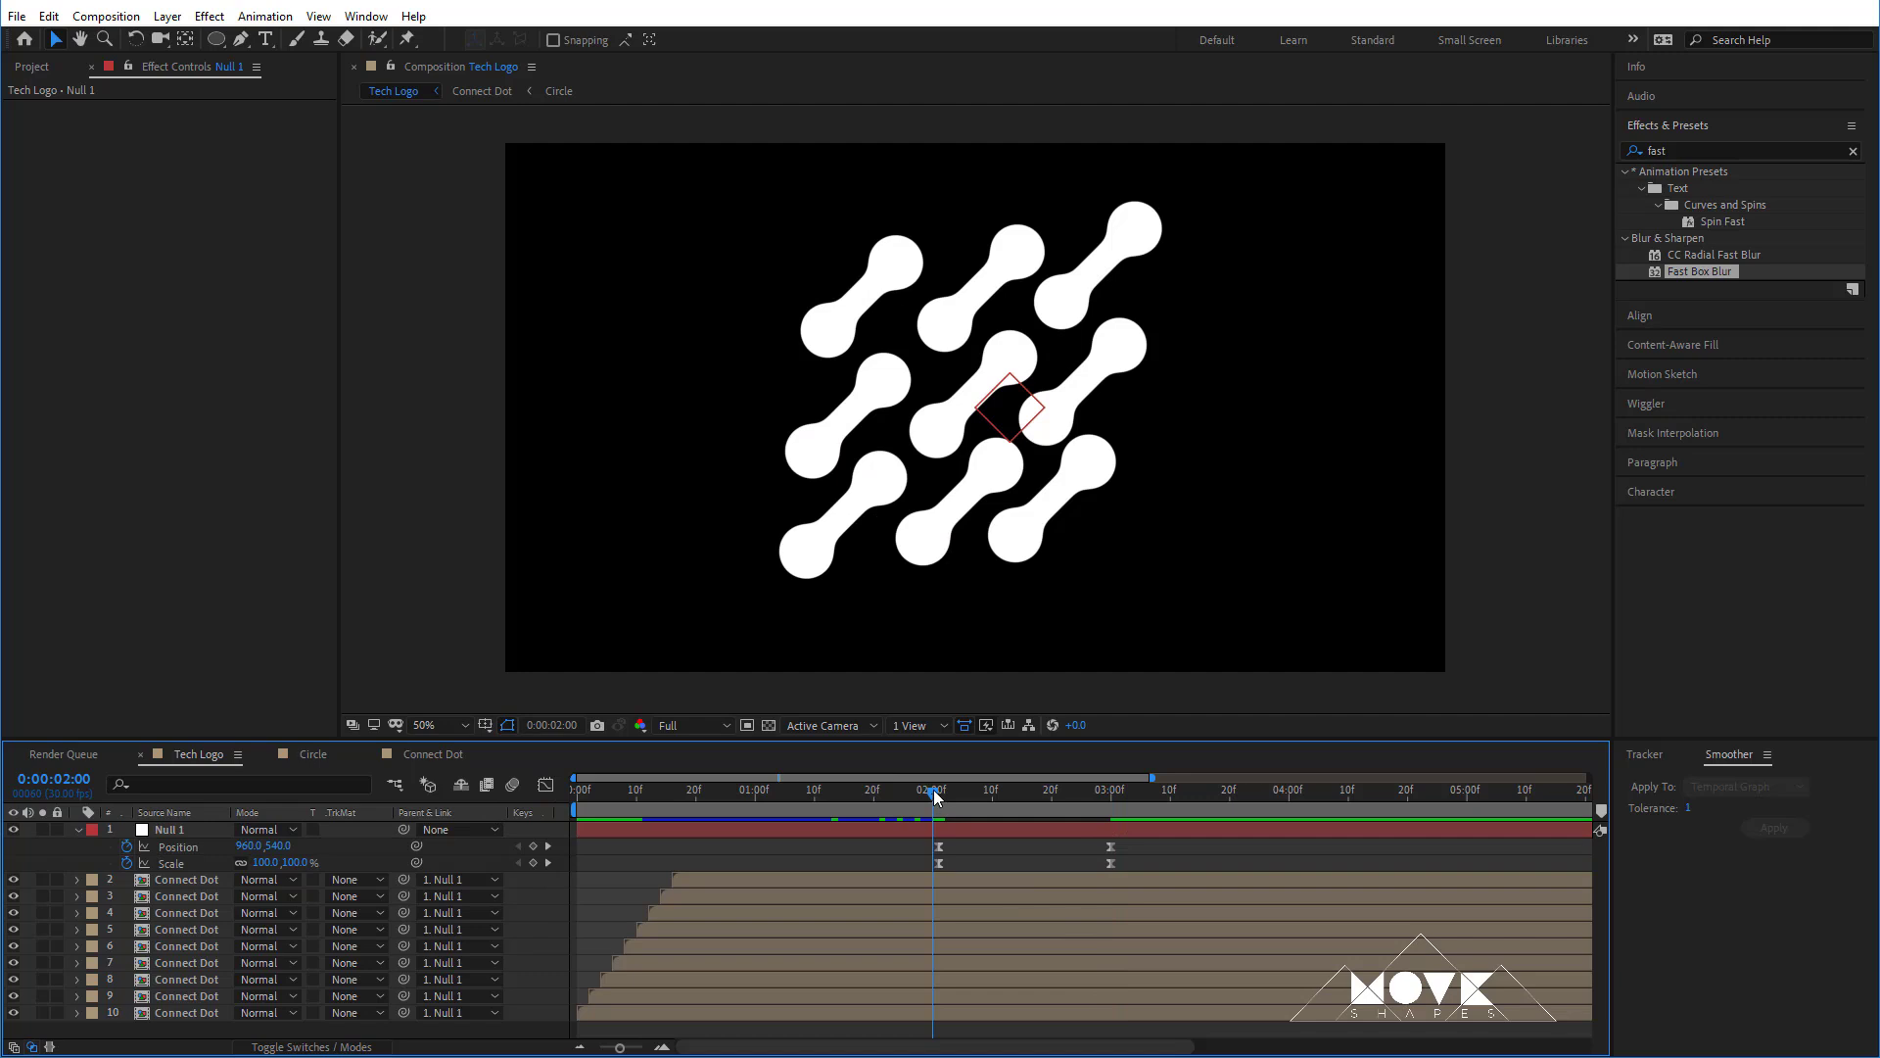
- Delay Null 1's Position keyframes to 0:00:02:06 and 0:00:03:05, checking the offset against the Scale keyframes in a preview
key("space")
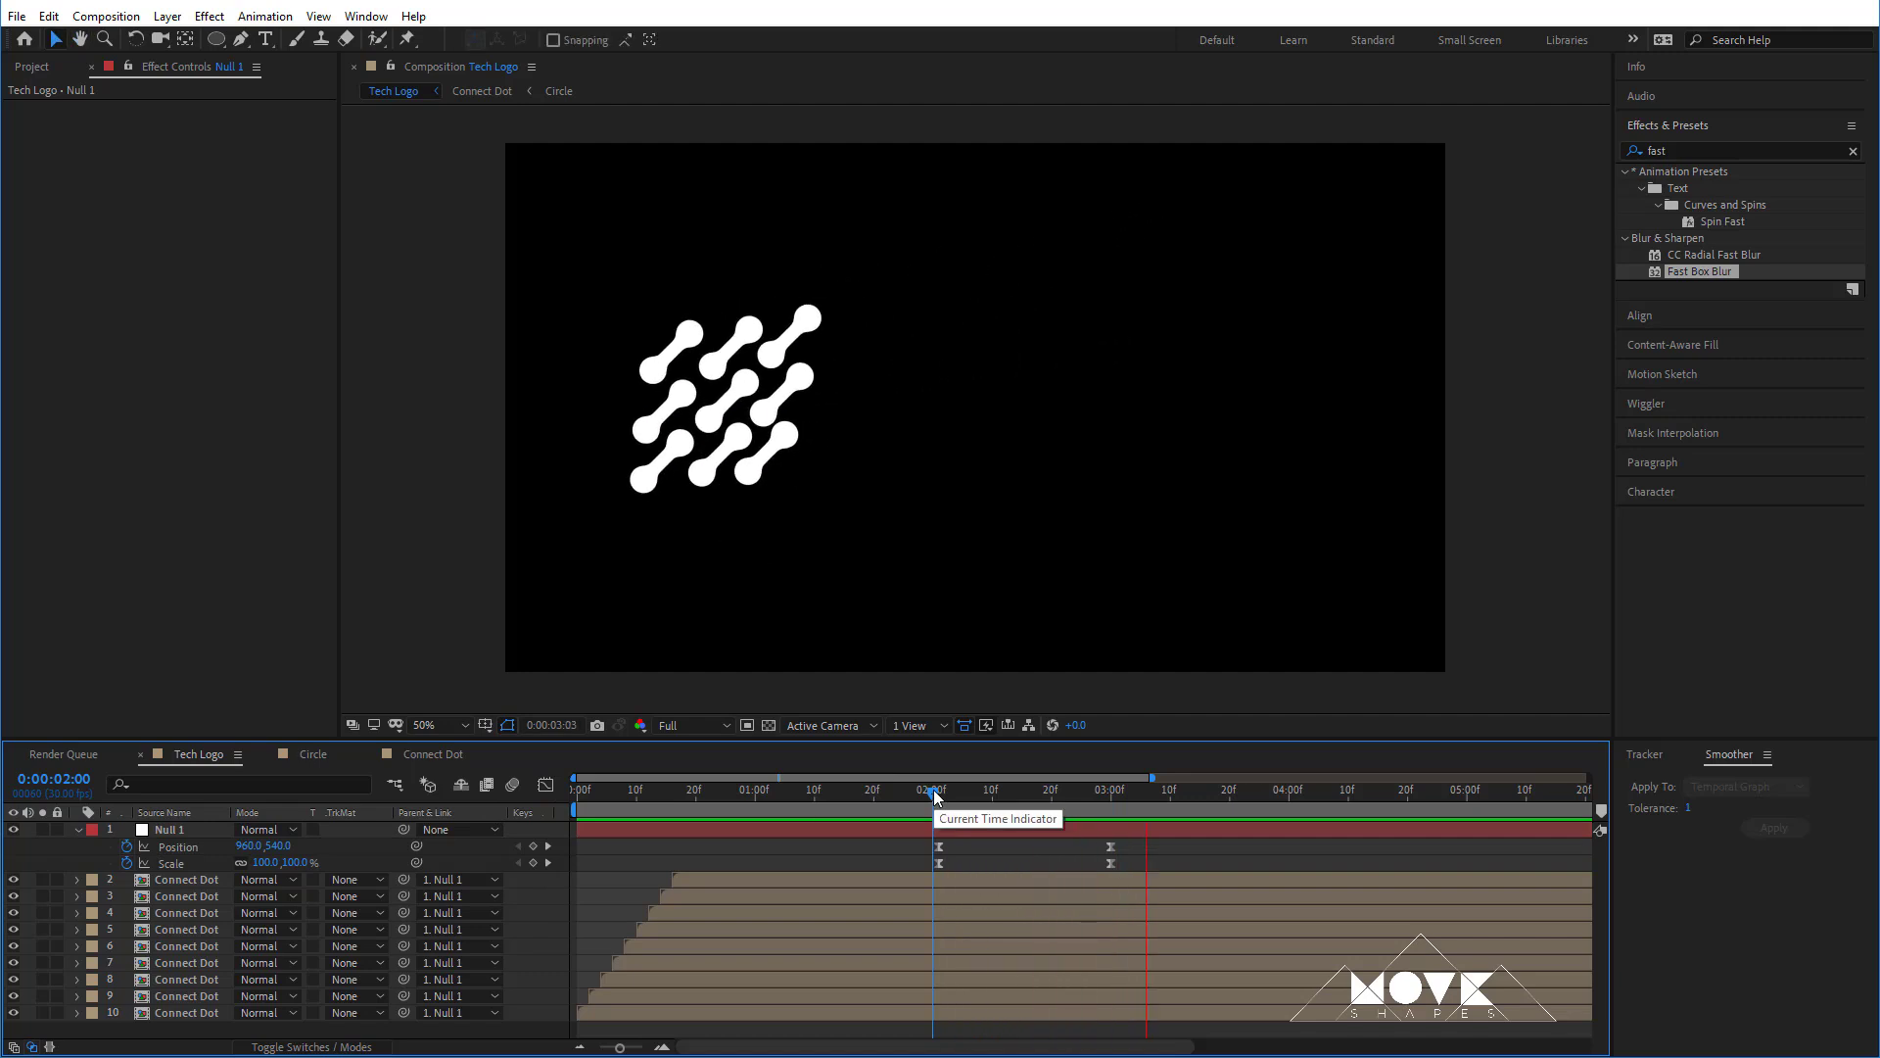
left_click_drag(934, 796, 1152, 853)
left_click(933, 805)
key("space")
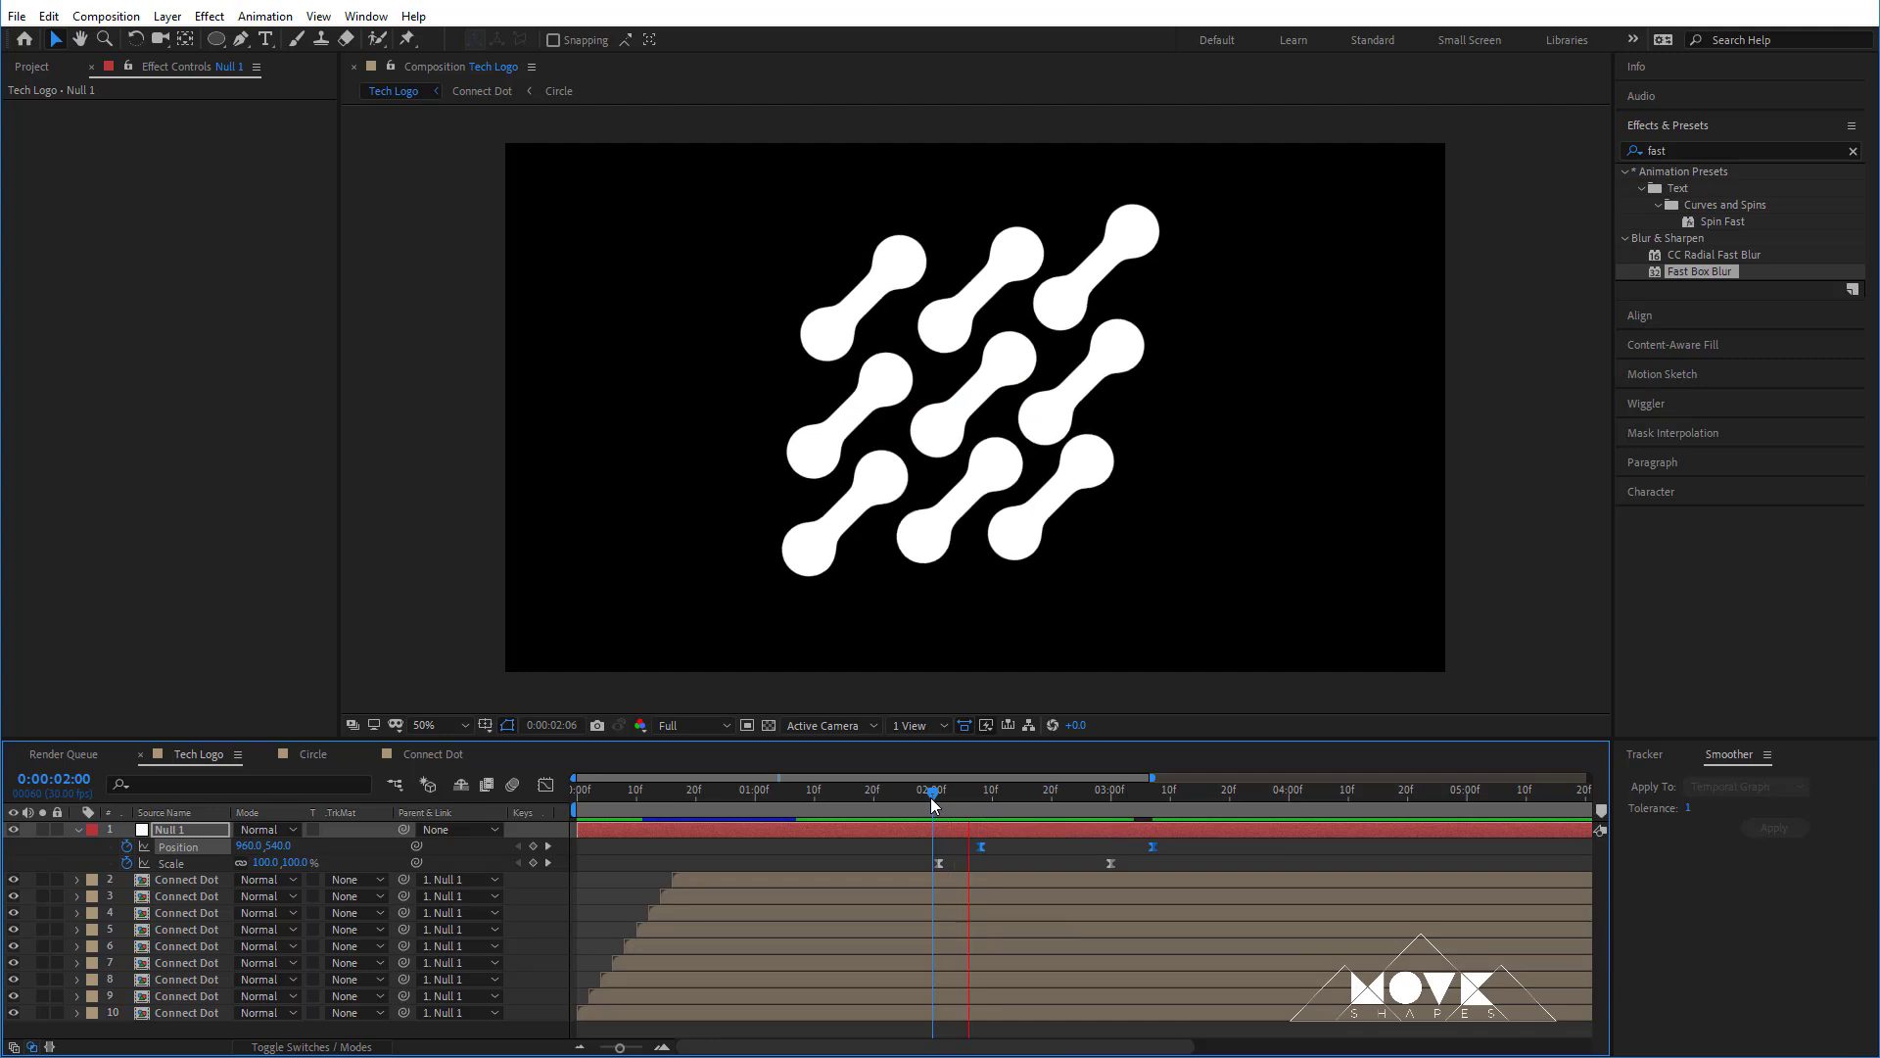
key("space")
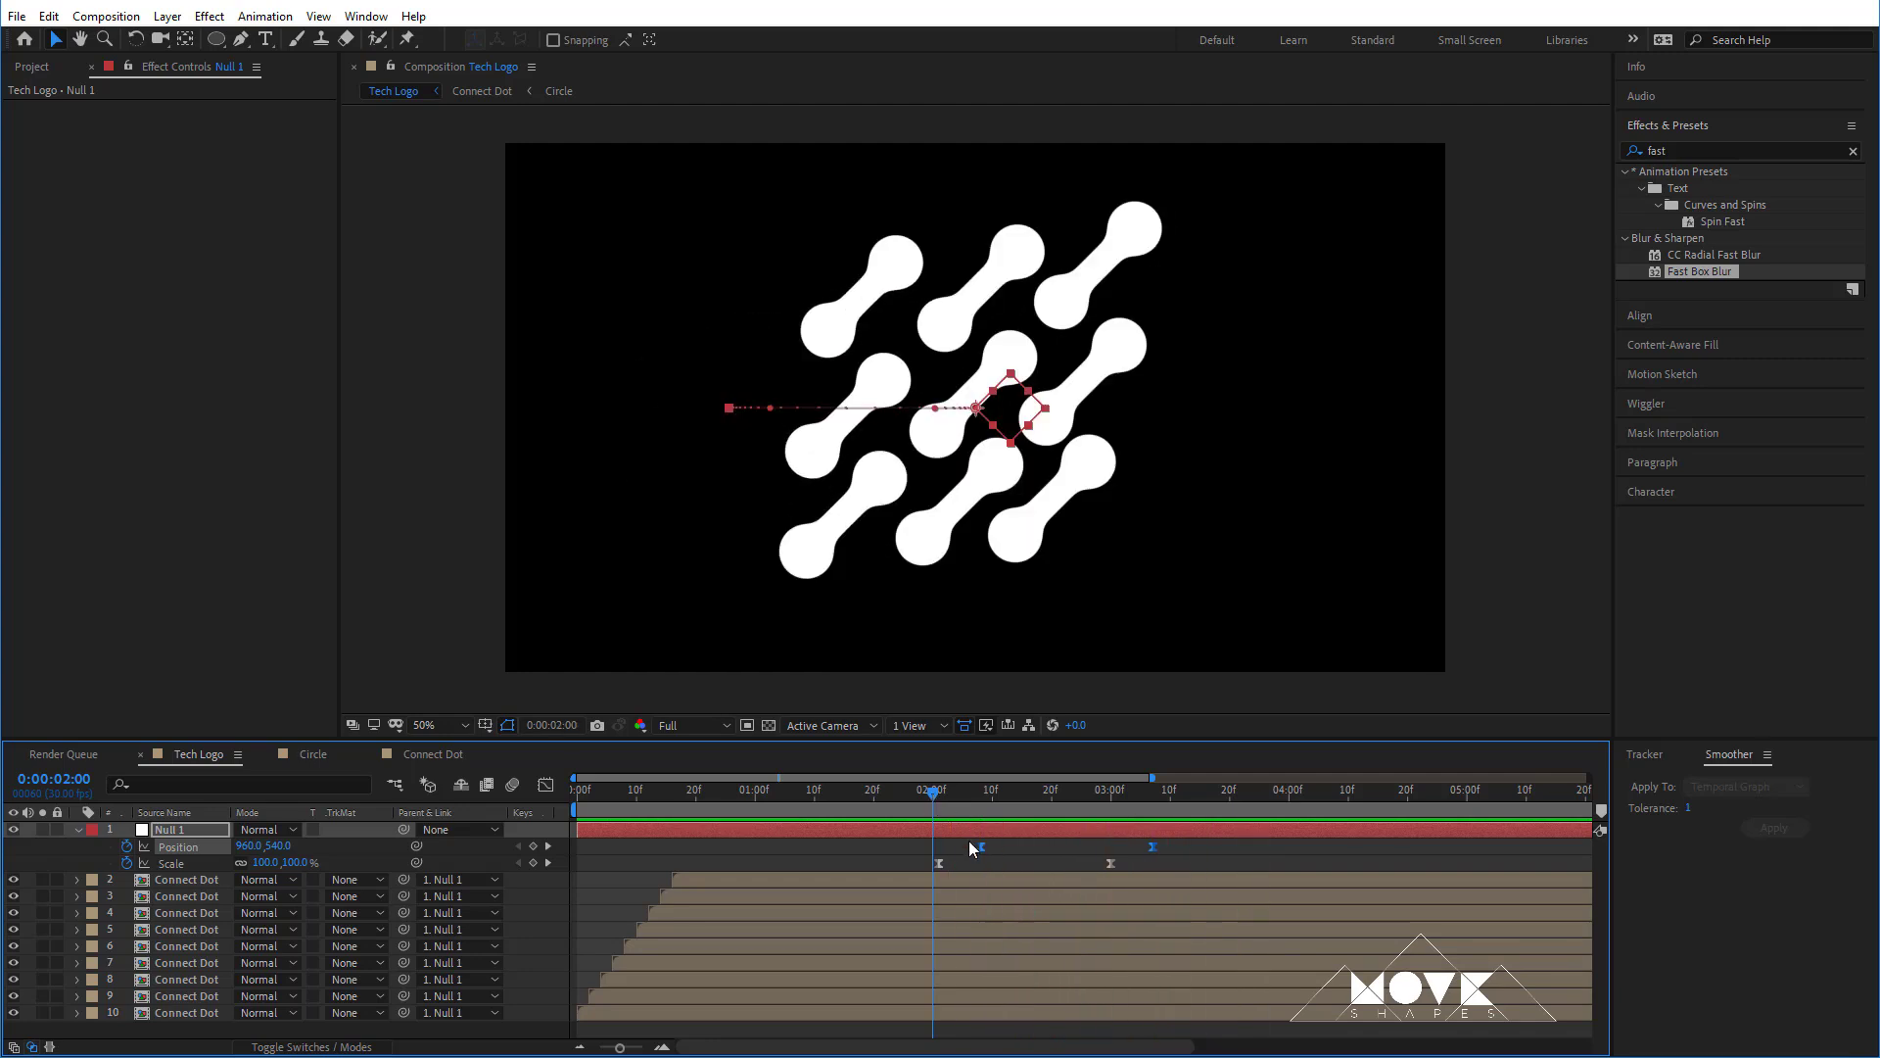
left_click_drag(984, 848, 972, 852)
key("space")
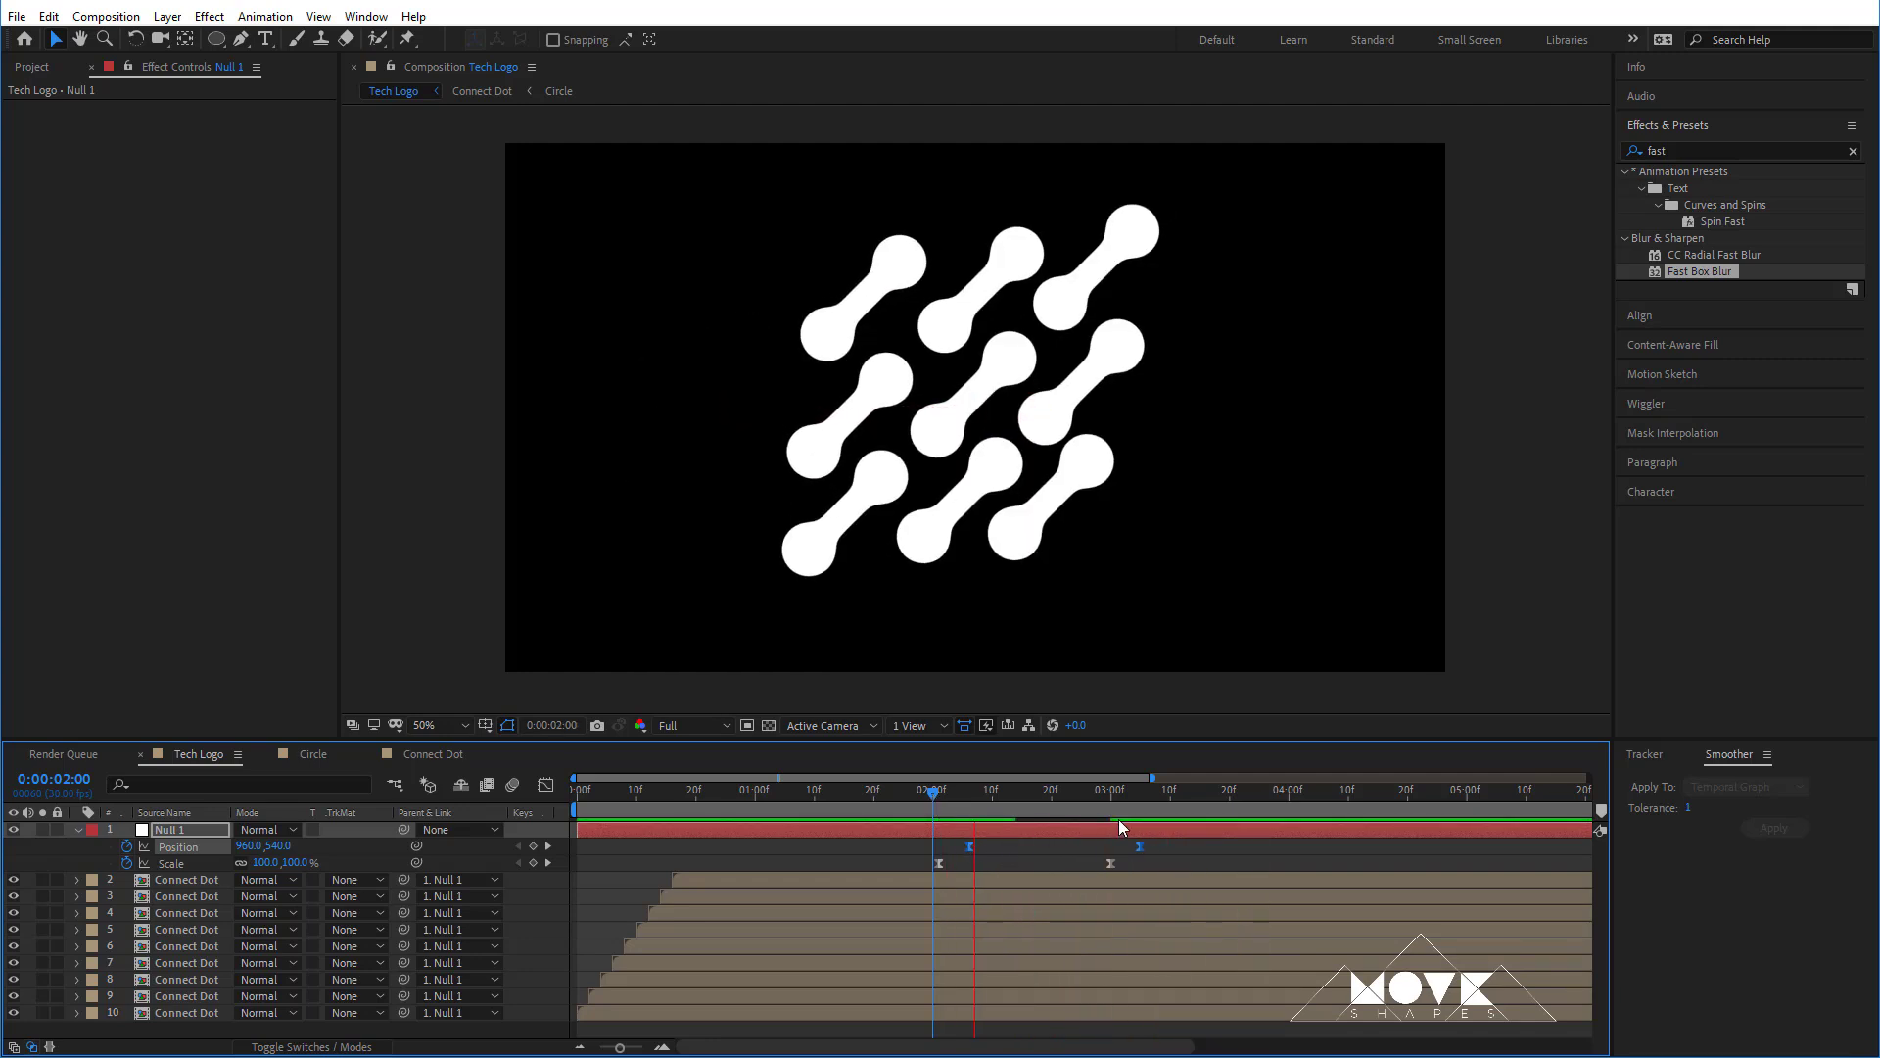
left_click_drag(940, 801, 1065, 838)
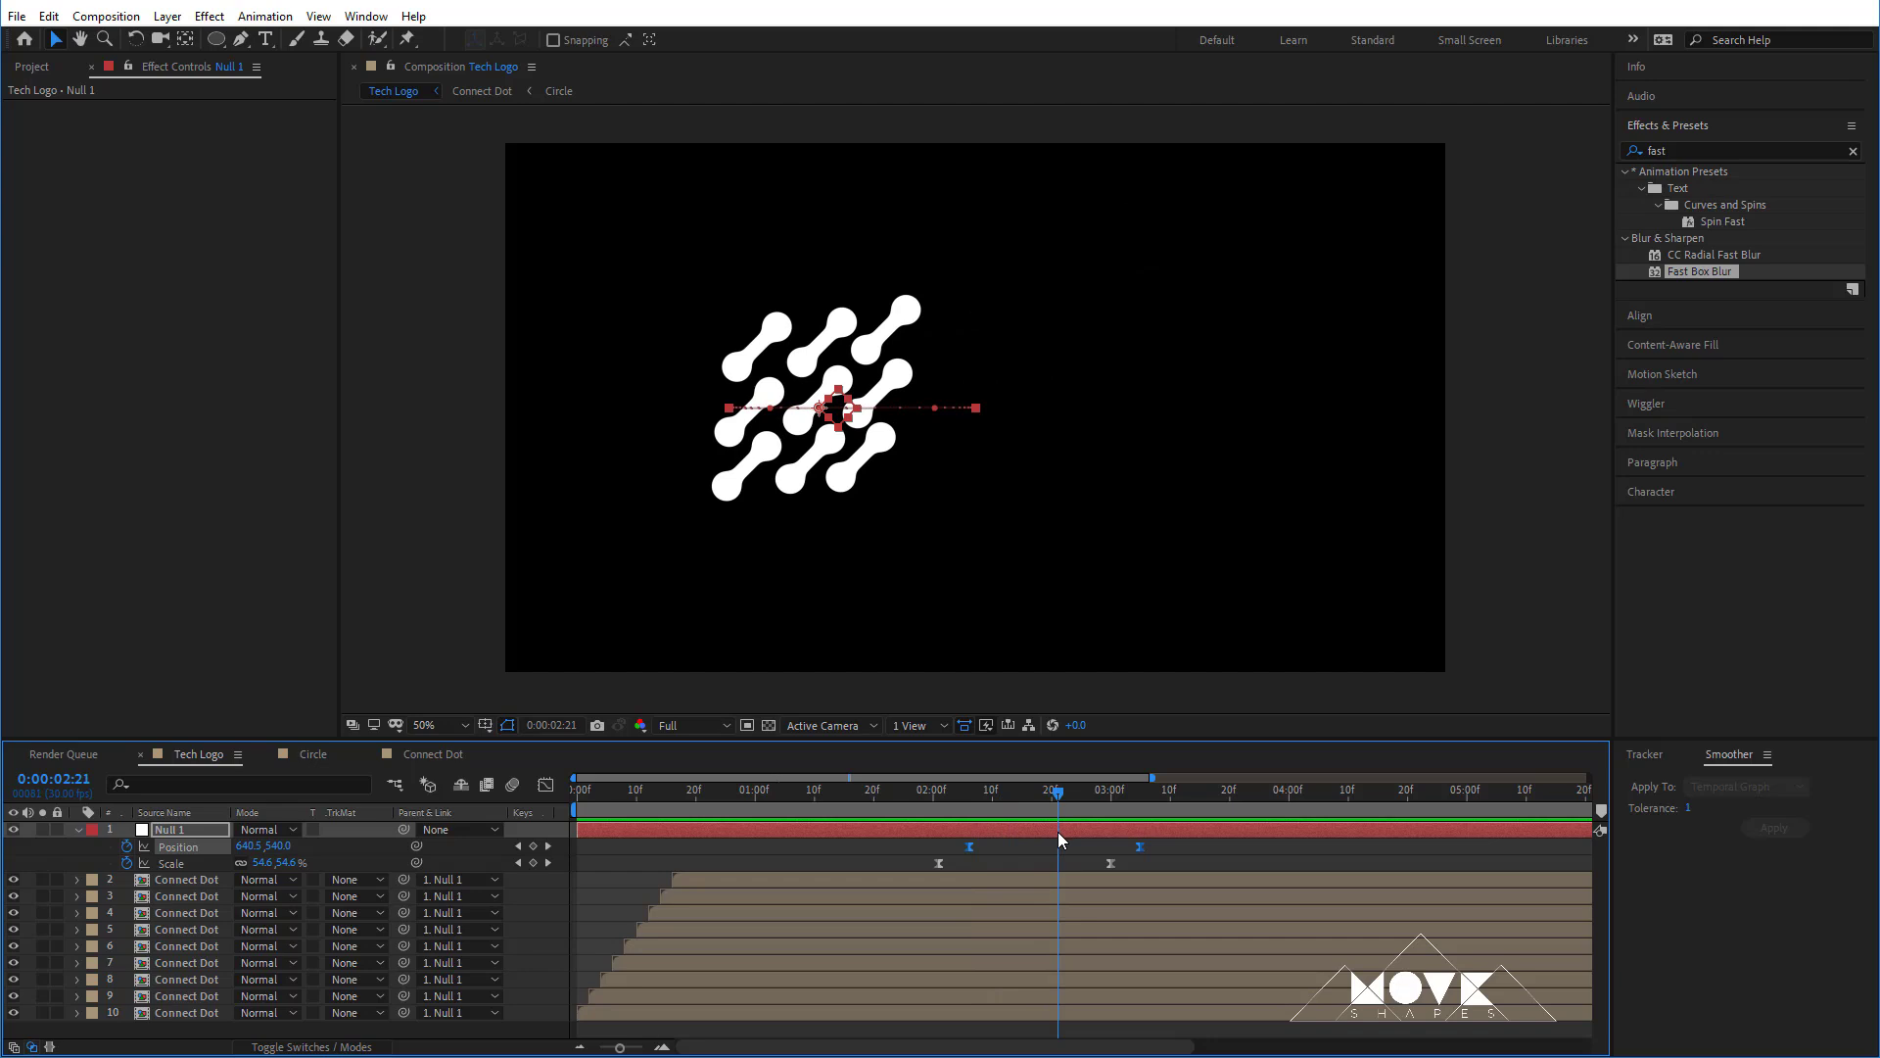
left_click(1077, 849)
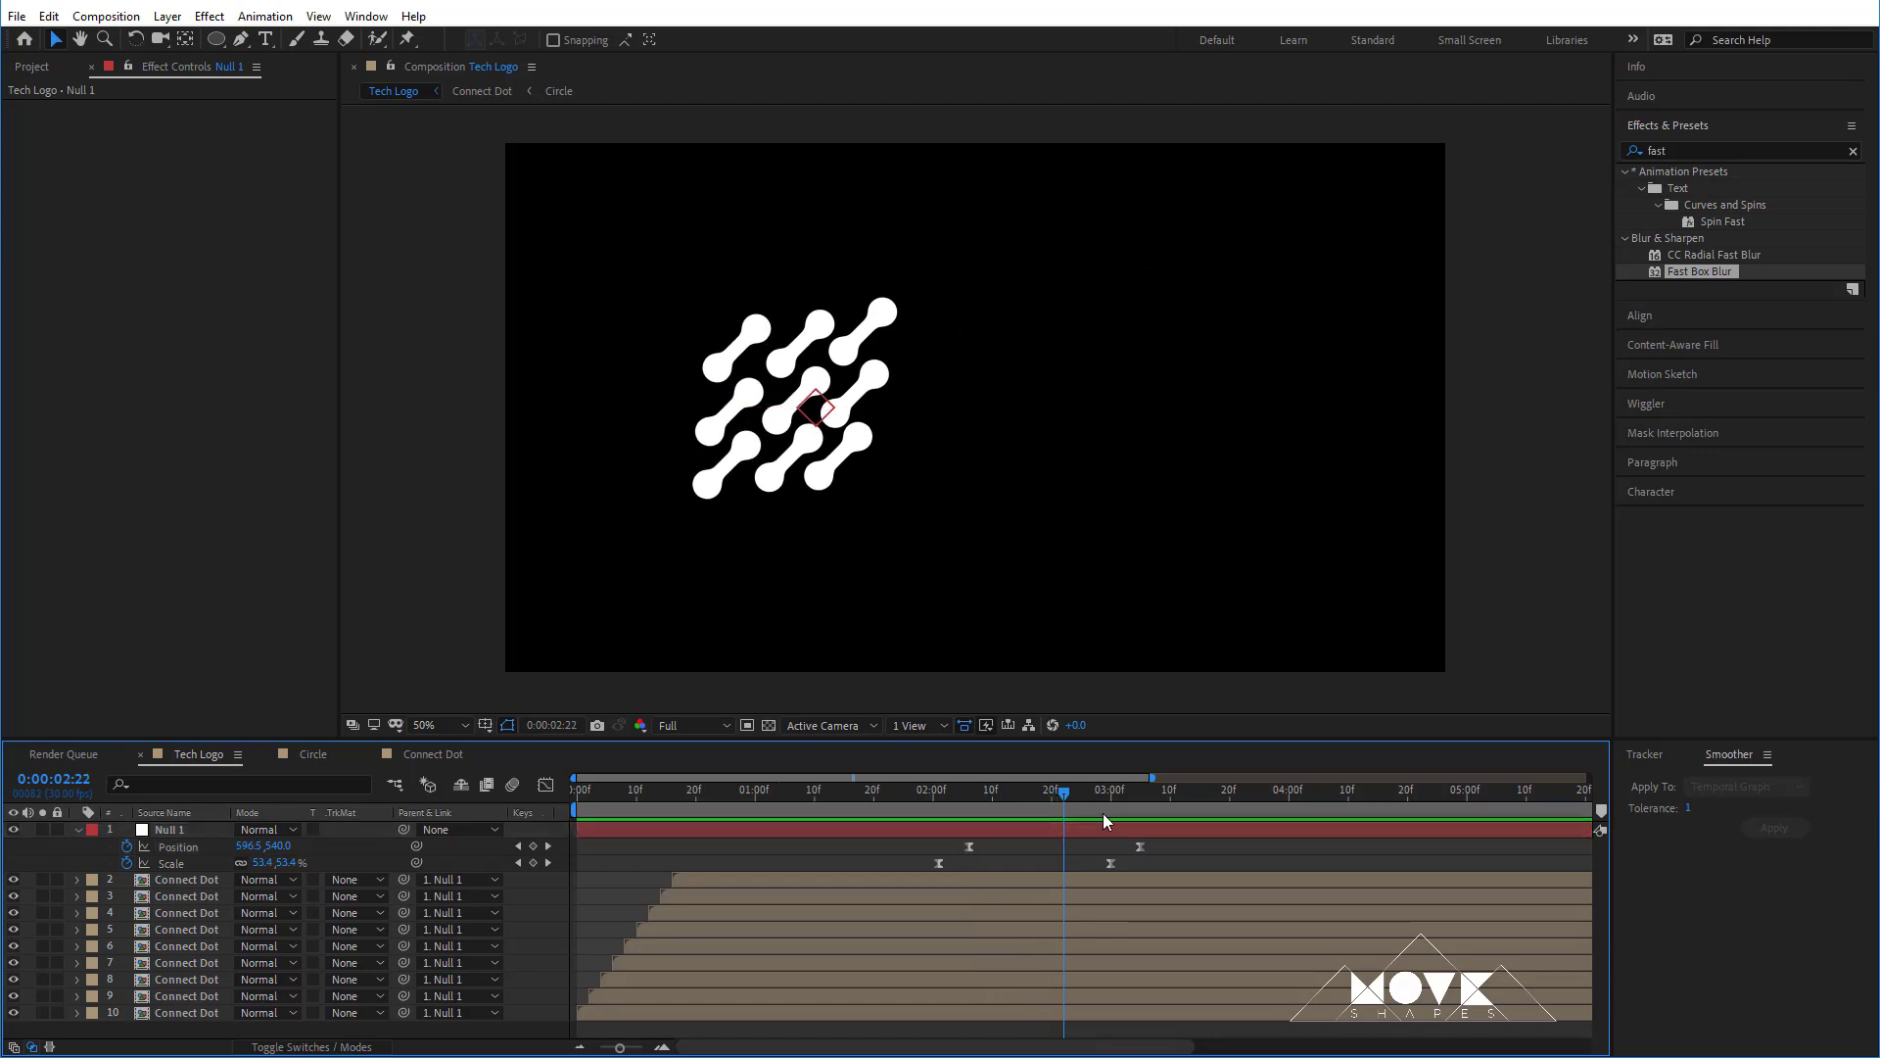
- At 0:00:03:11, add a text layer reading "Technology" in the empty area beside the dot logo
left_click(1172, 799)
left_click(265, 39)
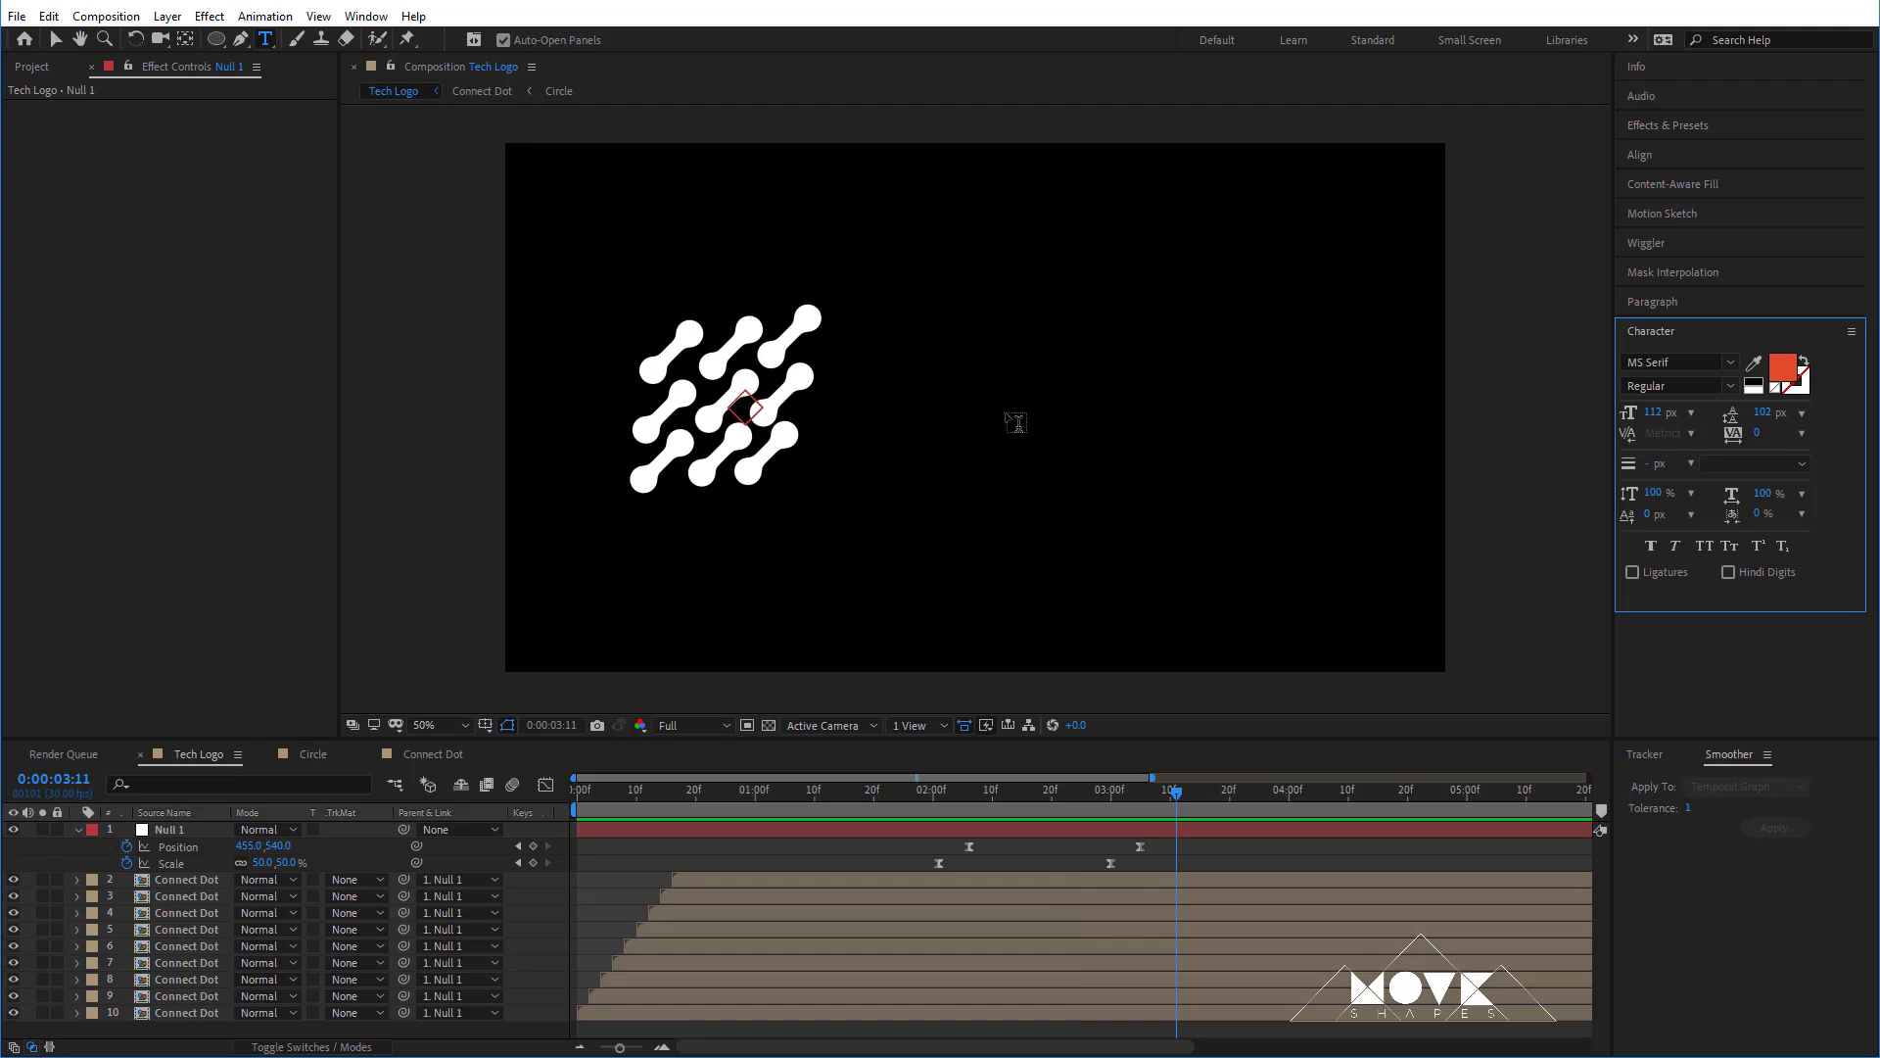
left_click(1016, 422)
type("Technology")
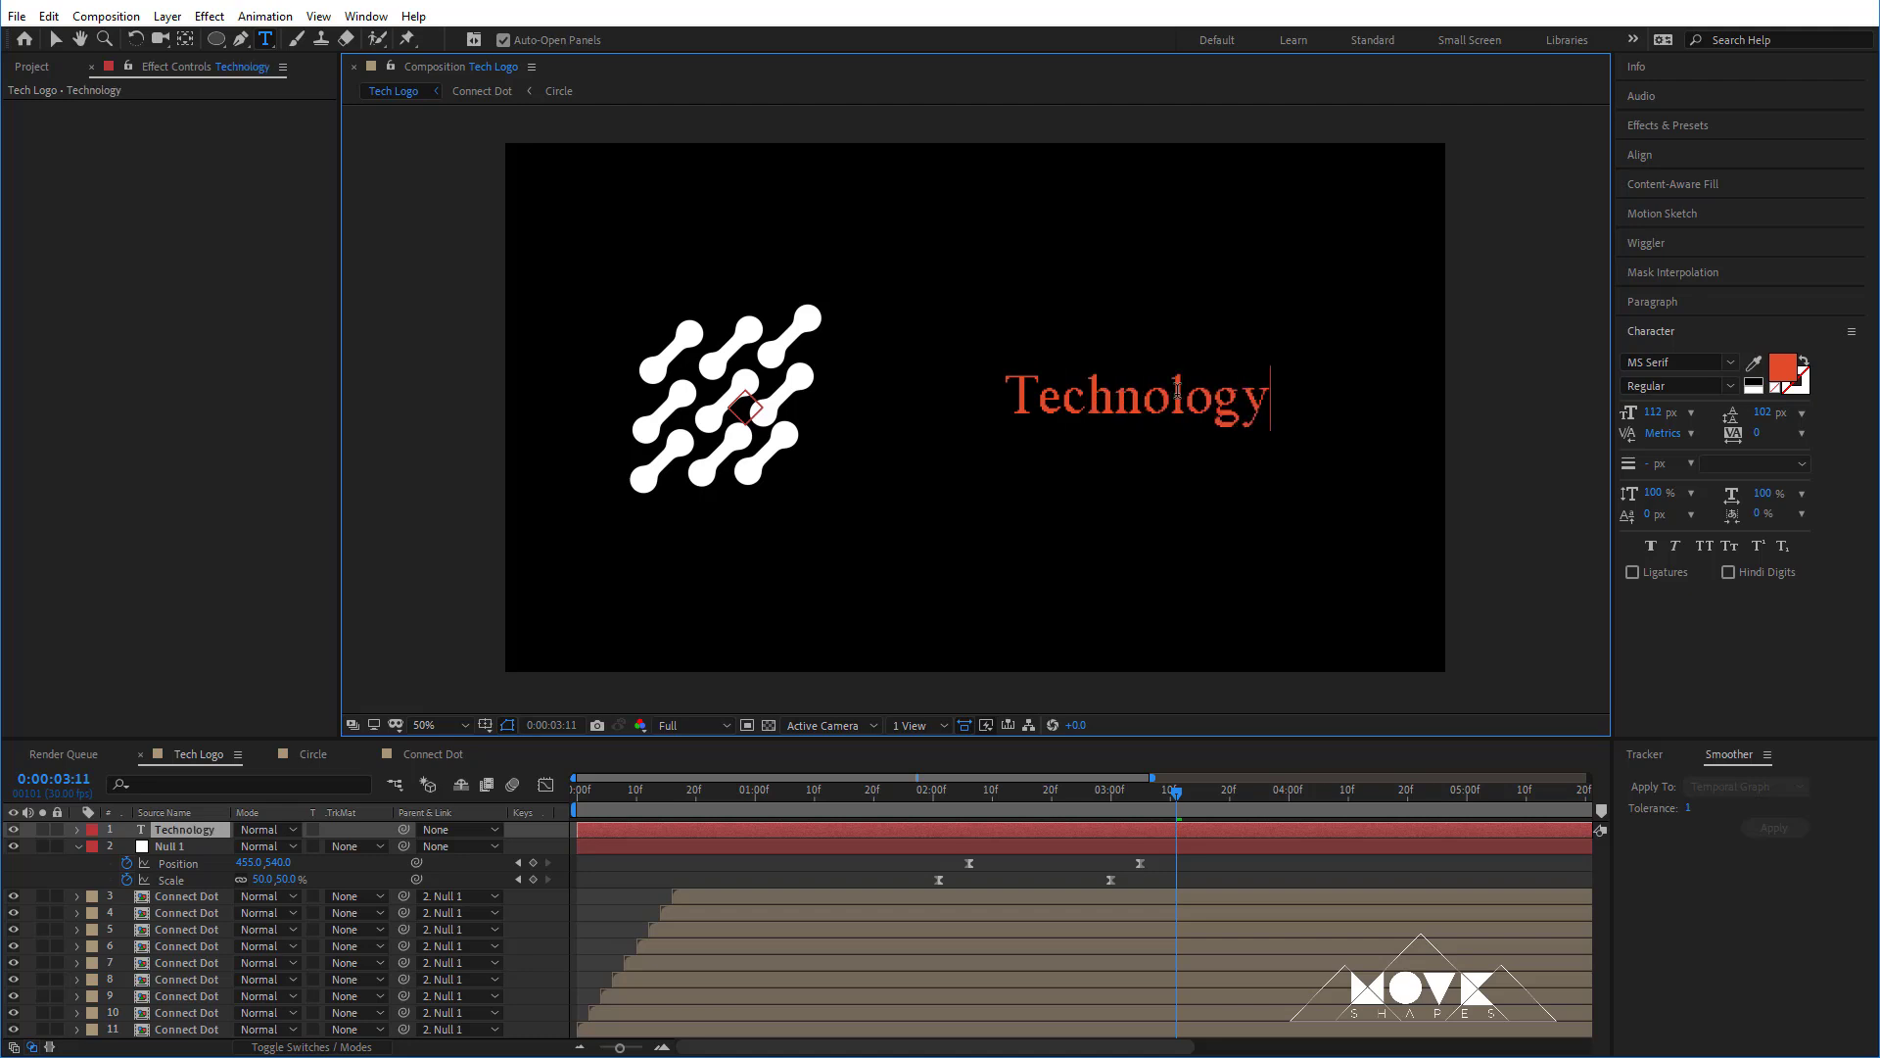
left_click(56, 39)
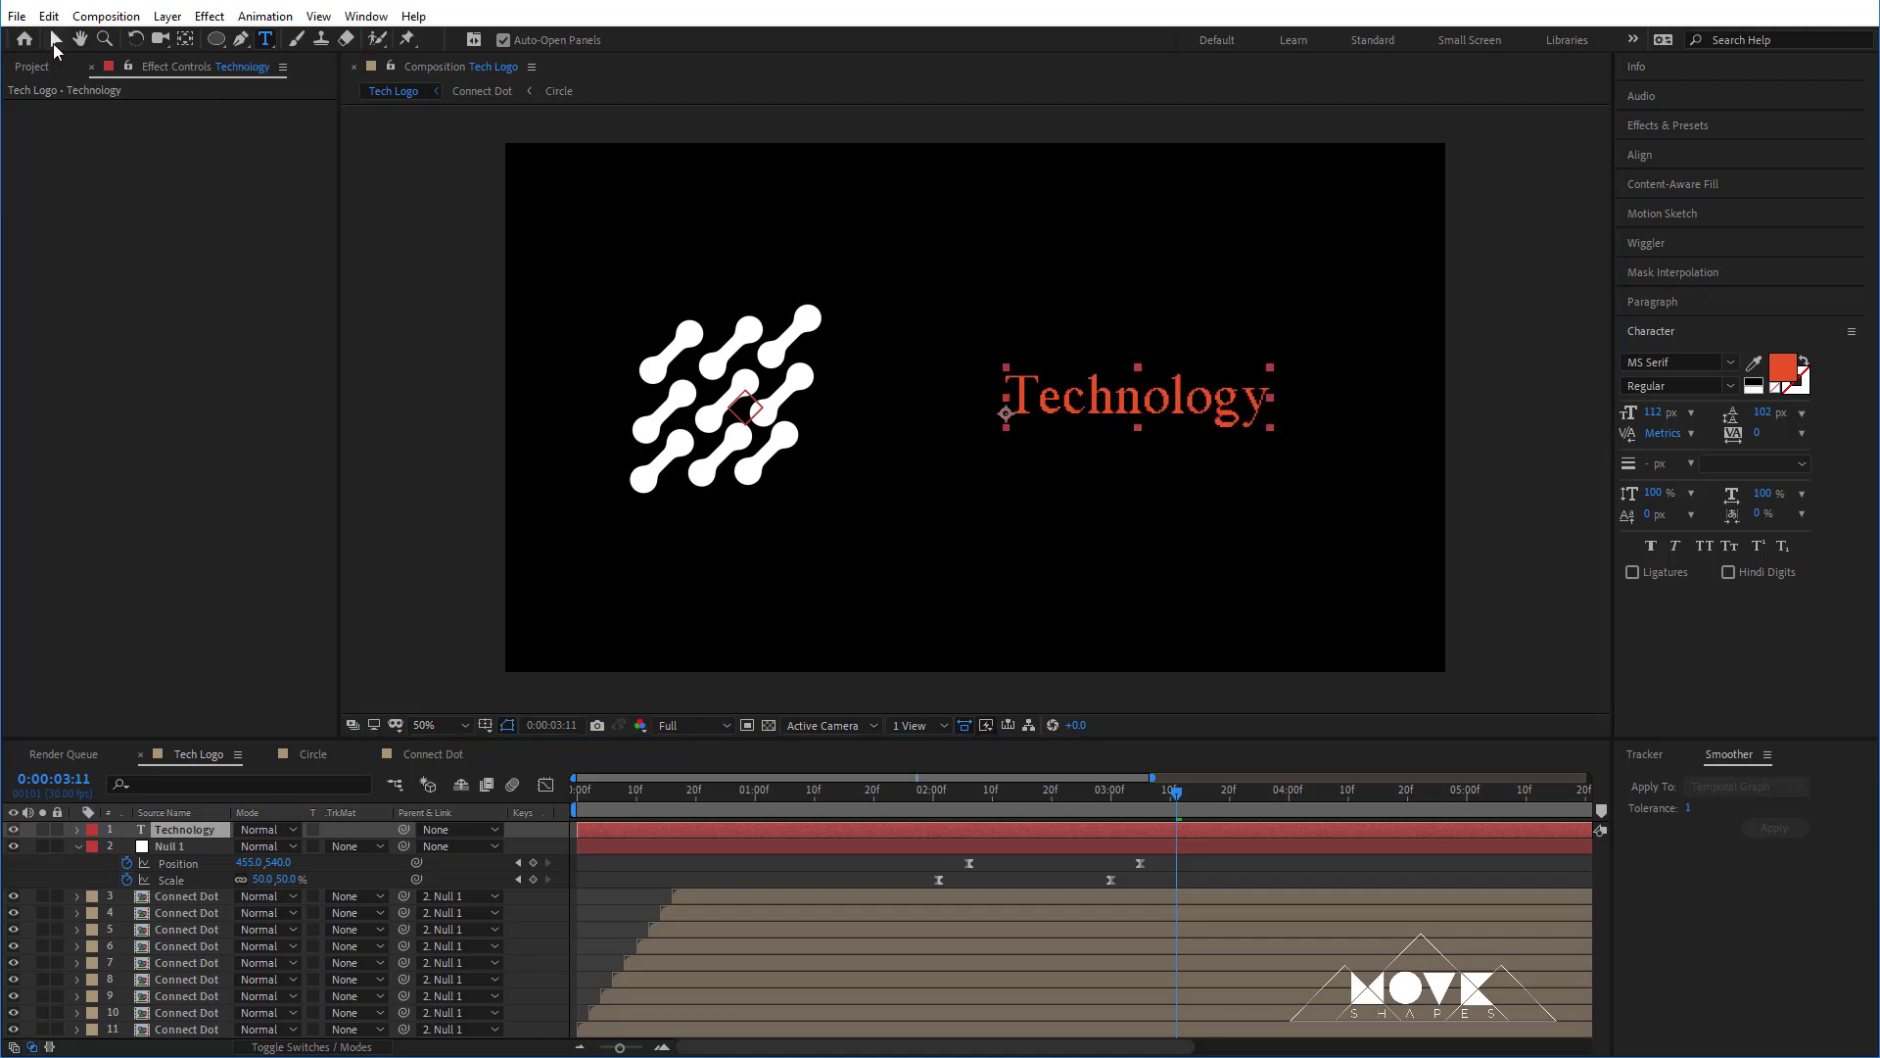
- Set the Technology text to the Rockwell Bold font with a white FFFFFF fill
left_click(1680, 360)
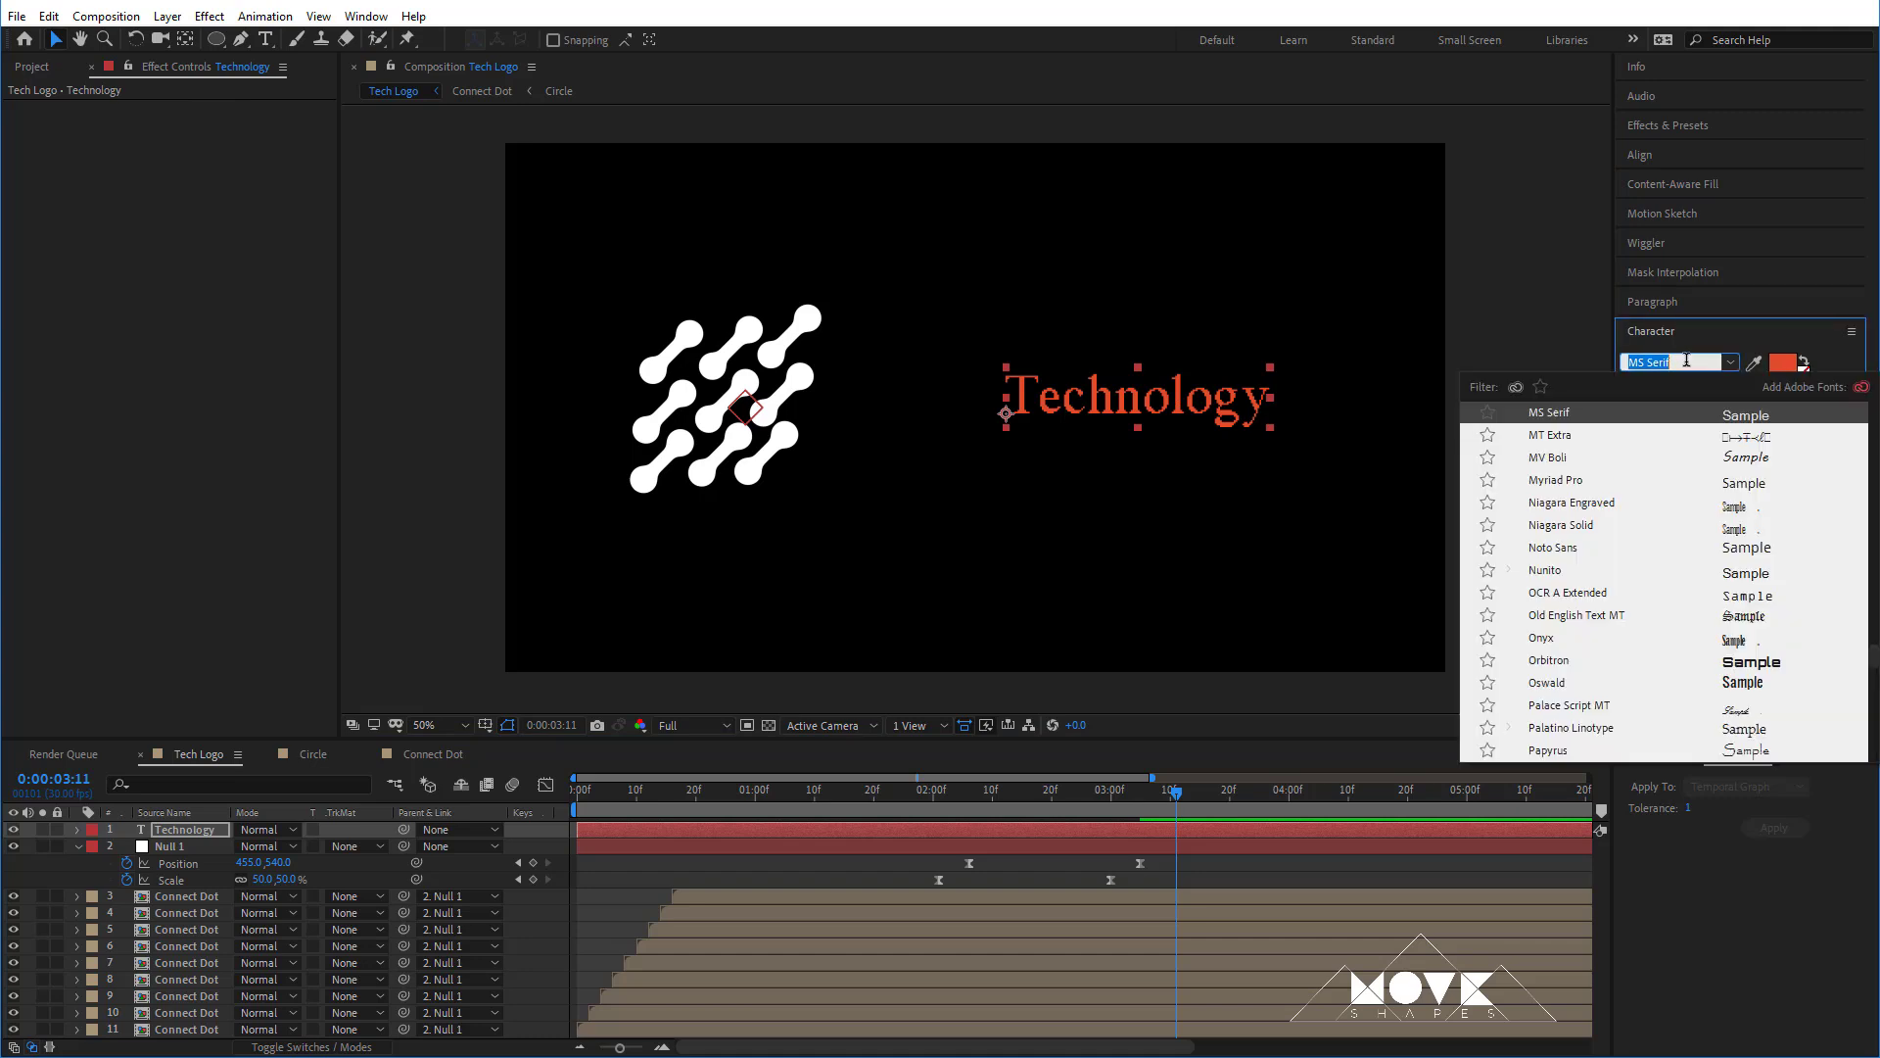
type("rock")
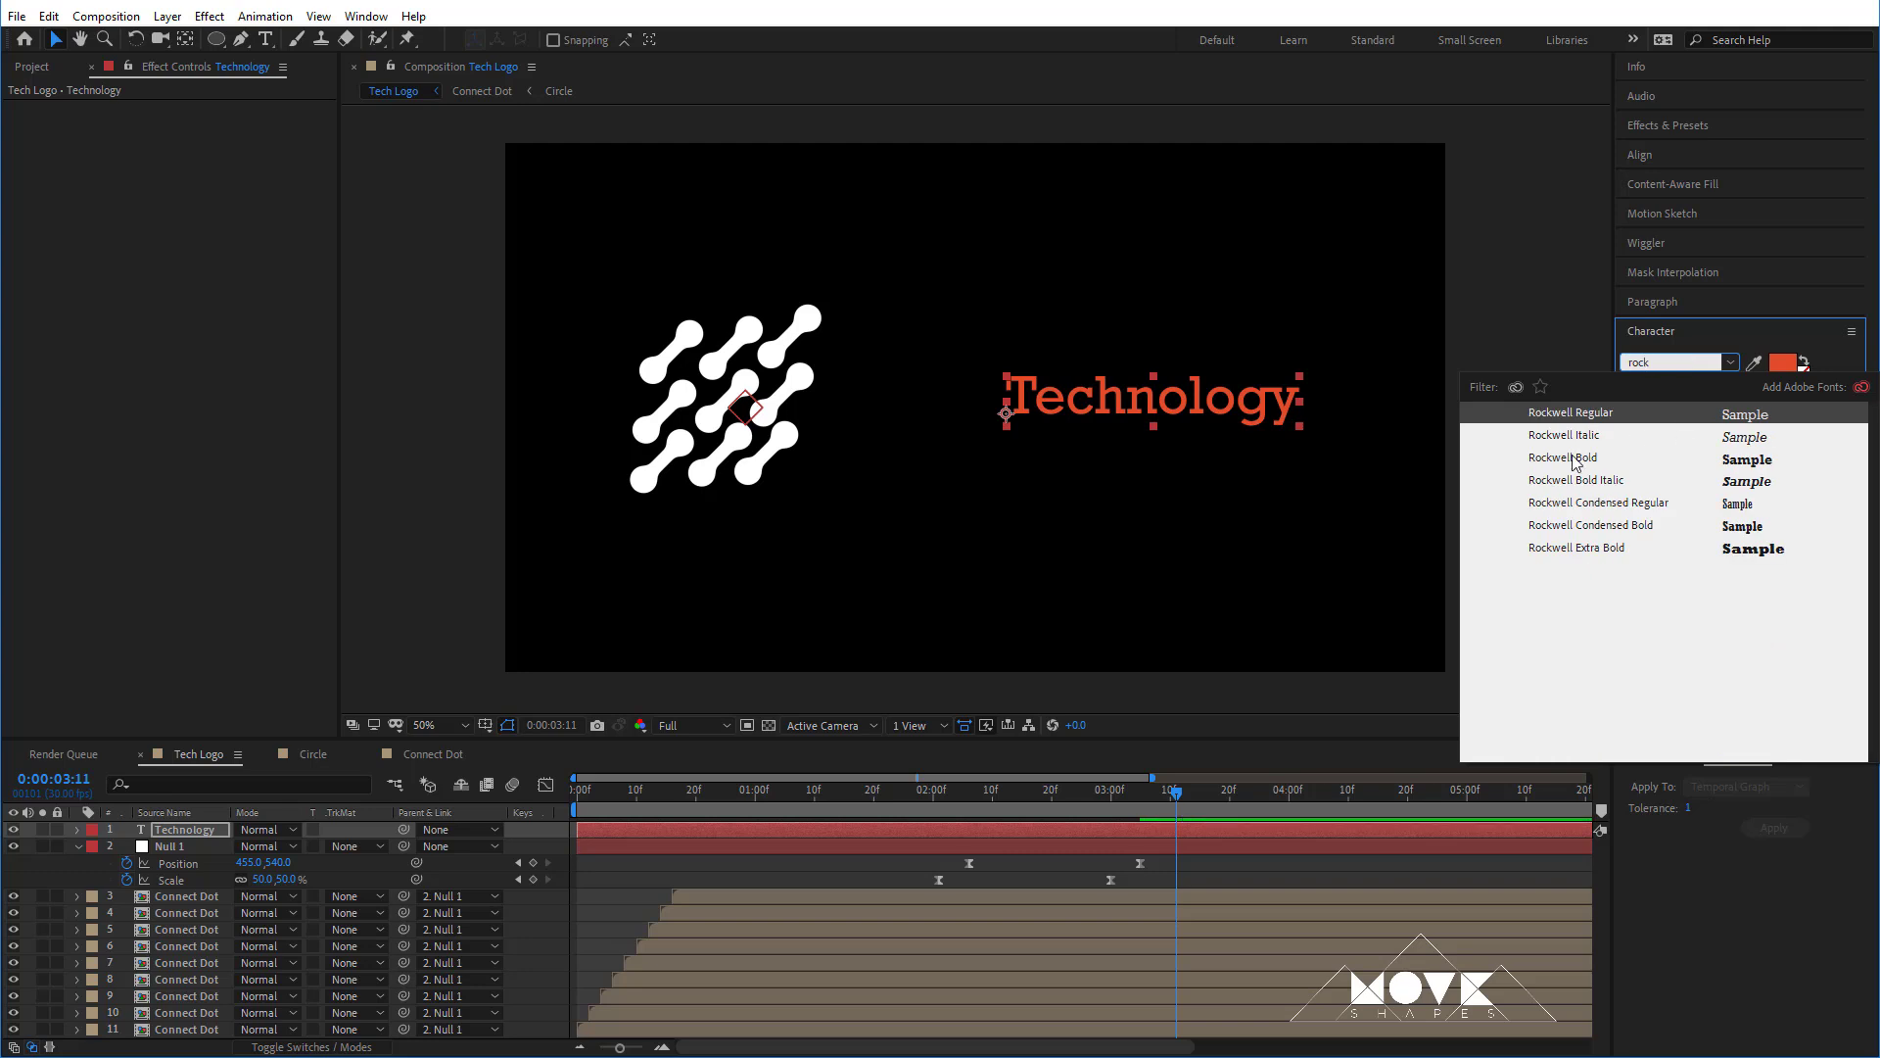
left_click(1573, 457)
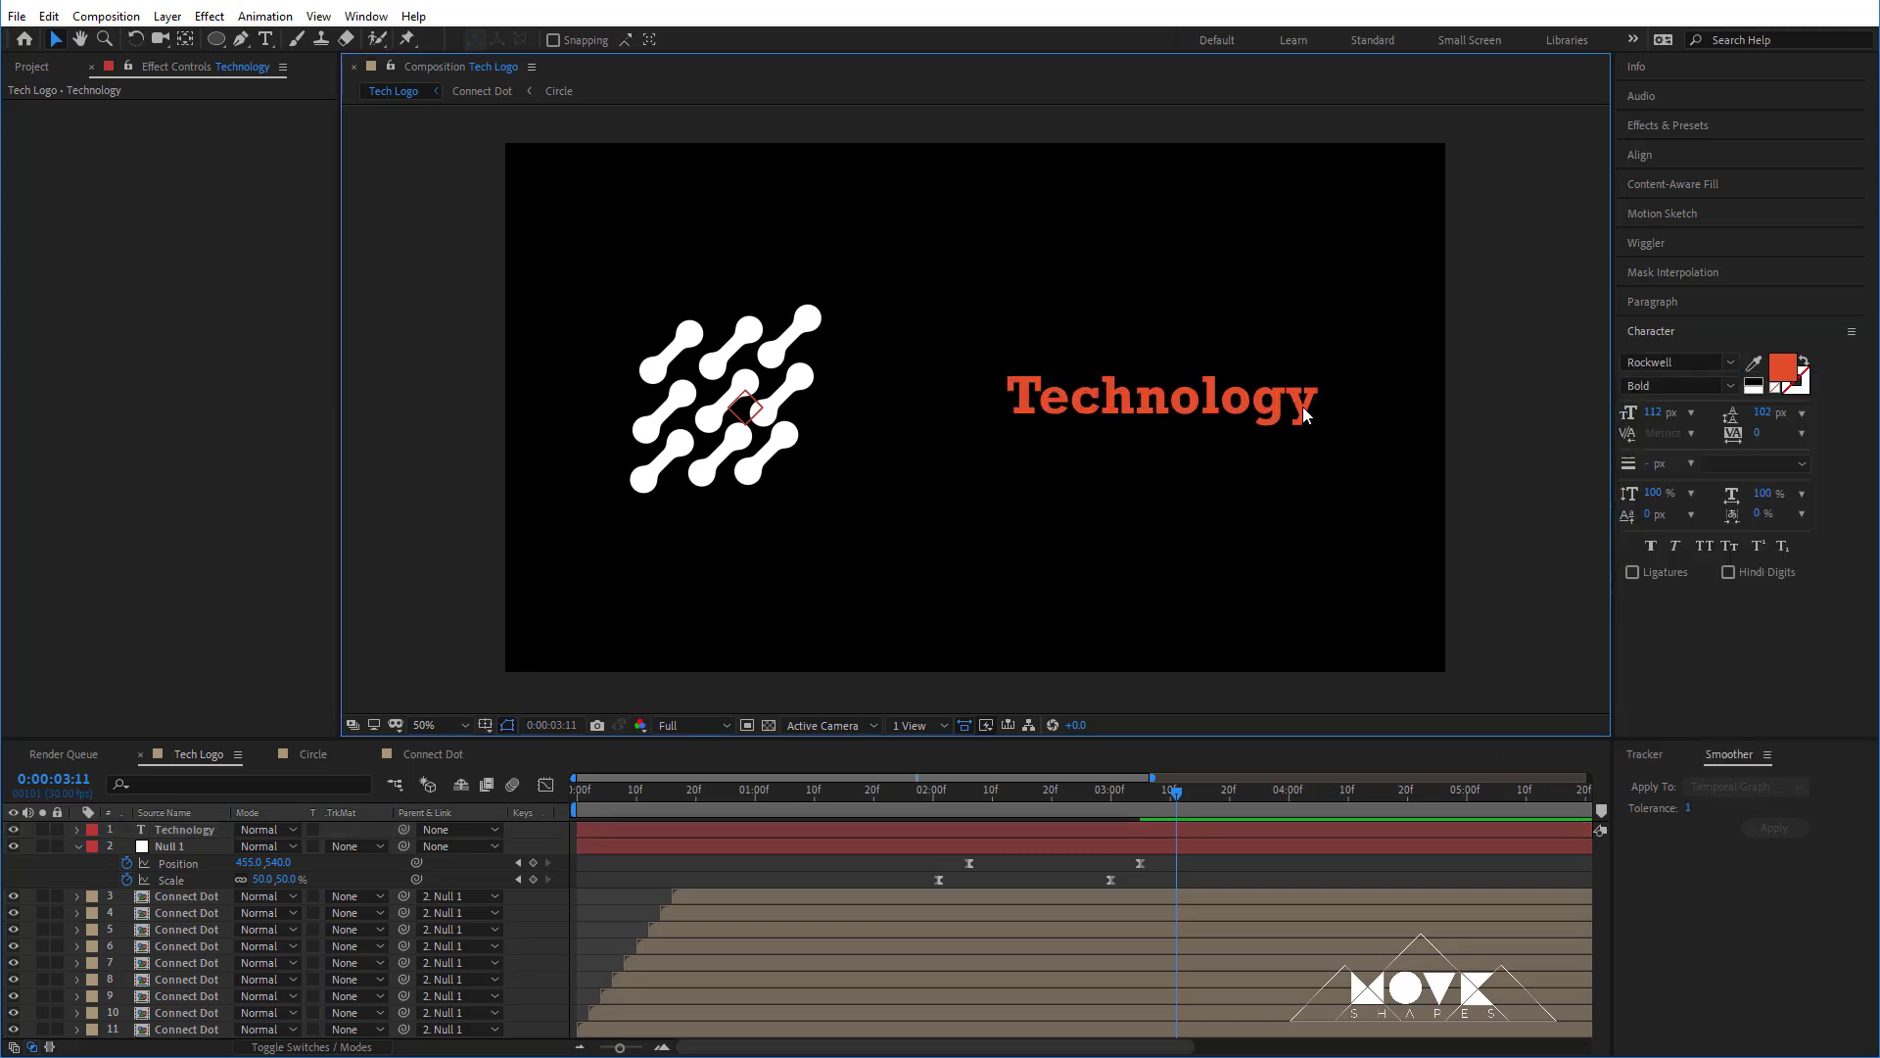
left_click(1782, 380)
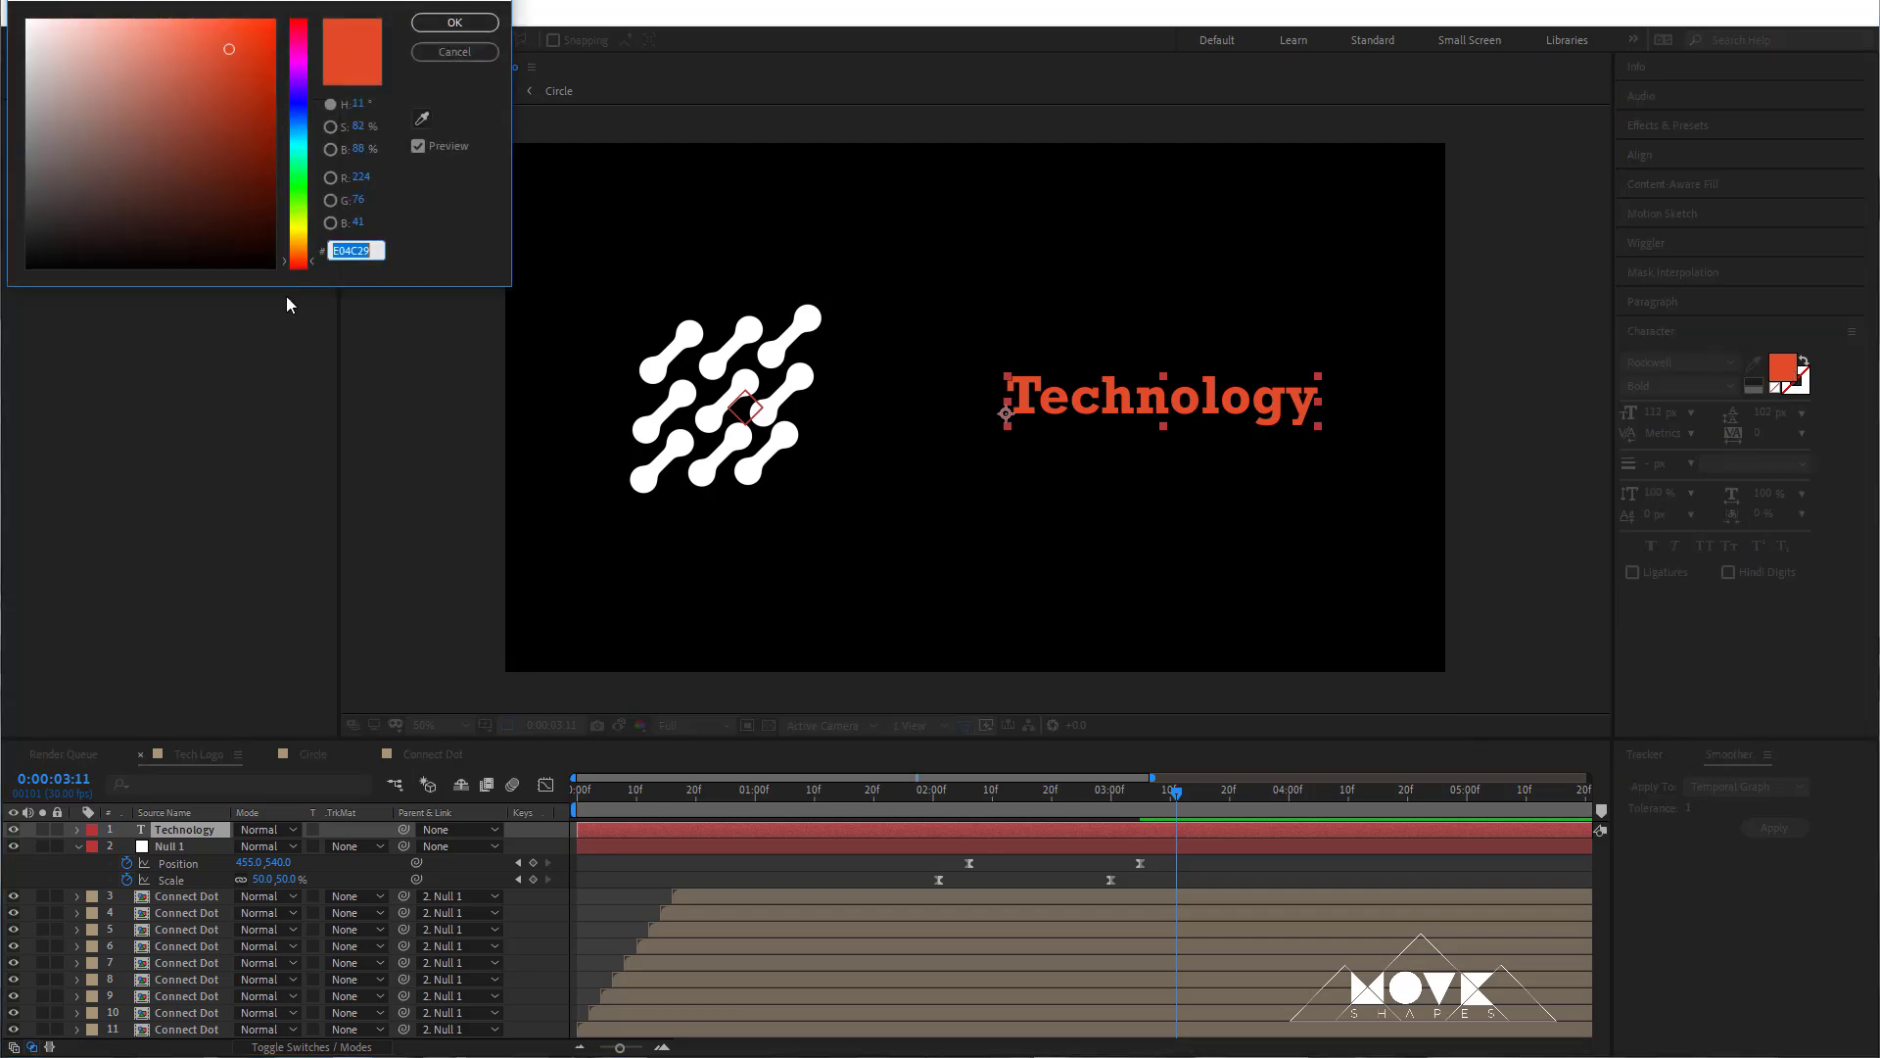
left_click_drag(107, 157, 70, 59)
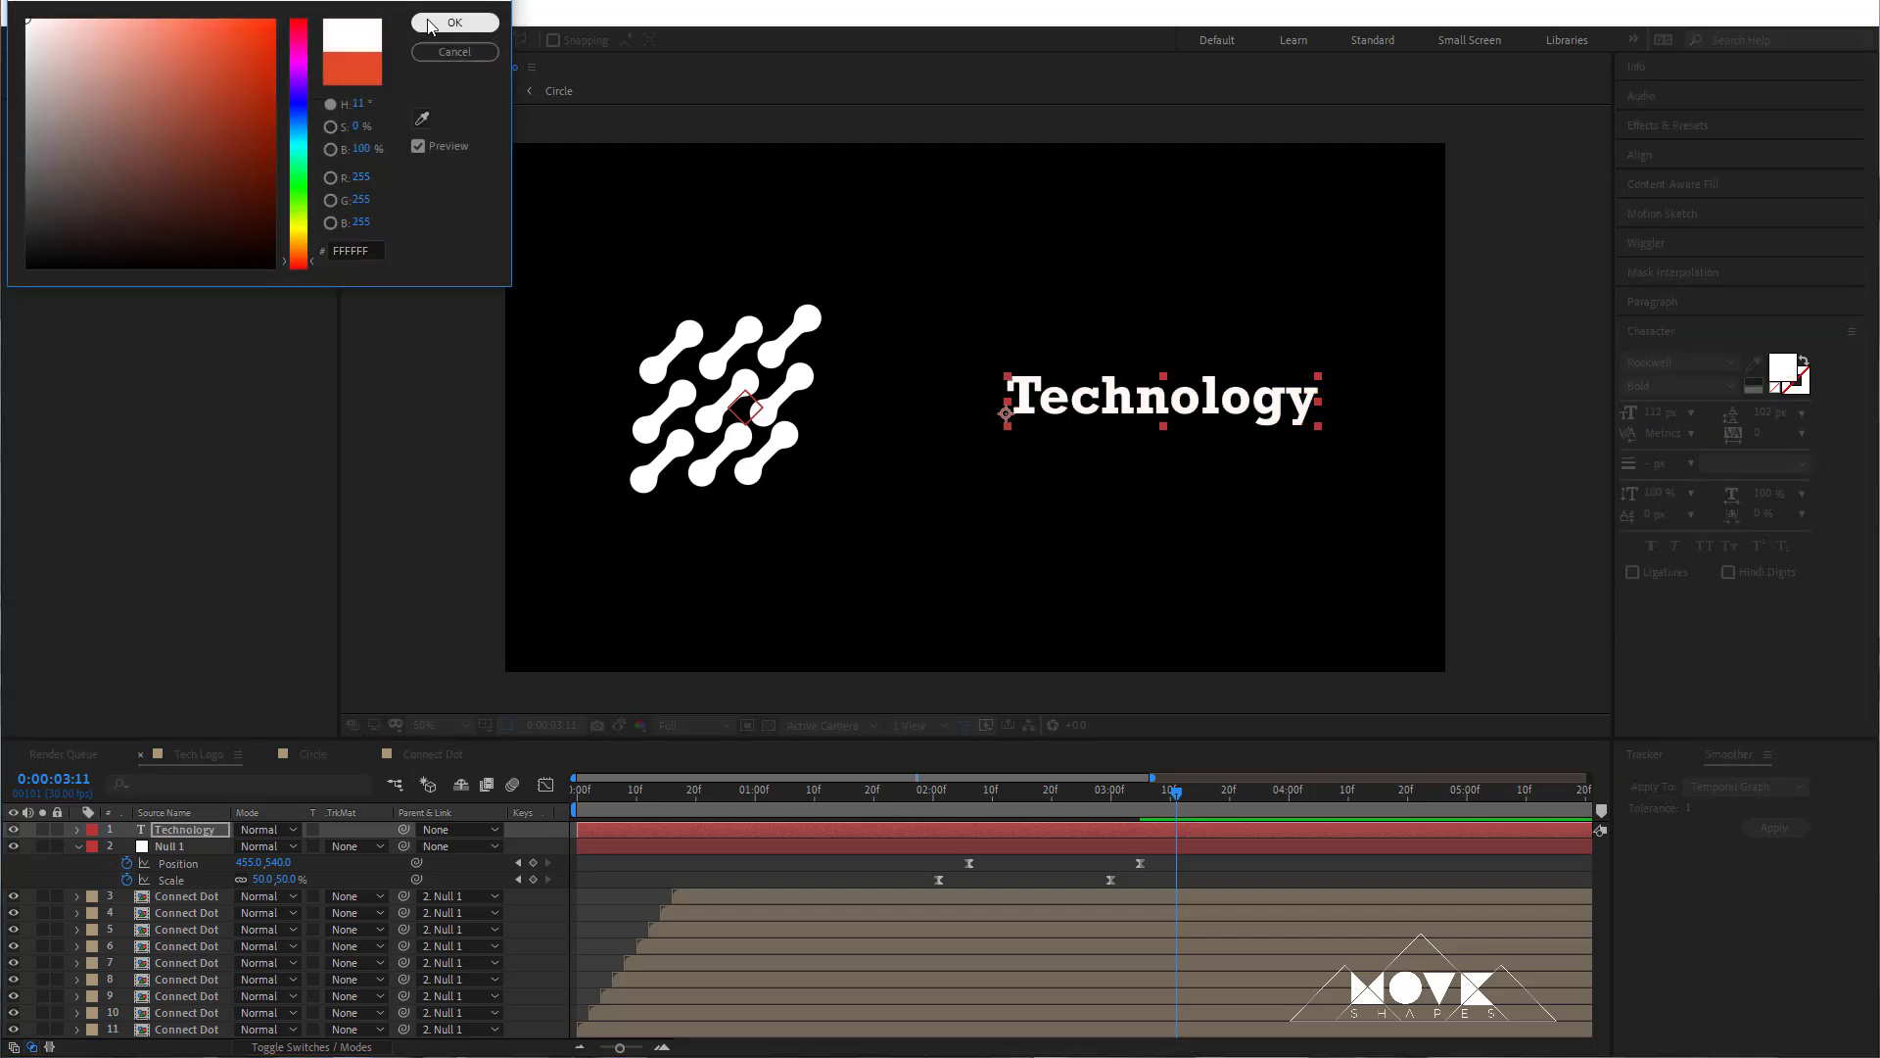
left_click(455, 23)
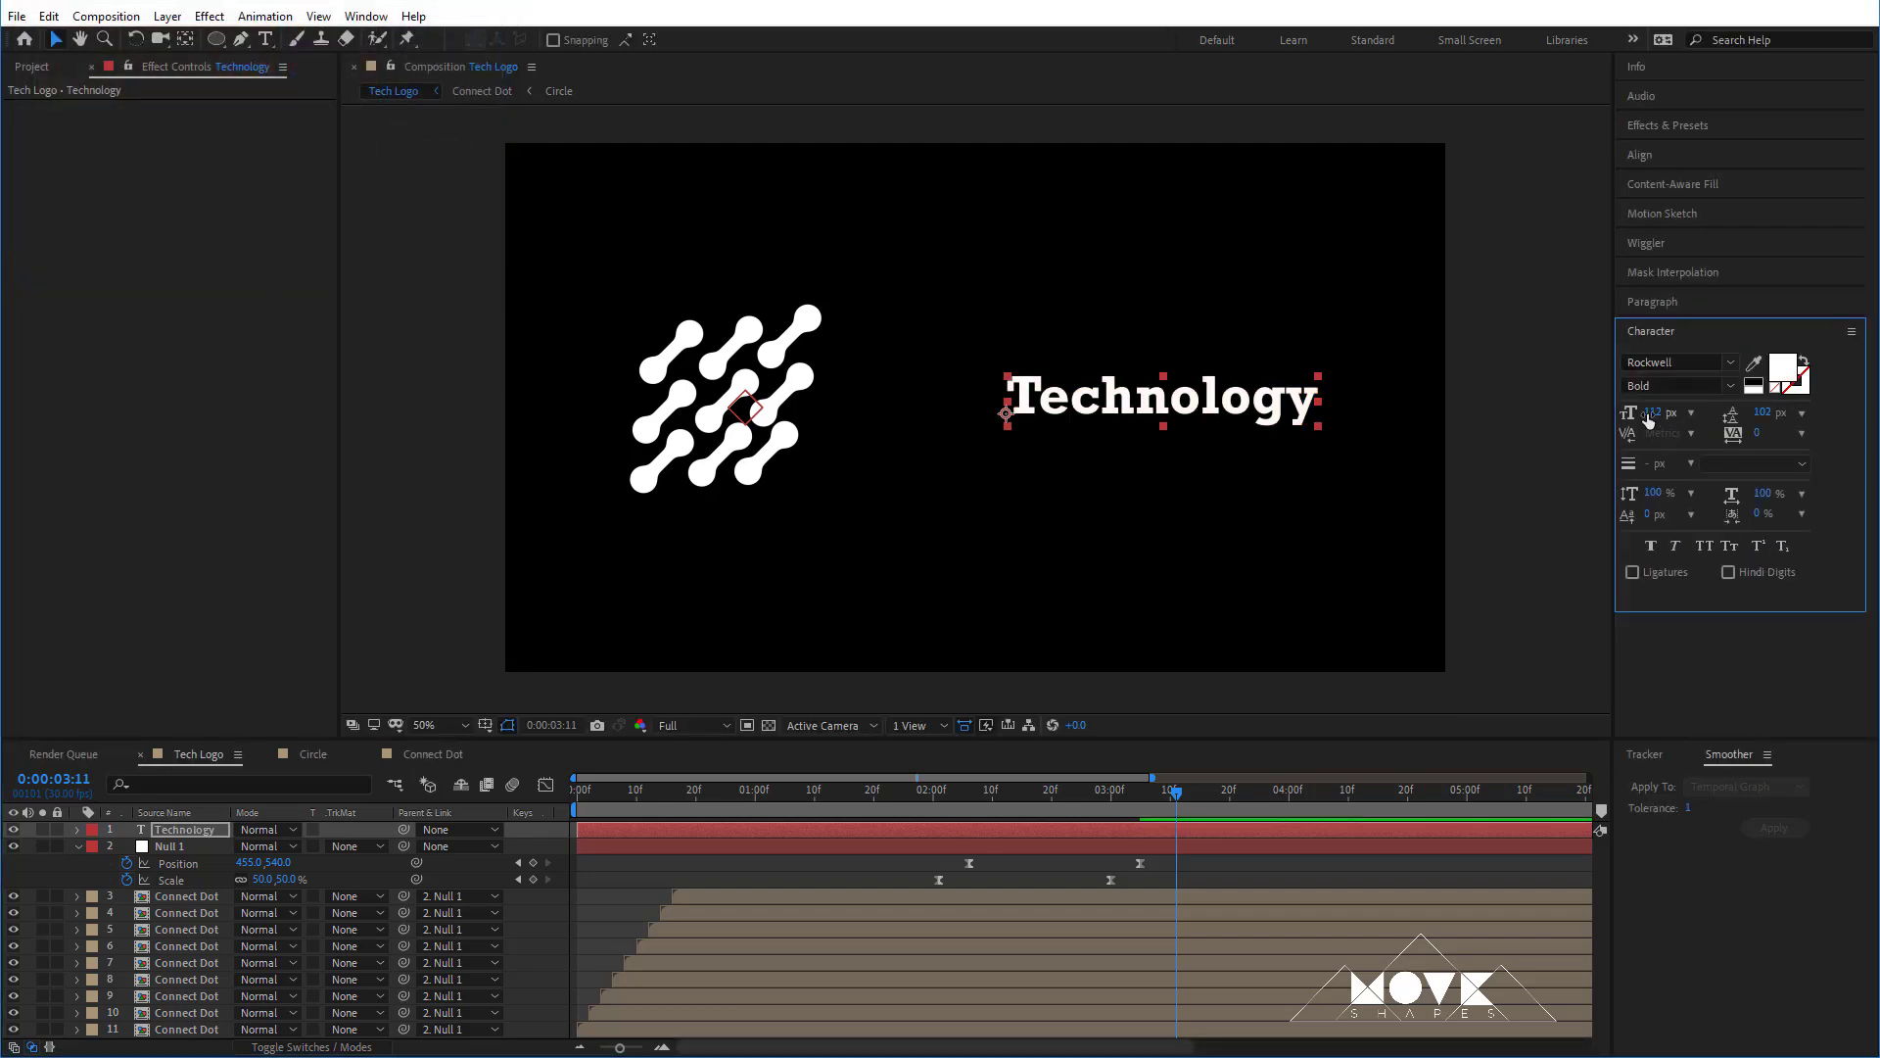
- Set the Technology text size to 158 px and place it close beside the dot logo
left_click_drag(1652, 412, 1688, 412)
left_click_drag(1380, 409, 1241, 420)
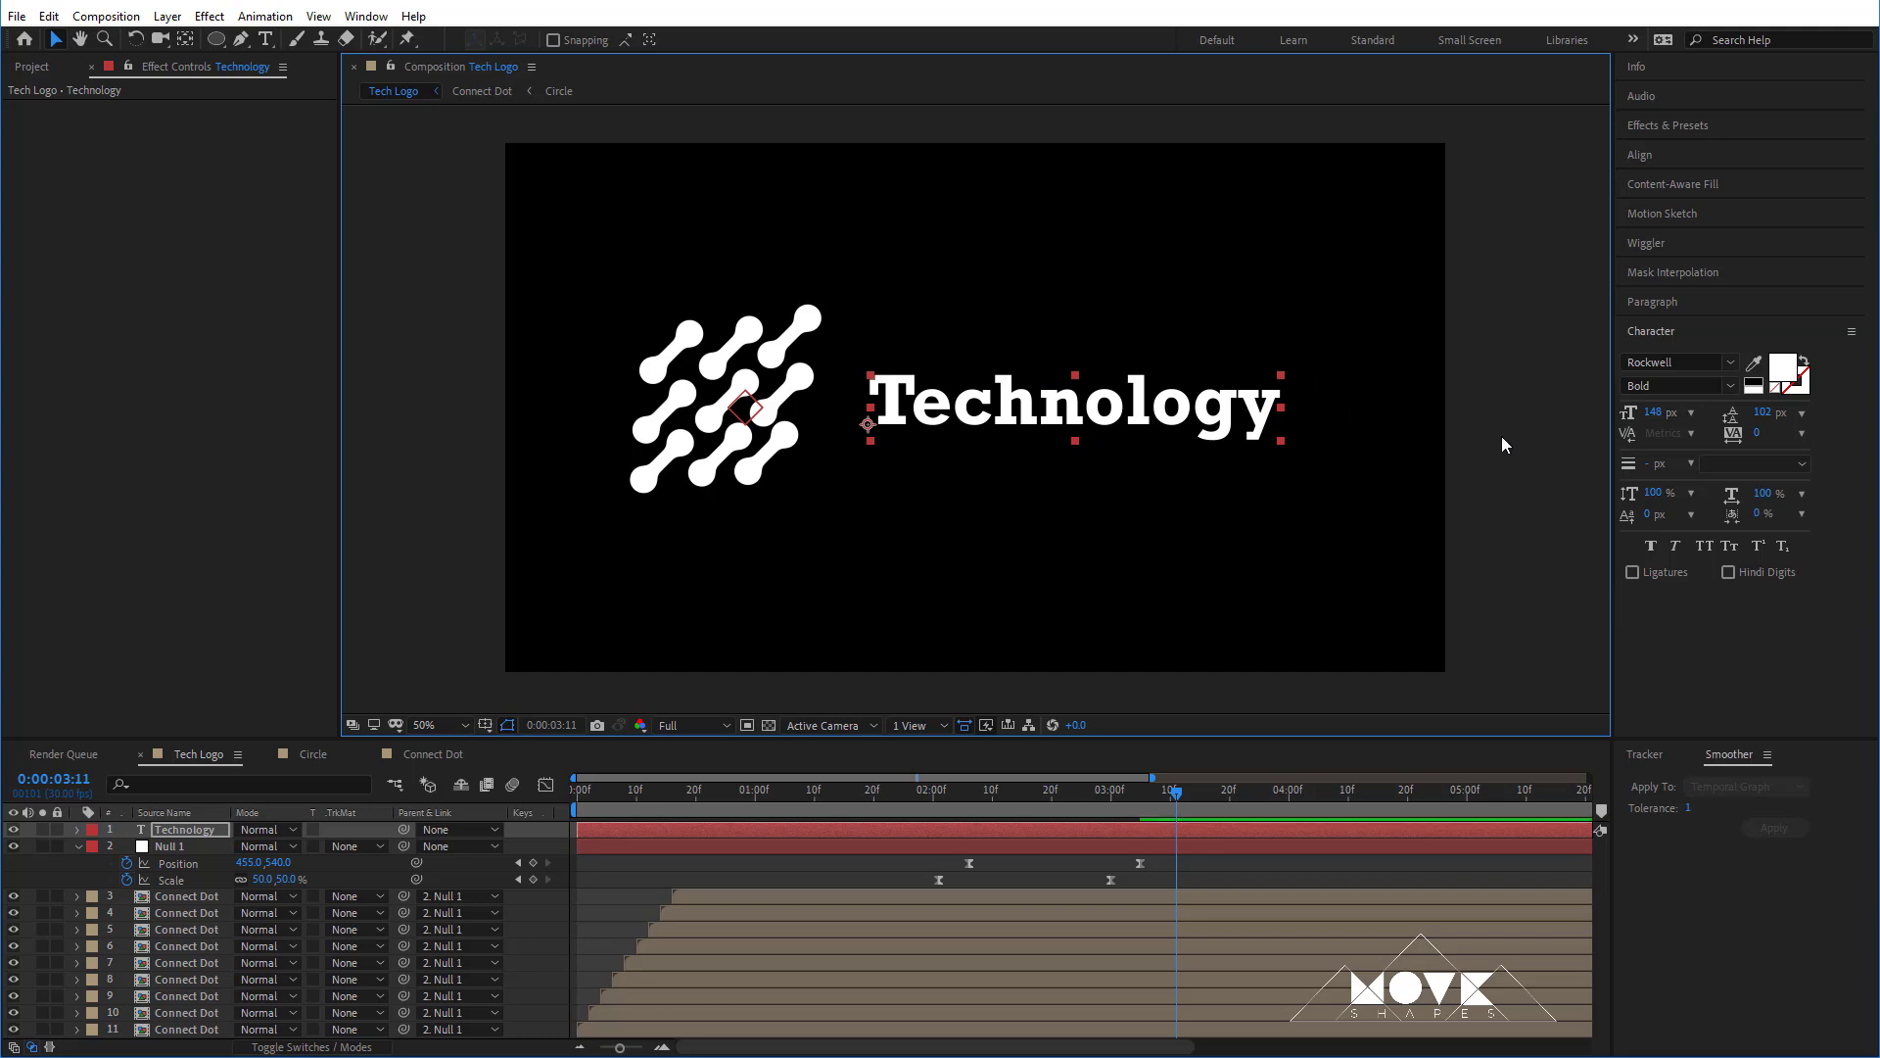
left_click_drag(1664, 412, 1672, 412)
mouse_move(1192, 413)
left_mouse_down()
mouse_move(1208, 415)
mouse_move(1176, 404)
left_mouse_up()
- Set Null 1's scale to 40% at 0:00:03:00 and its position to 507, 540 at 0:00:03:05
left_click(1109, 793)
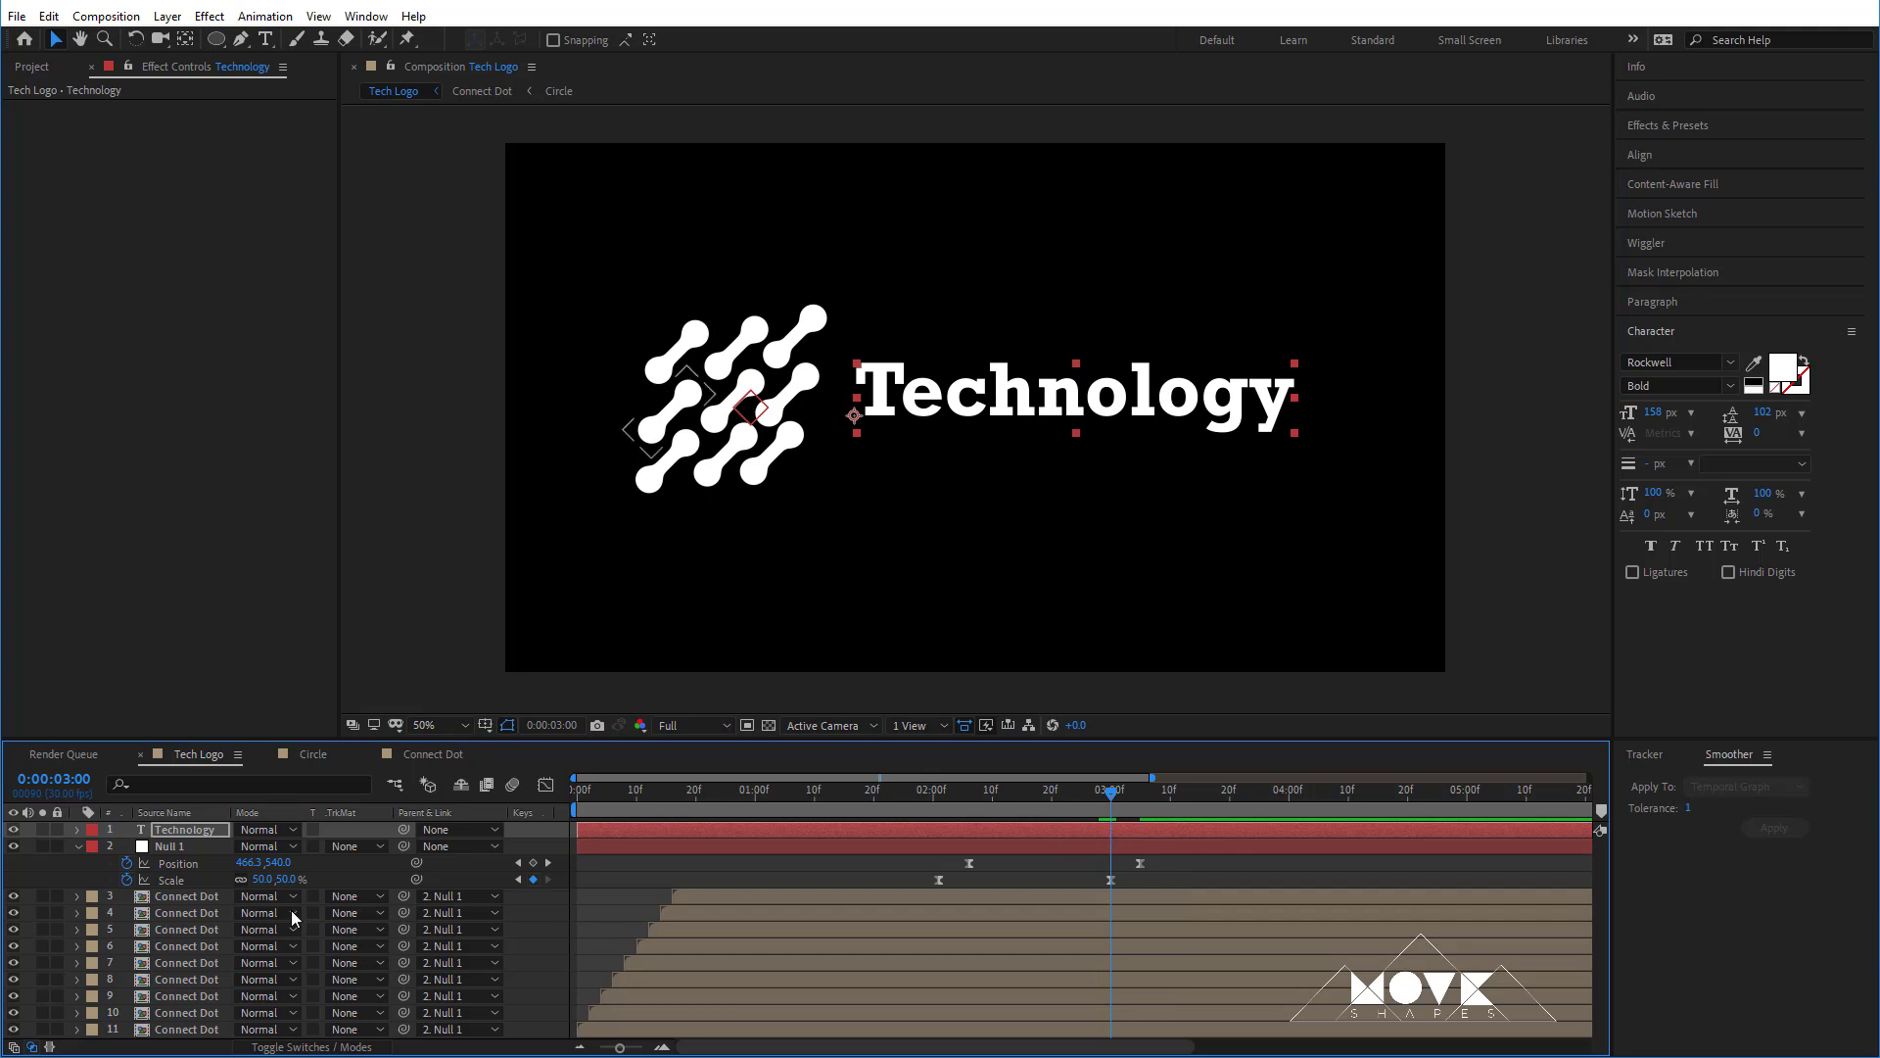
type("40")
key("Return")
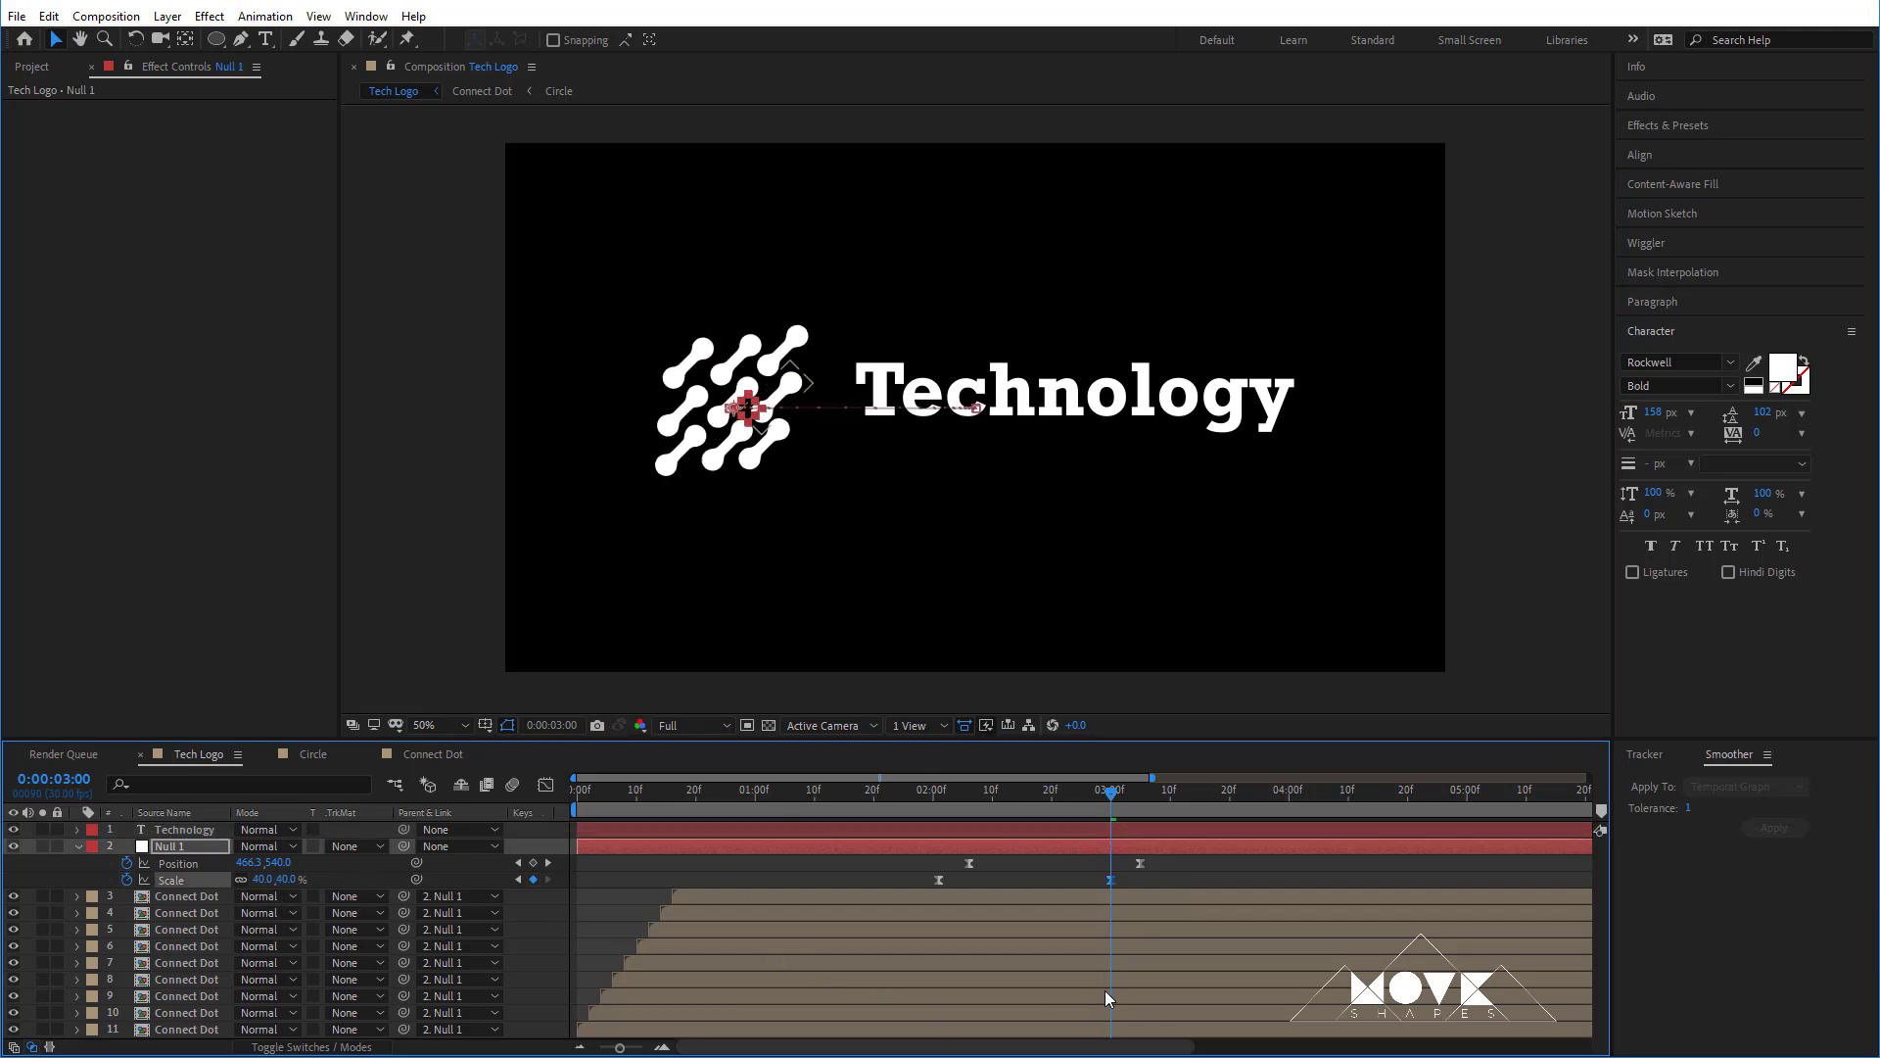
left_click_drag(1083, 790, 1138, 849)
left_click(533, 862)
left_click_drag(250, 862, 306, 871)
left_click(1089, 870)
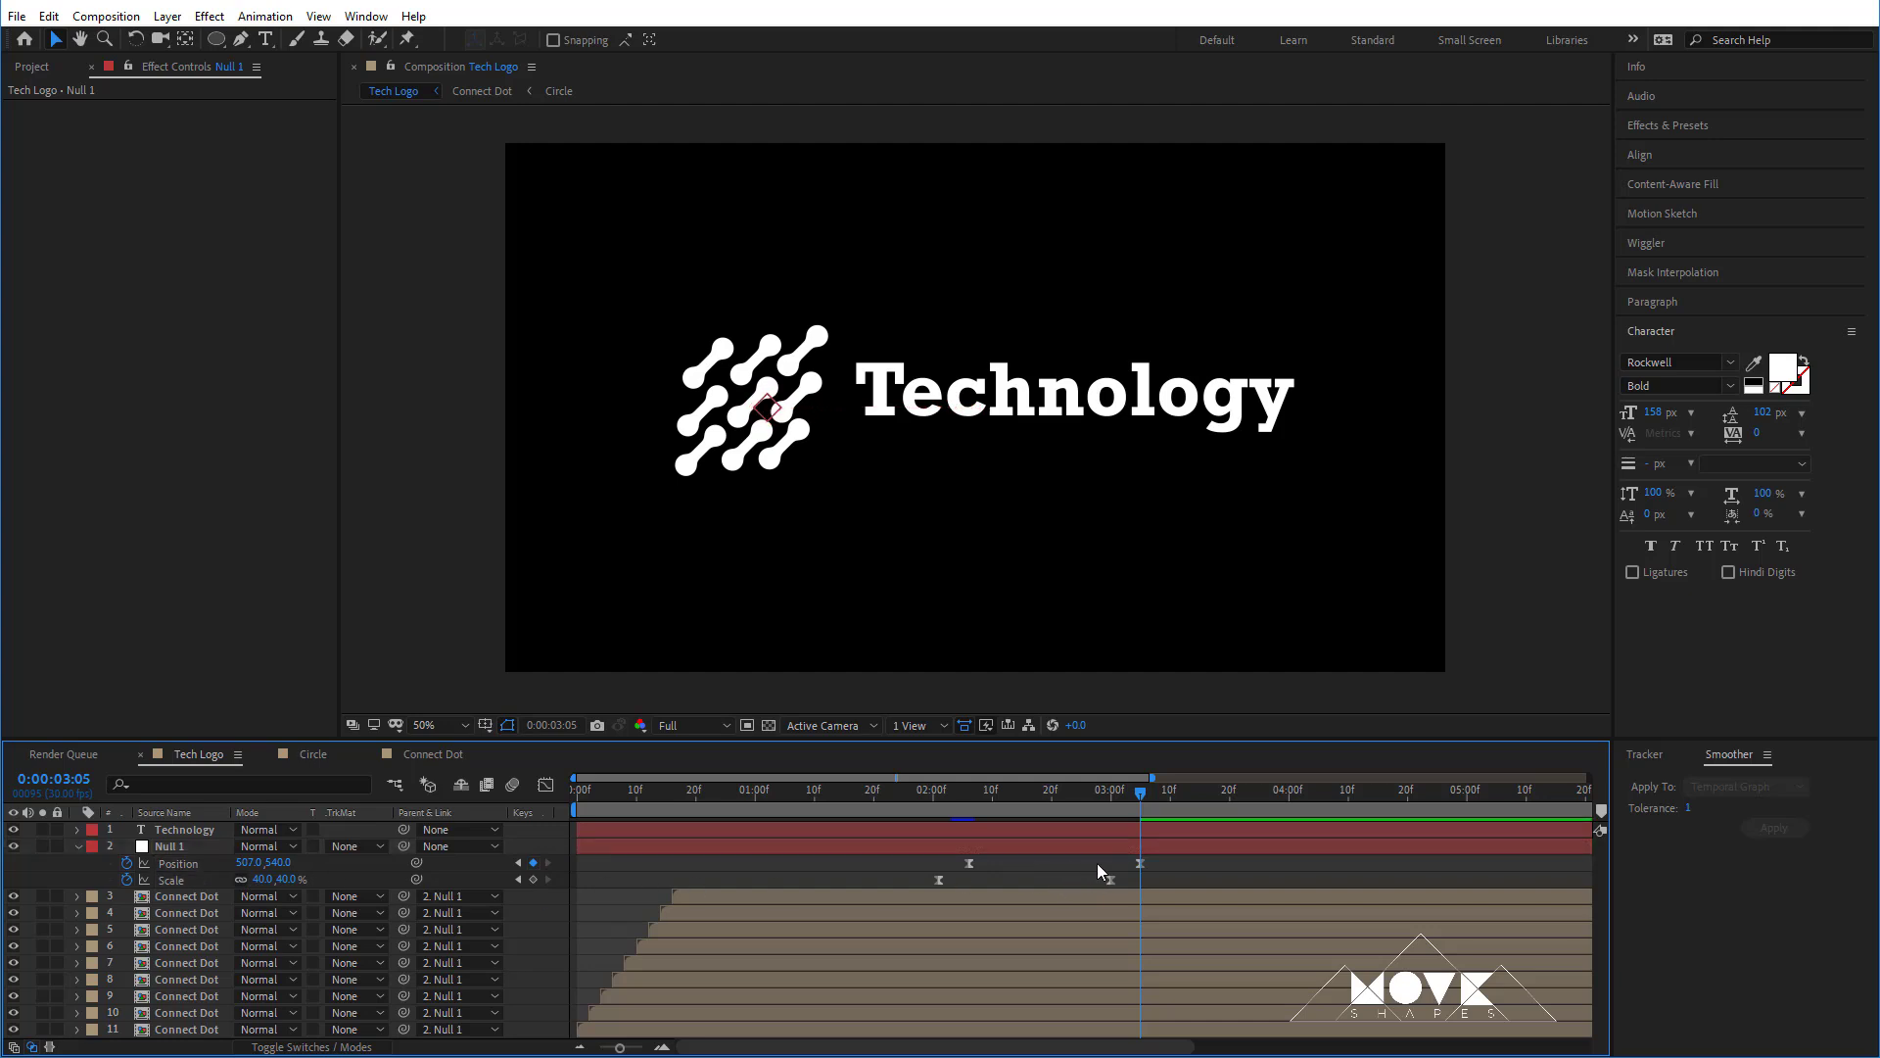
- Start the Technology layer at 0:00:02:06 and animate its position from -168, 556 there to its current place at 0:00:03:05
left_click(1095, 831)
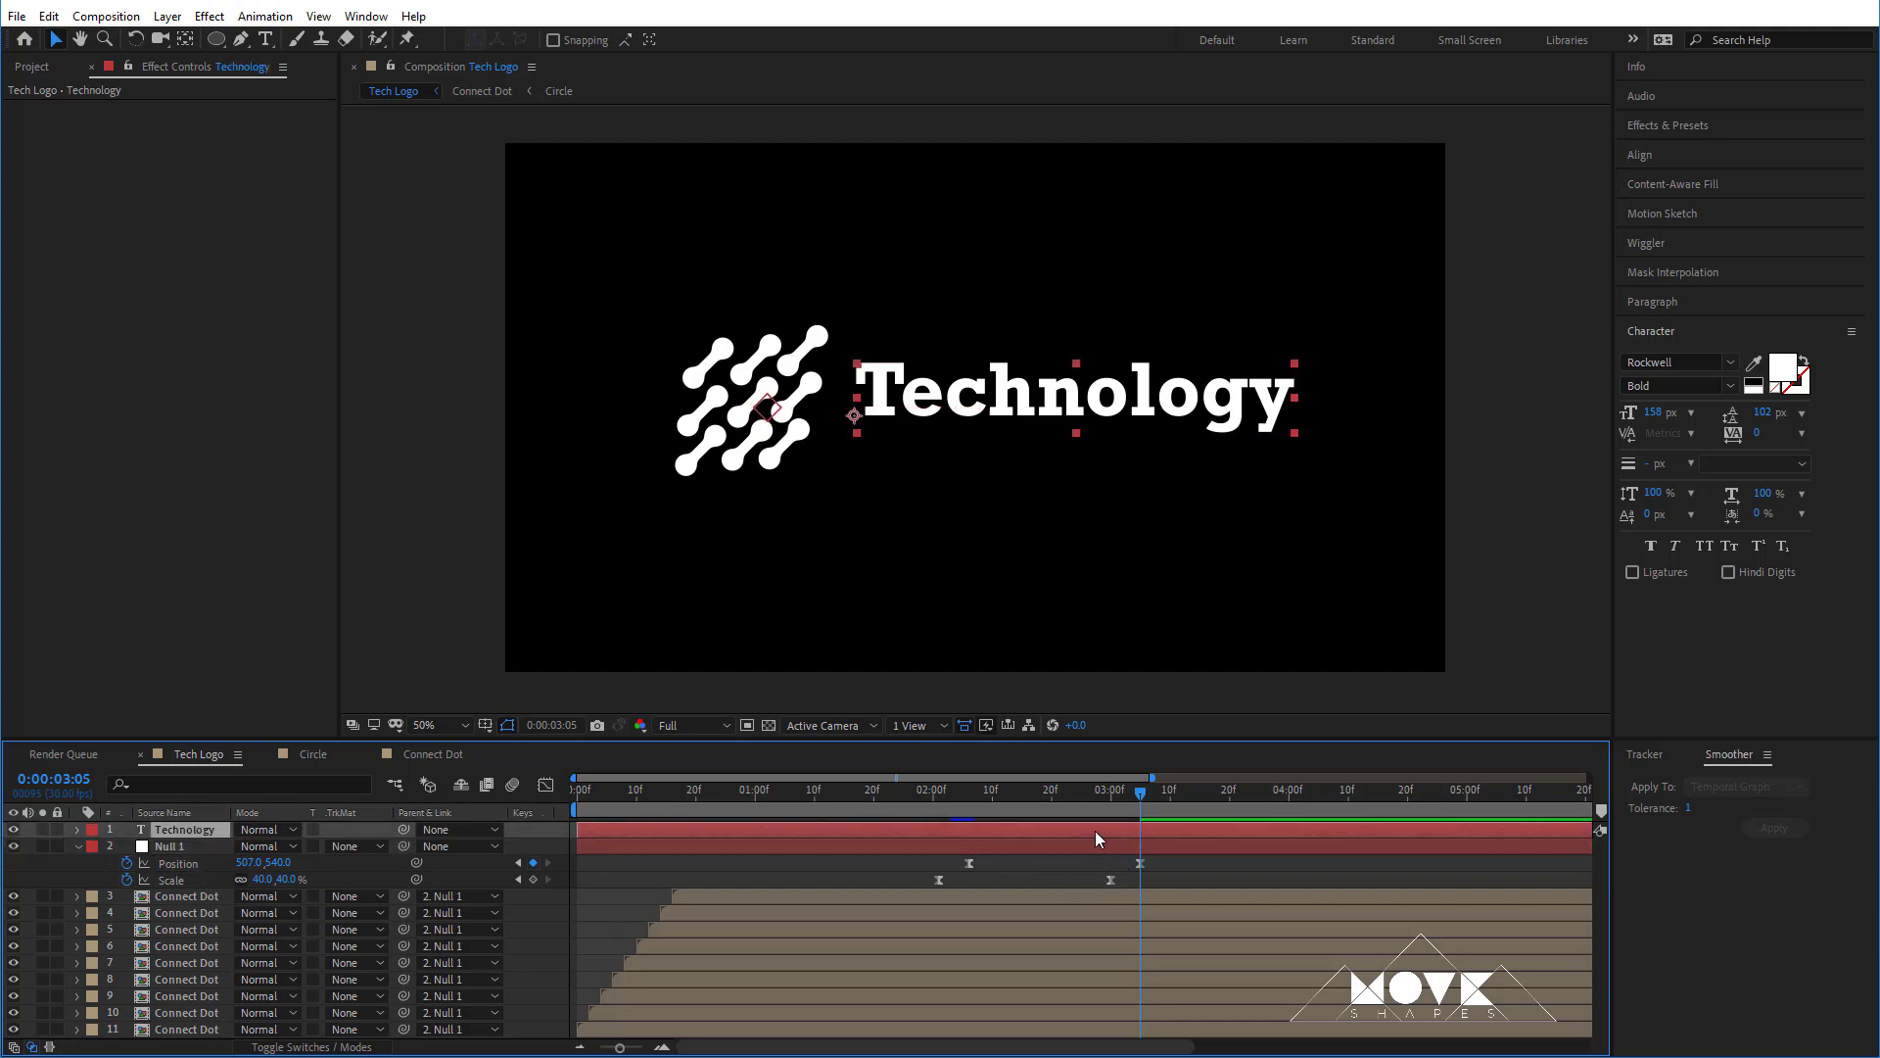
left_click_drag(742, 828, 1146, 847)
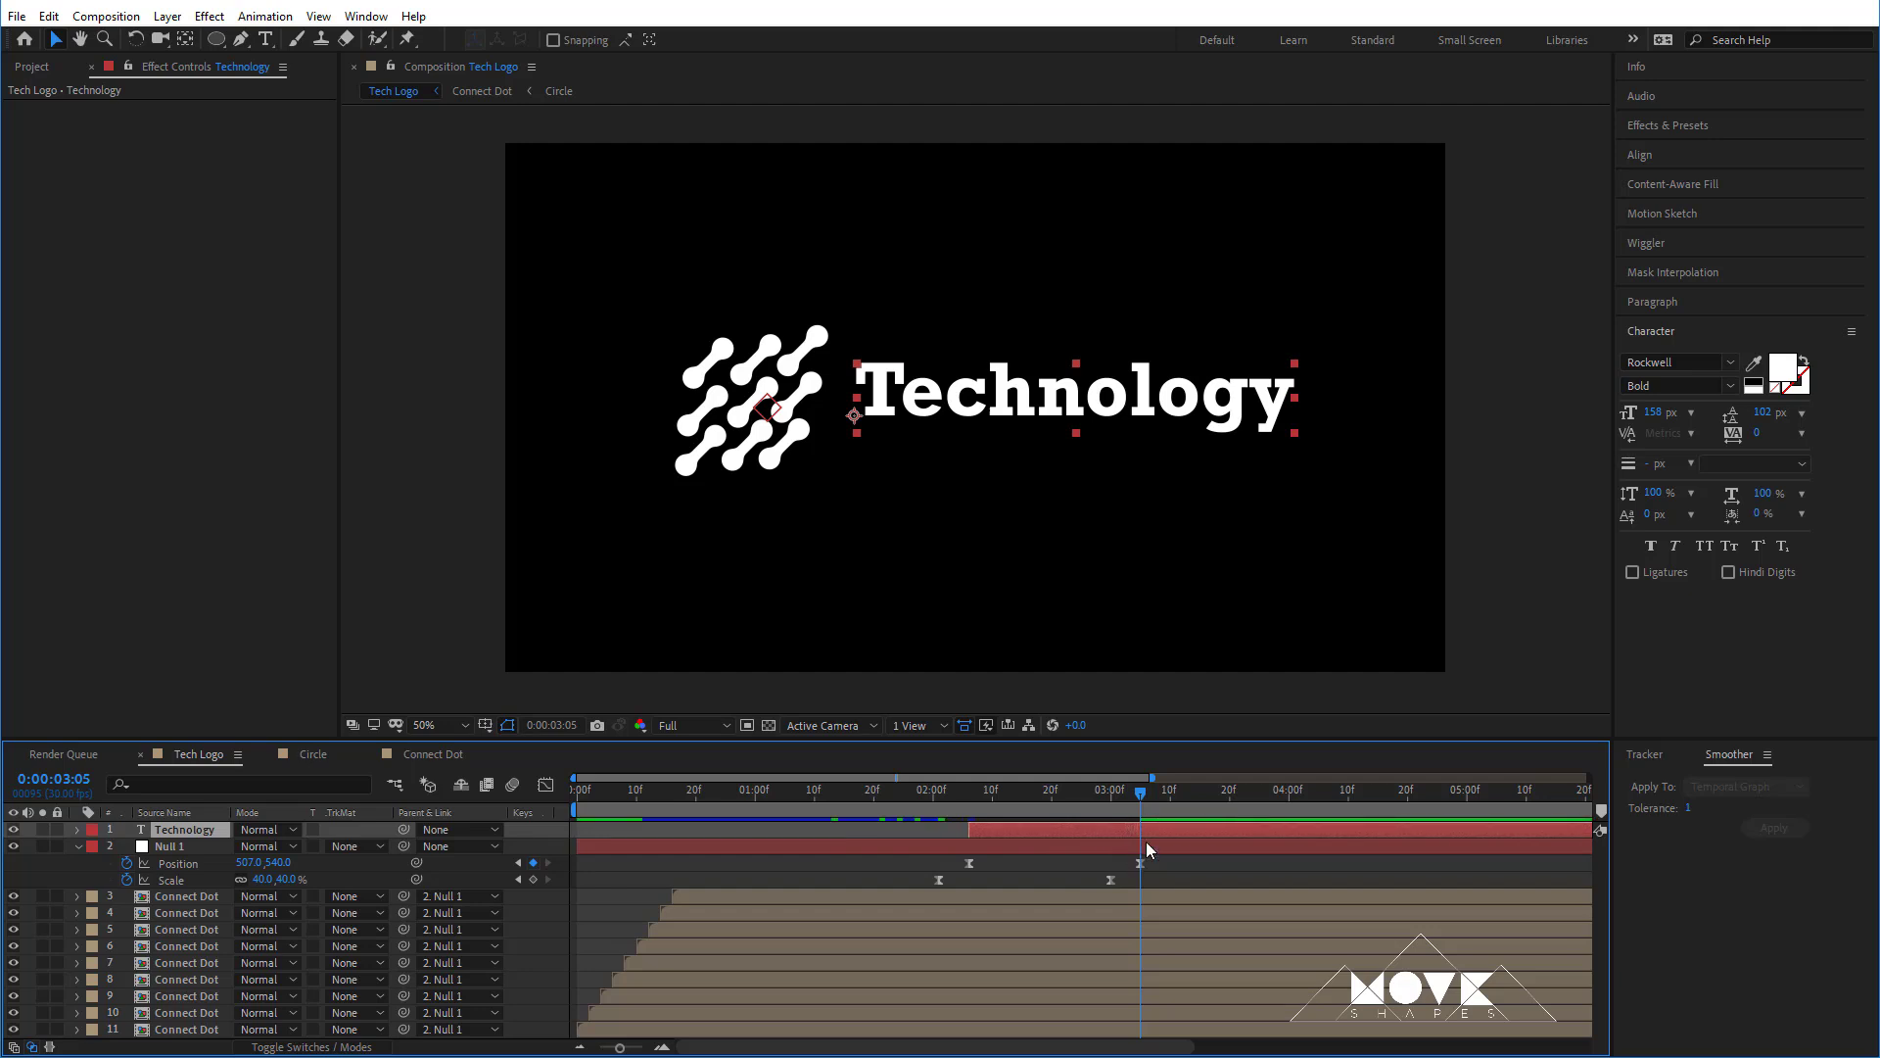
key("p")
left_click(126, 847)
left_click(971, 819)
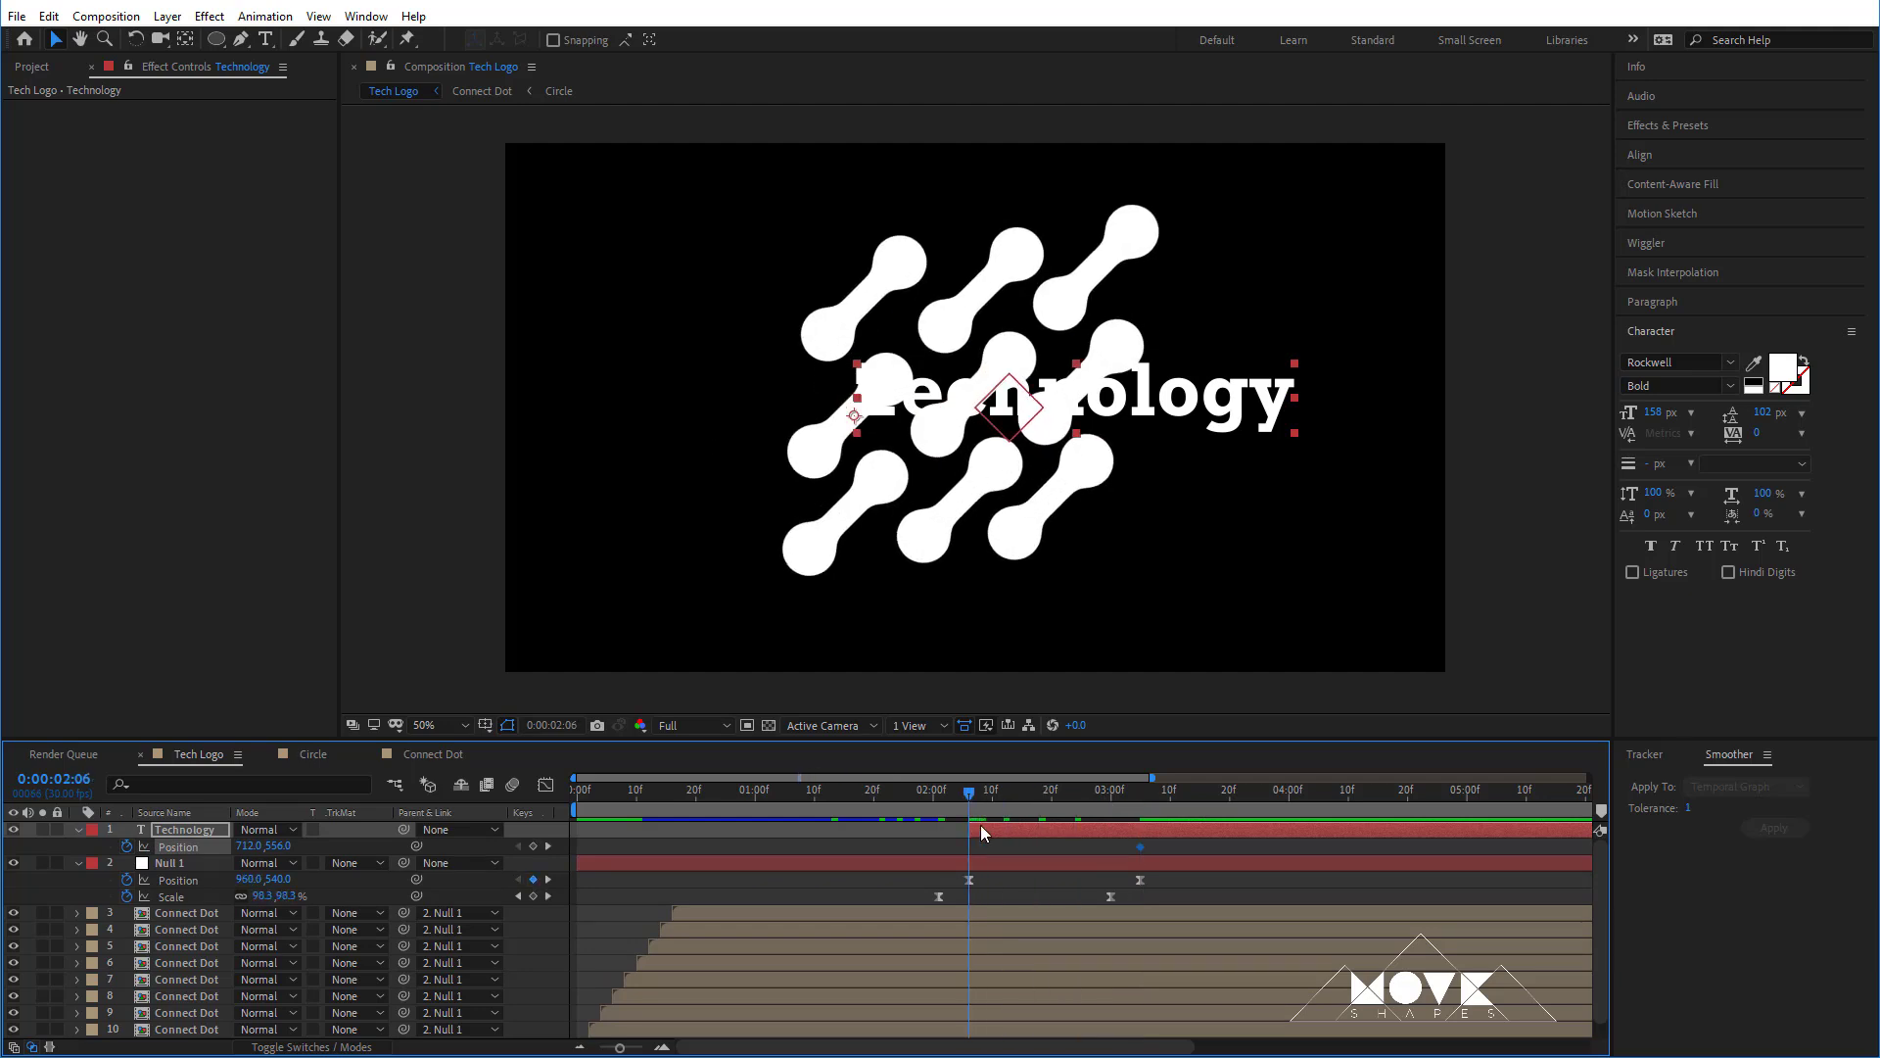
left_click_drag(249, 848, 115, 880)
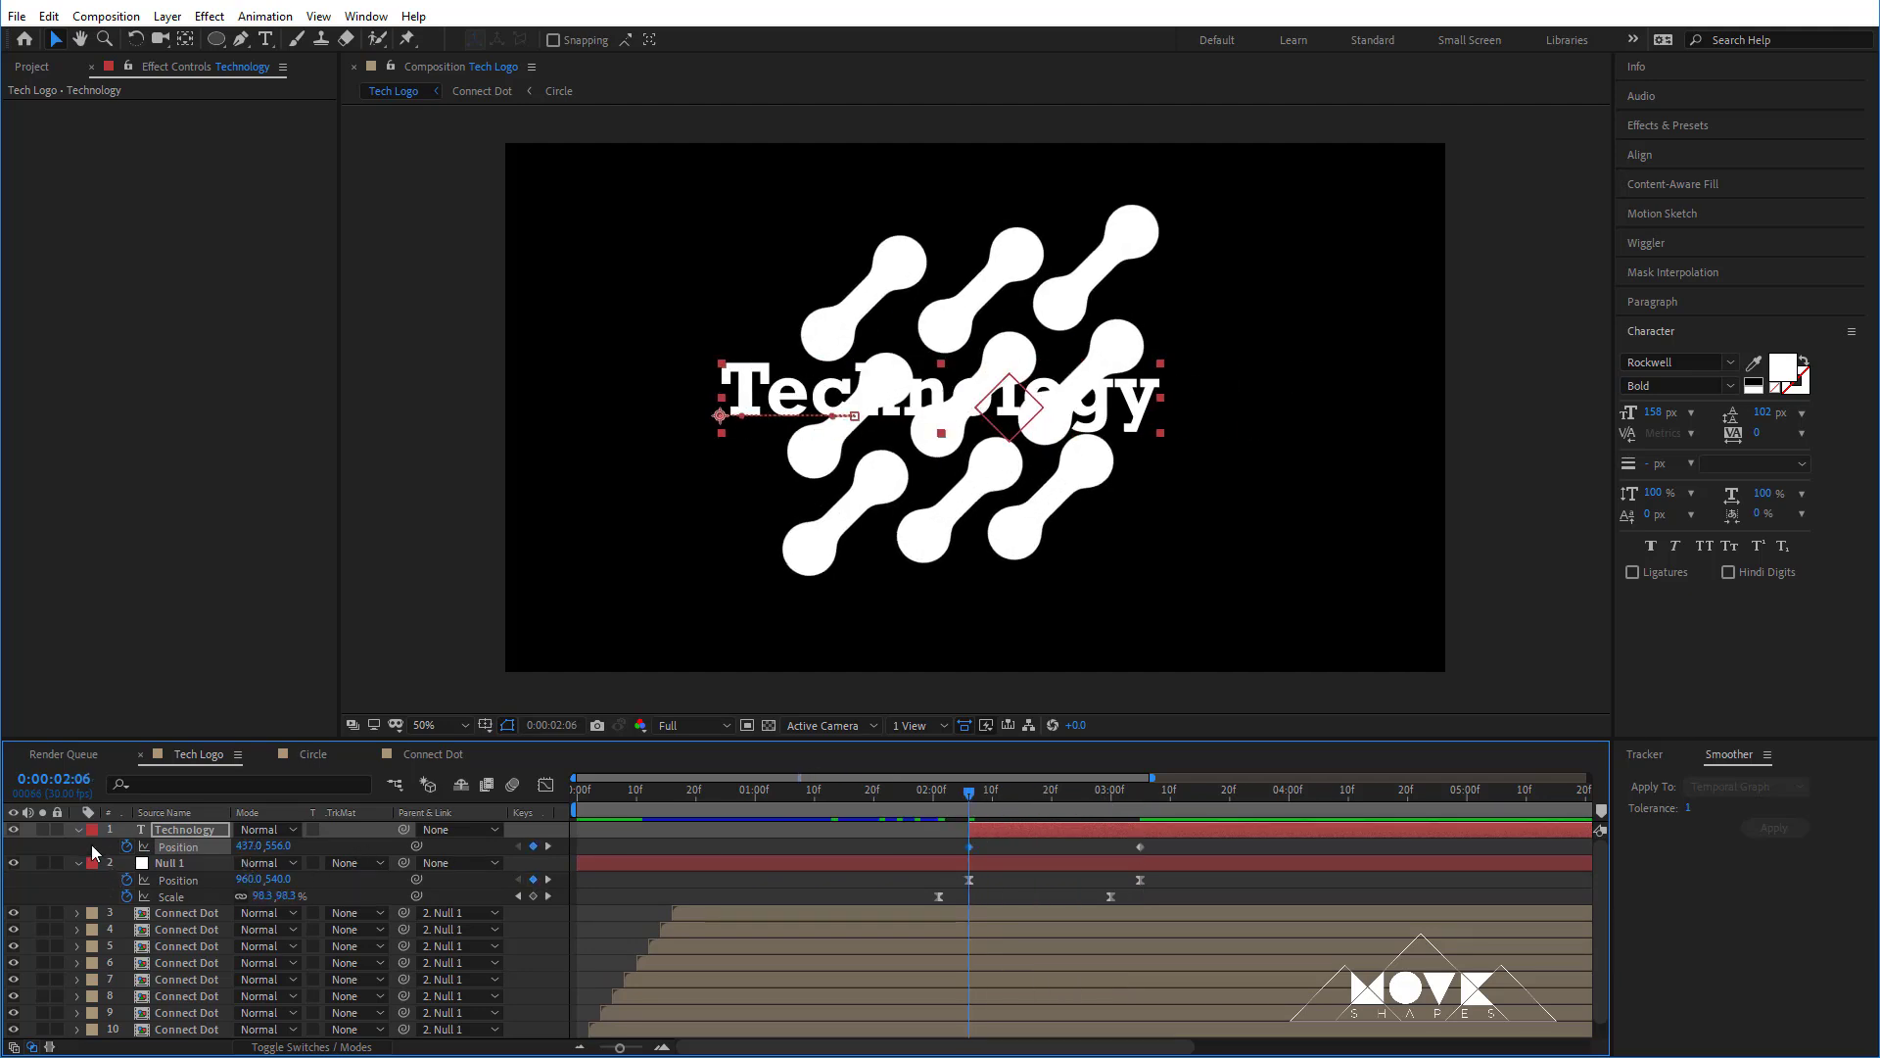
left_click_drag(251, 848, 220, 844)
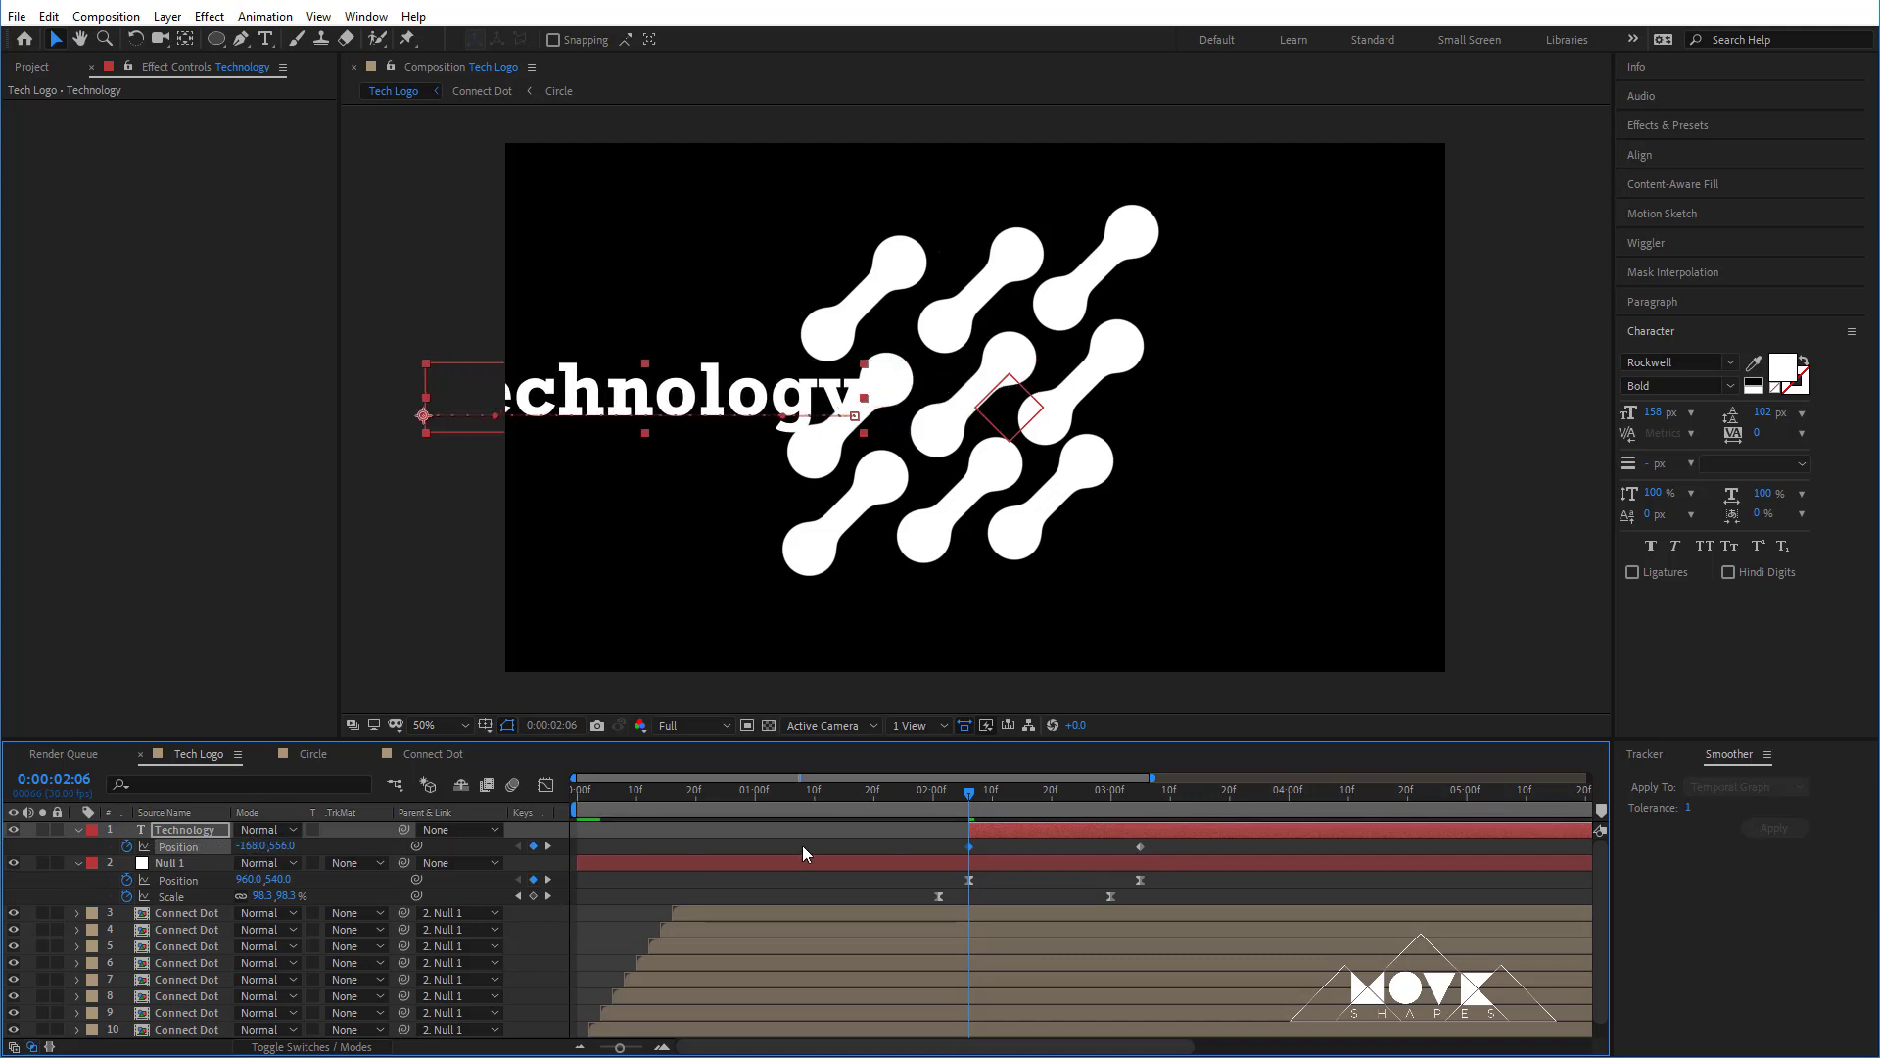
- Apply Easy Ease to both Position keyframes of the Technology layer
left_click(1140, 847)
right_click(1141, 847)
mouse_move(1264, 1054)
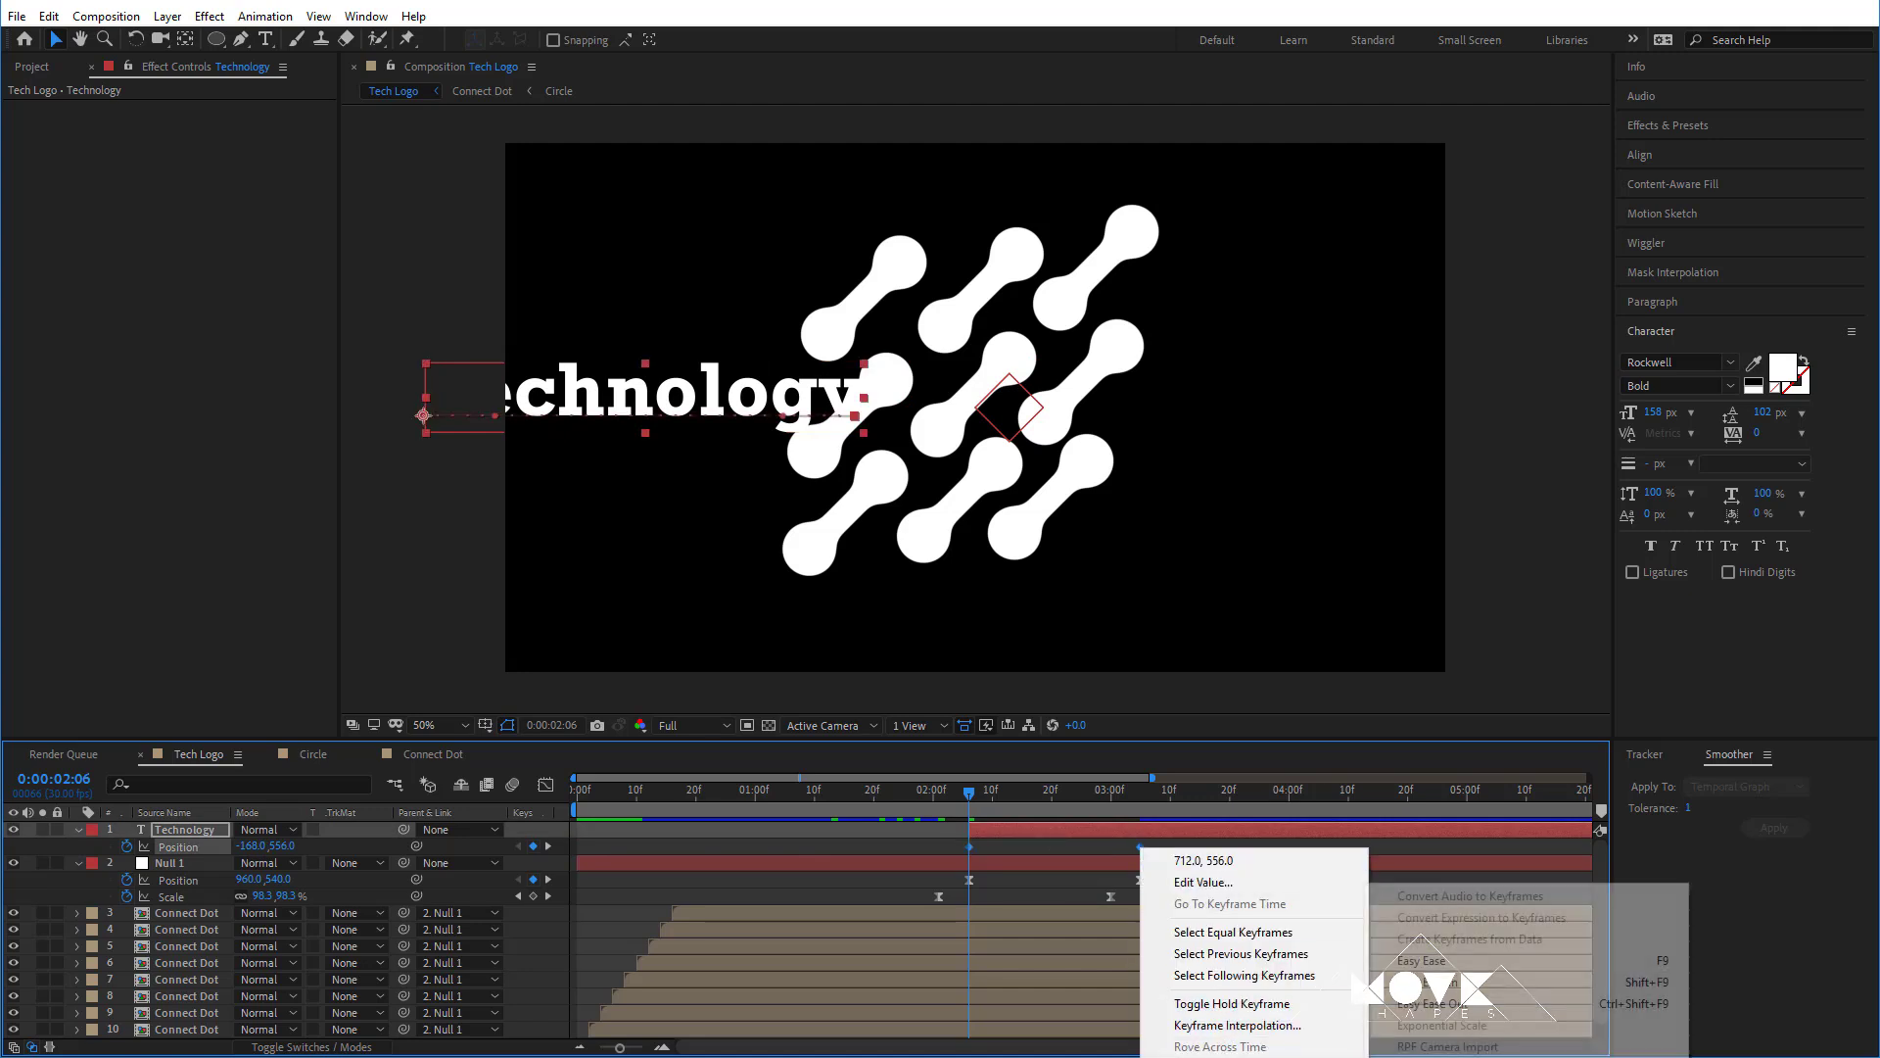
left_click(1645, 960)
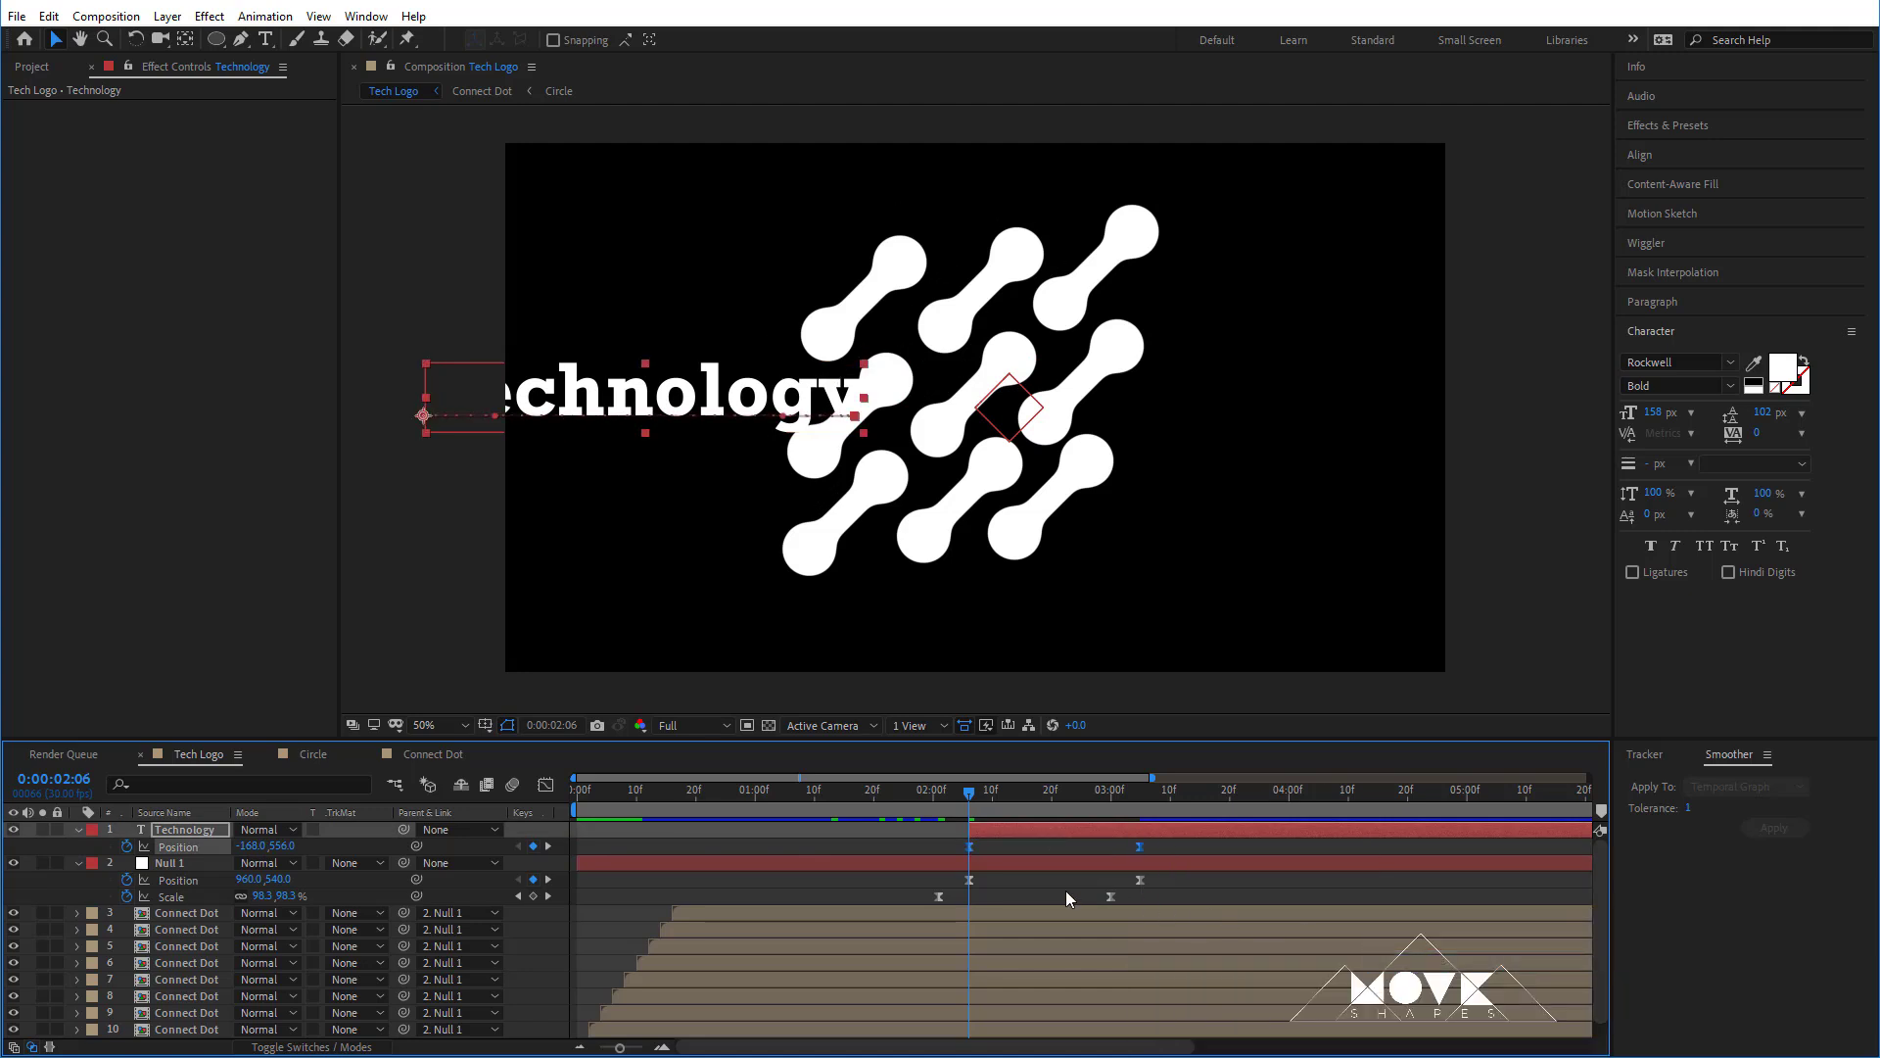
- Reshape the Technology layer's Position speed graph into a steep early peak with a long falloff, and scrub to 0:00:03:08
left_click(546, 784)
left_click_drag(1219, 954, 979, 995)
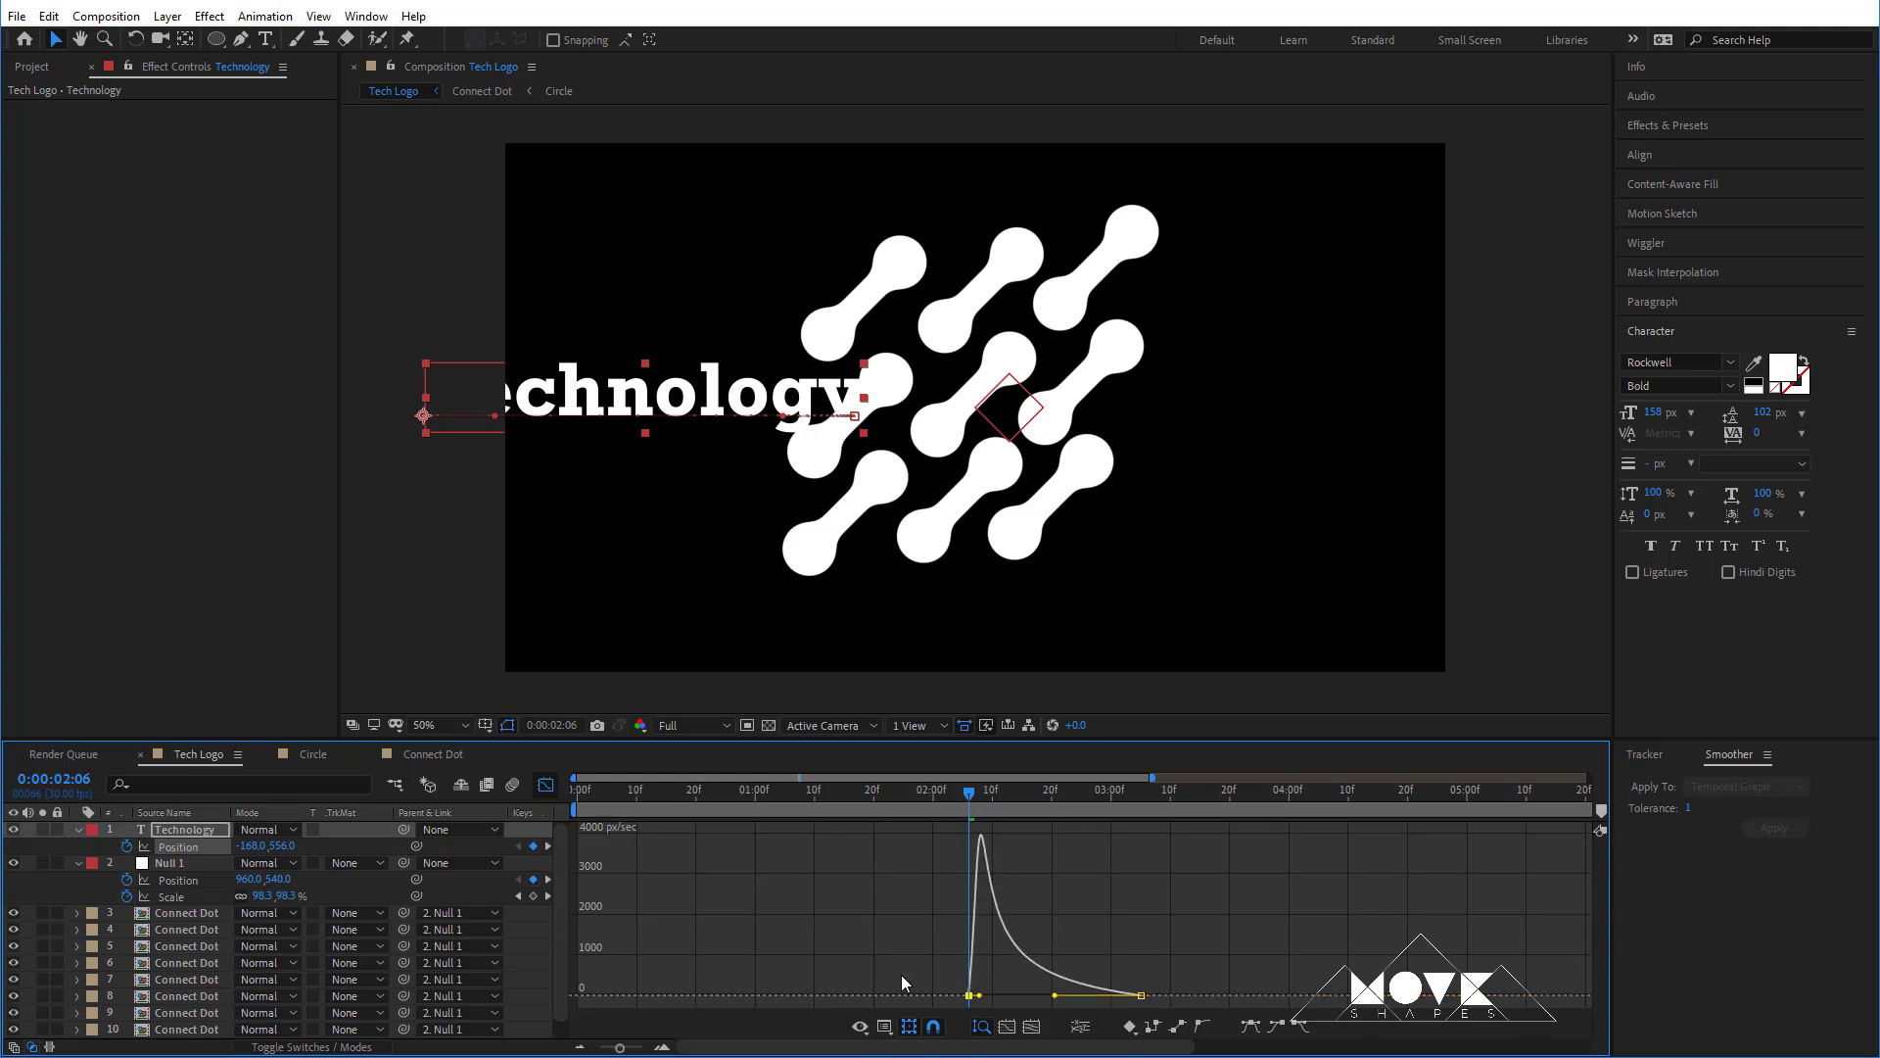
left_click(546, 784)
left_click_drag(965, 791, 1158, 832)
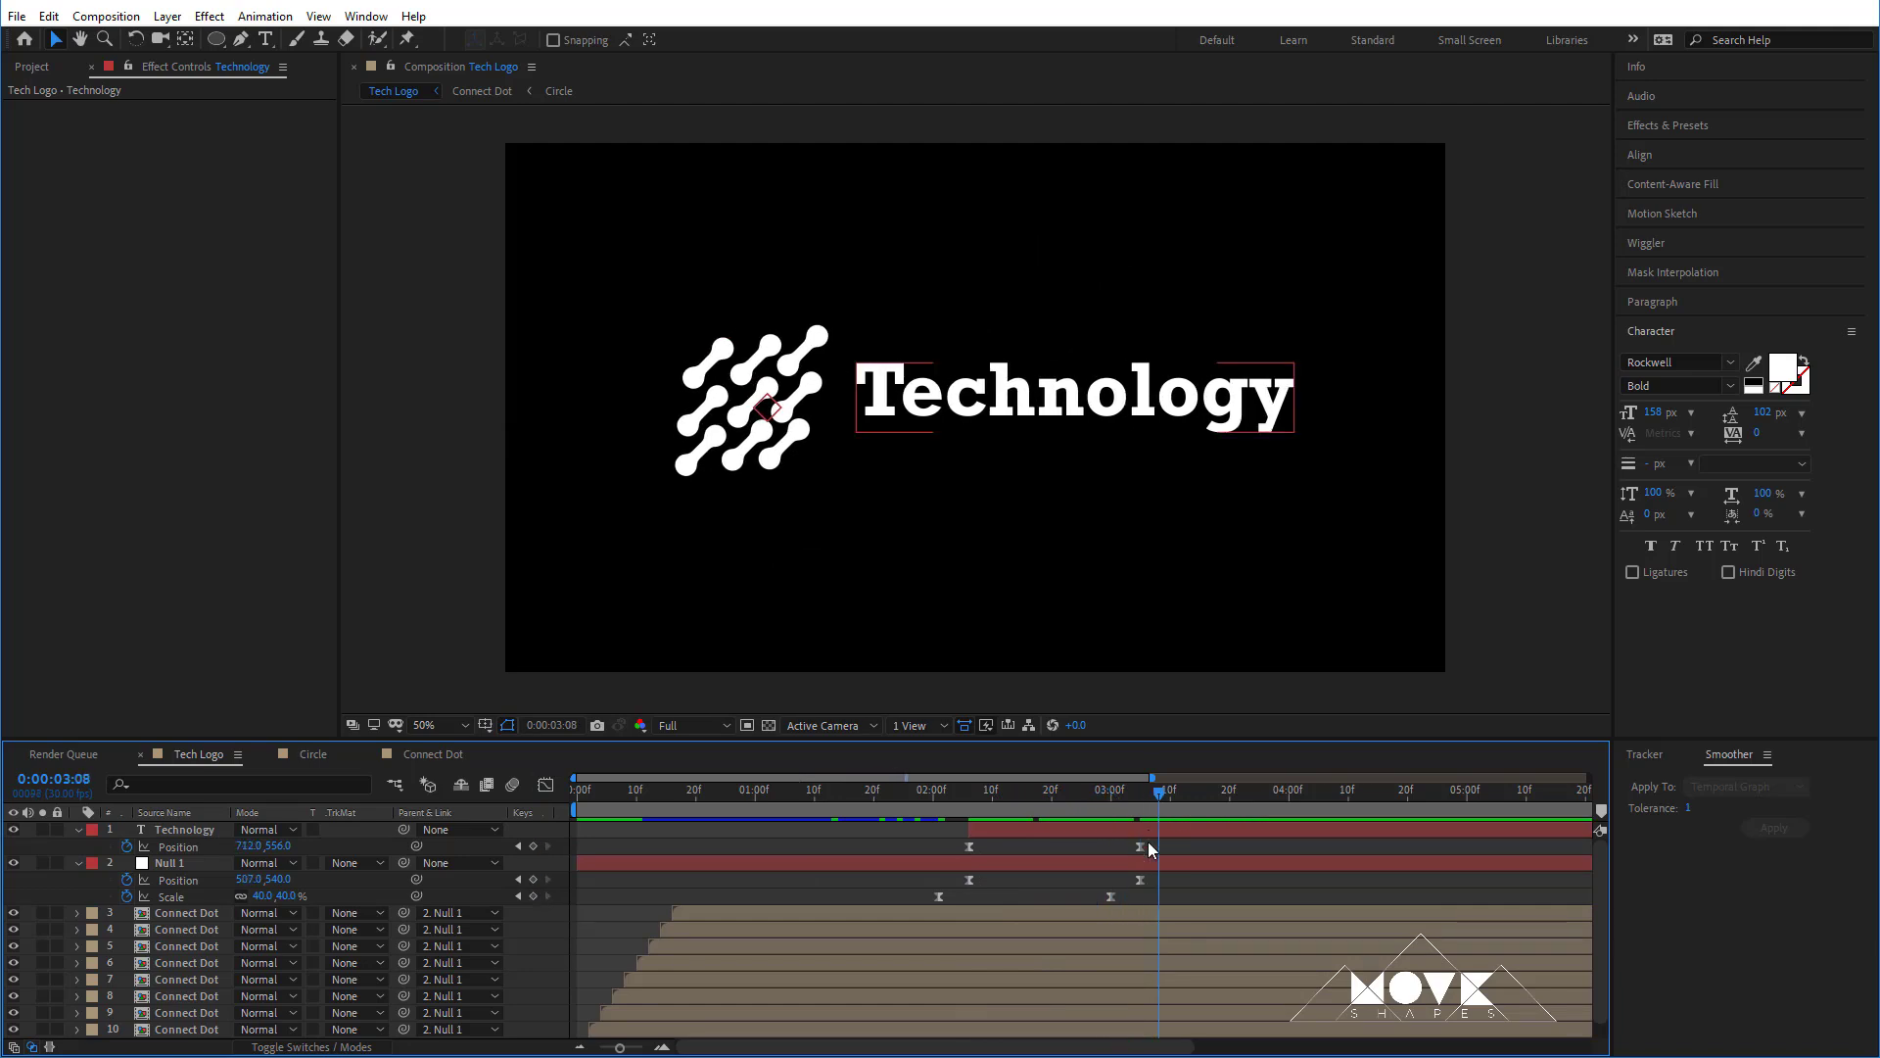
- With no layer selected, draw a rectangle shape that encloses the whole Technology text
left_click(943, 458)
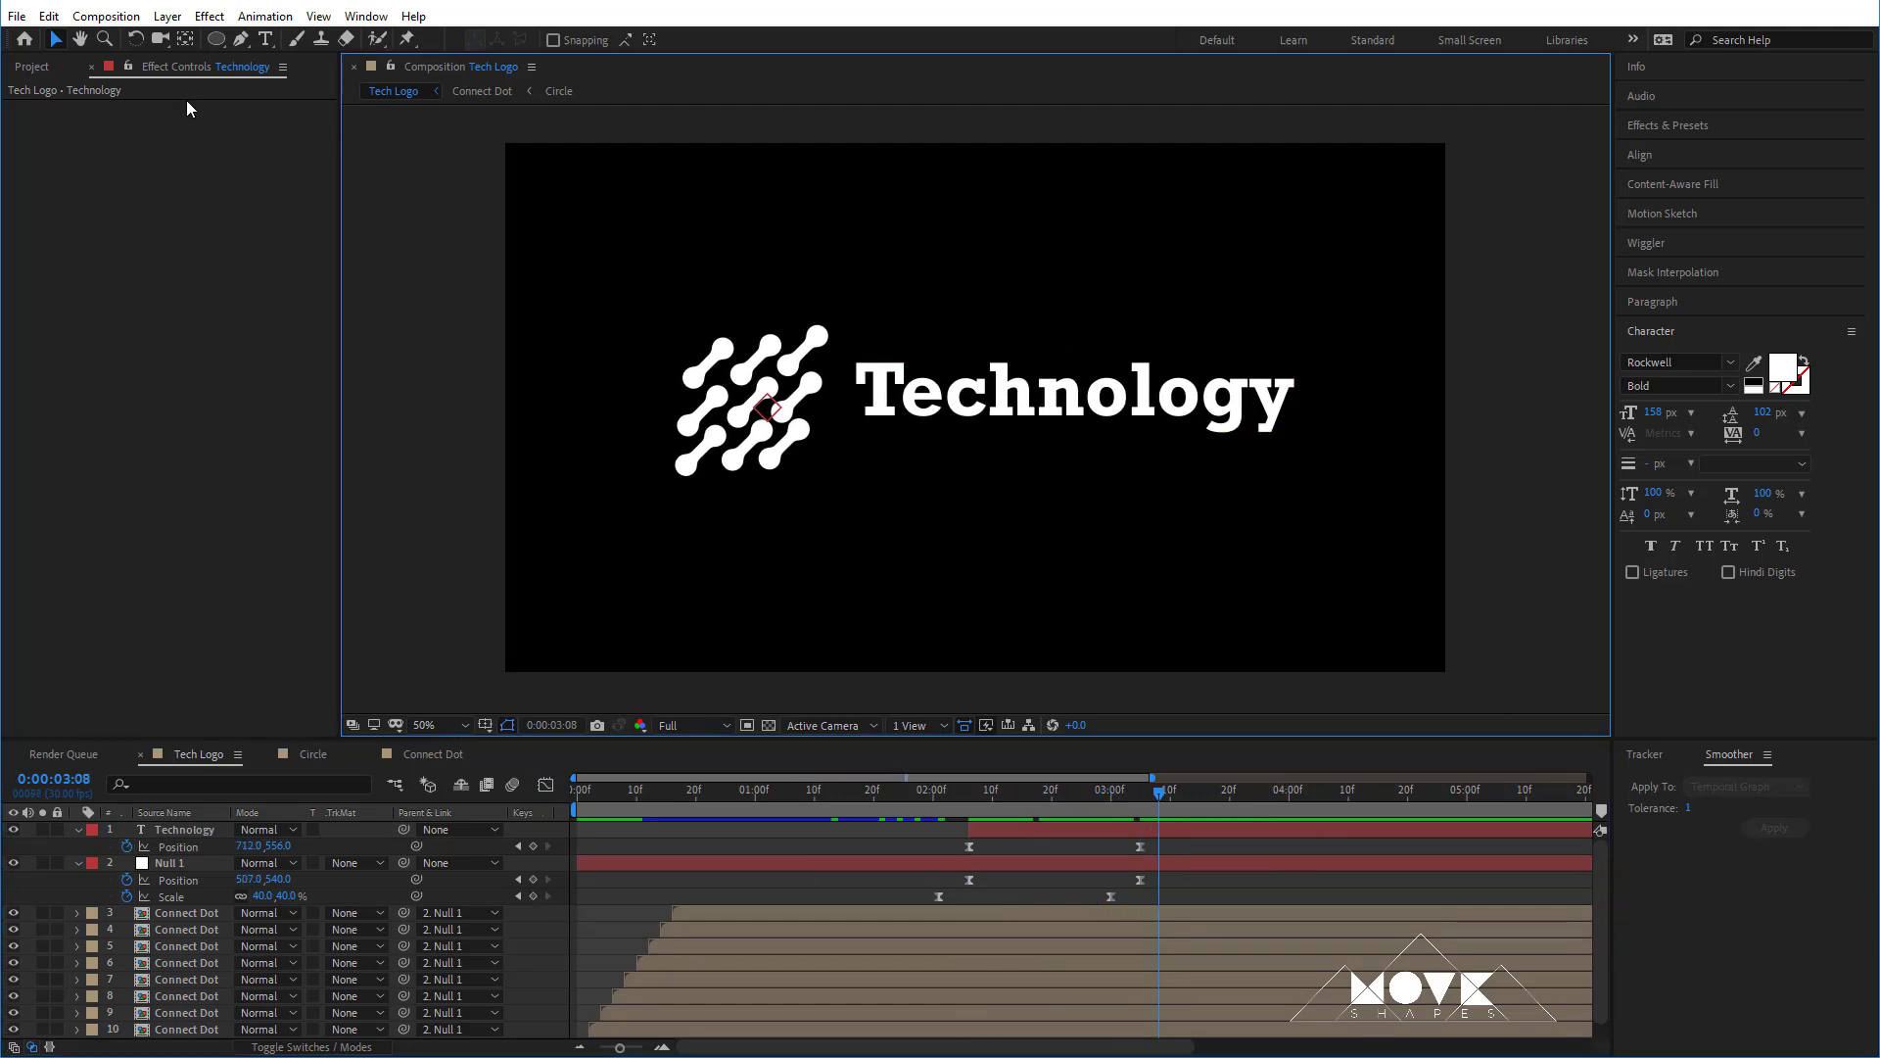
left_click_drag(213, 39, 284, 55)
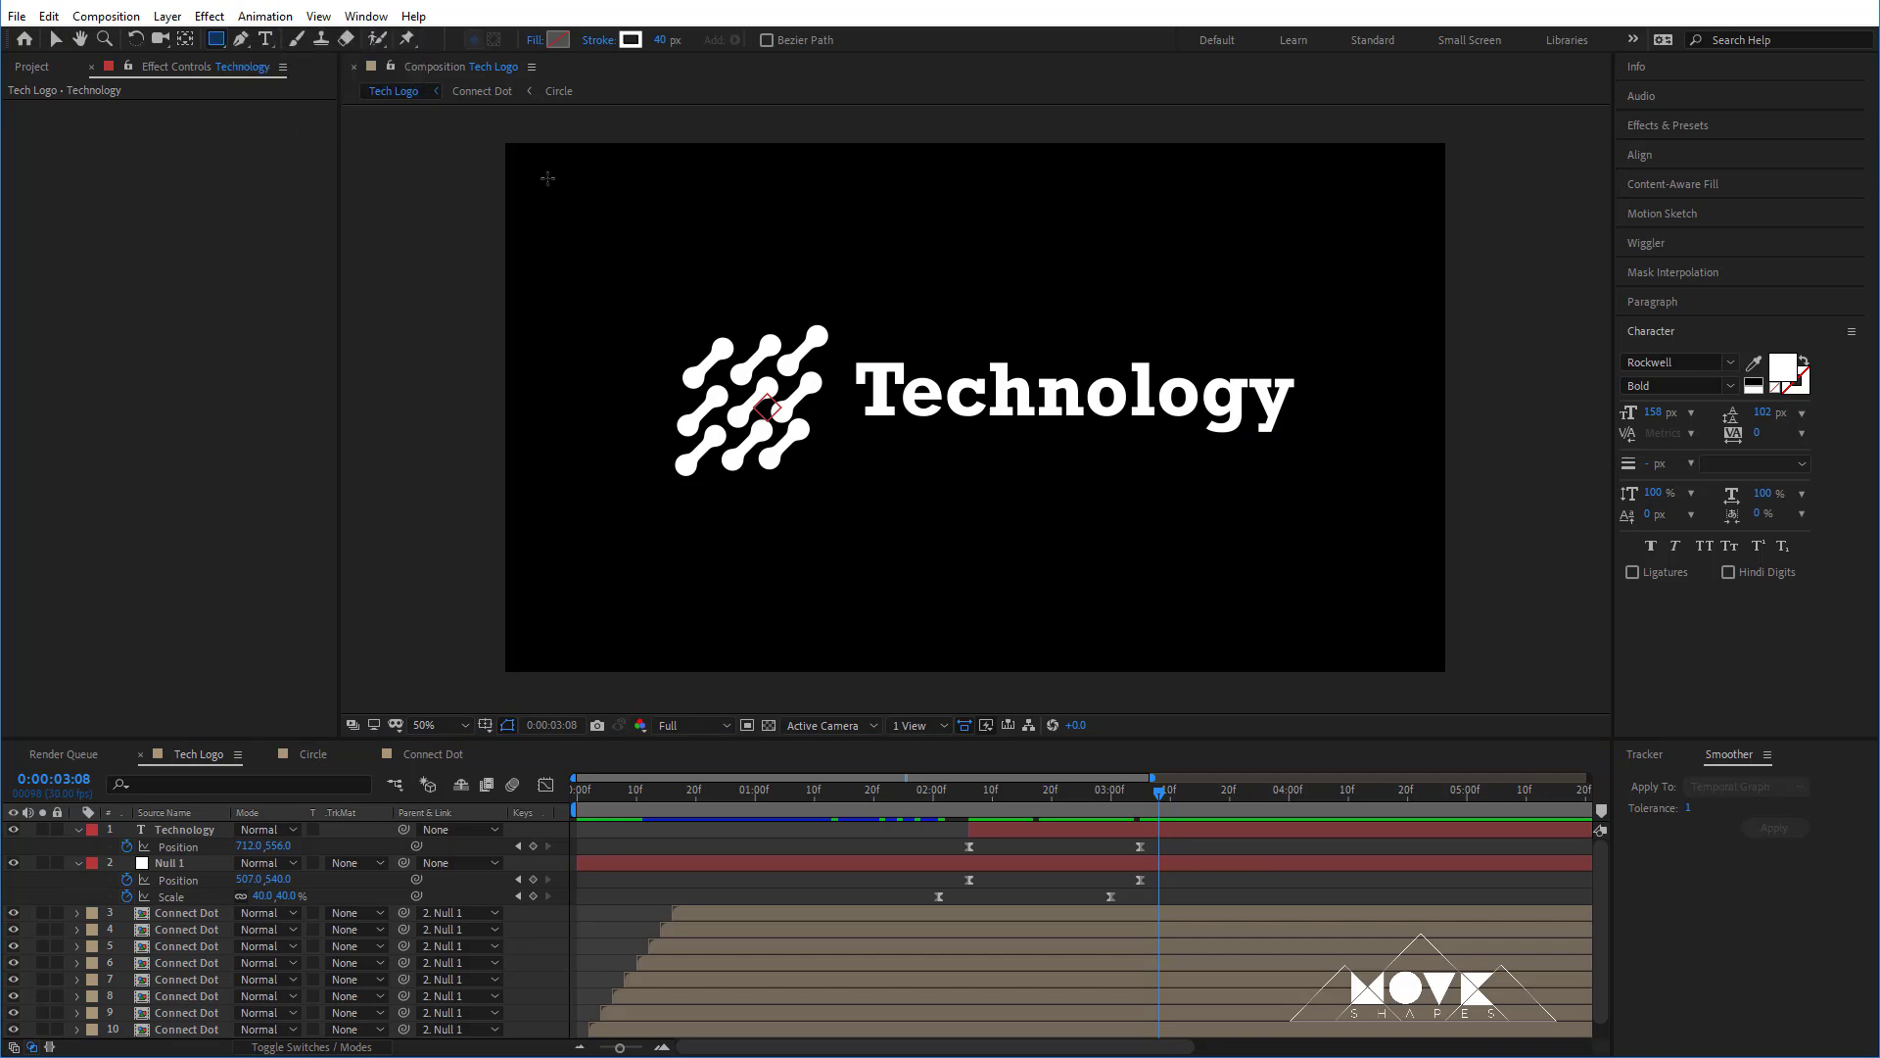
left_click_drag(839, 338, 1310, 449)
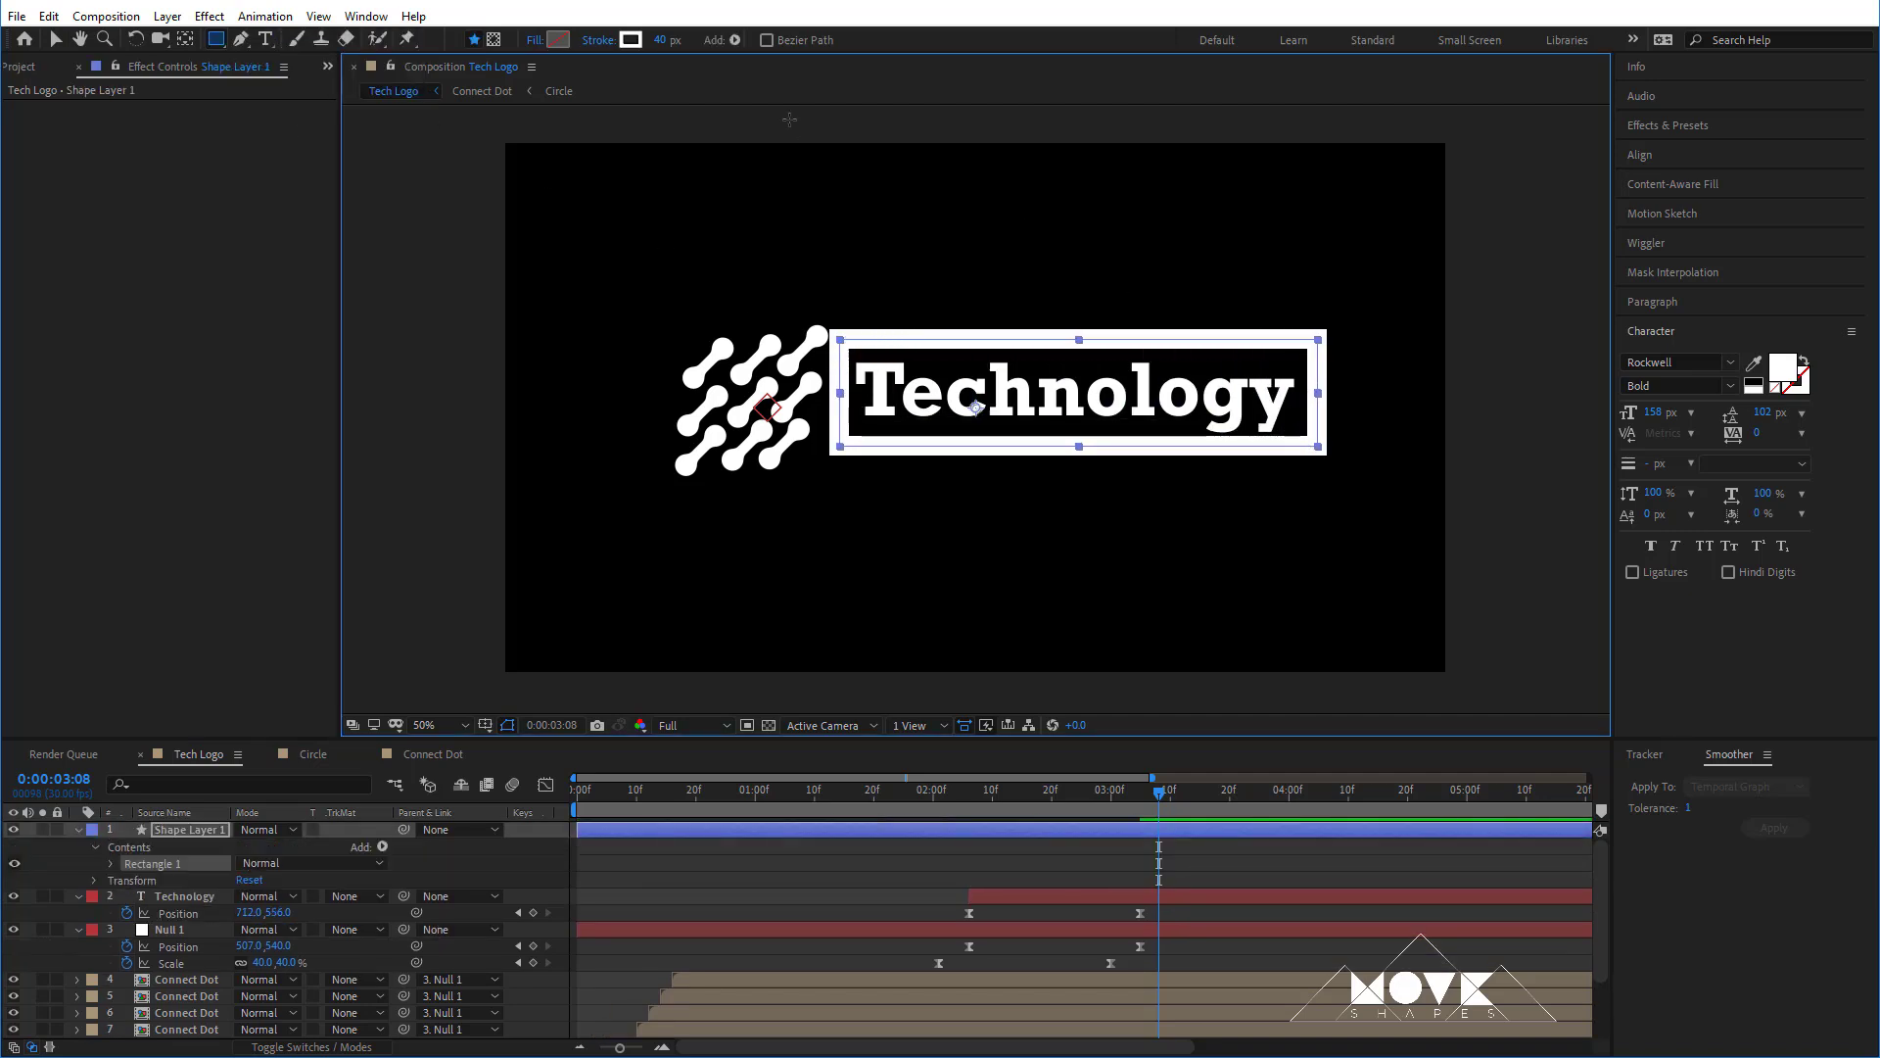
- Give the rectangle shape a solid white fill and no stroke, and center its anchor point
left_click(534, 40)
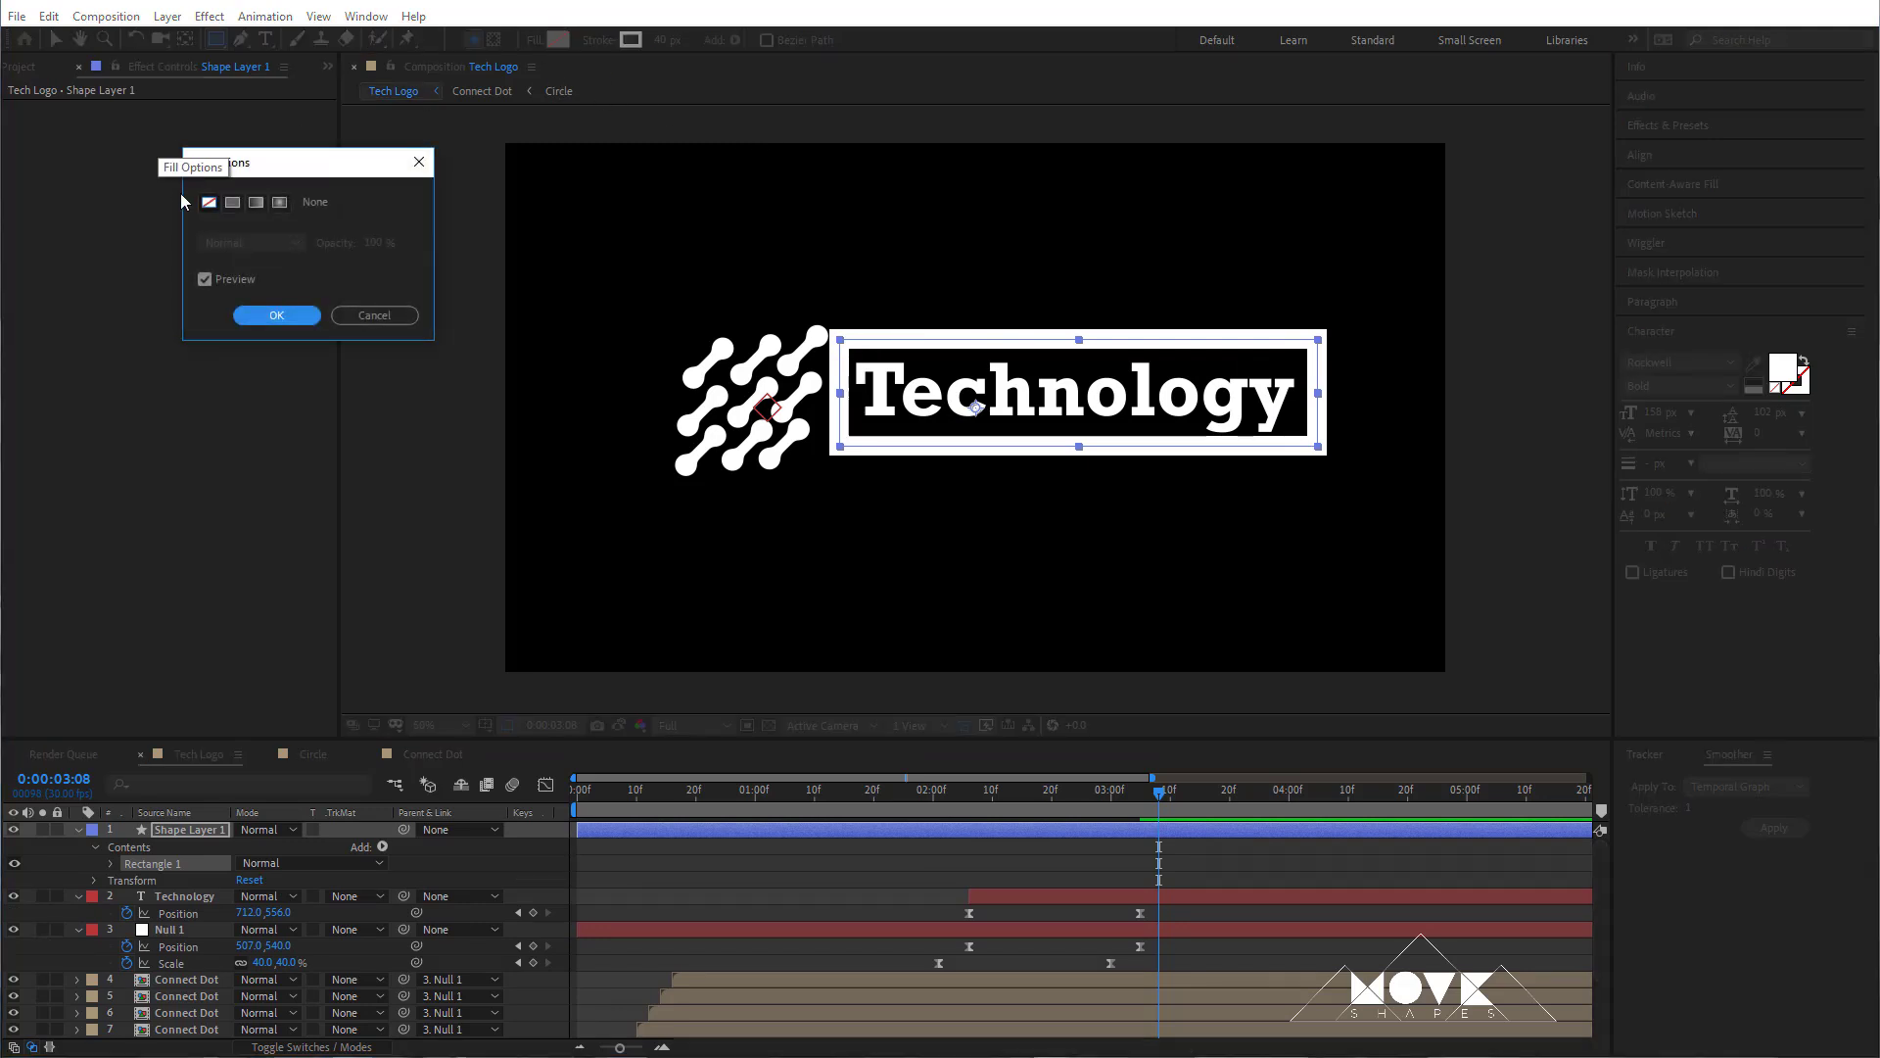
left_click(232, 202)
left_click(274, 315)
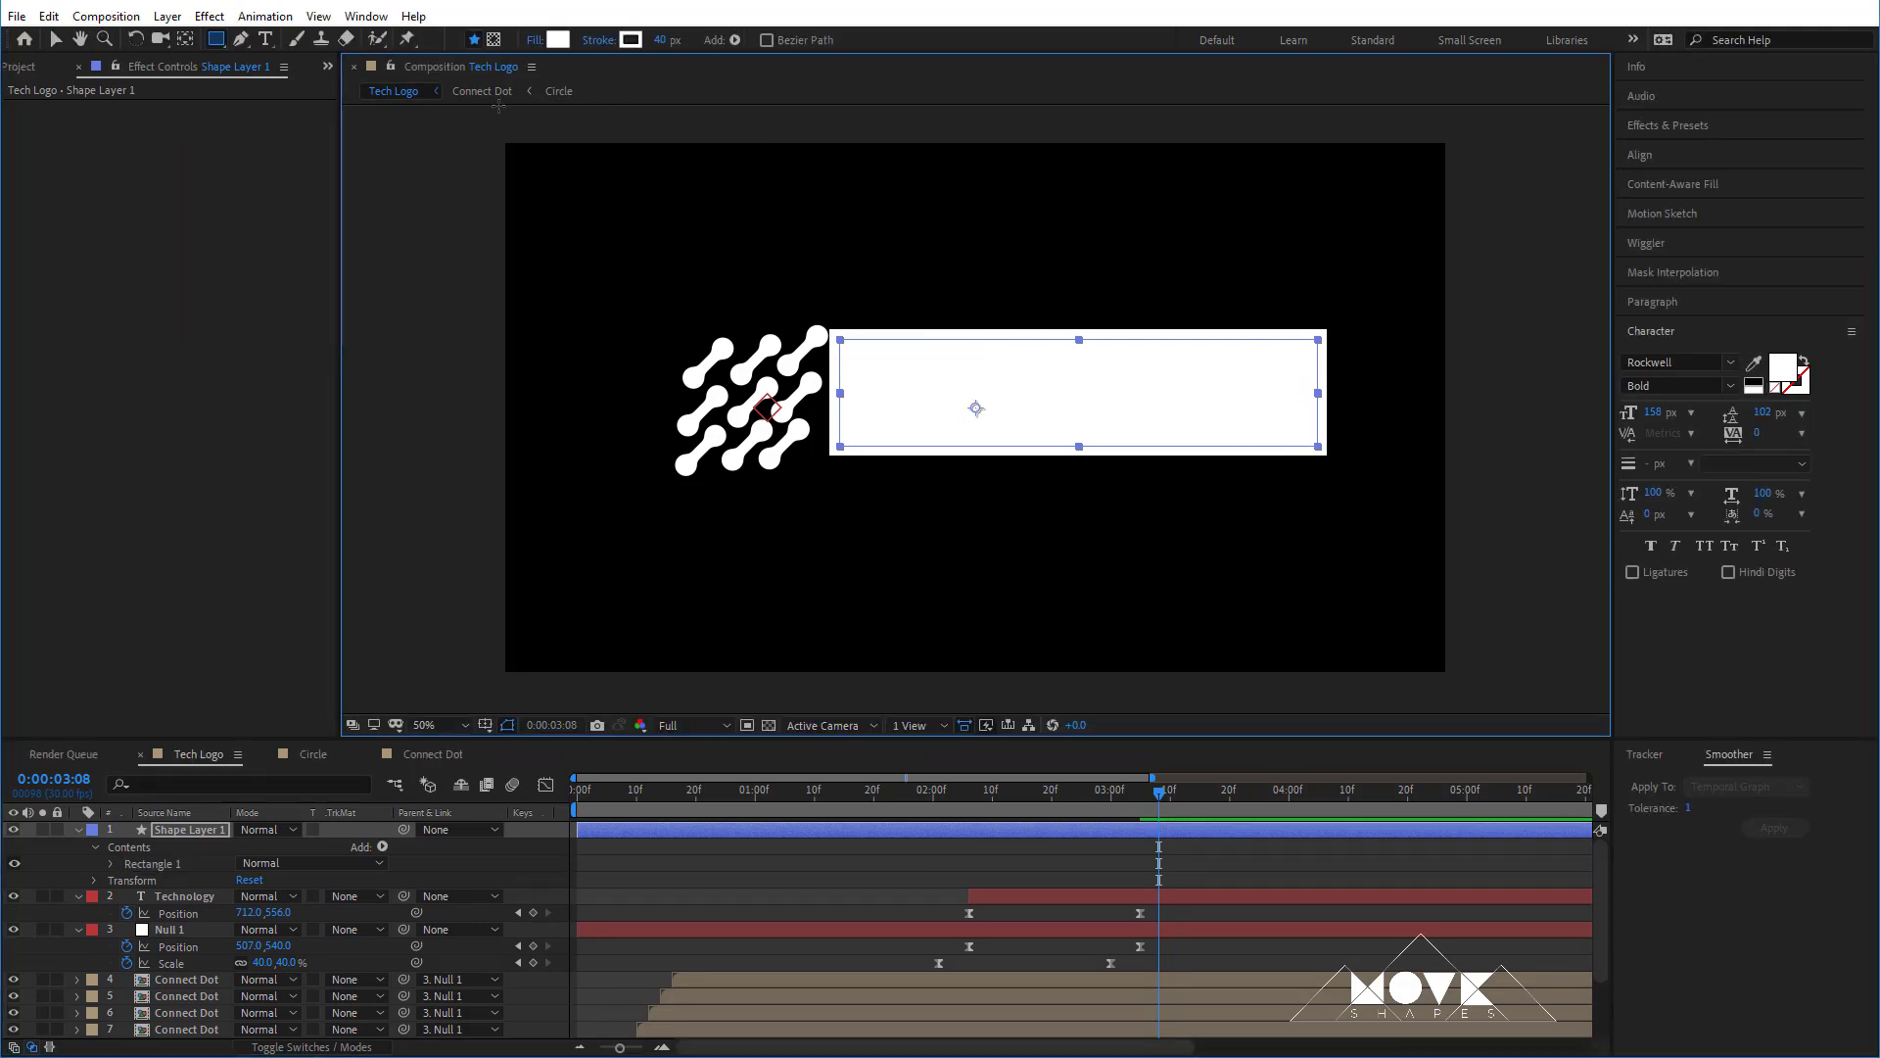
left_click(599, 40)
left_click(209, 201)
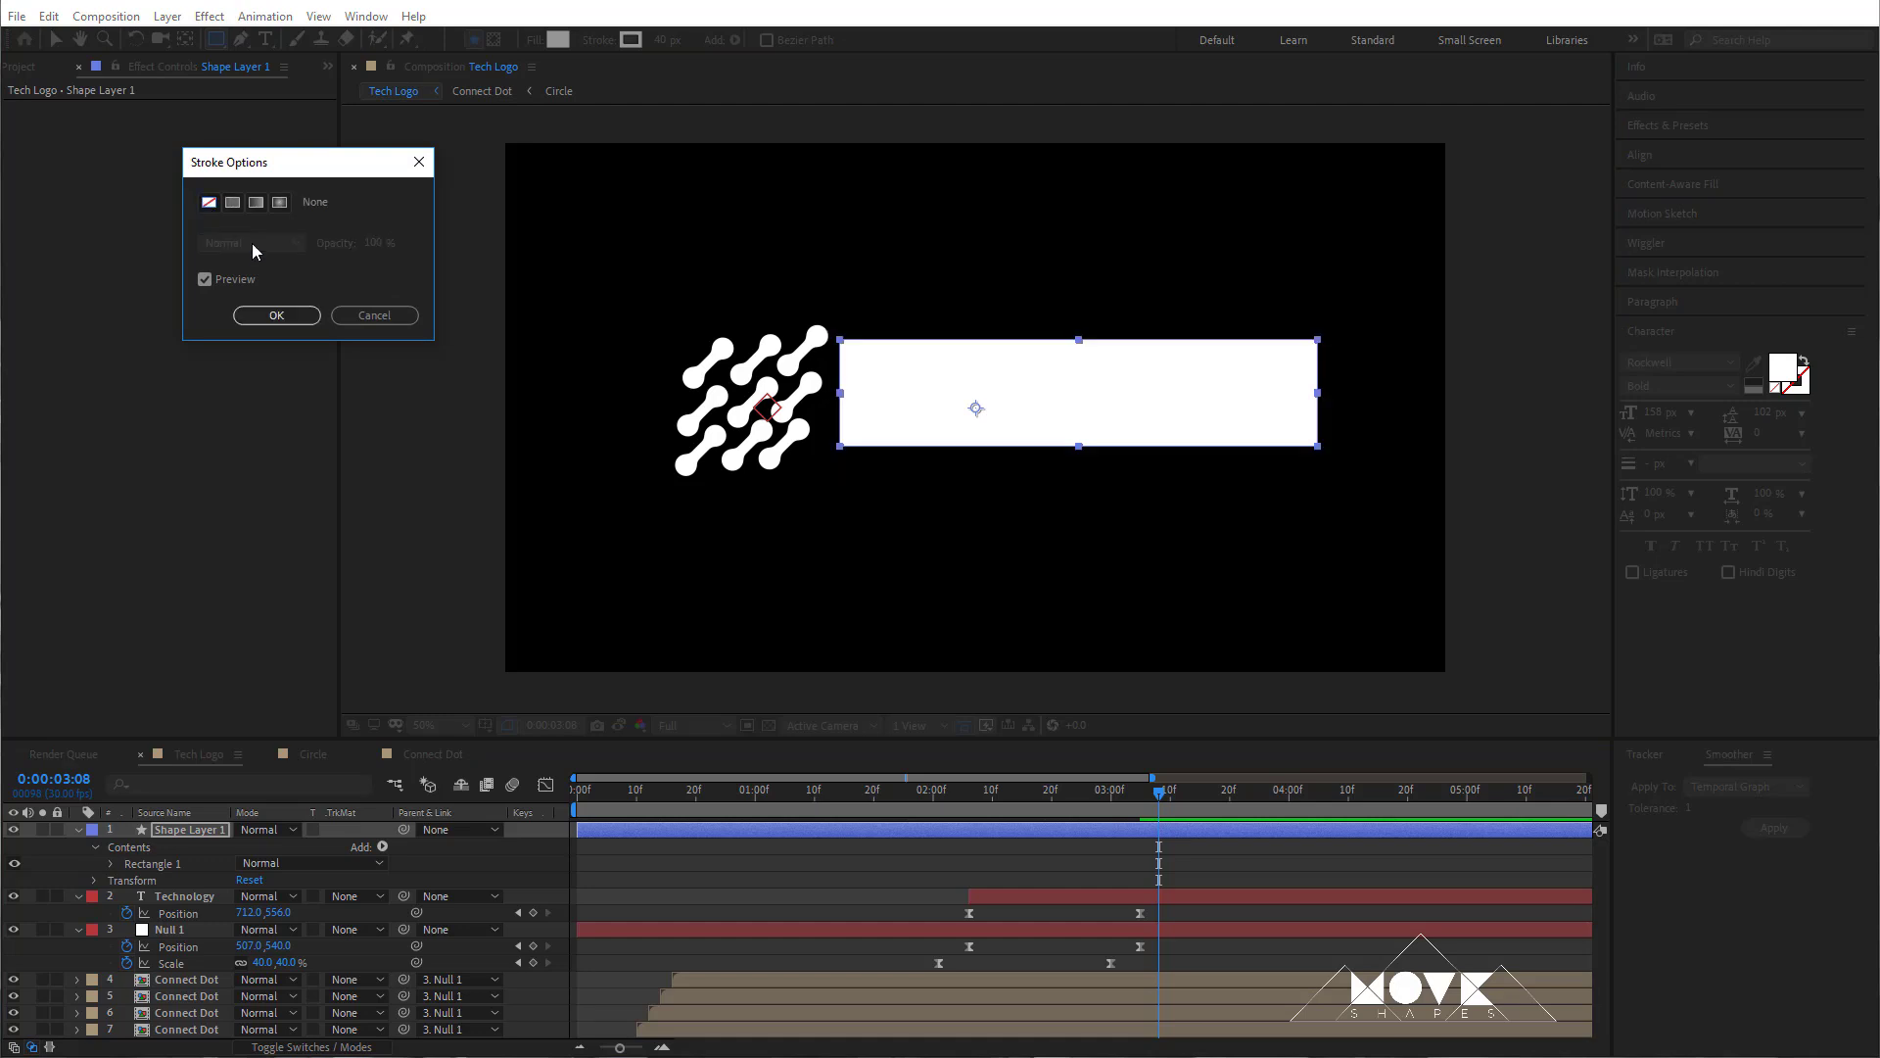
left_click(277, 316)
left_click(55, 40)
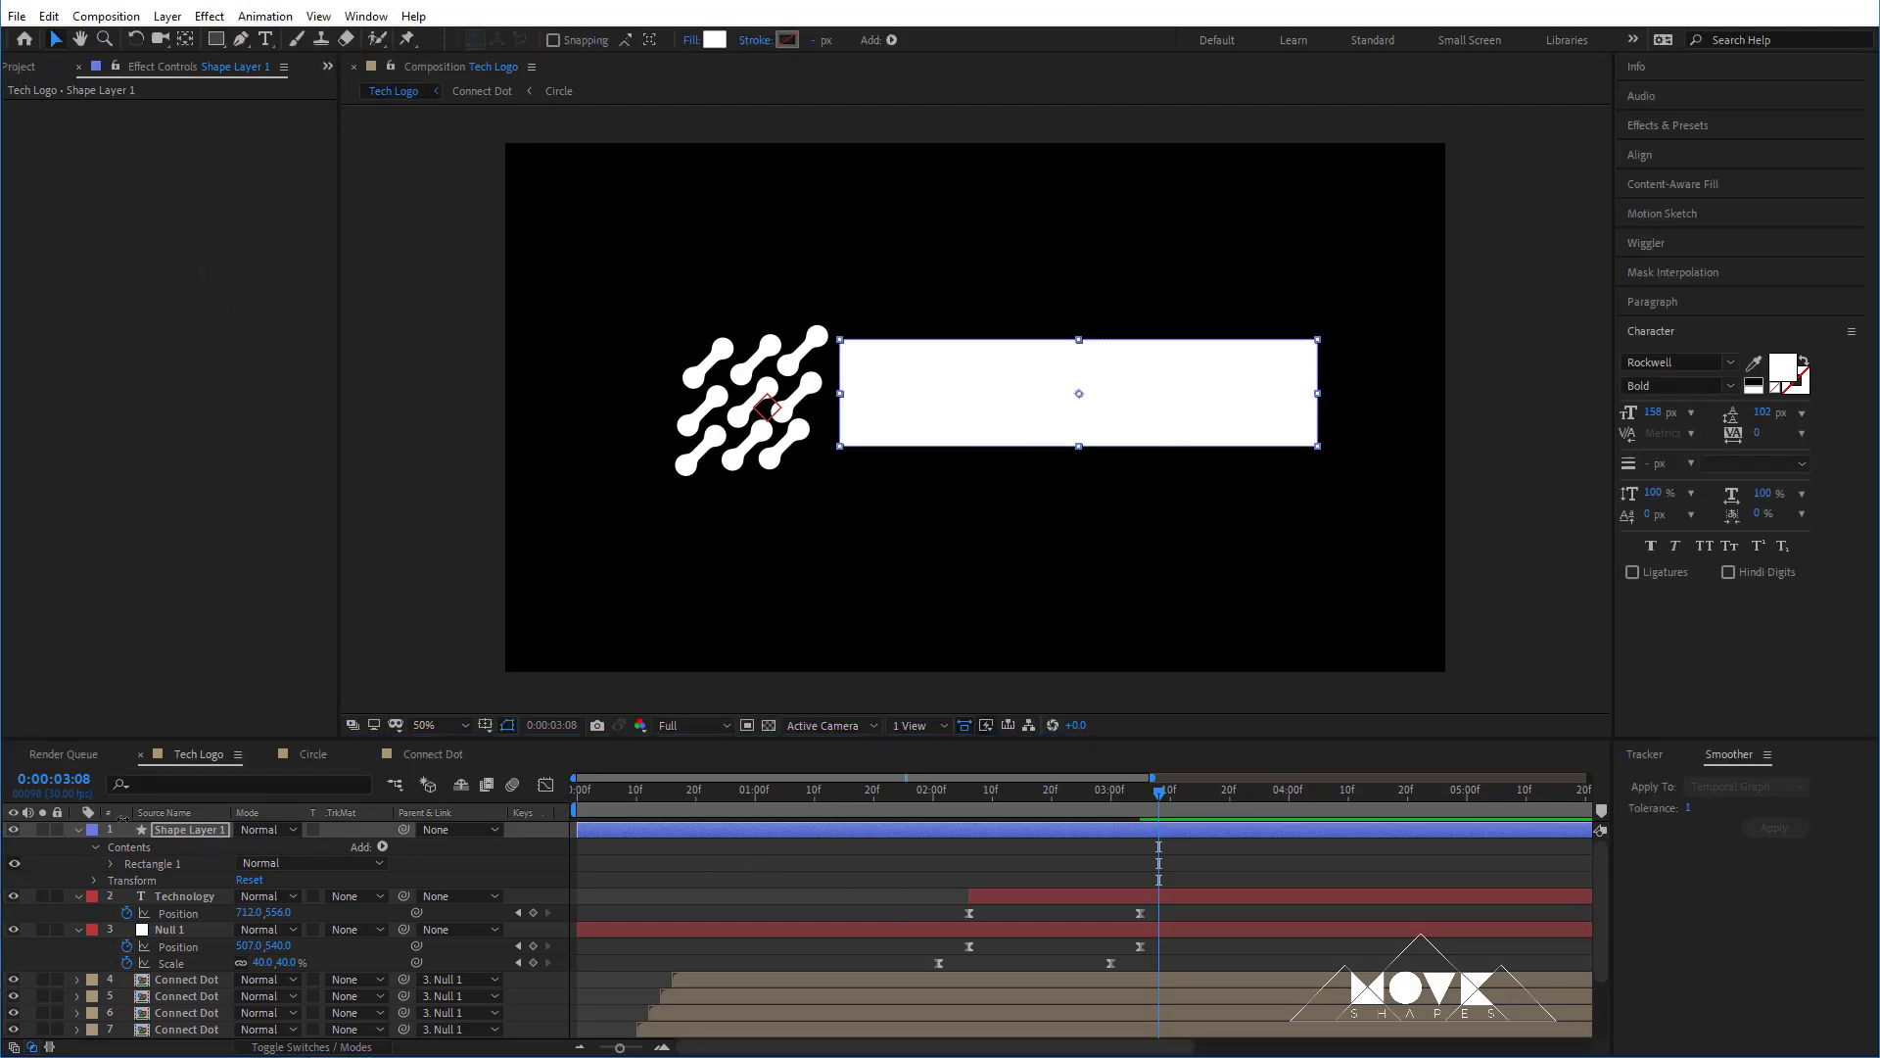
- Rename the rectangle shape layer as Mask and shift it in time to start together with the Technology layer
left_click(77, 831)
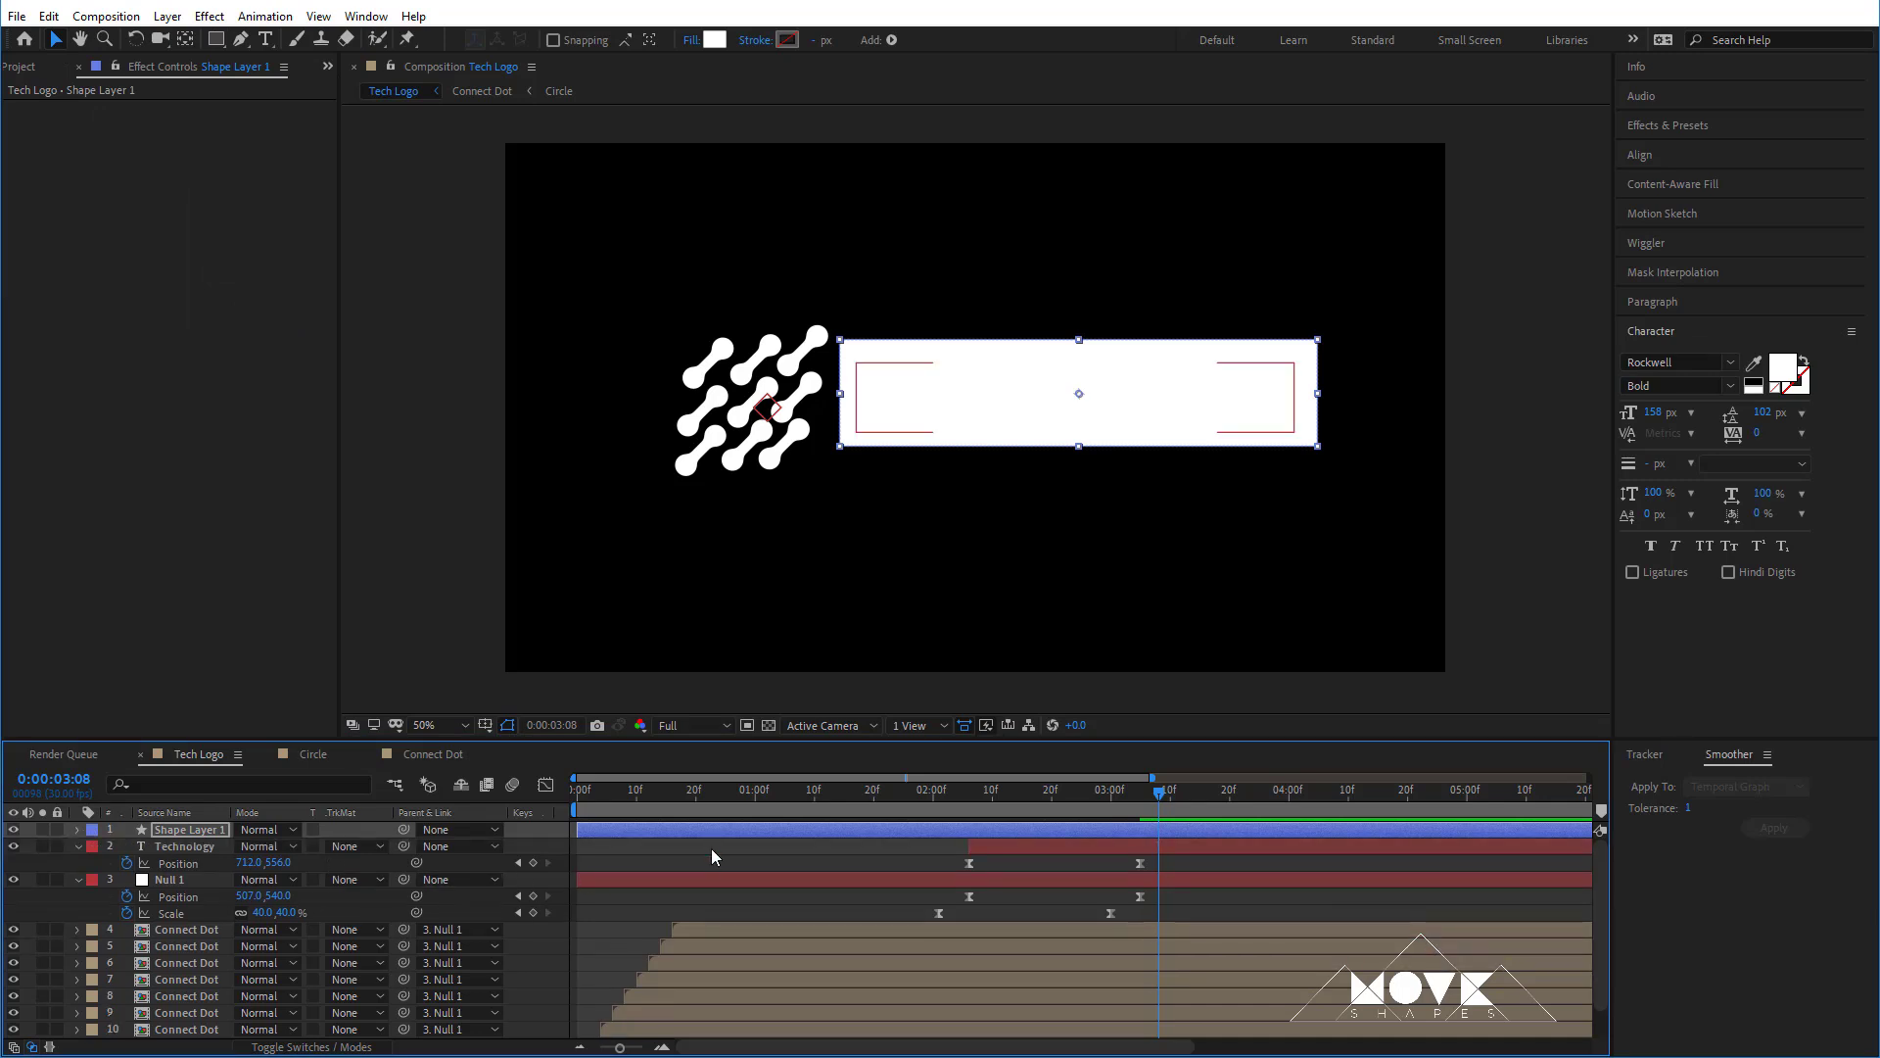
right_click(186, 828)
left_click(235, 814)
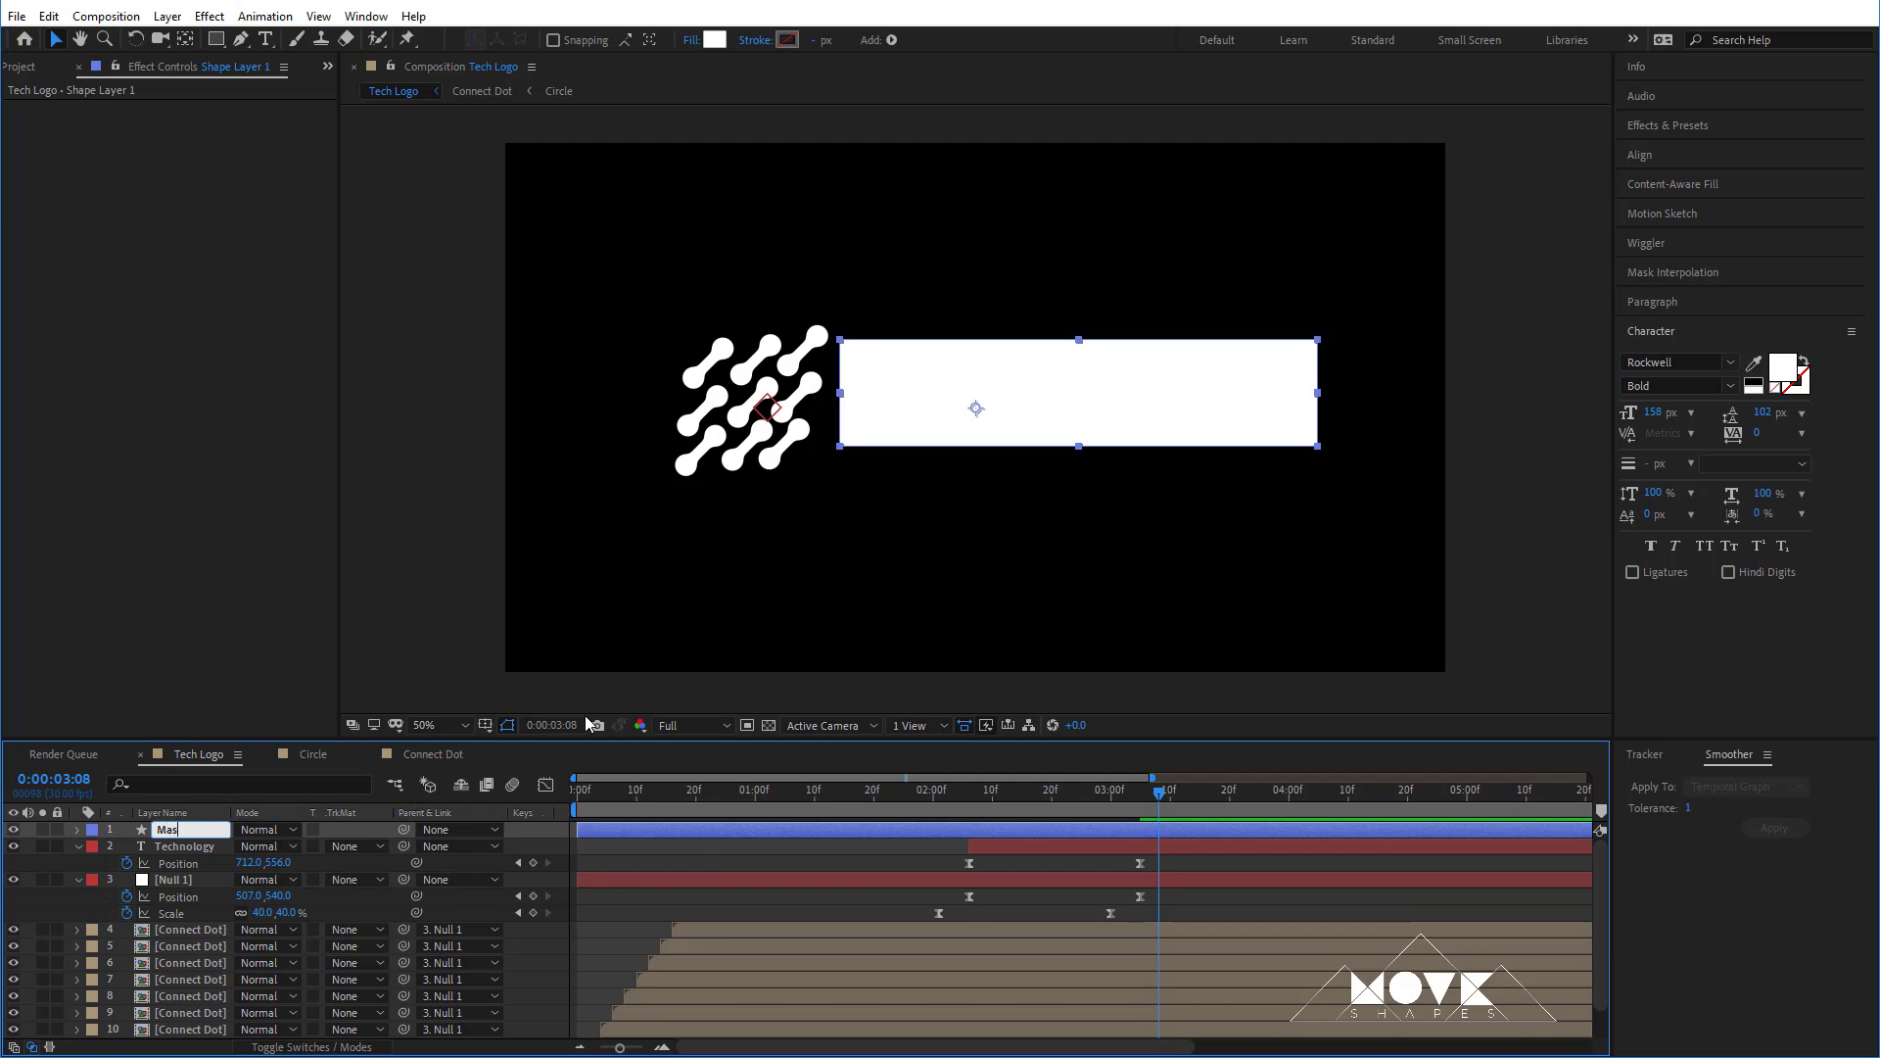
key("Return")
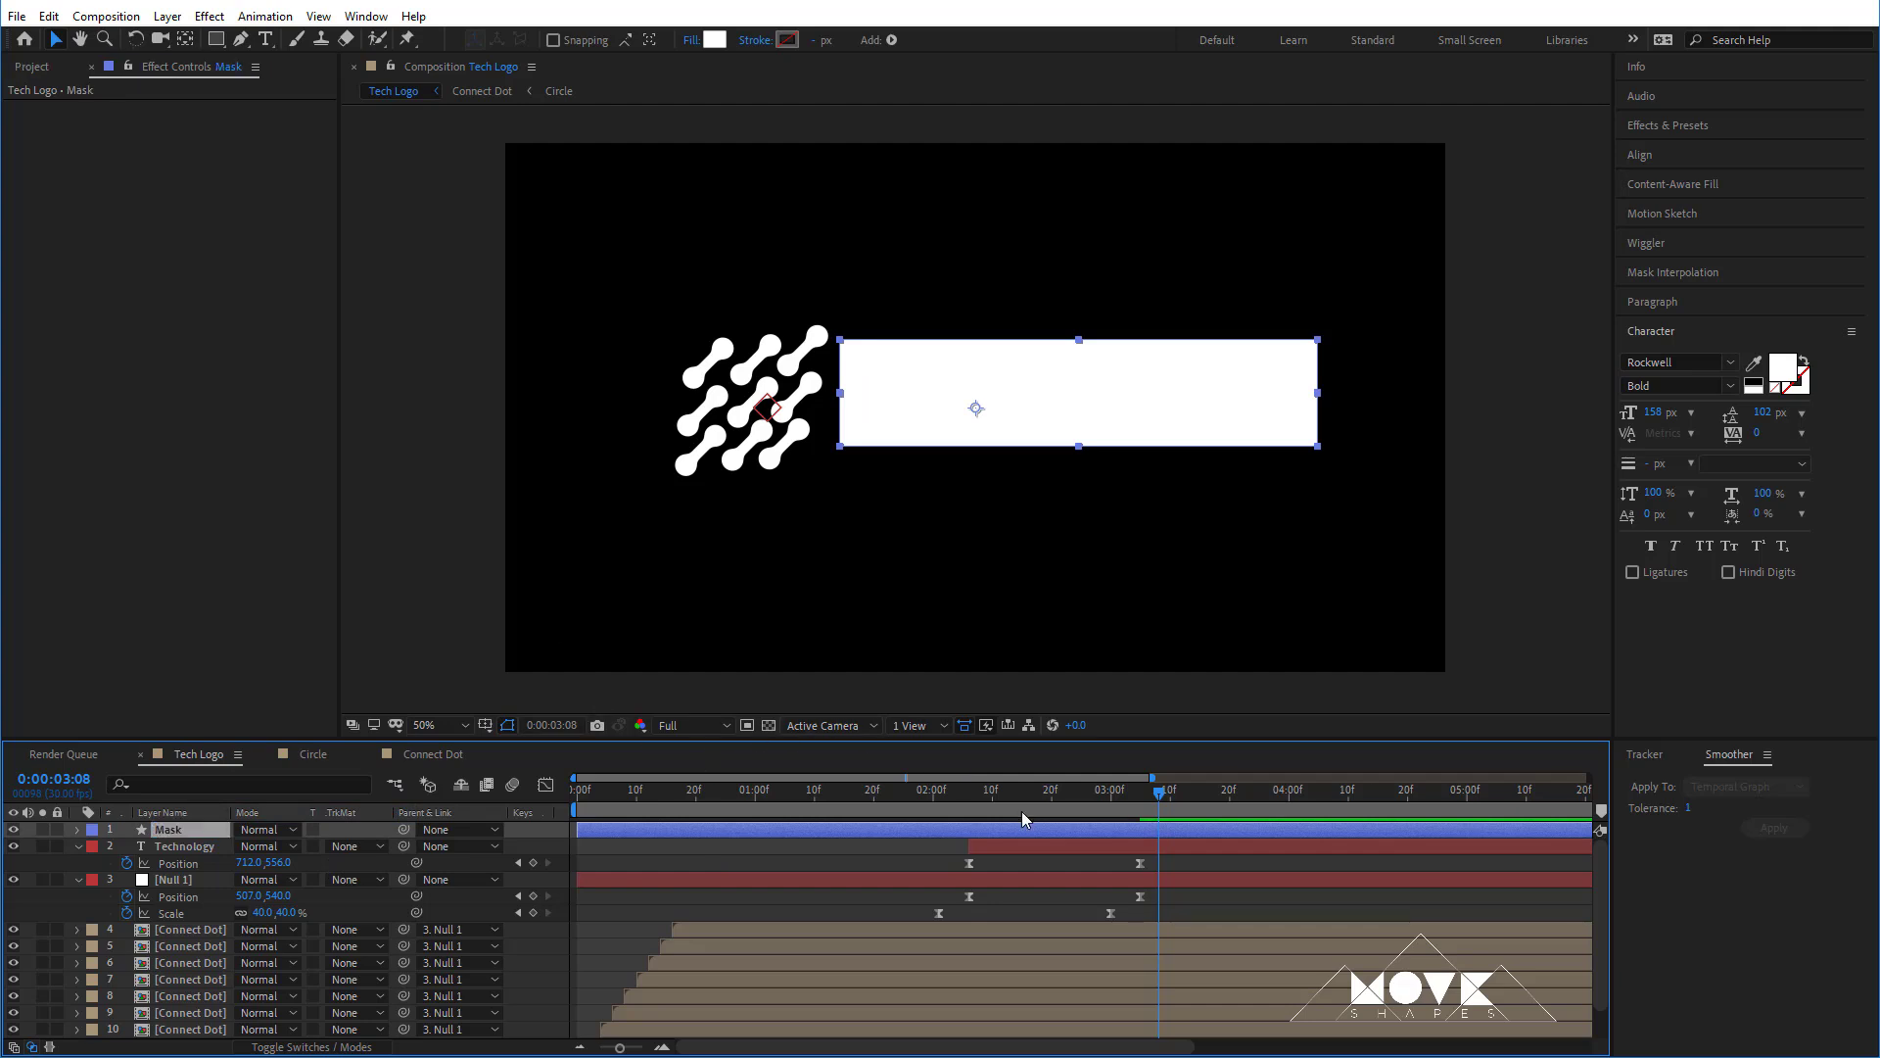
left_click(848, 840)
left_click_drag(857, 829, 1219, 822)
- Set the Technology layer's track matte to Alpha Matte "Mask"
left_click(1087, 847)
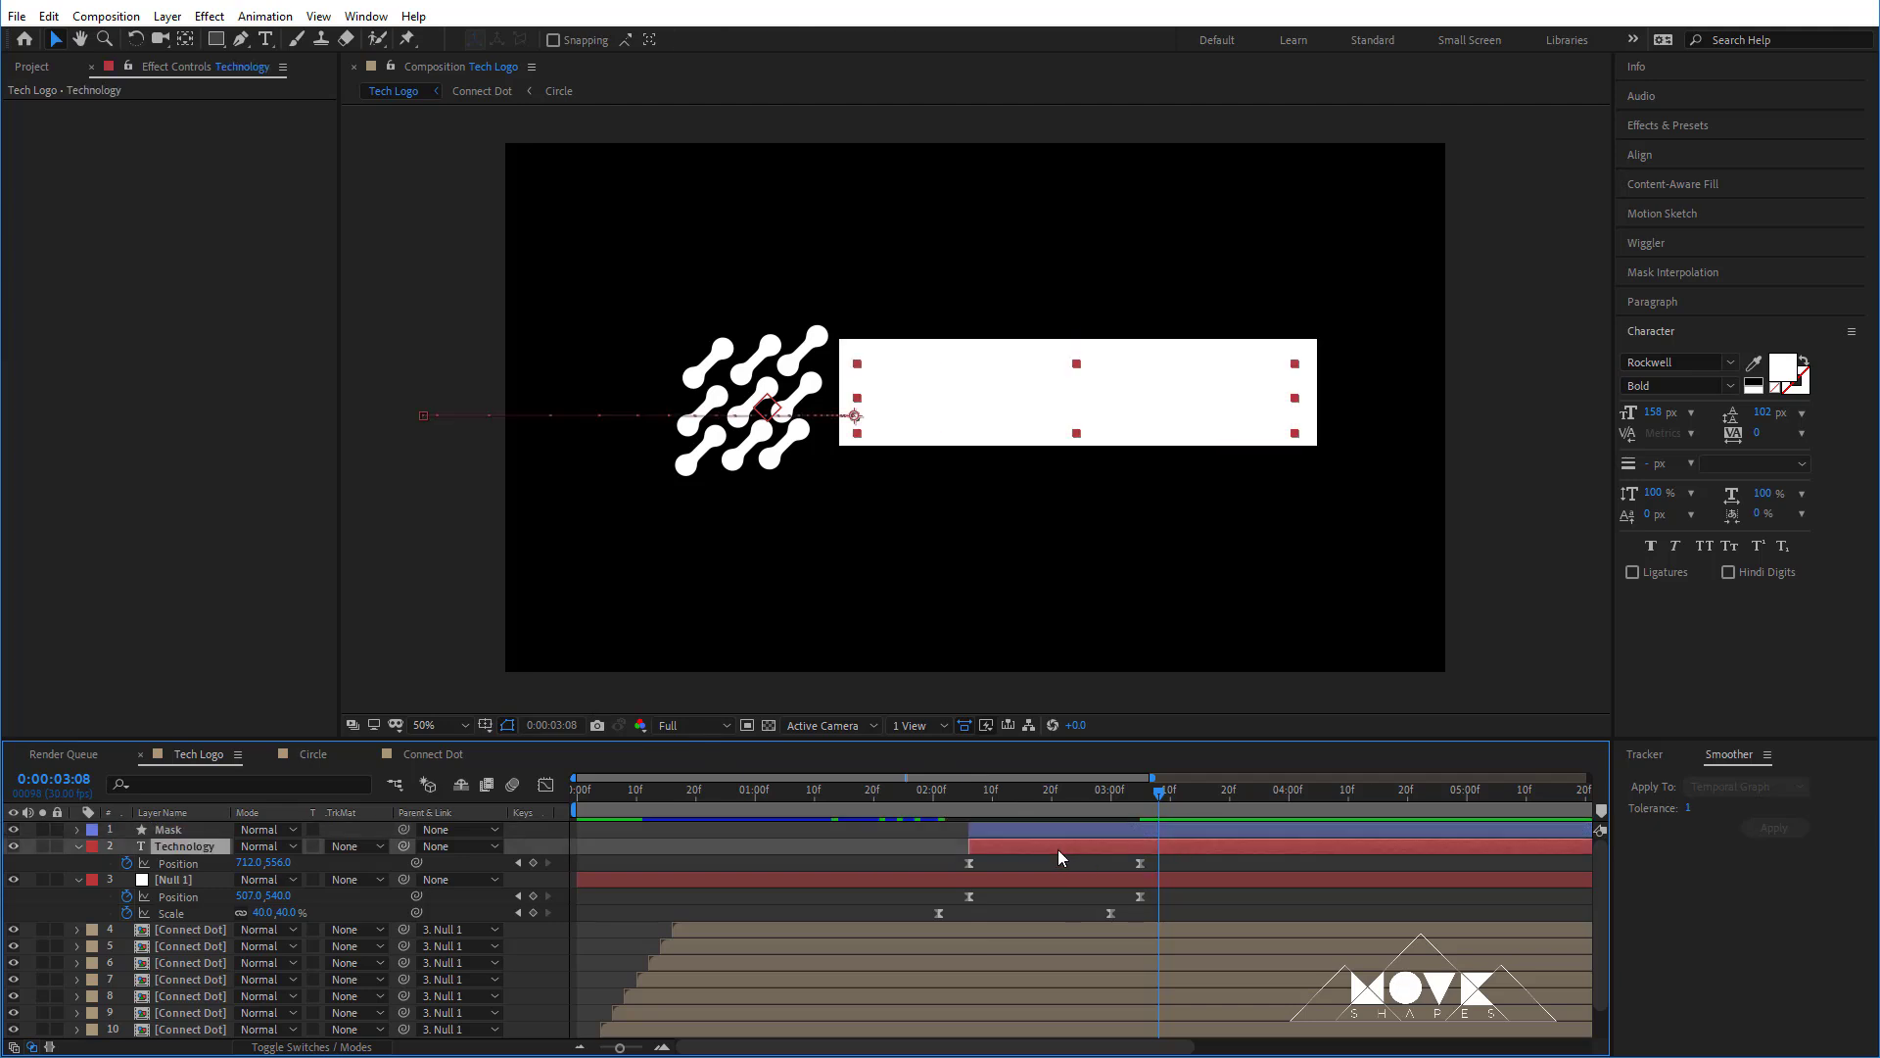
left_click(366, 850)
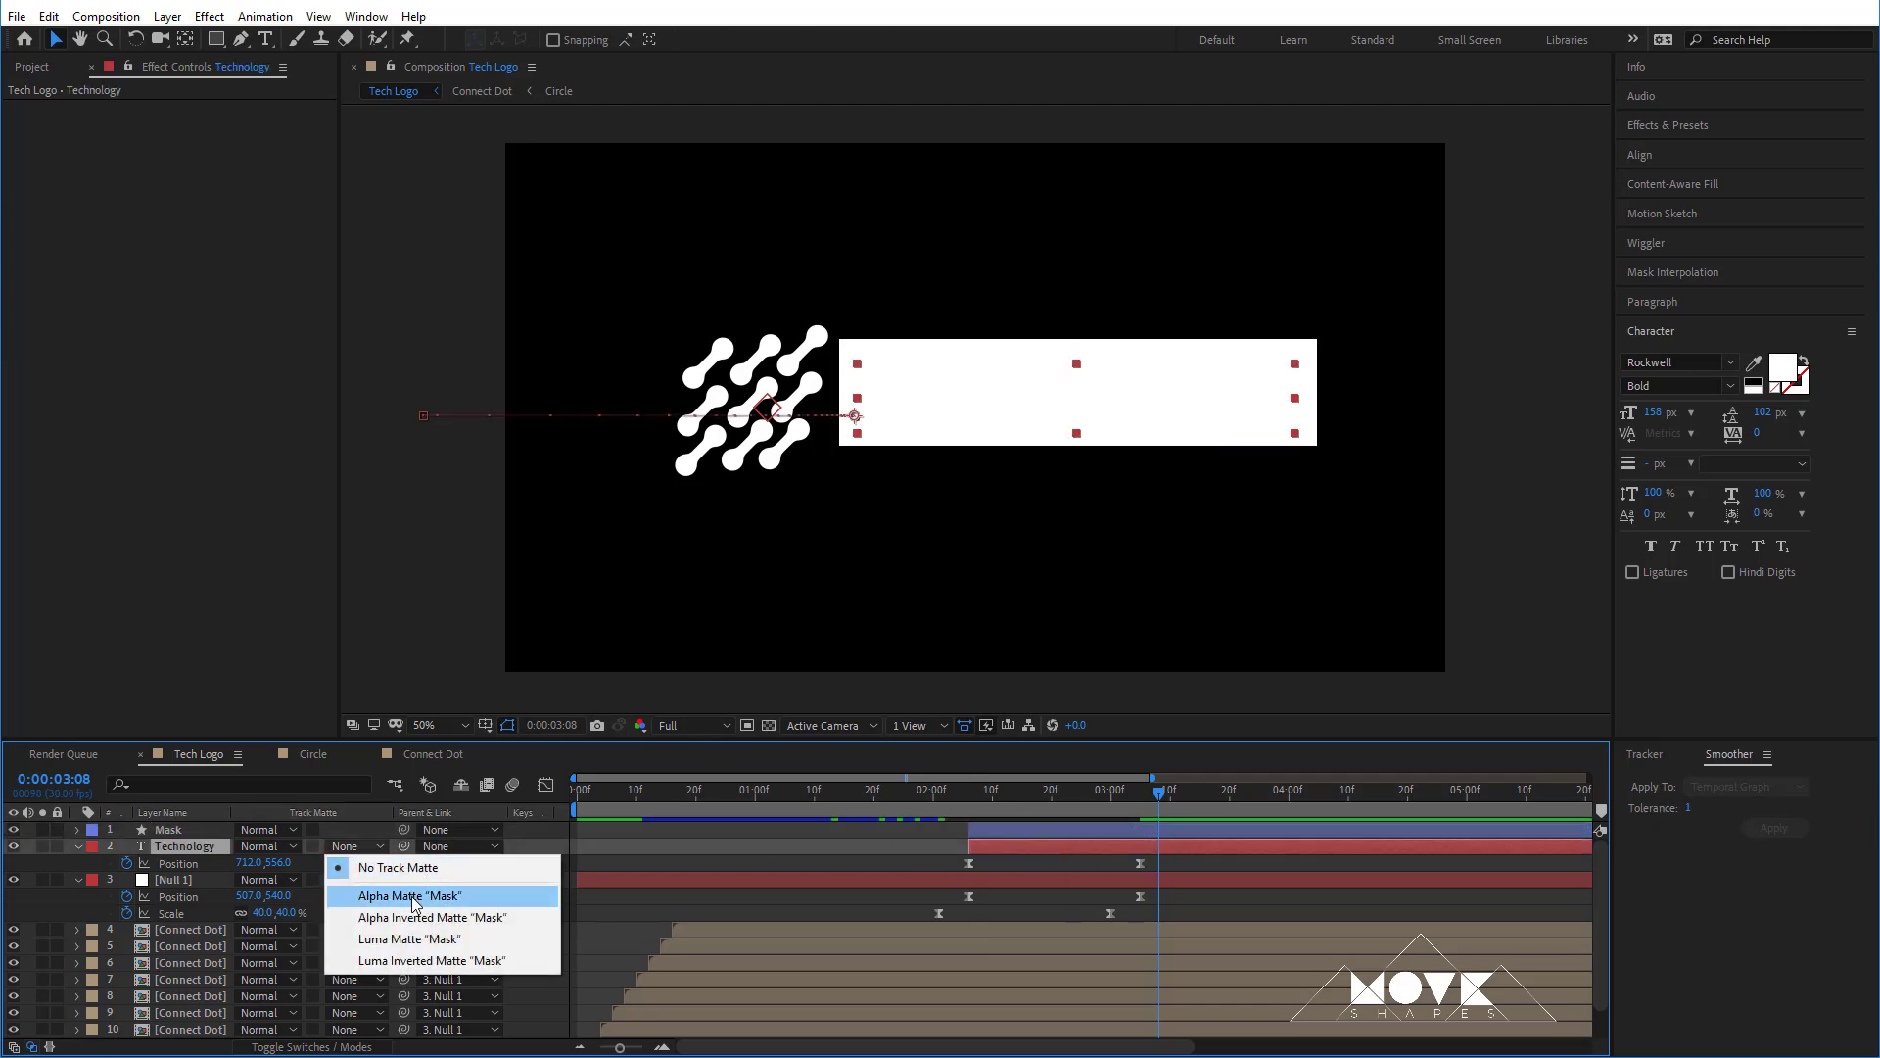
left_click(411, 891)
- Shift the Mask and Technology layers together along the timeline so both start at about 0:00:02:23
left_click_drag(938, 797, 1095, 831)
left_click(1042, 831)
left_click(1034, 846, "shift")
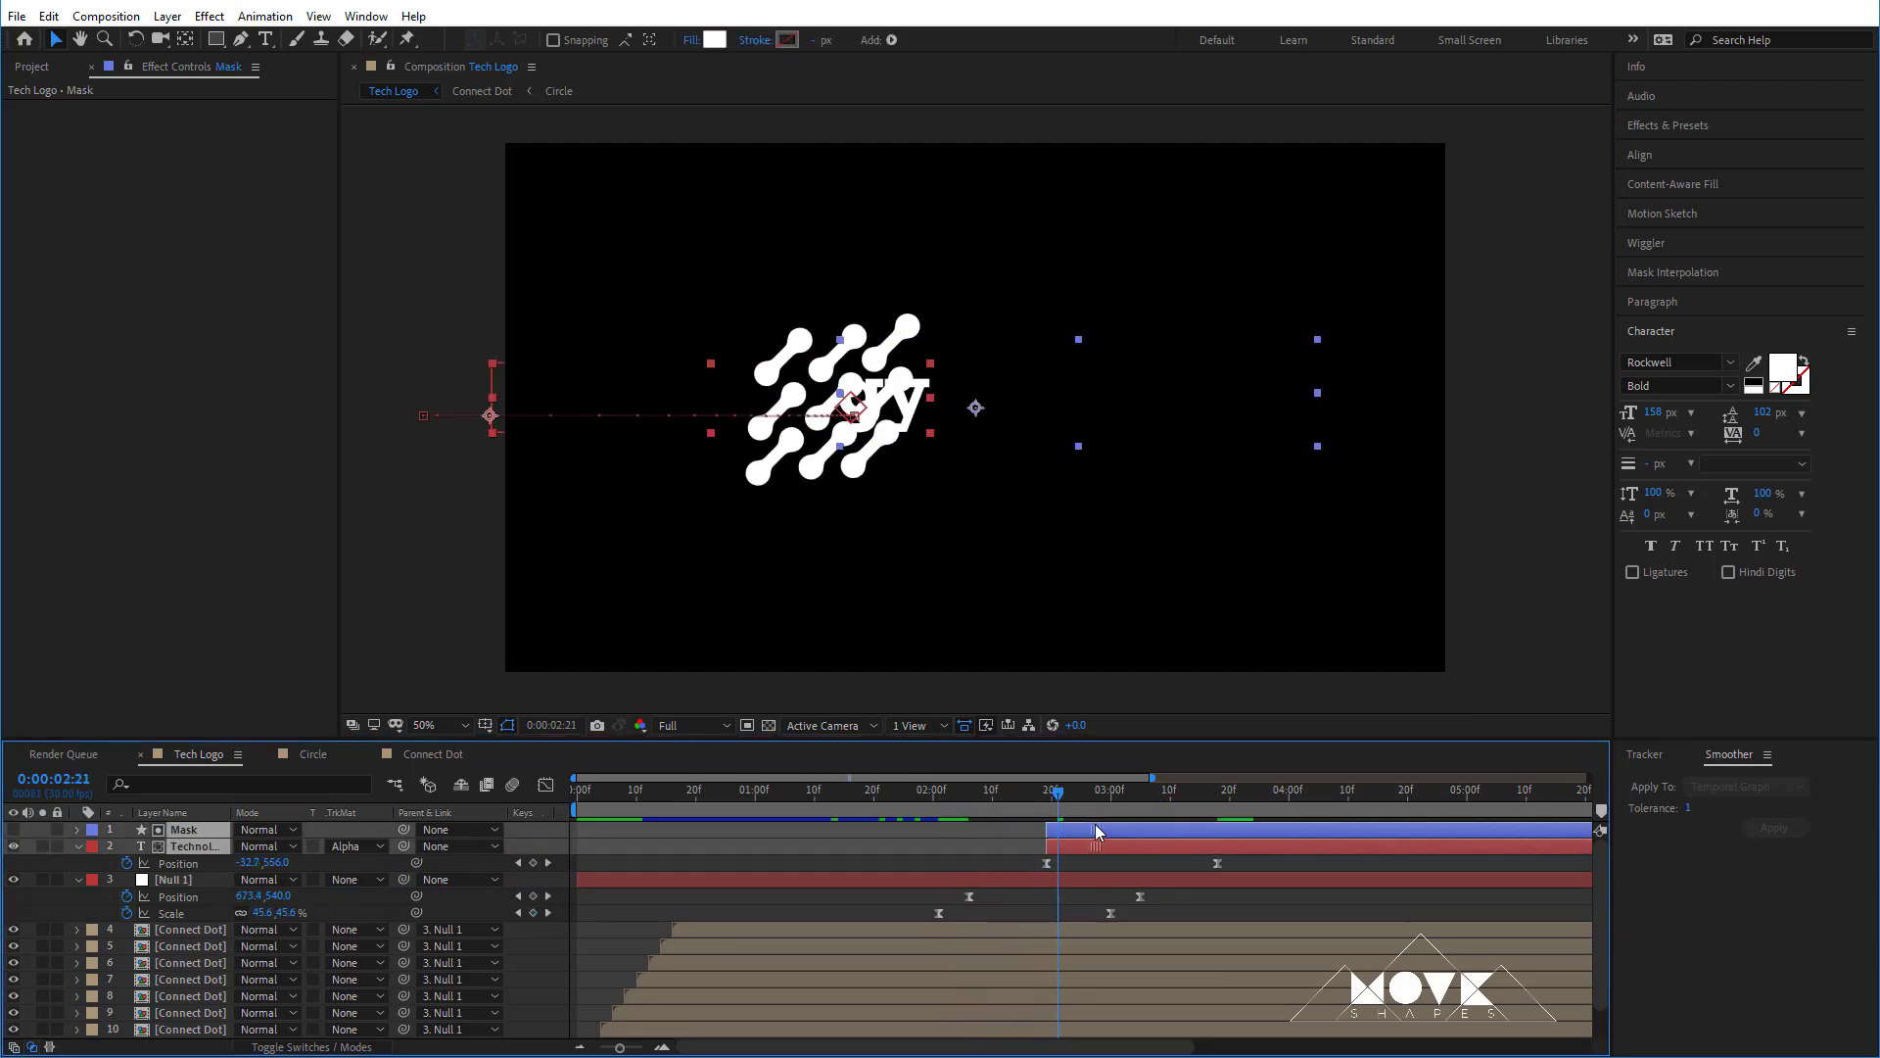
left_click_drag(1057, 795, 938, 844)
left_click(1049, 801)
left_click(1526, 601)
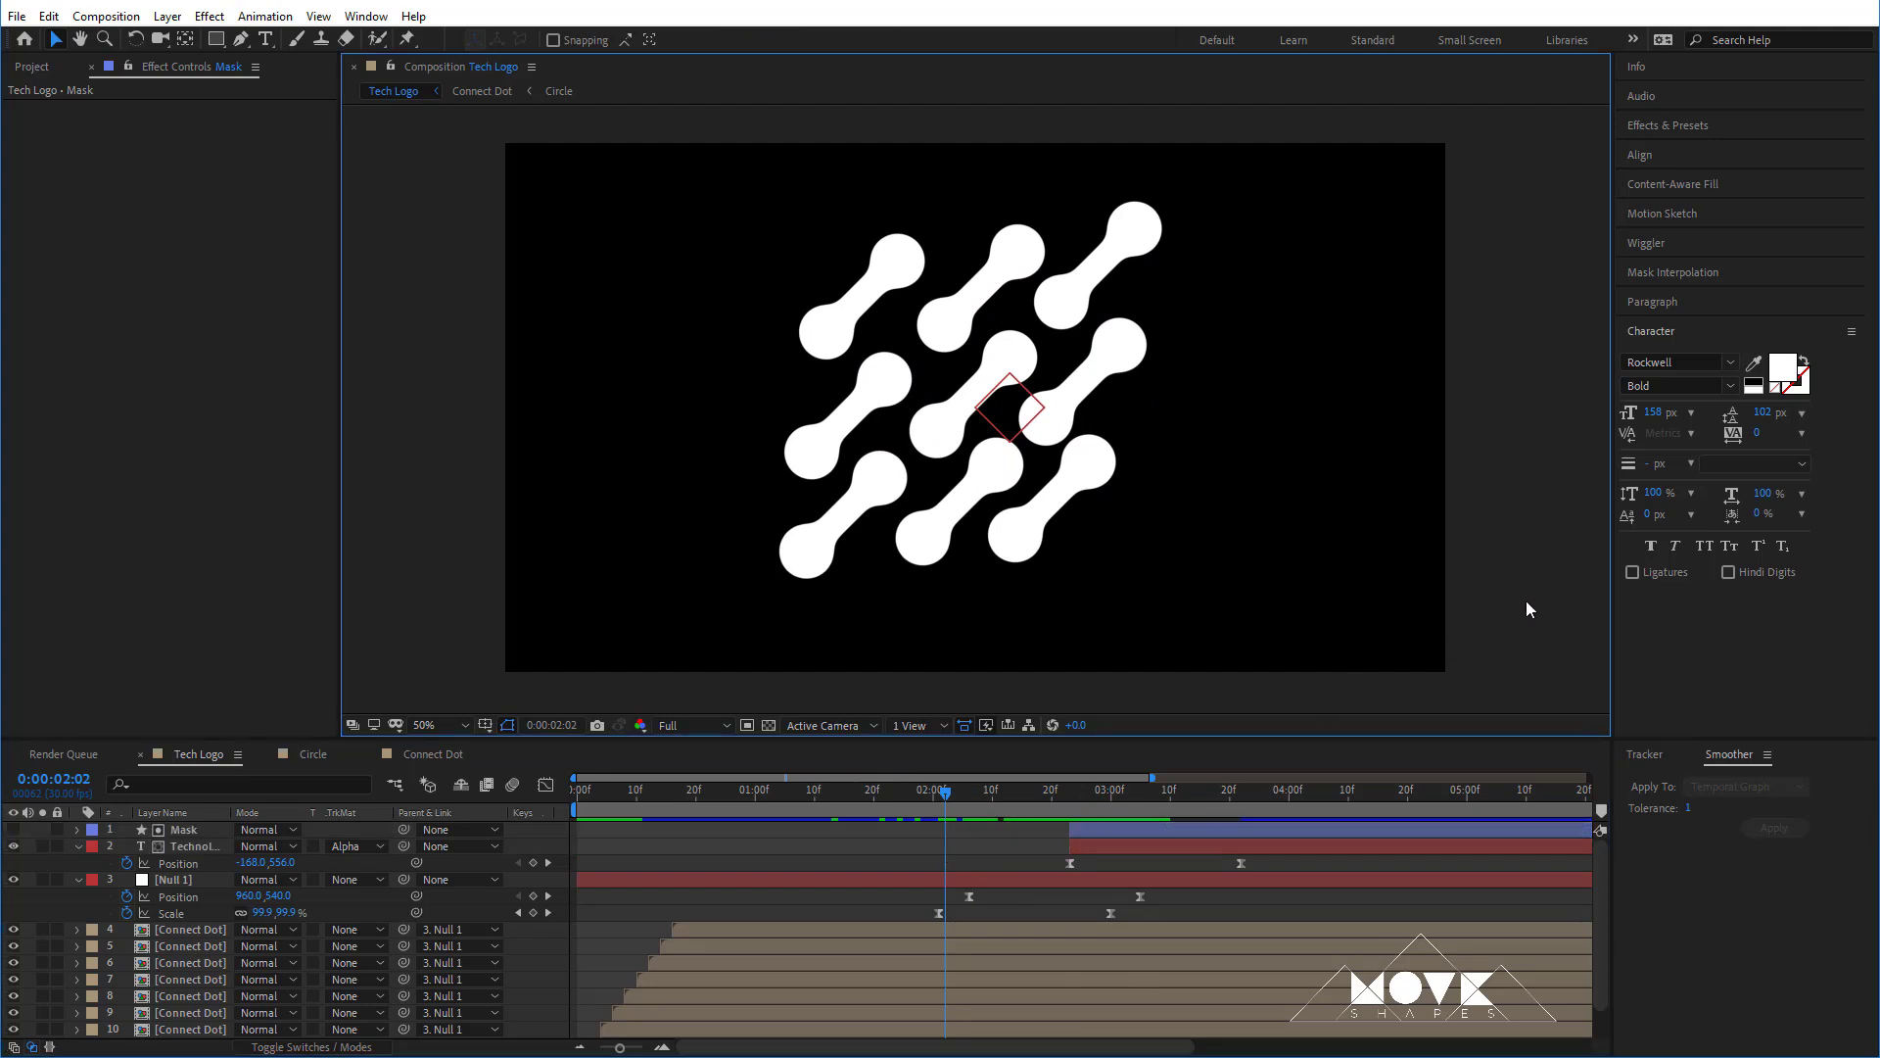
- Preview the logo and text reveal, including a full playback from the first frame
key("space")
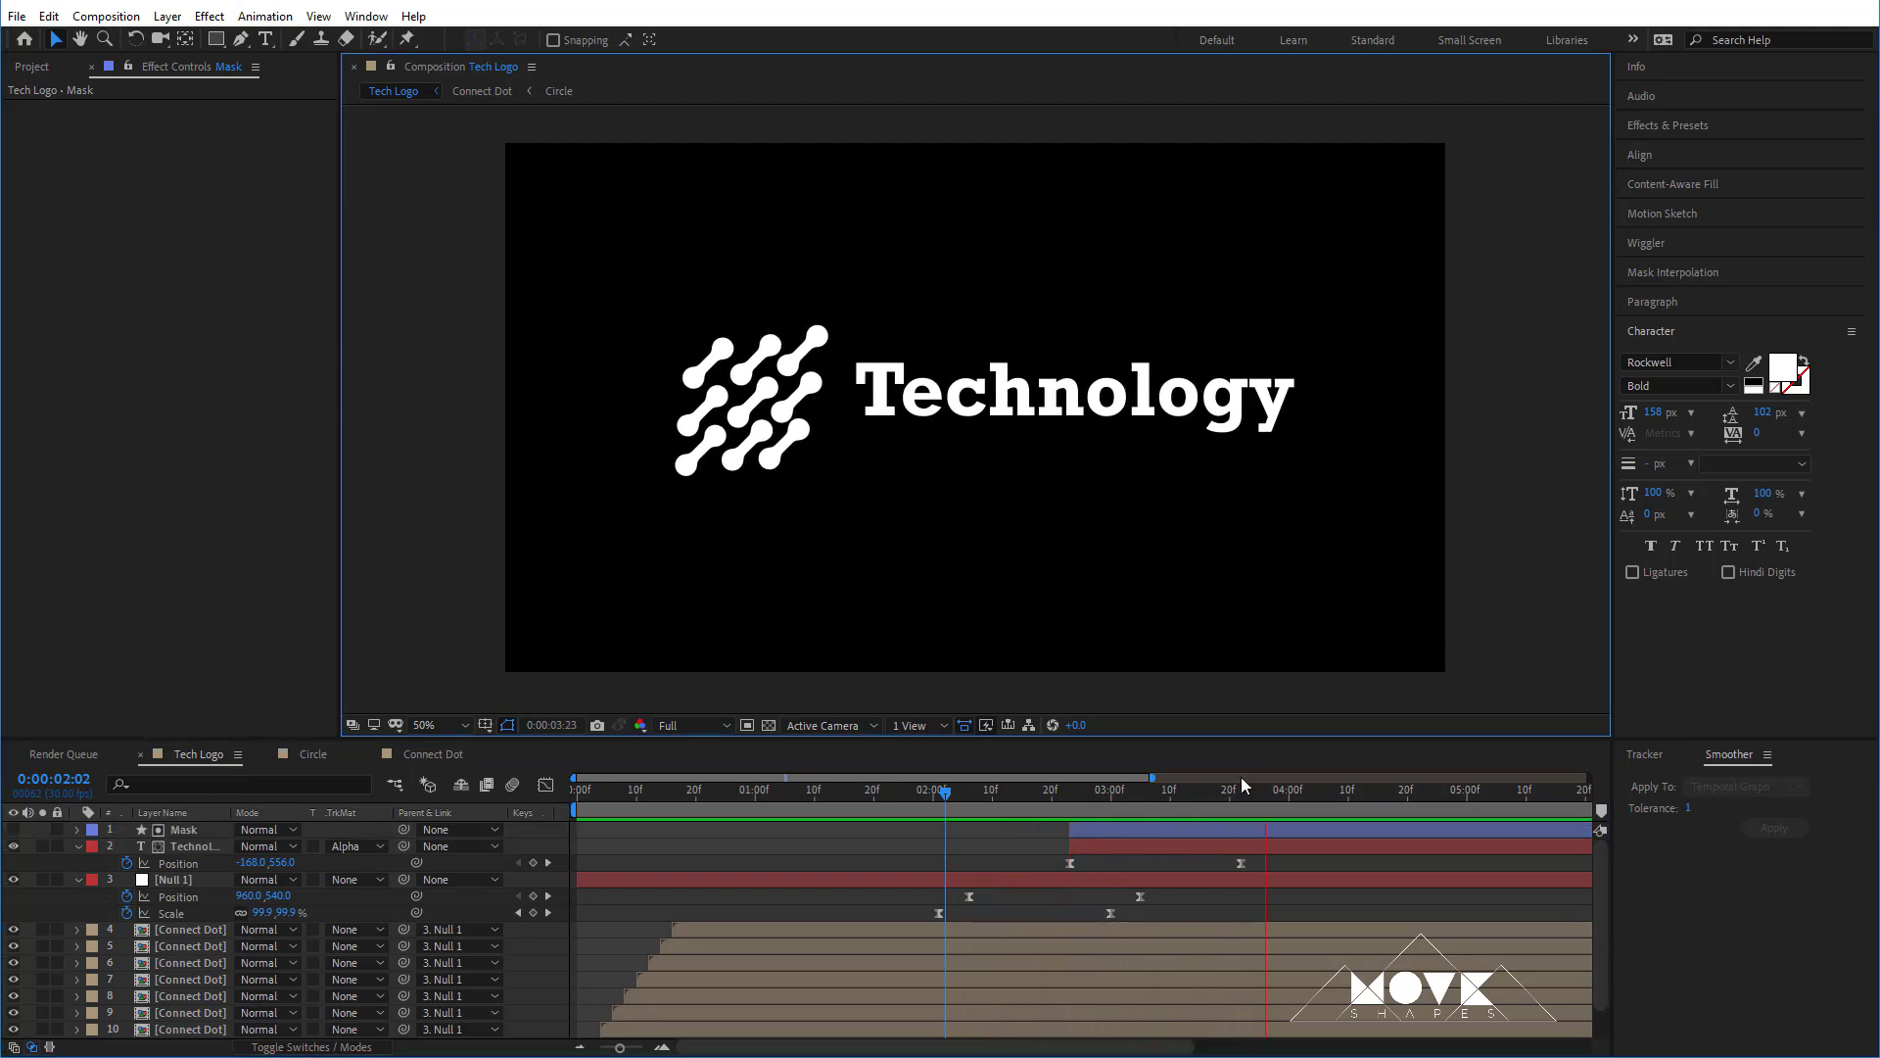
left_click_drag(1084, 789, 544, 872)
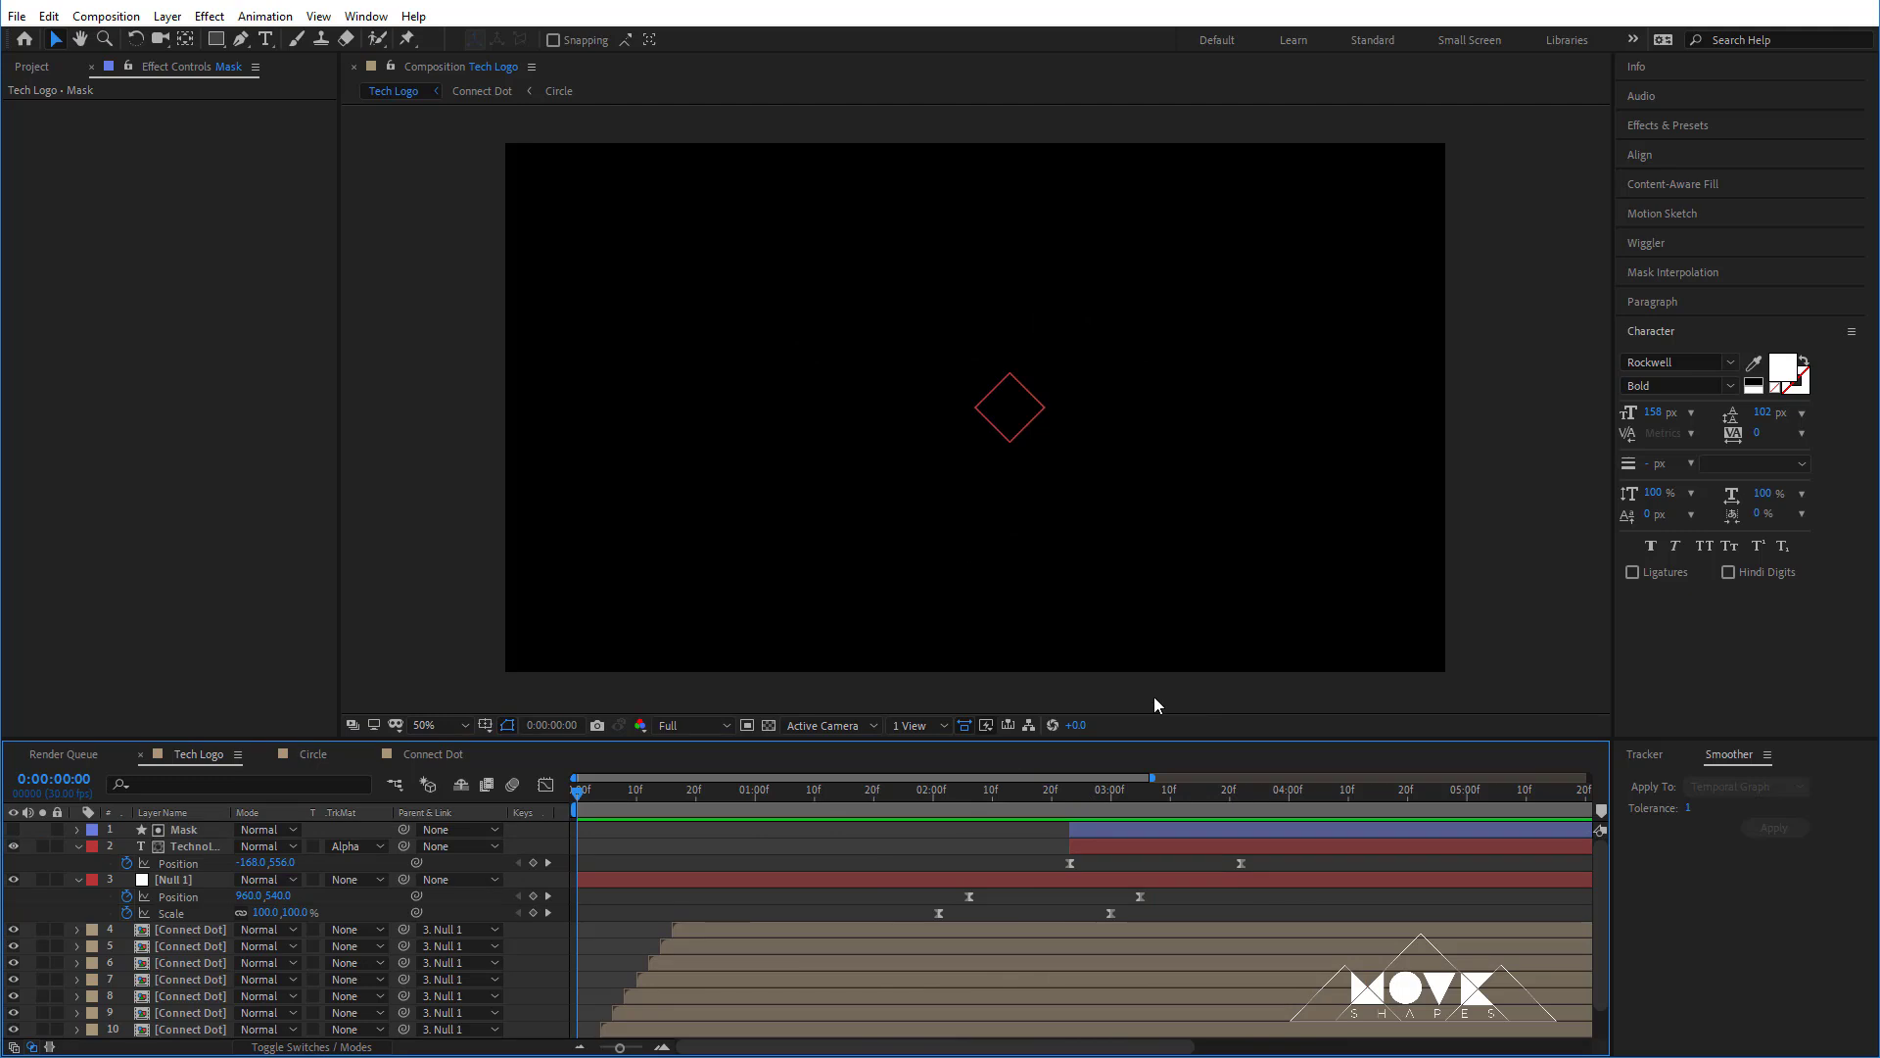
key("space")
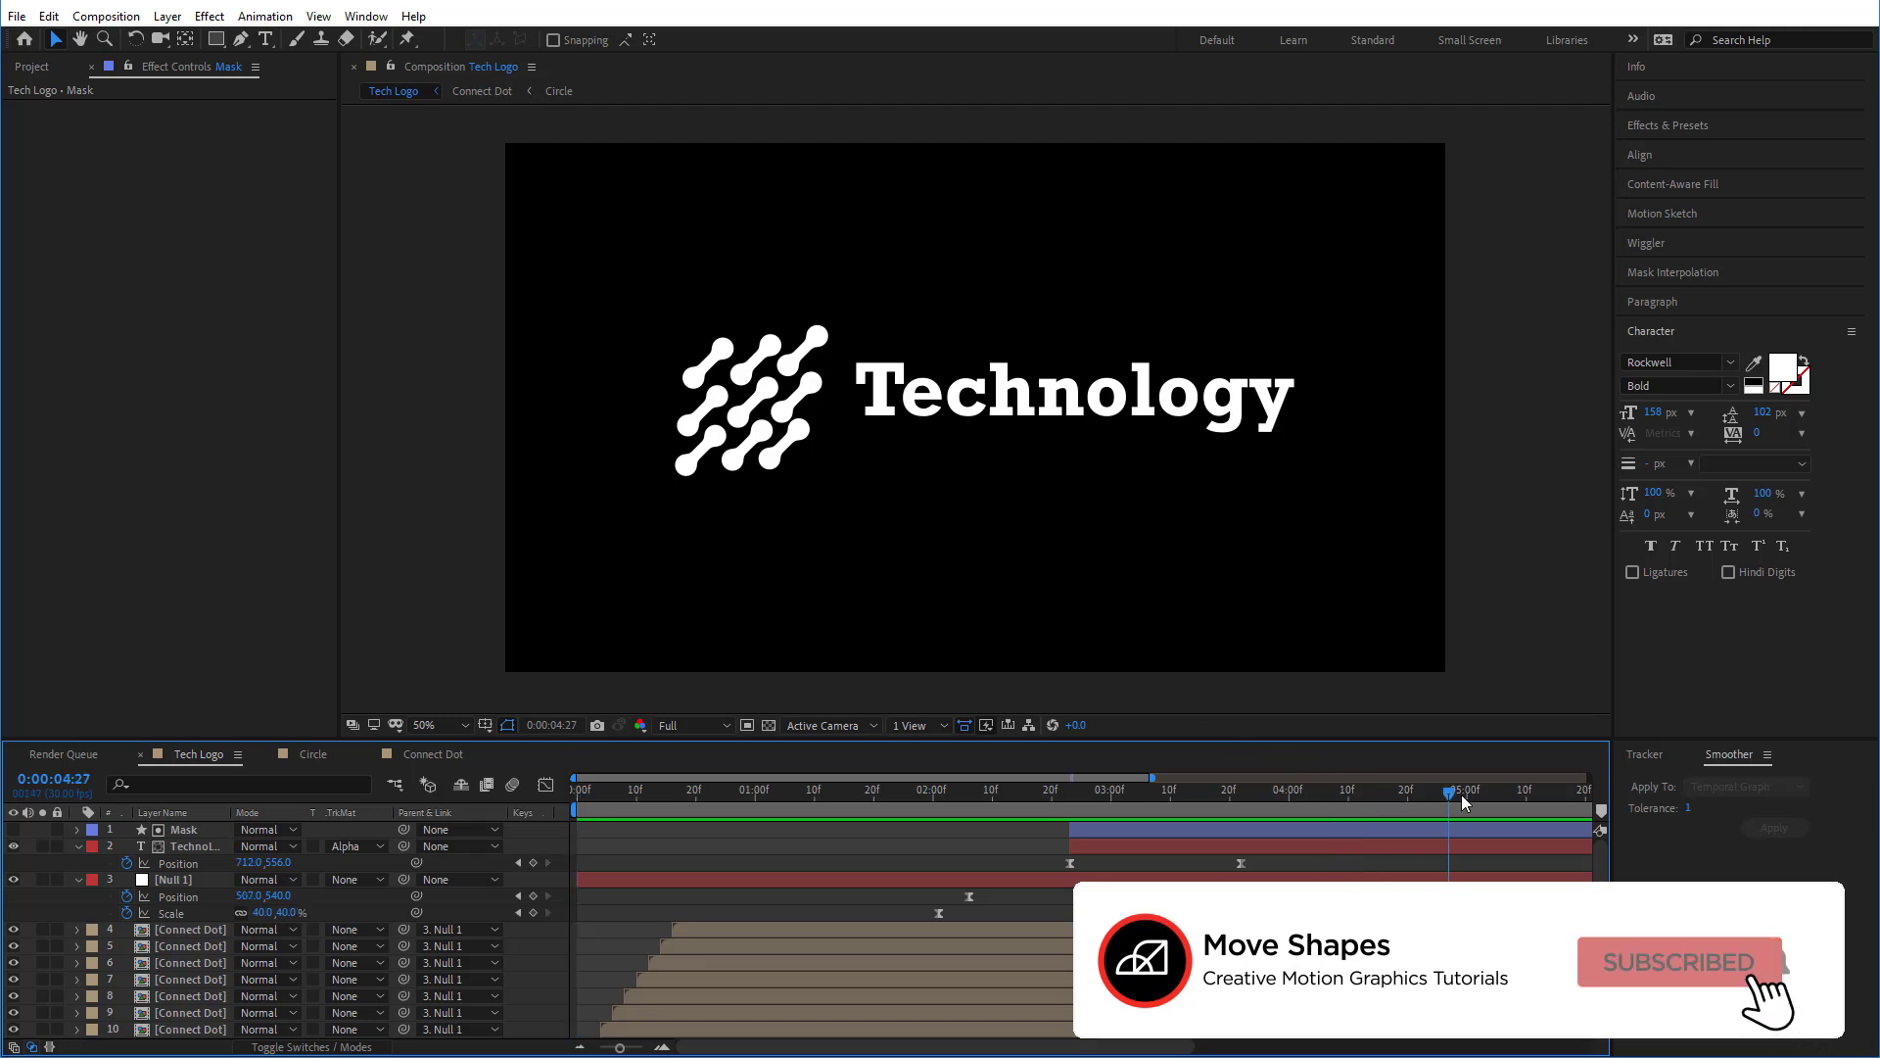
- Collapse the Technology and Null 1 layer properties, and apply a Fill effect to the lower-right Connect Dot in layer 12
left_click(77, 846)
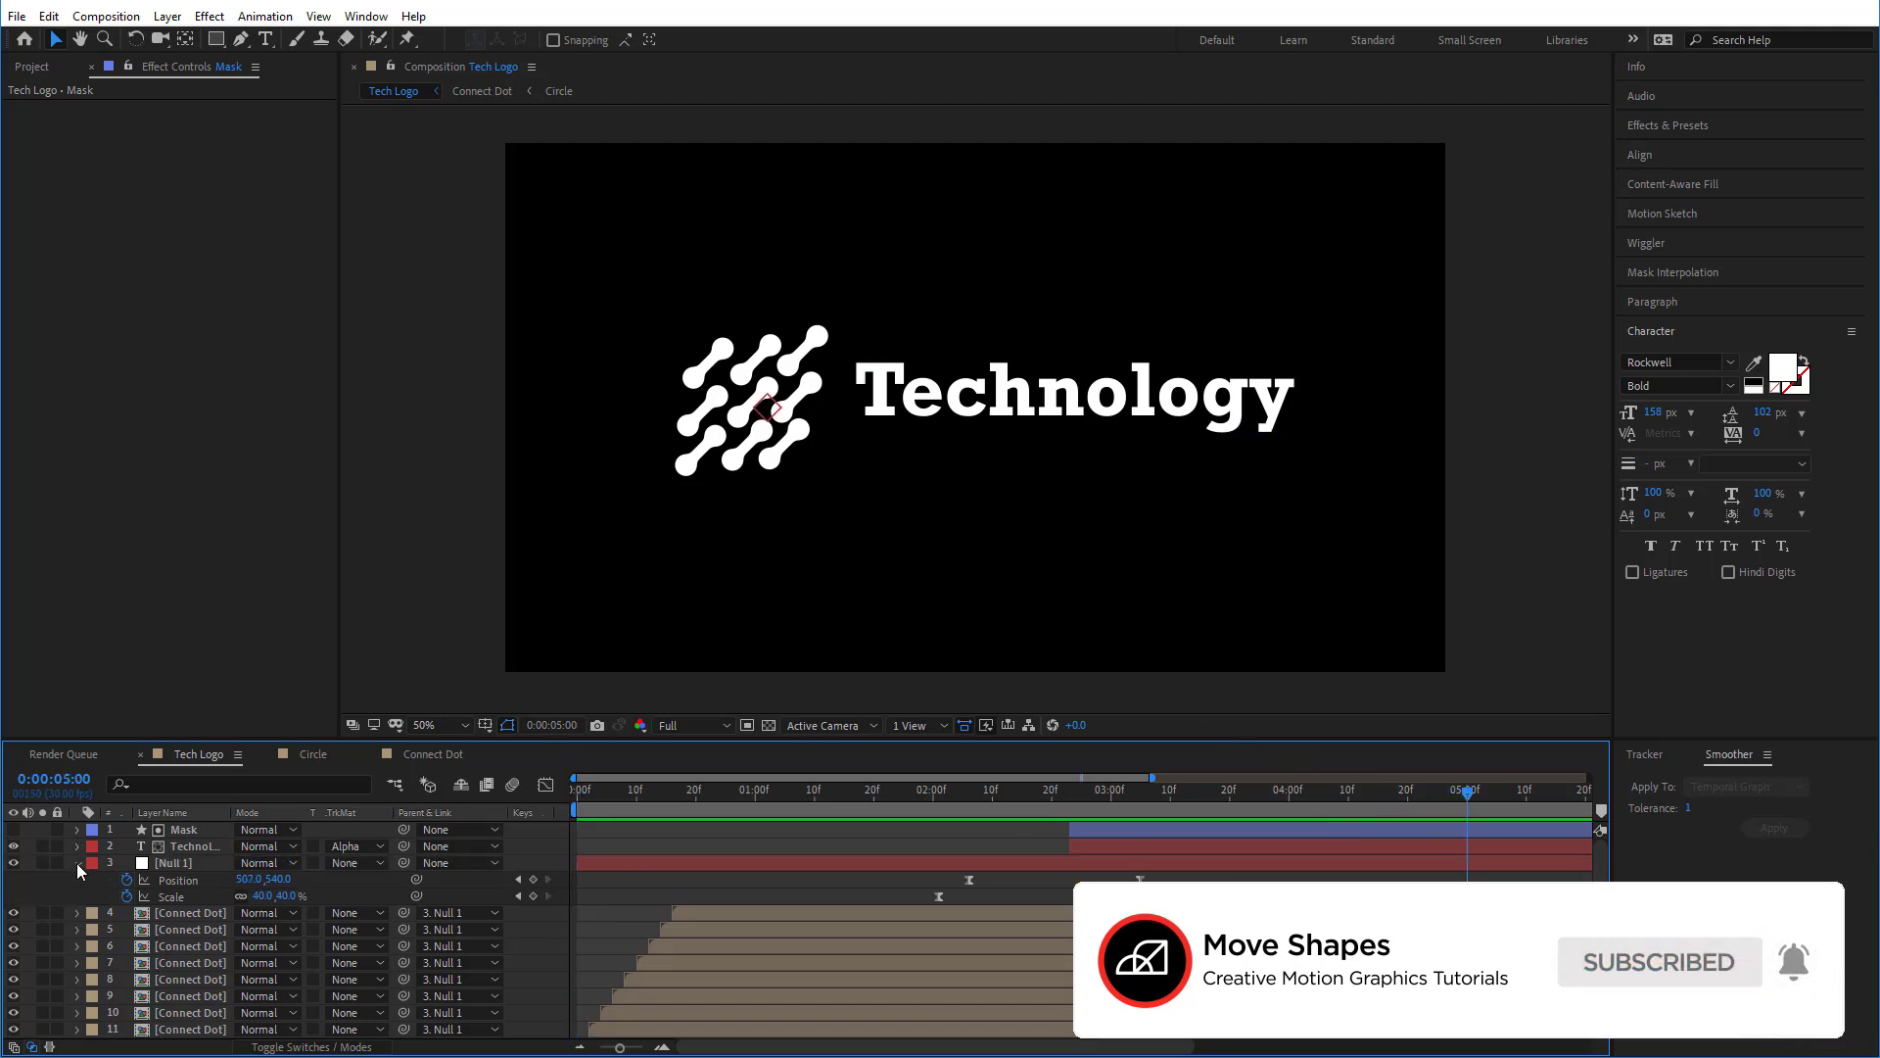
left_click(78, 863)
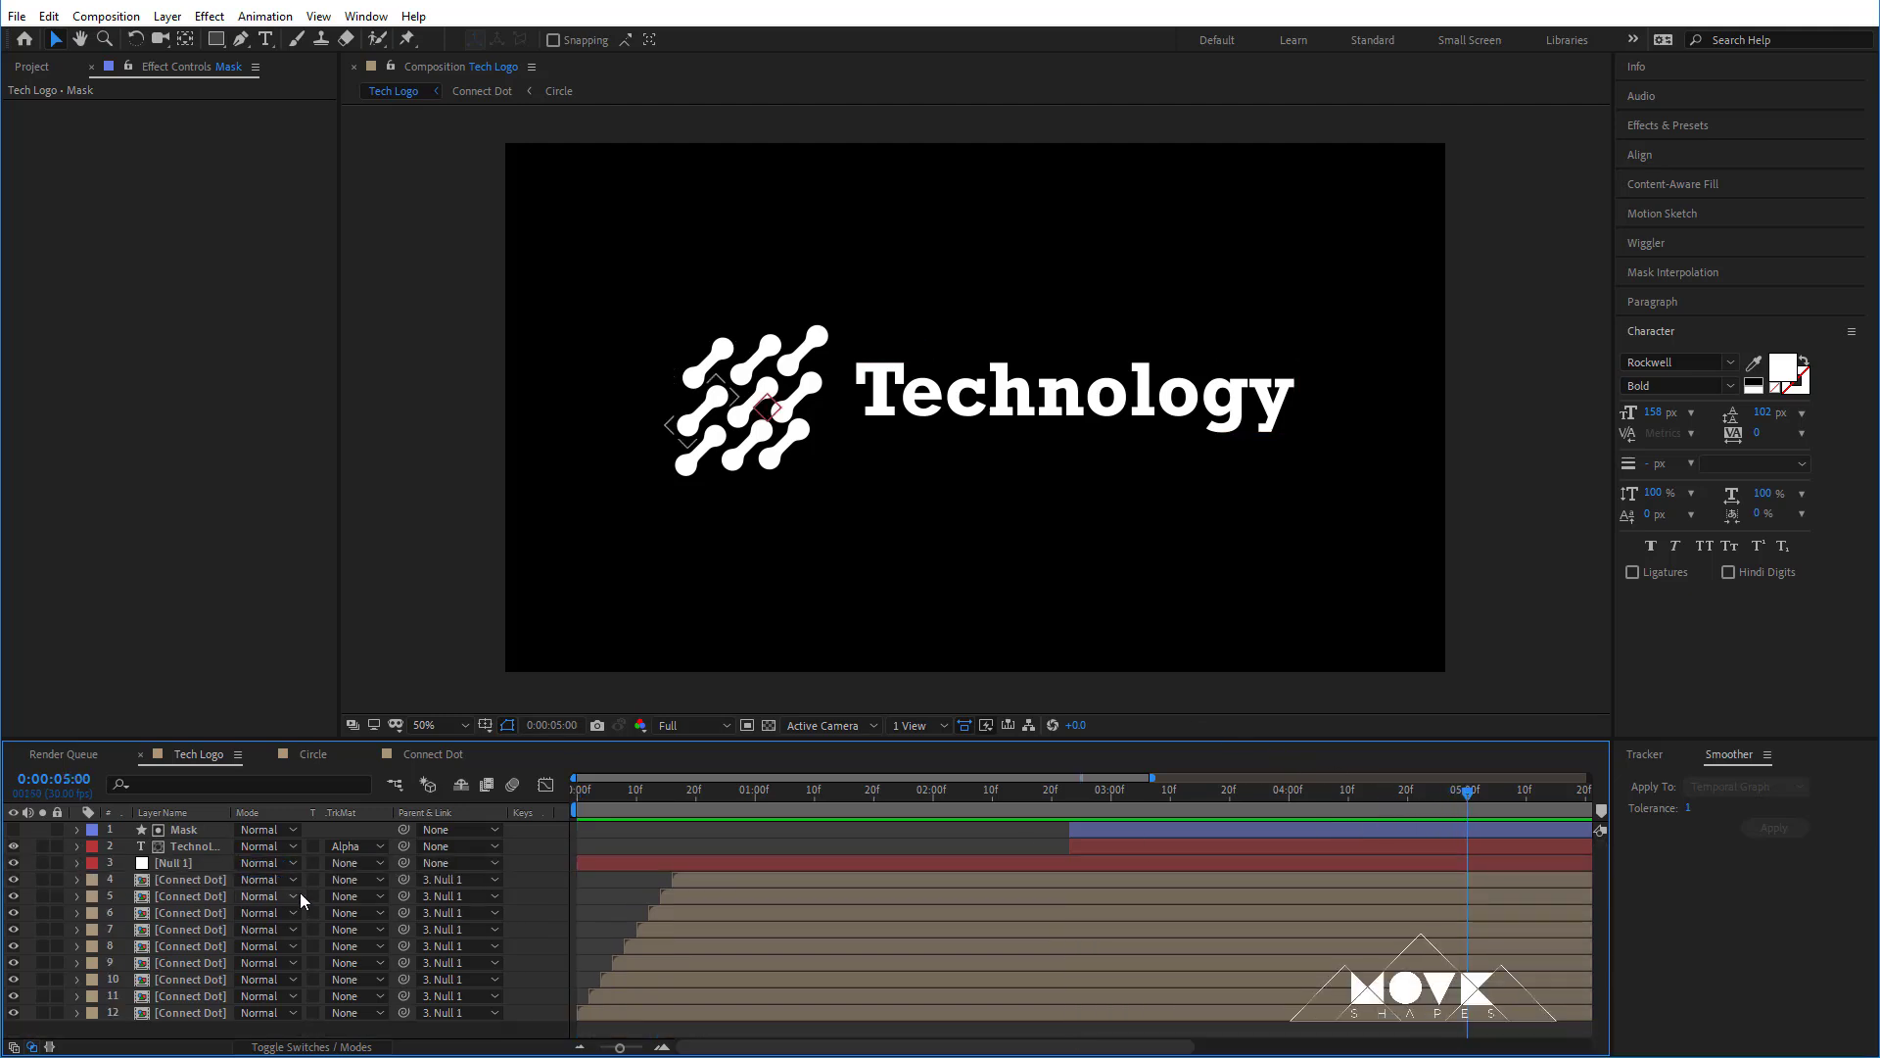
left_click(780, 467)
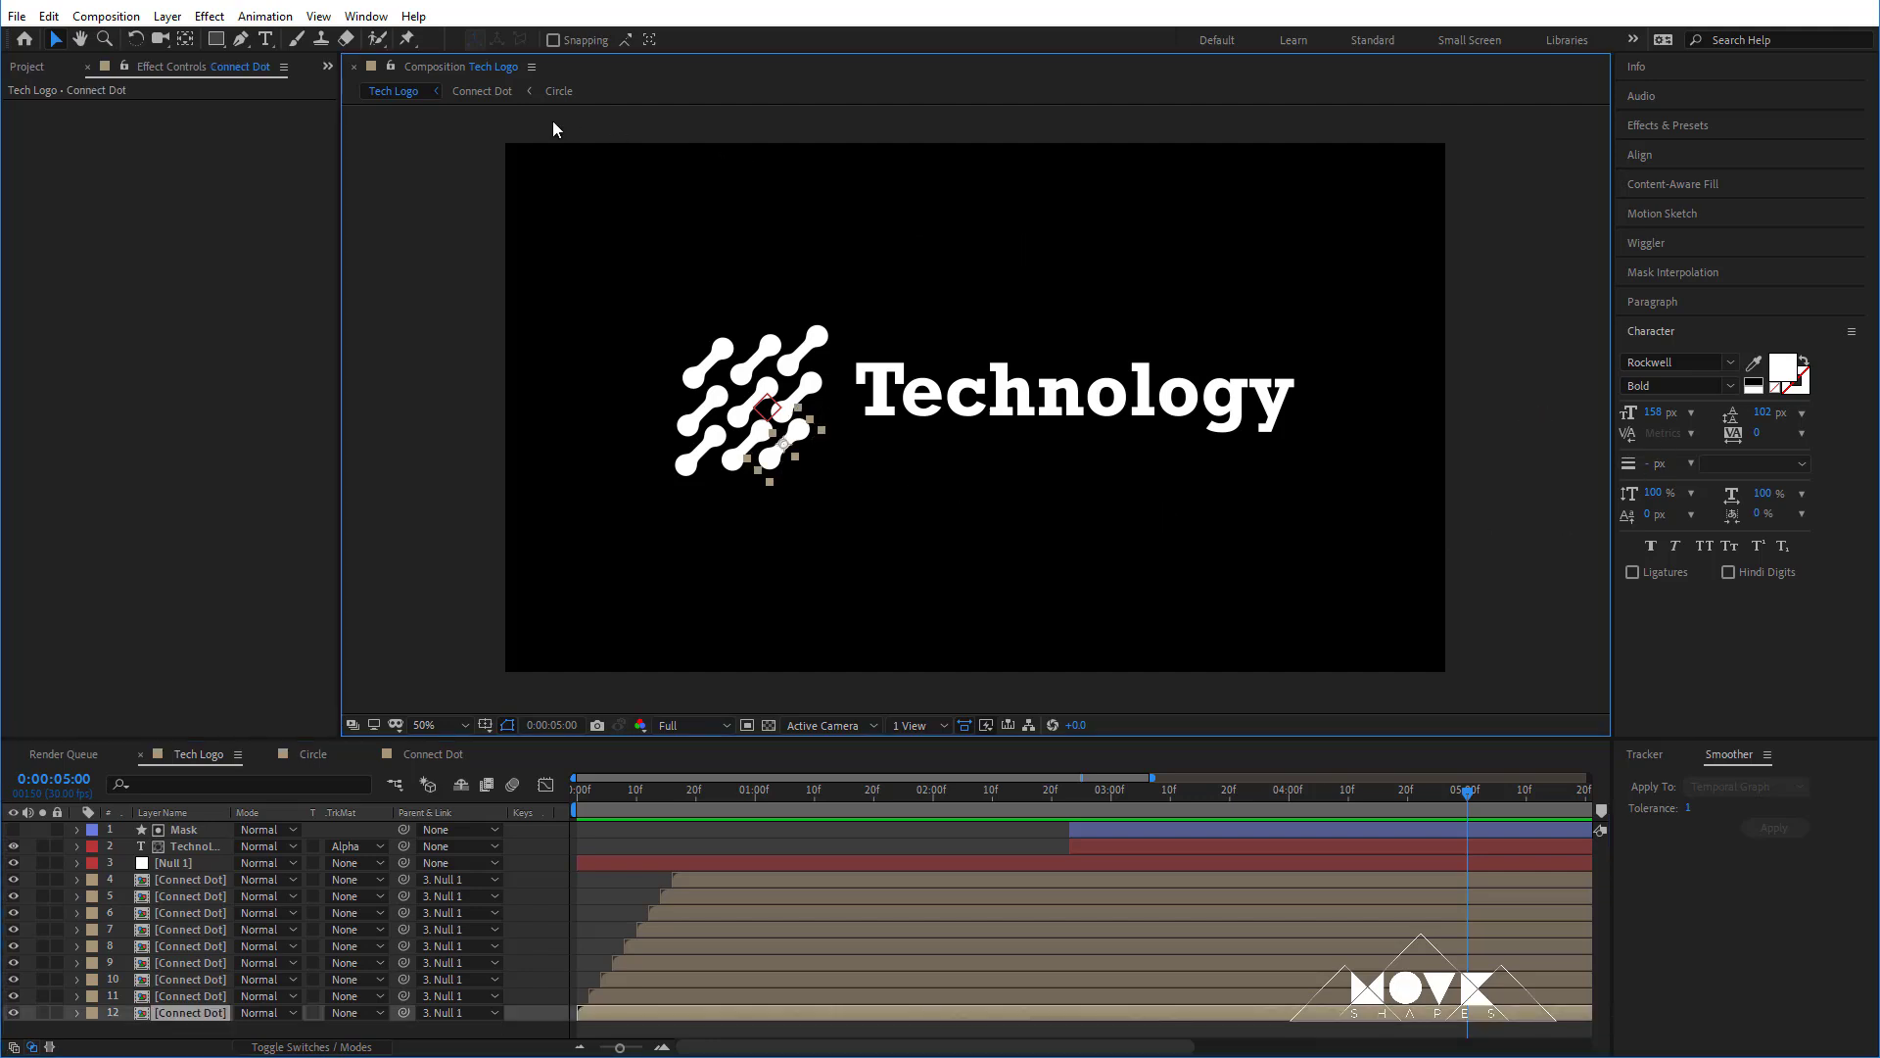
right_click(174, 176)
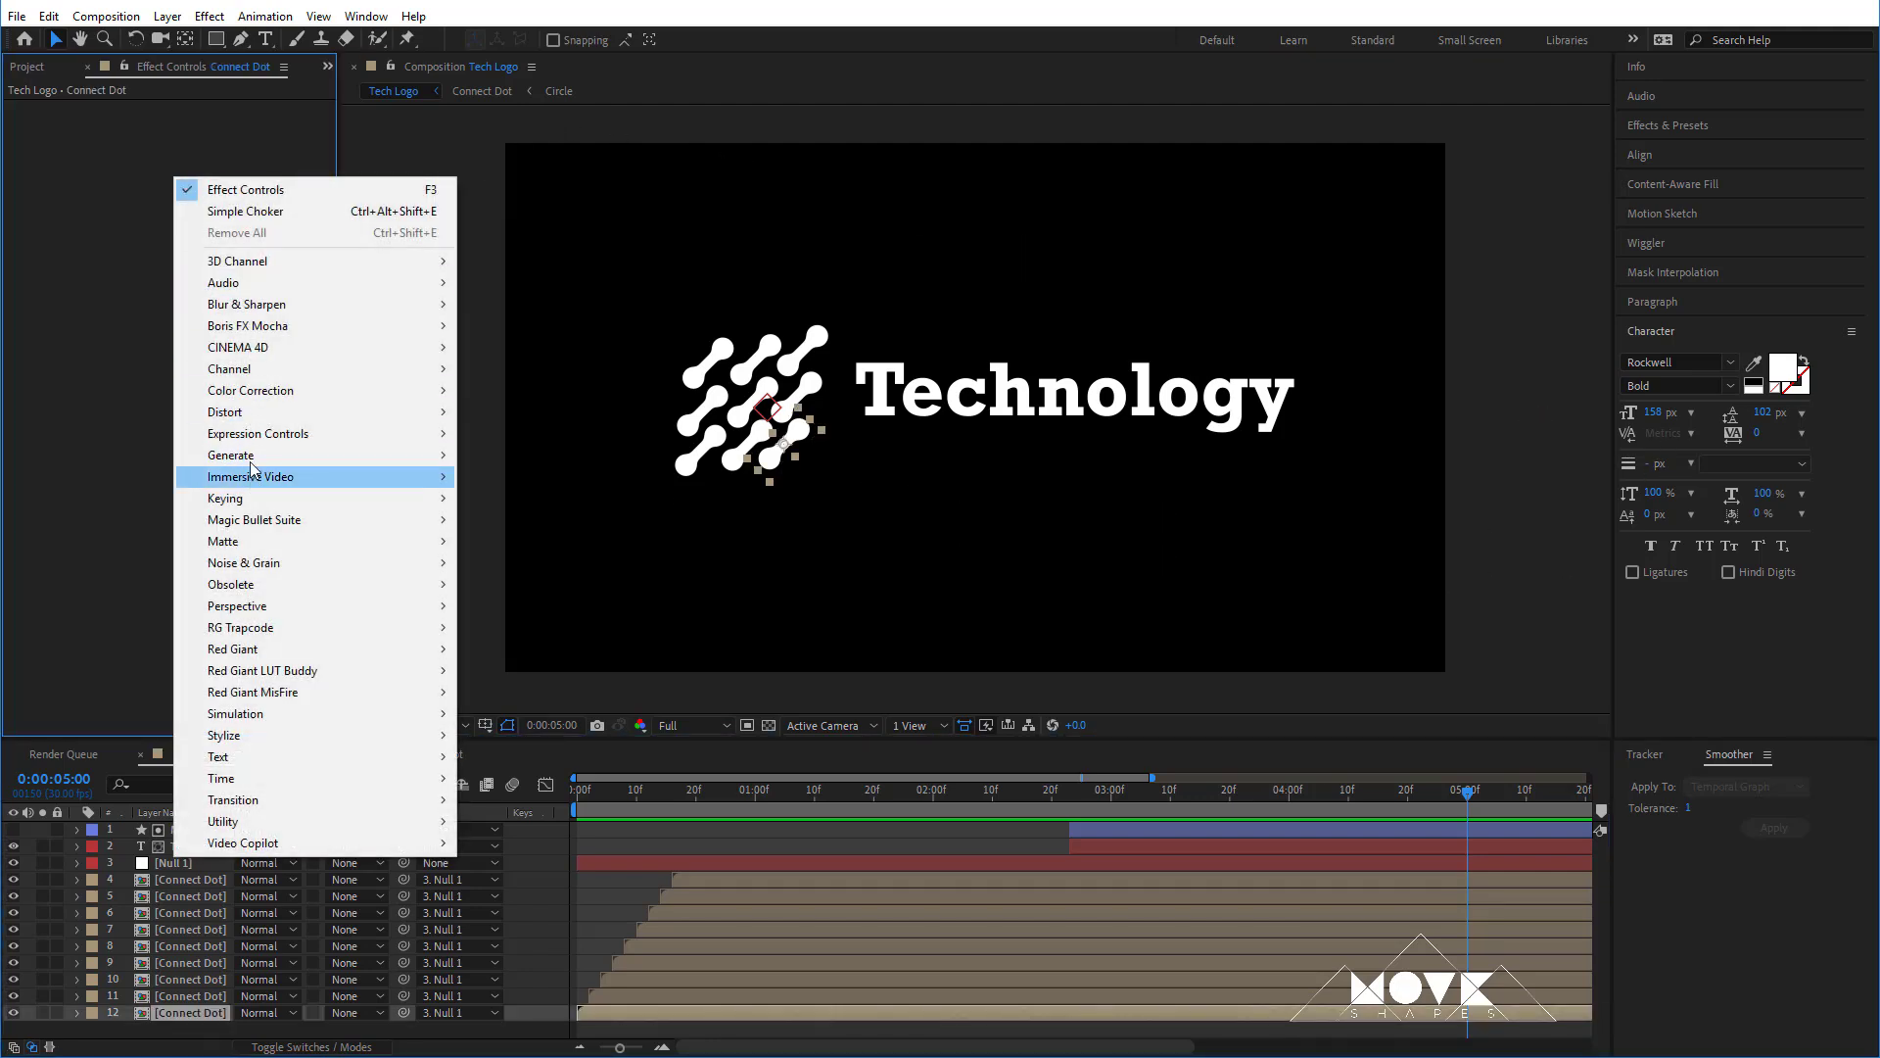
mouse_move(247, 461)
left_click(499, 782)
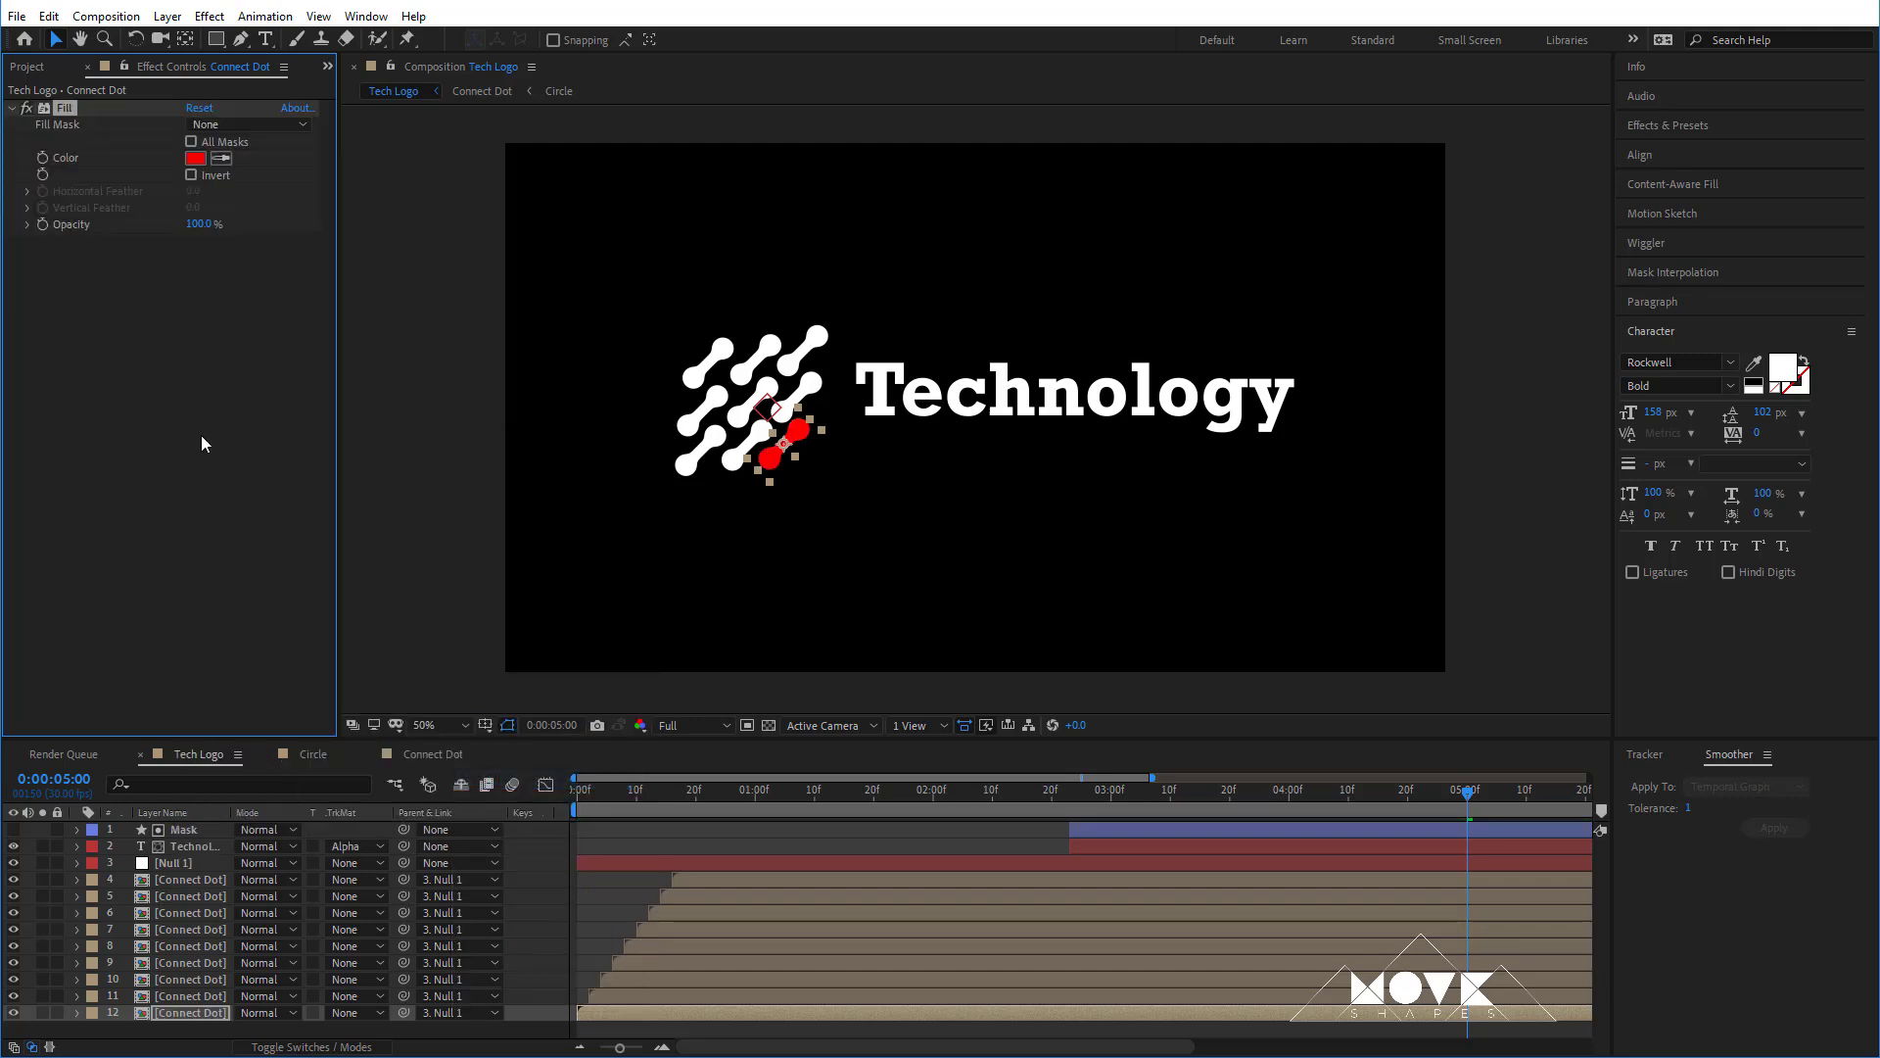
- Set the Fill color of the lower-right Connect Dot to cyan 00DEFF
left_click(195, 158)
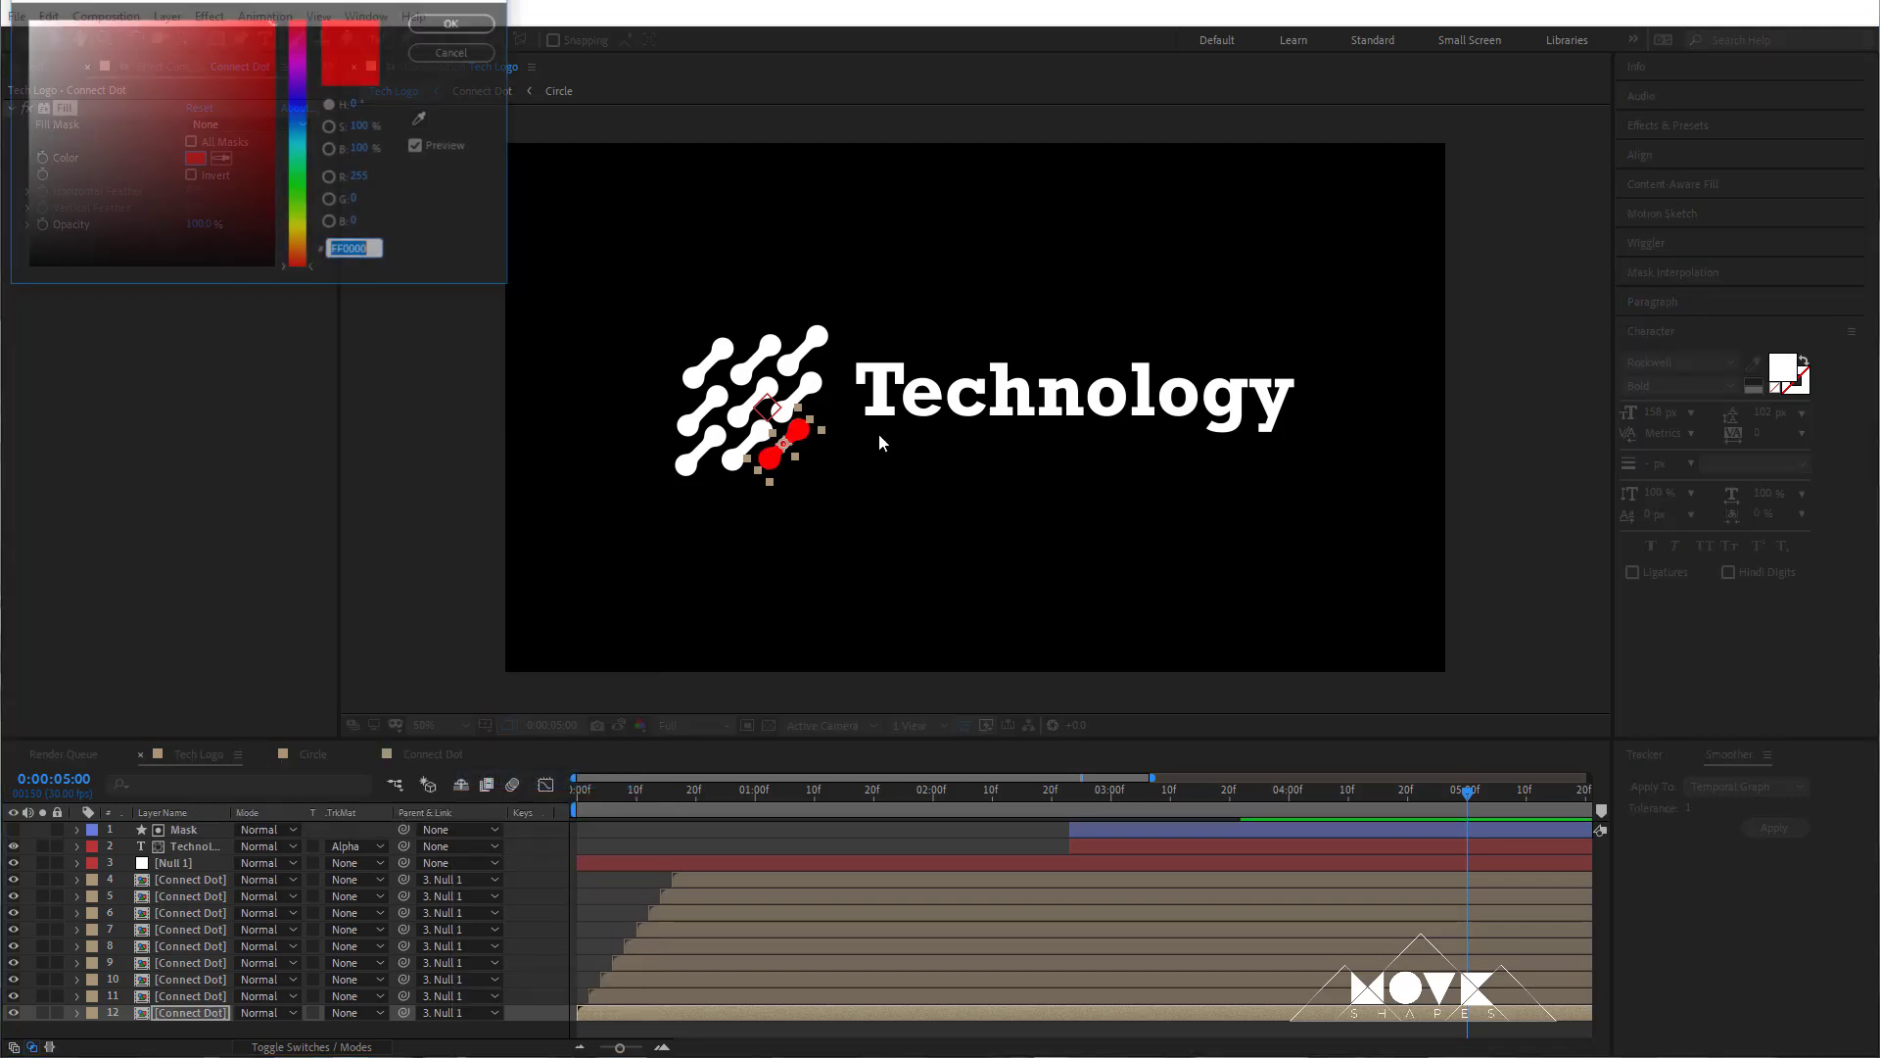
left_click(300, 143)
left_click_drag(299, 142, 297, 139)
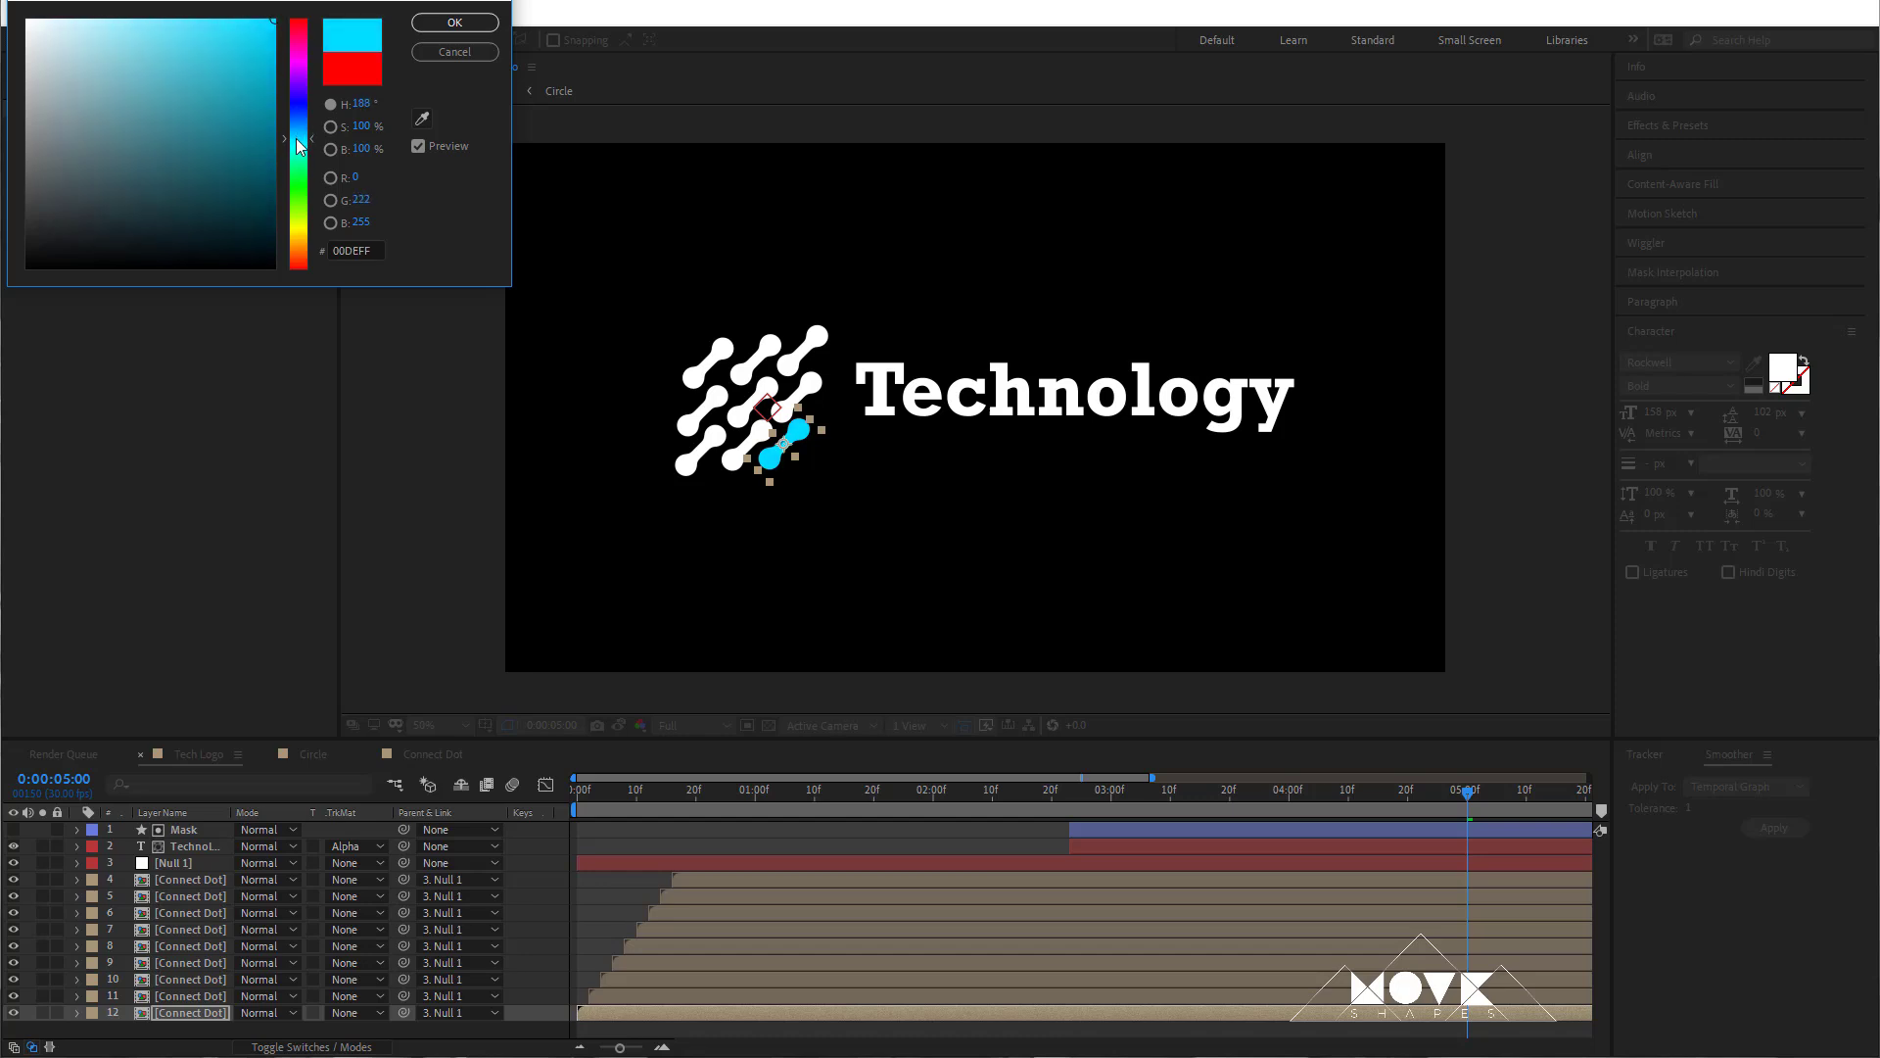
left_click(454, 21)
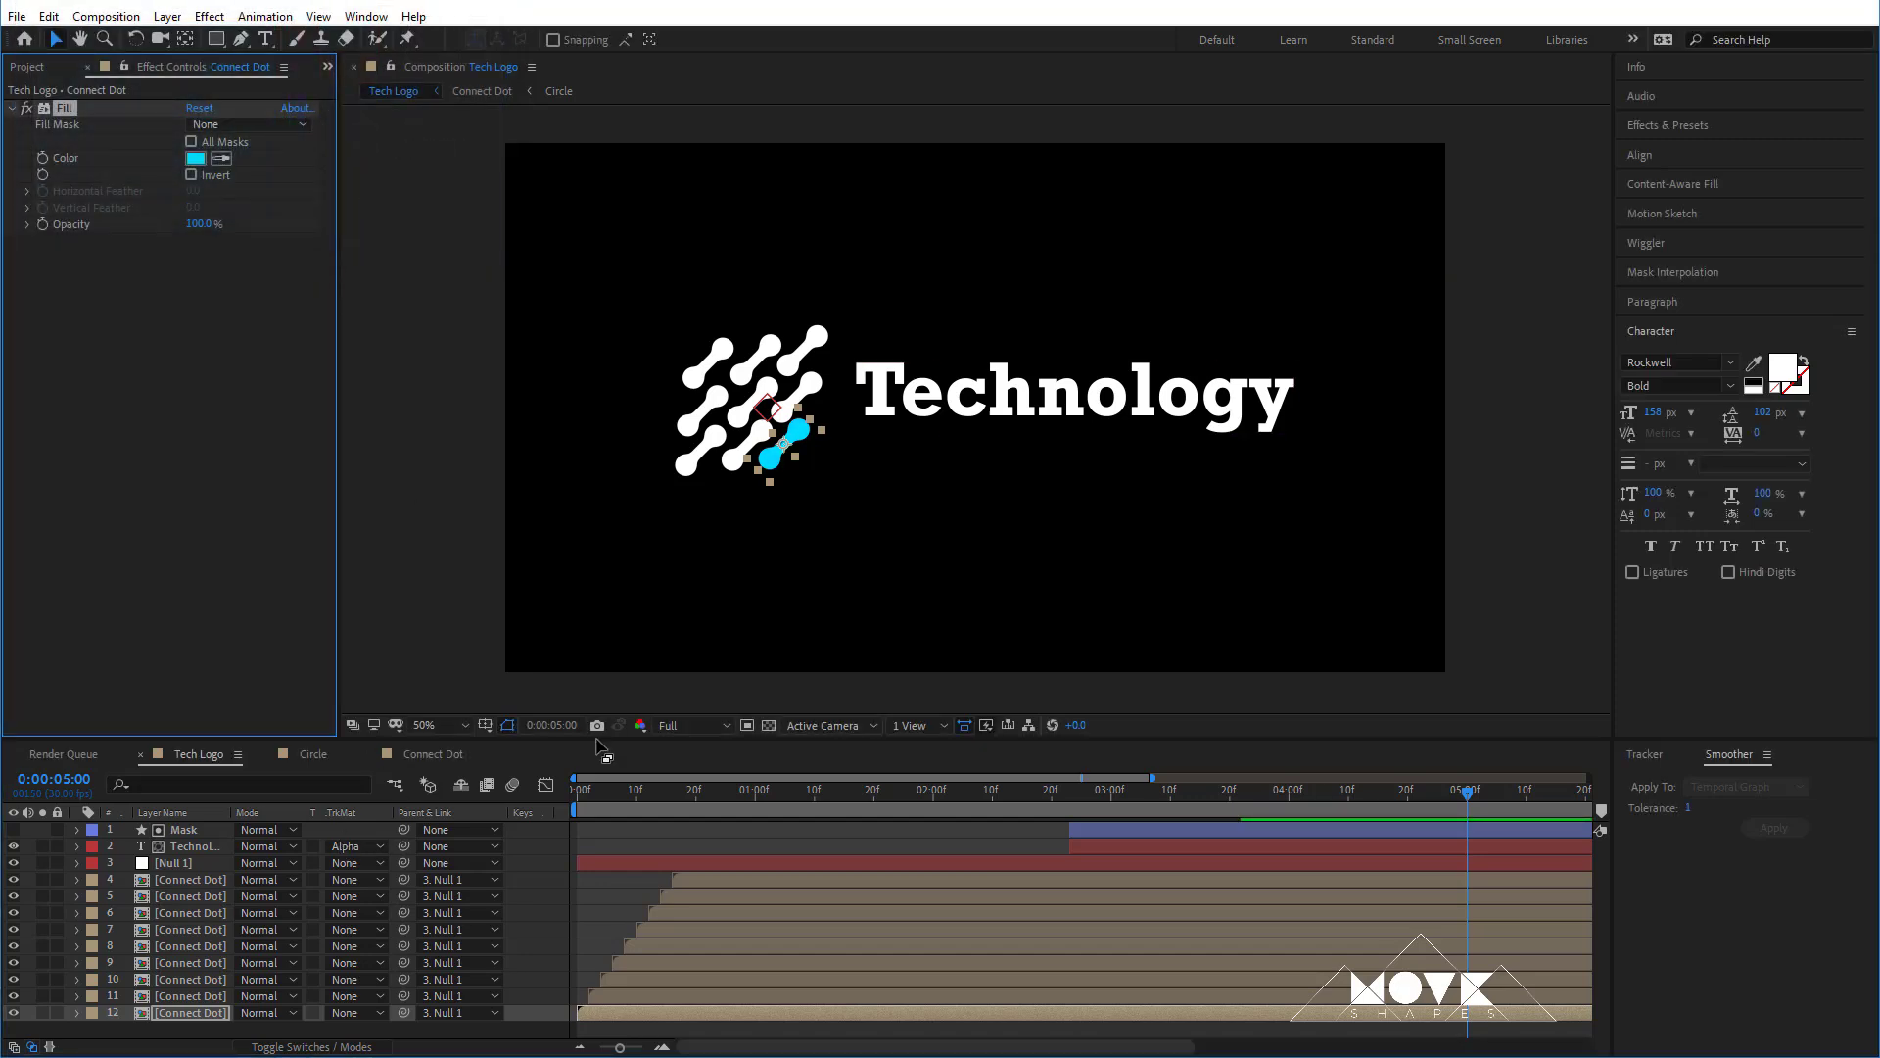
- Copy the Fill effect from layer 12 to the Connect Dot in layer 11 and change its color to blue
left_click(109, 312)
left_click(68, 109)
left_click(627, 997)
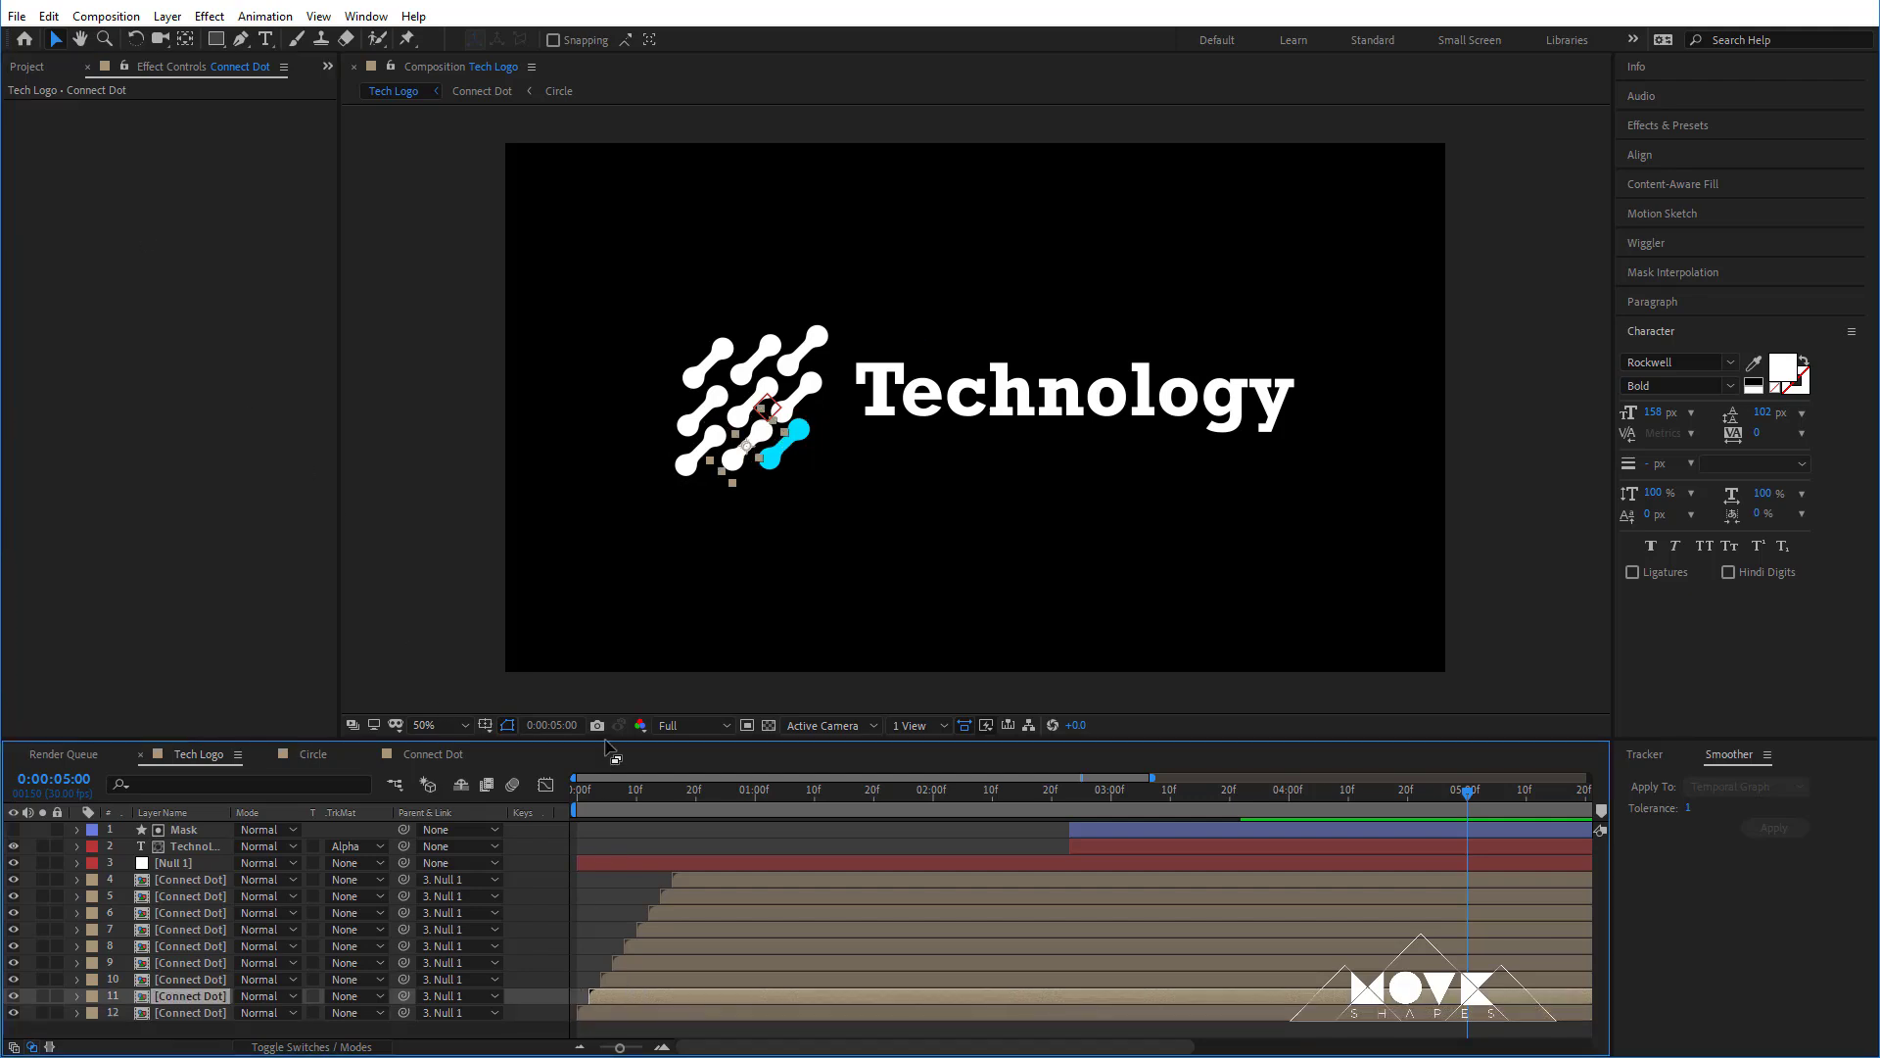
key("ctrl+v")
left_click(196, 156)
left_click_drag(297, 143, 298, 247)
left_click(453, 23)
- Paste the Fill effect onto Connect Dot layers 10 through 5 and recolor them individually in red, green, magenta, purple, orange and amber
left_click(755, 978)
key("ctrl+v")
left_click(195, 156)
left_click(196, 158)
left_click(453, 22)
left_click(774, 945)
key("ctrl+v")
left_click(196, 158)
left_click(298, 264)
left_click(453, 22)
left_click(453, 23)
left_click(705, 913)
key("ctrl+v")
left_click(196, 158)
left_click(298, 264)
left_click(453, 23)
left_click(832, 896)
key("ctrl+v")
left_click(195, 157)
left_click(298, 245)
left_click(453, 22)
- Paste the Fill effect onto the Connect Dot in layer 4, set its color to yellow FFF000, and preview the animation
left_click(191, 879)
key("ctrl+v")
left_click(196, 158)
left_click_drag(296, 118, 293, 229)
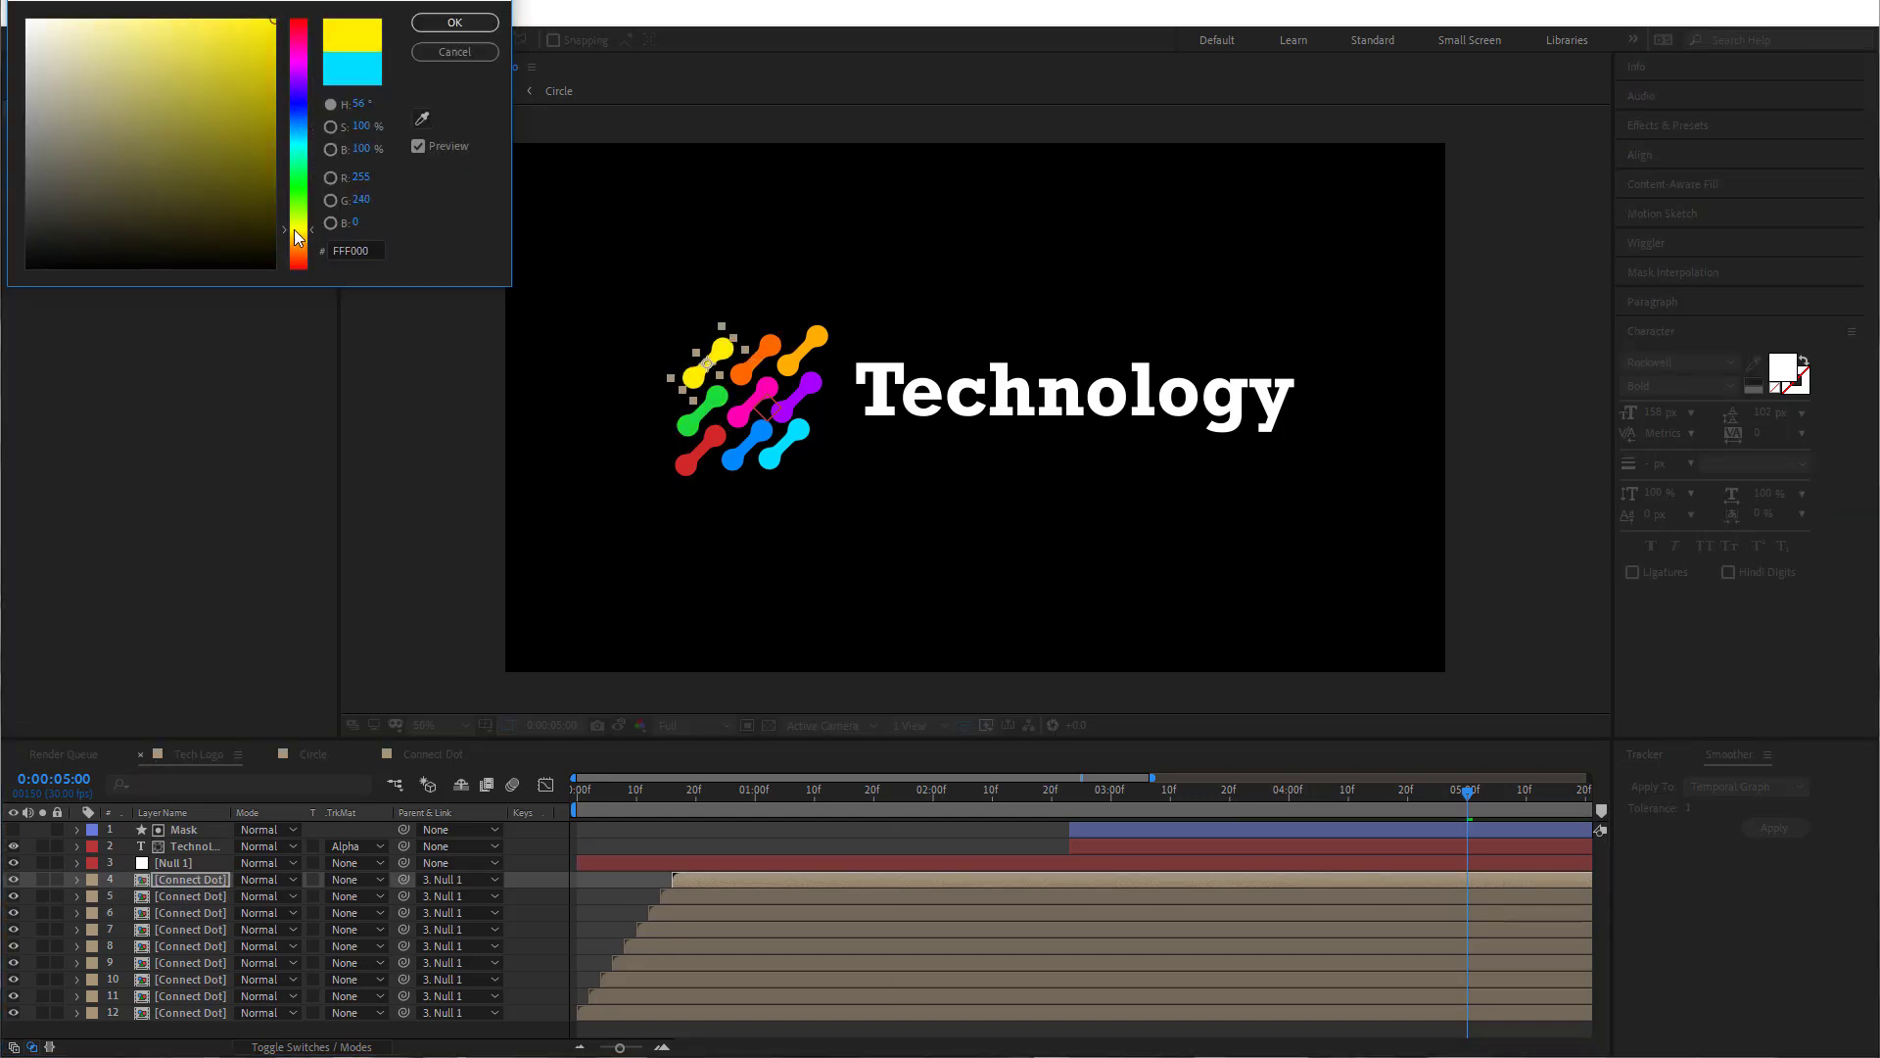
left_click(448, 24)
key("space")
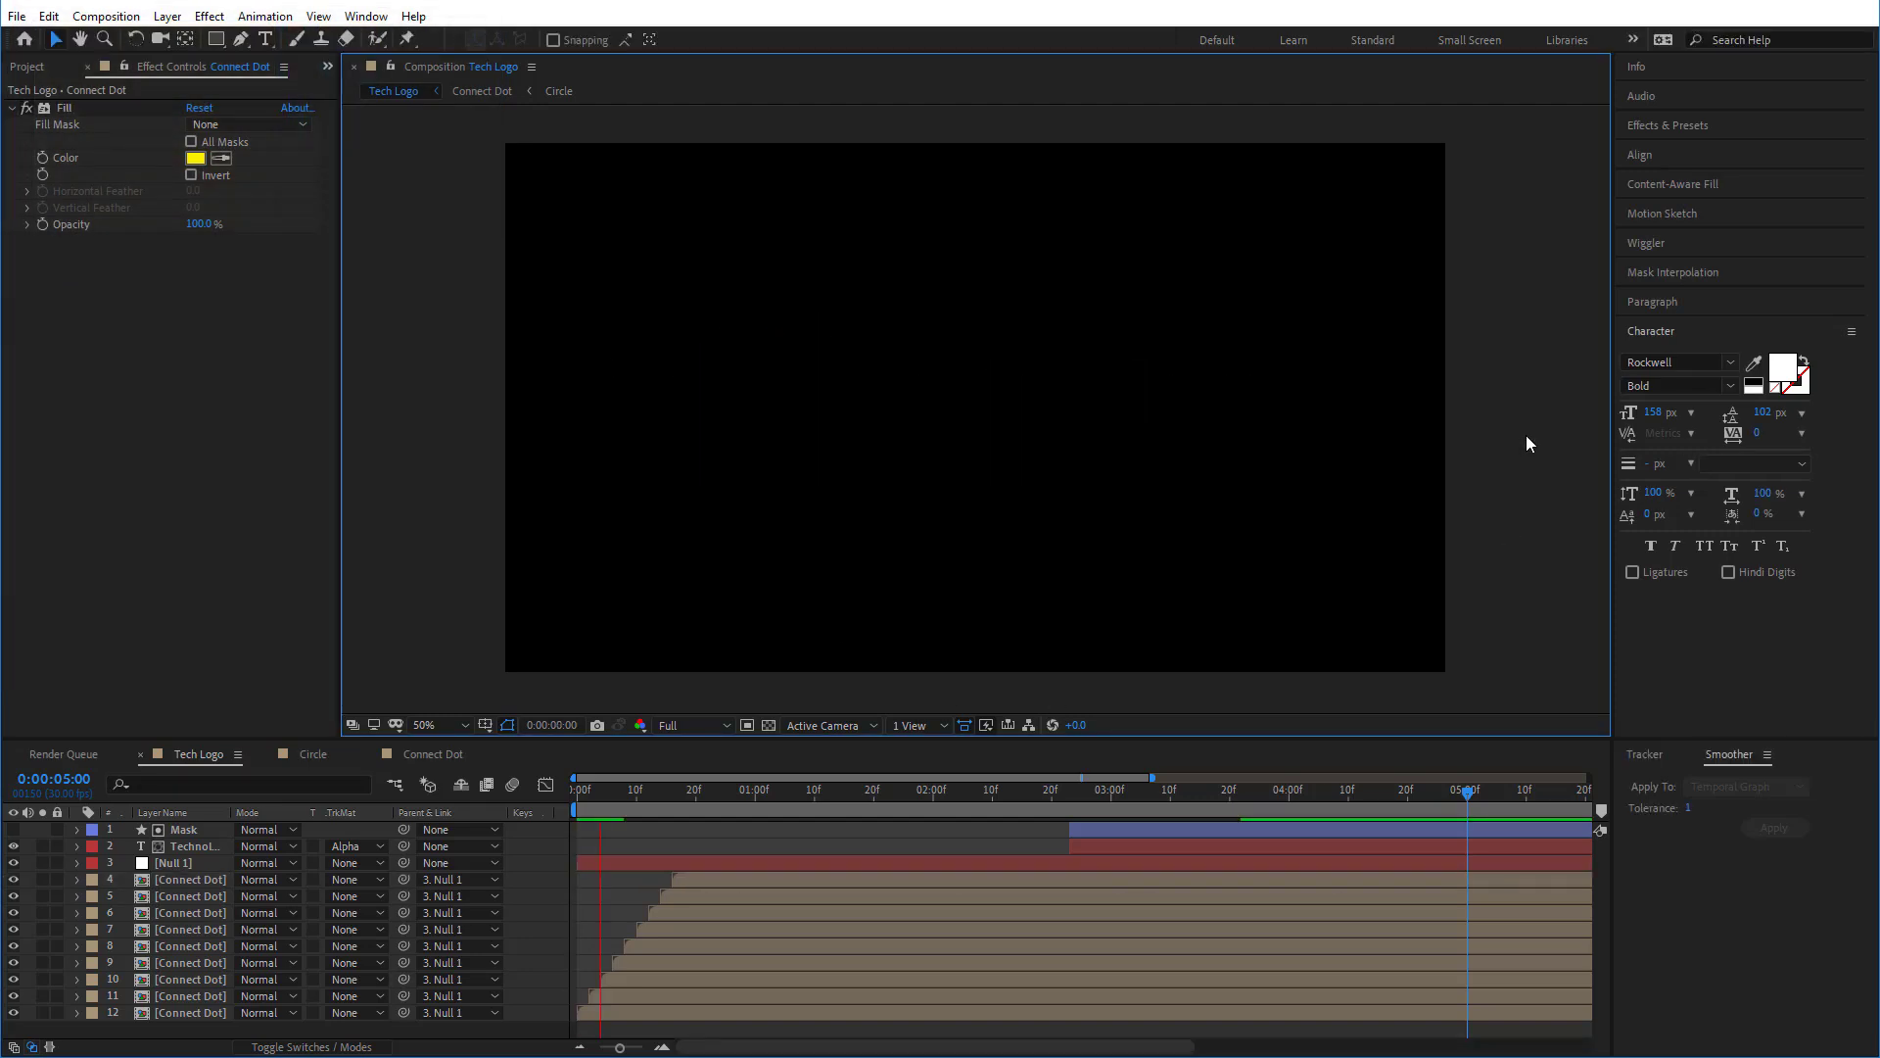